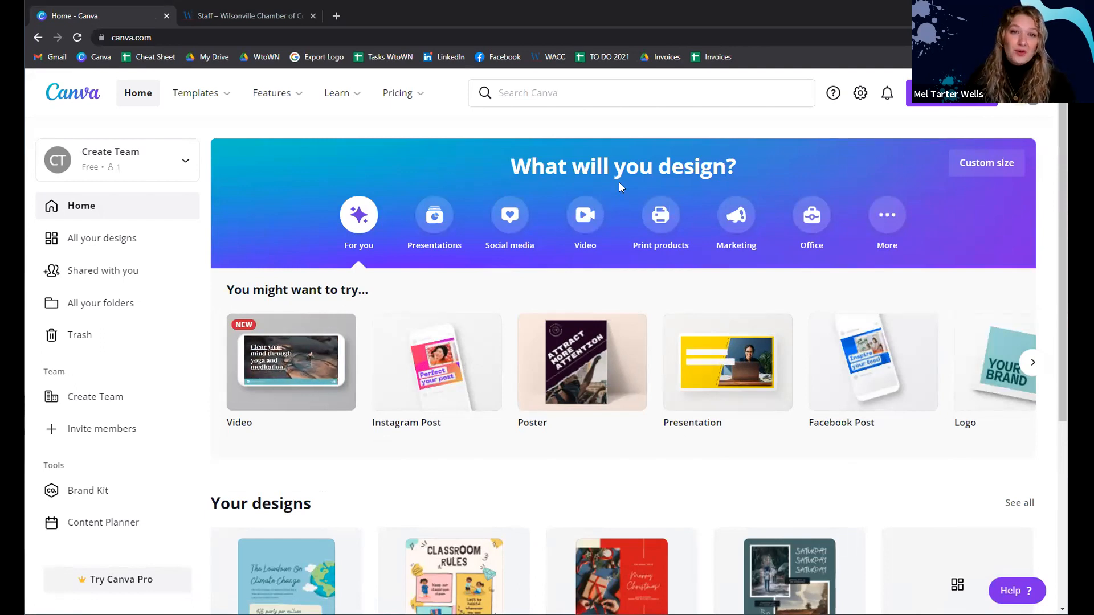
Look over the home page, the list of all designs and the folders overview
{"action": "mouse_move", "coordinate": [343, 94]}
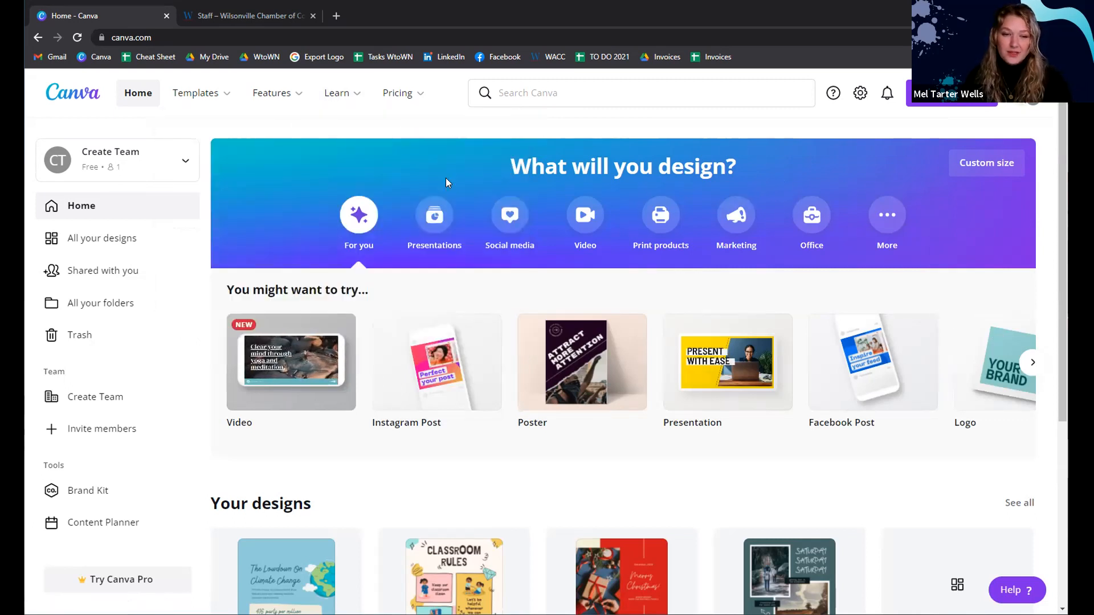
{"action": "scroll", "coordinate": [627, 257], "scroll_direction": "down", "scroll_amount": 3}
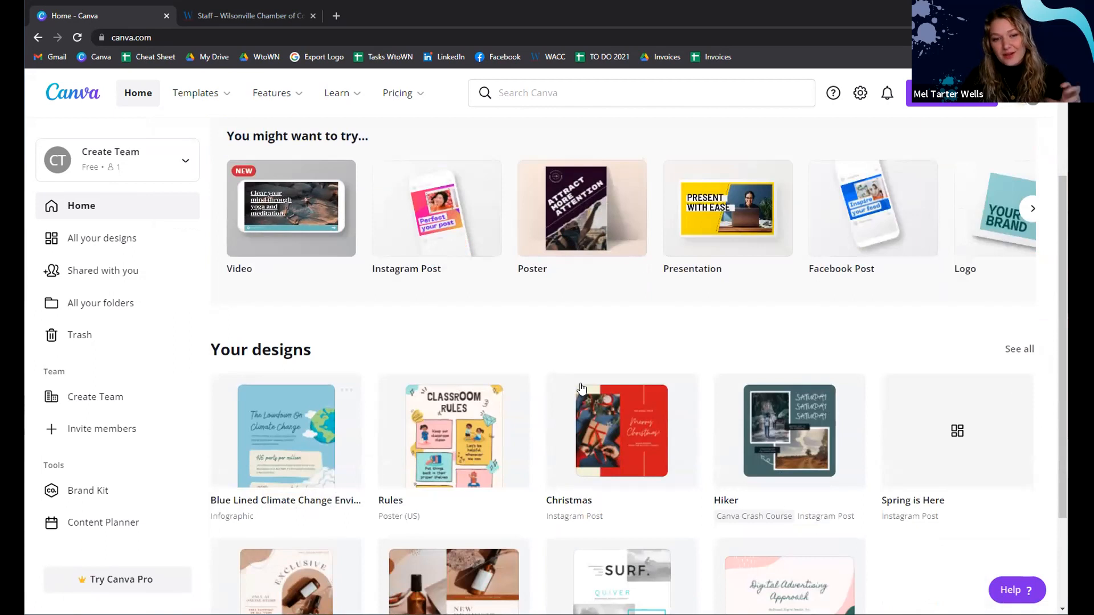
{"action": "scroll", "coordinate": [580, 383], "scroll_direction": "up", "scroll_amount": 3}
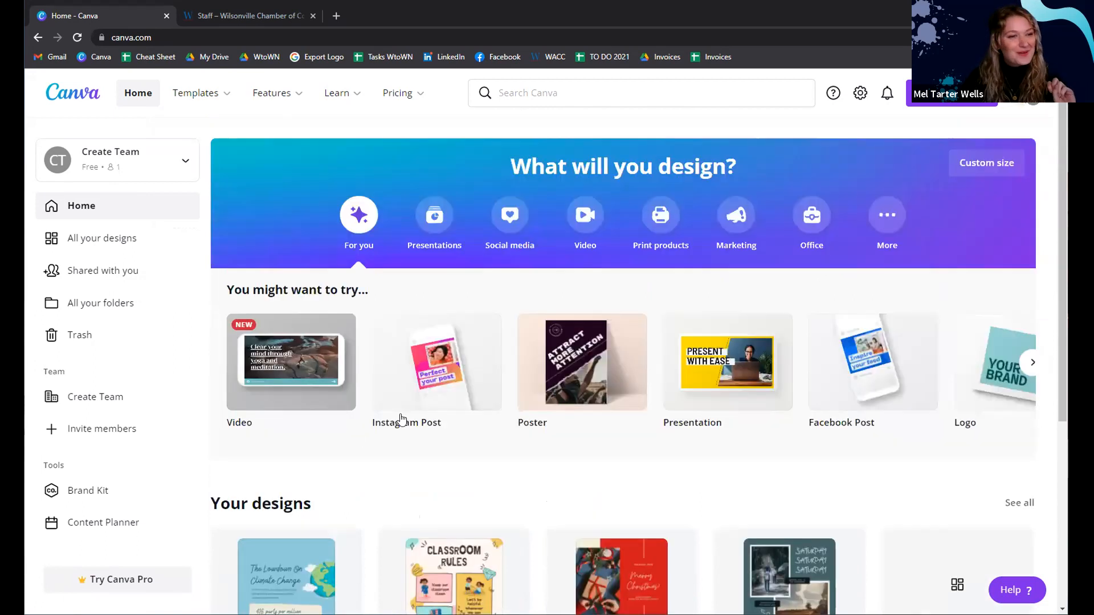
{"action": "left_click", "coordinate": [120, 244]}
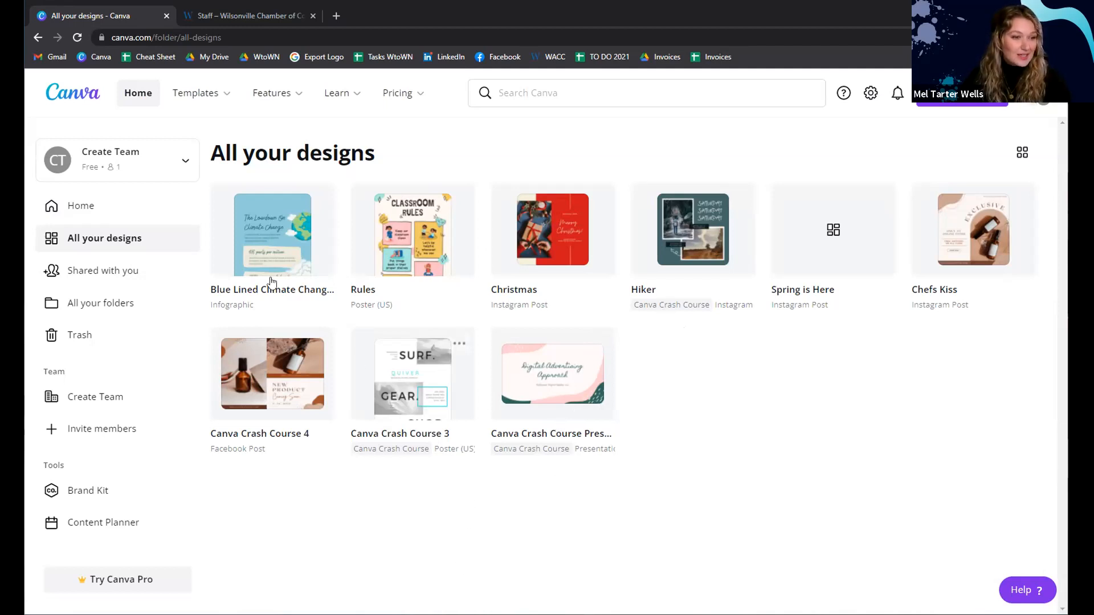
{"action": "left_click", "coordinate": [106, 307]}
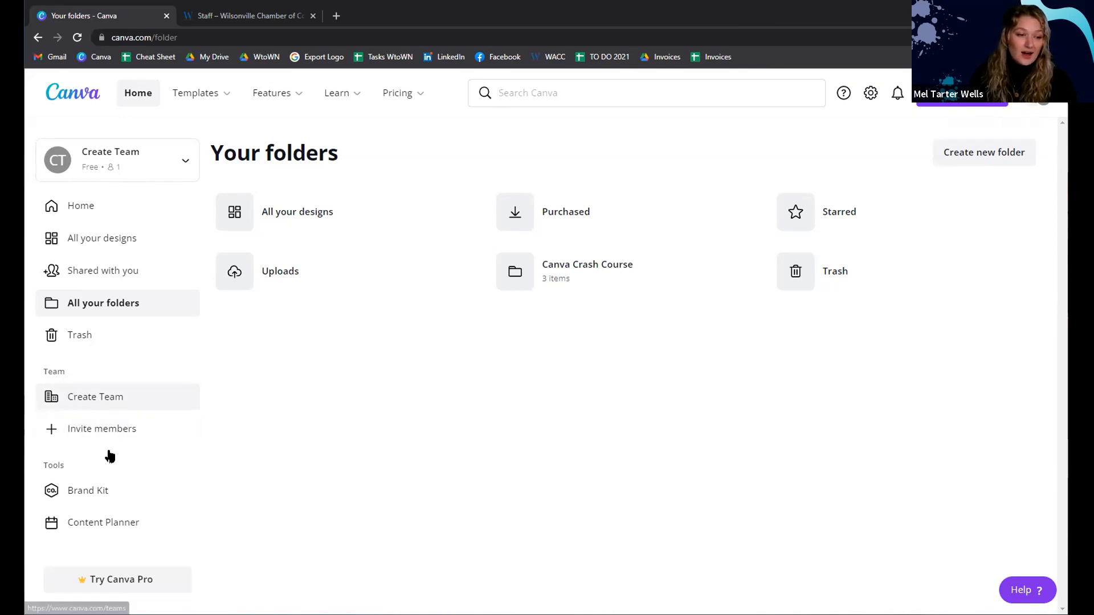
Review the Brand Kit's logos, colors and fonts, and return to the home page
{"action": "left_click", "coordinate": [89, 495]}
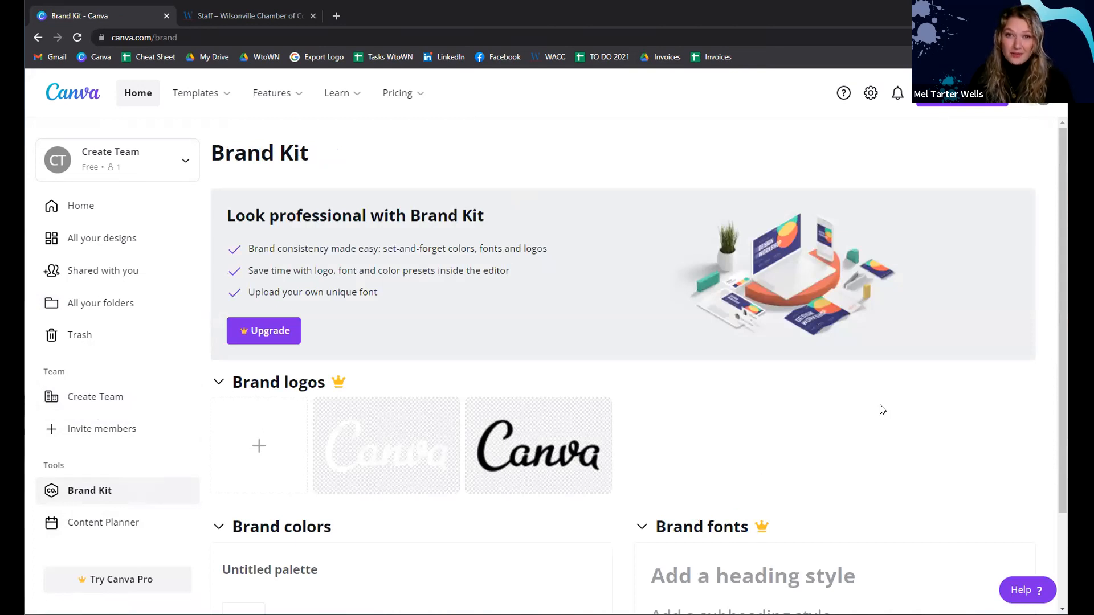
{"action": "scroll", "coordinate": [880, 372], "scroll_direction": "down", "scroll_amount": 2}
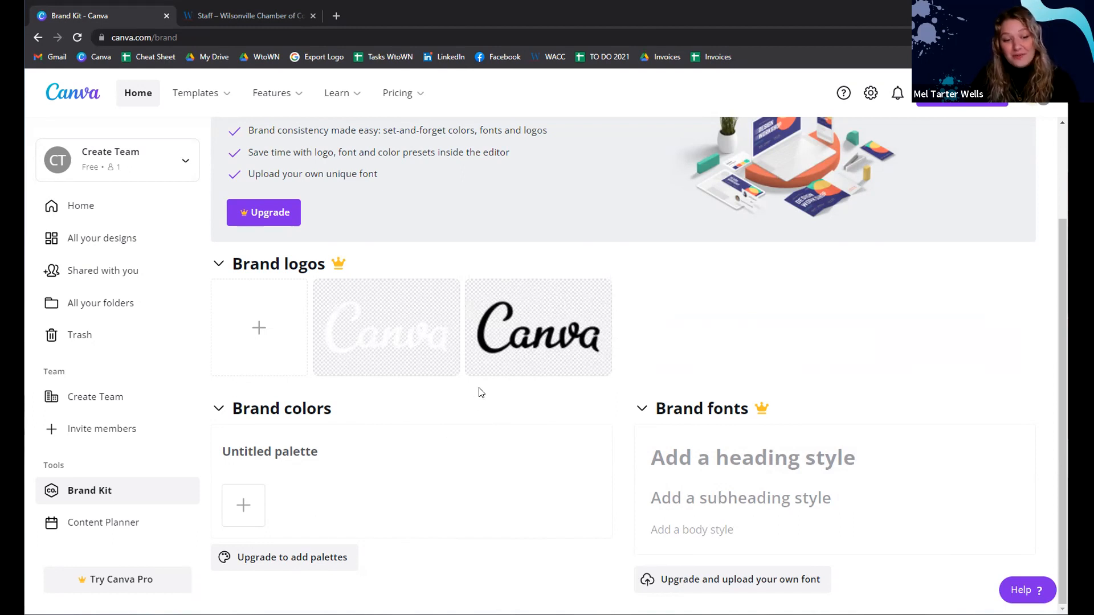
{"action": "scroll", "coordinate": [532, 478], "scroll_direction": "up", "scroll_amount": 2}
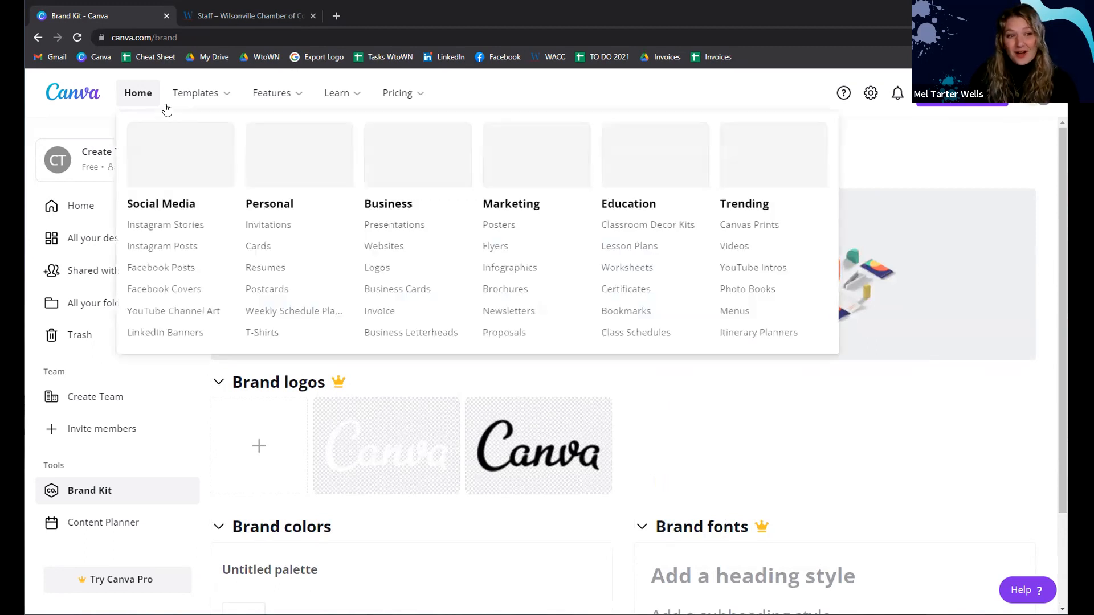
{"action": "left_click", "coordinate": [146, 99]}
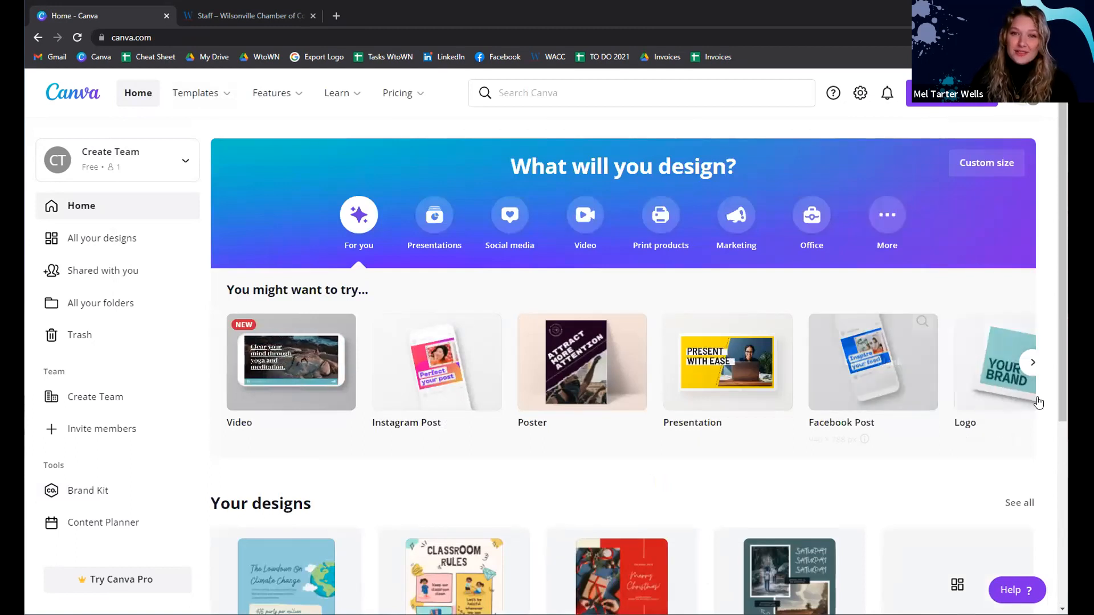
{"action": "left_click", "coordinate": [948, 104]}
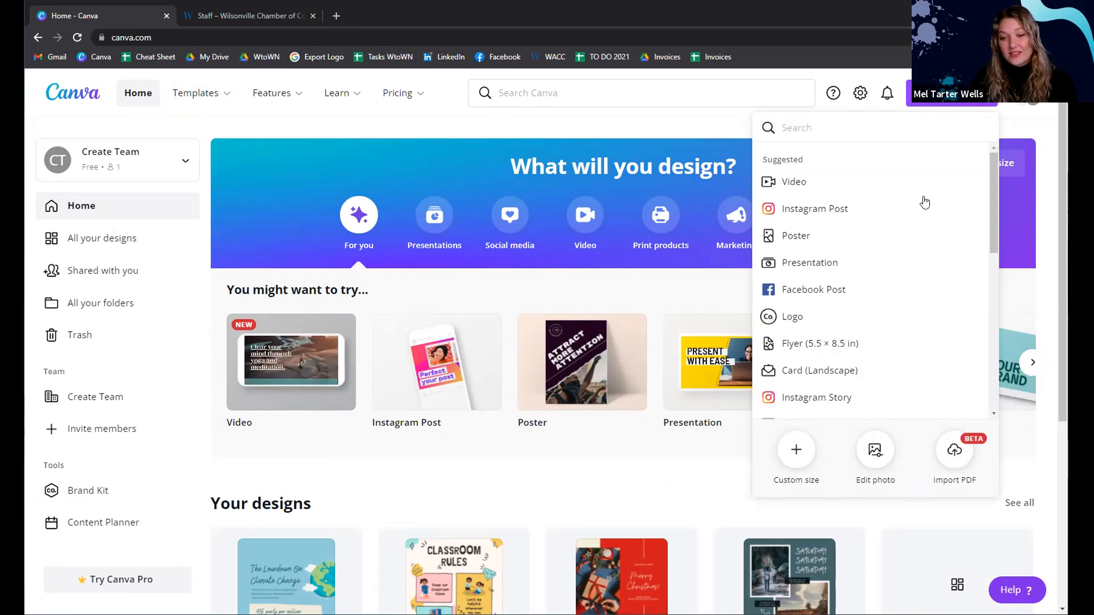
{"action": "left_click", "coordinate": [796, 456]}
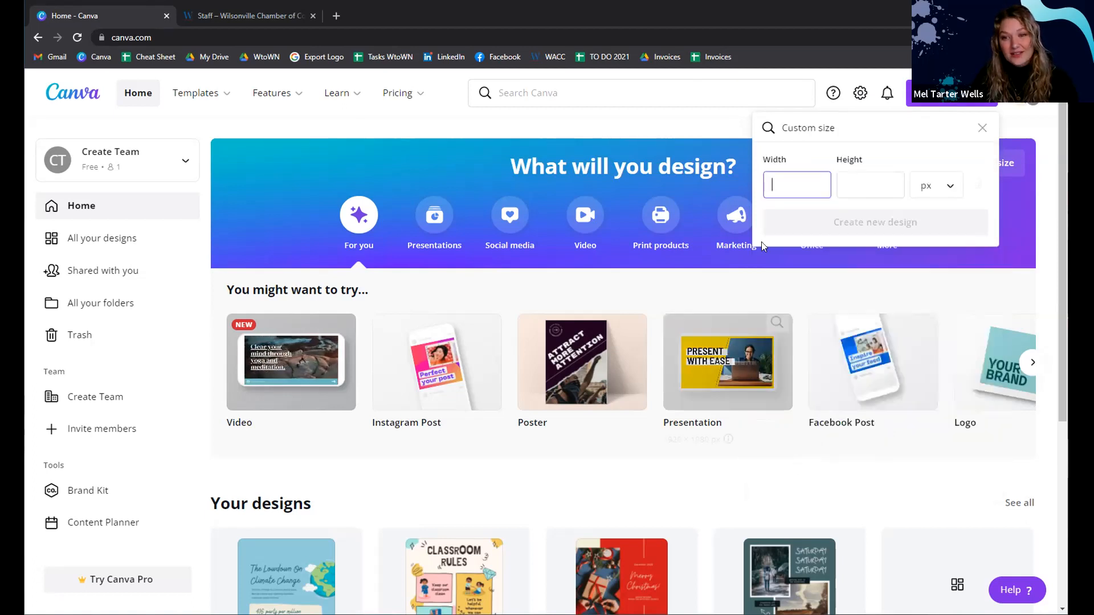
{"action": "left_click", "coordinate": [943, 186]}
{"action": "left_click", "coordinate": [935, 214]}
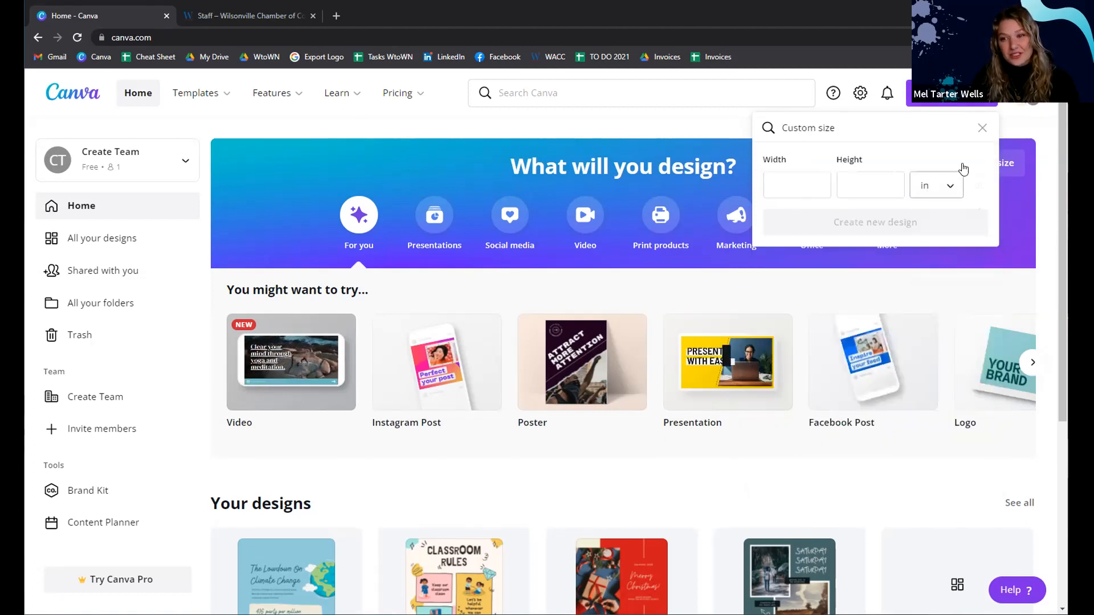
{"action": "left_click", "coordinate": [981, 130]}
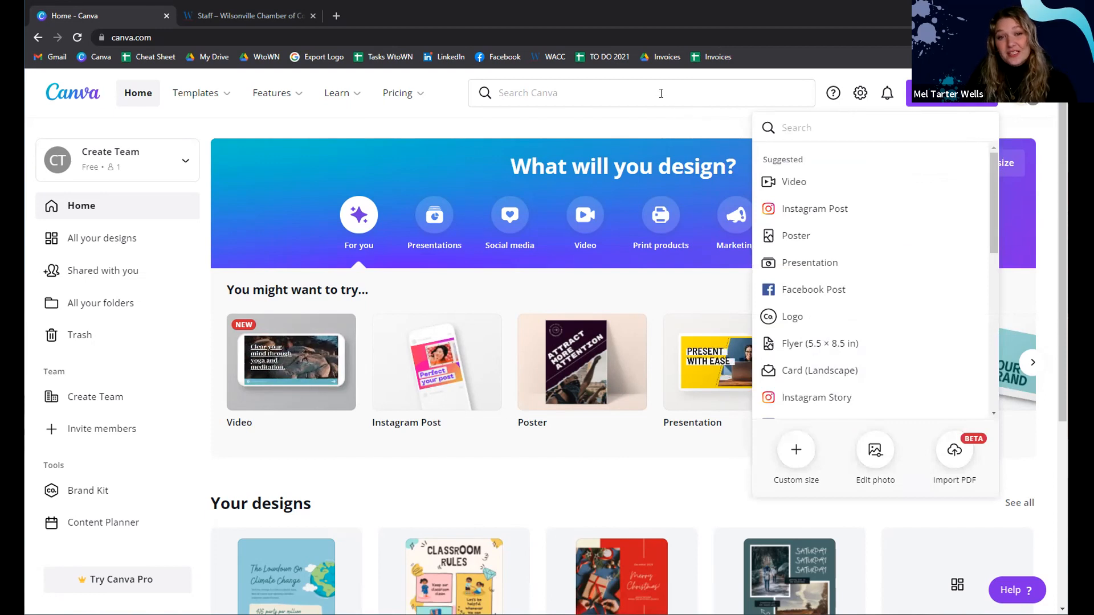
Search the template suggestions for "instagram"
{"action": "left_click", "coordinate": [661, 93]}
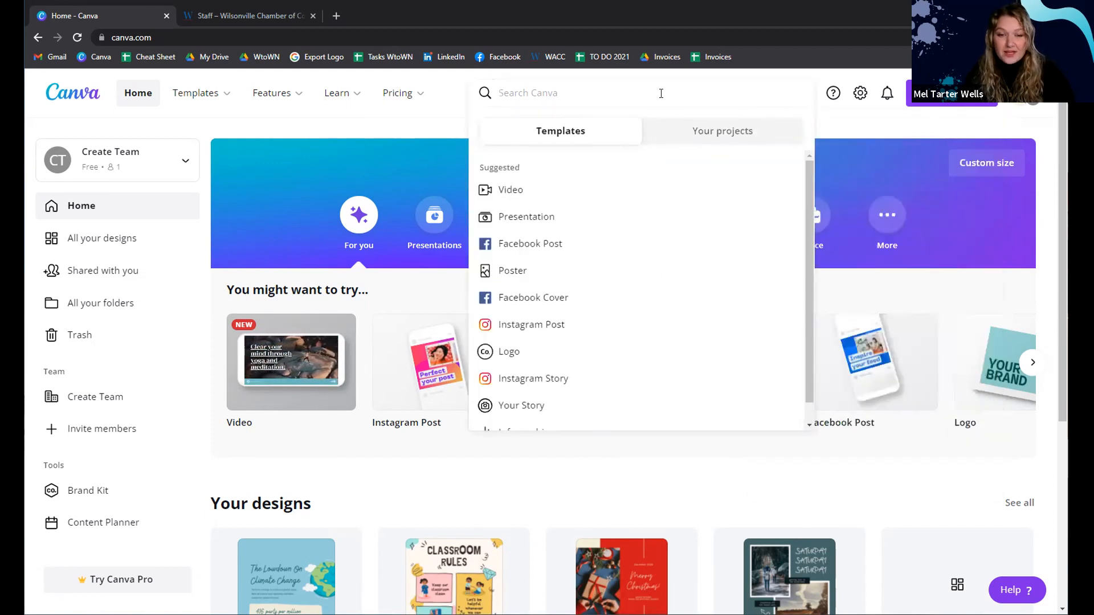
{"action": "type", "text": "linstagram"}
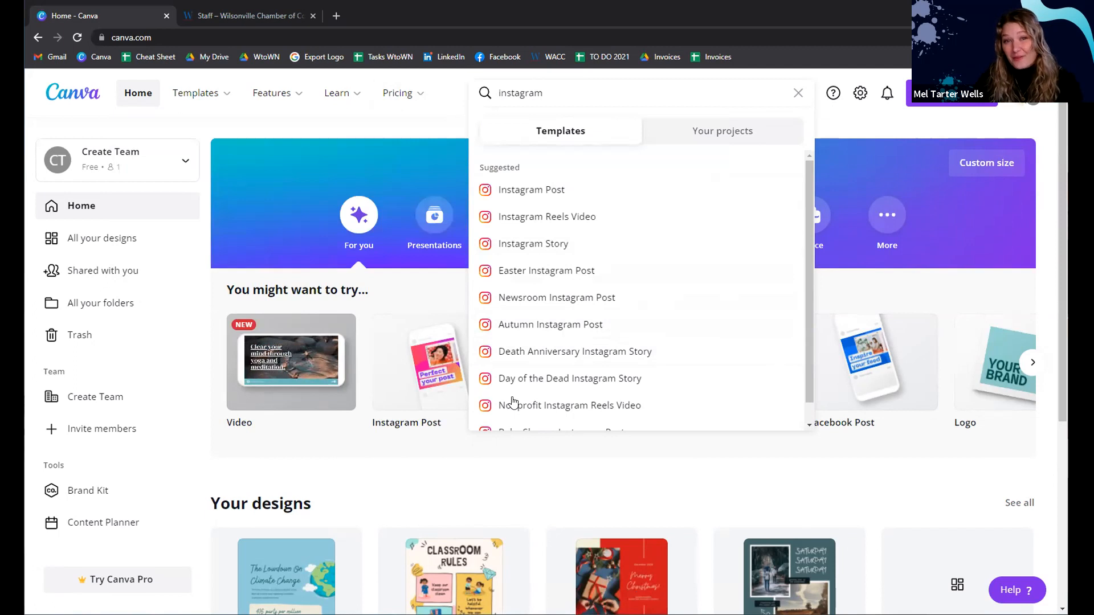
Browse the Discover Templates page through its recommended, trending and new template categories
{"action": "left_click", "coordinate": [198, 98]}
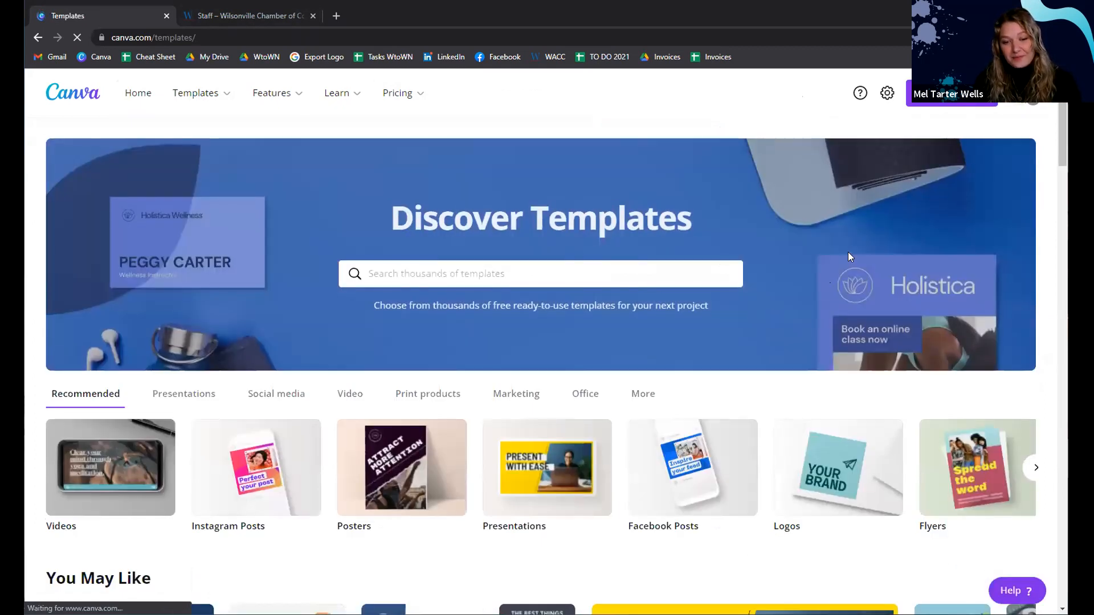
{"action": "scroll", "coordinate": [848, 252], "scroll_direction": "down", "scroll_amount": 5}
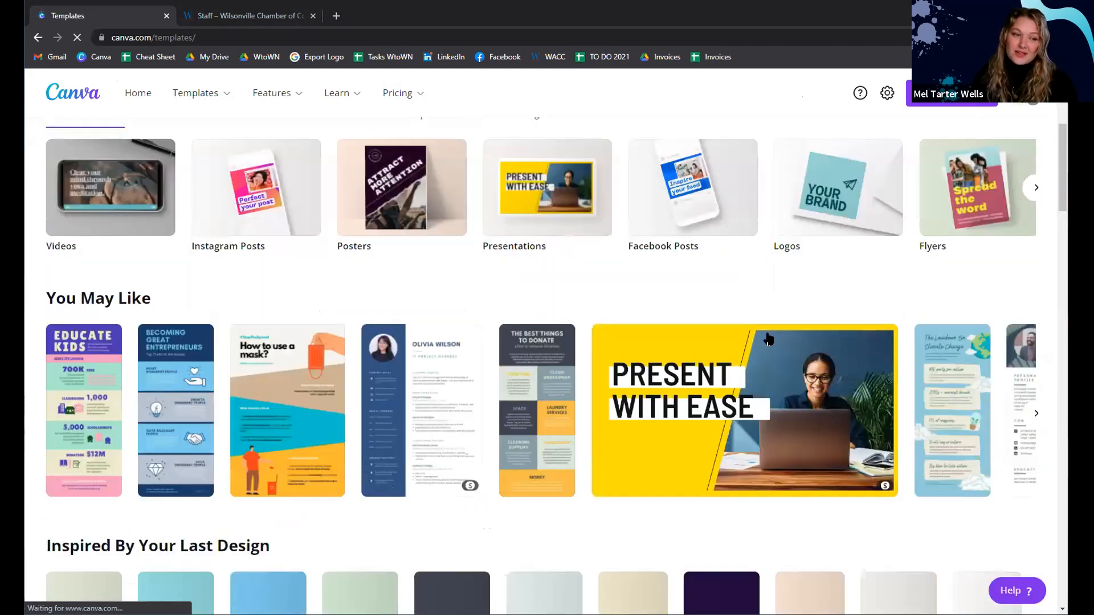
{"action": "scroll", "coordinate": [883, 324], "scroll_direction": "down", "scroll_amount": 5}
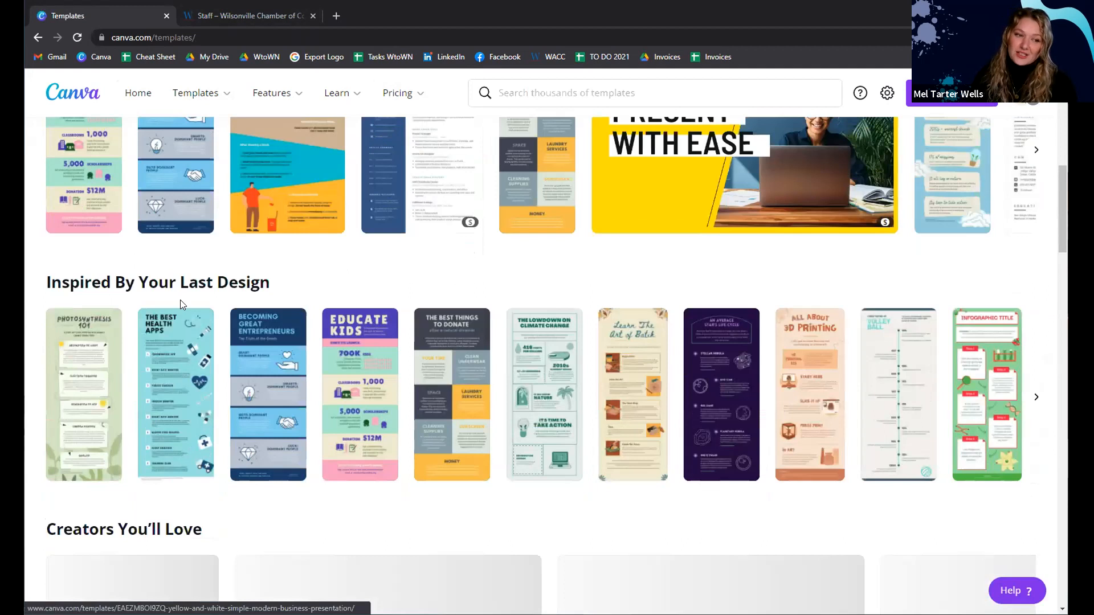
{"action": "scroll", "coordinate": [828, 303], "scroll_direction": "down", "scroll_amount": 11}
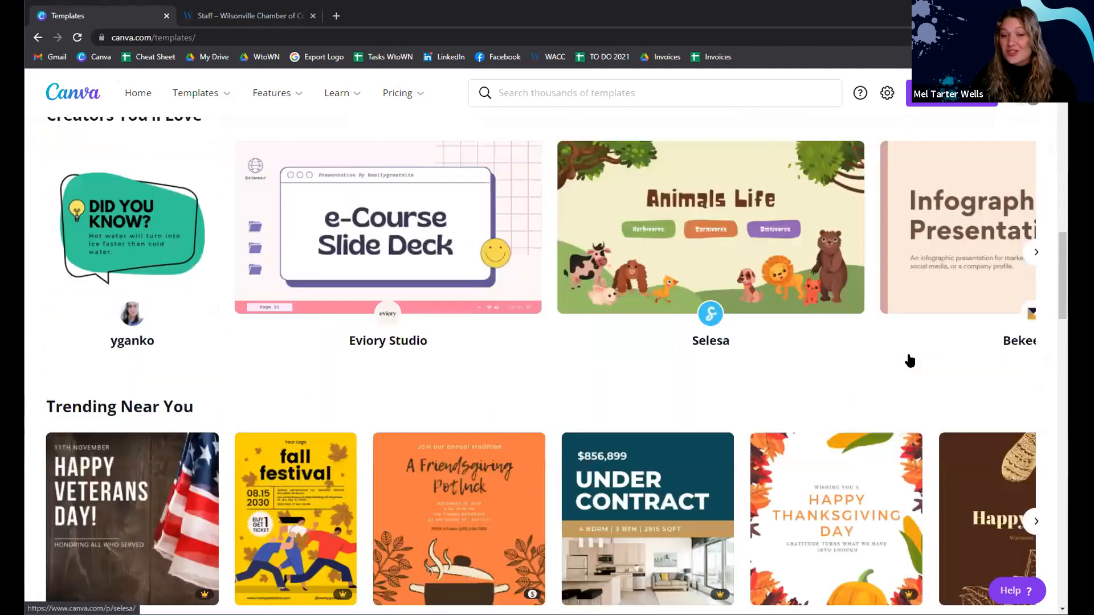
{"action": "scroll", "coordinate": [665, 260], "scroll_direction": "down", "scroll_amount": 1}
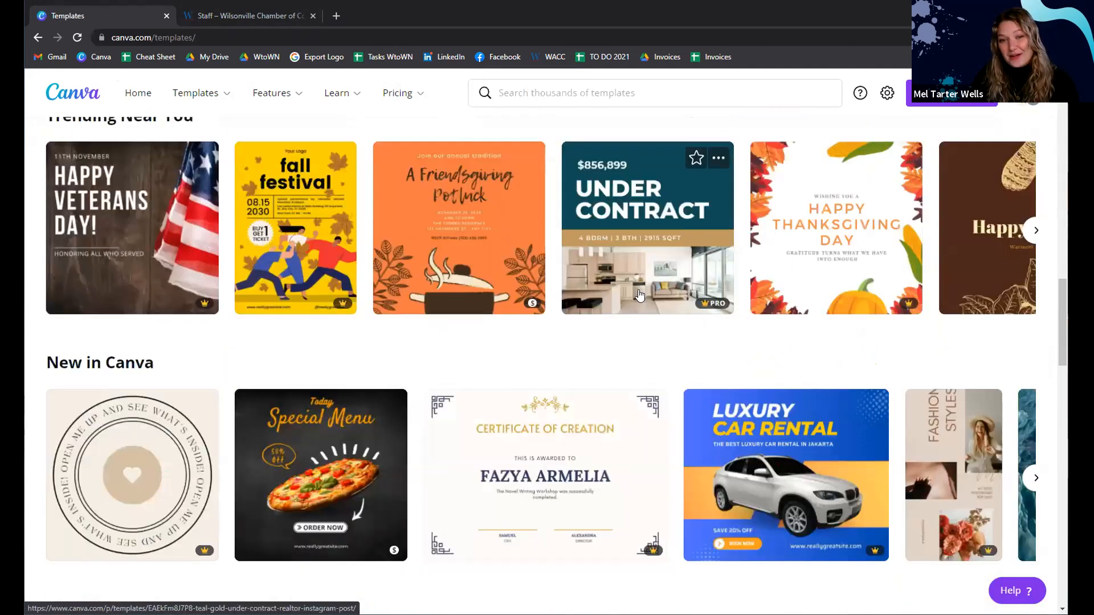
{"action": "scroll", "coordinate": [653, 312], "scroll_direction": "up", "scroll_amount": 20}
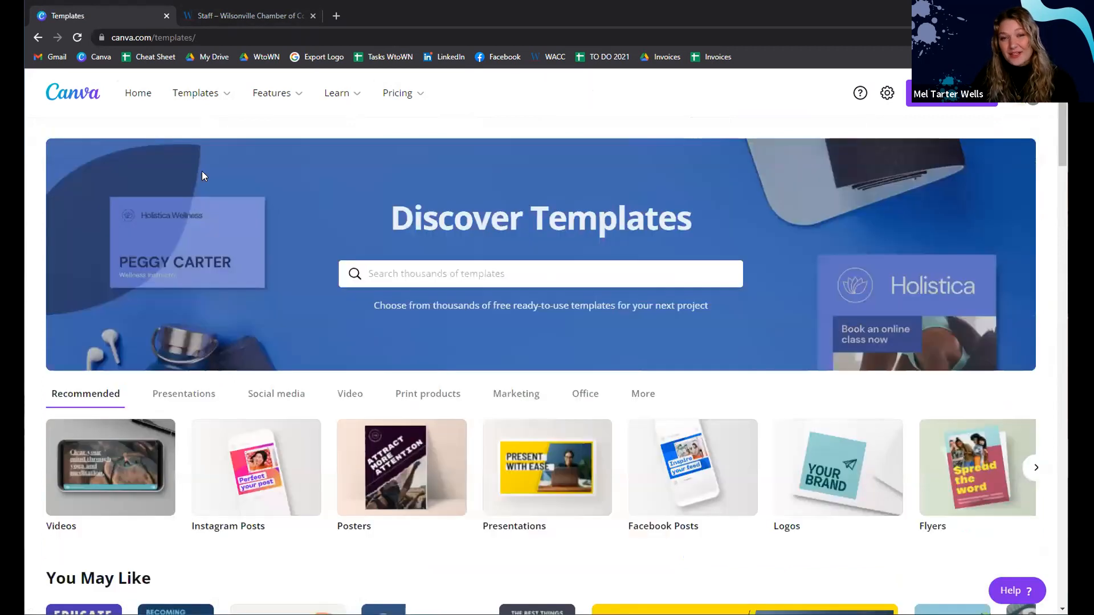
Return to the home page and view the available options for the Rules poster under Your designs
{"action": "left_click", "coordinate": [136, 104]}
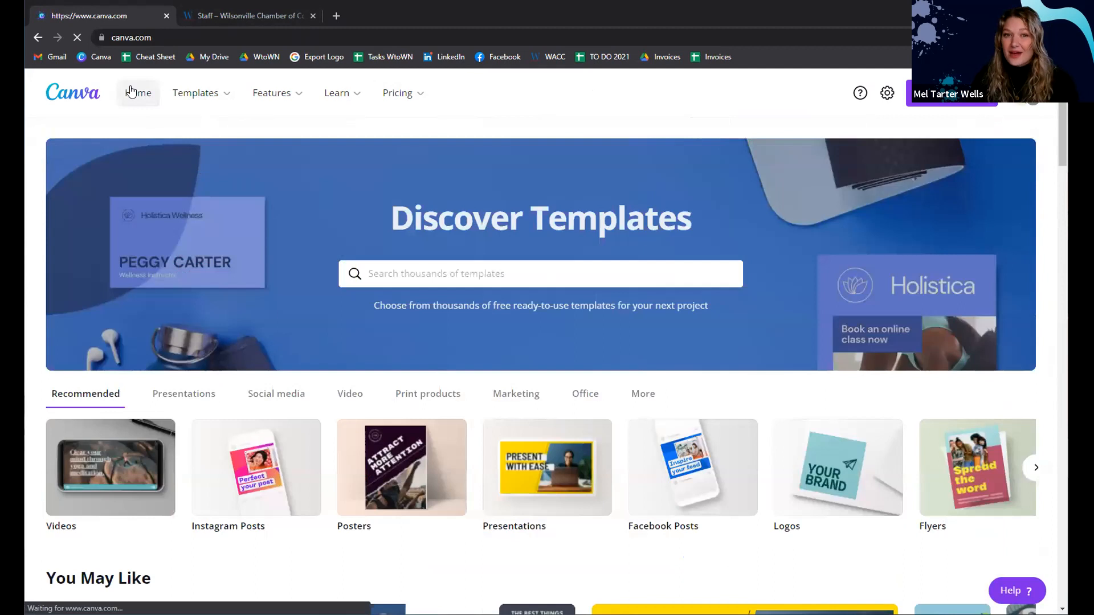
{"action": "scroll", "coordinate": [639, 308], "scroll_direction": "down", "scroll_amount": 3}
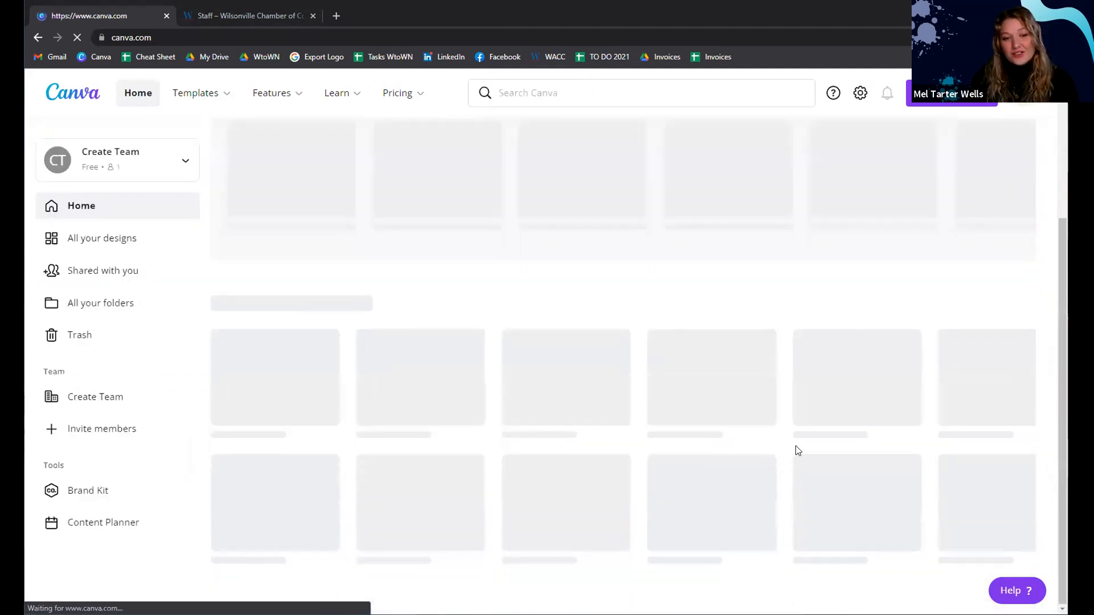
{"action": "scroll", "coordinate": [616, 456], "scroll_direction": "down", "scroll_amount": 3}
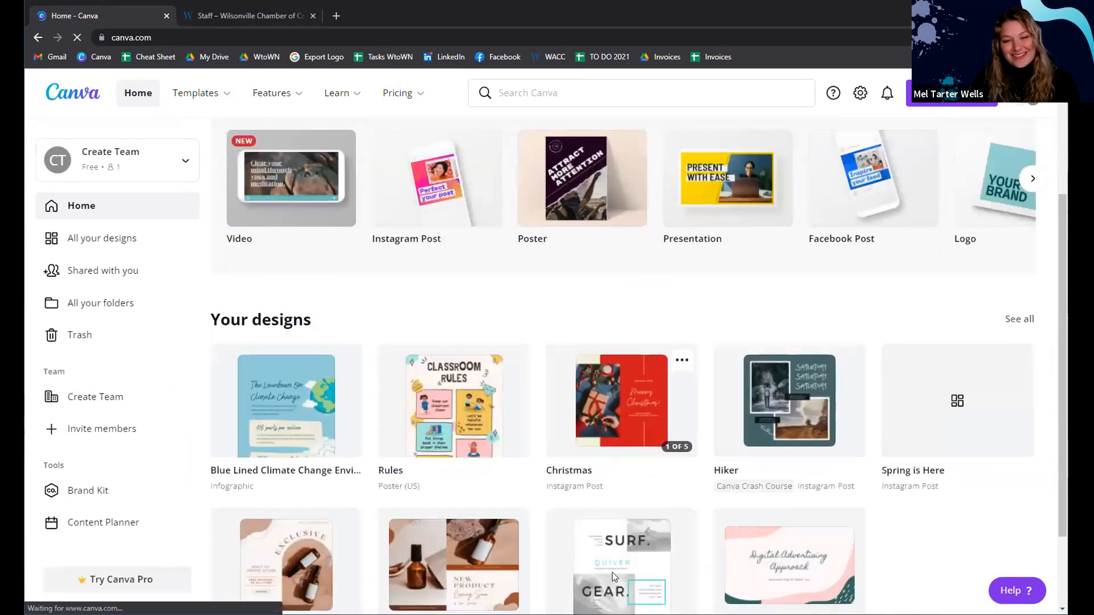
{"action": "mouse_move", "coordinate": [513, 365]}
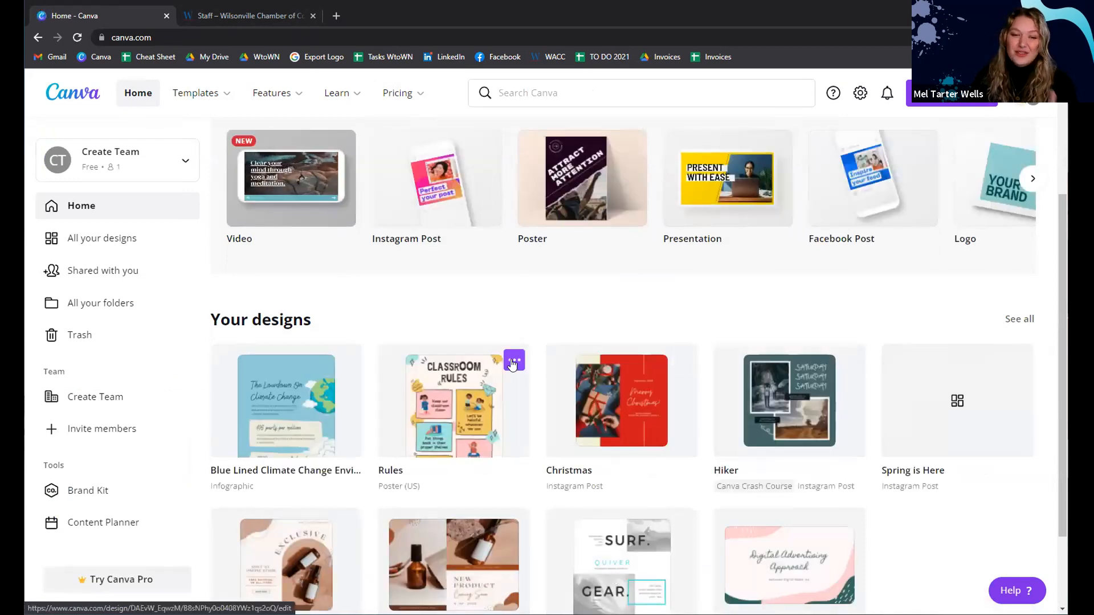
{"action": "left_click", "coordinate": [512, 366]}
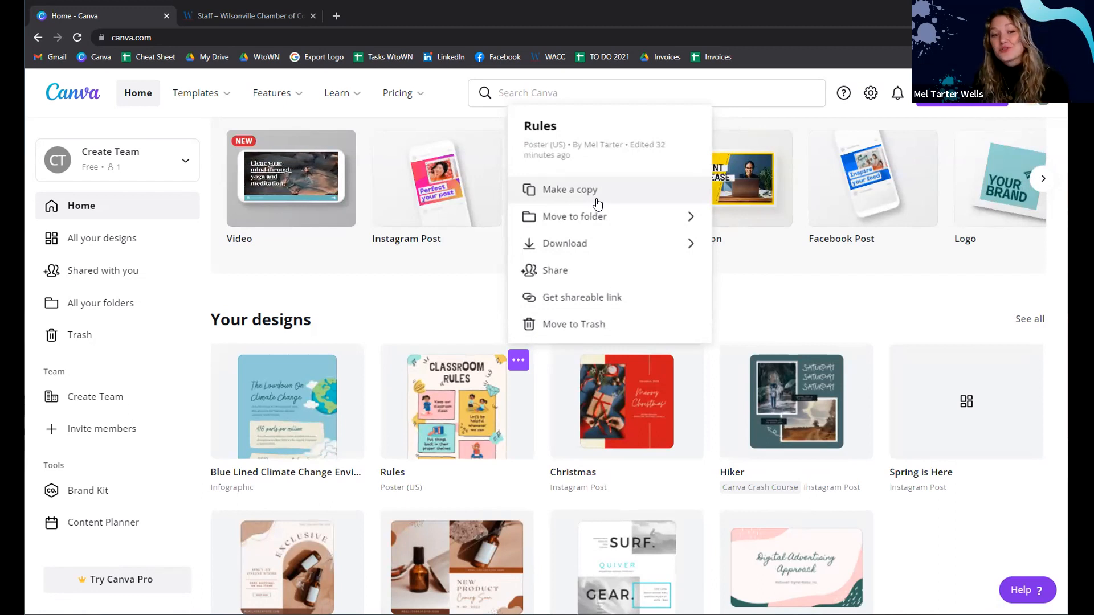
{"action": "left_click", "coordinate": [444, 298]}
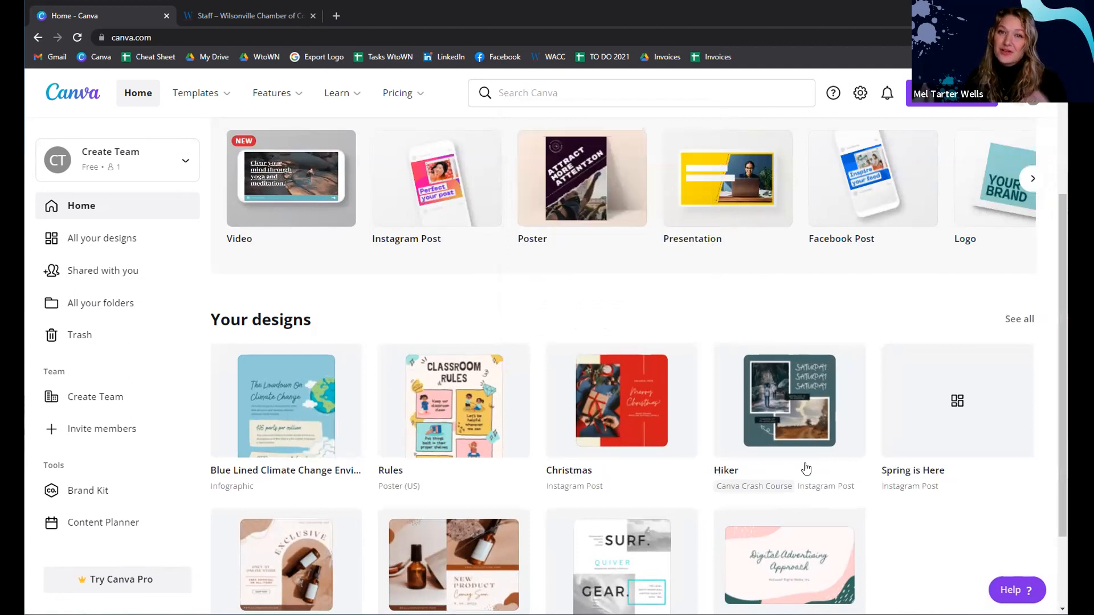
{"action": "mouse_move", "coordinate": [794, 408]}
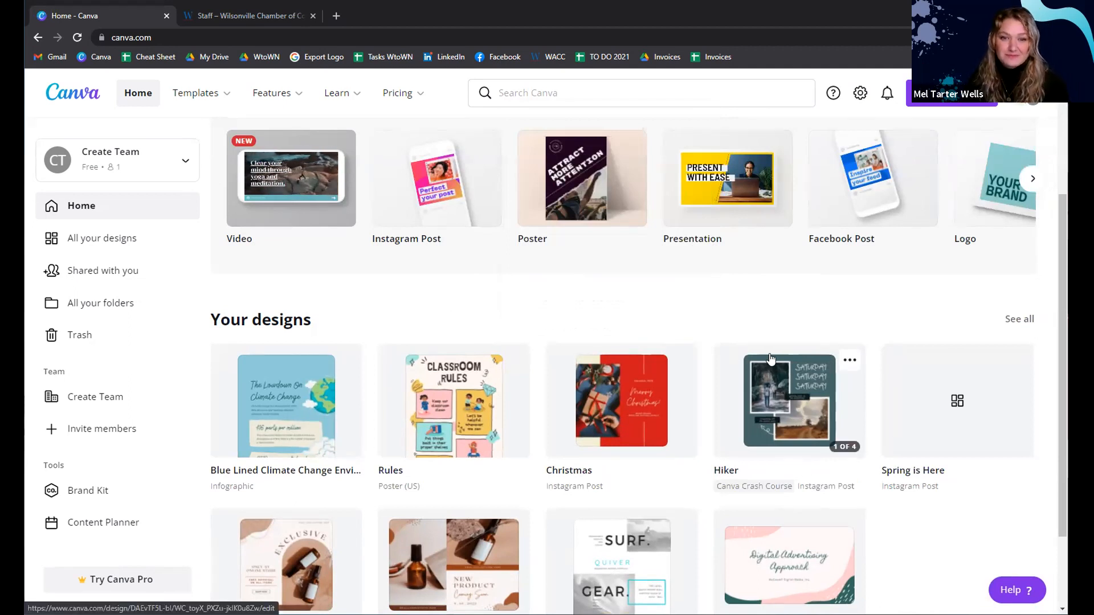
Search for "instagram", choose the Instagram Post template type and create a blank Instagram post
{"action": "scroll", "coordinate": [775, 387], "scroll_direction": "up", "scroll_amount": 3}
{"action": "left_click", "coordinate": [689, 92]}
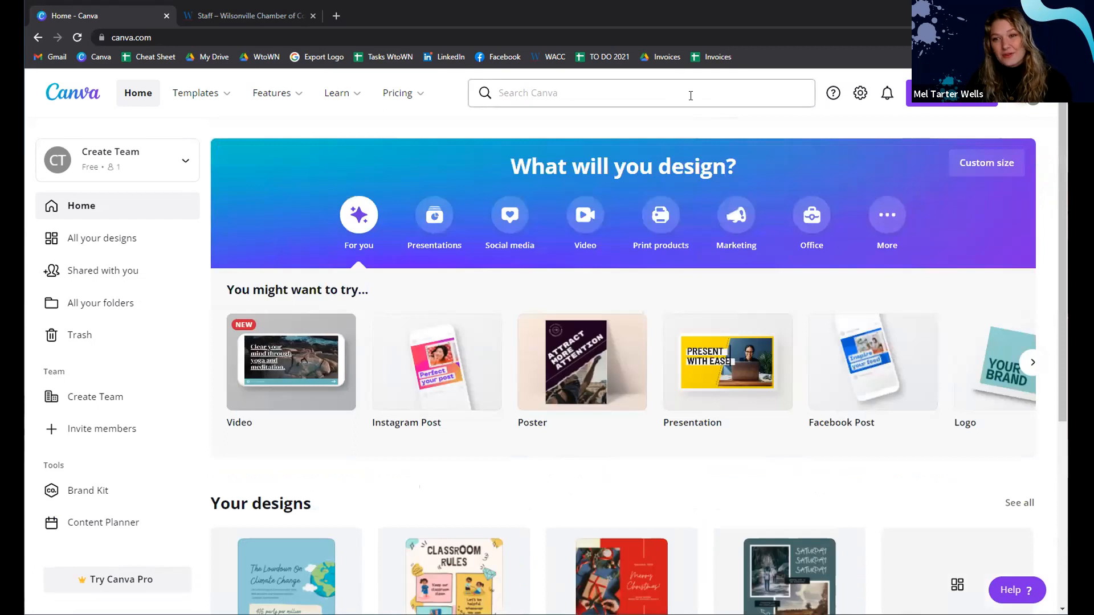
{"action": "type", "text": "in"}
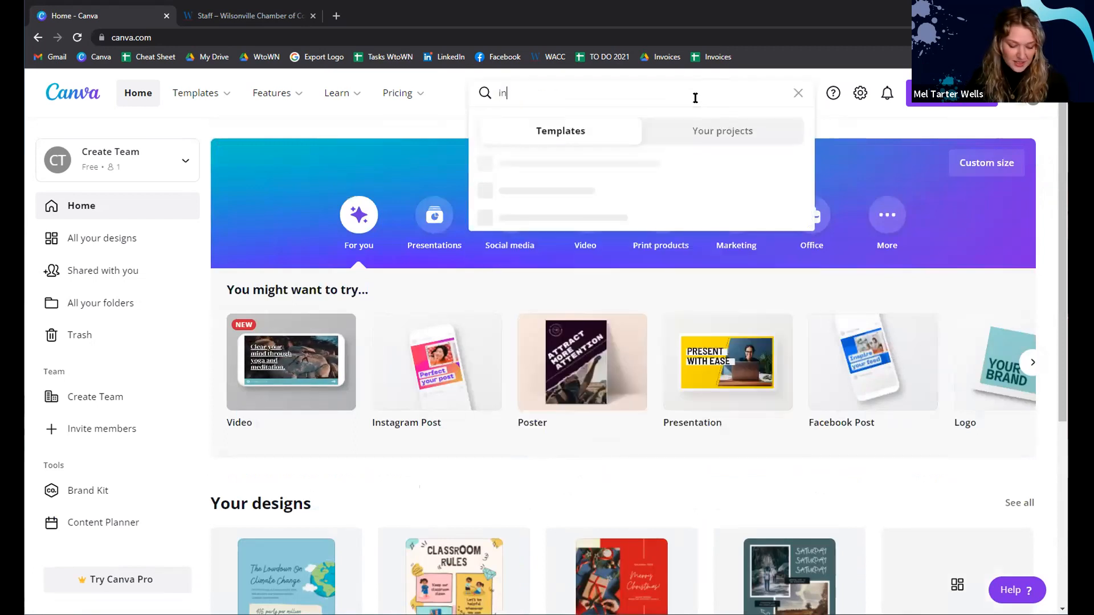
{"action": "type", "text": "stagram"}
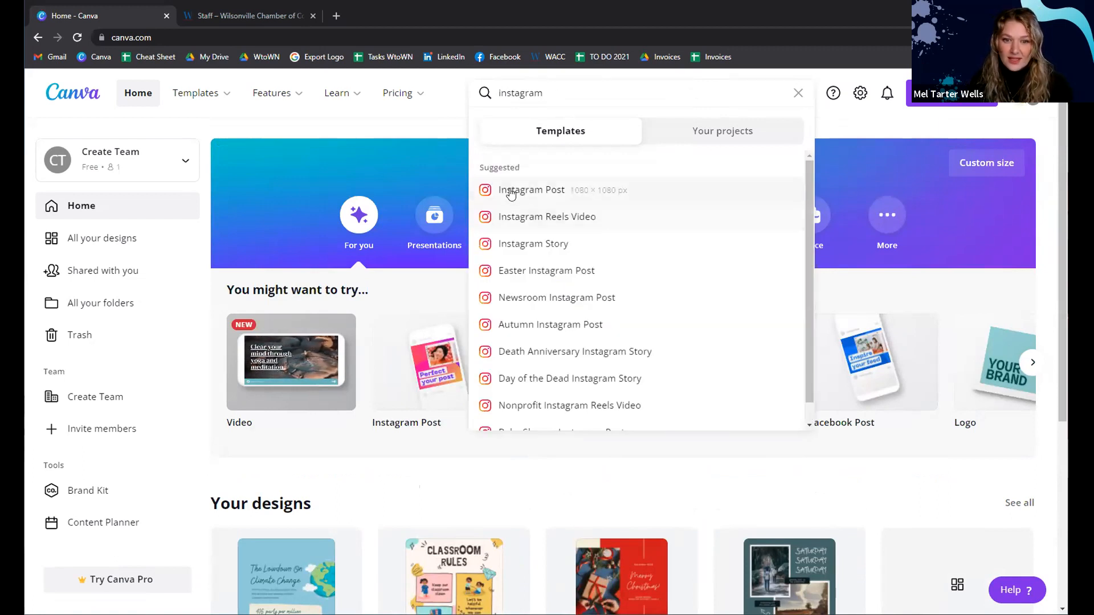
{"action": "left_click", "coordinate": [511, 192]}
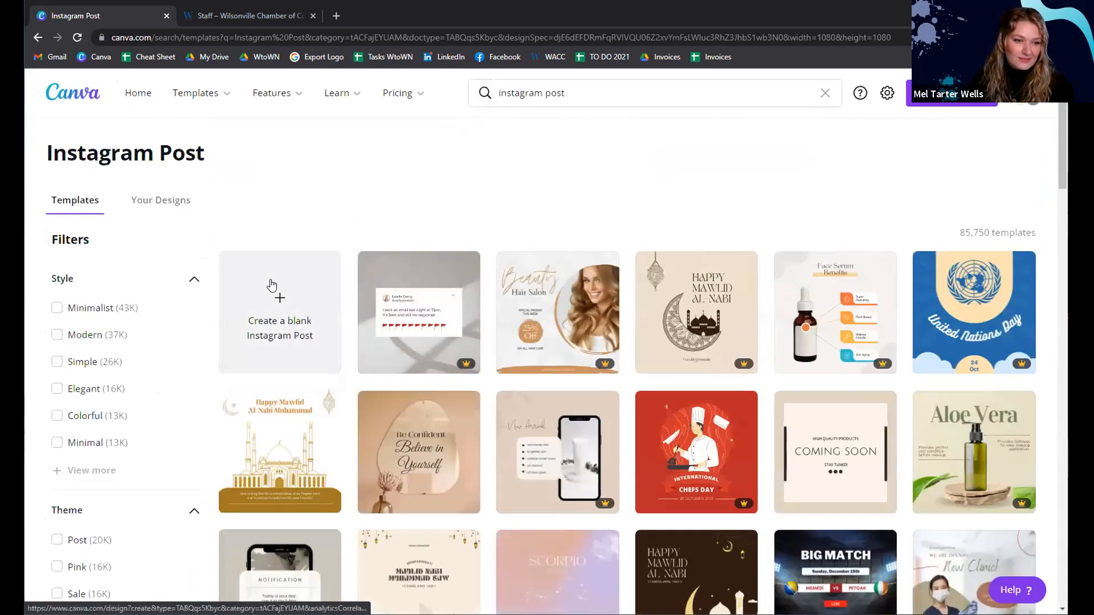
{"action": "left_click", "coordinate": [272, 283]}
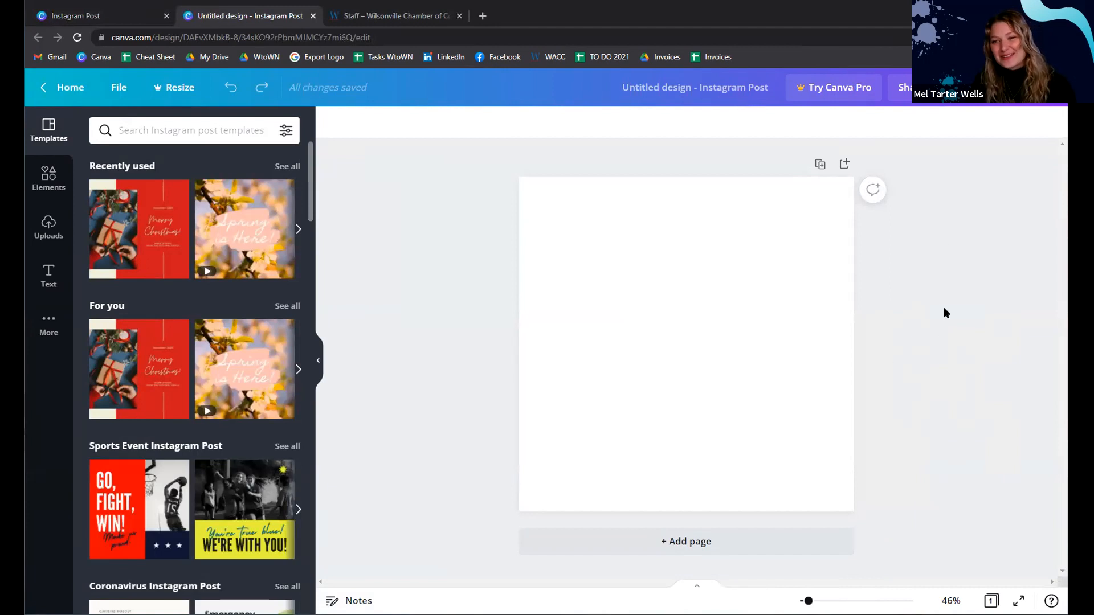
Rename the untitled Instagram post design as "Canva Crash Course 11/10"
{"action": "left_click", "coordinate": [652, 90]}
{"action": "key", "text": "BackSpace"}
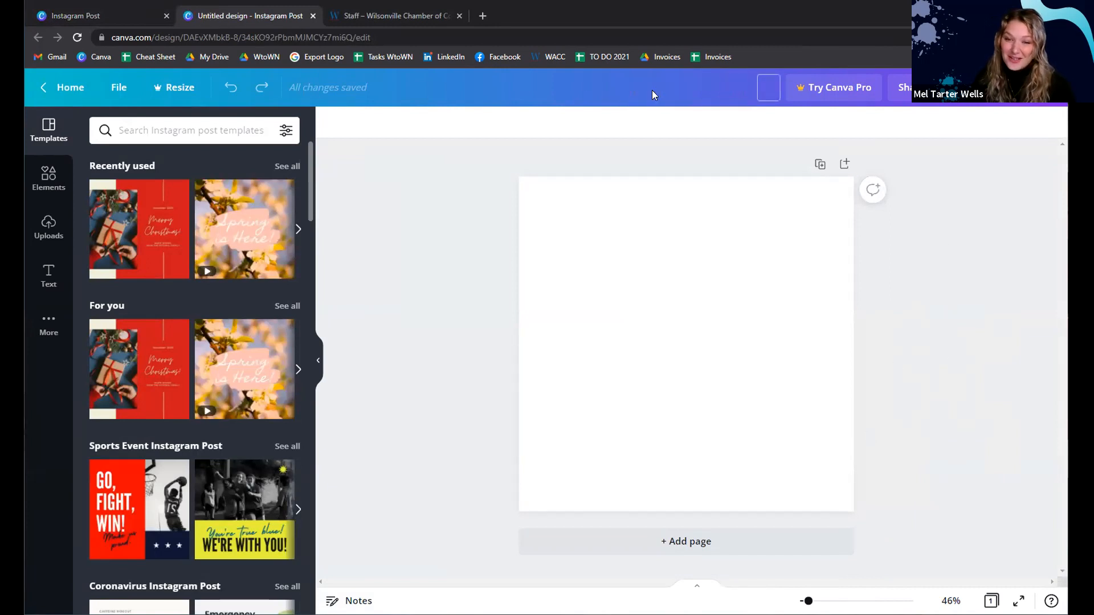
{"action": "type", "text": "Canva Crsh"}
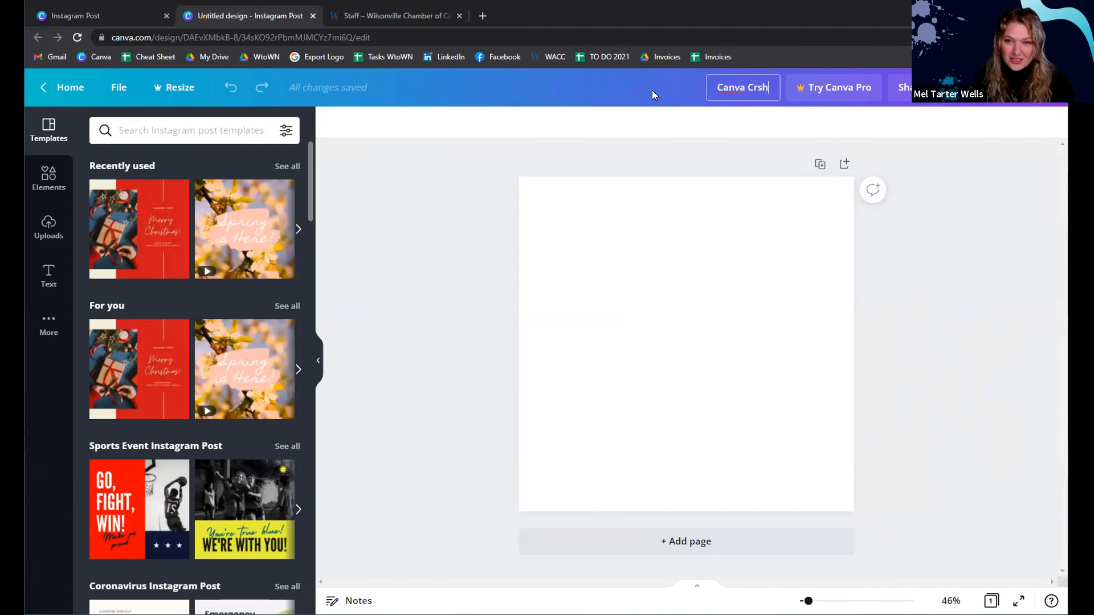
{"action": "key", "text": "BackSpace"}
{"action": "type", "text": "ash Course "}
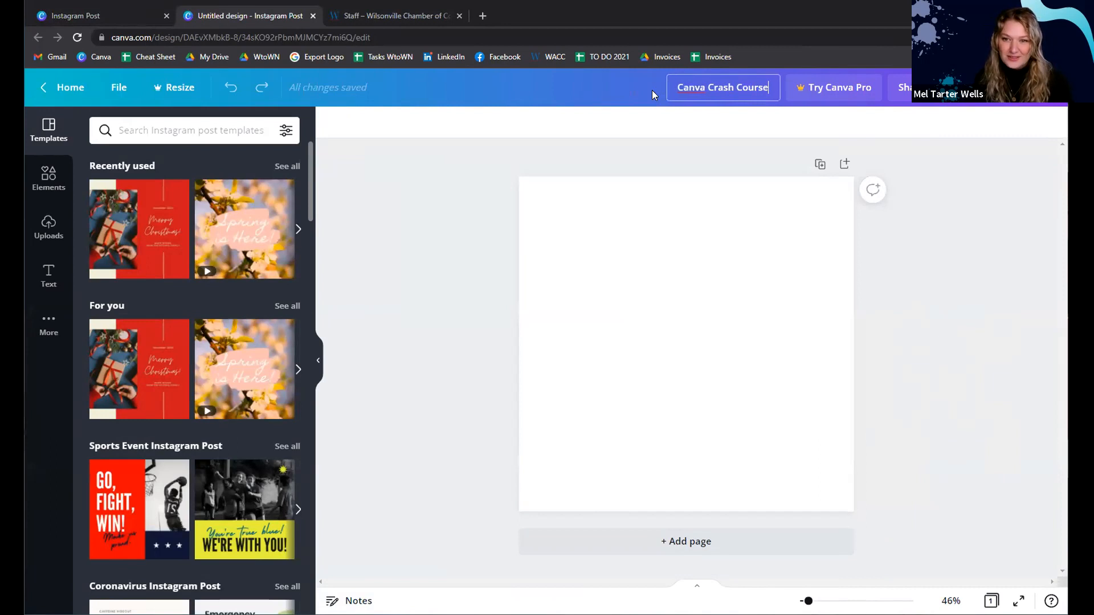
{"action": "type", "text": "11/10"}
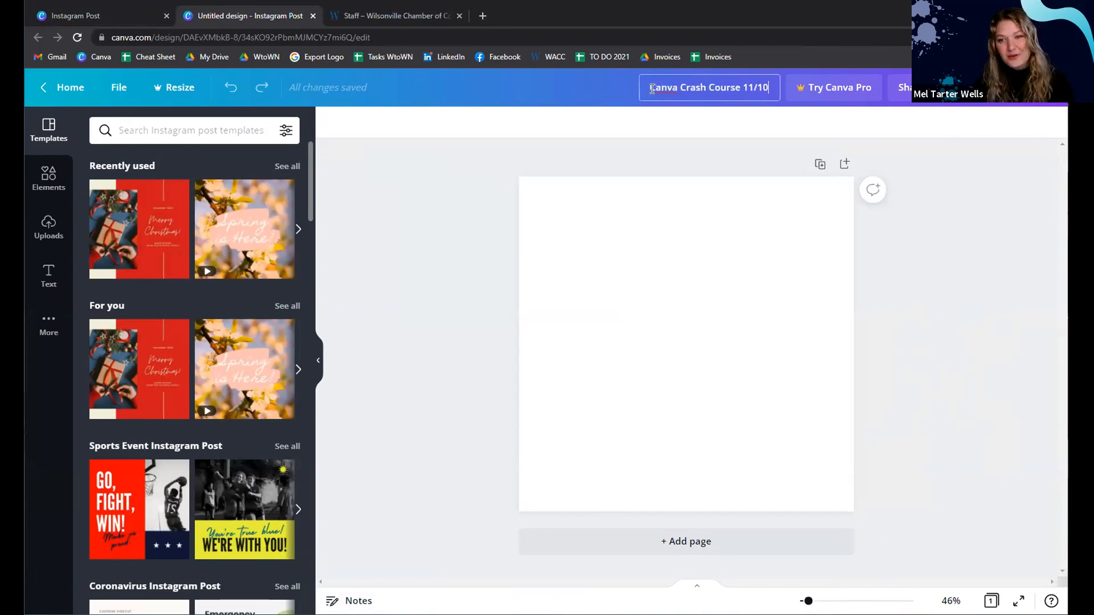
Save the design to the existing "Canva Crash Course" folder
{"action": "left_click", "coordinate": [116, 89]}
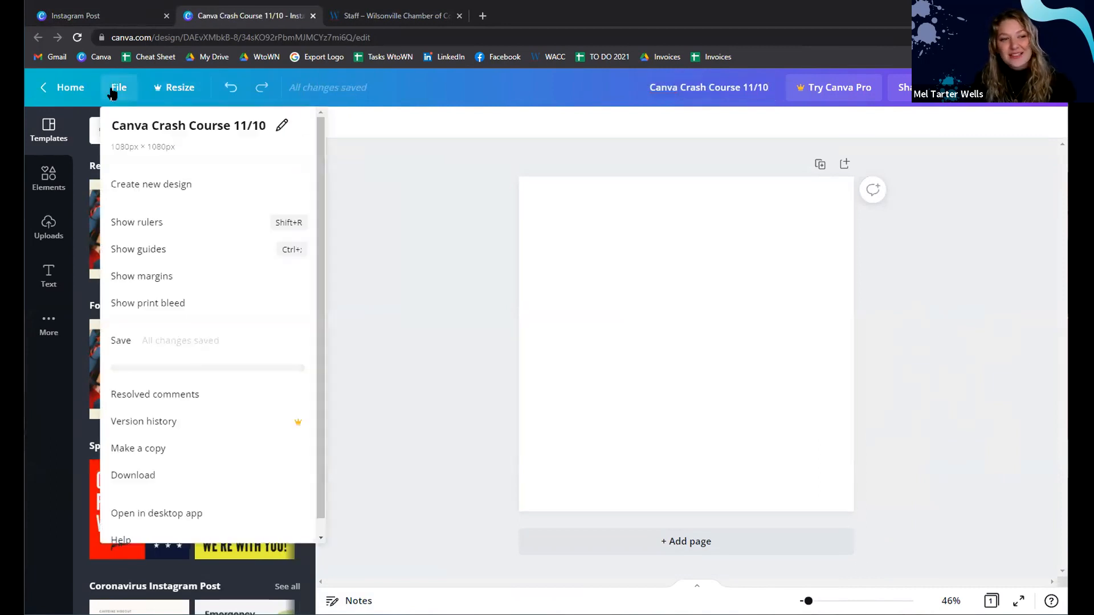
{"action": "left_click", "coordinate": [168, 367]}
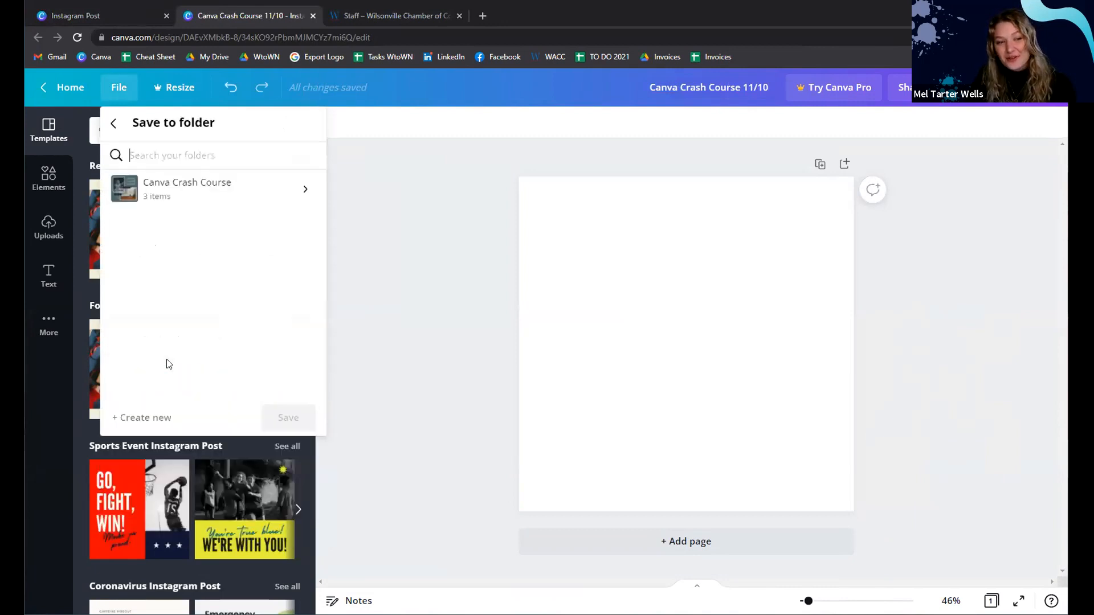
{"action": "left_click", "coordinate": [247, 190]}
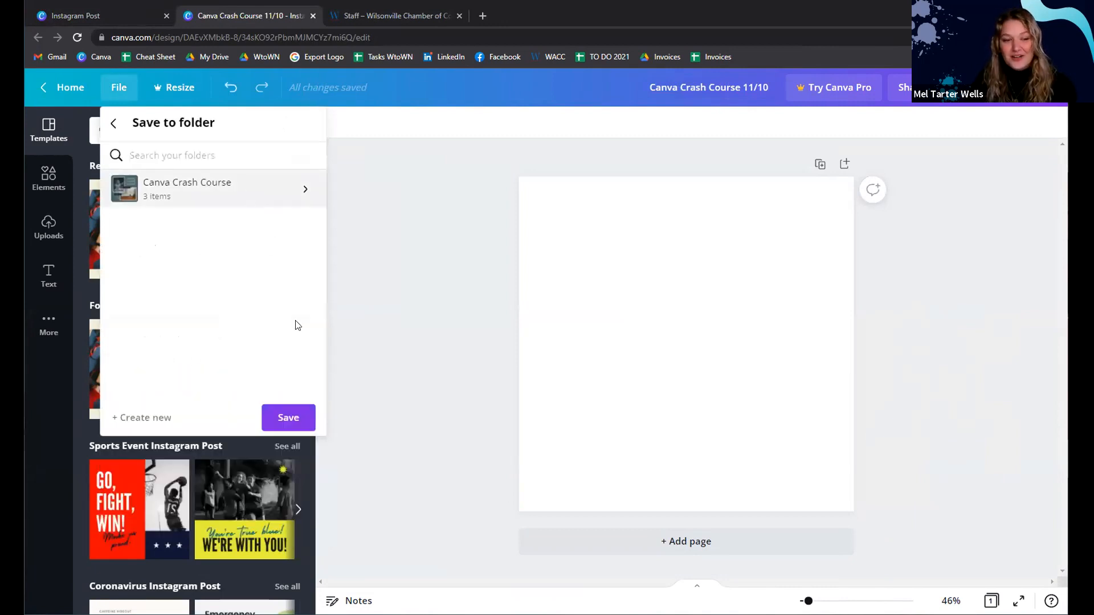
{"action": "left_click", "coordinate": [295, 420]}
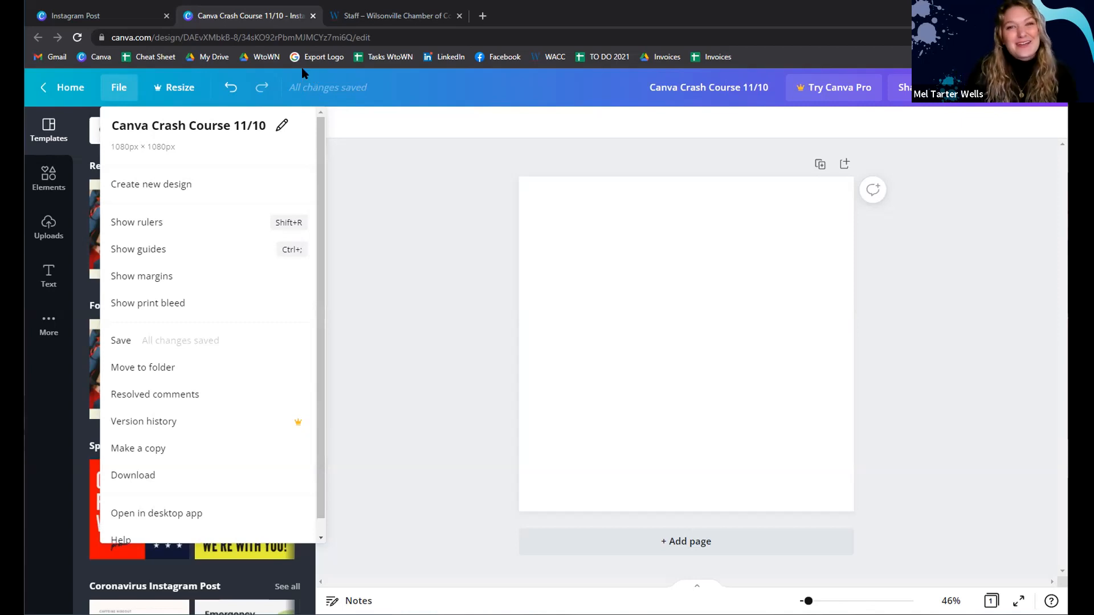
{"action": "left_click", "coordinate": [416, 219]}
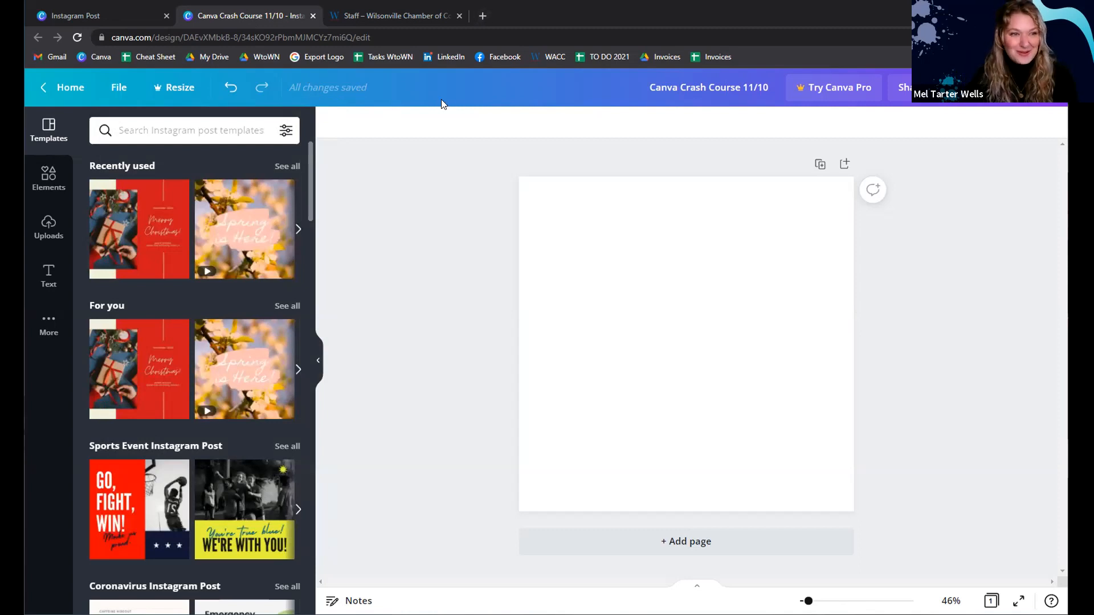
{"action": "left_click", "coordinate": [114, 91]}
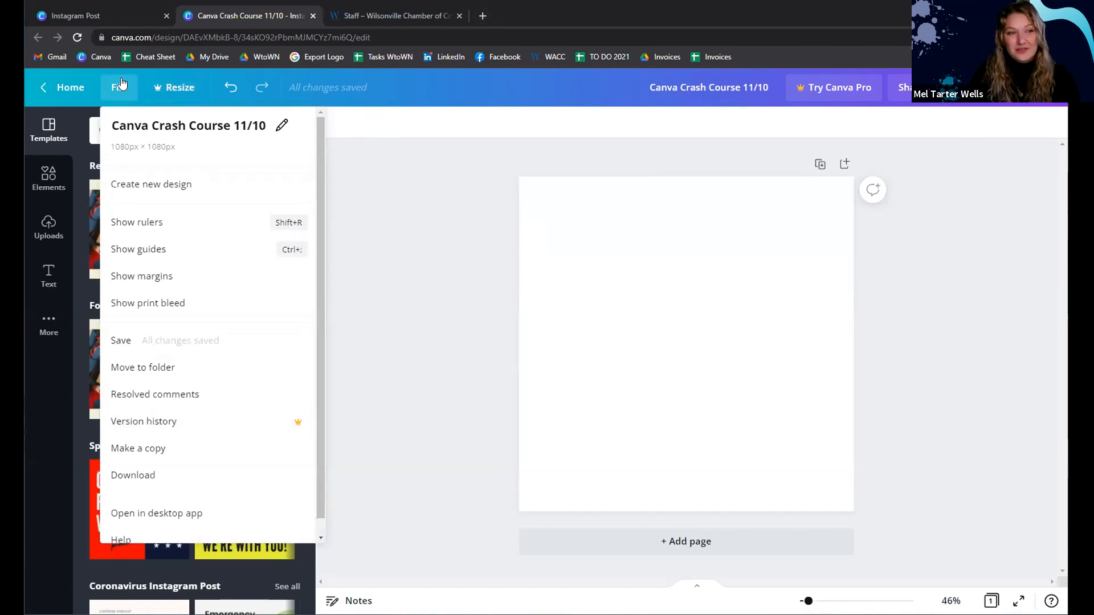
{"action": "left_click", "coordinate": [122, 96]}
{"action": "left_click", "coordinate": [122, 97]}
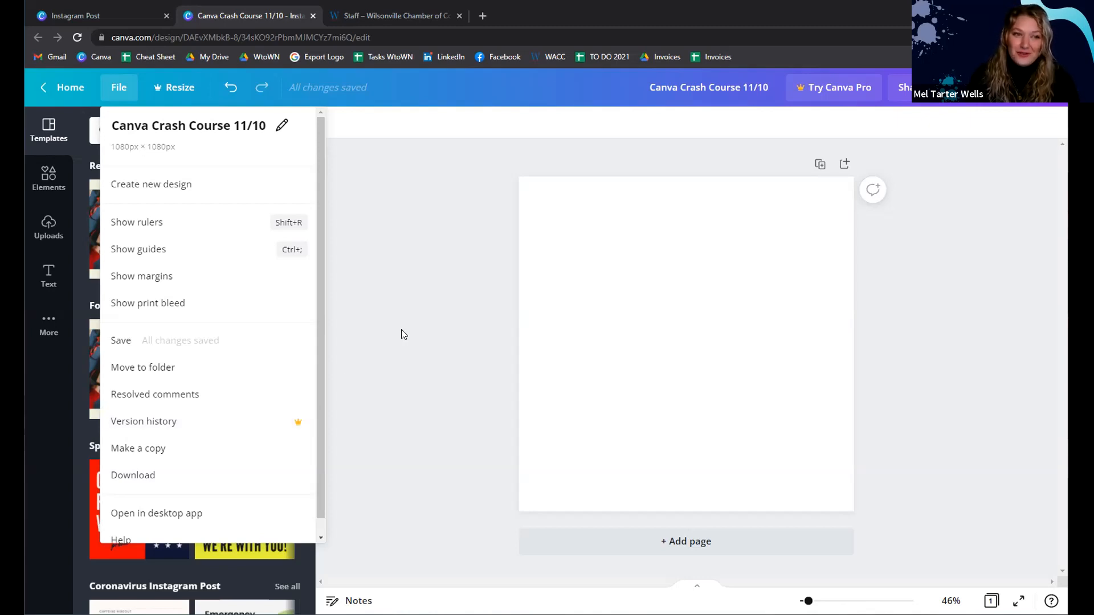
{"action": "left_click", "coordinate": [392, 303]}
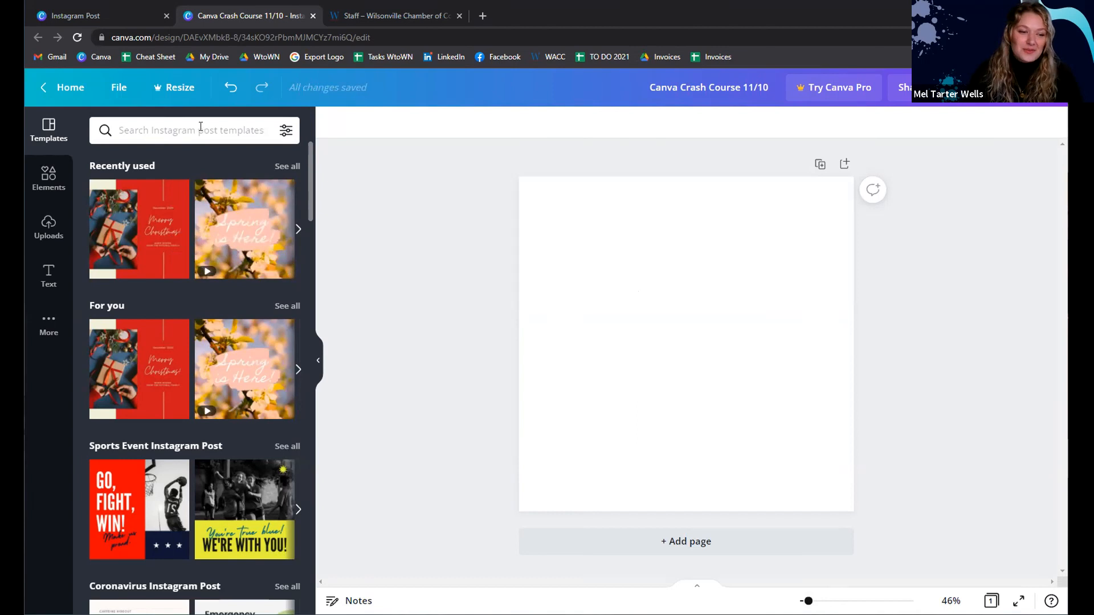
Apply the "Social Media Marketing Webinar" template from the recently used templates to the blank page
{"action": "left_click", "coordinate": [298, 220]}
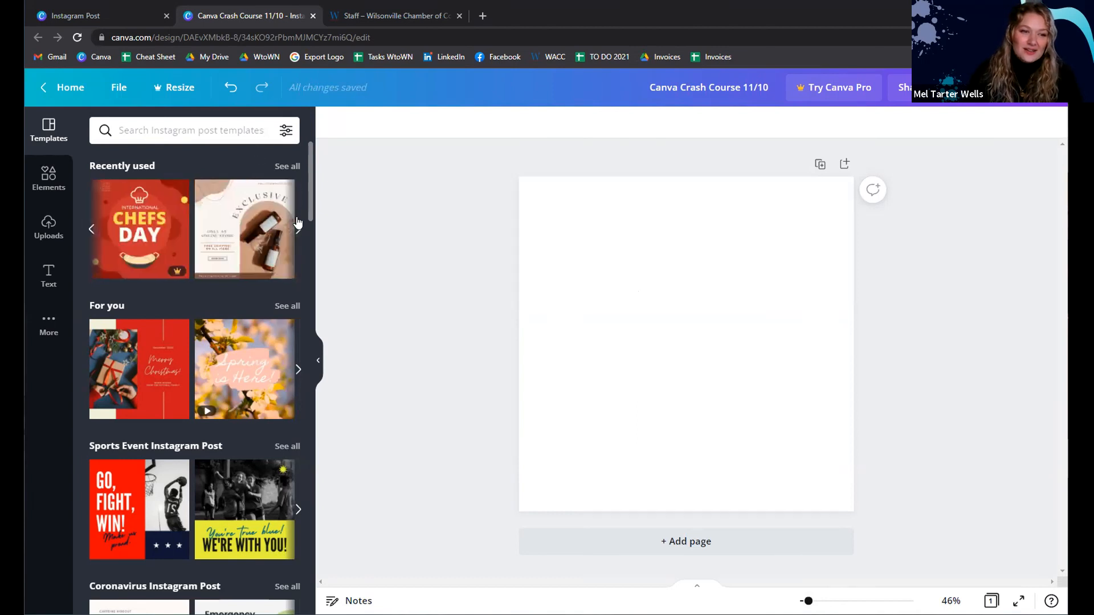
{"action": "left_click", "coordinate": [297, 221]}
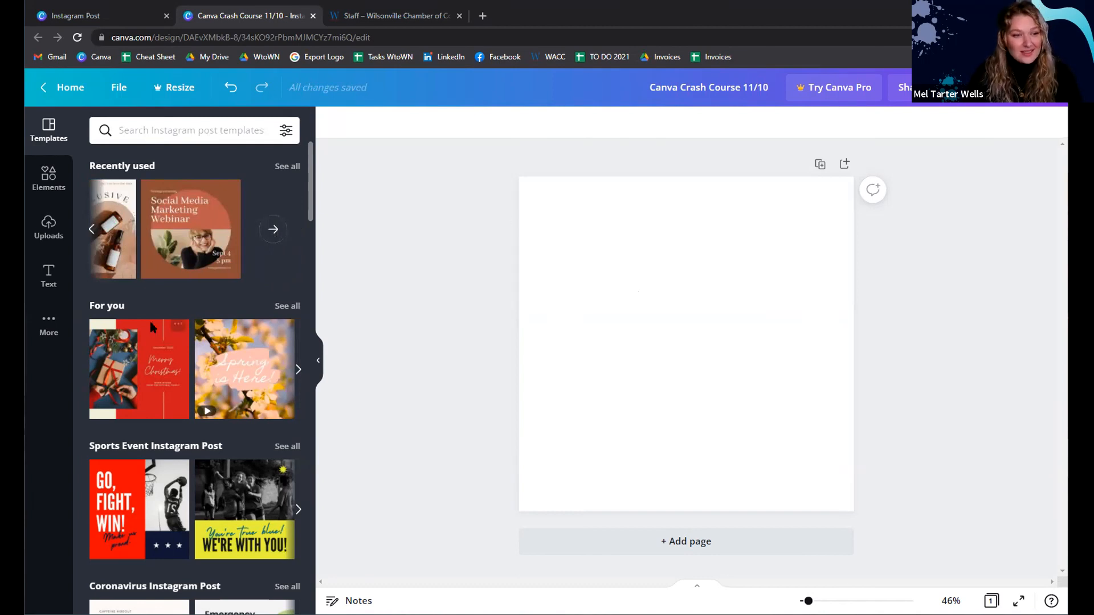
{"action": "scroll", "coordinate": [153, 327], "scroll_direction": "down", "scroll_amount": 5}
{"action": "scroll", "coordinate": [152, 327], "scroll_direction": "up", "scroll_amount": 5}
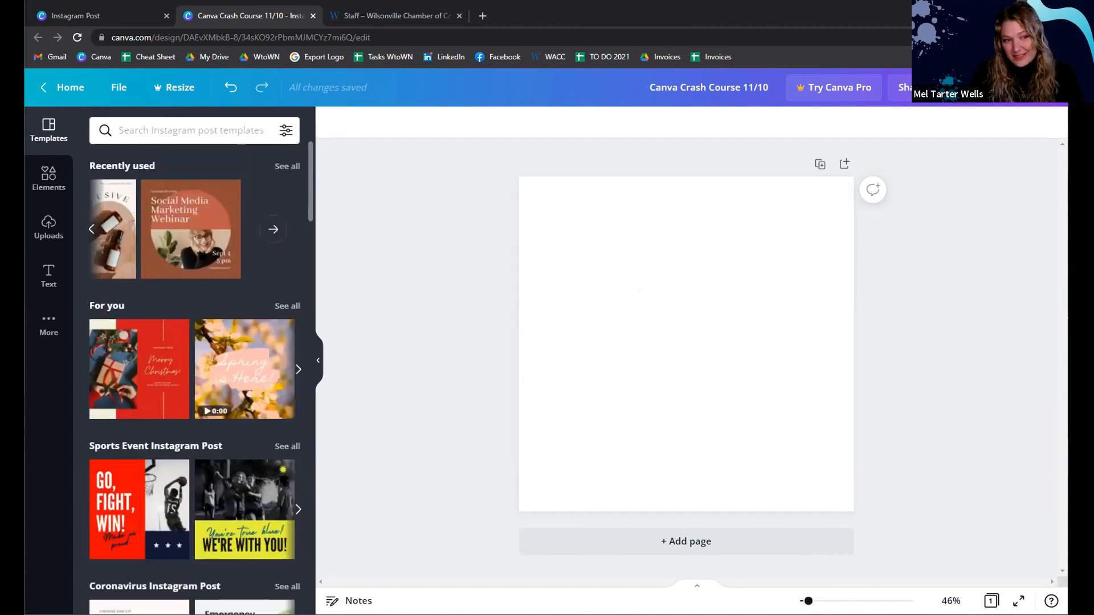
{"action": "left_click", "coordinate": [190, 242]}
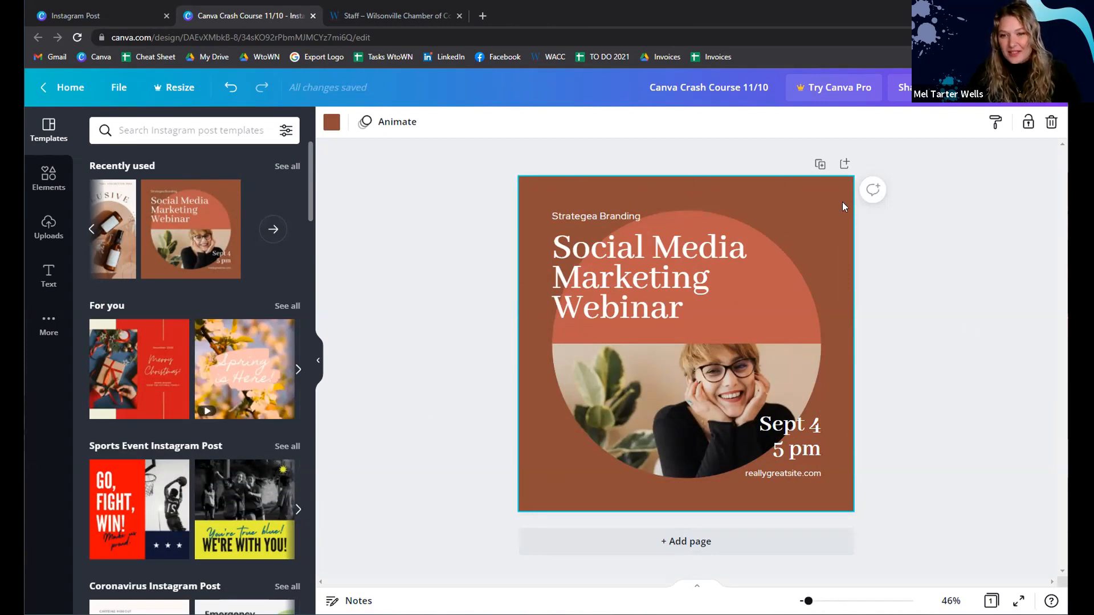
Duplicate the webinar template page and compare the copy with the original
{"action": "left_click", "coordinate": [819, 164]}
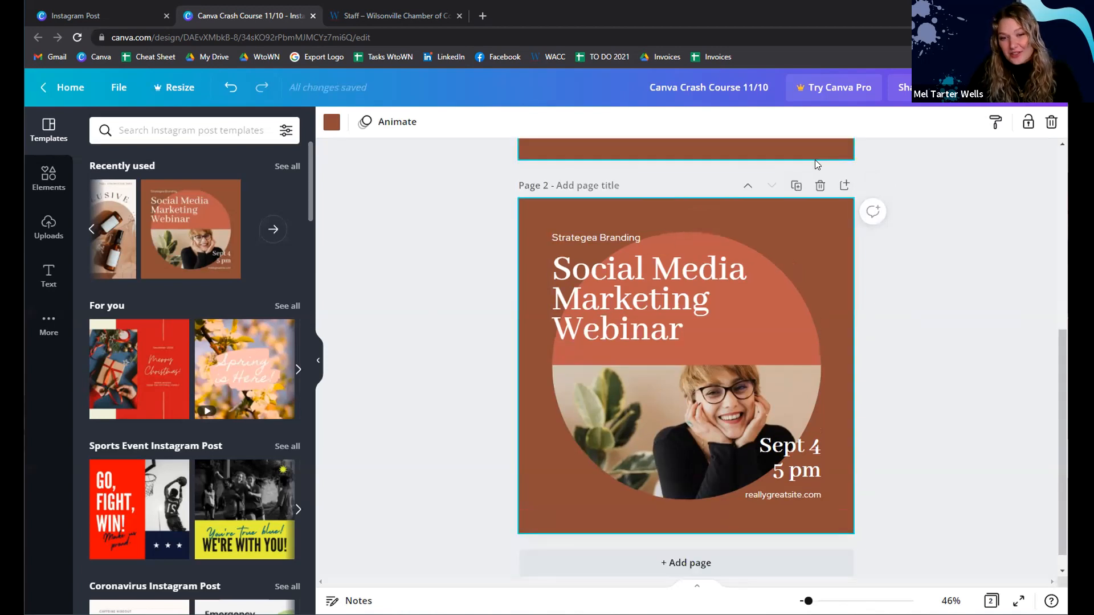
{"action": "scroll", "coordinate": [866, 197], "scroll_direction": "up", "scroll_amount": 6}
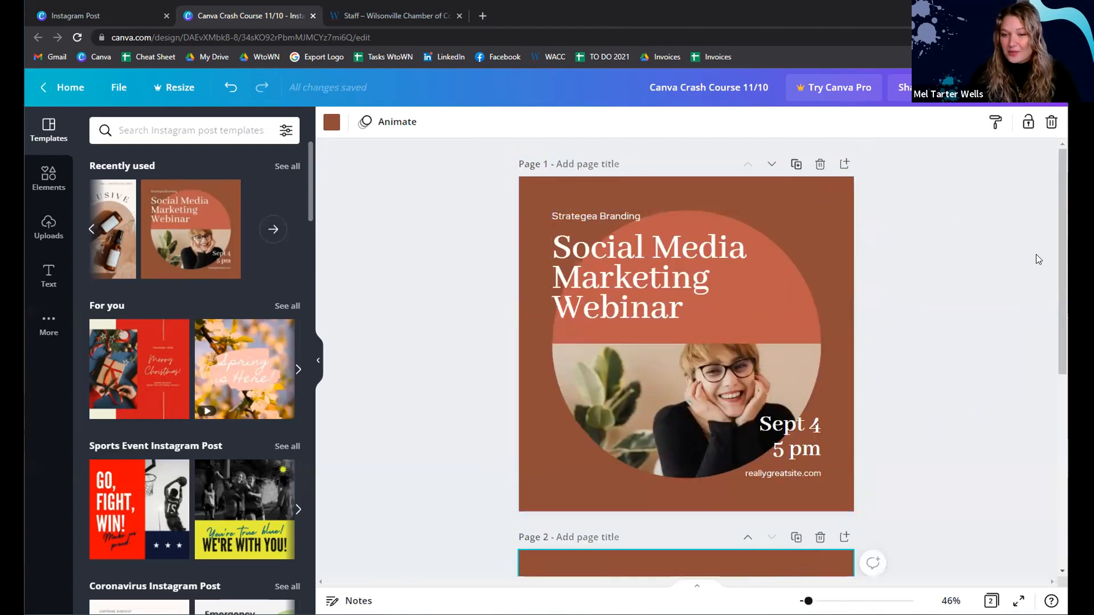
{"action": "scroll", "coordinate": [649, 573], "scroll_direction": "down", "scroll_amount": 1}
{"action": "scroll", "coordinate": [743, 300], "scroll_direction": "down", "scroll_amount": 5}
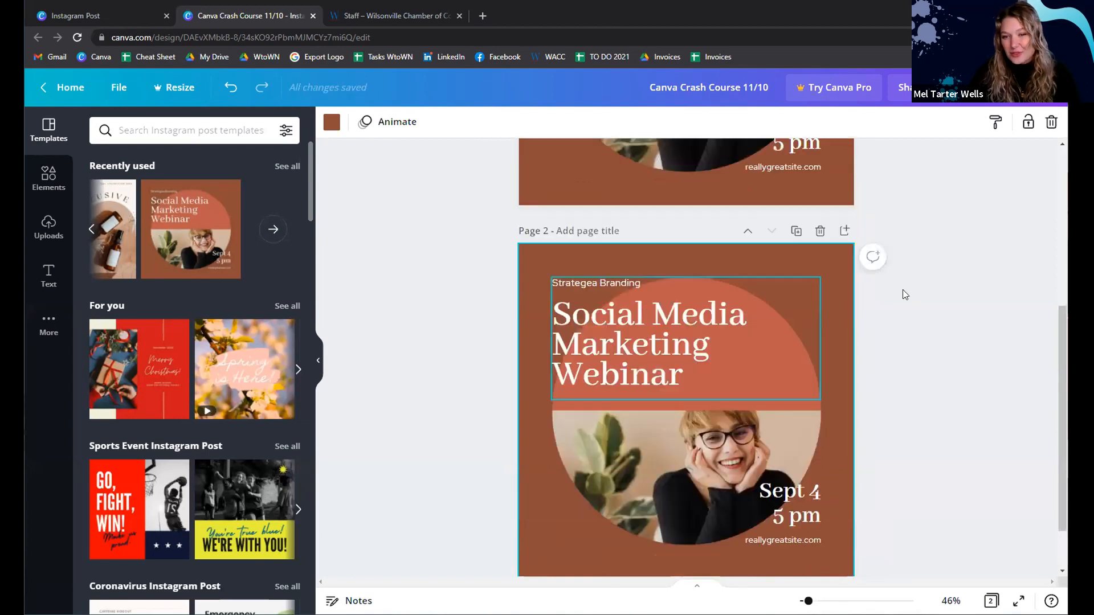
{"action": "scroll", "coordinate": [676, 205], "scroll_direction": "up", "scroll_amount": 1}
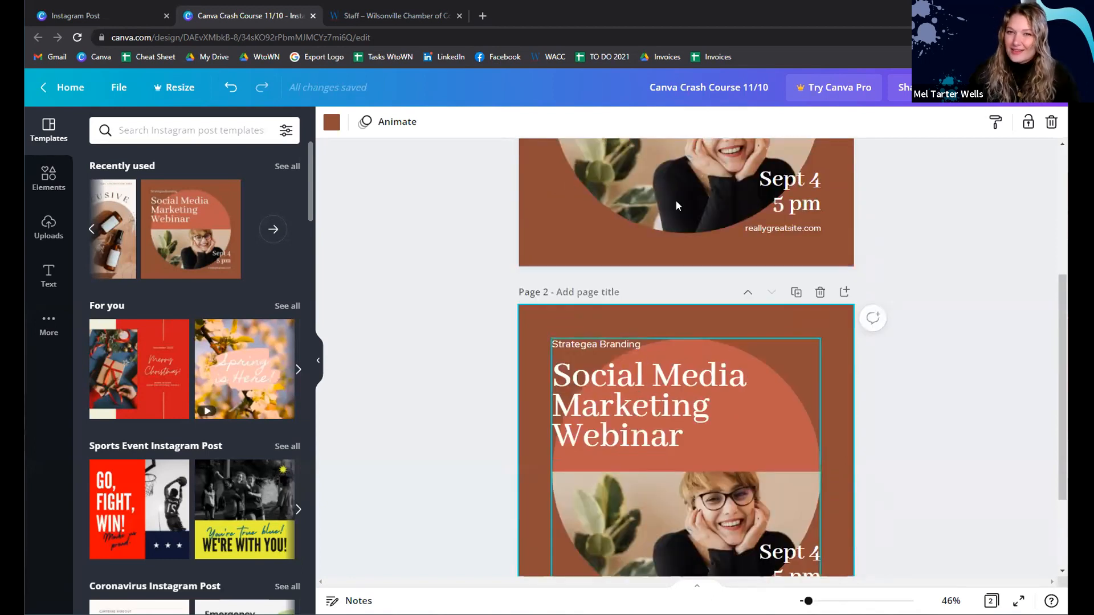
{"action": "scroll", "coordinate": [957, 234], "scroll_direction": "down", "scroll_amount": 2}
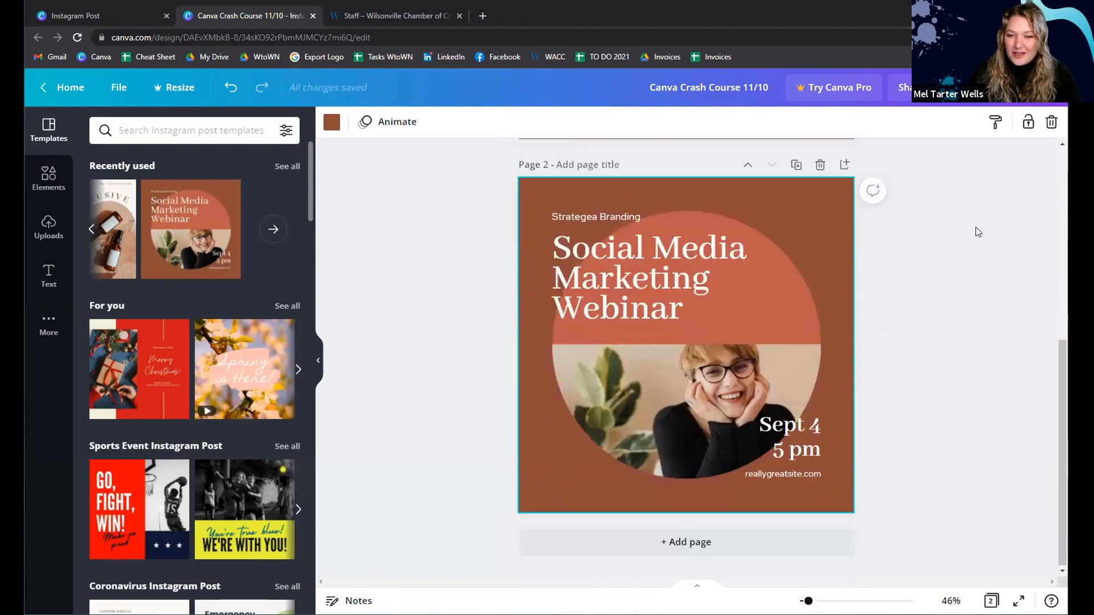
Add a new page without template content after the duplicated webinar page and select its background
{"action": "left_click", "coordinate": [703, 544]}
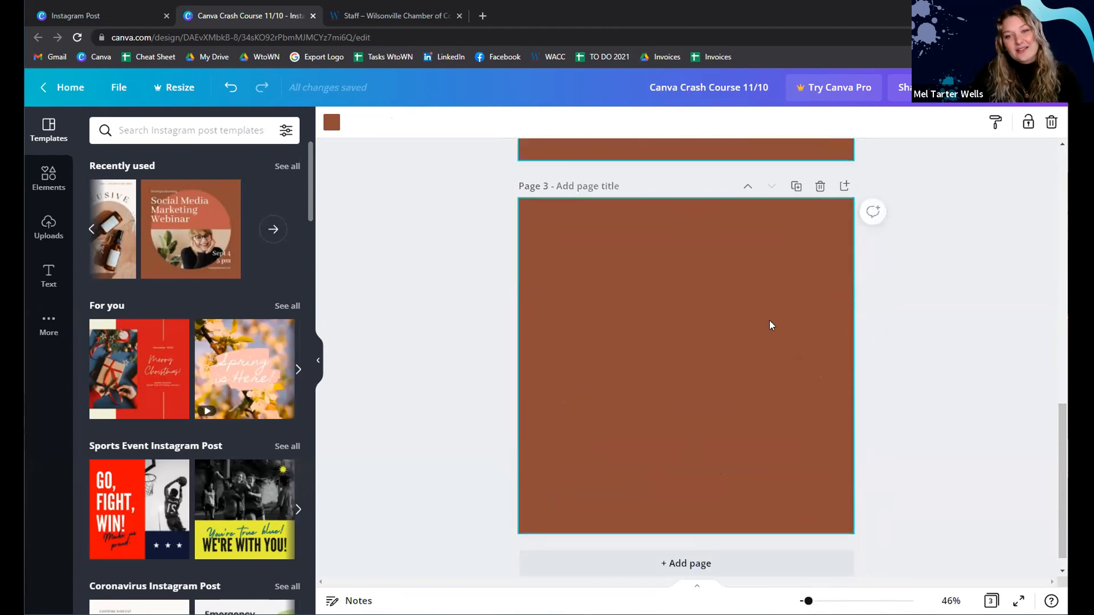
{"action": "scroll", "coordinate": [770, 320], "scroll_direction": "up", "scroll_amount": 4}
{"action": "left_click", "coordinate": [924, 340]}
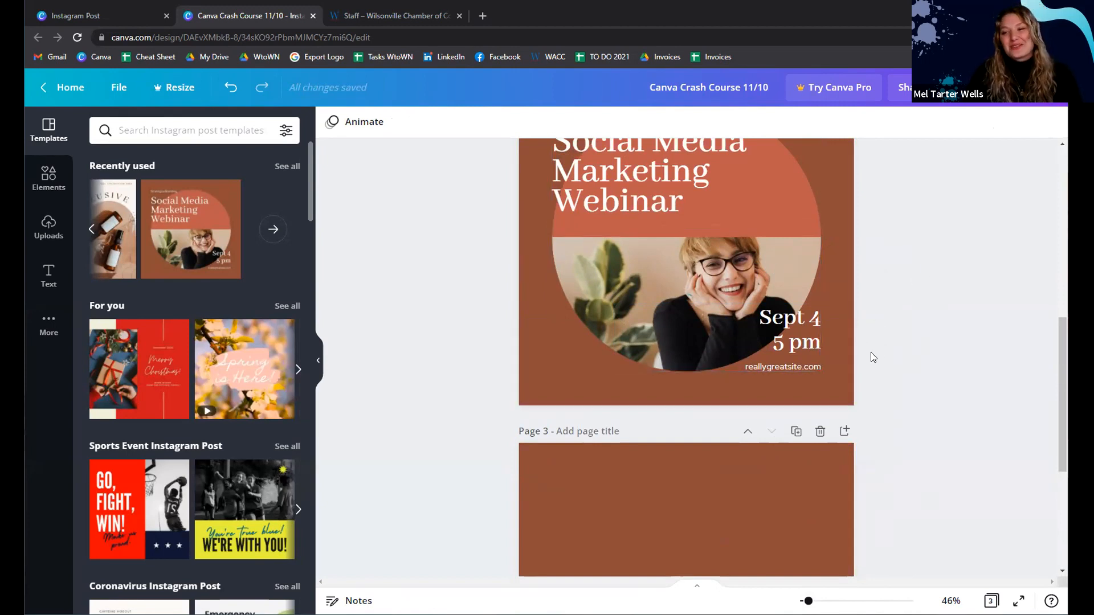
{"action": "scroll", "coordinate": [889, 274], "scroll_direction": "down", "scroll_amount": 2}
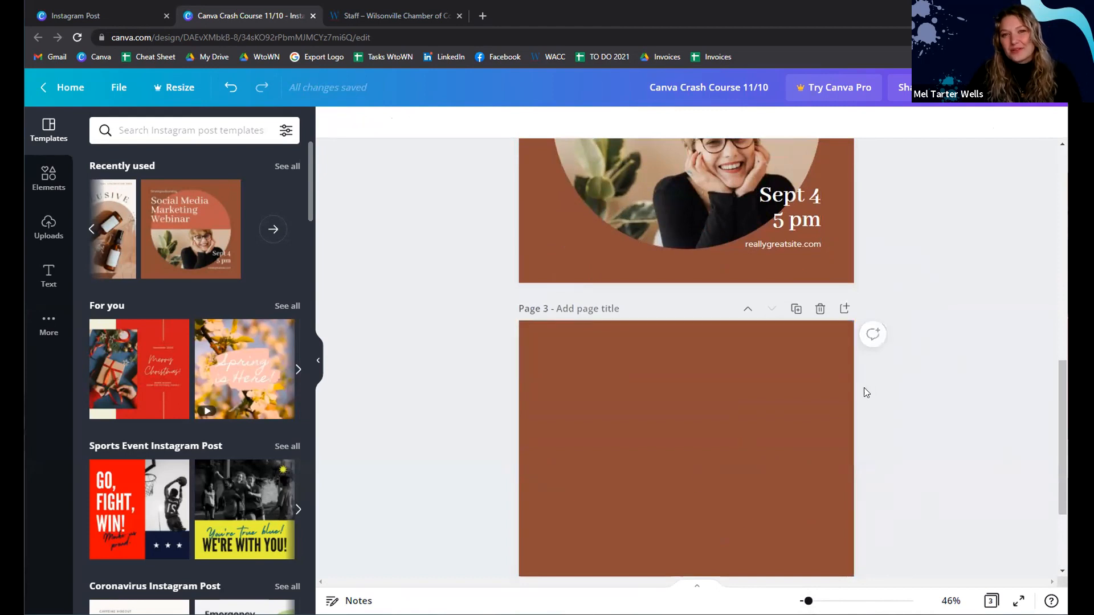
{"action": "left_click", "coordinate": [798, 445]}
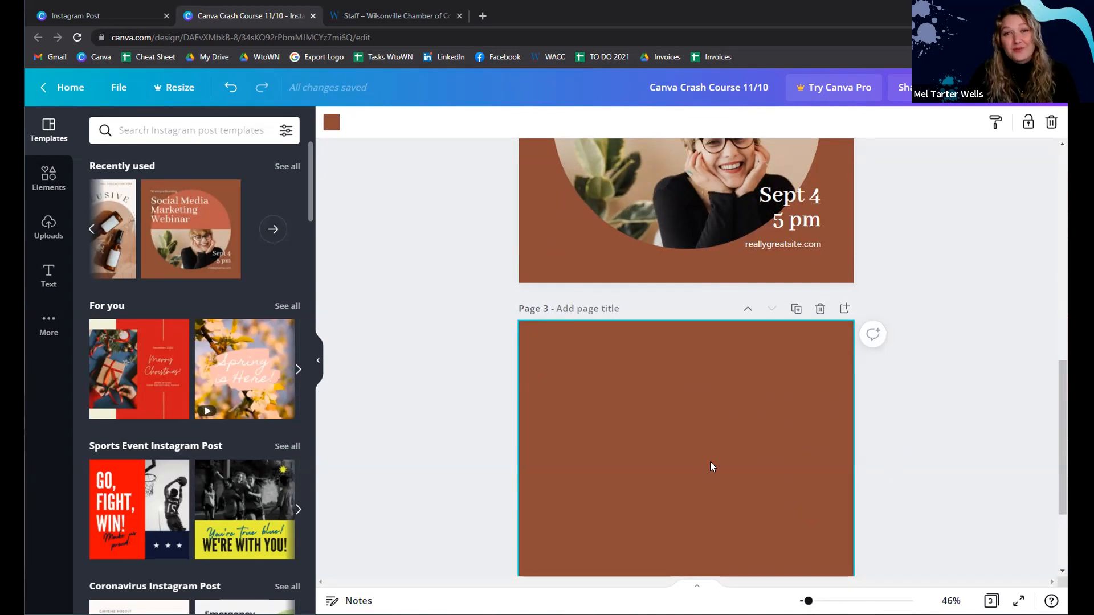
{"action": "scroll", "coordinate": [783, 448], "scroll_direction": "up", "scroll_amount": 2}
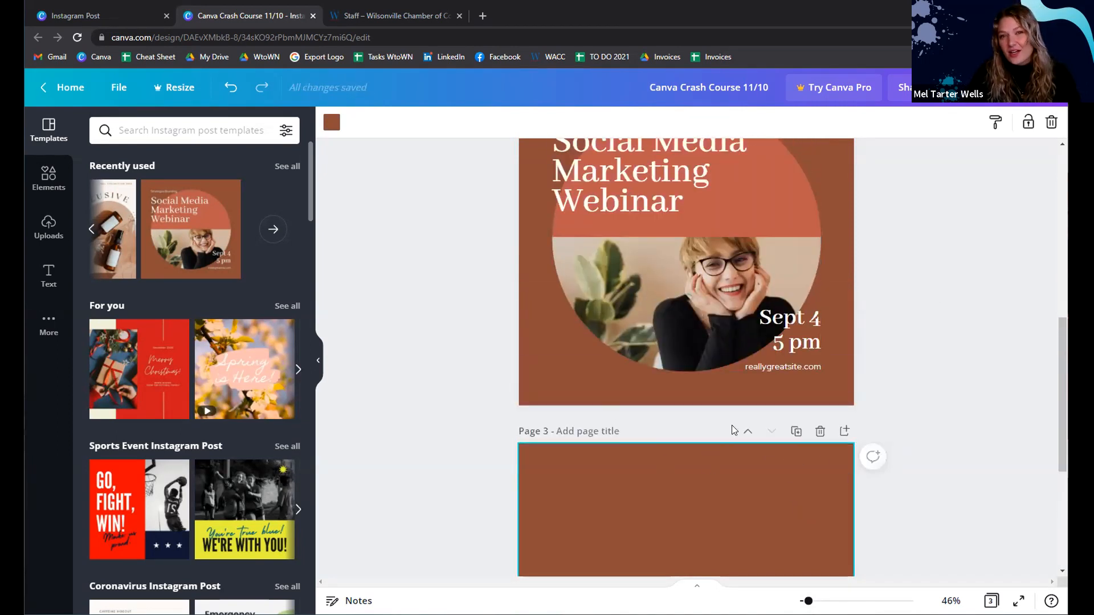
{"action": "scroll", "coordinate": [882, 269], "scroll_direction": "down", "scroll_amount": 3}
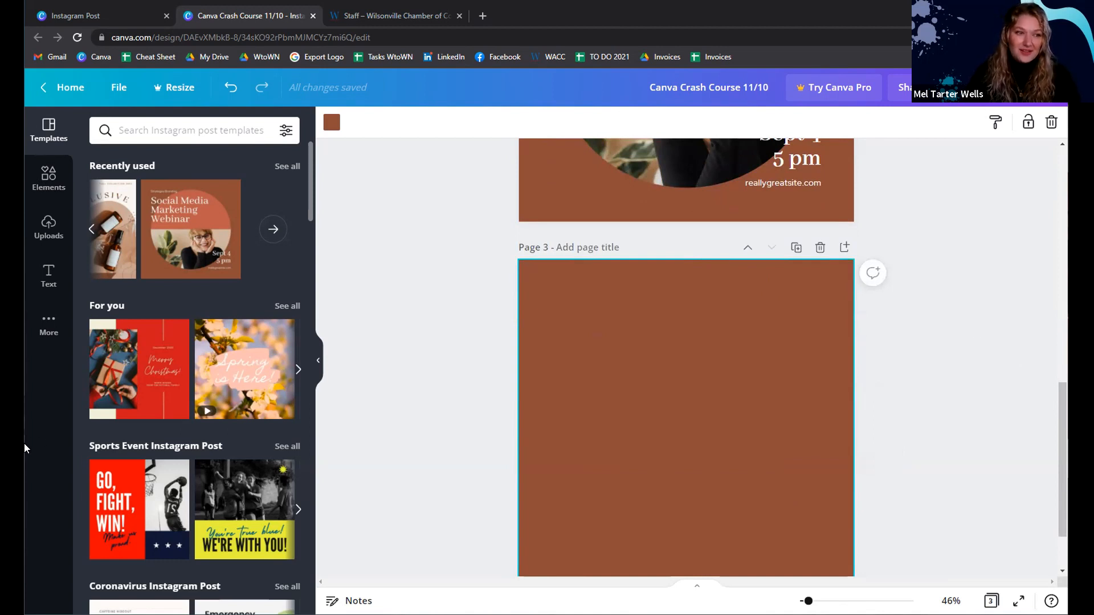
Browse the elements library's categories and show the complete Lines & Shapes collection
{"action": "left_click", "coordinate": [54, 186]}
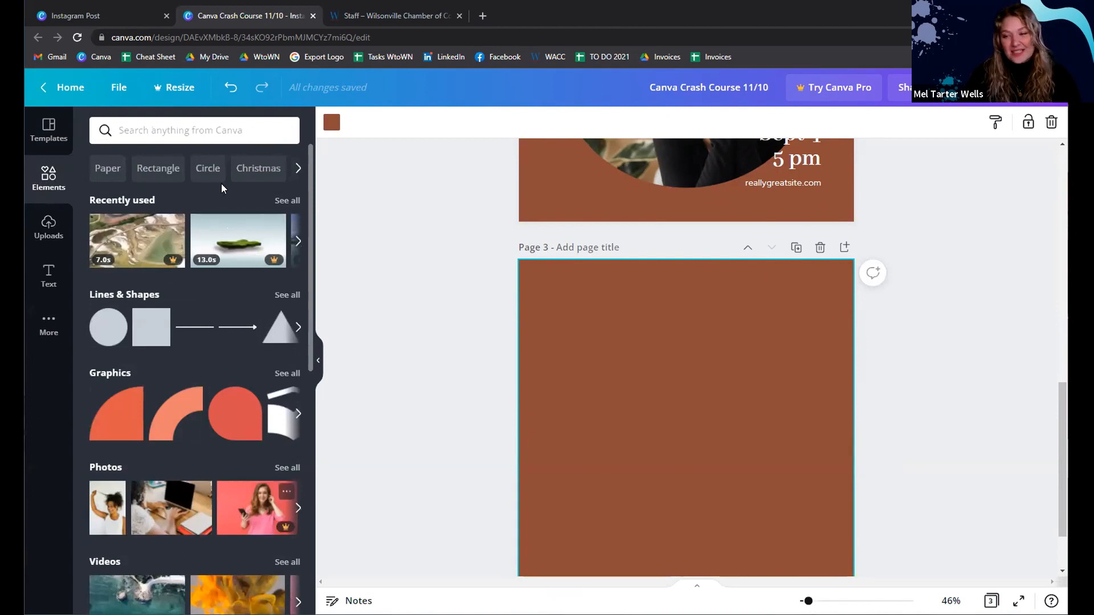
{"action": "scroll", "coordinate": [233, 294], "scroll_direction": "down", "scroll_amount": 10}
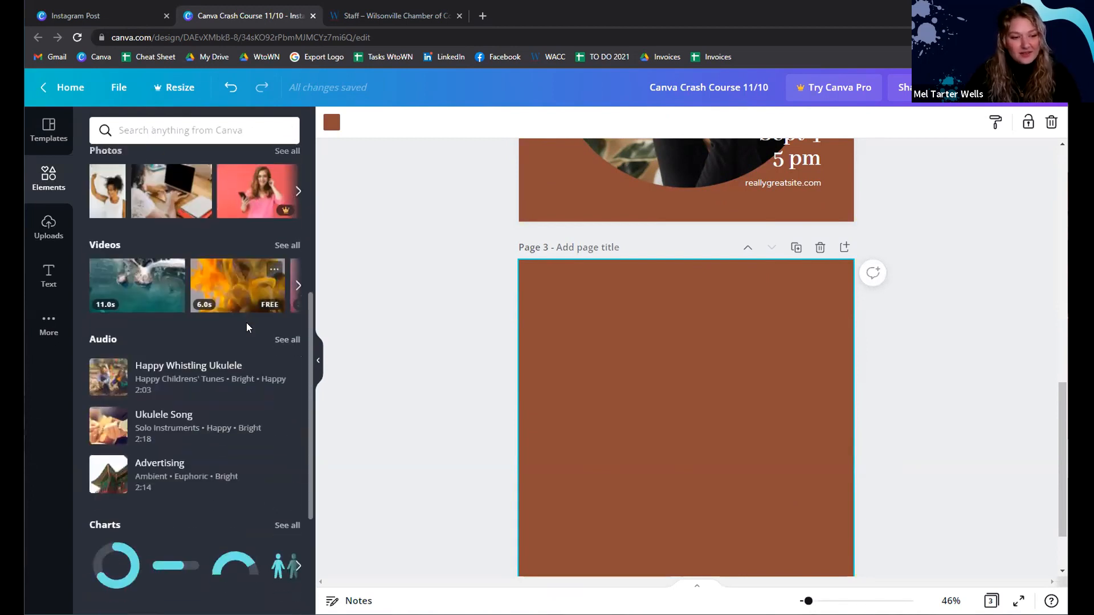
{"action": "scroll", "coordinate": [203, 355], "scroll_direction": "up", "scroll_amount": 10}
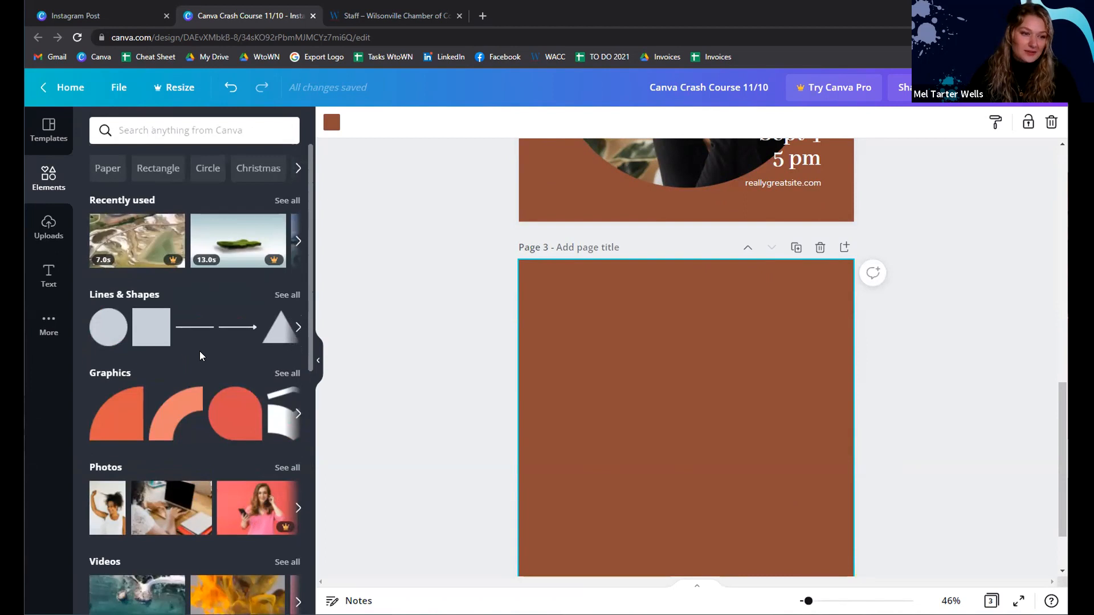
{"action": "left_click", "coordinate": [277, 296]}
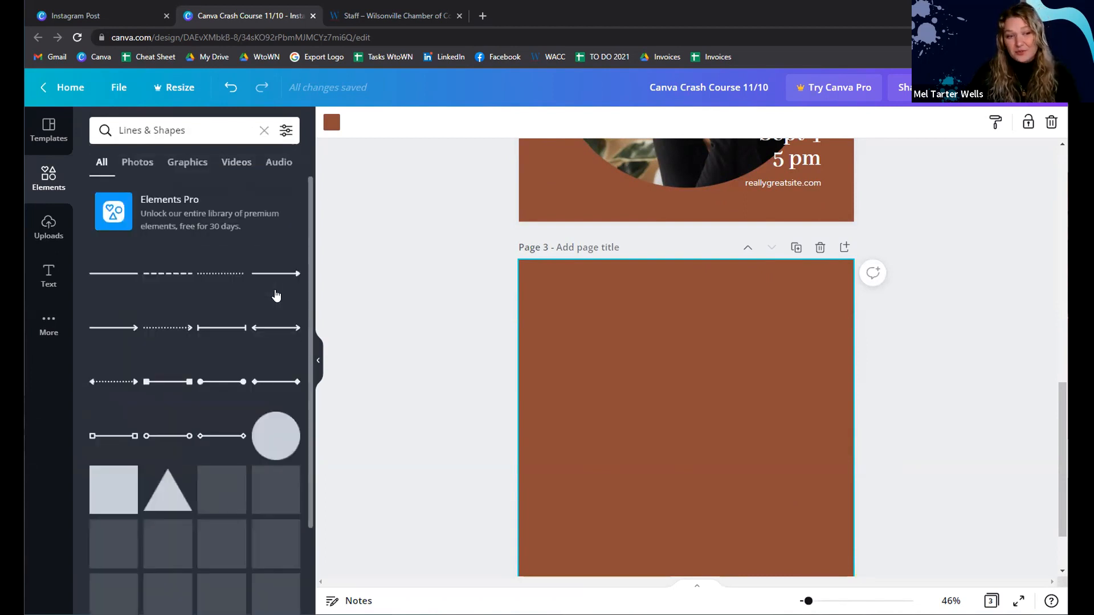
{"action": "scroll", "coordinate": [225, 342], "scroll_direction": "down", "scroll_amount": 5}
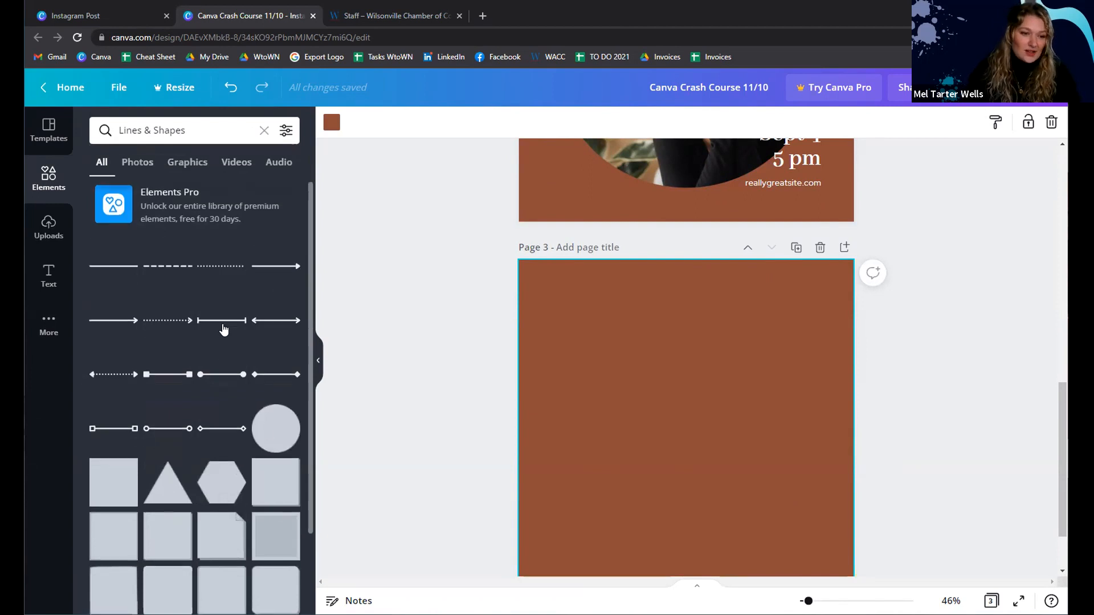
{"action": "scroll", "coordinate": [227, 399], "scroll_direction": "up", "scroll_amount": 5}
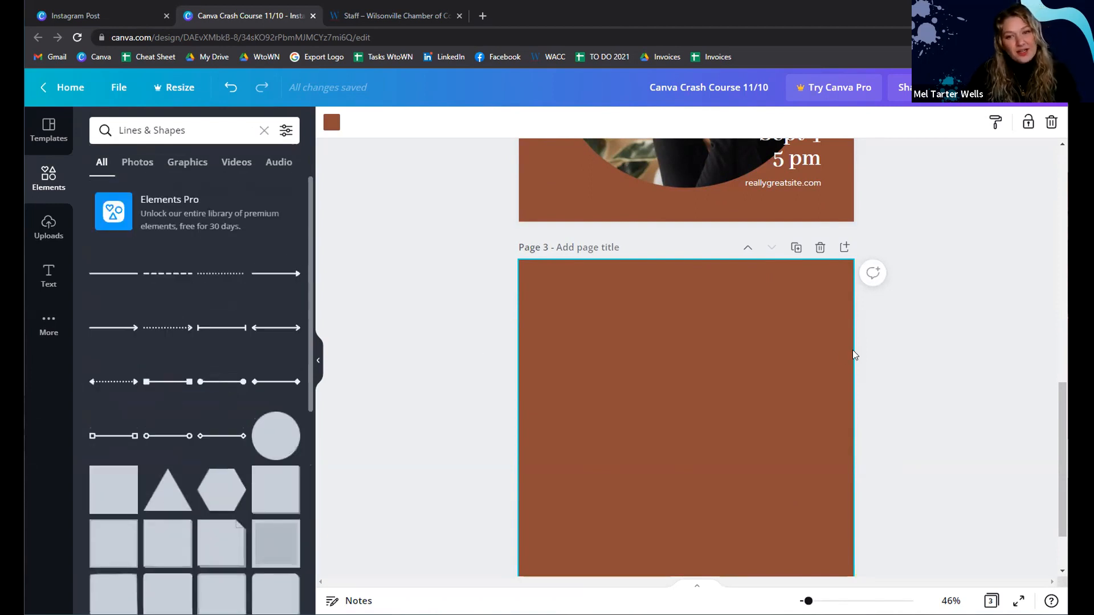
{"action": "scroll", "coordinate": [889, 325], "scroll_direction": "up", "scroll_amount": 7}
{"action": "scroll", "coordinate": [727, 456], "scroll_direction": "down", "scroll_amount": 2}
{"action": "scroll", "coordinate": [722, 454], "scroll_direction": "down", "scroll_amount": 6}
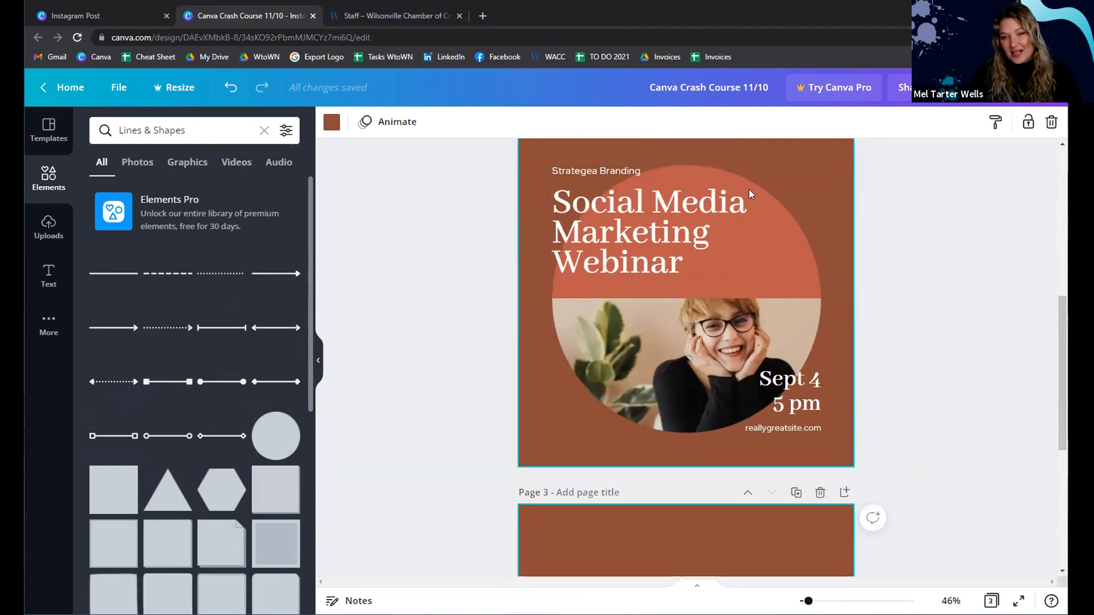
{"action": "scroll", "coordinate": [635, 479], "scroll_direction": "up", "scroll_amount": 2}
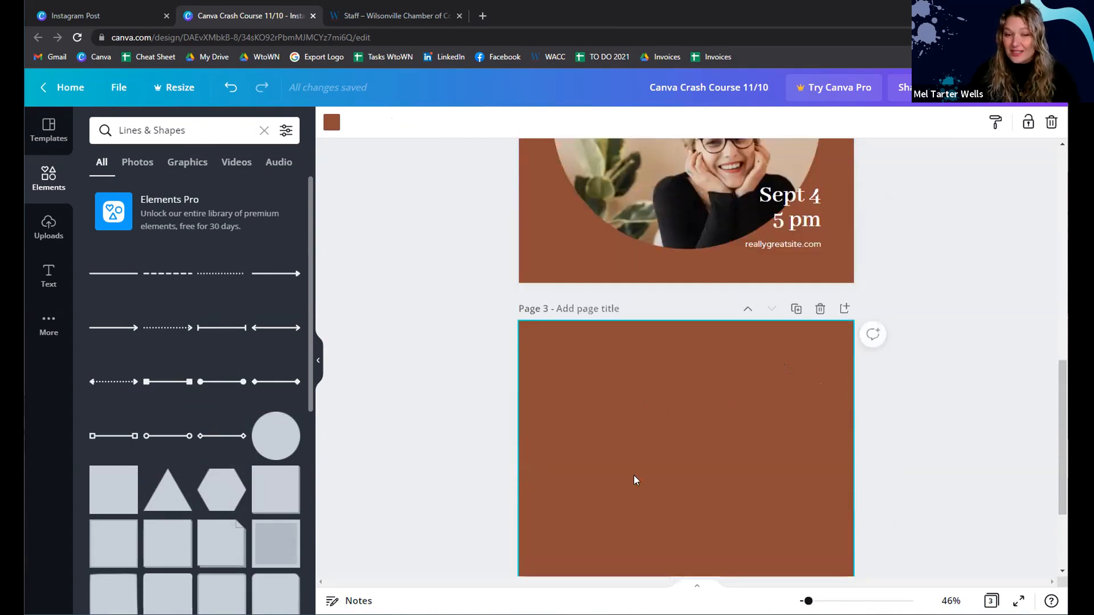
Add a circle shape from the lines and shapes collection to the middle of page 3
{"action": "left_click", "coordinate": [276, 436]}
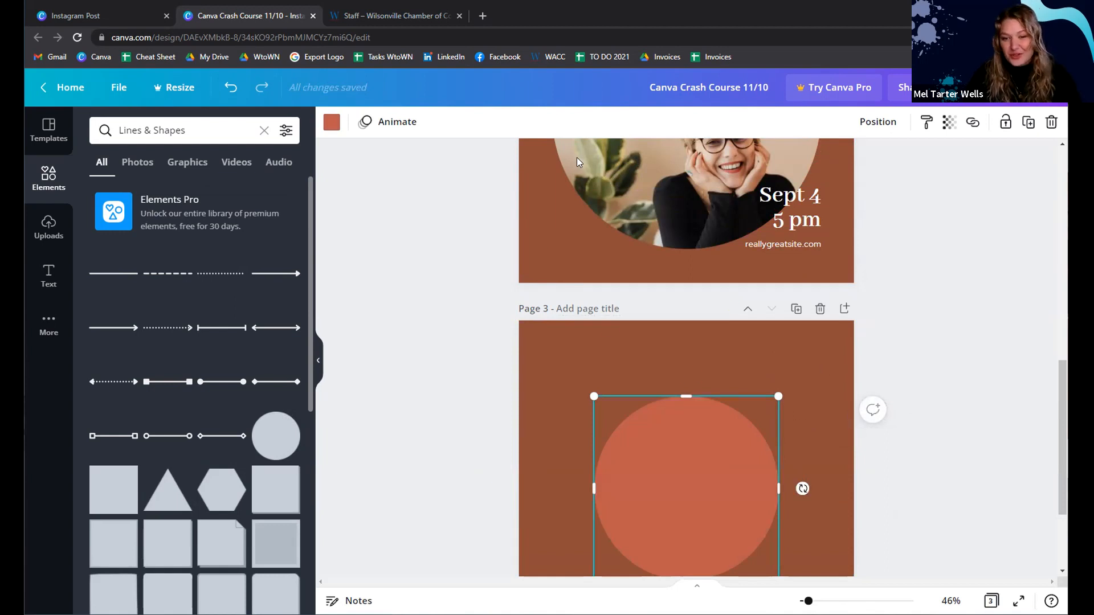
{"action": "scroll", "coordinate": [846, 413], "scroll_direction": "up", "scroll_amount": 4}
{"action": "scroll", "coordinate": [718, 322], "scroll_direction": "down", "scroll_amount": 4}
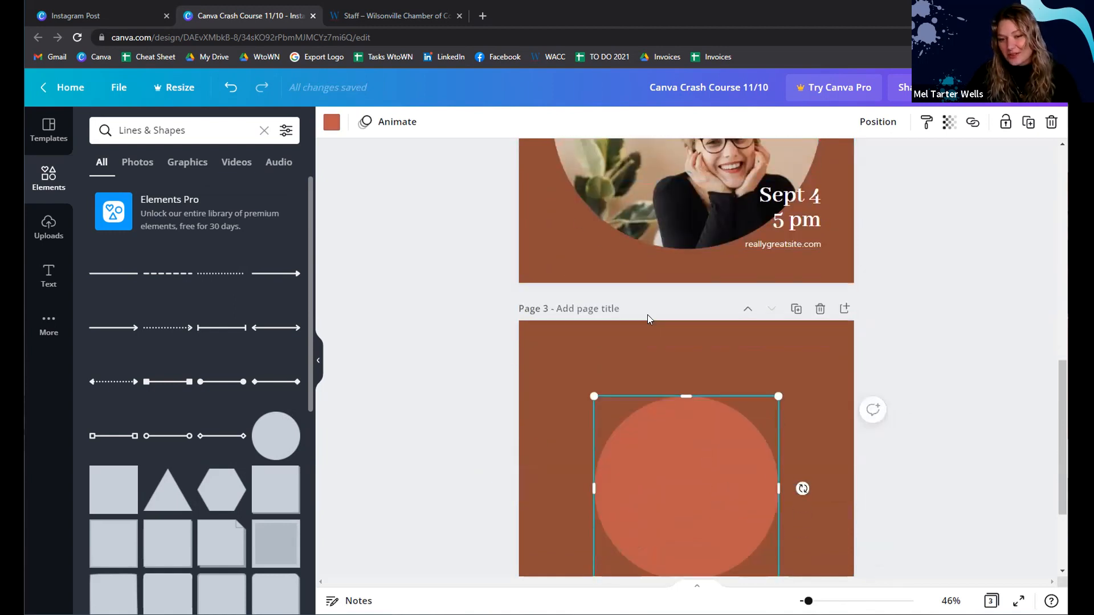
Show the complete Graphics collection of the elements library and look through its categories
{"action": "left_click", "coordinate": [49, 183]}
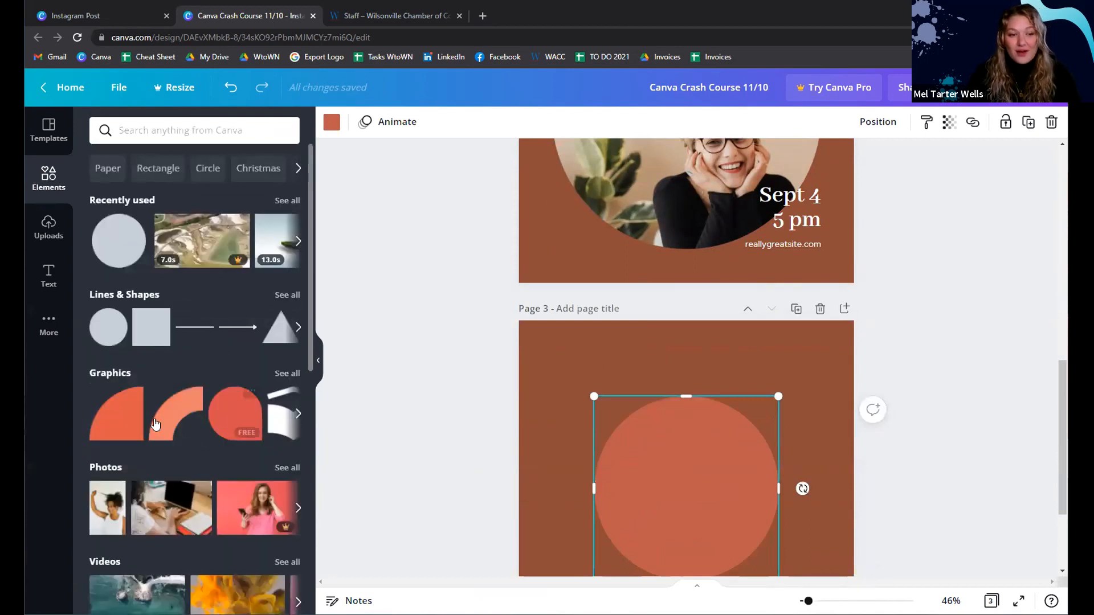
{"action": "left_click", "coordinate": [283, 375]}
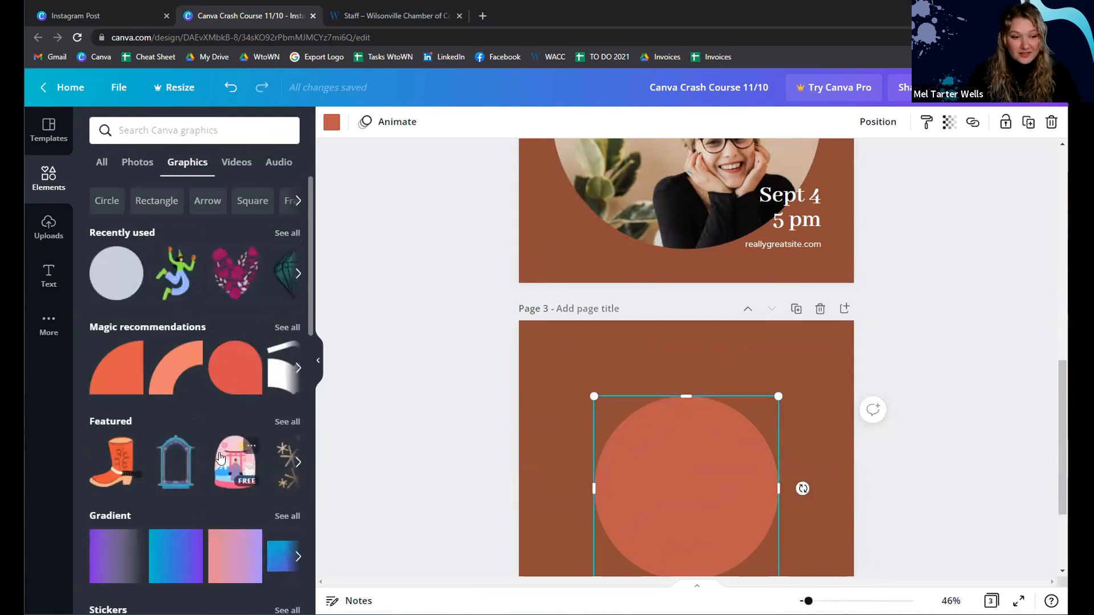
{"action": "scroll", "coordinate": [200, 263], "scroll_direction": "down", "scroll_amount": 2}
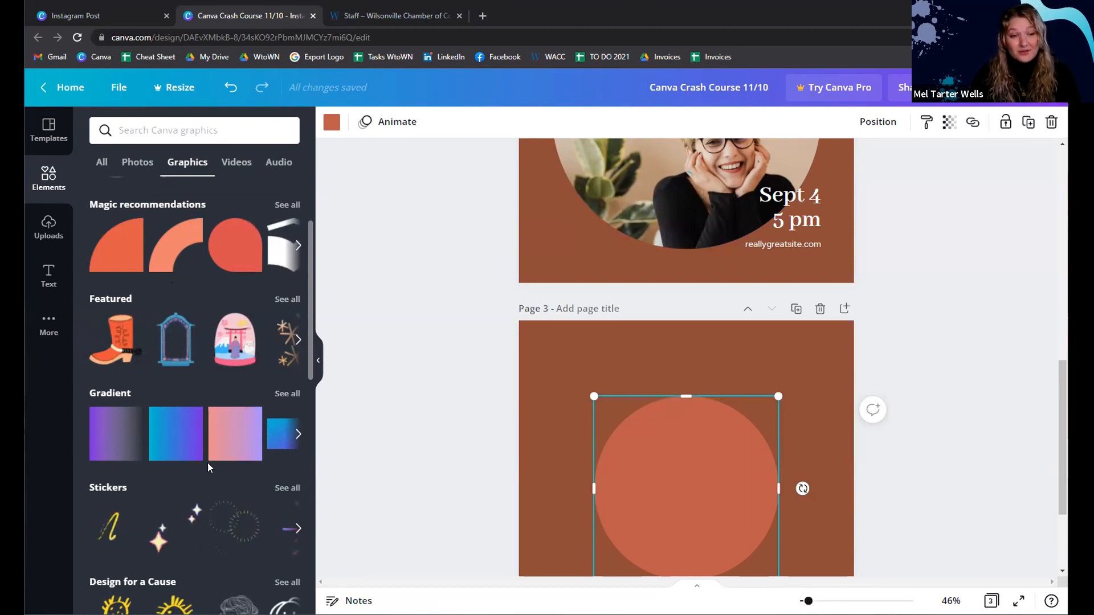
{"action": "scroll", "coordinate": [205, 444], "scroll_direction": "up", "scroll_amount": 2}
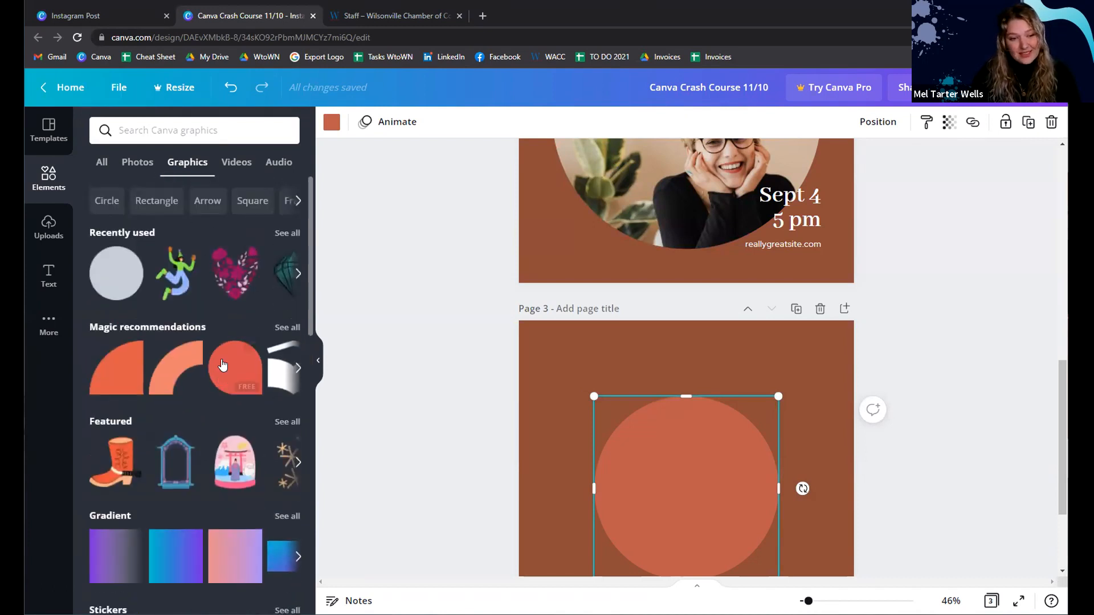
Search the graphics for "fall" and add the line drawing of two leaves onto the circle on page 3
{"action": "left_click", "coordinate": [186, 135]}
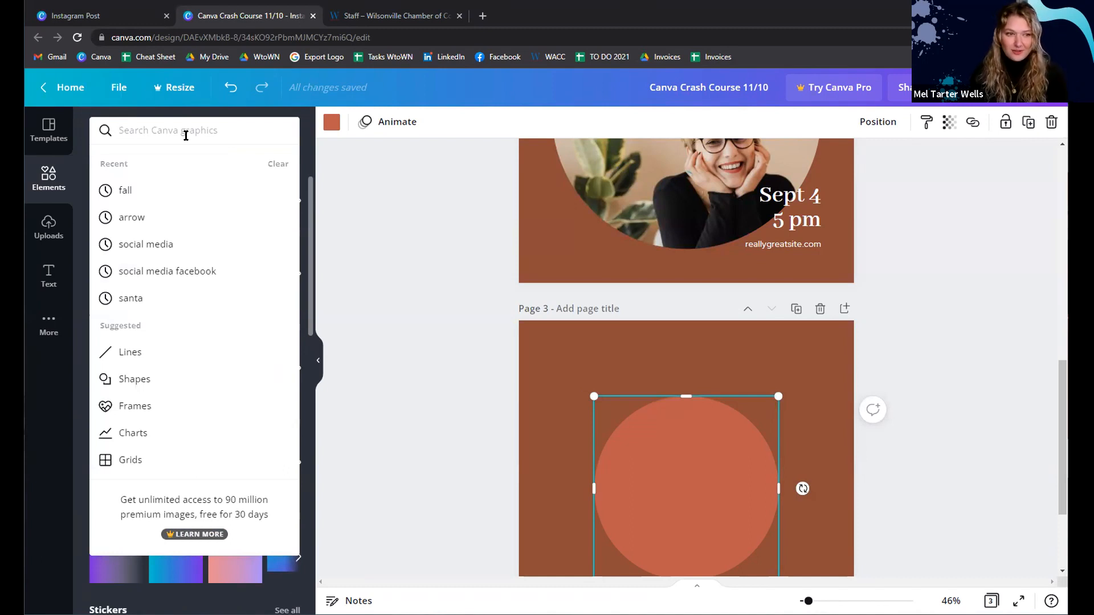
{"action": "type", "text": "fall"}
{"action": "key", "text": "Return"}
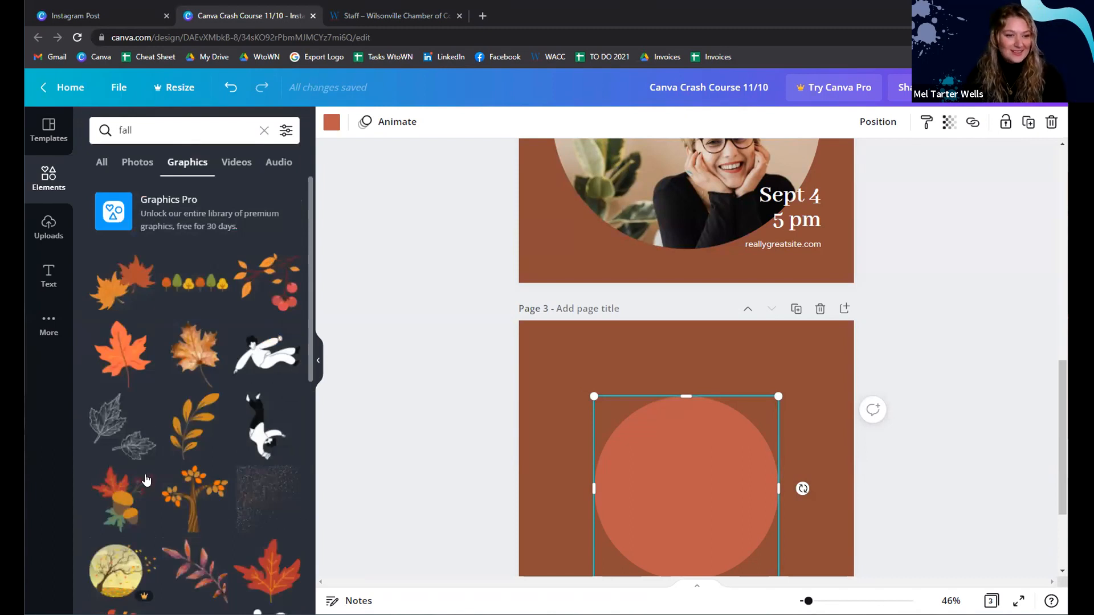
{"action": "scroll", "coordinate": [149, 506], "scroll_direction": "down", "scroll_amount": 2}
{"action": "scroll", "coordinate": [149, 506], "scroll_direction": "down", "scroll_amount": 3}
{"action": "scroll", "coordinate": [147, 456], "scroll_direction": "up", "scroll_amount": 5}
{"action": "left_click", "coordinate": [146, 437]}
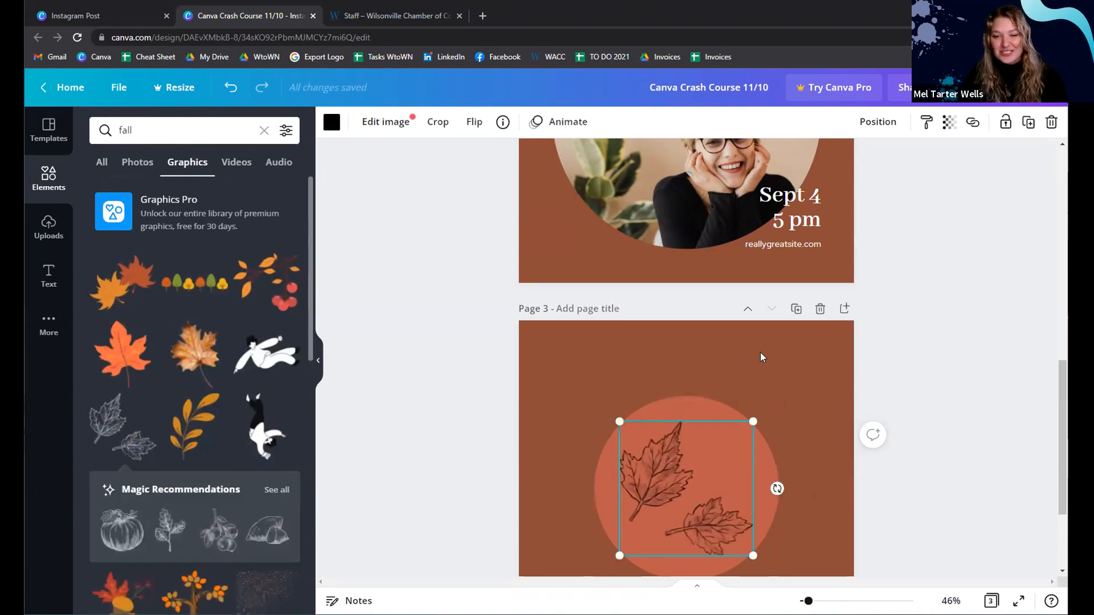
{"action": "scroll", "coordinate": [847, 317], "scroll_direction": "down", "scroll_amount": 1}
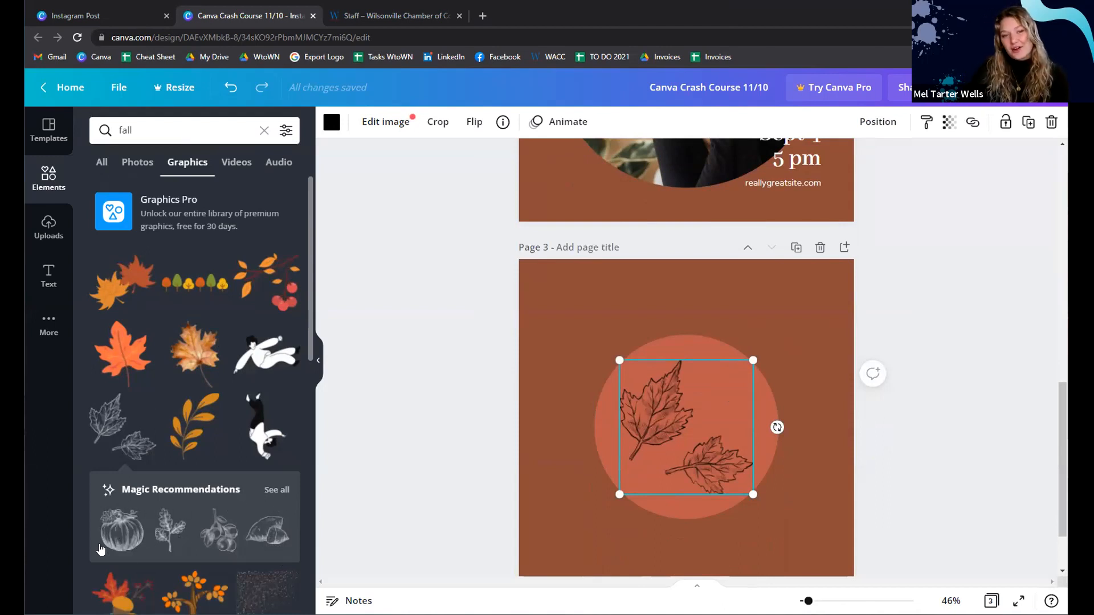
Add the curled single-leaf drawing from the complete magic recommendations and place it beside the circle, near the page's right edge
{"action": "left_click", "coordinate": [266, 489]}
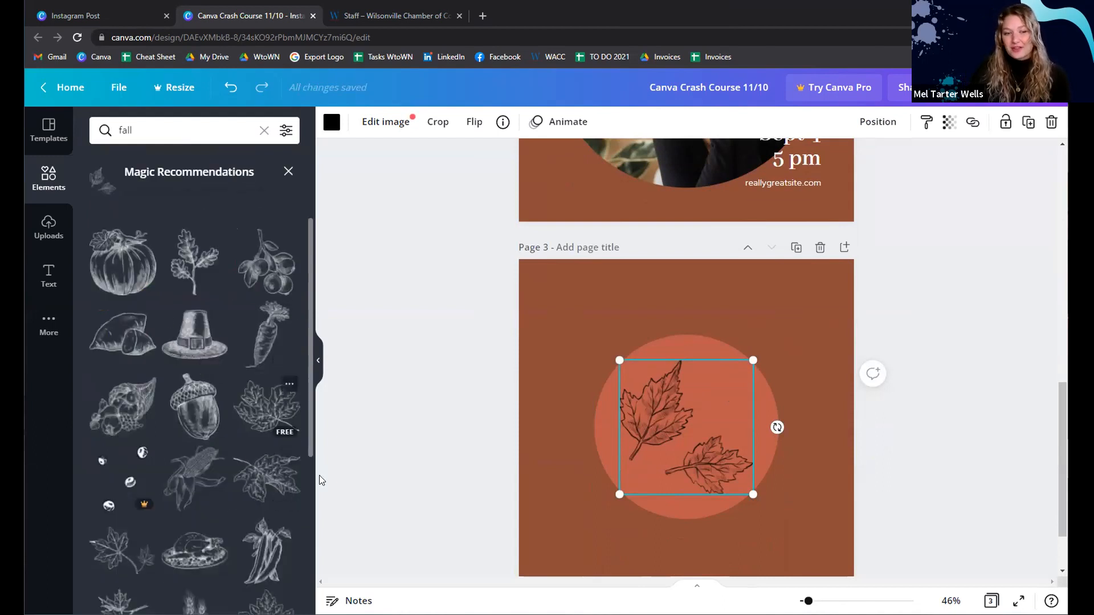
{"action": "scroll", "coordinate": [245, 285], "scroll_direction": "down", "scroll_amount": 5}
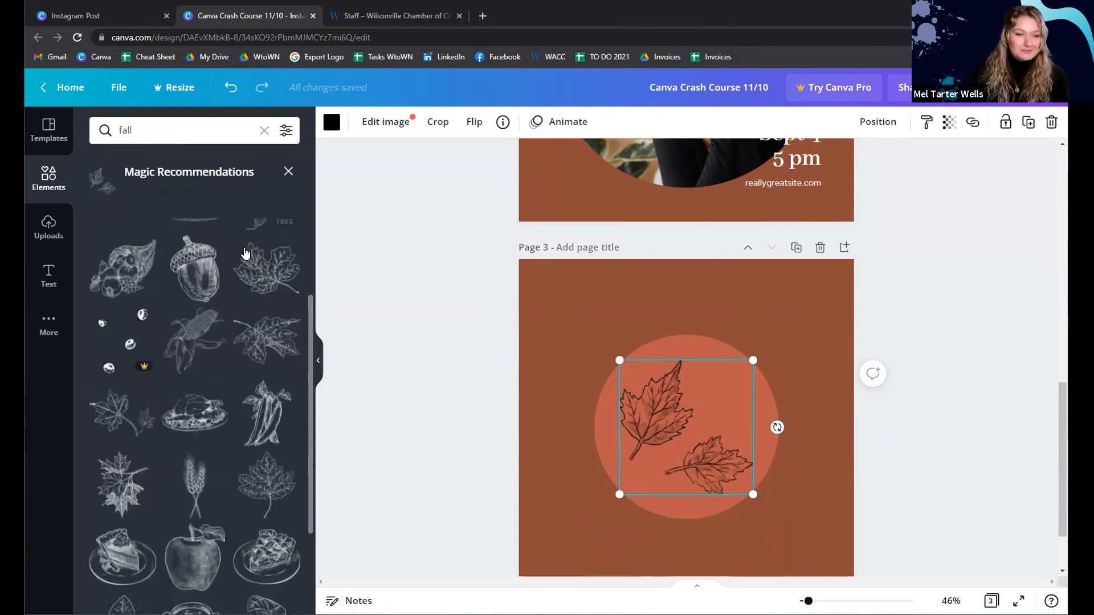
{"action": "left_click", "coordinate": [271, 509]}
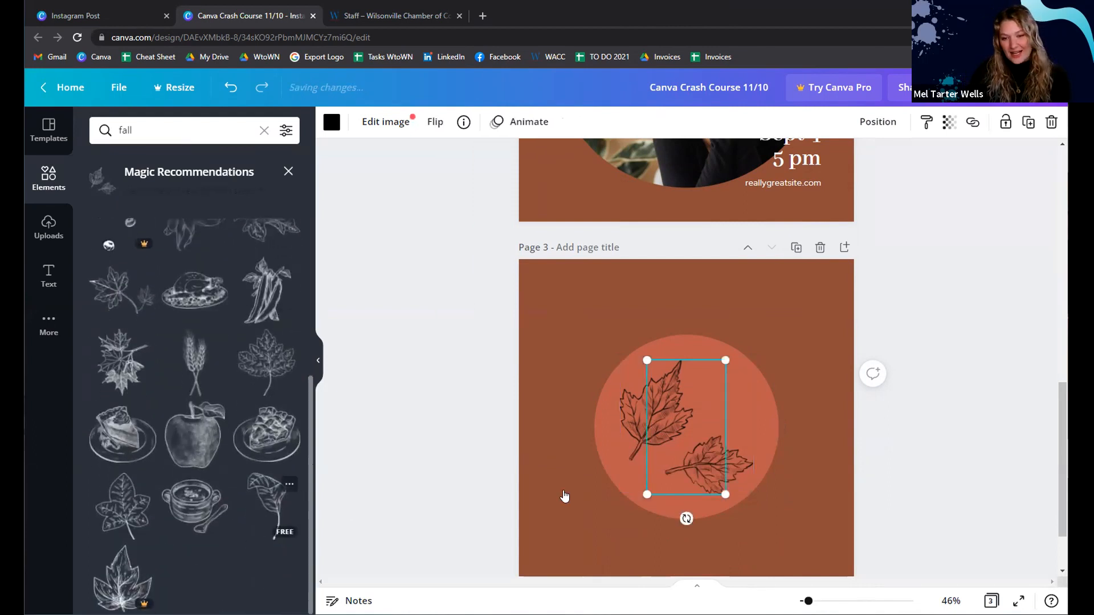
{"action": "left_click_drag", "start_coordinate": [803, 443], "coordinate": [803, 445]}
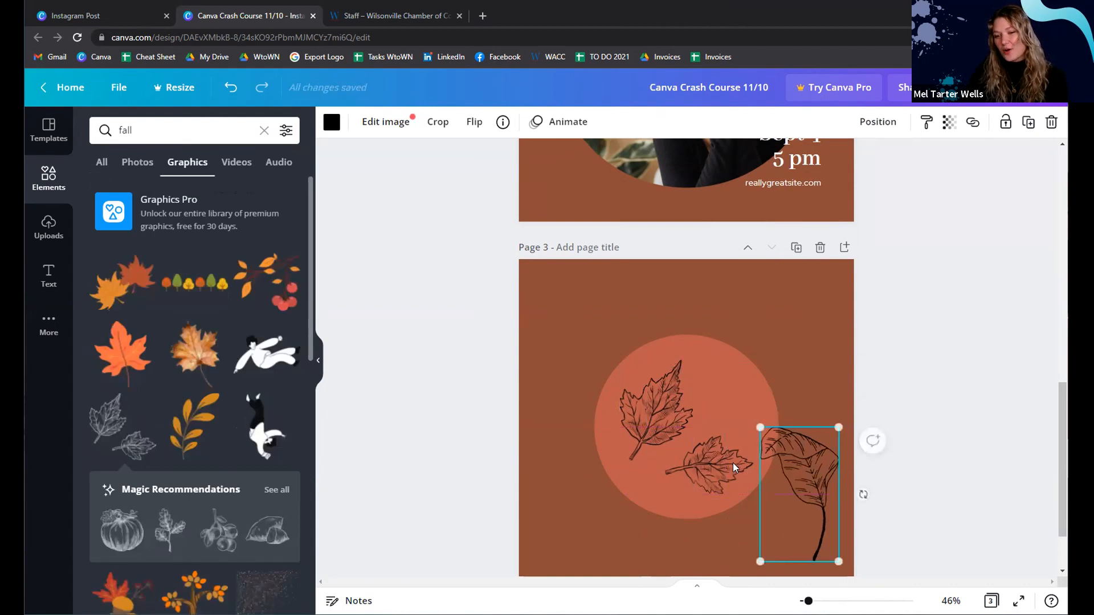
Shrink the curled leaf, rotate it diagonally and place it at the circle's lower right edge
{"action": "scroll", "coordinate": [843, 328], "scroll_direction": "down", "scroll_amount": 2}
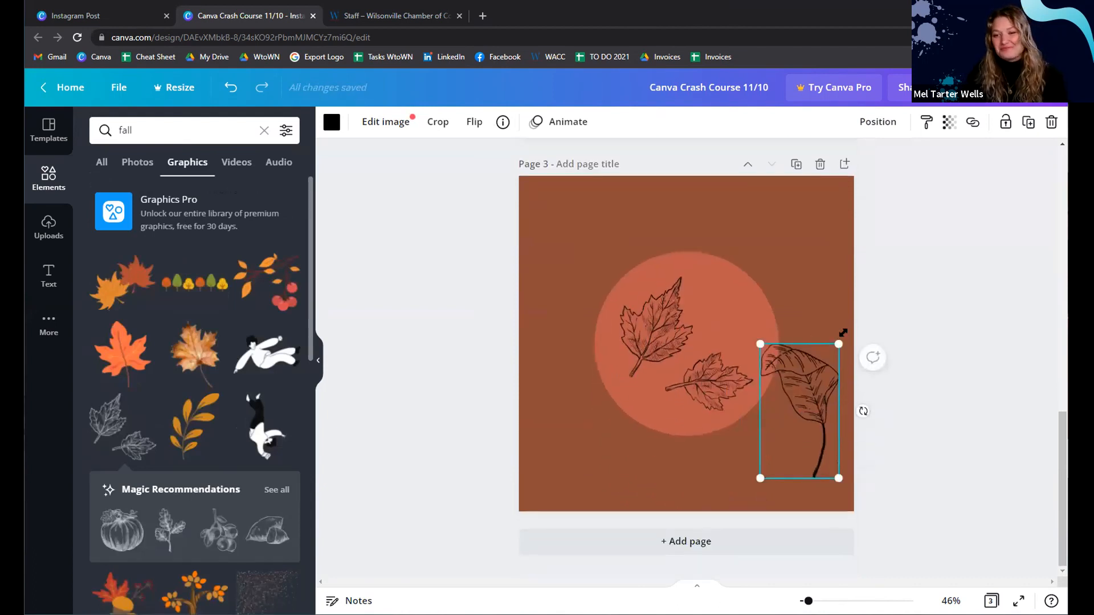
{"action": "left_click_drag", "start_coordinate": [839, 344], "coordinate": [856, 393]}
{"action": "left_click_drag", "start_coordinate": [790, 502], "coordinate": [696, 476]}
{"action": "left_click_drag", "start_coordinate": [826, 424], "coordinate": [804, 408]}
{"action": "left_click_drag", "start_coordinate": [704, 450], "coordinate": [707, 455]}
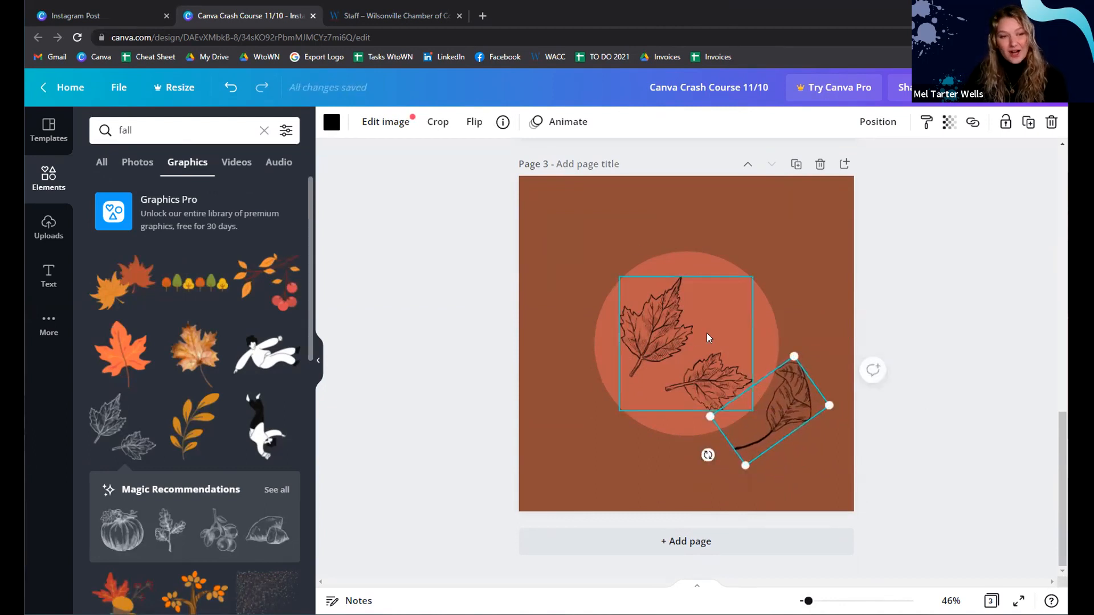
Compare the circle and leaf drawings on page 3 with the webinar page above it
{"action": "scroll", "coordinate": [795, 343], "scroll_direction": "up", "scroll_amount": 2}
{"action": "scroll", "coordinate": [792, 341], "scroll_direction": "up", "scroll_amount": 3}
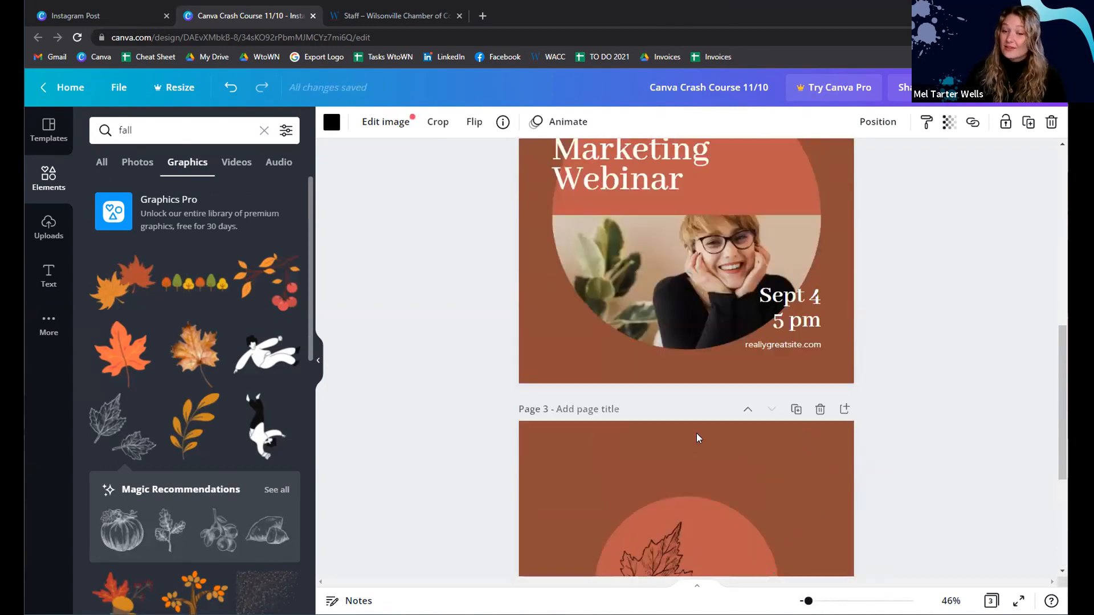
{"action": "scroll", "coordinate": [698, 435], "scroll_direction": "down", "scroll_amount": 3}
{"action": "scroll", "coordinate": [804, 407], "scroll_direction": "up", "scroll_amount": 3}
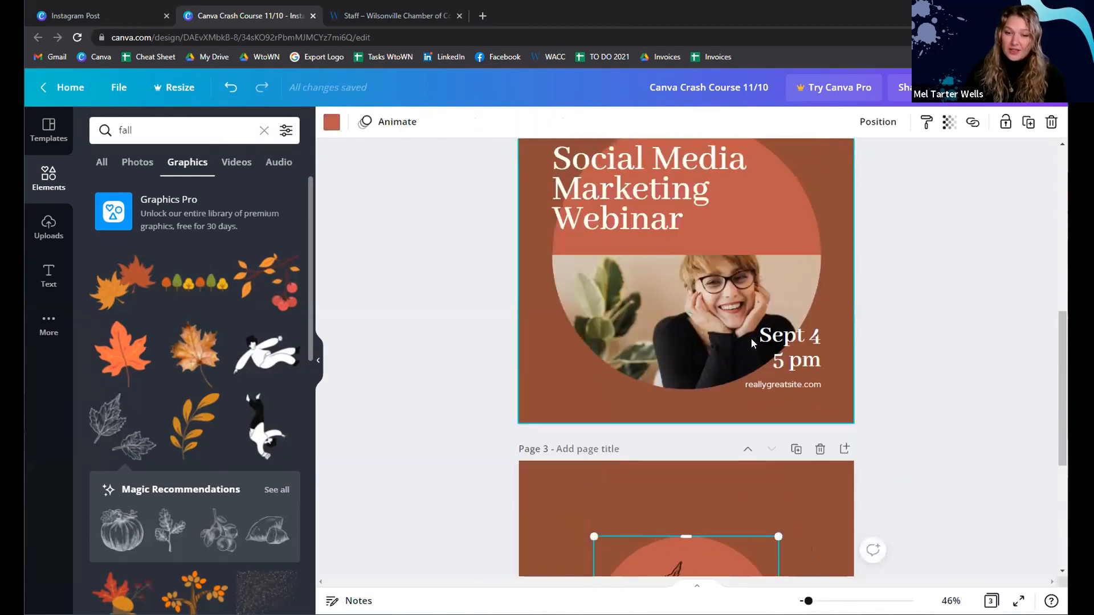
{"action": "scroll", "coordinate": [751, 339], "scroll_direction": "down", "scroll_amount": 2}
Recolour the leaf drawings on page 3 white from the document colors, undoing and reapplying the colour to compare with the webinar page
{"action": "left_click", "coordinate": [666, 488]}
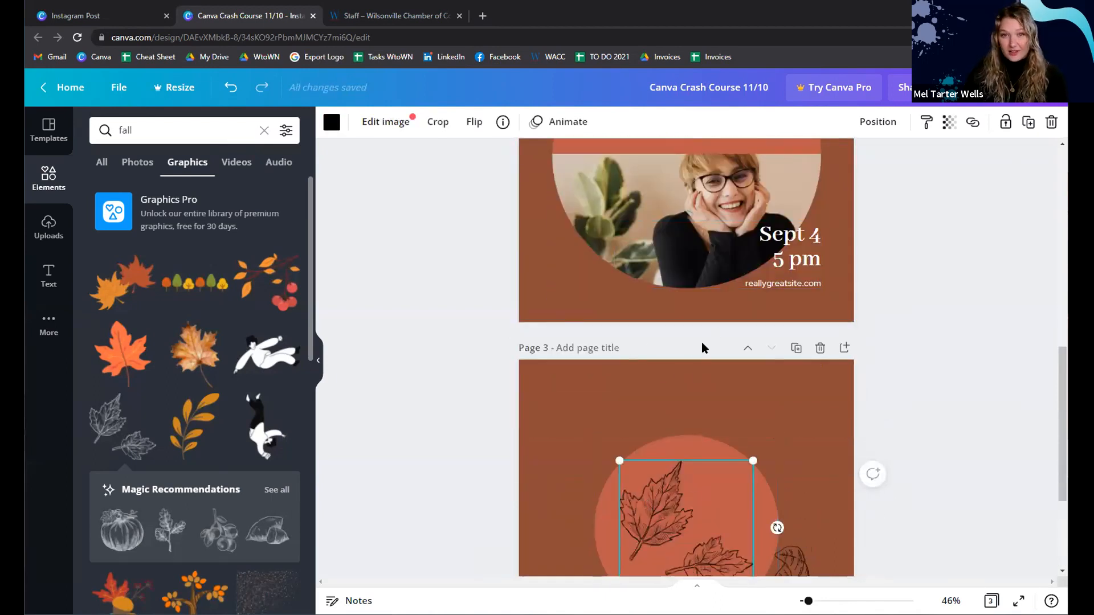
{"action": "scroll", "coordinate": [701, 342], "scroll_direction": "up", "scroll_amount": 2}
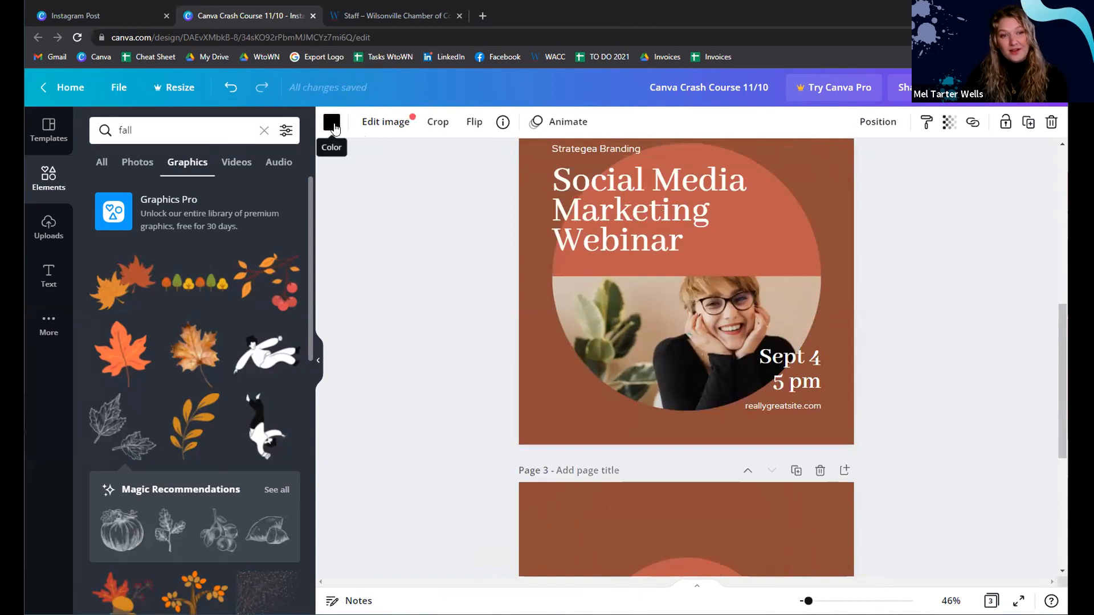
{"action": "left_click", "coordinate": [333, 125]}
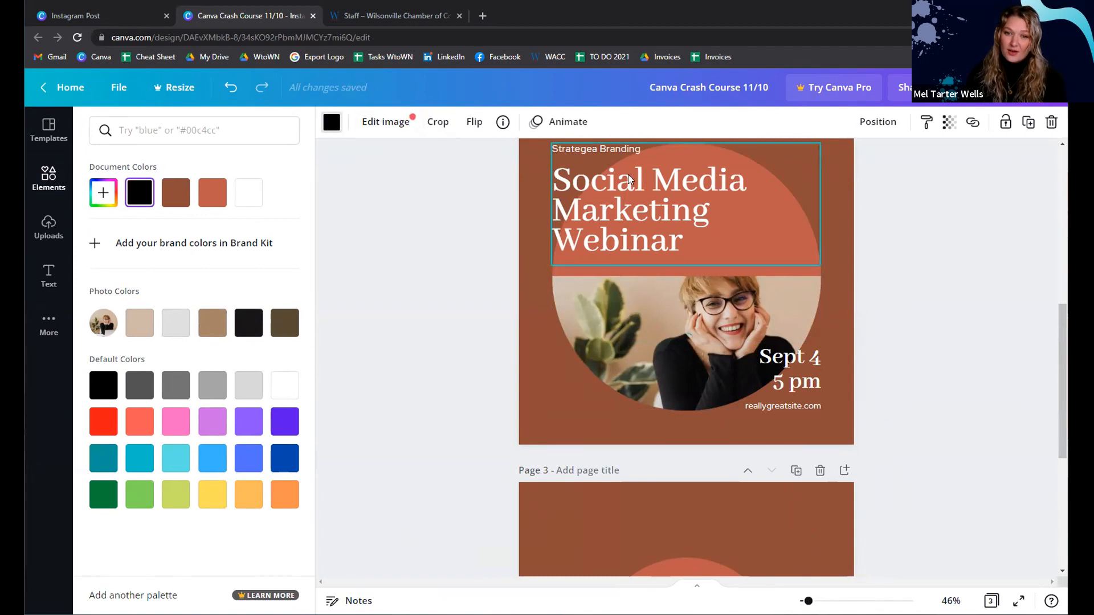
{"action": "left_click", "coordinate": [249, 193]}
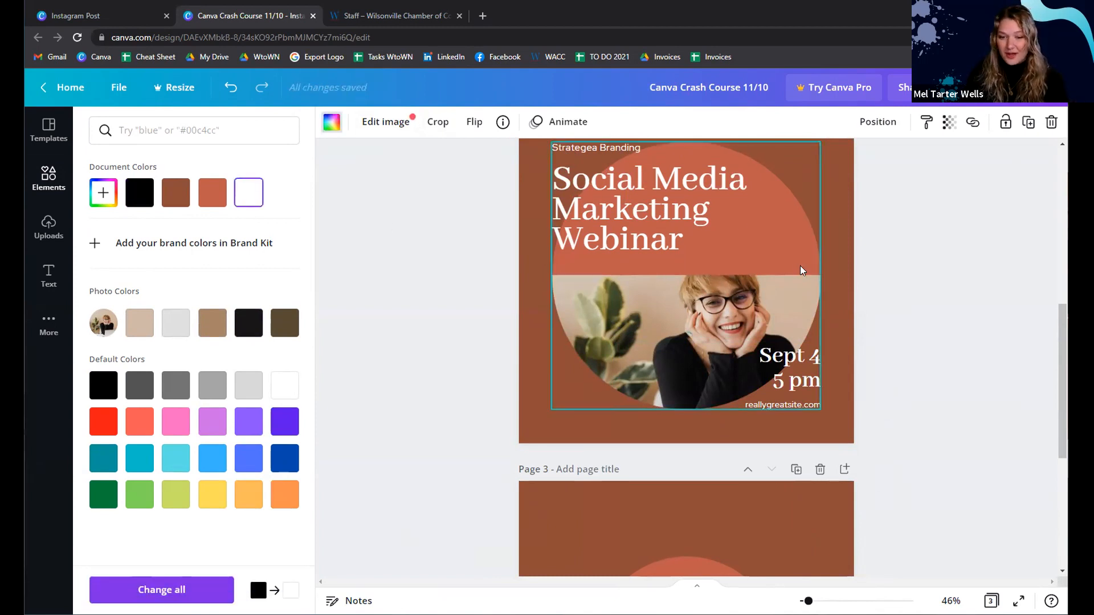
{"action": "scroll", "coordinate": [801, 507], "scroll_direction": "down", "scroll_amount": 3}
{"action": "key", "text": "ctrl+z"}
{"action": "scroll", "coordinate": [807, 285], "scroll_direction": "up", "scroll_amount": 4}
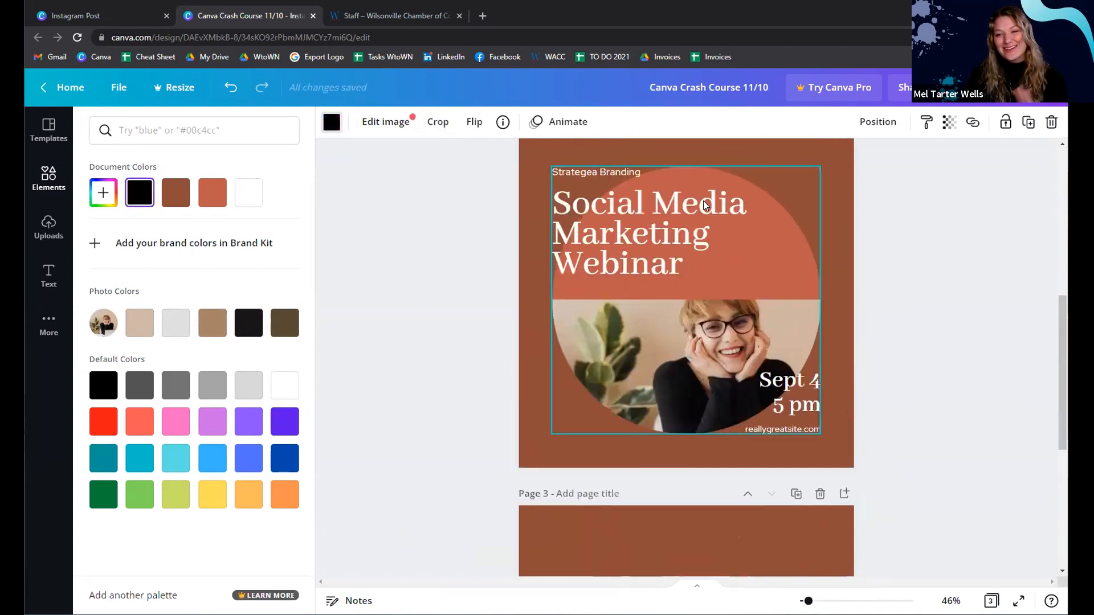
{"action": "scroll", "coordinate": [359, 254], "scroll_direction": "down", "scroll_amount": 4}
{"action": "left_click", "coordinate": [247, 192]}
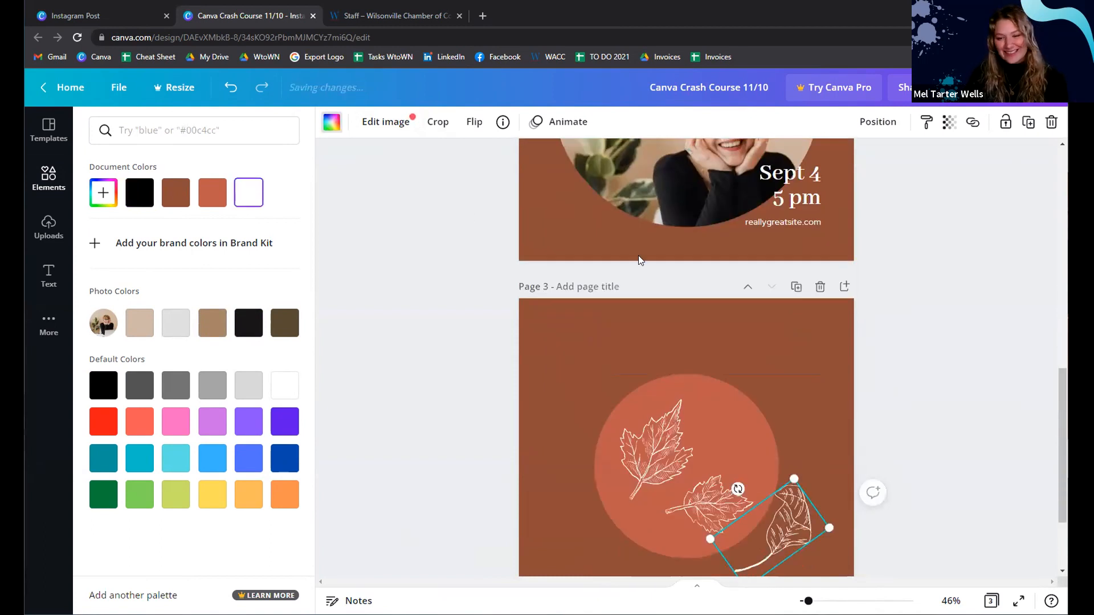
Make the curled leaf slightly smaller and move it off the circle into the lower right corner of page 3
{"action": "left_click_drag", "start_coordinate": [792, 474], "coordinate": [786, 495]}
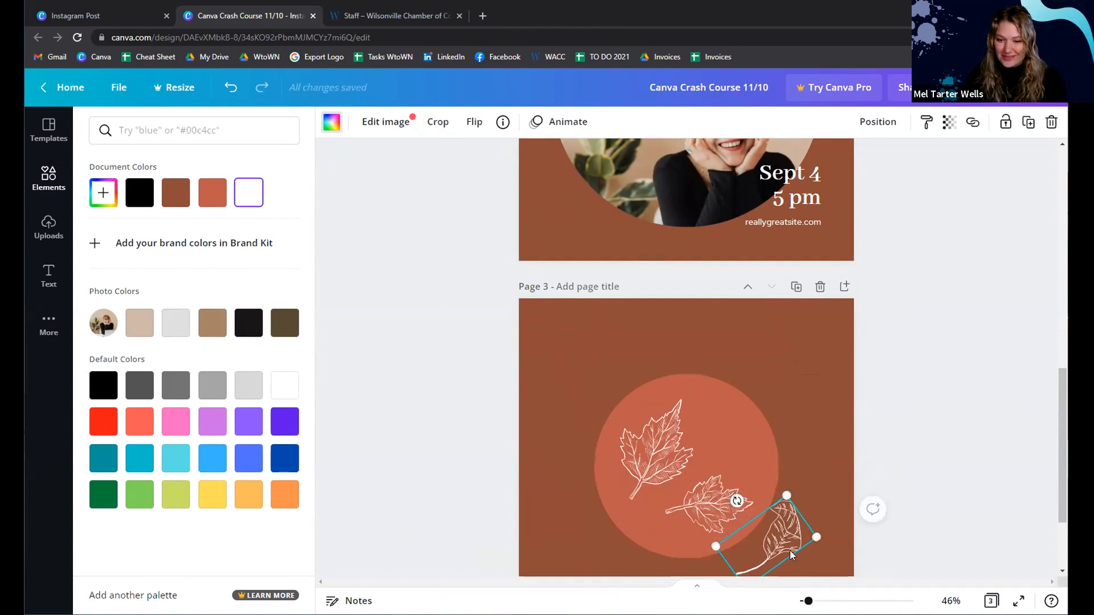
{"action": "left_click_drag", "start_coordinate": [777, 540], "coordinate": [809, 455]}
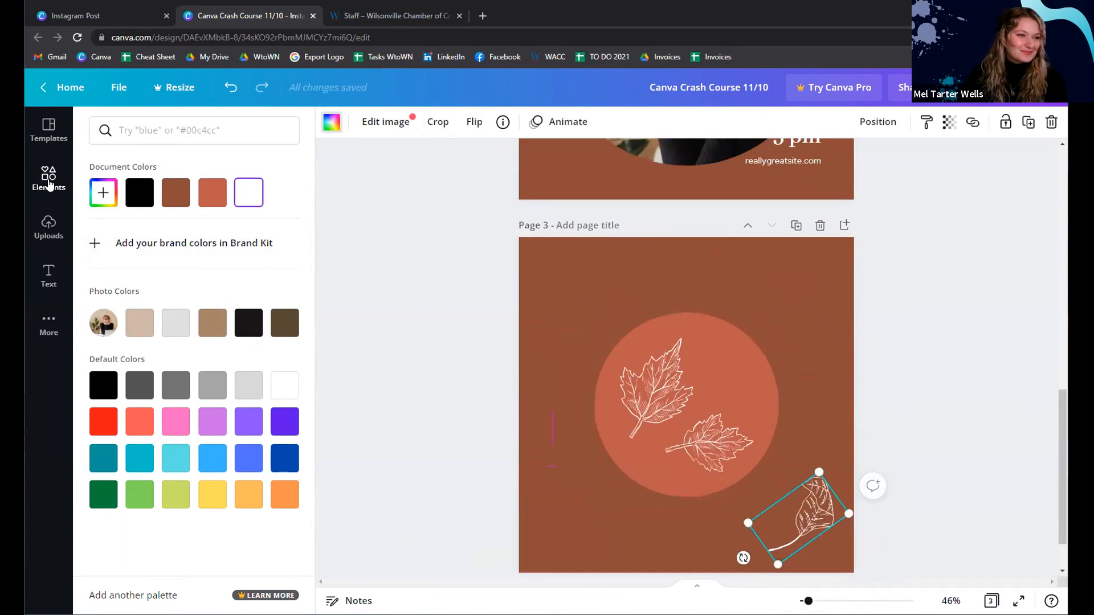
Show the complete Photos collection of the elements library and look through the trending photos
{"action": "left_click", "coordinate": [49, 178]}
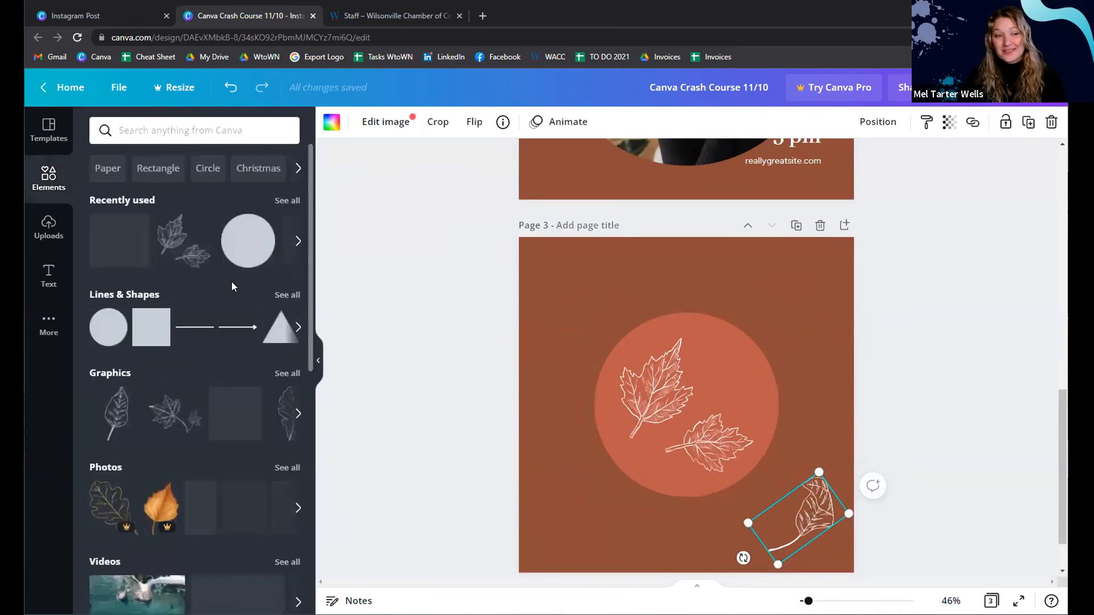
{"action": "scroll", "coordinate": [158, 248], "scroll_direction": "down", "scroll_amount": 3}
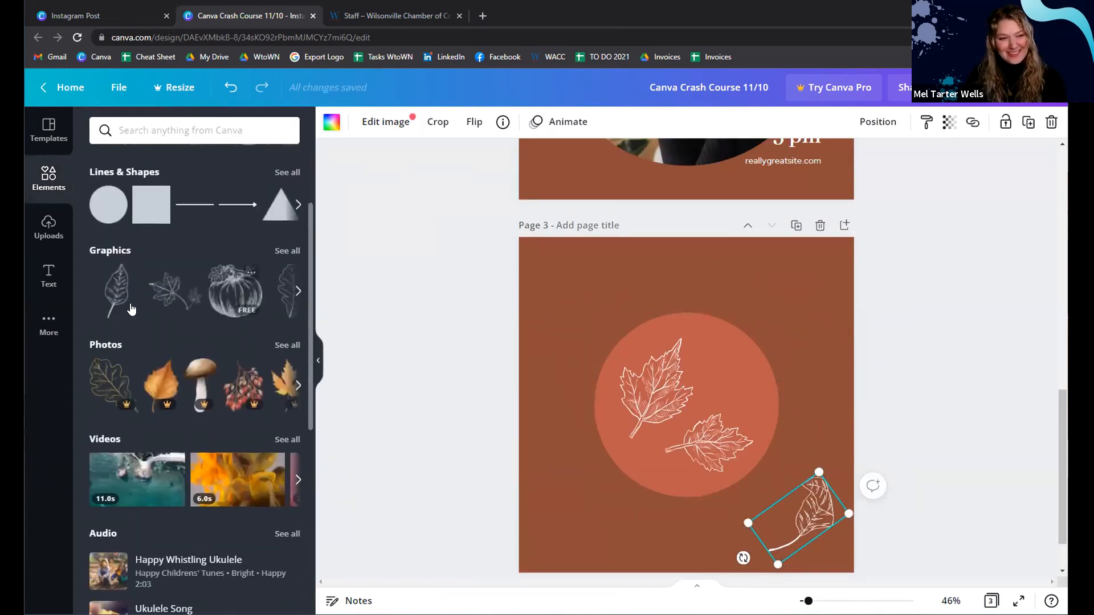
{"action": "left_click", "coordinate": [284, 347]}
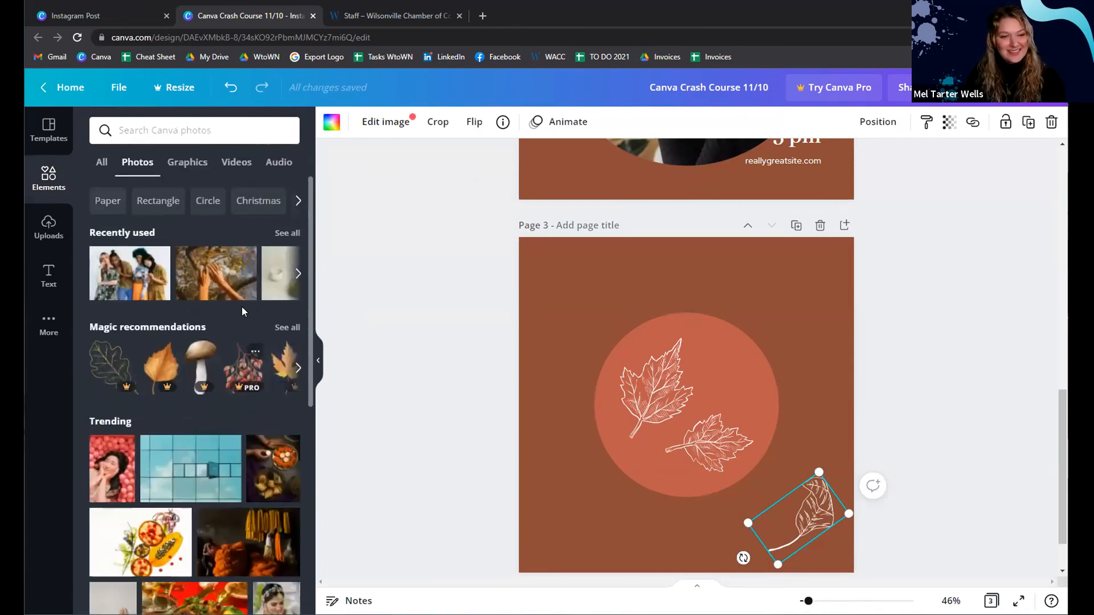
{"action": "scroll", "coordinate": [198, 413], "scroll_direction": "down", "scroll_amount": 5}
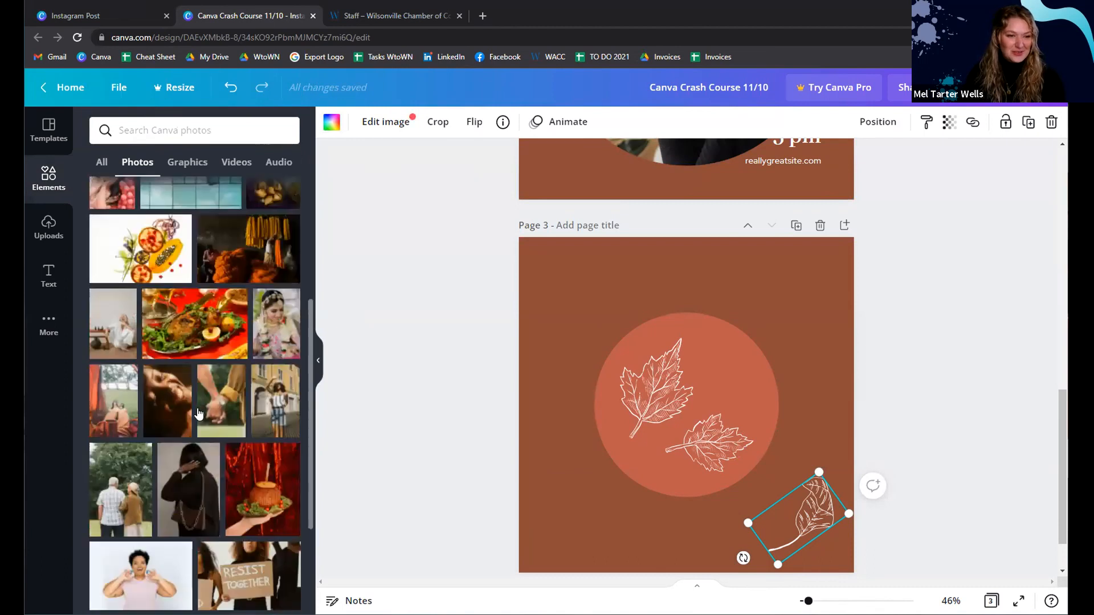
{"action": "scroll", "coordinate": [199, 414], "scroll_direction": "down", "scroll_amount": 3}
Search the photos for "fall" and add the dark photo of brown oak leaves to page 3
{"action": "left_click", "coordinate": [210, 128]}
{"action": "type", "text": "fall"}
{"action": "key", "text": "Return"}
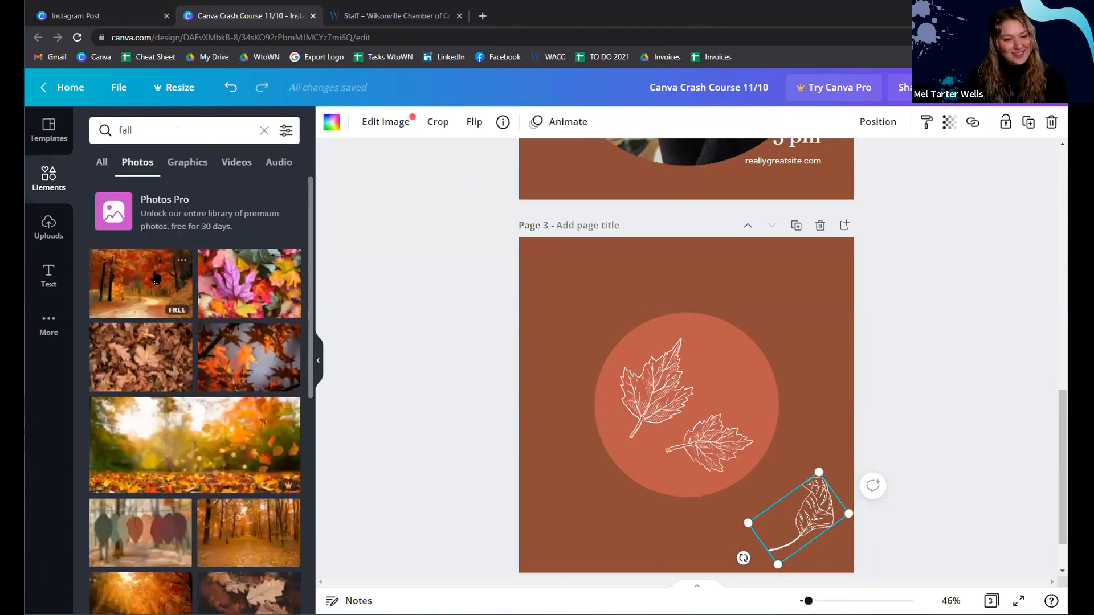
{"action": "scroll", "coordinate": [248, 374], "scroll_direction": "down", "scroll_amount": 4}
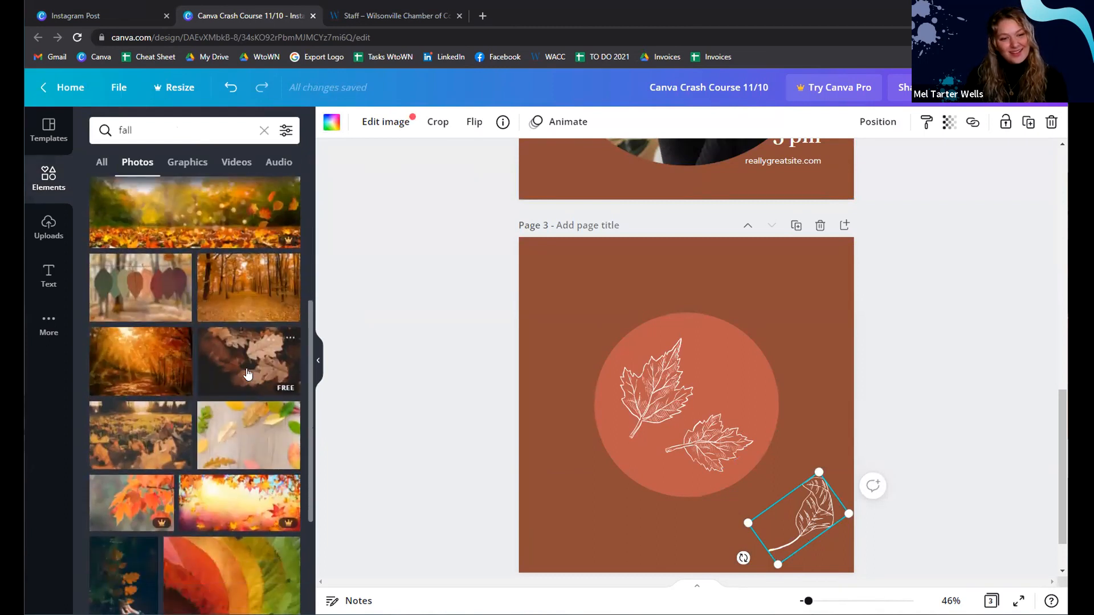
{"action": "left_click", "coordinate": [249, 373]}
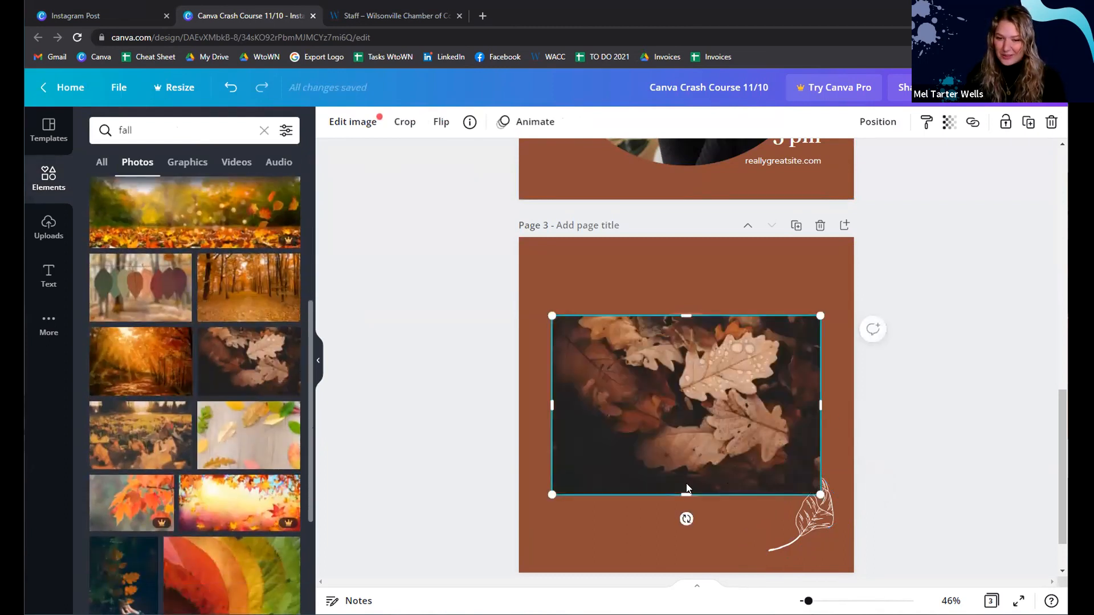
Crop the oak leaf photo on page 3 to a narrow horizontal band and send it backward behind the white leaves and circle
{"action": "left_click_drag", "start_coordinate": [687, 479], "coordinate": [713, 404]}
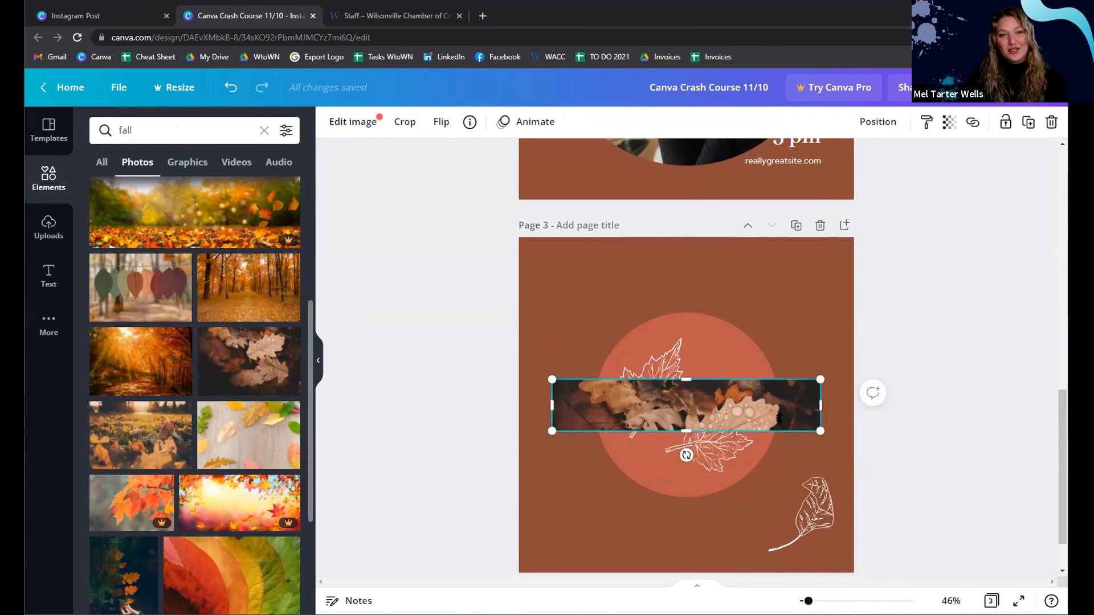
{"action": "left_click", "coordinate": [878, 121]}
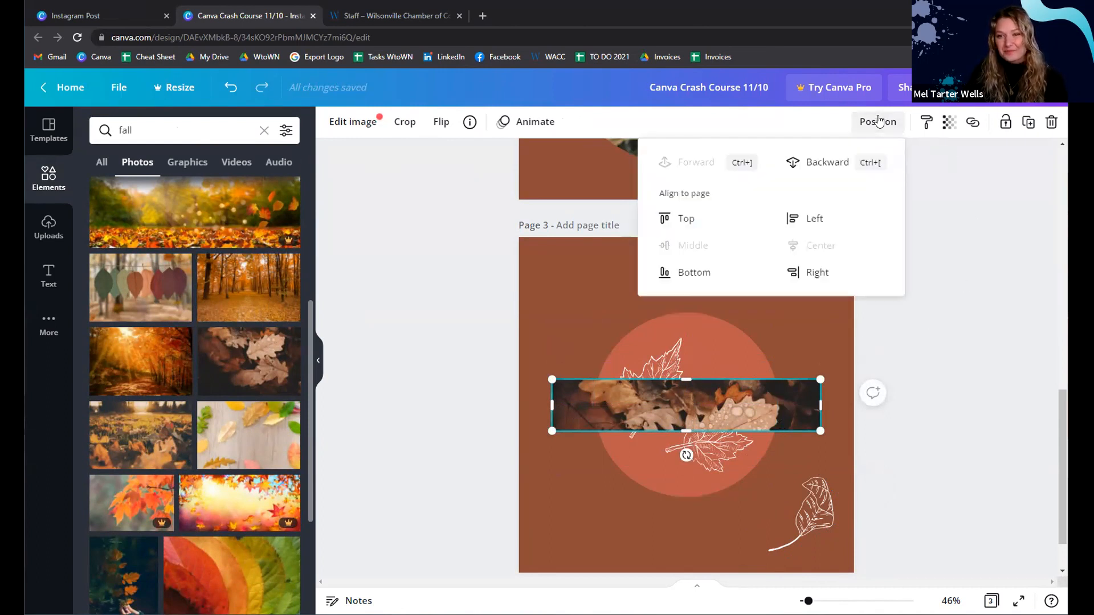
{"action": "left_click", "coordinate": [844, 163]}
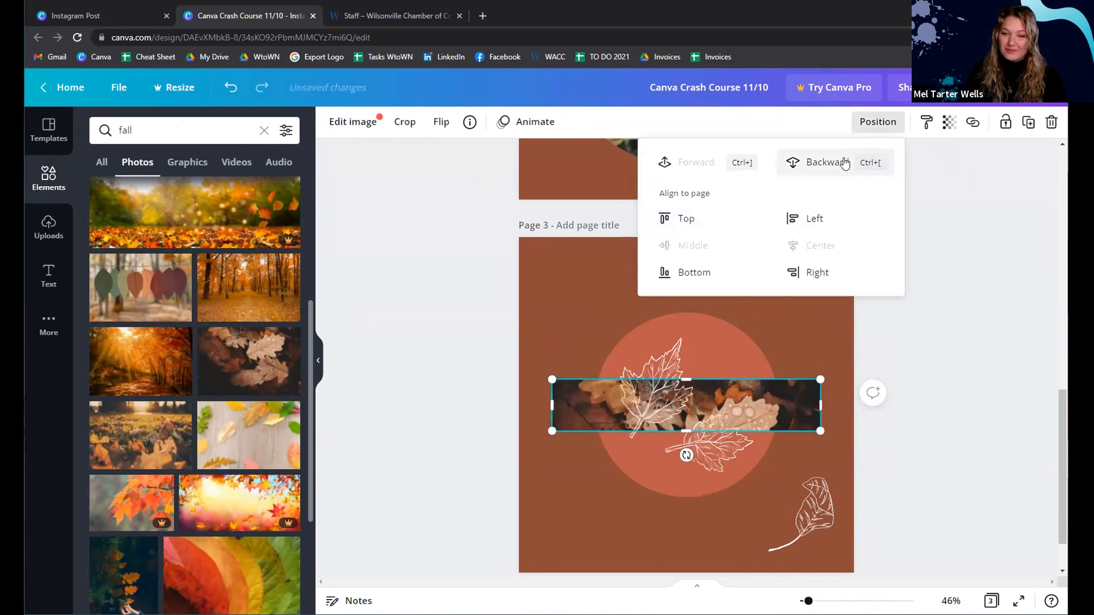
{"action": "left_click", "coordinate": [844, 163]}
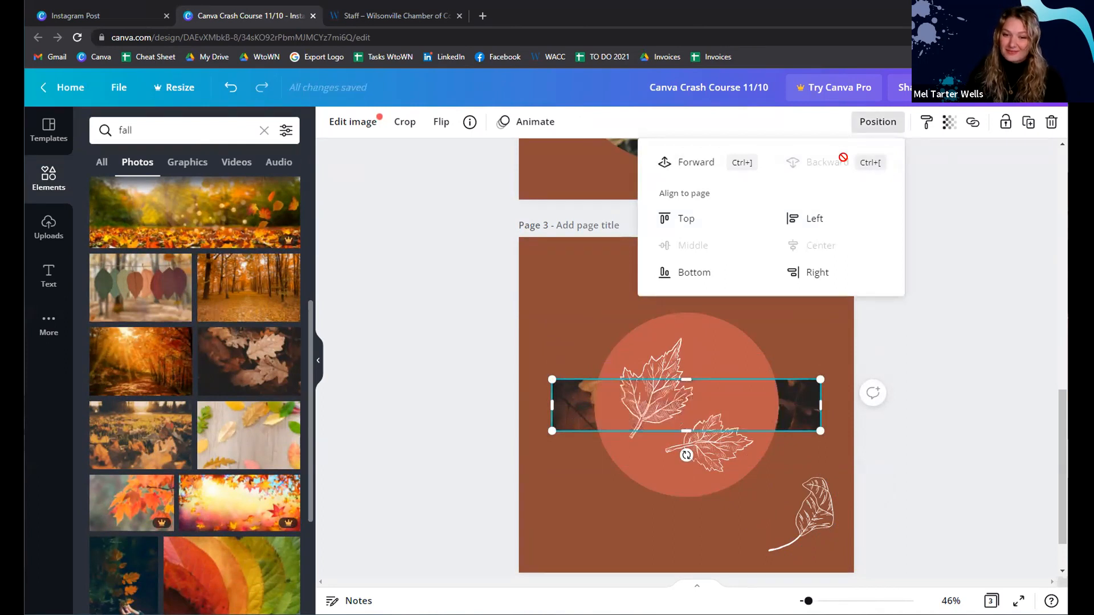
Bring the photo band forward to the front, and send it backward behind the leaves and circle again
{"action": "left_click", "coordinate": [682, 163]}
{"action": "left_click", "coordinate": [680, 161]}
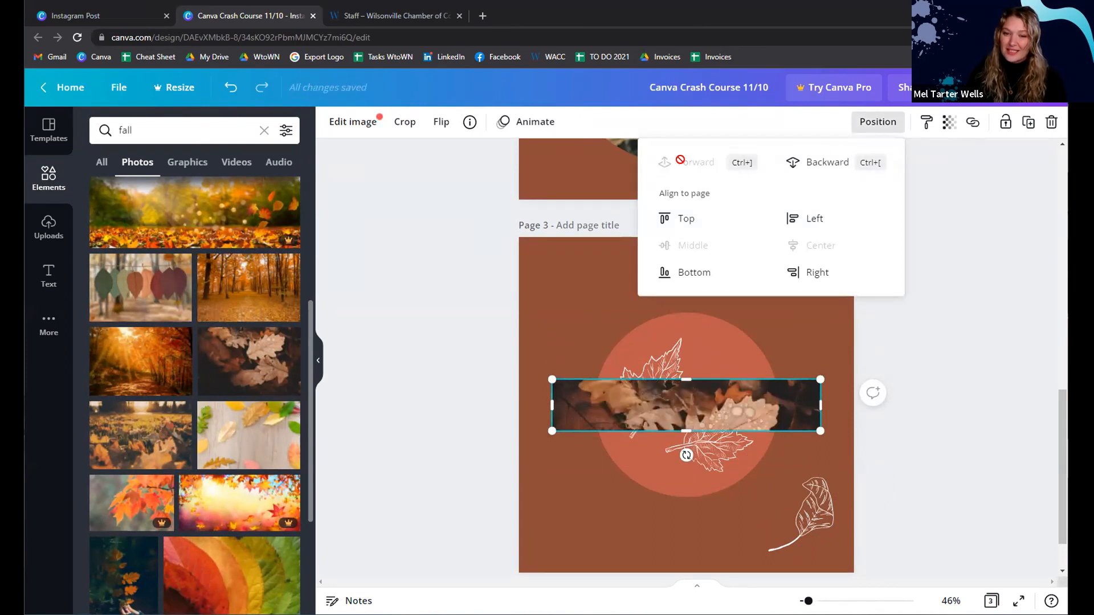
{"action": "left_click", "coordinate": [829, 166]}
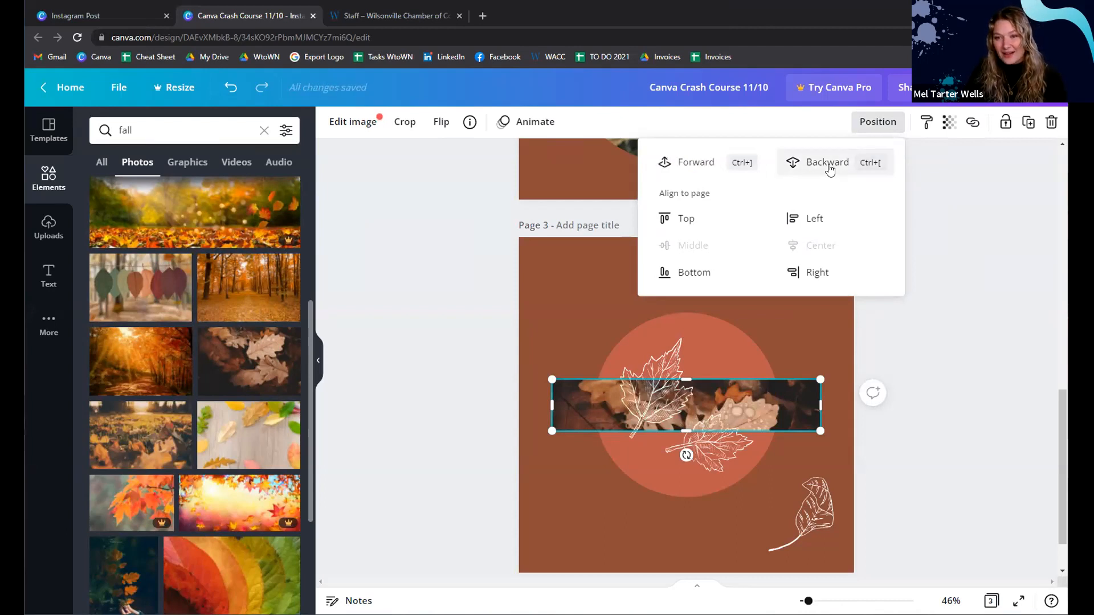
{"action": "left_click", "coordinate": [828, 165]}
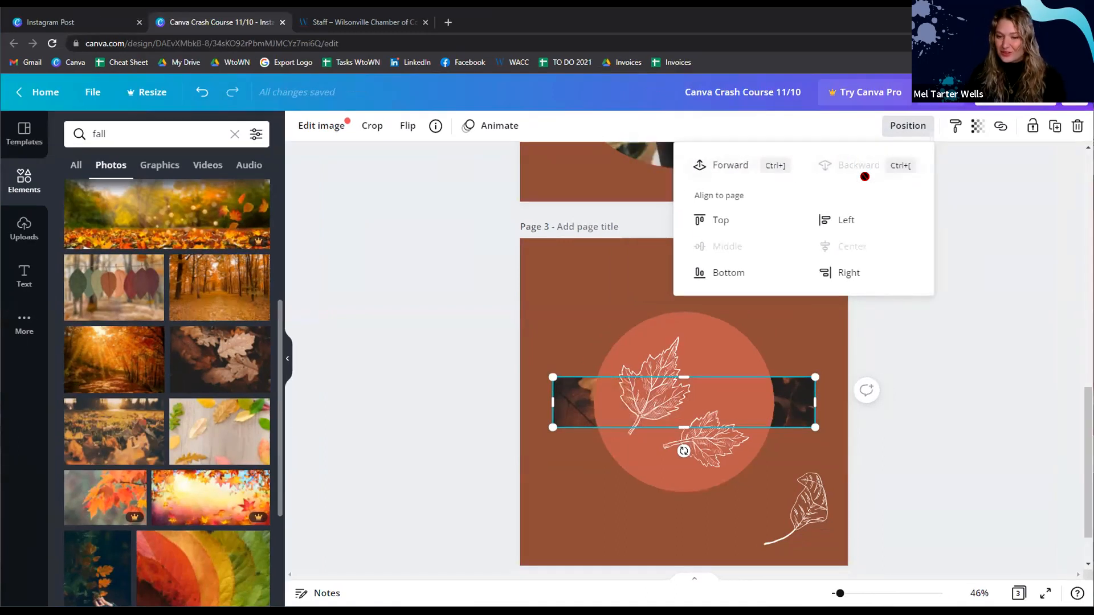
Select the pair of white leaves on page 3 and view its layer order and page alignment options
{"action": "left_click", "coordinate": [882, 453]}
{"action": "scroll", "coordinate": [835, 274], "scroll_direction": "up", "scroll_amount": 1}
{"action": "left_click", "coordinate": [687, 433]}
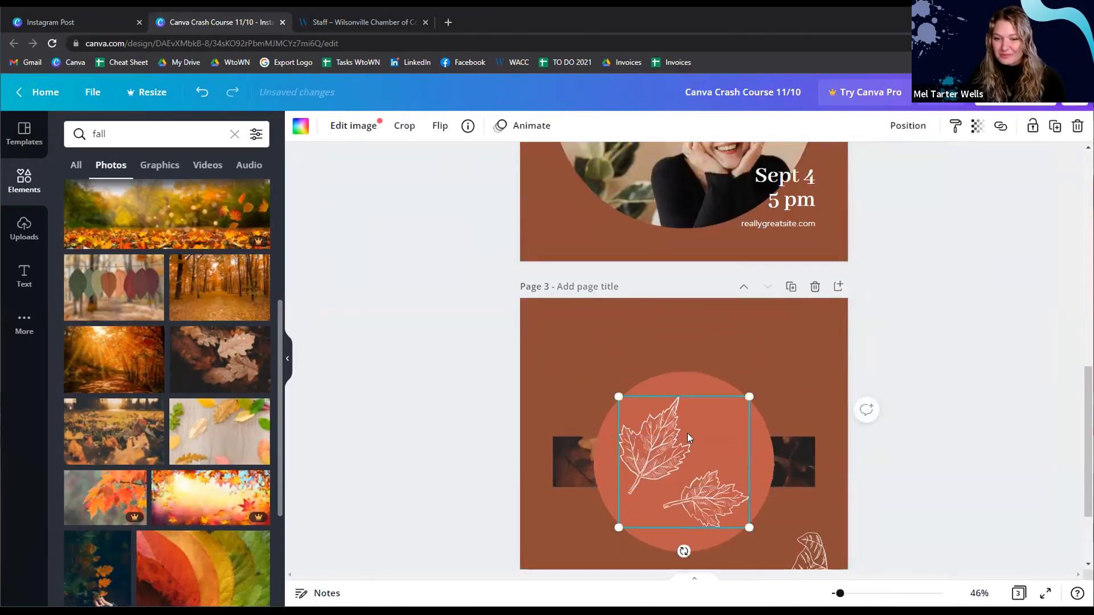
{"action": "left_click", "coordinate": [907, 126]}
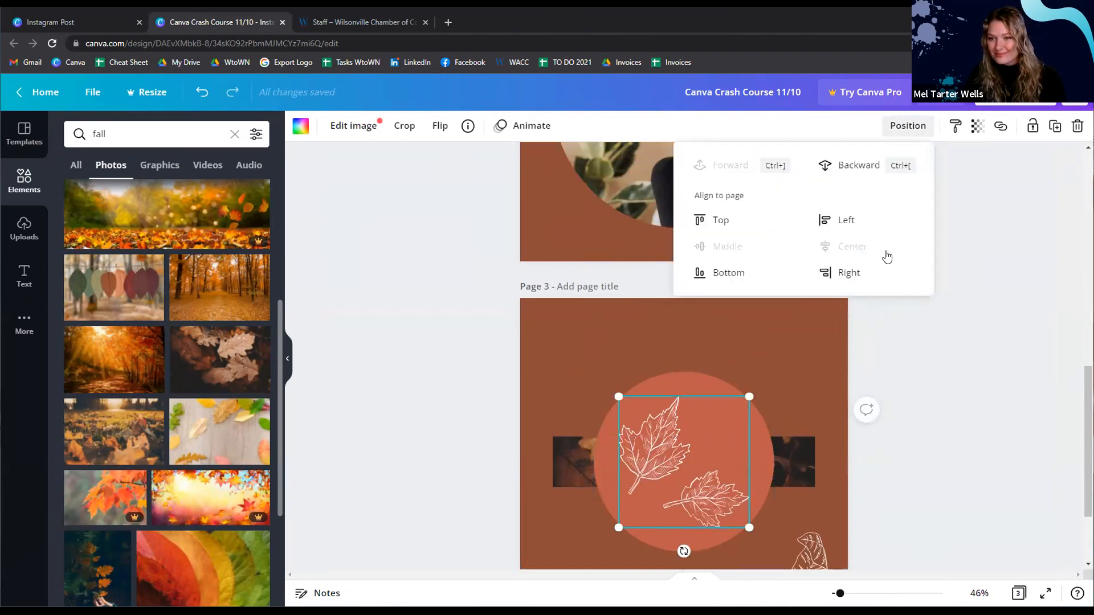
{"action": "left_click", "coordinate": [883, 410]}
{"action": "scroll", "coordinate": [826, 433], "scroll_direction": "down", "scroll_amount": 2}
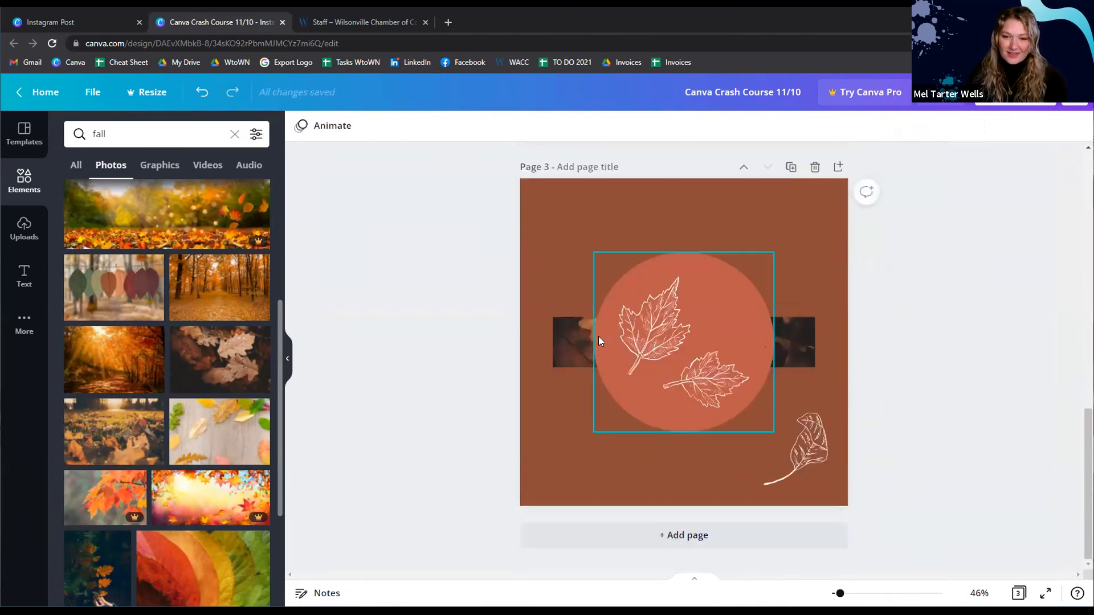
Add a new page 4 and place the 12-second autumn birch forest video from the video library's Nature collection on it
{"action": "left_click", "coordinate": [24, 180]}
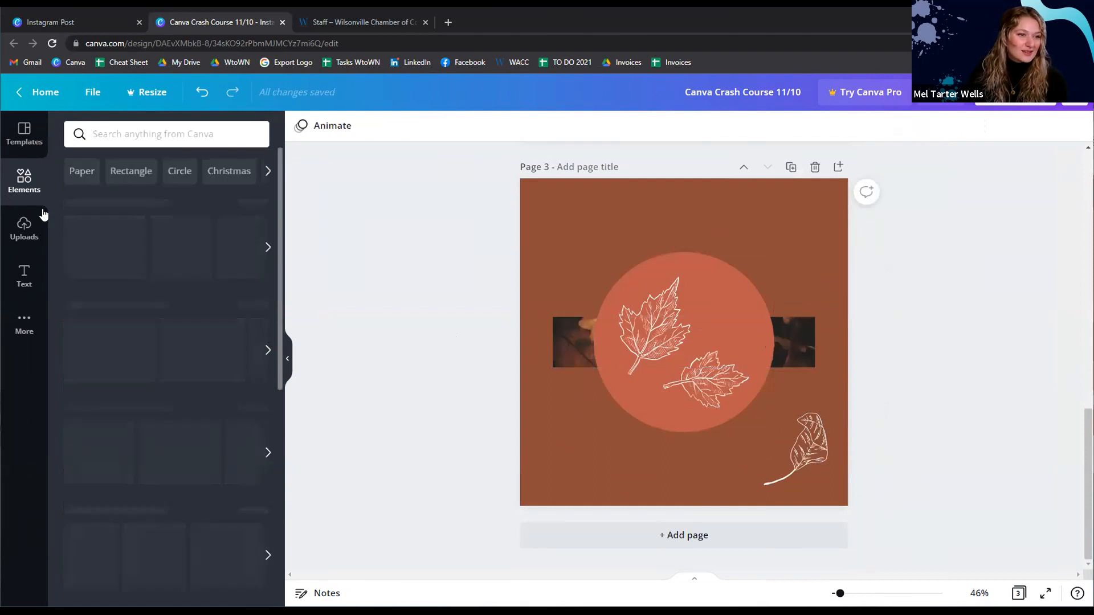
{"action": "scroll", "coordinate": [187, 331], "scroll_direction": "down", "scroll_amount": 4}
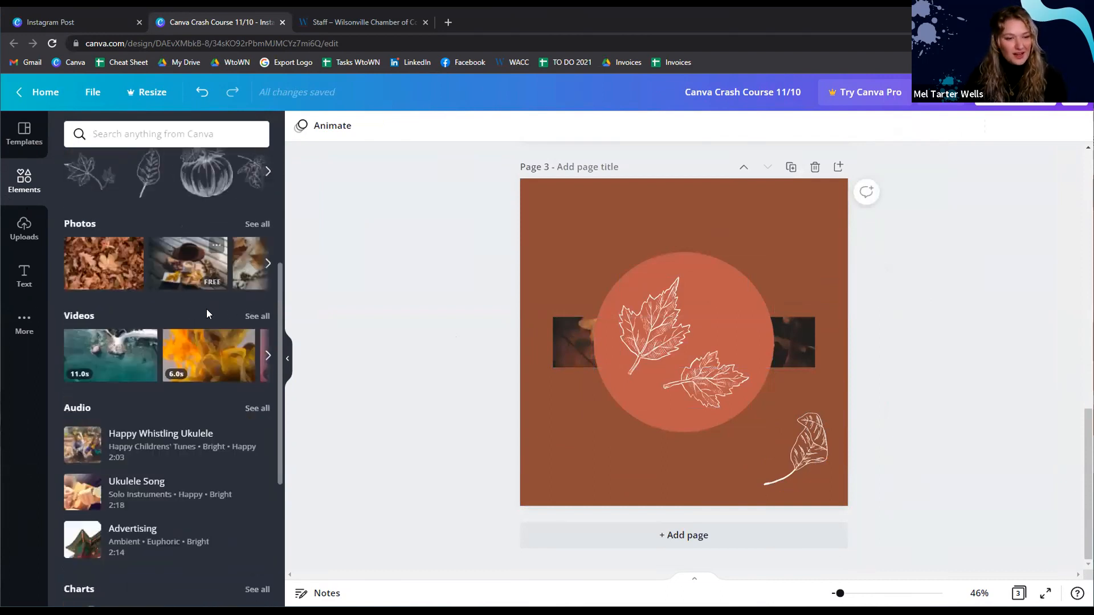
{"action": "left_click", "coordinate": [249, 315]}
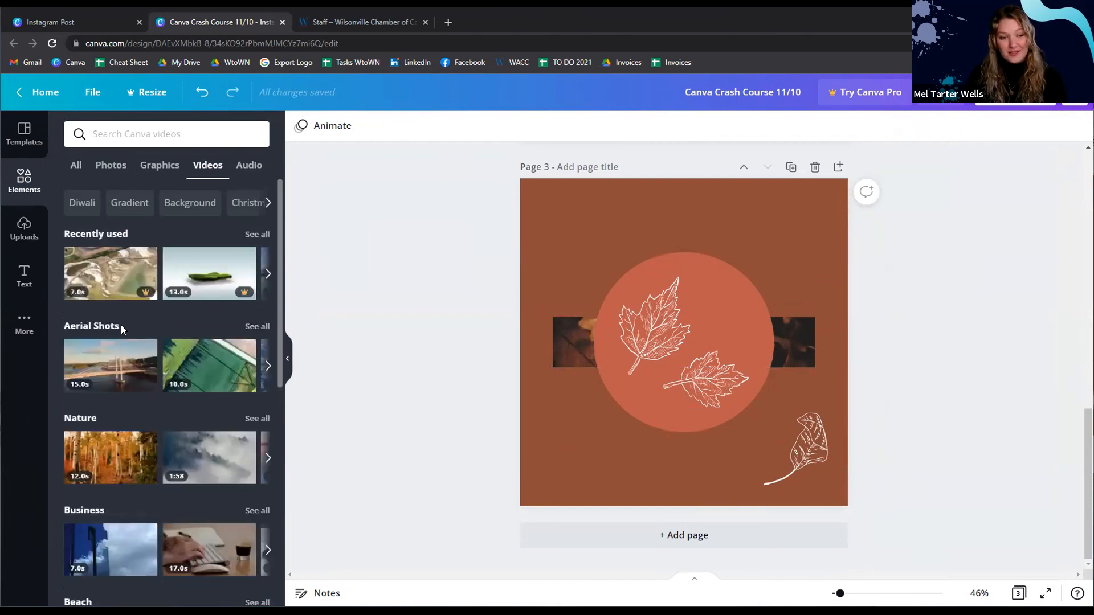
{"action": "left_click", "coordinate": [673, 535]}
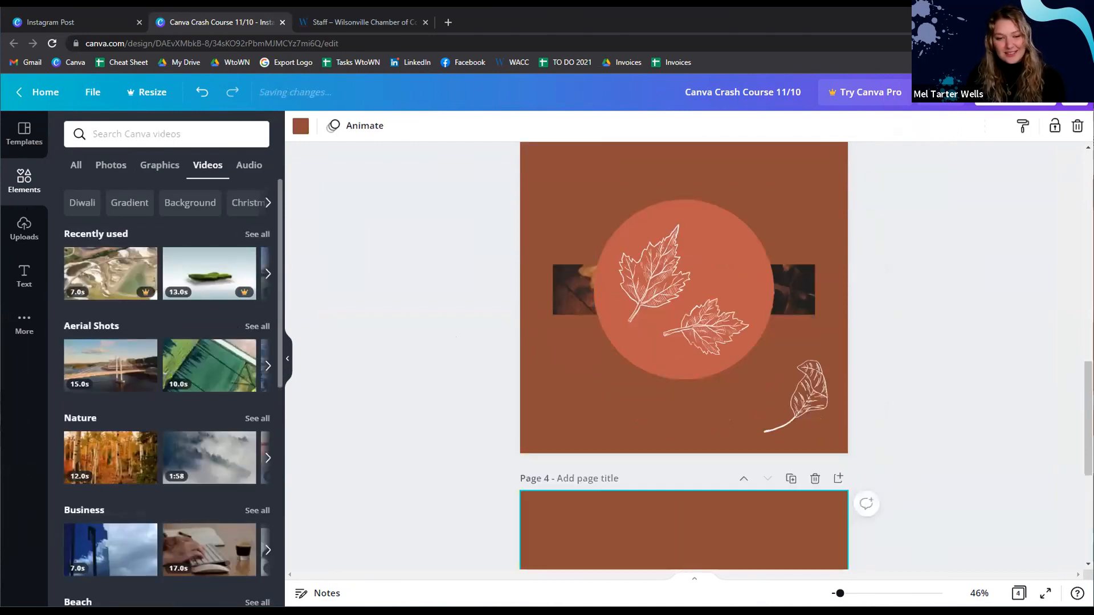
{"action": "scroll", "coordinate": [183, 371], "scroll_direction": "down", "scroll_amount": 3}
{"action": "scroll", "coordinate": [135, 393], "scroll_direction": "up", "scroll_amount": 2}
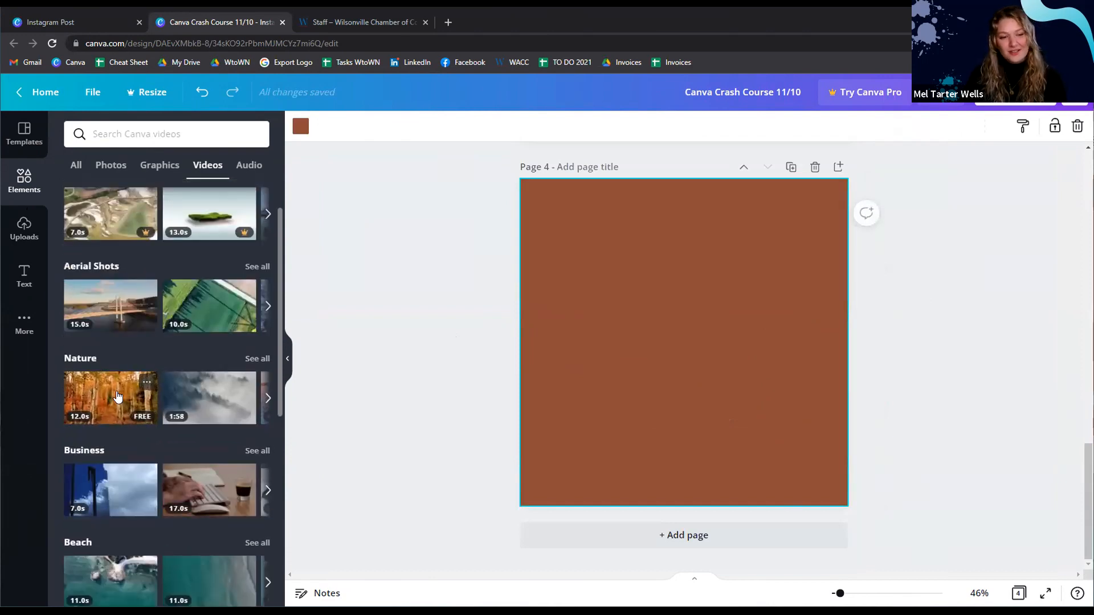
{"action": "left_click", "coordinate": [118, 397]}
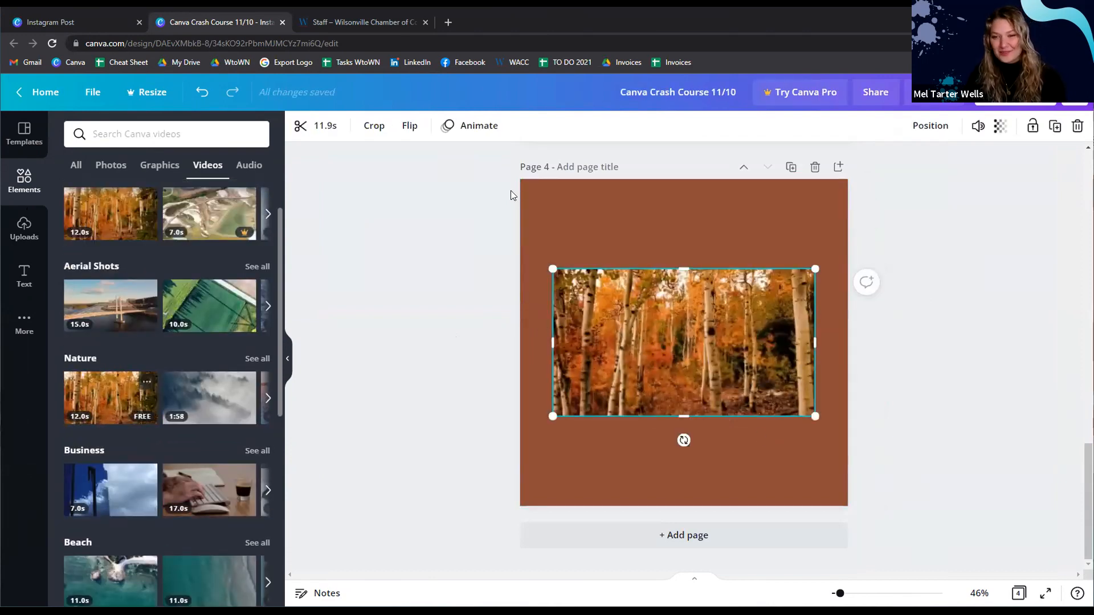
{"action": "scroll", "coordinate": [741, 308], "scroll_direction": "up", "scroll_amount": 3}
{"action": "scroll", "coordinate": [741, 308], "scroll_direction": "up", "scroll_amount": 2}
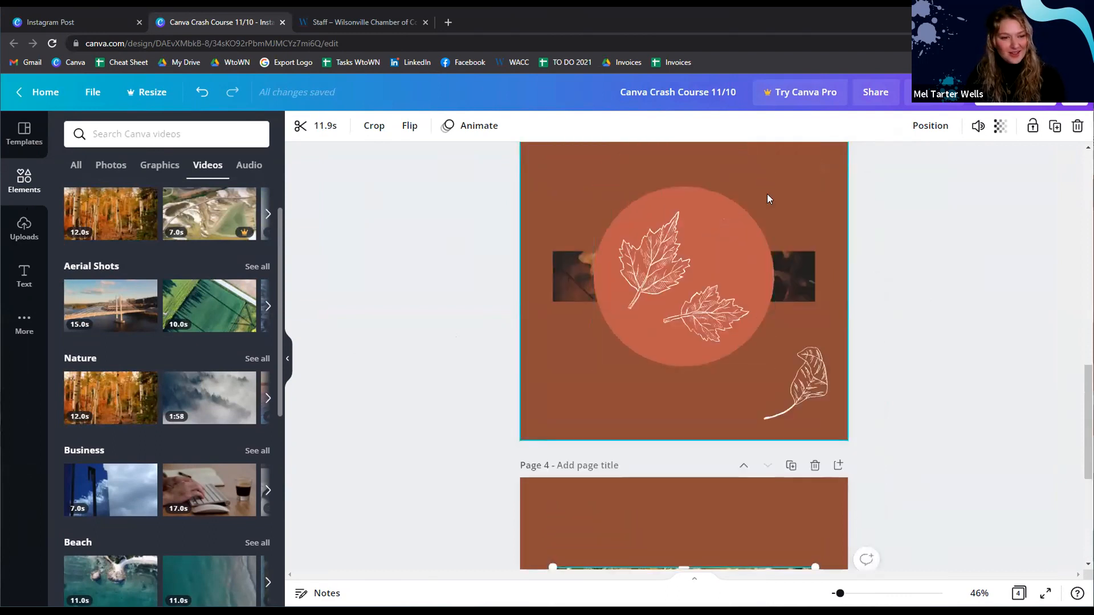
{"action": "scroll", "coordinate": [767, 200], "scroll_direction": "down", "scroll_amount": 3}
{"action": "scroll", "coordinate": [168, 158], "scroll_direction": "up", "scroll_amount": 1}
{"action": "scroll", "coordinate": [168, 158], "scroll_direction": "up", "scroll_amount": 1}
{"action": "left_click", "coordinate": [165, 133]}
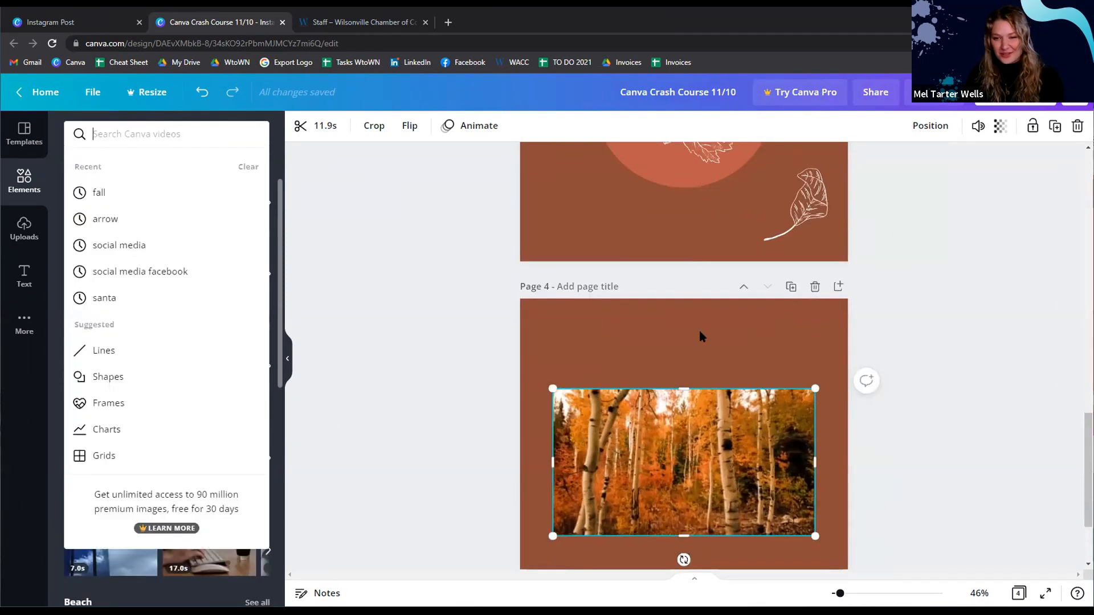
{"action": "scroll", "coordinate": [787, 334], "scroll_direction": "up", "scroll_amount": 5}
Add the "Happy Whistling Ukulele" audio track to the design from the elements library and pause its playback
{"action": "left_click", "coordinate": [545, 316]}
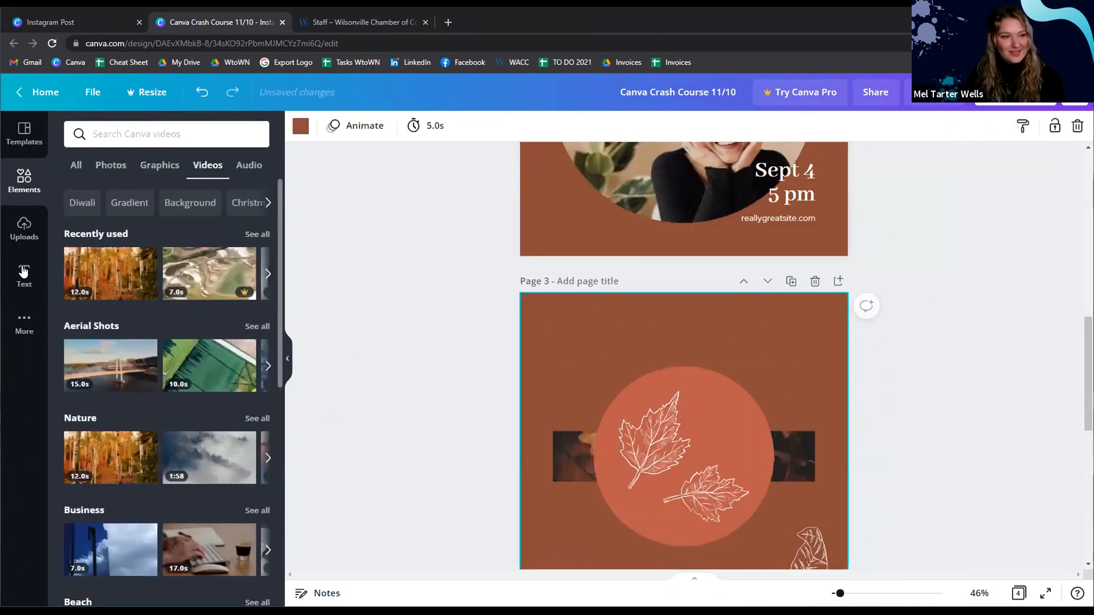
{"action": "scroll", "coordinate": [176, 278], "scroll_direction": "down", "scroll_amount": 5}
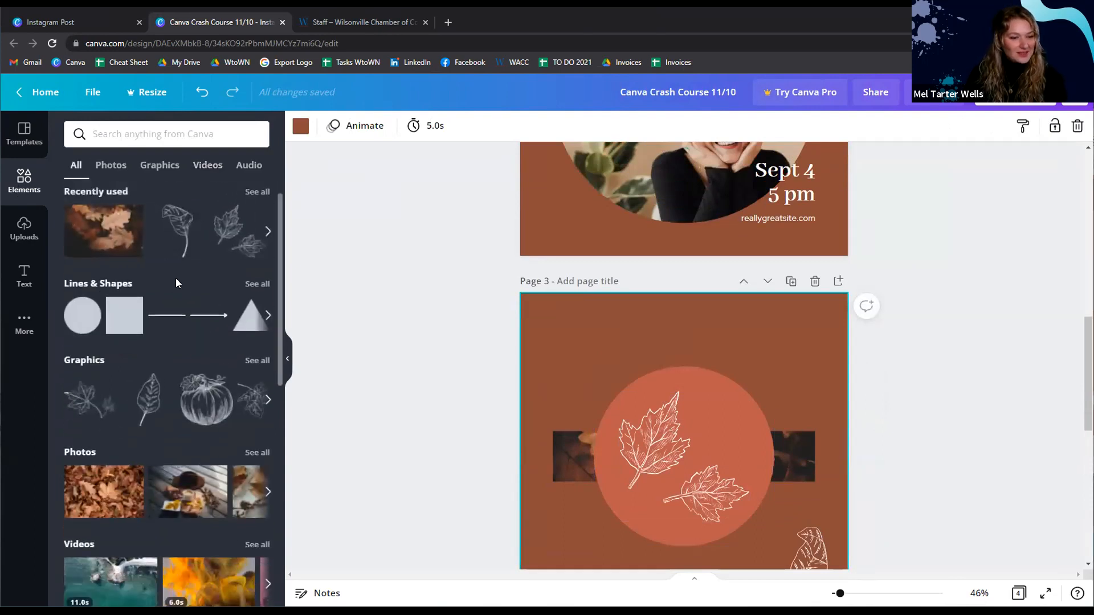
{"action": "scroll", "coordinate": [171, 273], "scroll_direction": "down", "scroll_amount": 2}
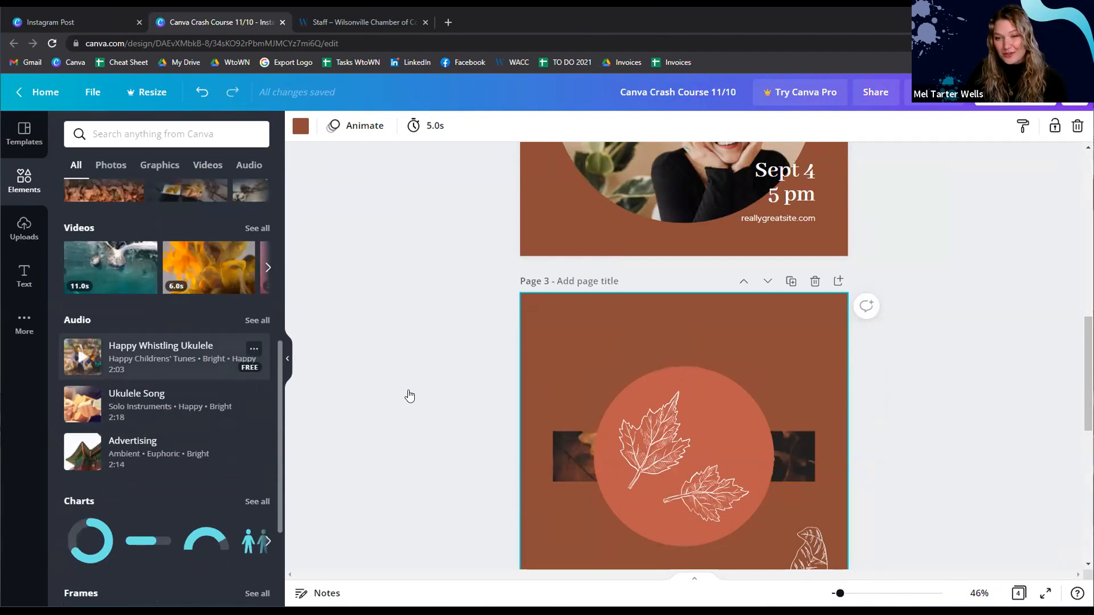
{"action": "left_click", "coordinate": [165, 358]}
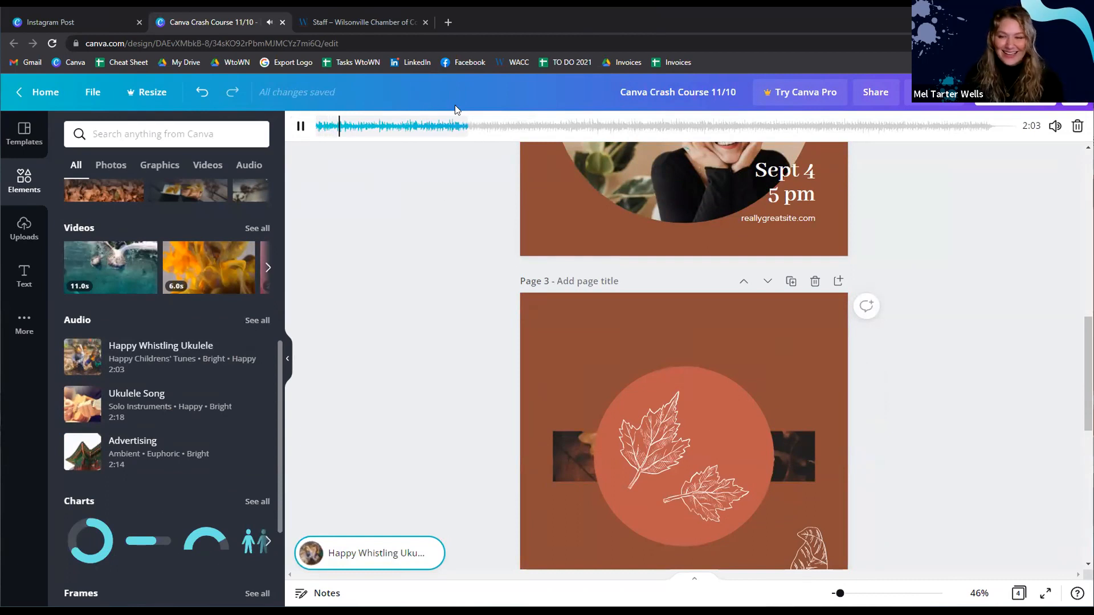
{"action": "left_click", "coordinate": [300, 126]}
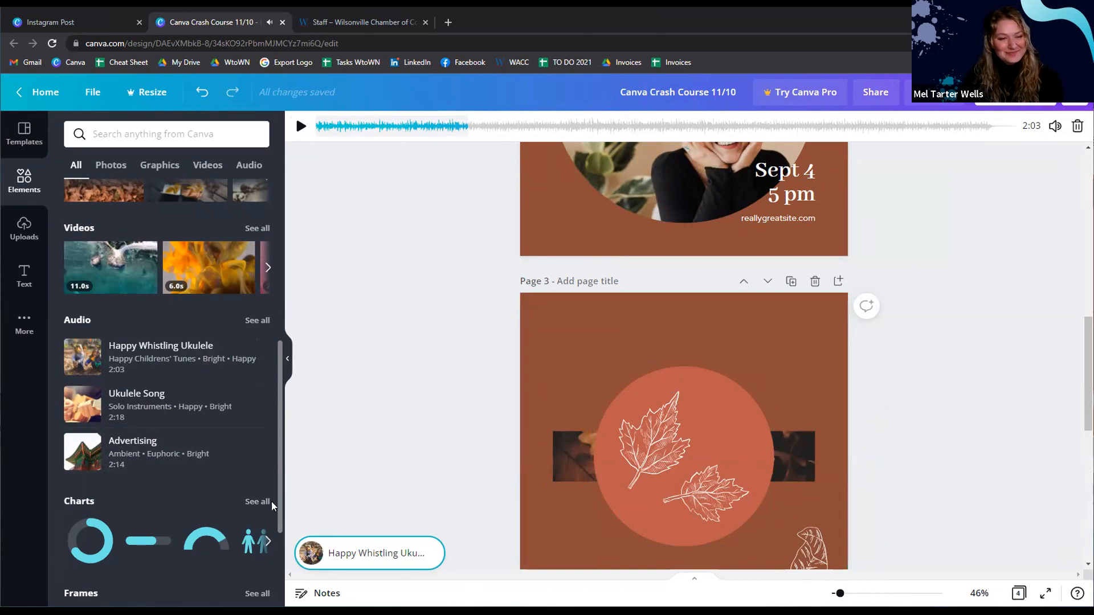
Add a new page 5 and insert a stacked row chart from the complete Charts collection
{"action": "scroll", "coordinate": [708, 344], "scroll_direction": "down", "scroll_amount": 6}
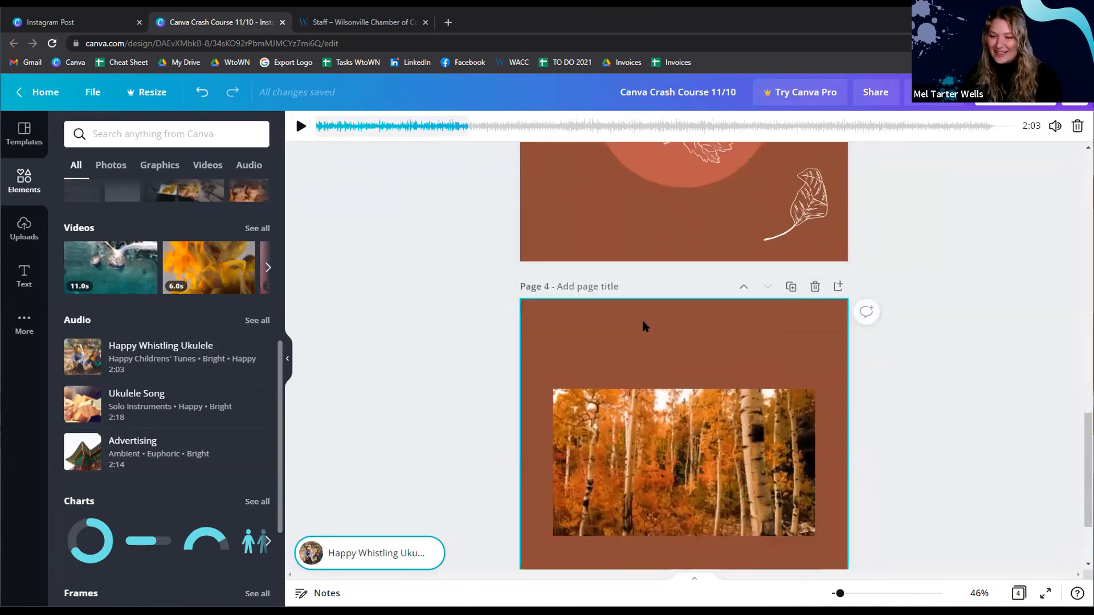
{"action": "scroll", "coordinate": [645, 326], "scroll_direction": "down", "scroll_amount": 3}
{"action": "left_click", "coordinate": [718, 532]}
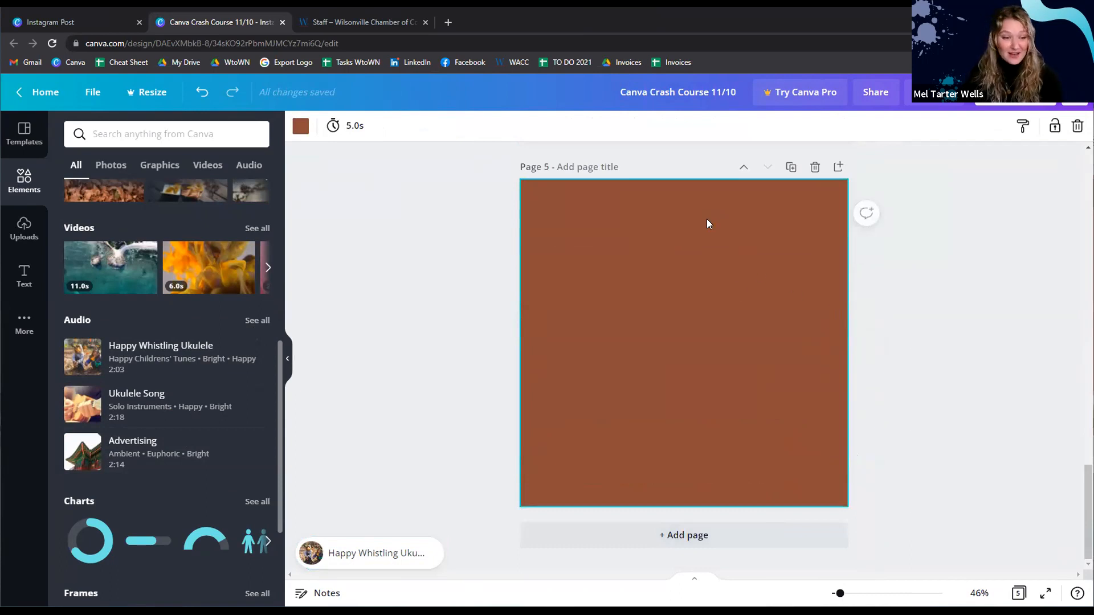
{"action": "left_click", "coordinate": [255, 503]}
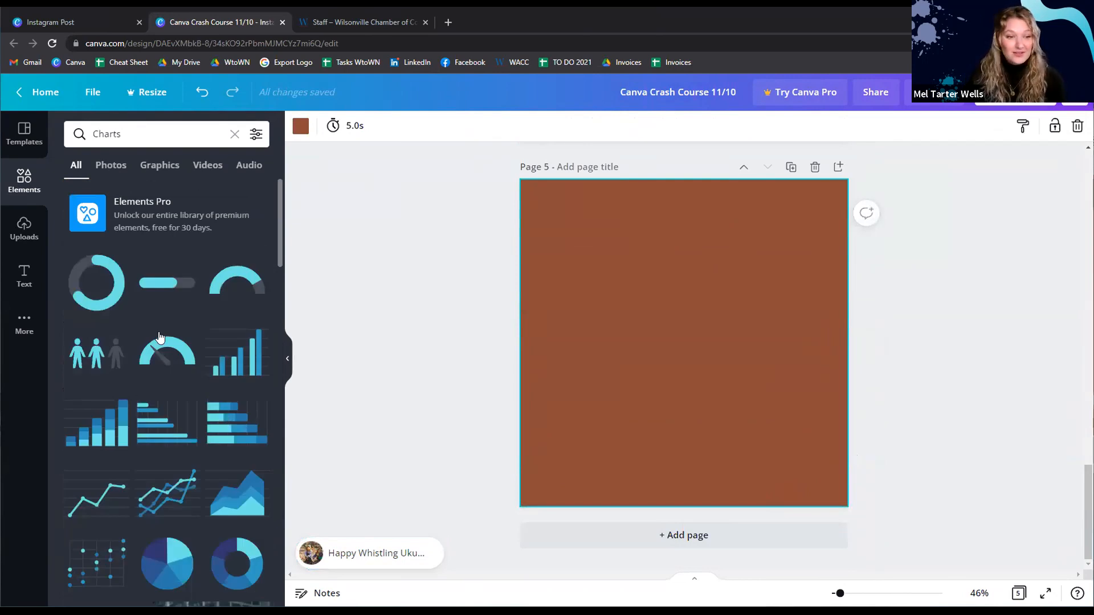
{"action": "left_click", "coordinate": [221, 422]}
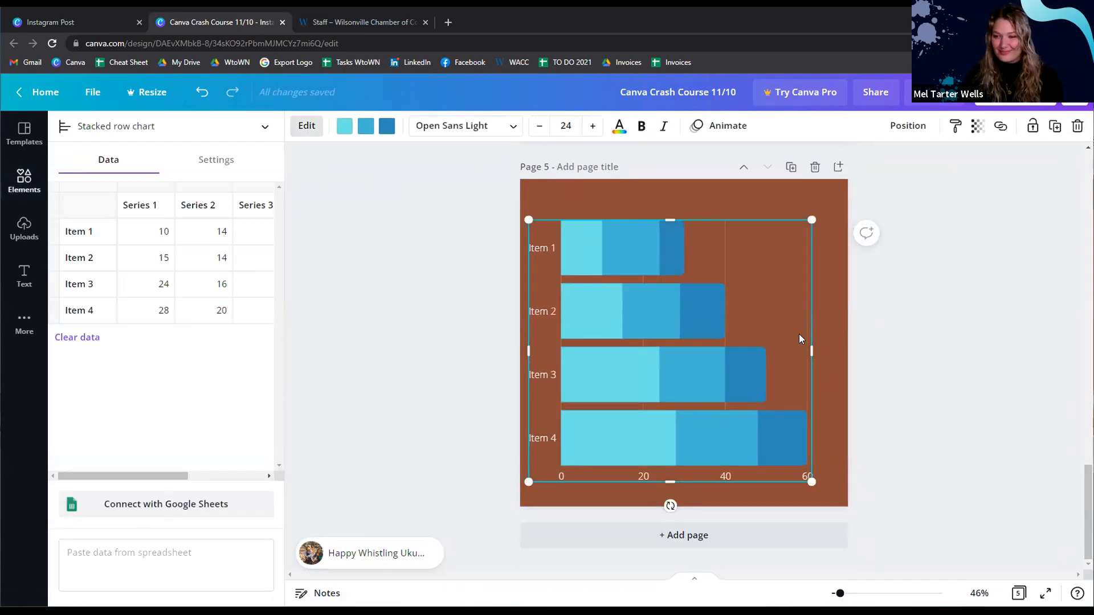
In the chart data, set Item 1 to 8 for Series 1 and 1 for Series 2, and select the Item 1 label
{"action": "left_click", "coordinate": [155, 232]}
{"action": "double_click", "coordinate": [155, 232]}
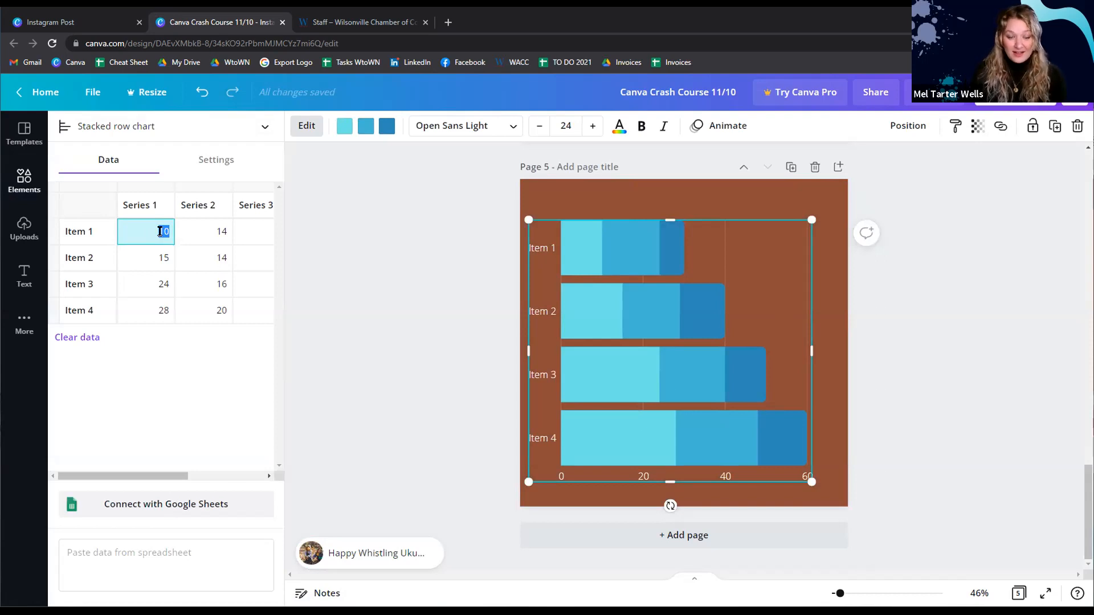
{"action": "type", "text": "8"}
{"action": "left_click", "coordinate": [223, 231]}
{"action": "double_click", "coordinate": [222, 231]}
{"action": "type", "text": "1"}
{"action": "left_click", "coordinate": [218, 283]}
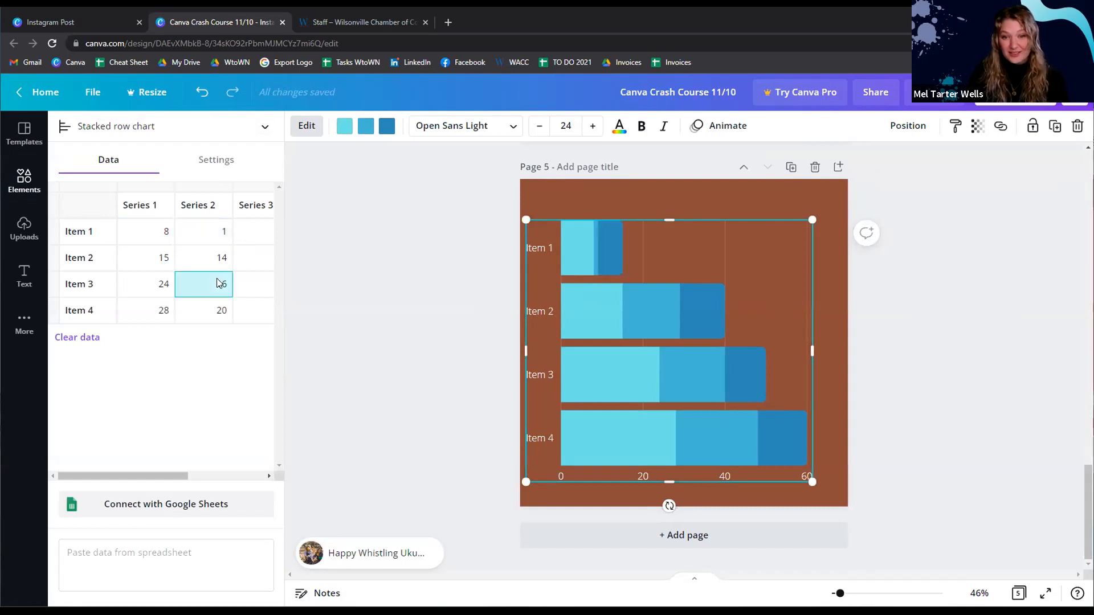
{"action": "left_click", "coordinate": [84, 235]}
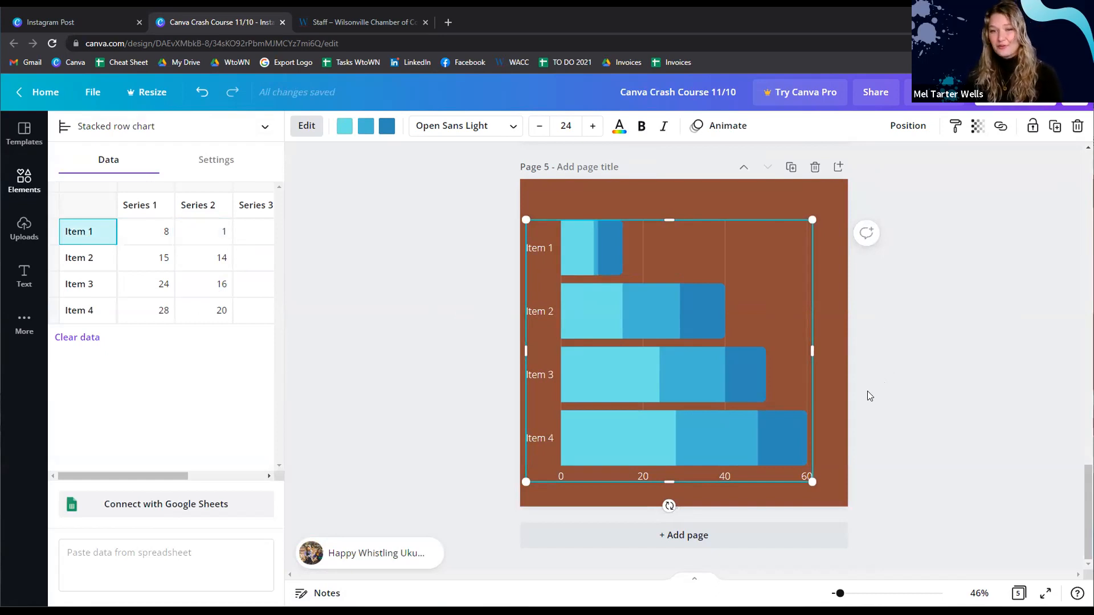
Delete page 5 with the stacked row chart and return to page 3
{"action": "scroll", "coordinate": [874, 379], "scroll_direction": "up", "scroll_amount": 2}
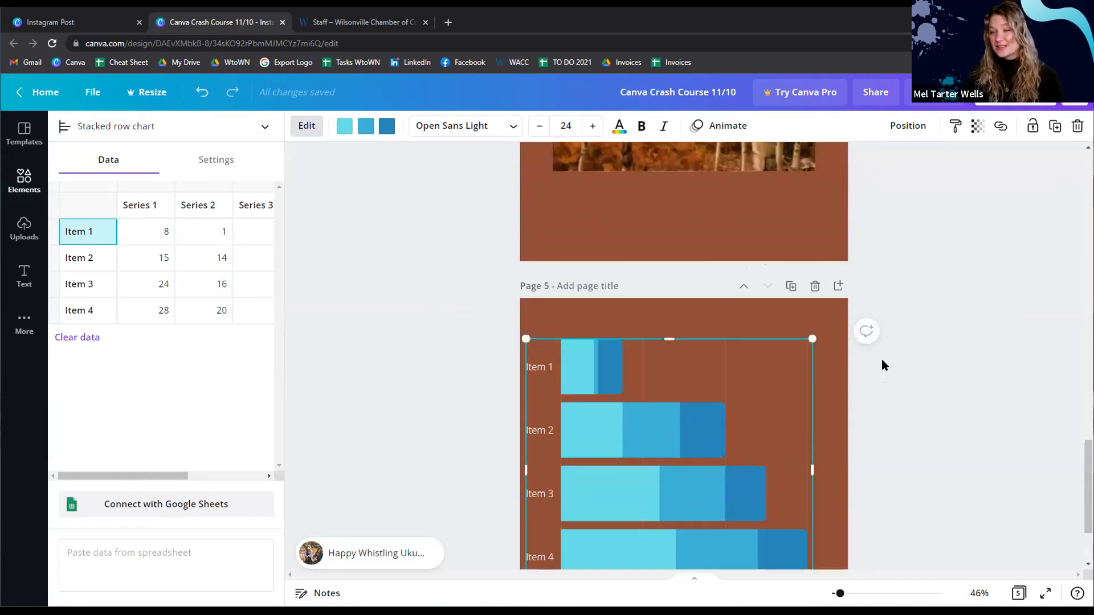
{"action": "left_click", "coordinate": [815, 287]}
{"action": "scroll", "coordinate": [932, 330], "scroll_direction": "up", "scroll_amount": 4}
{"action": "scroll", "coordinate": [932, 331], "scroll_direction": "up", "scroll_amount": 3}
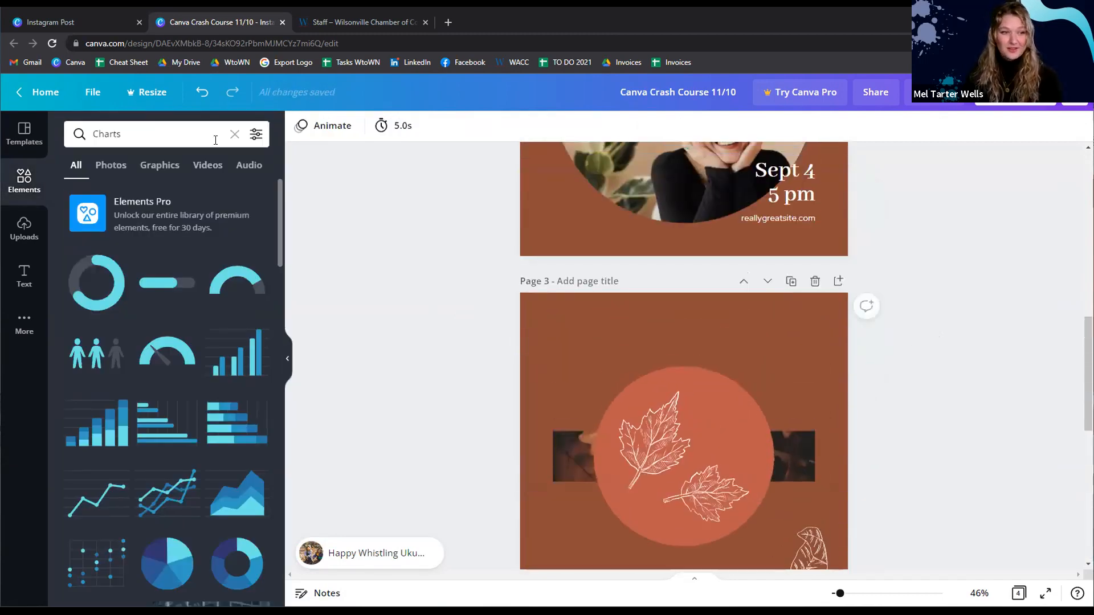
Show the complete Frames collection of the elements library
{"action": "left_click", "coordinate": [34, 180]}
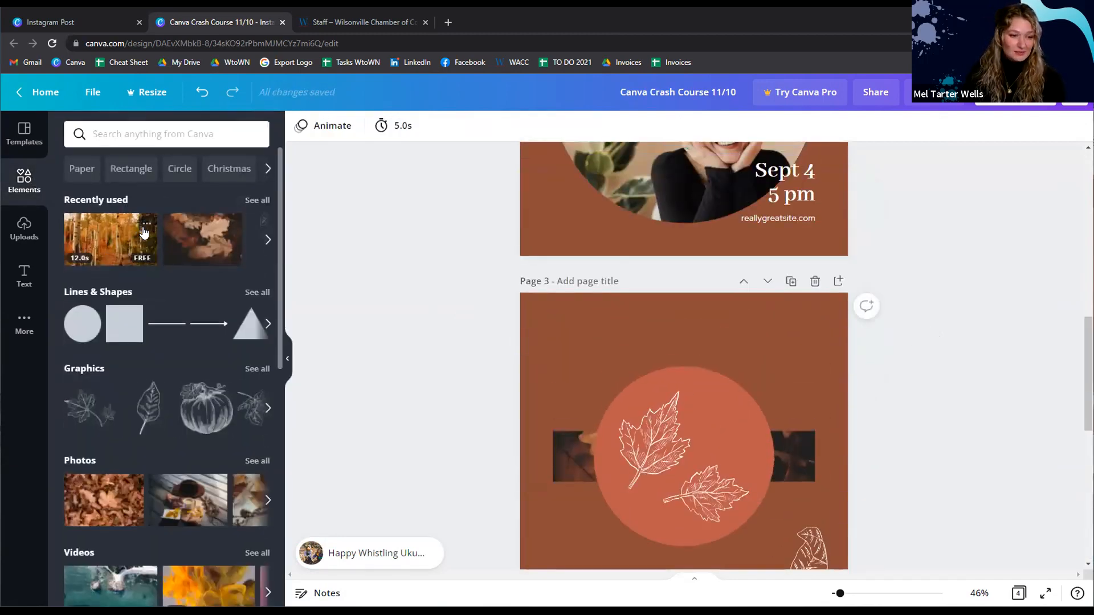
{"action": "scroll", "coordinate": [190, 415], "scroll_direction": "down", "scroll_amount": 8}
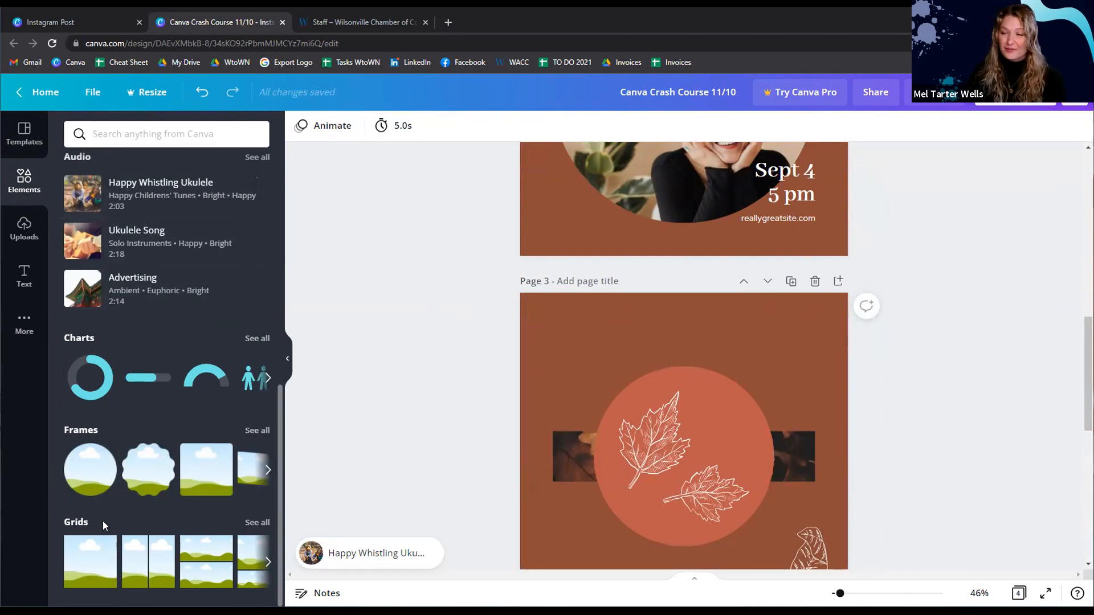
{"action": "left_click", "coordinate": [257, 430]}
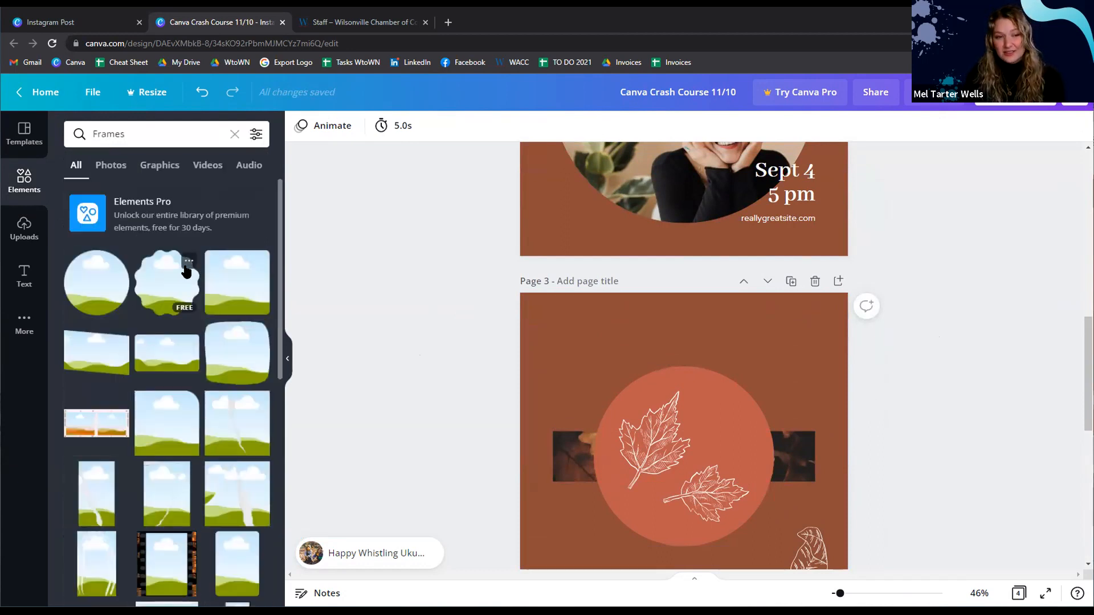
Add a circular frame from the Frames collection to page 3 and move the leaf photo strip above it
{"action": "left_click", "coordinate": [80, 285]}
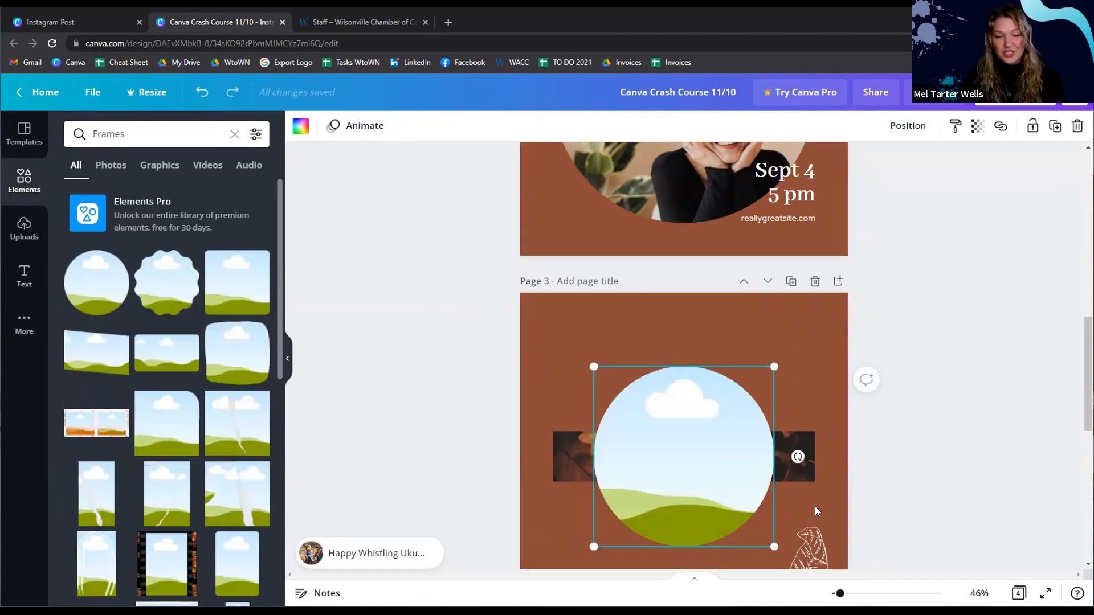
{"action": "scroll", "coordinate": [202, 330], "scroll_direction": "down", "scroll_amount": 7}
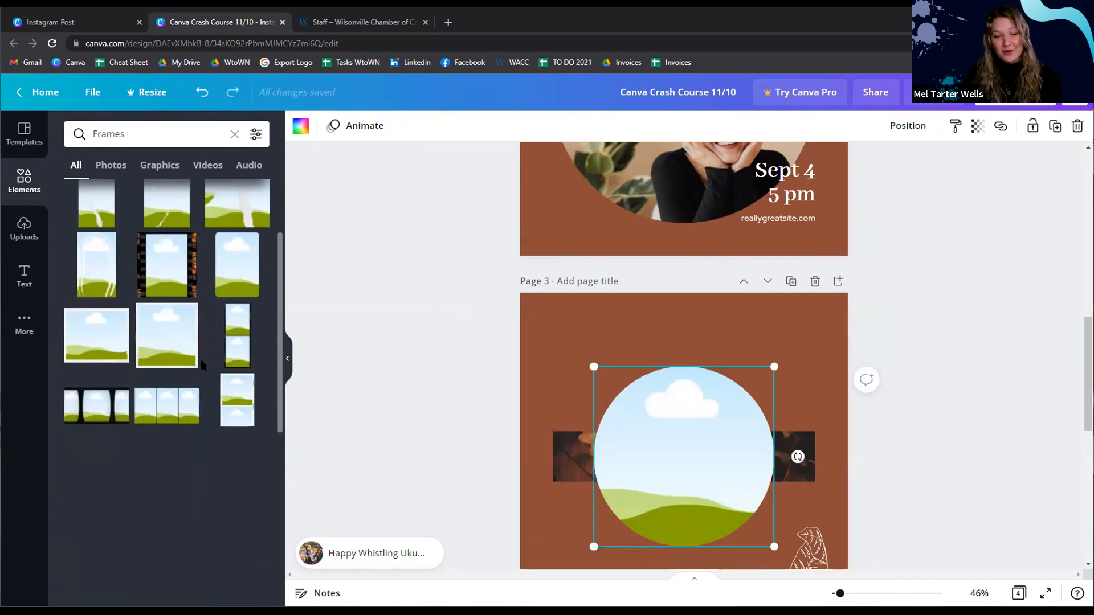
{"action": "scroll", "coordinate": [205, 342], "scroll_direction": "down", "scroll_amount": 5}
{"action": "scroll", "coordinate": [212, 361], "scroll_direction": "up", "scroll_amount": 15}
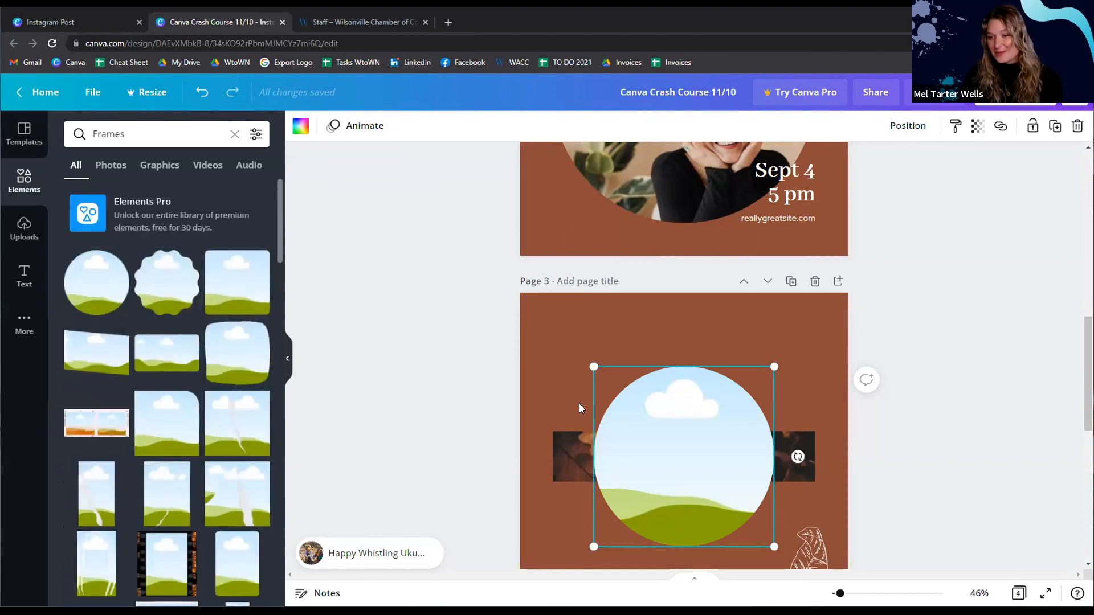
{"action": "left_click", "coordinate": [805, 441]}
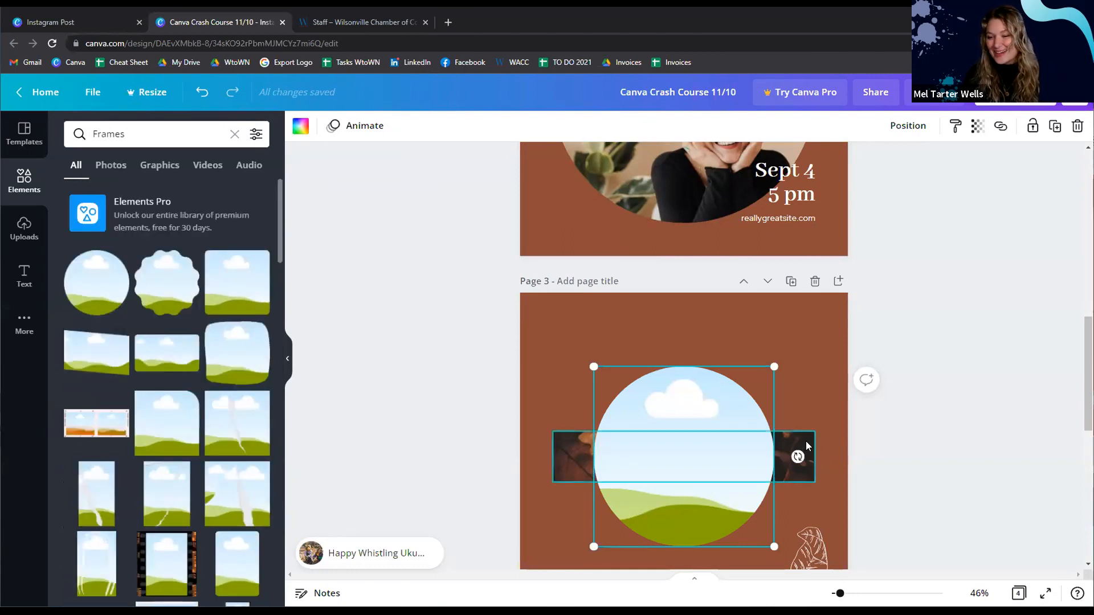
{"action": "left_click_drag", "start_coordinate": [806, 441], "coordinate": [812, 323]}
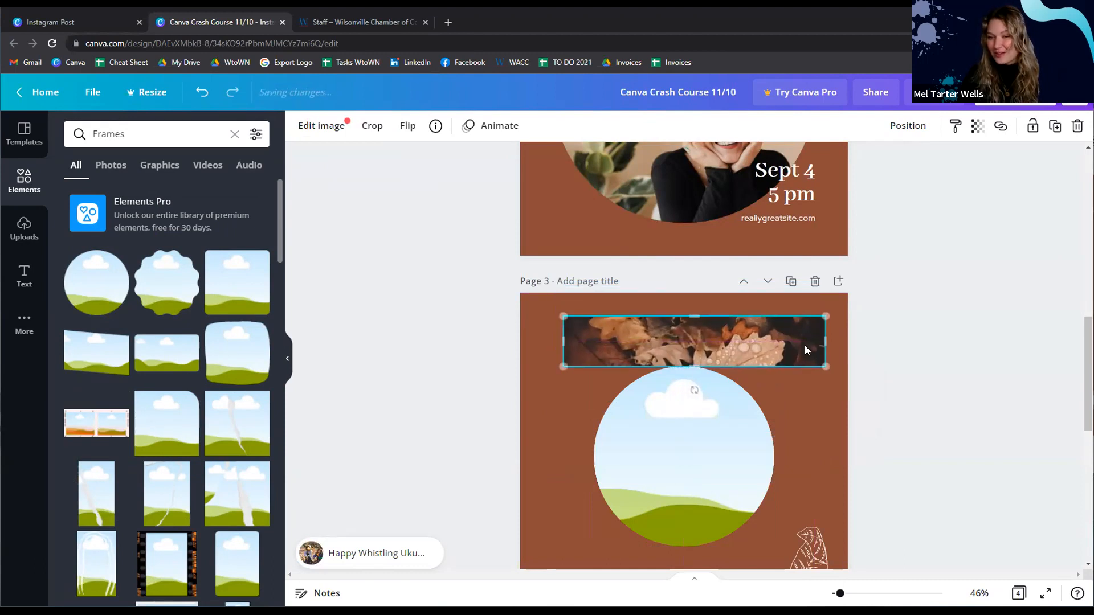
Try to fill the circular frame with the narrow leaf photo strip, and undo the placement
{"action": "left_click_drag", "start_coordinate": [734, 343], "coordinate": [792, 374]}
{"action": "double_click", "coordinate": [721, 403]}
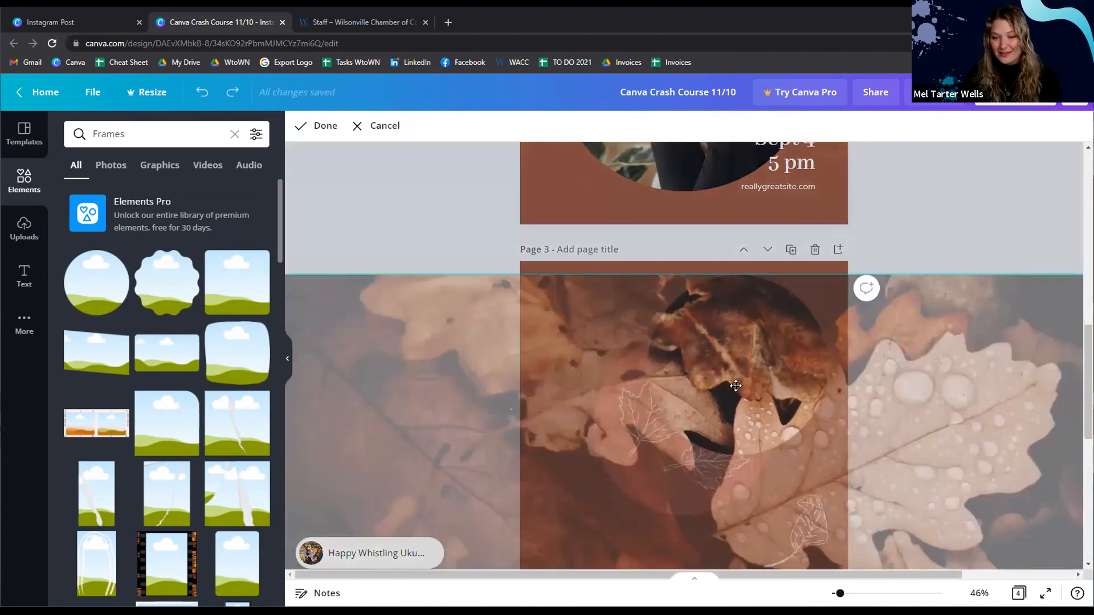
{"action": "scroll", "coordinate": [712, 393], "scroll_direction": "down", "scroll_amount": 4}
{"action": "scroll", "coordinate": [706, 377], "scroll_direction": "up", "scroll_amount": 4}
{"action": "left_click", "coordinate": [641, 357]}
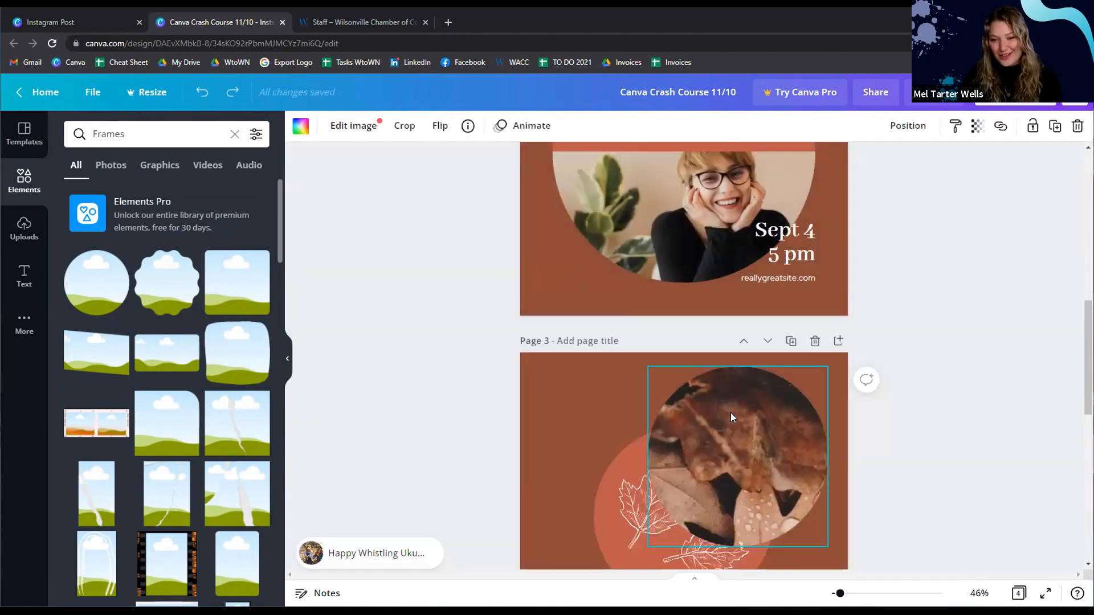
{"action": "key", "text": "ctrl+z"}
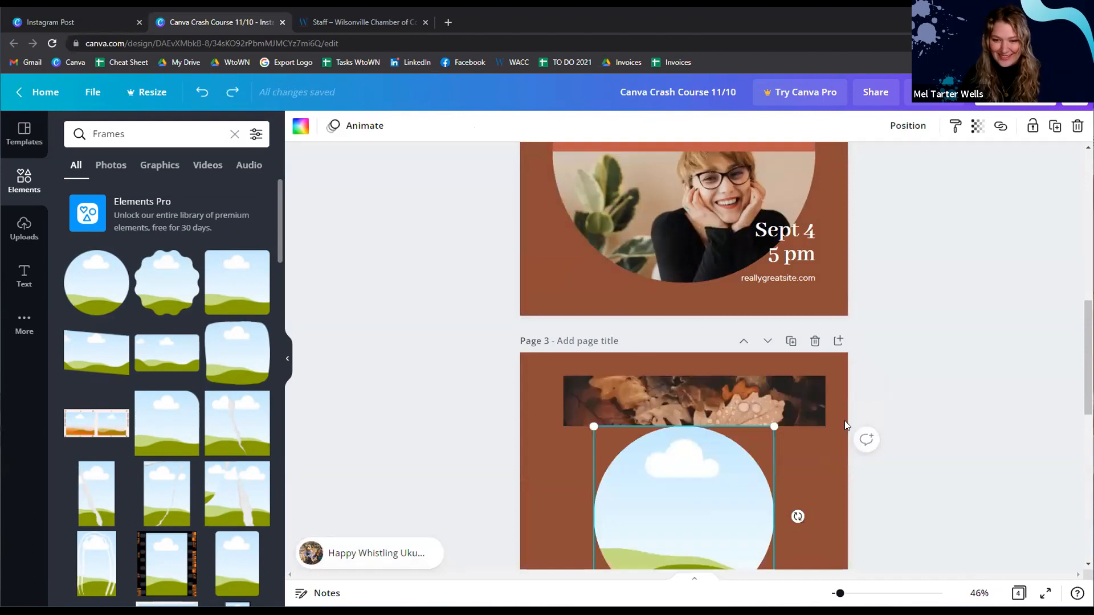
Extend the leaf photo's crop downward, place the photo in the circular frame, and position the frame at page 3's upper right
{"action": "left_click", "coordinate": [746, 406]}
{"action": "left_click_drag", "start_coordinate": [693, 421], "coordinate": [692, 556]}
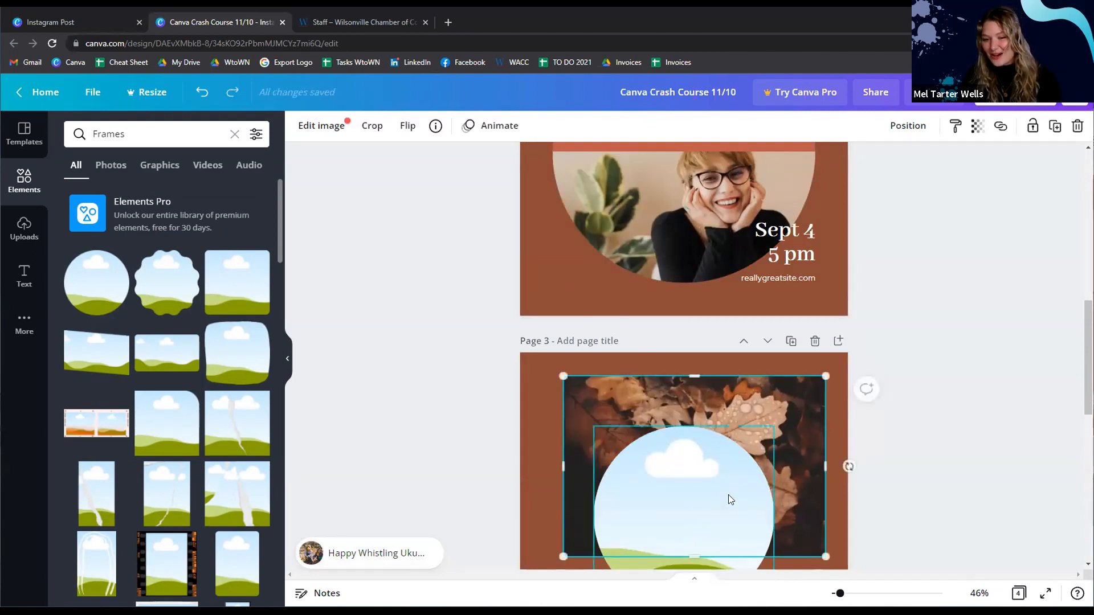
{"action": "left_click_drag", "start_coordinate": [716, 388], "coordinate": [728, 373]}
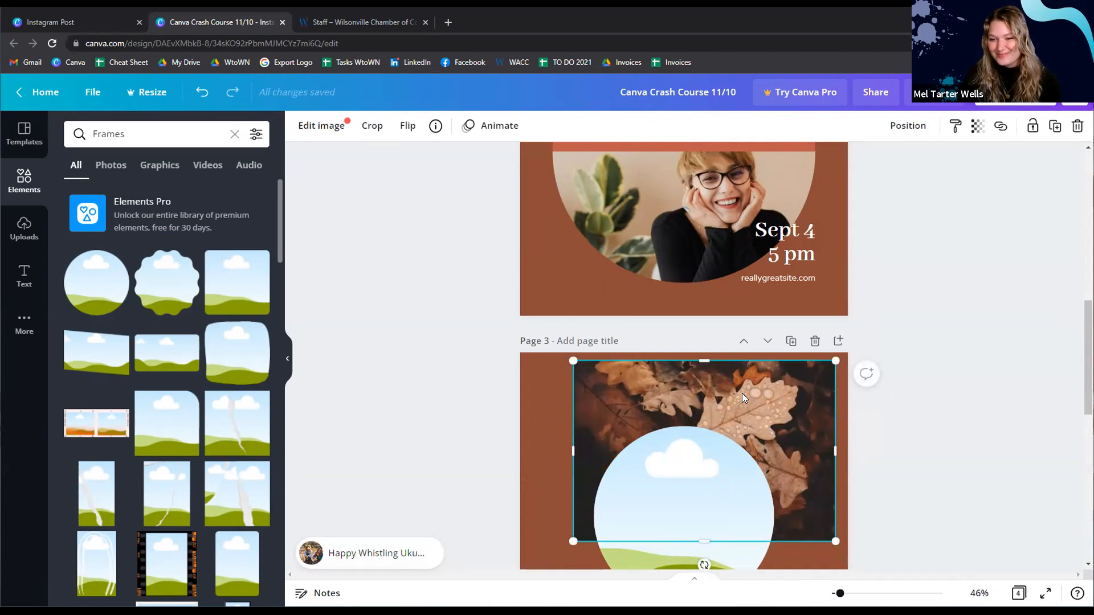
{"action": "left_click_drag", "start_coordinate": [742, 393], "coordinate": [753, 423]}
{"action": "left_click", "coordinate": [763, 391]}
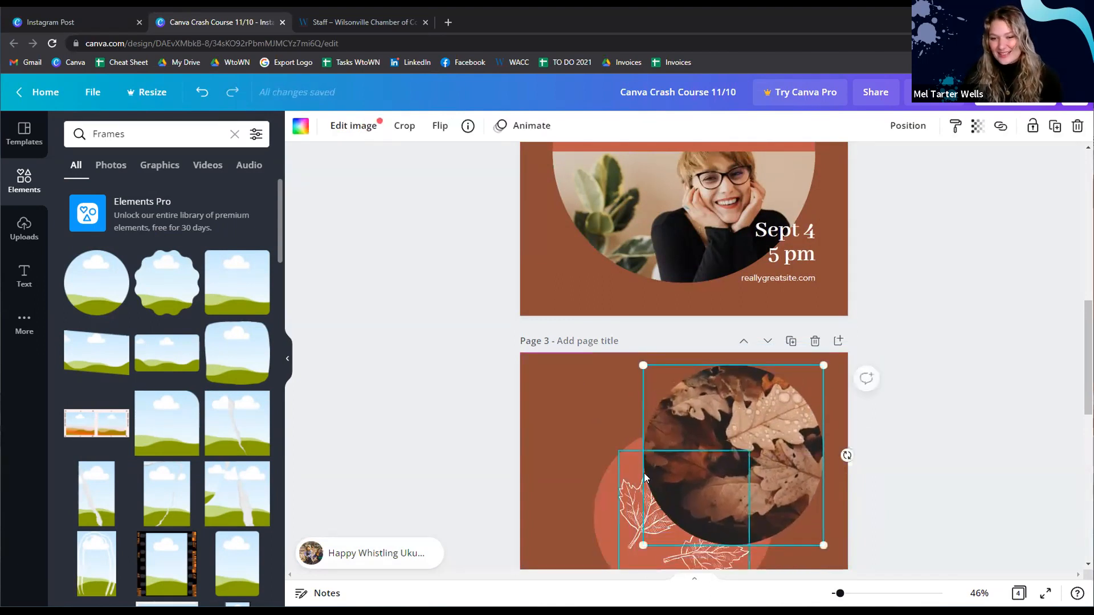
Send the framed leaf photo backward until it sits behind the leaf graphics and the coral circle
{"action": "left_click", "coordinate": [914, 128]}
{"action": "left_click", "coordinate": [853, 166]}
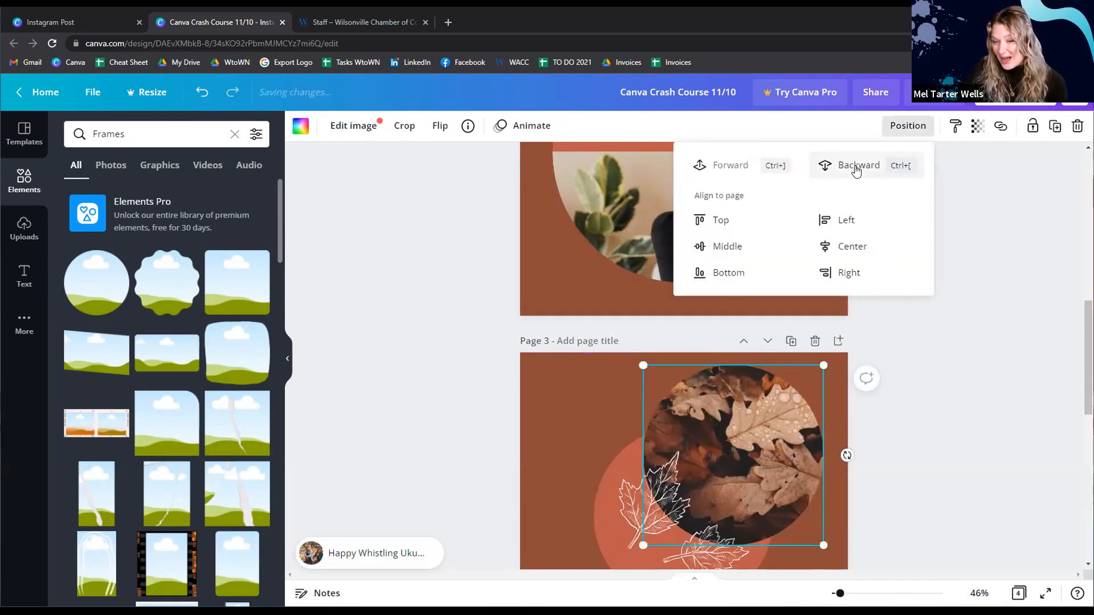
{"action": "left_click", "coordinate": [854, 165]}
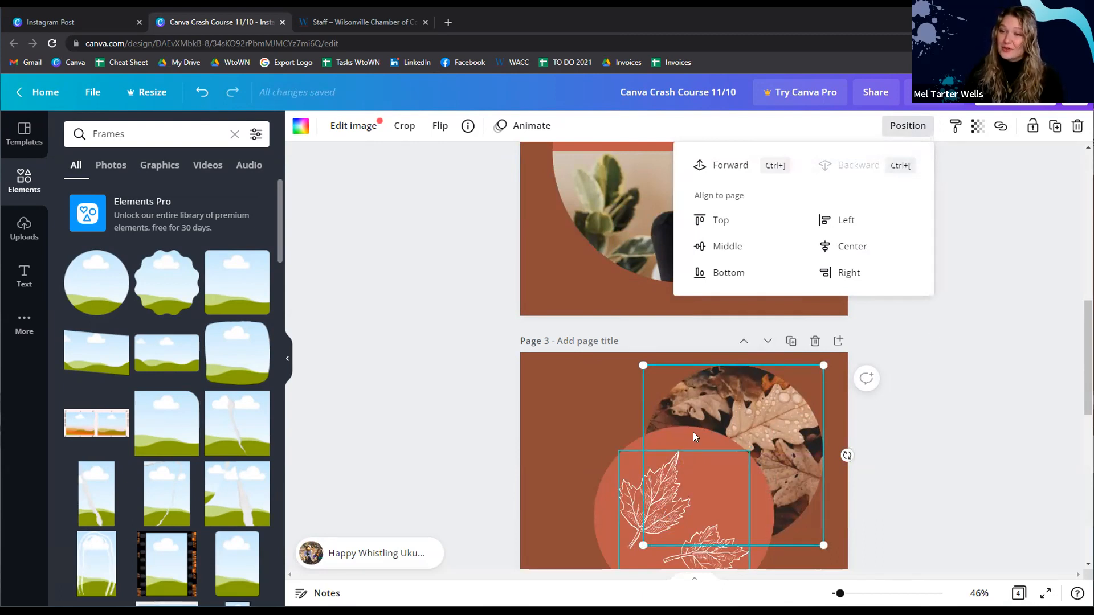
Try the flip options on the framed leaf photo and restore its original orientation
{"action": "left_click", "coordinate": [434, 127]}
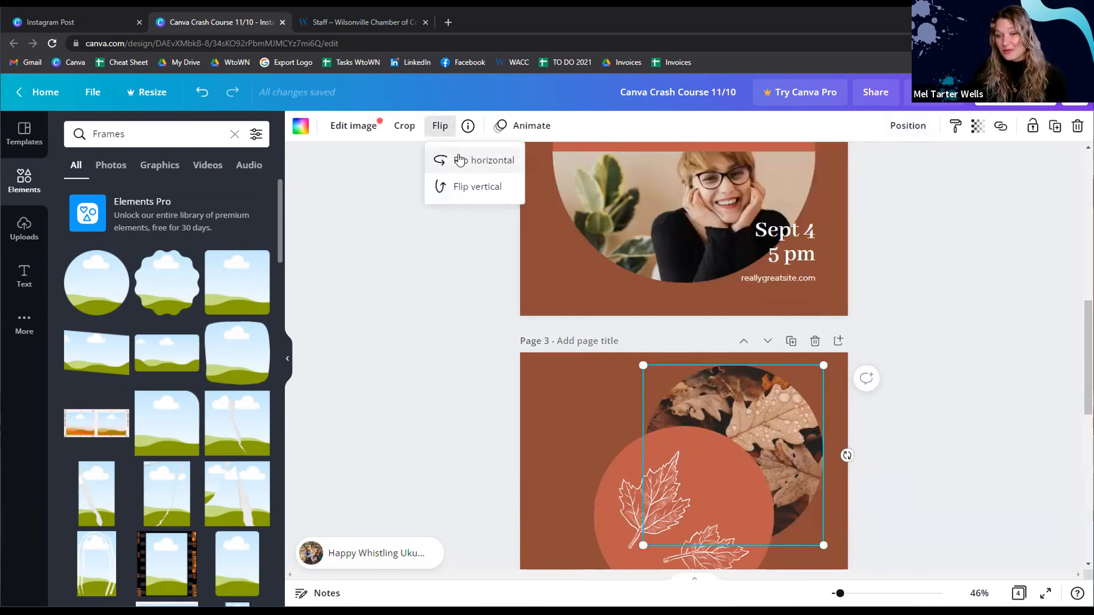
{"action": "left_click", "coordinate": [459, 160]}
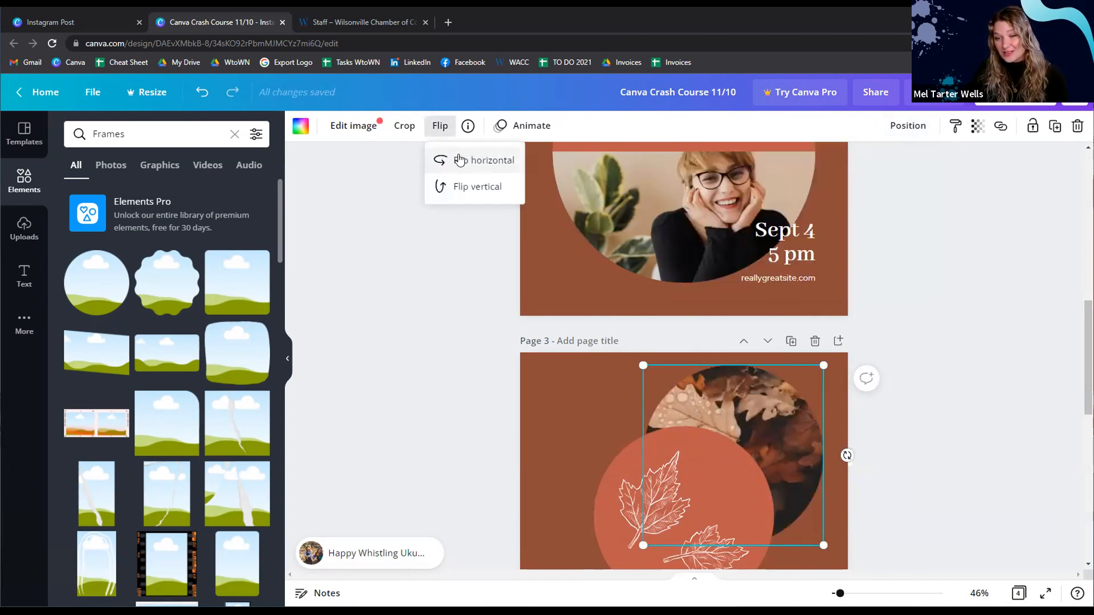
{"action": "left_click", "coordinate": [474, 197]}
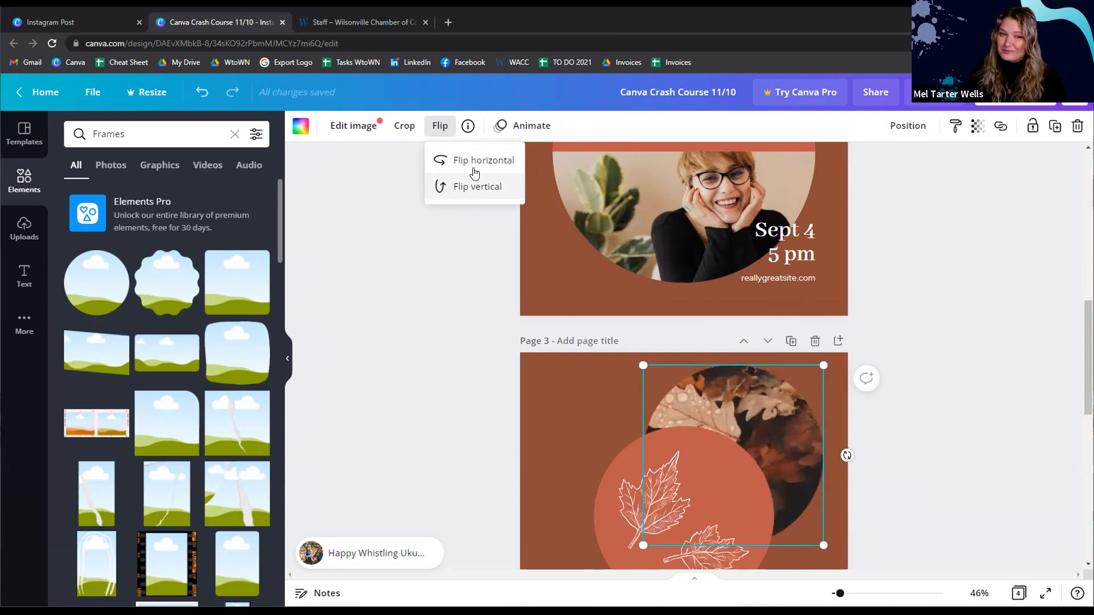
{"action": "left_click", "coordinate": [474, 171]}
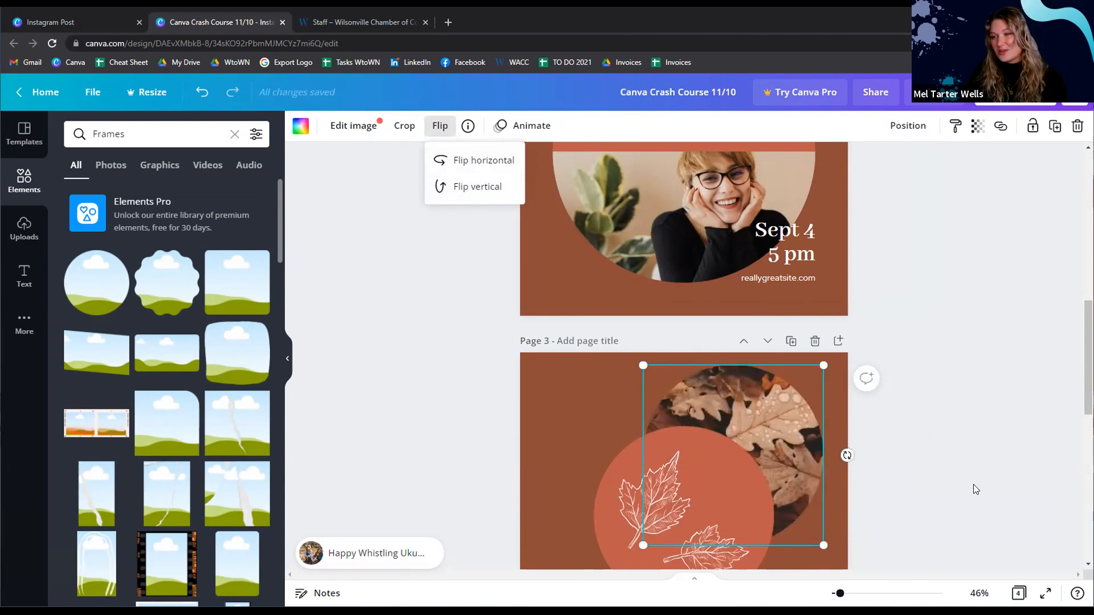
{"action": "left_click", "coordinate": [576, 391]}
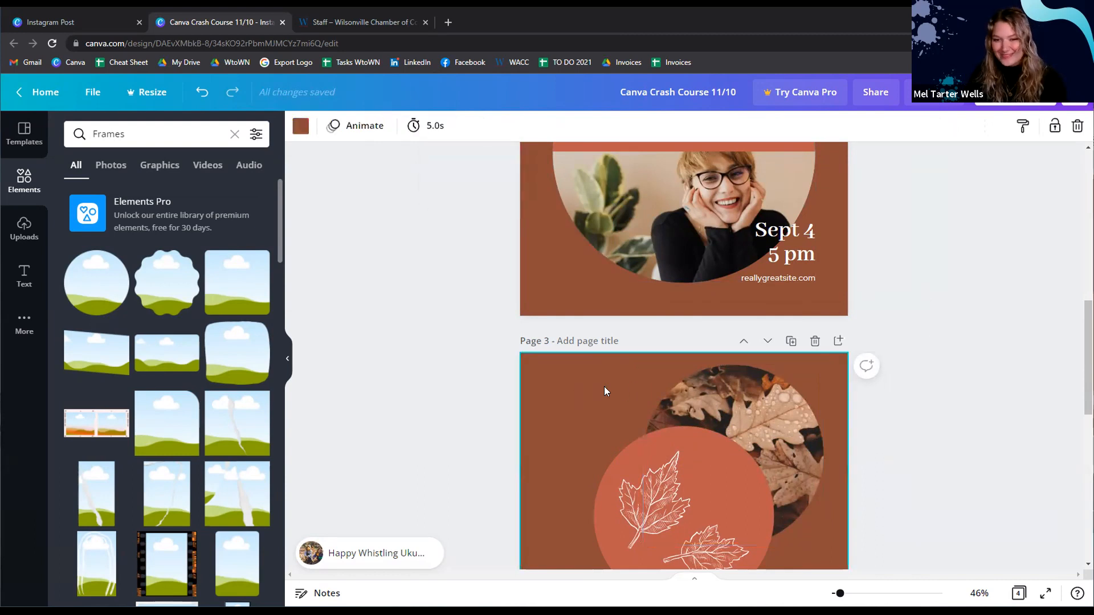
Add a two-column grid from the complete Grids collection as the backdrop of page 3
{"action": "scroll", "coordinate": [740, 399], "scroll_direction": "down", "scroll_amount": 2}
{"action": "left_click", "coordinate": [681, 467]}
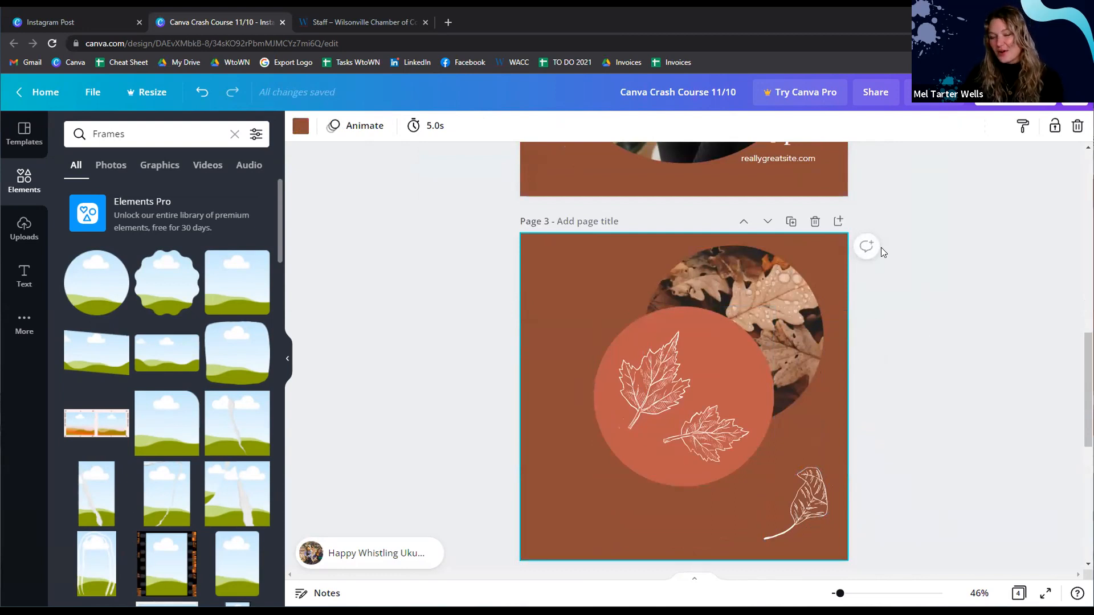
{"action": "left_click", "coordinate": [31, 198]}
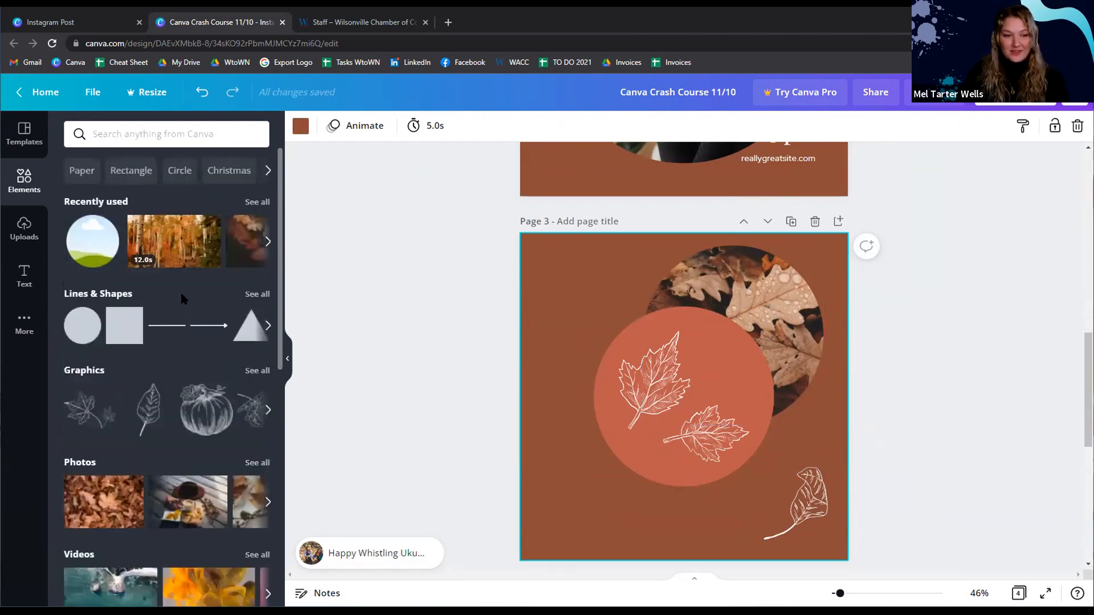
{"action": "scroll", "coordinate": [183, 299], "scroll_direction": "down", "scroll_amount": 8}
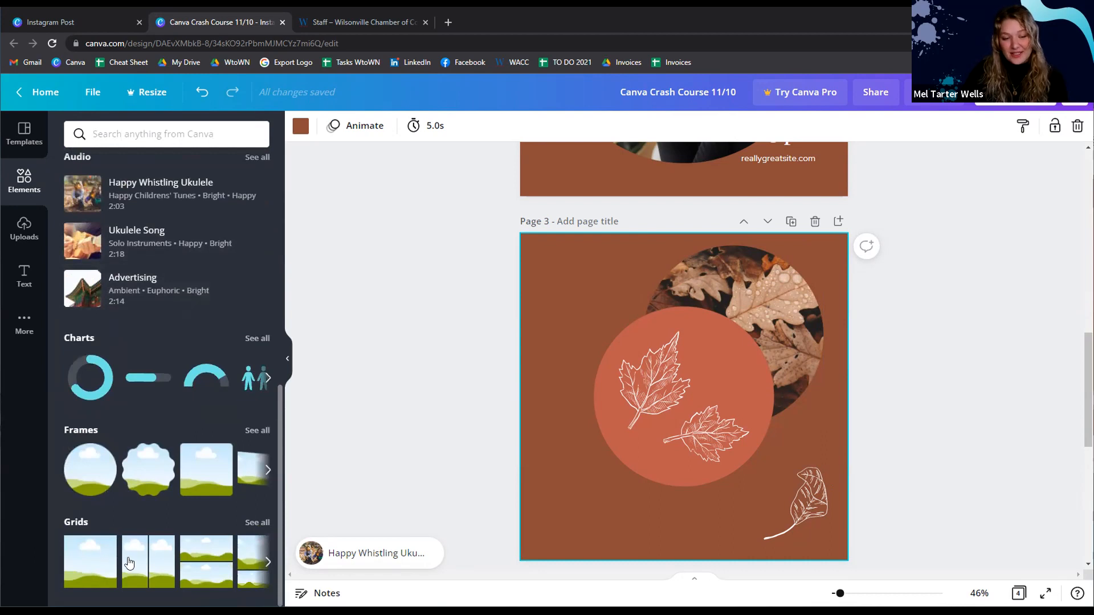
{"action": "left_click", "coordinate": [253, 523]}
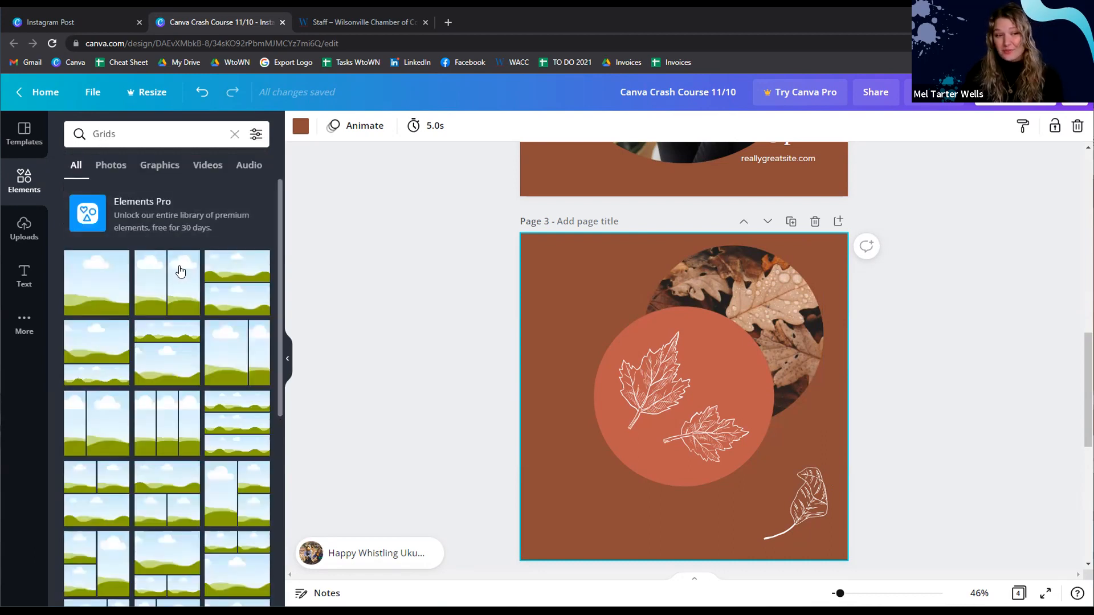
{"action": "left_click_drag", "start_coordinate": [179, 269], "coordinate": [705, 324]}
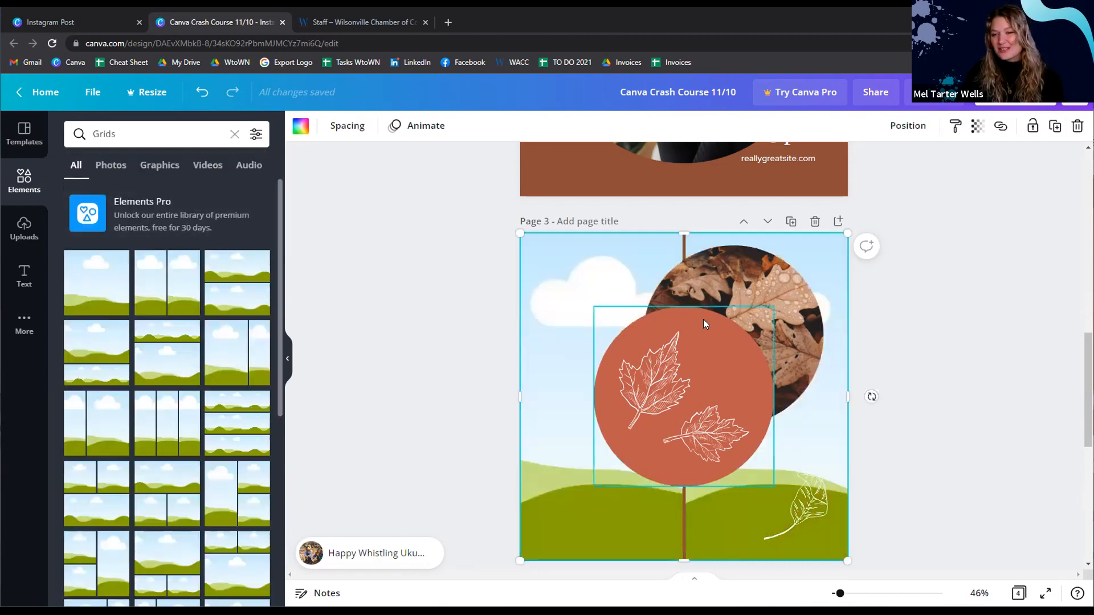
Fill the grid's left cell with the hat and coffee photo and its right cell with the golden fern photo
{"action": "left_click", "coordinate": [22, 185]}
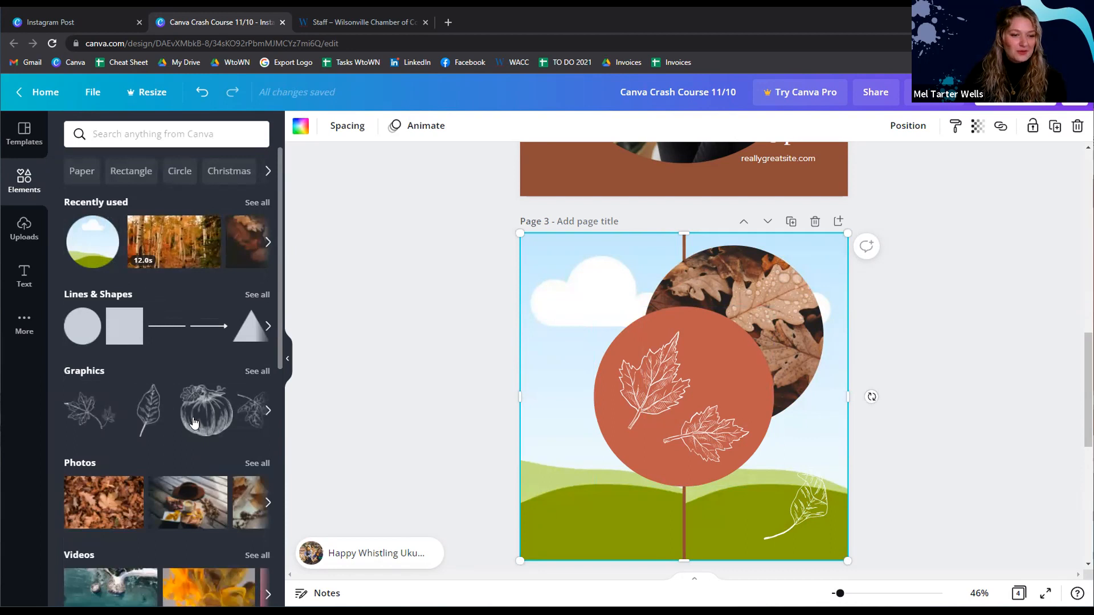
{"action": "scroll", "coordinate": [199, 399], "scroll_direction": "down", "scroll_amount": 2}
{"action": "left_click_drag", "start_coordinate": [205, 392], "coordinate": [558, 311]}
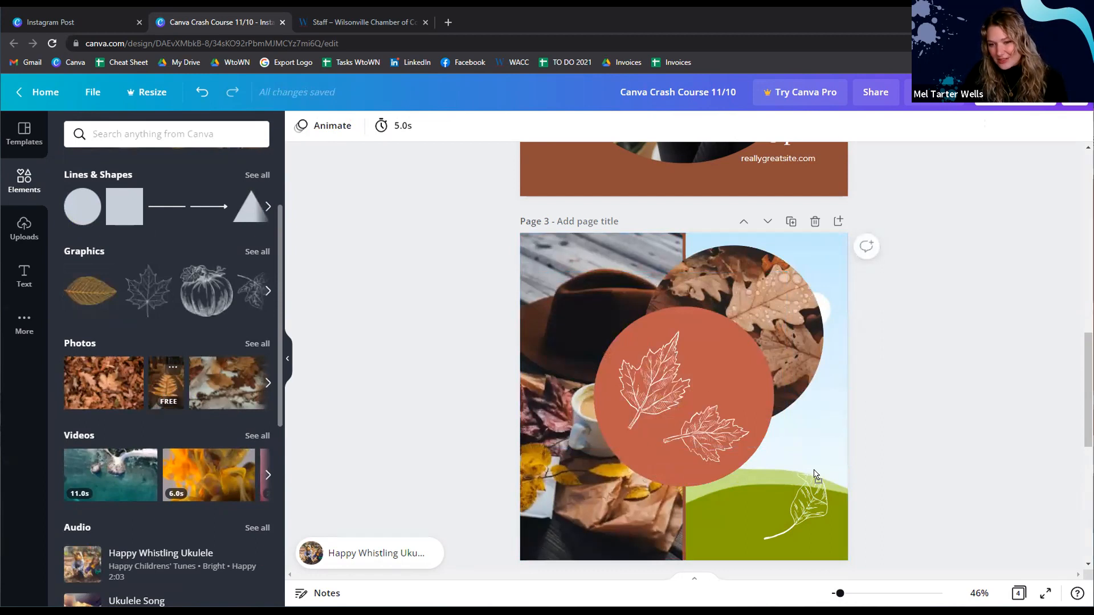
{"action": "left_click_drag", "start_coordinate": [793, 453], "coordinate": [793, 452]}
Shrink the photo grid and stretch it into a wide strip along the bottom of page 3
{"action": "left_click", "coordinate": [837, 264]}
{"action": "left_click_drag", "start_coordinate": [847, 233], "coordinate": [648, 466]}
{"action": "left_click_drag", "start_coordinate": [649, 514], "coordinate": [885, 503]}
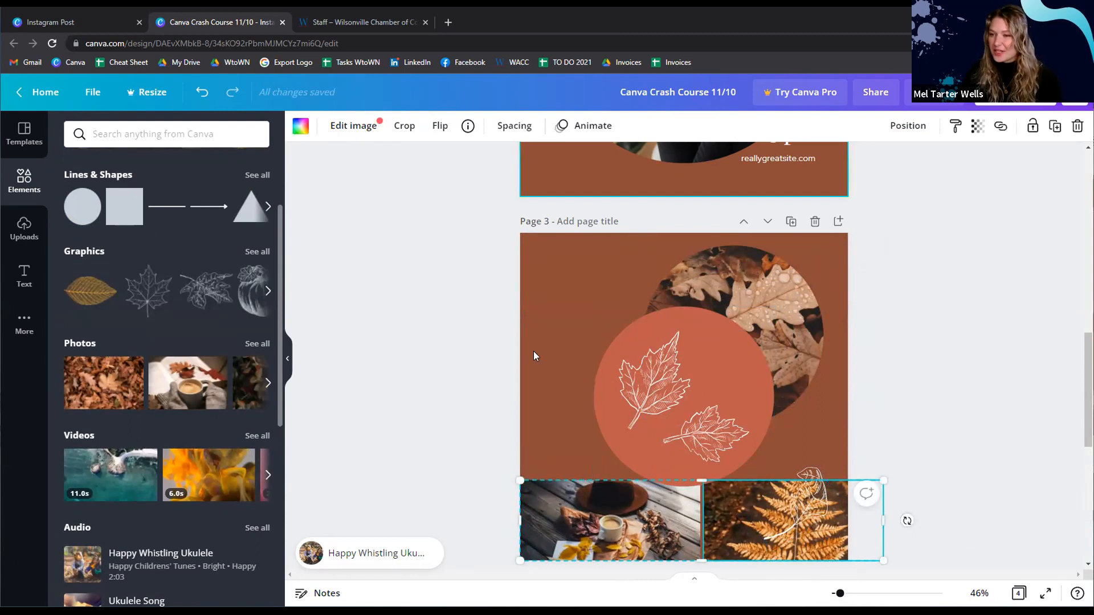
Browse the layouts in the complete Grids collection of the elements library
{"action": "left_click", "coordinate": [27, 192]}
{"action": "scroll", "coordinate": [256, 524], "scroll_direction": "down", "scroll_amount": 9}
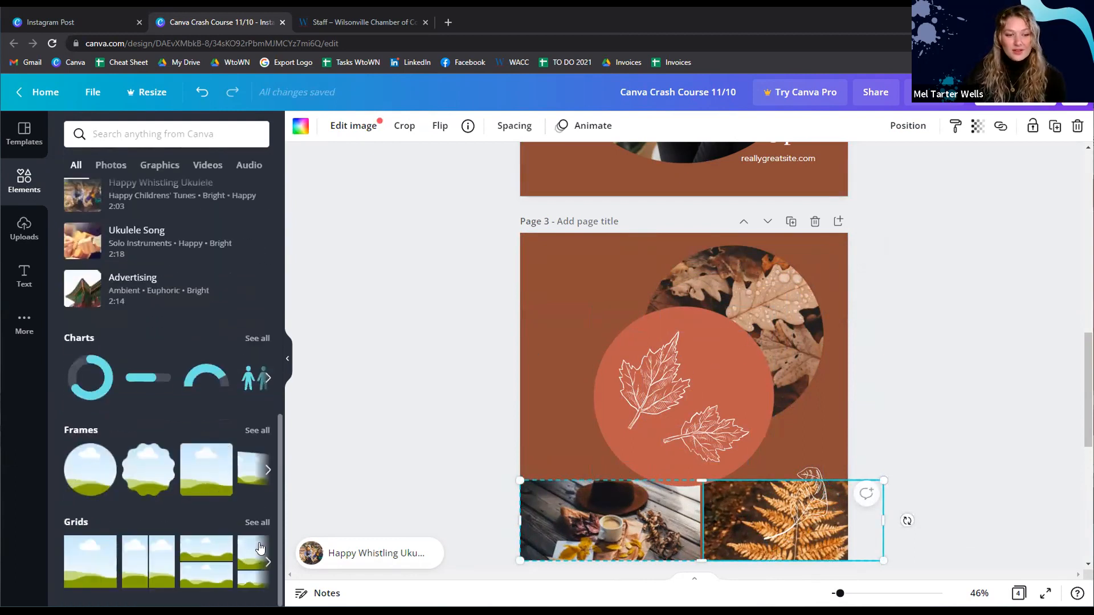
{"action": "left_click", "coordinate": [256, 525]}
{"action": "scroll", "coordinate": [135, 302], "scroll_direction": "down", "scroll_amount": 2}
{"action": "scroll", "coordinate": [135, 301], "scroll_direction": "down", "scroll_amount": 5}
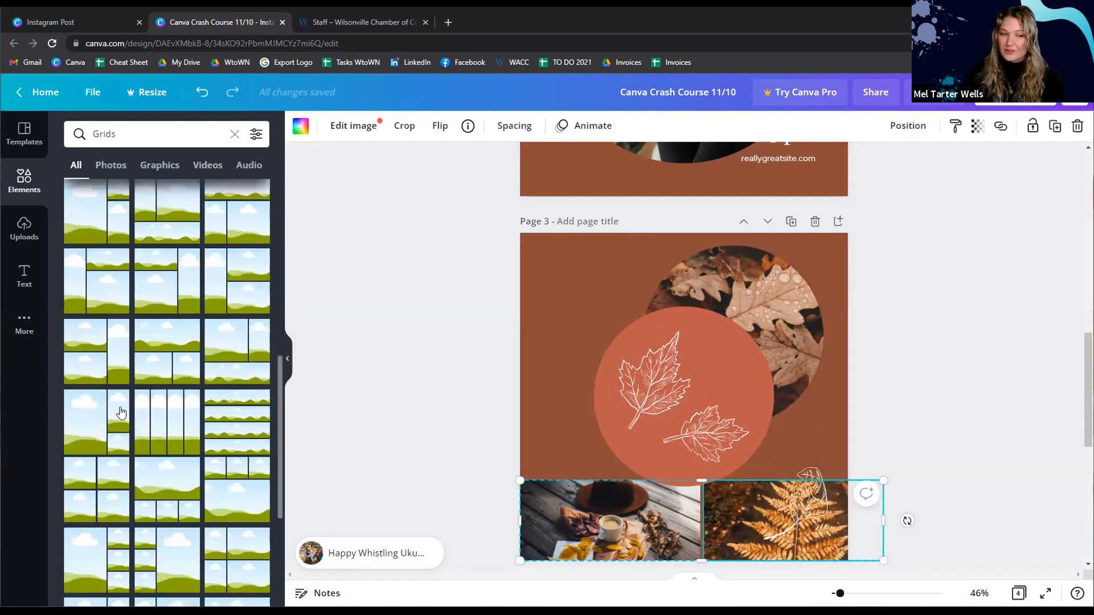
{"action": "scroll", "coordinate": [162, 339], "scroll_direction": "down", "scroll_amount": 5}
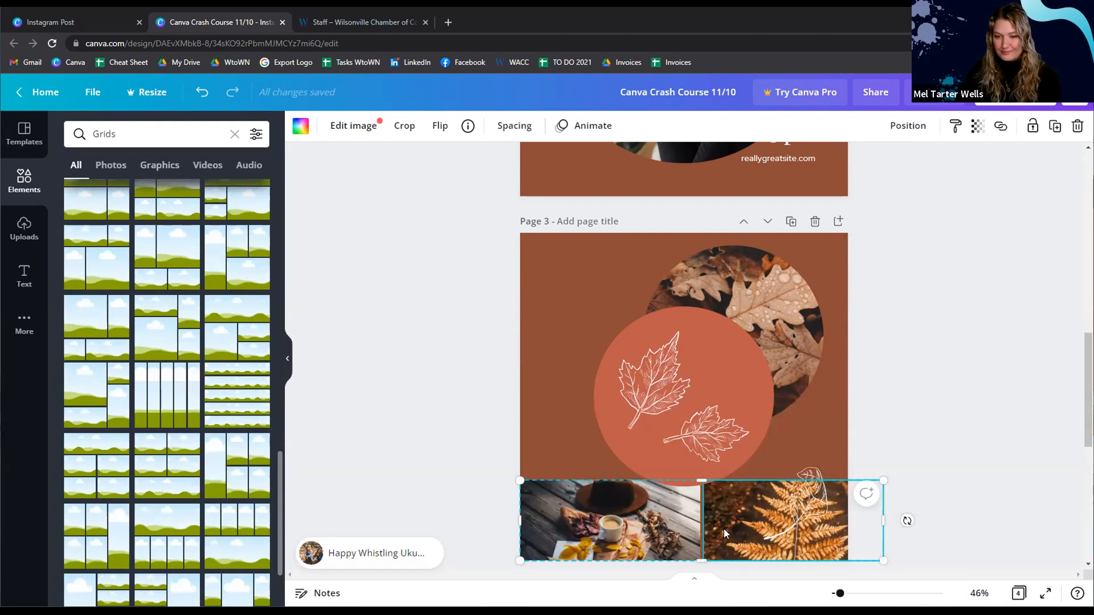
Clear both photos from the grid strip and delete the empty grid from page 3
{"action": "key", "text": "Delete"}
{"action": "left_click", "coordinate": [641, 531]}
{"action": "key", "text": "Delete"}
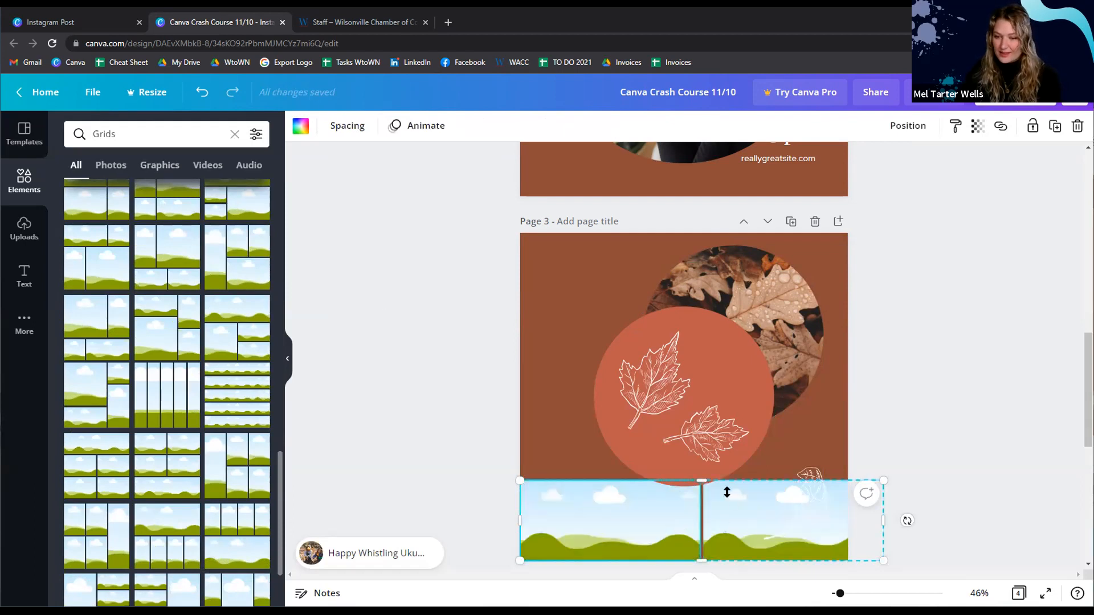
{"action": "key", "text": "Delete"}
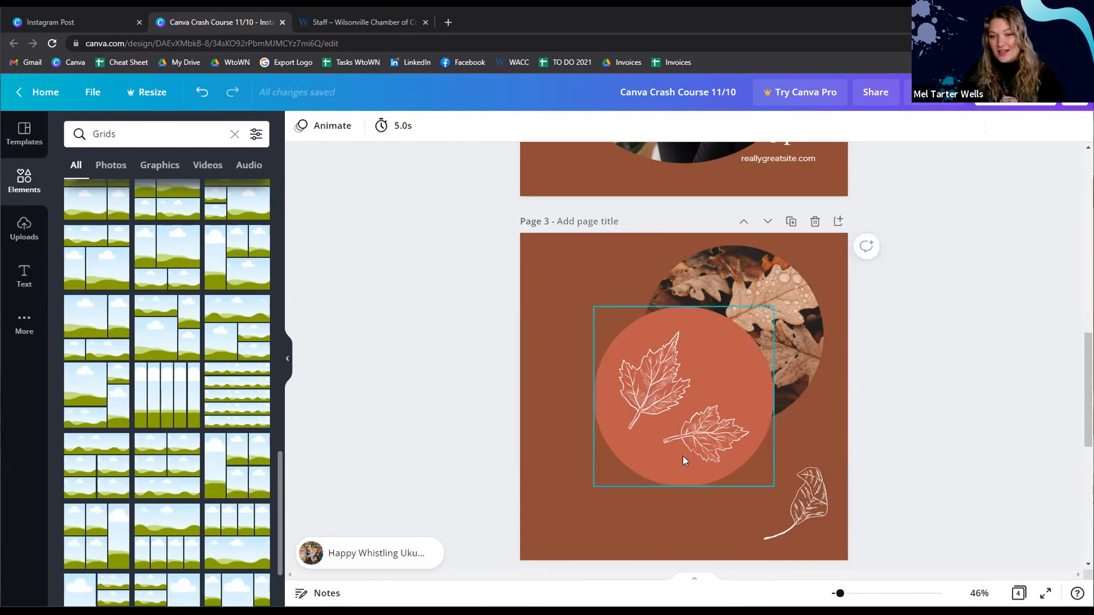
{"action": "left_click", "coordinate": [607, 499]}
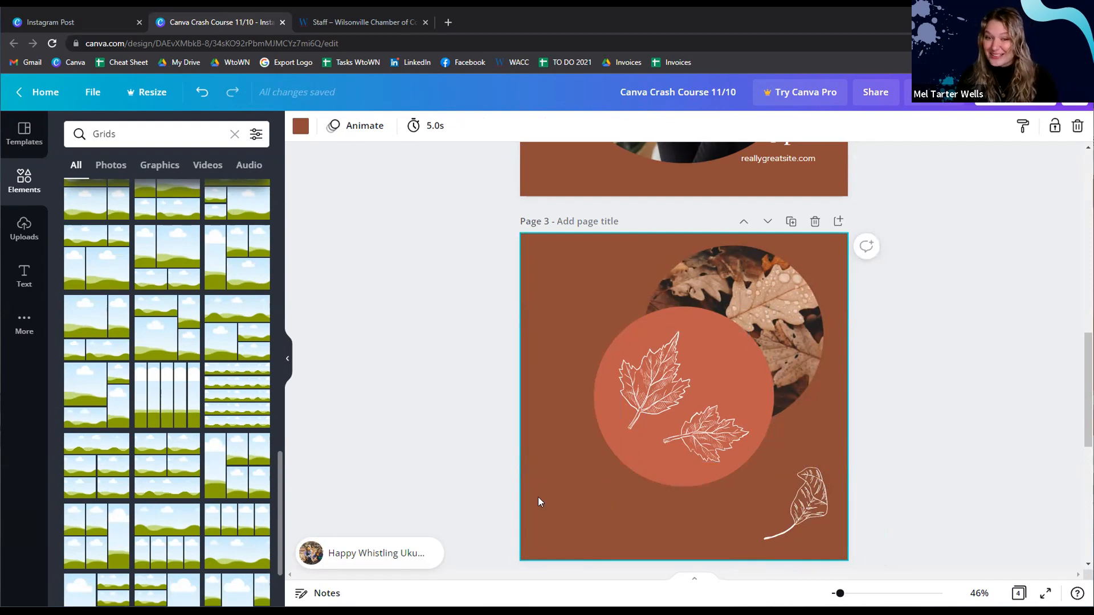
{"action": "left_click", "coordinate": [677, 432]}
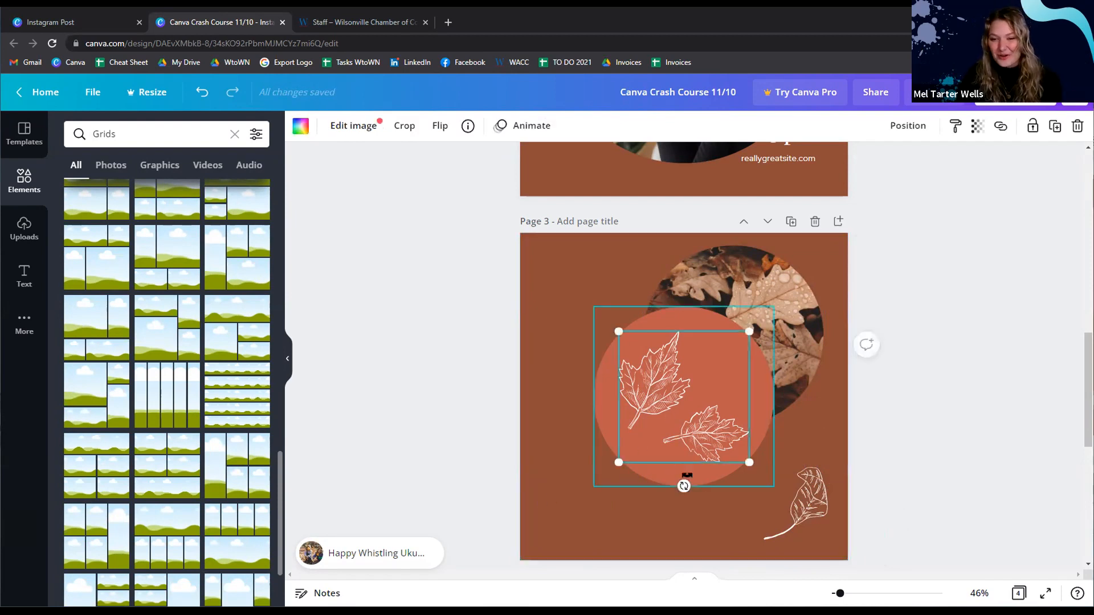
{"action": "left_click", "coordinate": [572, 260]}
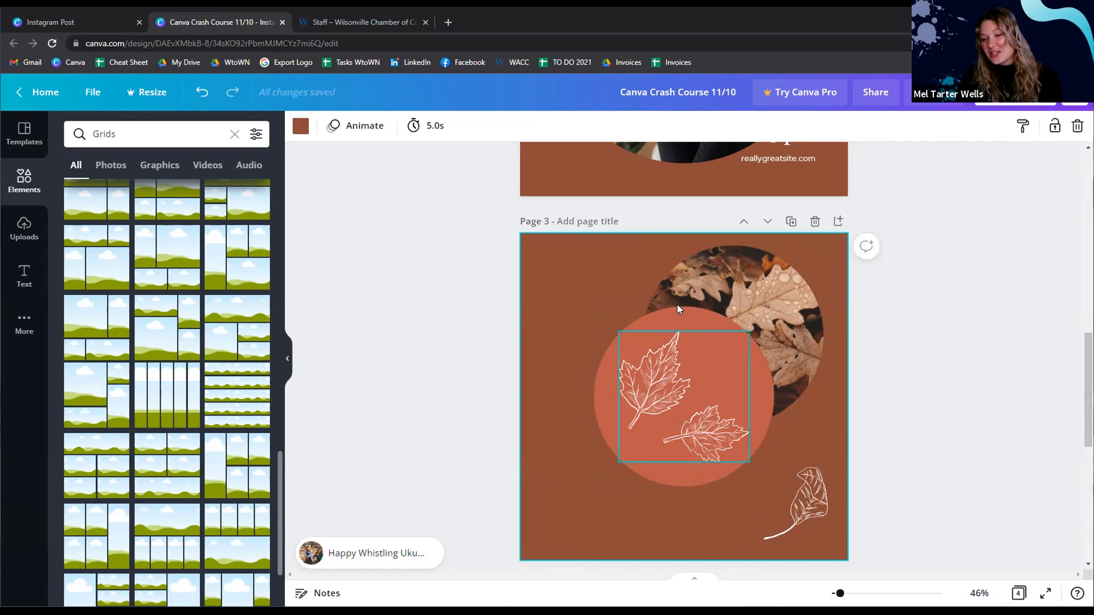
{"action": "left_click", "coordinate": [711, 414]}
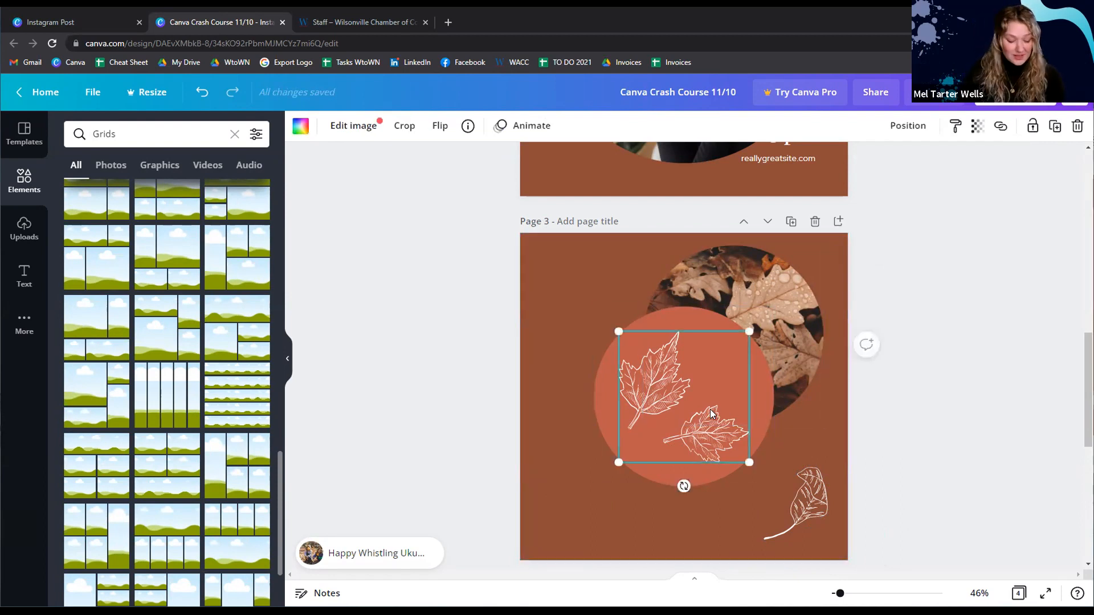
Move the orange circle and its pair of leaf outlines together so they overlap the round leaf photo beside its left edge
{"action": "left_click", "coordinate": [597, 396], "text": "shift"}
{"action": "left_click_drag", "start_coordinate": [664, 404], "coordinate": [658, 352]}
{"action": "left_click", "coordinate": [704, 460]}
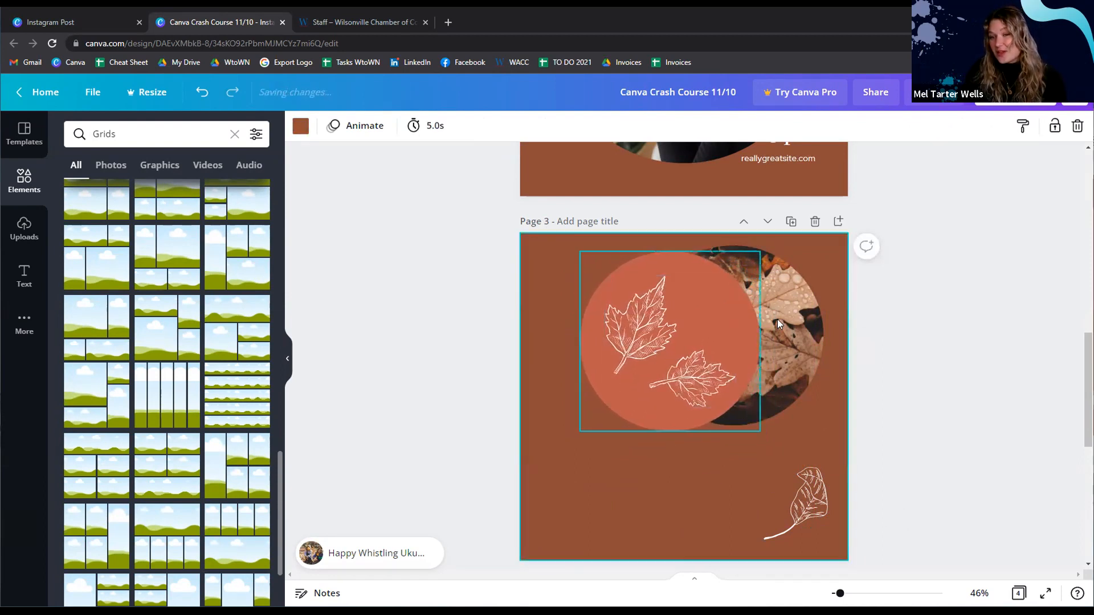
Group the round leaf photo with the orange circle on page 3
{"action": "left_click", "coordinate": [802, 283]}
{"action": "left_click", "coordinate": [635, 269], "text": "shift"}
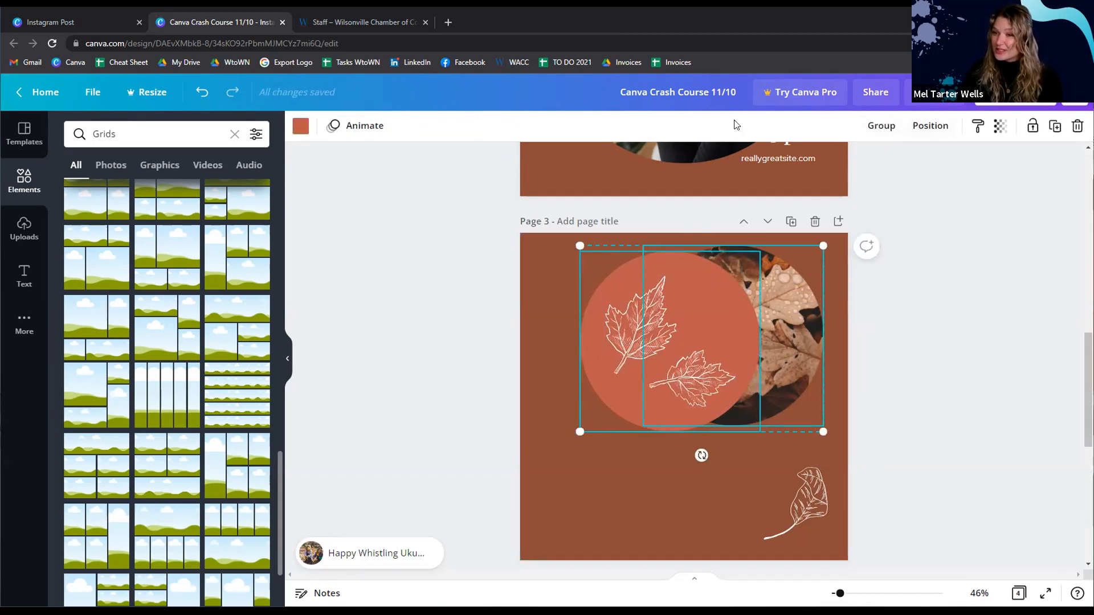
{"action": "left_click", "coordinate": [880, 127]}
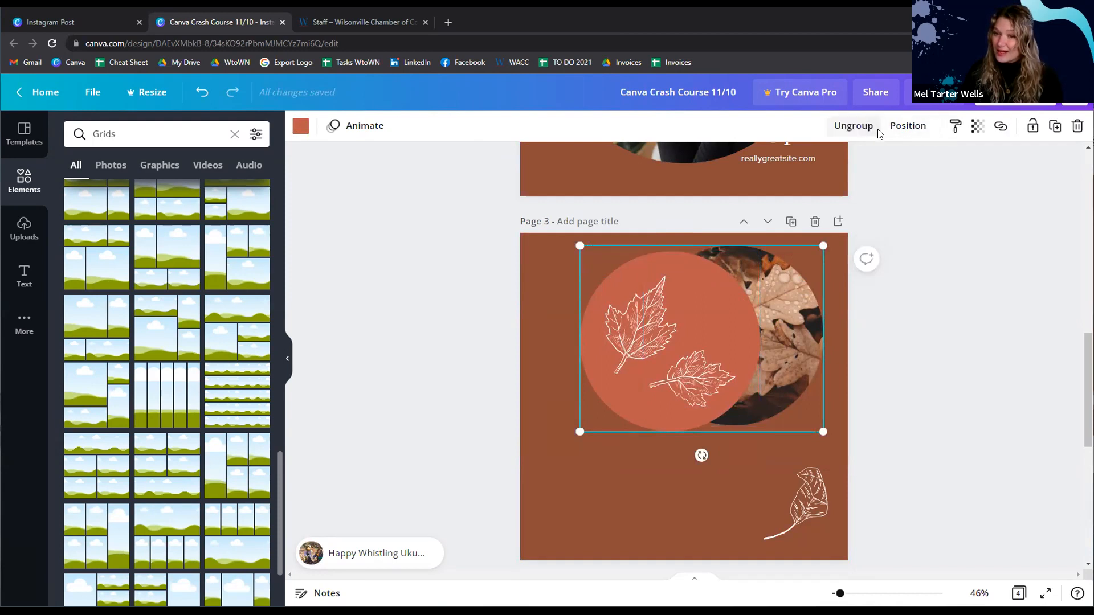
Shrink the grouped circle and leaf photo and place the group near page 3's upper right corner
{"action": "left_click_drag", "start_coordinate": [582, 435], "coordinate": [708, 381]}
{"action": "mouse_move", "coordinate": [753, 316]}
{"action": "left_mouse_down"}
{"action": "mouse_move", "coordinate": [753, 416]}
{"action": "mouse_move", "coordinate": [736, 266]}
{"action": "mouse_move", "coordinate": [771, 322]}
{"action": "mouse_move", "coordinate": [752, 298]}
{"action": "mouse_move", "coordinate": [762, 300]}
{"action": "mouse_move", "coordinate": [745, 304]}
{"action": "mouse_move", "coordinate": [728, 283]}
{"action": "mouse_move", "coordinate": [699, 296]}
{"action": "left_mouse_up"}
{"action": "right_click", "coordinate": [743, 299]}
{"action": "left_click", "coordinate": [728, 282]}
{"action": "left_click", "coordinate": [786, 319]}
{"action": "mouse_move", "coordinate": [787, 320]}
{"action": "left_mouse_down"}
{"action": "mouse_move", "coordinate": [807, 327]}
{"action": "mouse_move", "coordinate": [791, 325]}
{"action": "left_mouse_up"}
{"action": "left_click", "coordinate": [761, 423]}
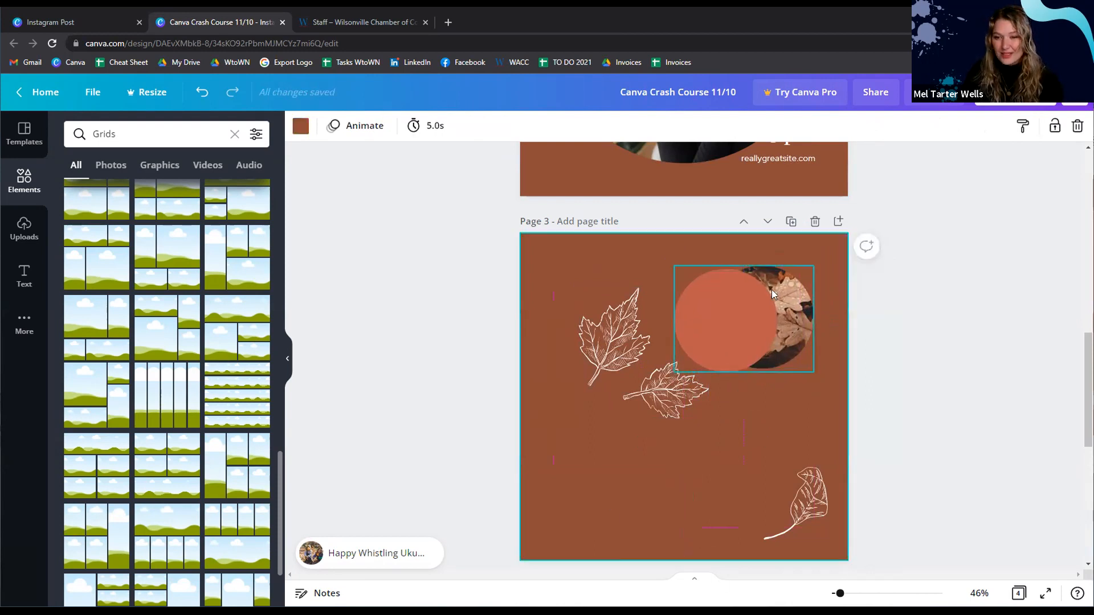
Move the pair of leaf outlines over the grouped circles and rotate the single leaf near page 3's lower right corner
{"action": "left_click_drag", "start_coordinate": [612, 356], "coordinate": [673, 322]}
{"action": "left_click", "coordinate": [812, 504]}
{"action": "mouse_move", "coordinate": [796, 557]}
{"action": "left_mouse_down"}
{"action": "mouse_move", "coordinate": [734, 547]}
{"action": "mouse_move", "coordinate": [732, 537]}
{"action": "left_mouse_up"}
{"action": "left_click", "coordinate": [699, 445]}
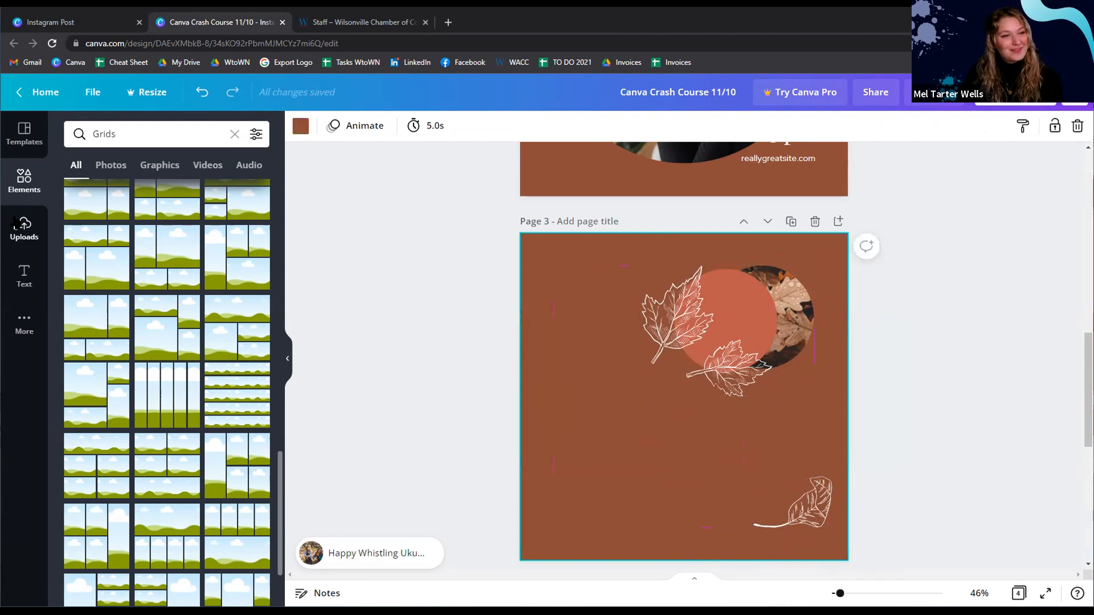
Switch to the Wilsonville chamber's staff page in the browser and copy the CEO's portrait photo
{"action": "left_click", "coordinate": [23, 278]}
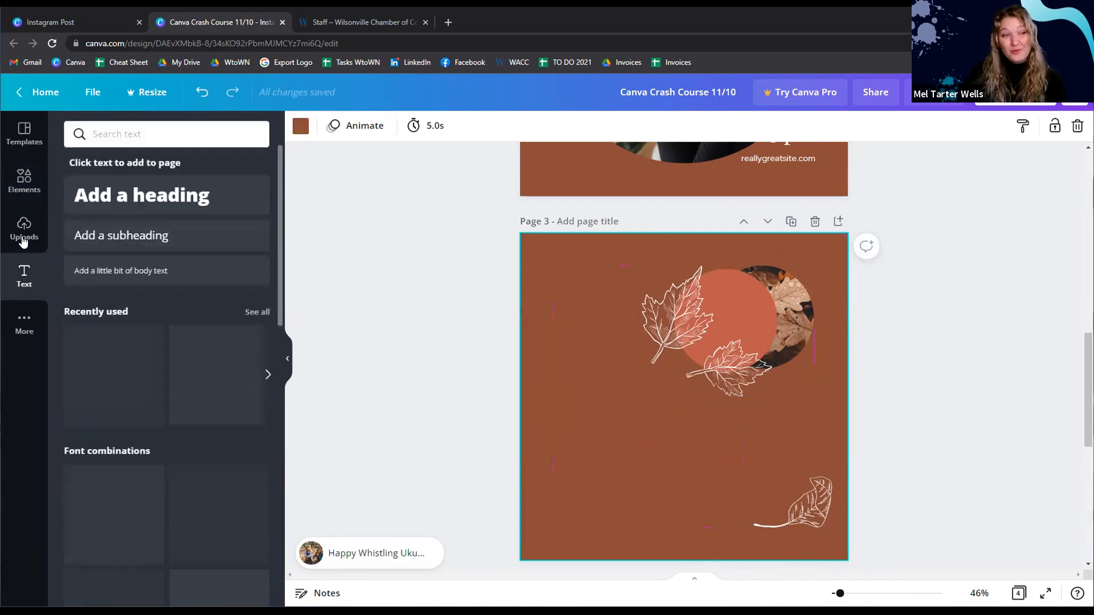
{"action": "left_click", "coordinate": [24, 231]}
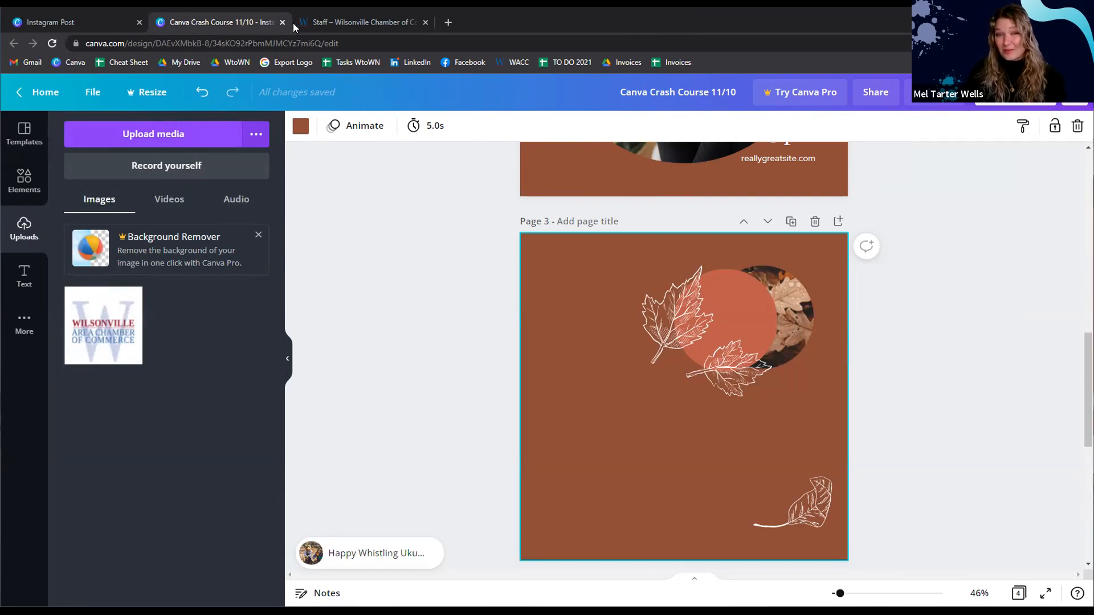
{"action": "left_click", "coordinate": [339, 23]}
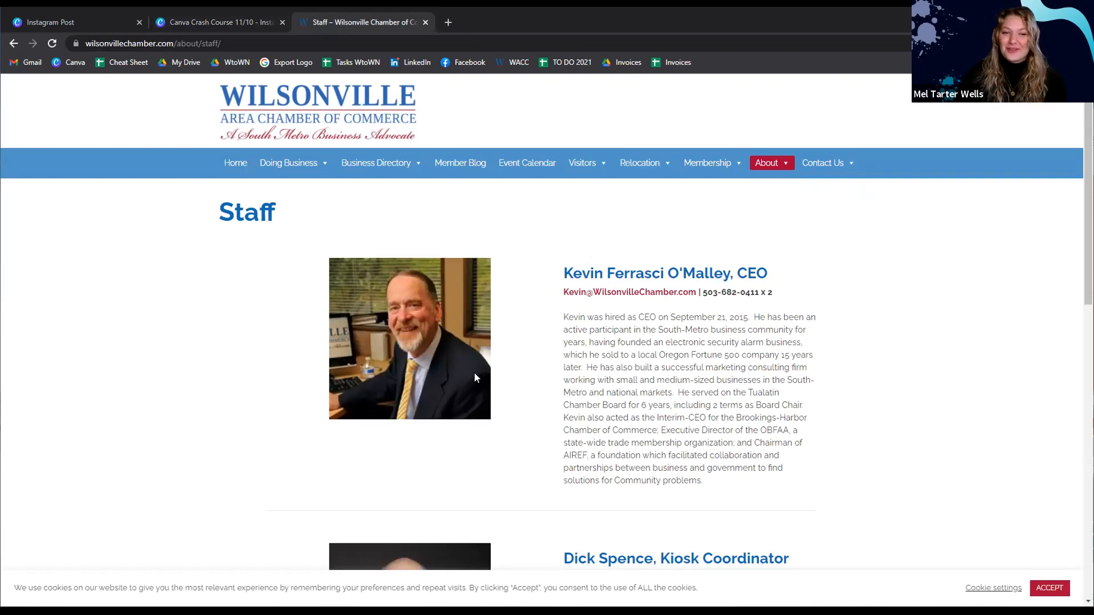
{"action": "right_click", "coordinate": [400, 295]}
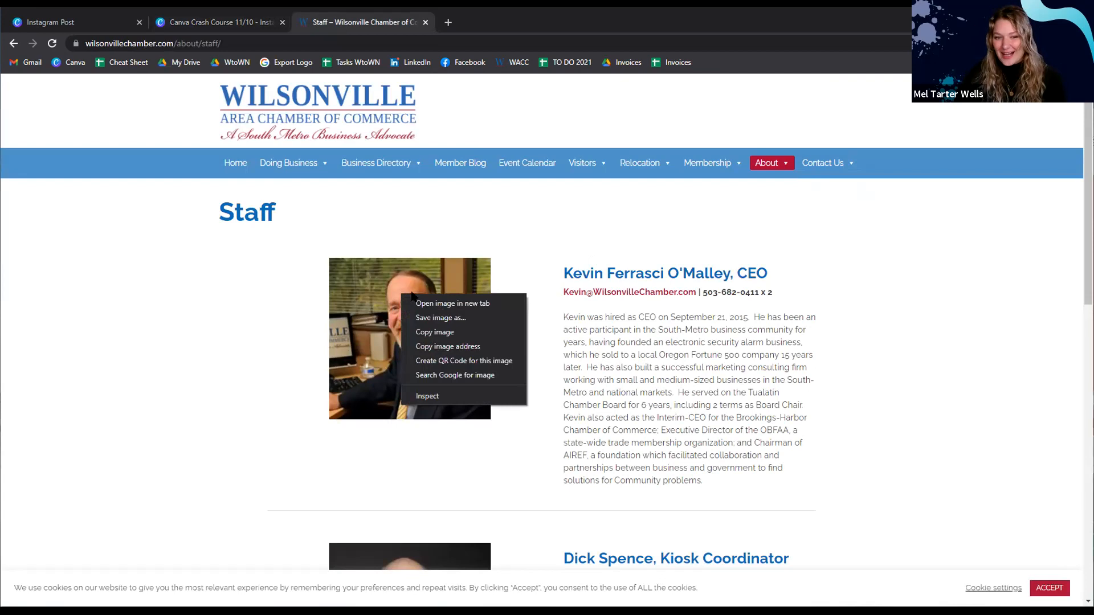
{"action": "left_click", "coordinate": [452, 334]}
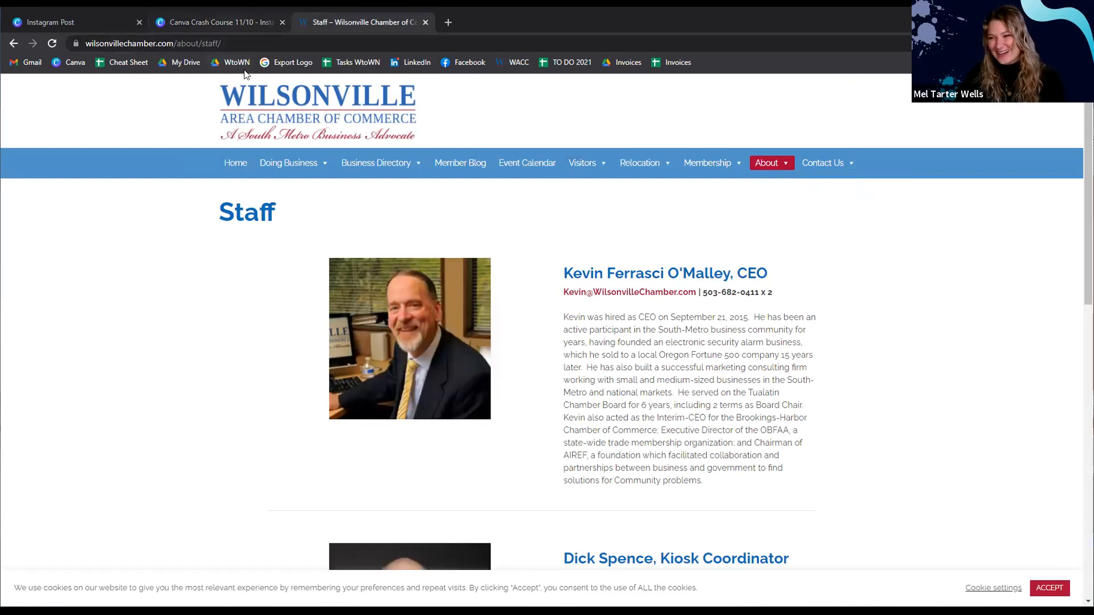
Return to the Canva design and paste the copied portrait onto page 3, allowing the site clipboard access
{"action": "left_click", "coordinate": [198, 18]}
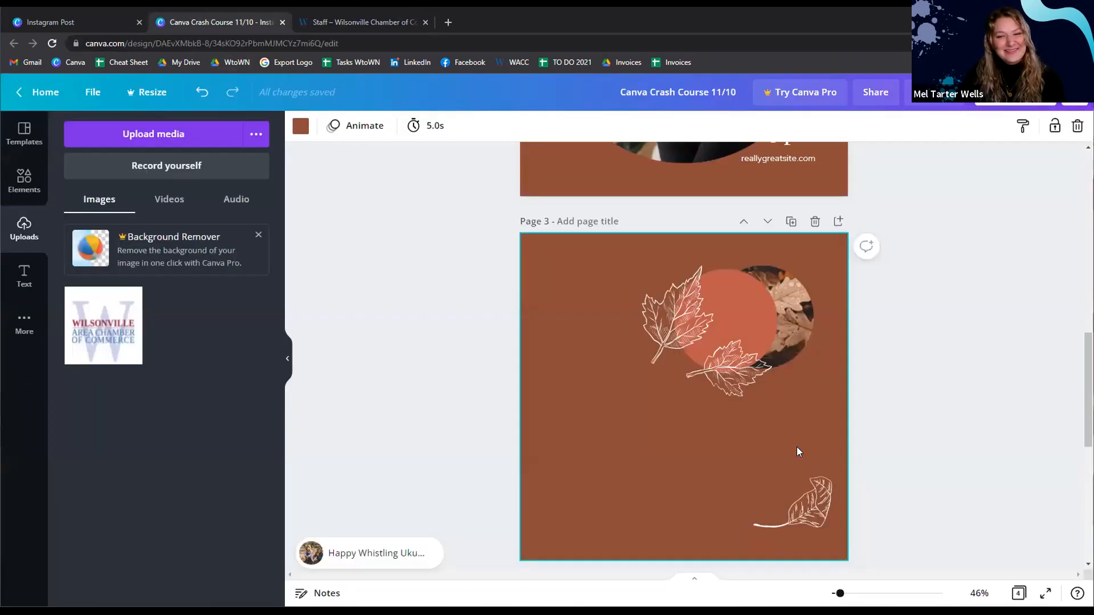
{"action": "right_click", "coordinate": [588, 354]}
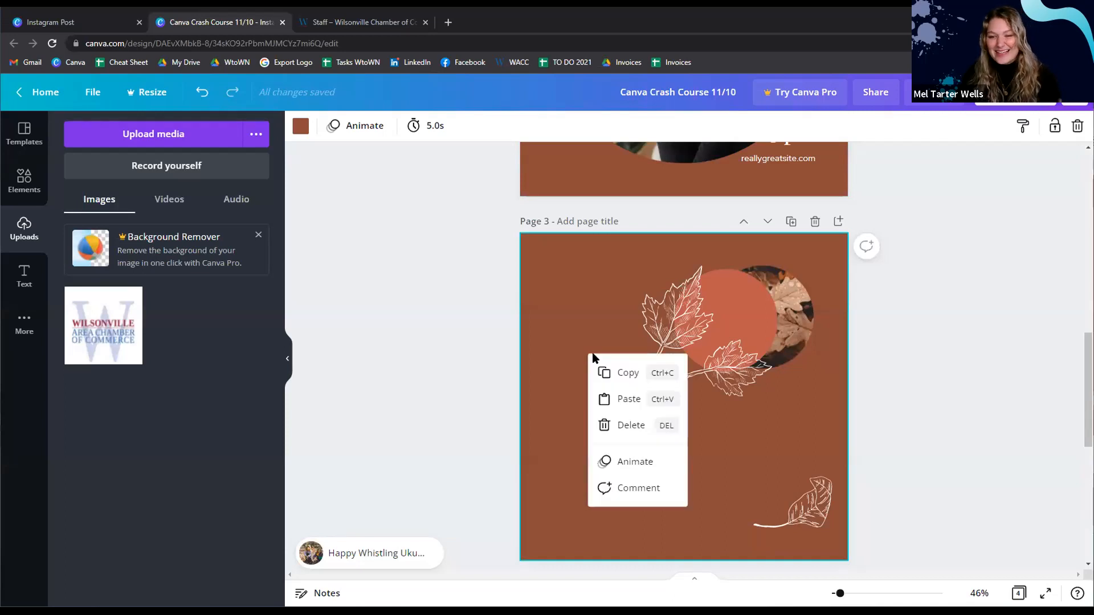
{"action": "left_click", "coordinate": [626, 398]}
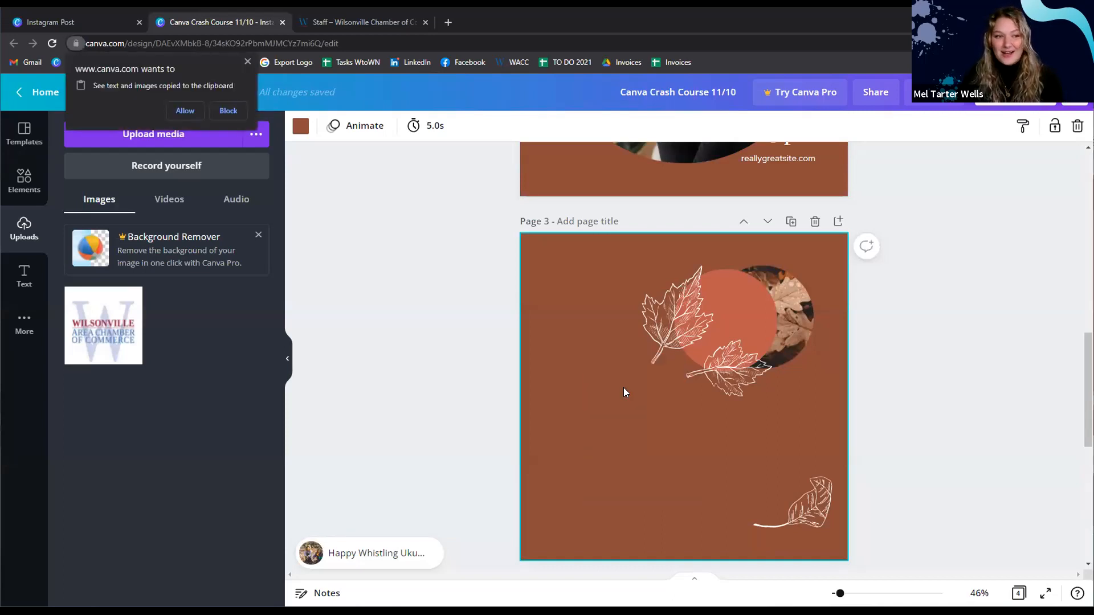
{"action": "left_click", "coordinate": [184, 112]}
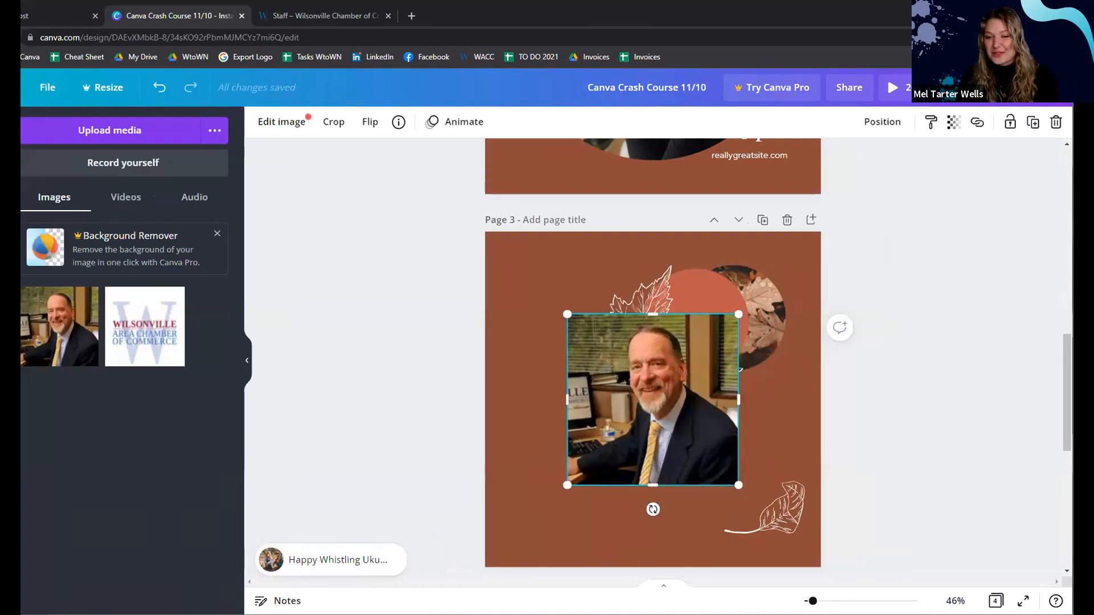
Replace the pasted portrait with its background-free cutout and place it in the lower left part of page 3
{"action": "key", "text": "Delete"}
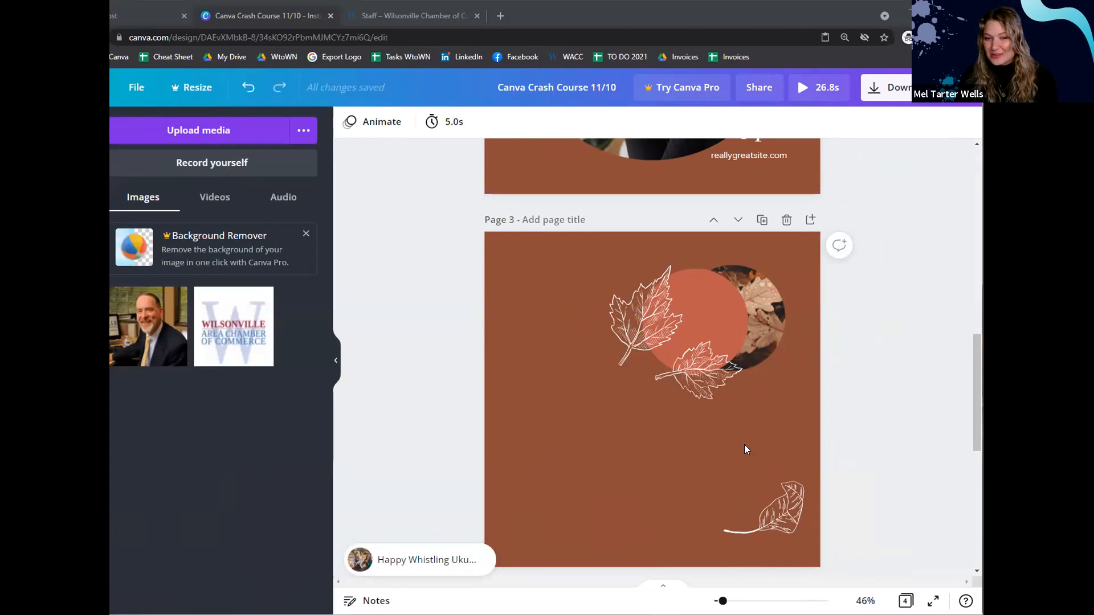
{"action": "key", "text": "ctrl+v"}
{"action": "left_click_drag", "start_coordinate": [591, 486], "coordinate": [530, 537]}
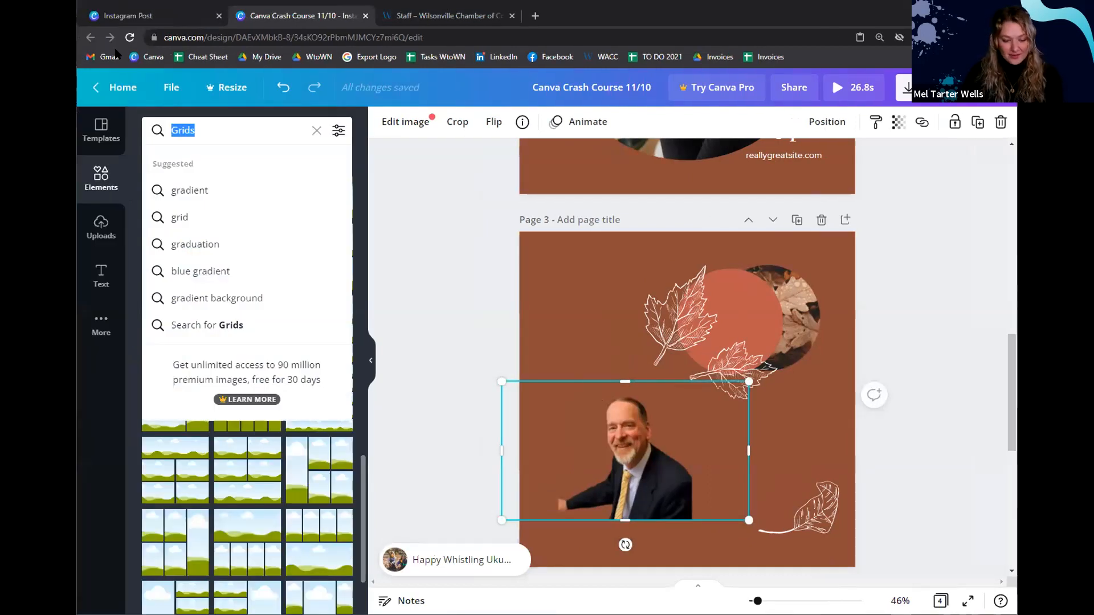
Add a round frame from an elements search for "frame" to page 3 and fill it with the portrait cutout
{"action": "type", "text": "frame"}
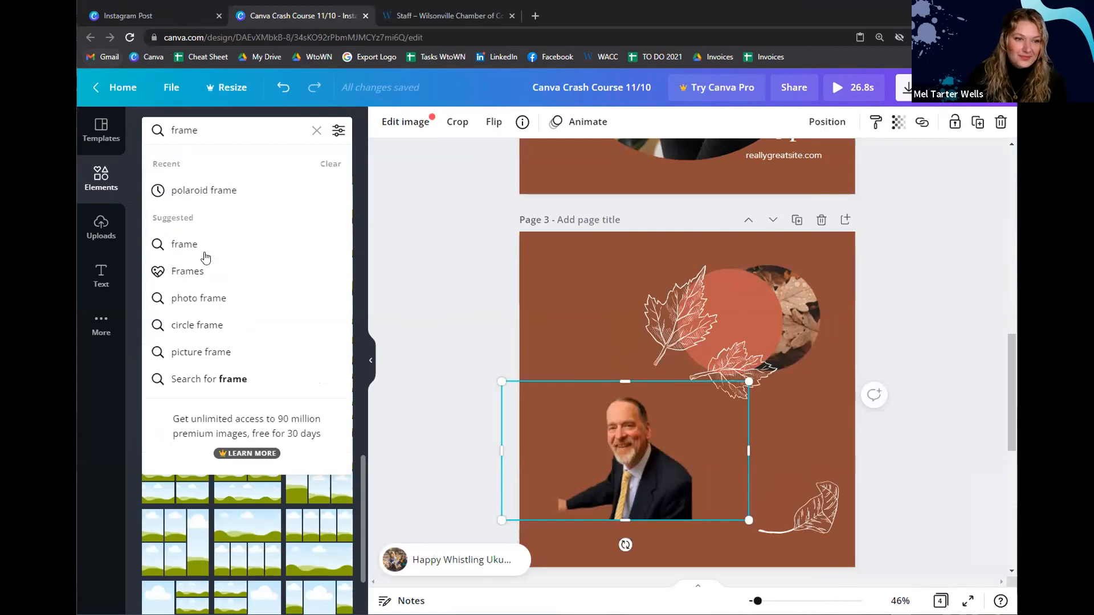
{"action": "left_click", "coordinate": [205, 254]}
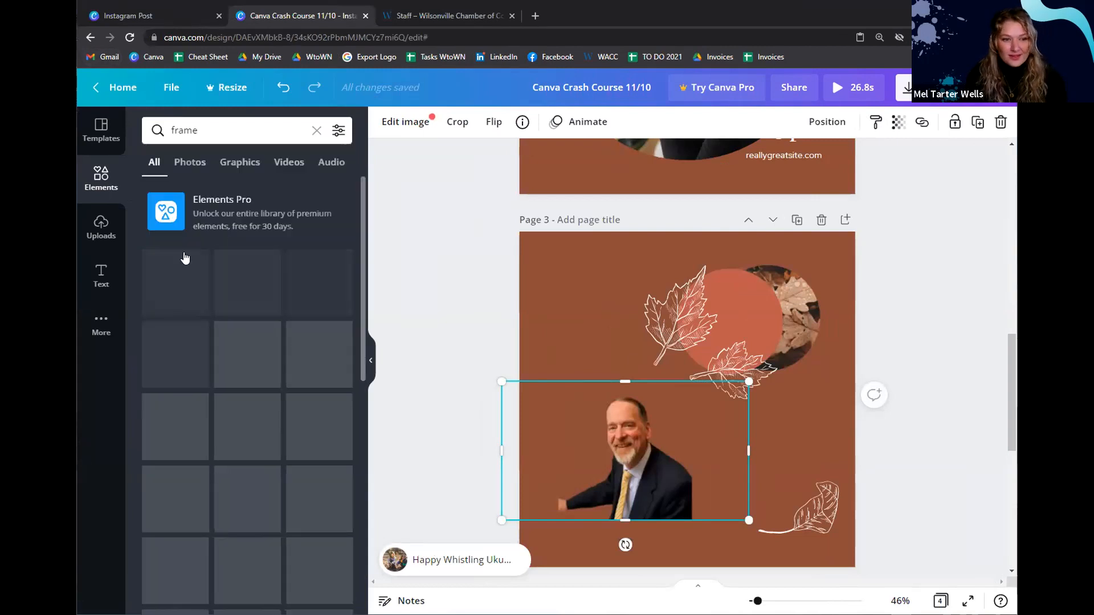
{"action": "left_click", "coordinate": [244, 293]}
{"action": "left_click_drag", "start_coordinate": [644, 449], "coordinate": [669, 433]}
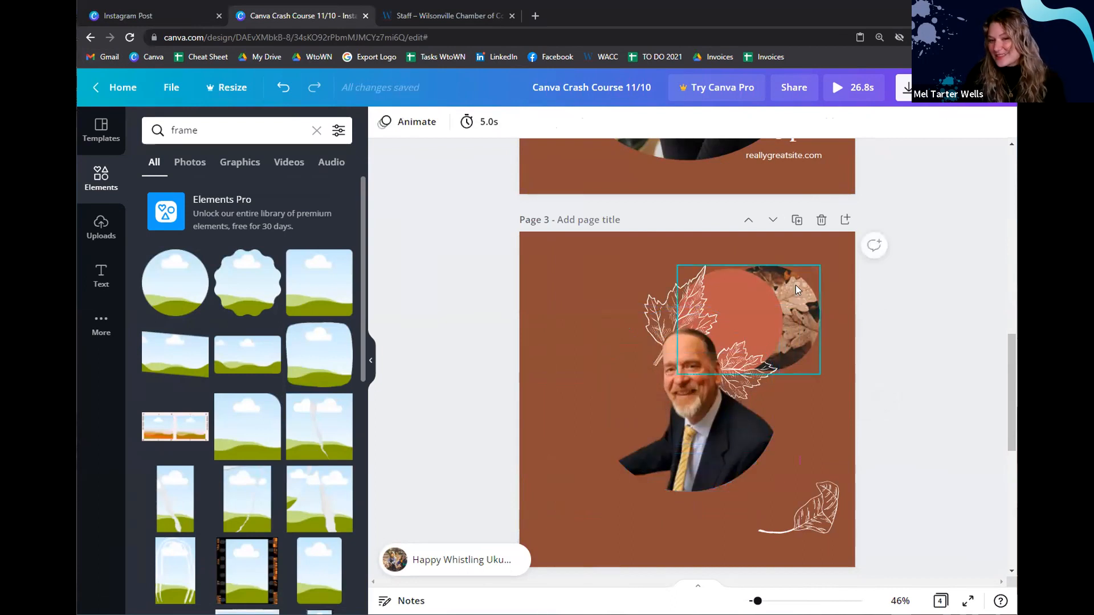
Shrink the framed portrait to about 321 by 321 and position it over the orange circle
{"action": "left_click", "coordinate": [697, 410]}
{"action": "left_click_drag", "start_coordinate": [779, 307], "coordinate": [706, 404]}
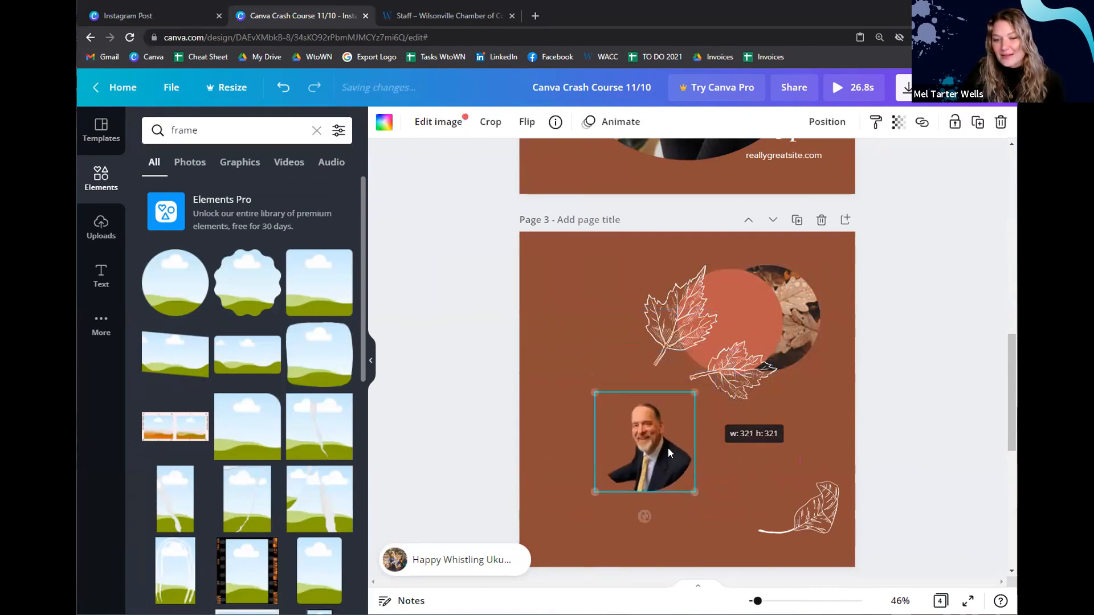
{"action": "left_click_drag", "start_coordinate": [648, 452], "coordinate": [730, 333]}
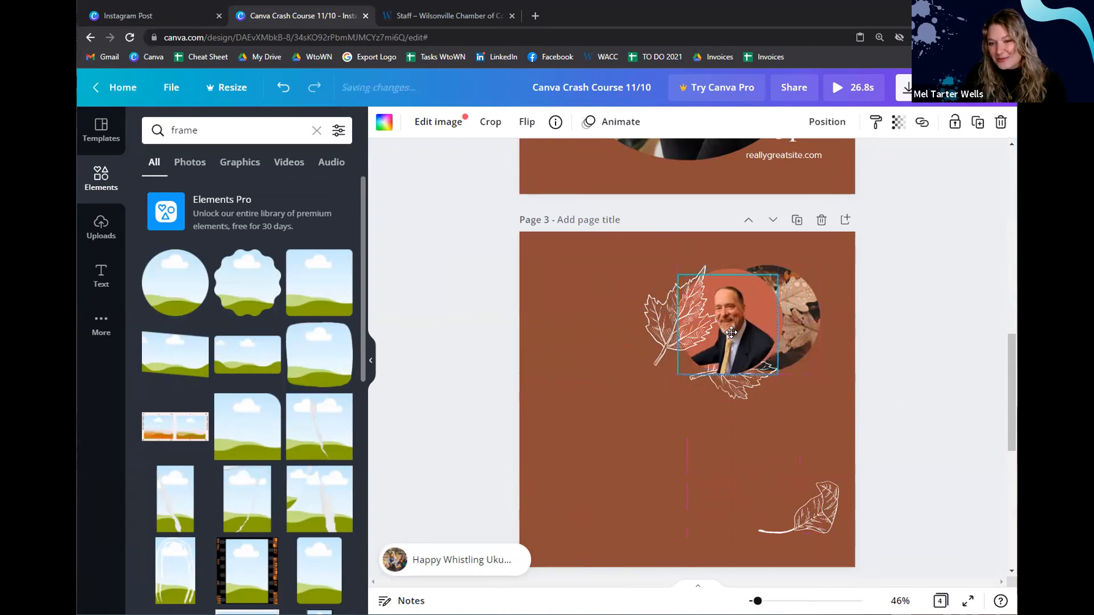
Move the pair of leaf outlines off the circles into the lower left area of page 3
{"action": "left_click", "coordinate": [718, 408]}
{"action": "left_click_drag", "start_coordinate": [662, 335], "coordinate": [588, 456]}
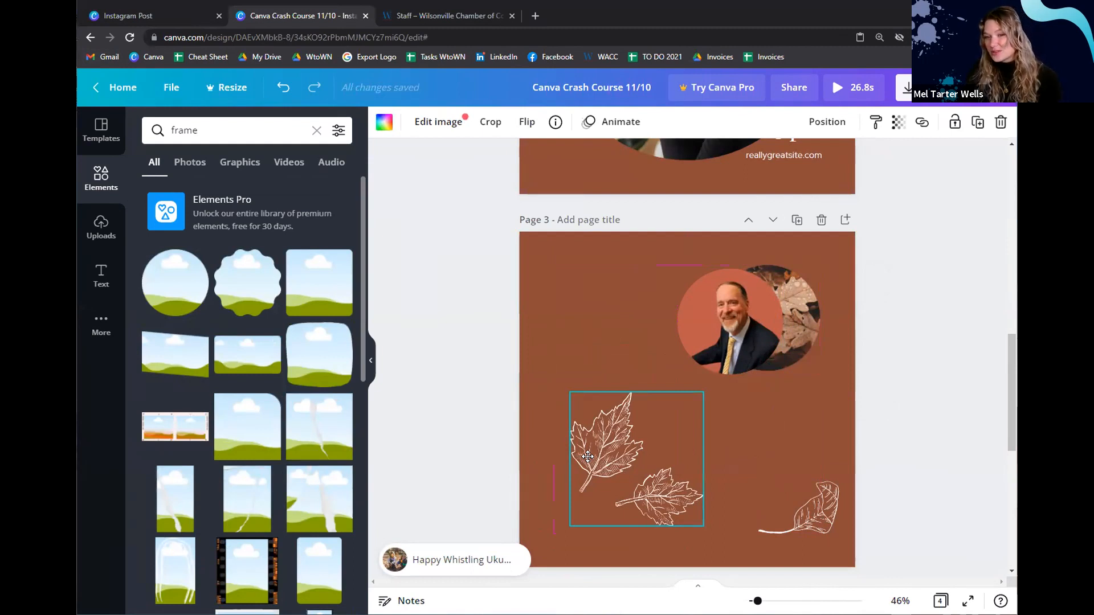
{"action": "left_click_drag", "start_coordinate": [588, 457], "coordinate": [587, 454]}
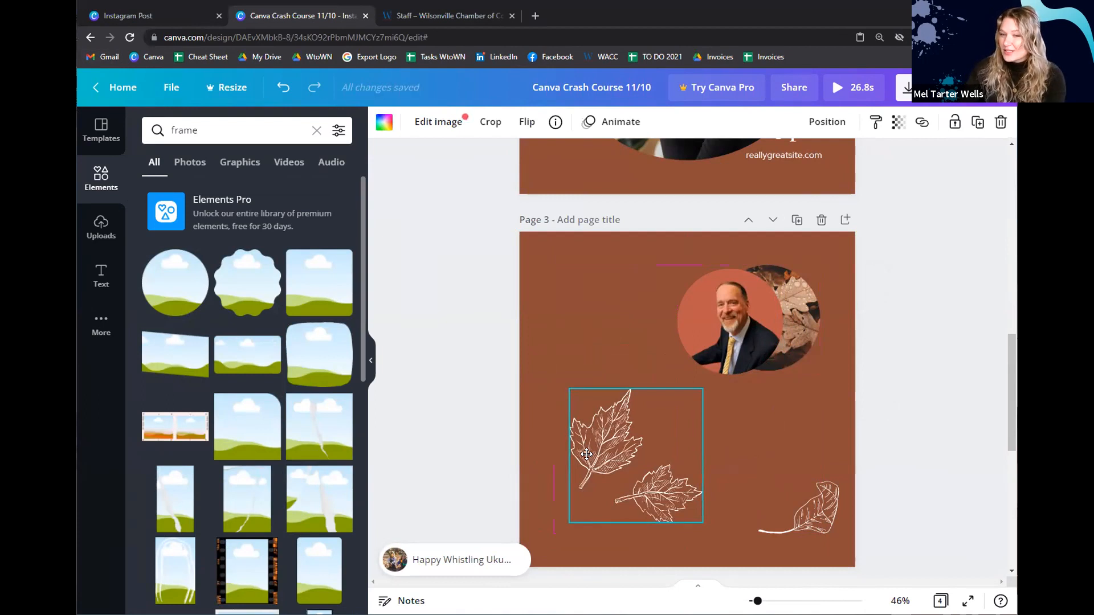
{"action": "left_click_drag", "start_coordinate": [587, 454], "coordinate": [597, 455]}
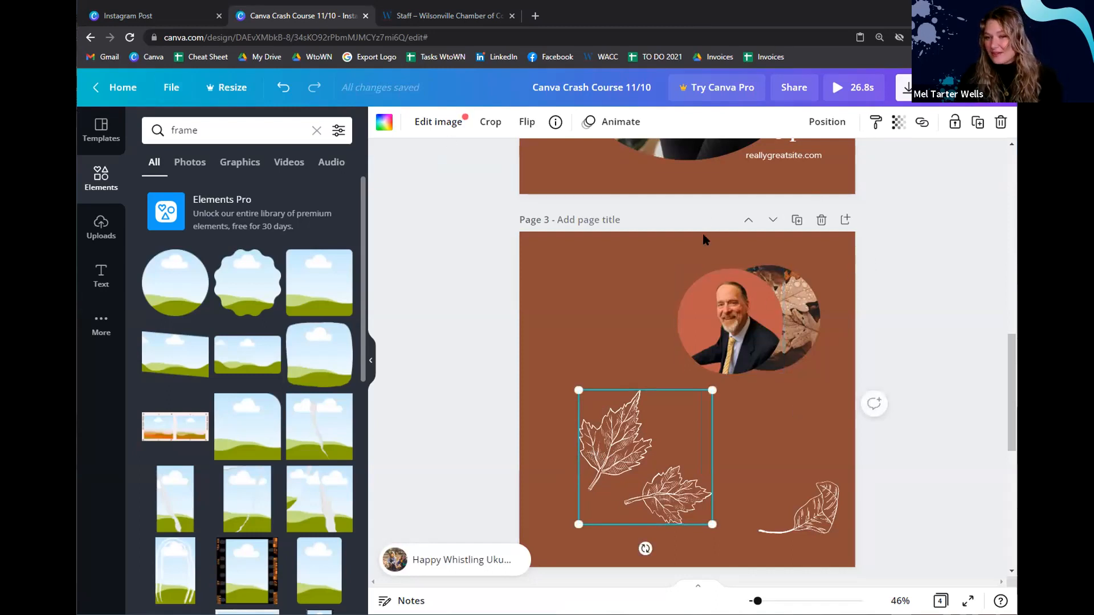
Undo the leaf move and the portrait edits, back to page 3 without the portrait
{"action": "key", "text": "ctrl+z"}
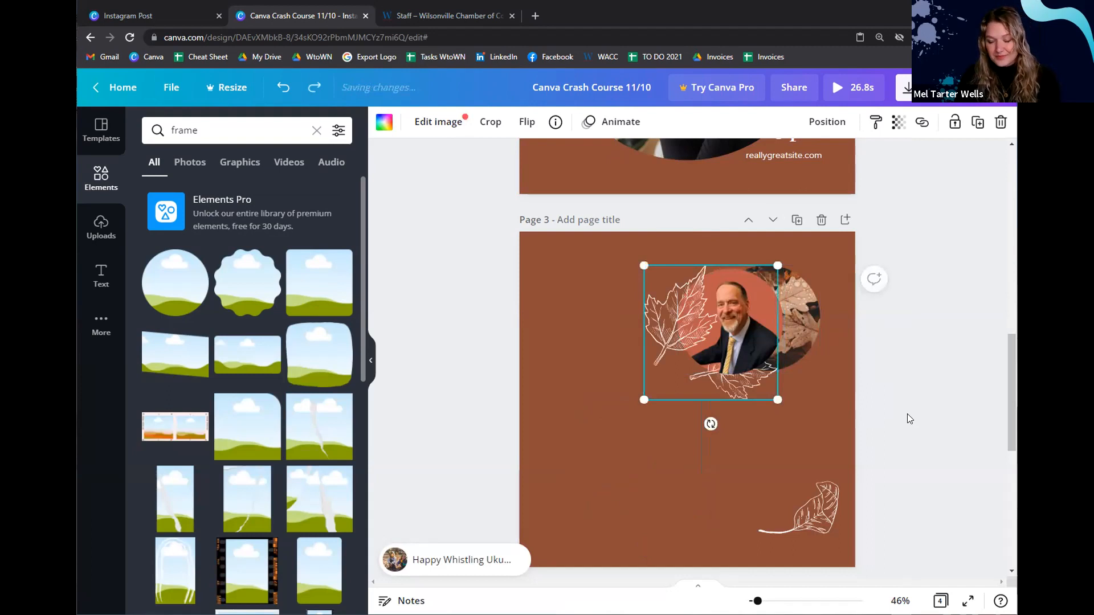
{"action": "key", "text": "ctrl+z"}
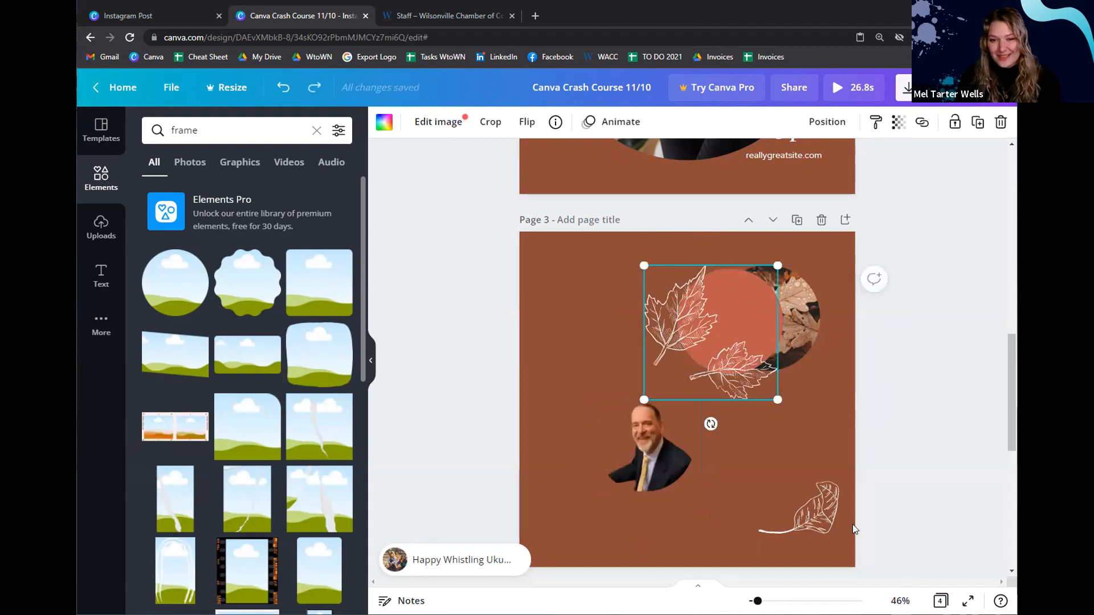
{"action": "key", "text": "ctrl+z"}
{"action": "key", "text": "ctrl+z"}
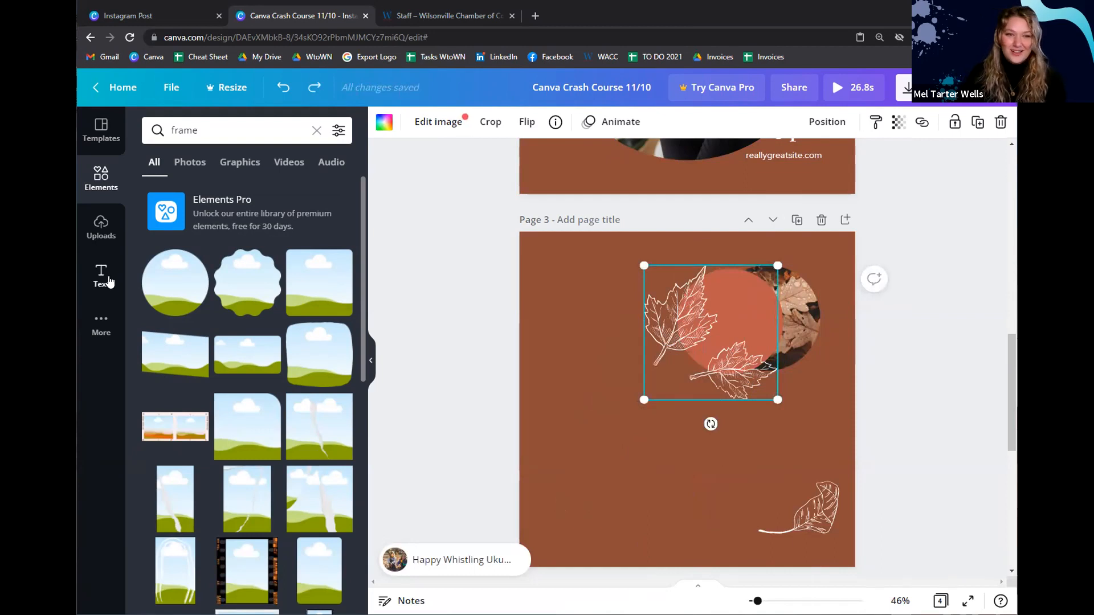
{"action": "left_click", "coordinate": [101, 226]}
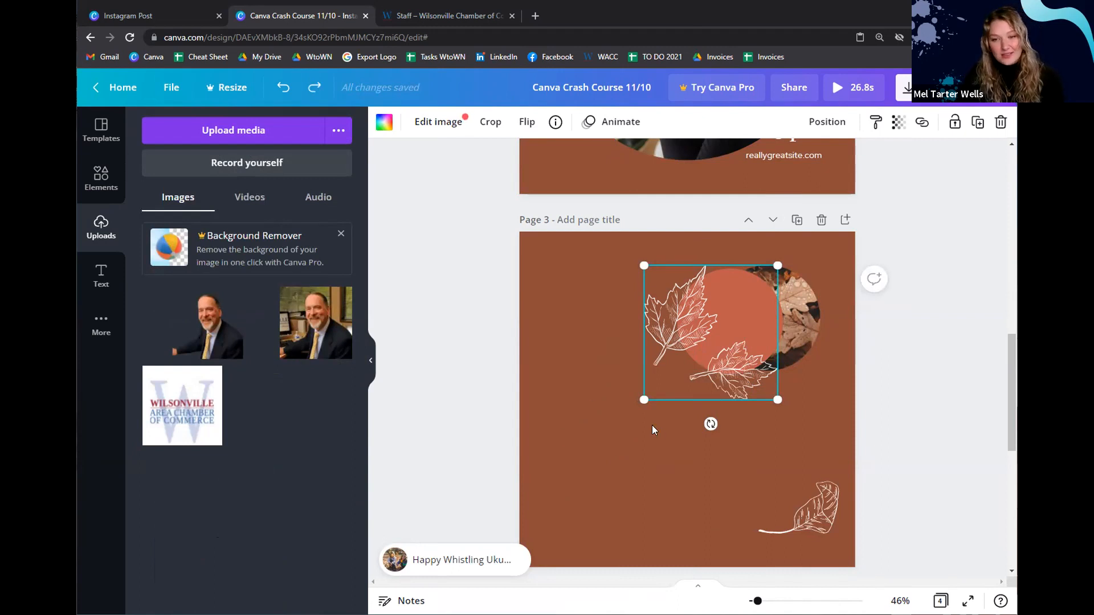
{"action": "scroll", "coordinate": [652, 428], "scroll_direction": "down", "scroll_amount": 3}
{"action": "scroll", "coordinate": [570, 424], "scroll_direction": "up", "scroll_amount": 3}
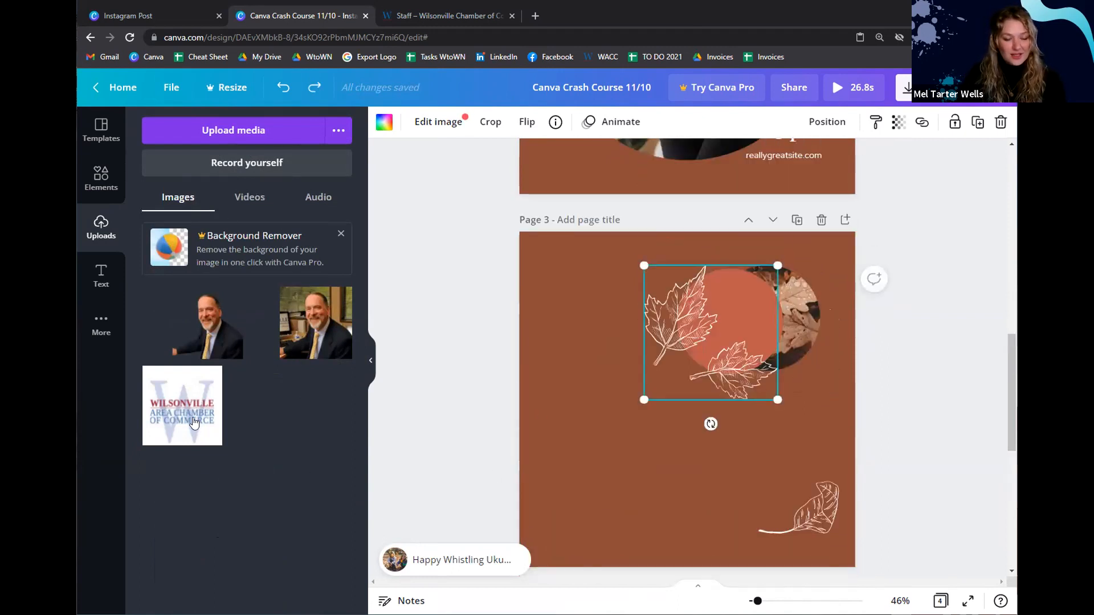
Add a heading in the middle of page 3 that reads "Fall in Love"
{"action": "left_click", "coordinate": [98, 275]}
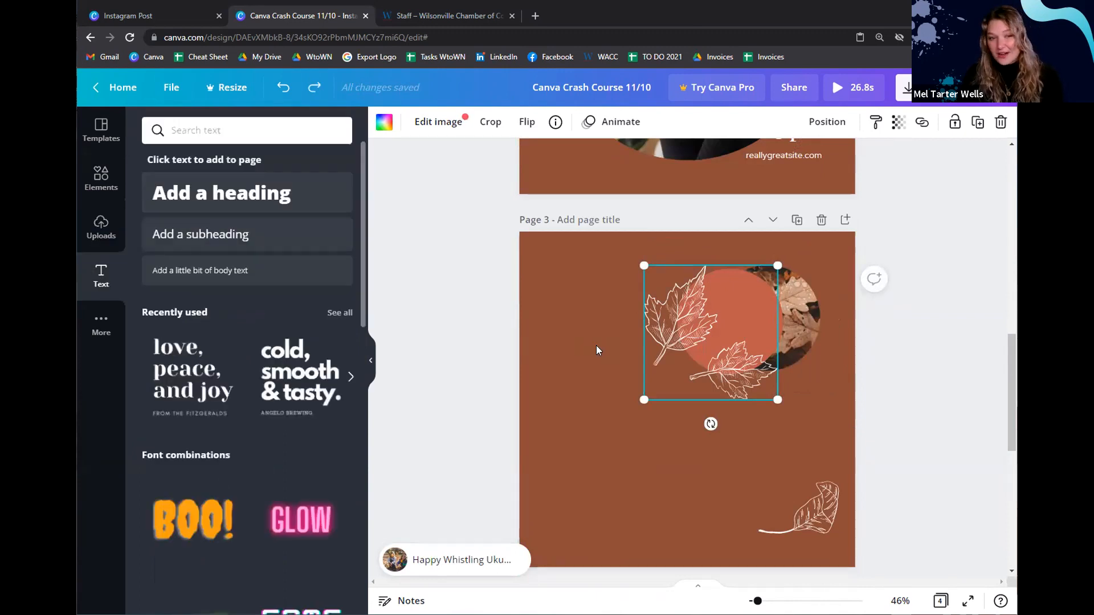
{"action": "left_click", "coordinate": [763, 468]}
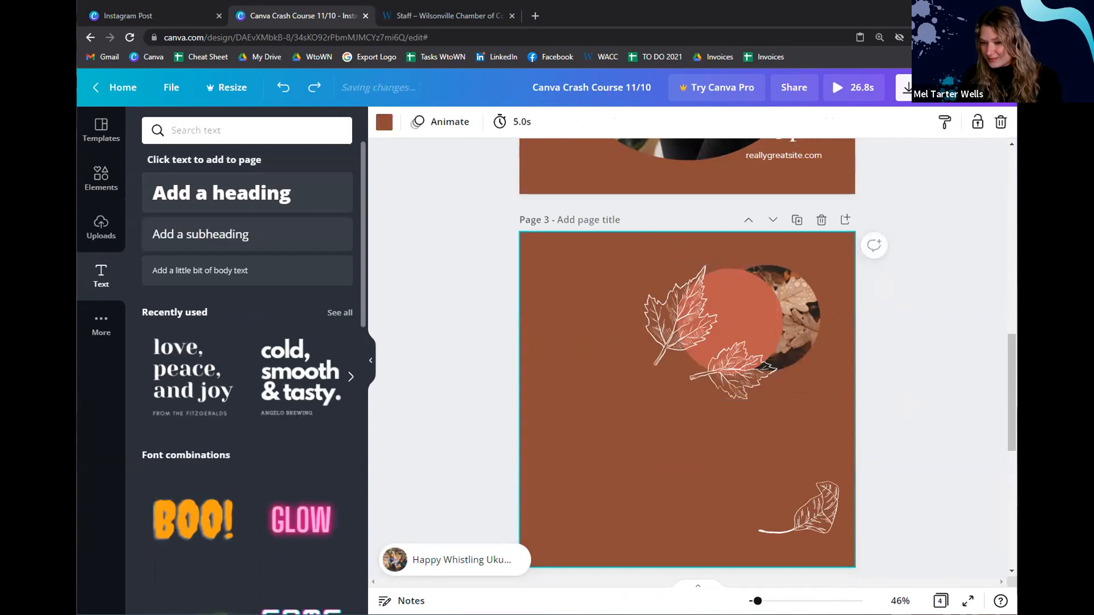
{"action": "left_click", "coordinate": [454, 344]}
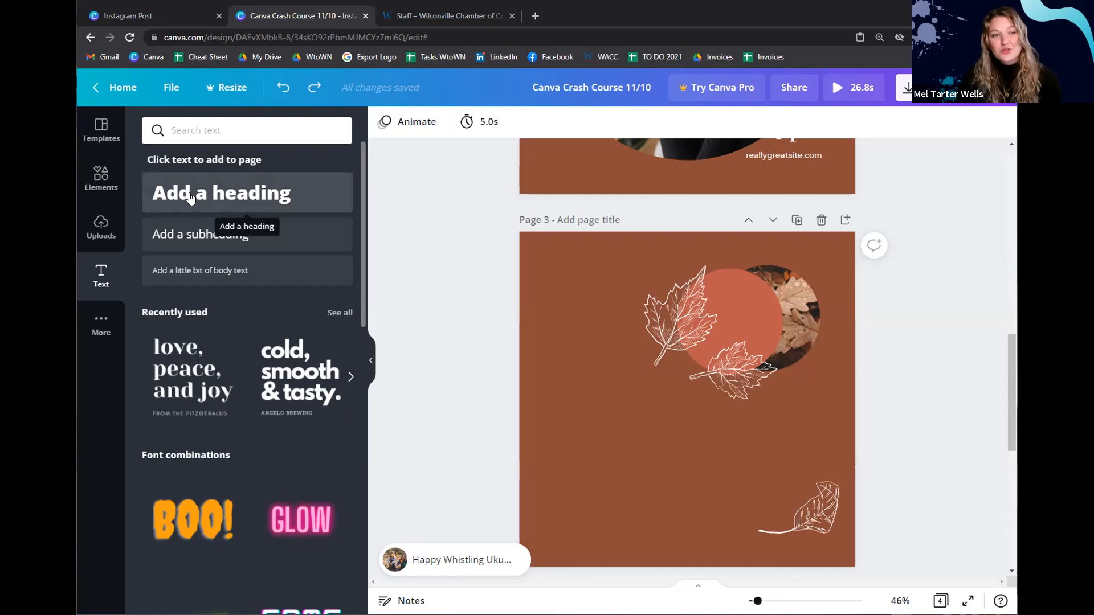
{"action": "left_click", "coordinate": [191, 199]}
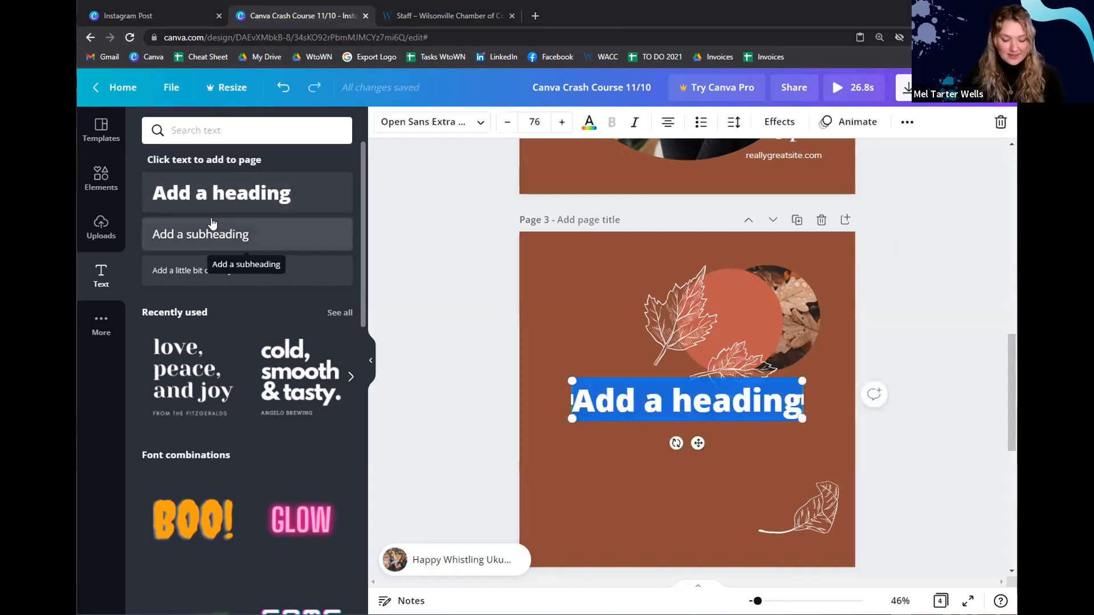
{"action": "type", "text": "Fall"}
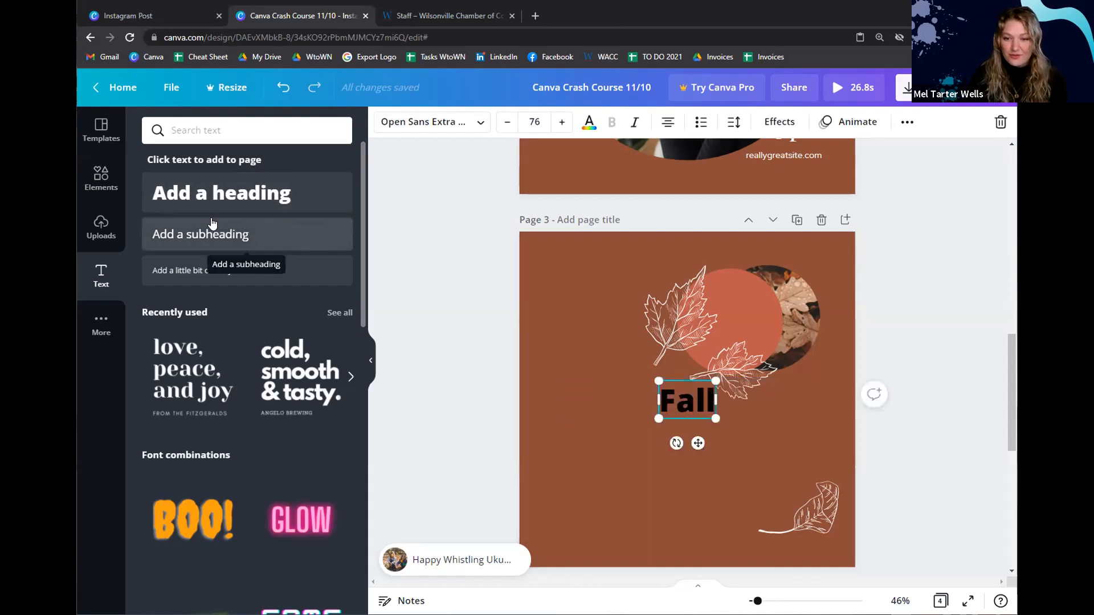
{"action": "type", "text": " in Love"}
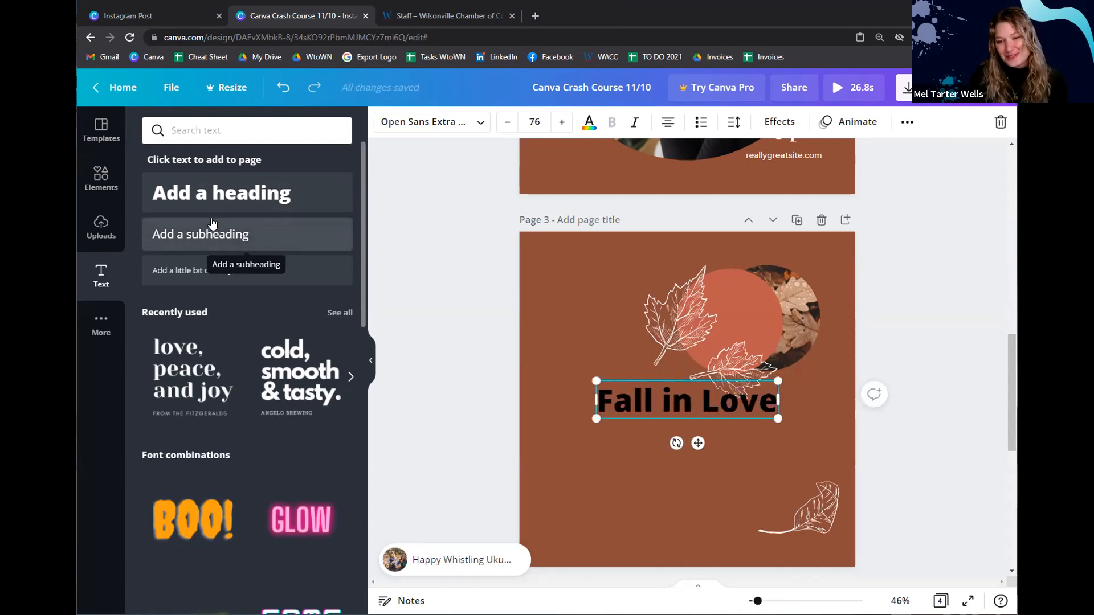
Add a subheading directly under "Fall in Love" on page 3 that reads "With Wilsonville"
{"action": "left_click", "coordinate": [215, 236]}
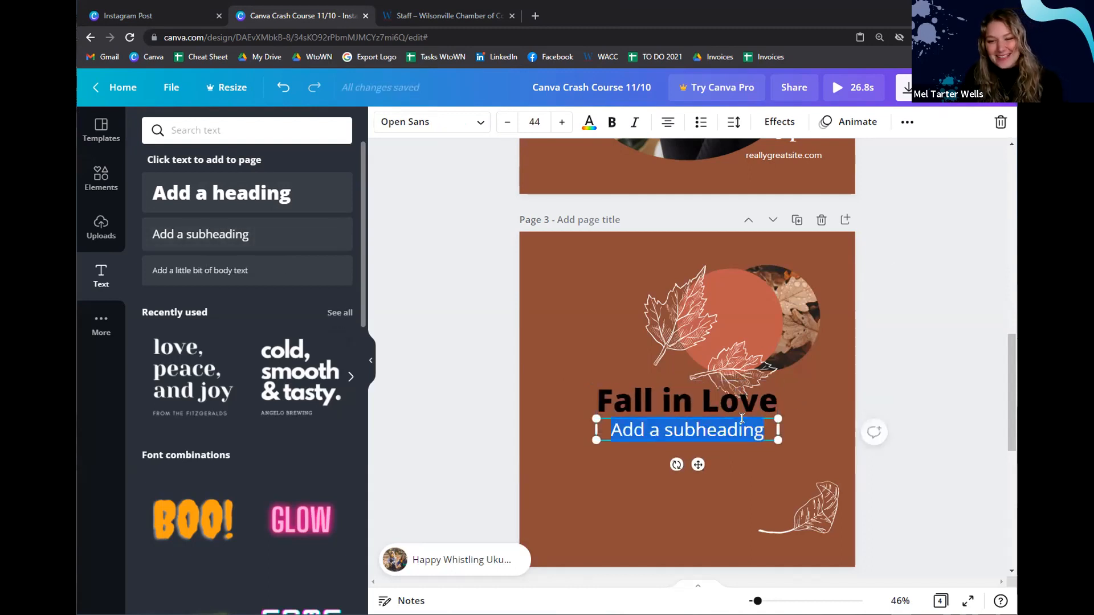
{"action": "double_click", "coordinate": [716, 430]}
{"action": "triple_click", "coordinate": [717, 430]}
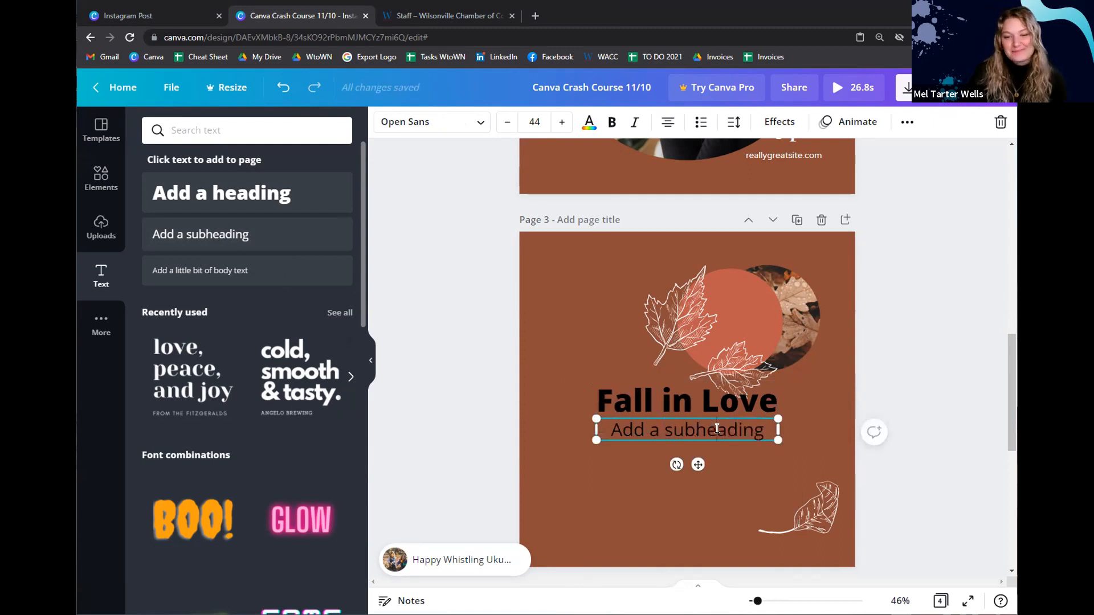
{"action": "type", "text": "Wit"}
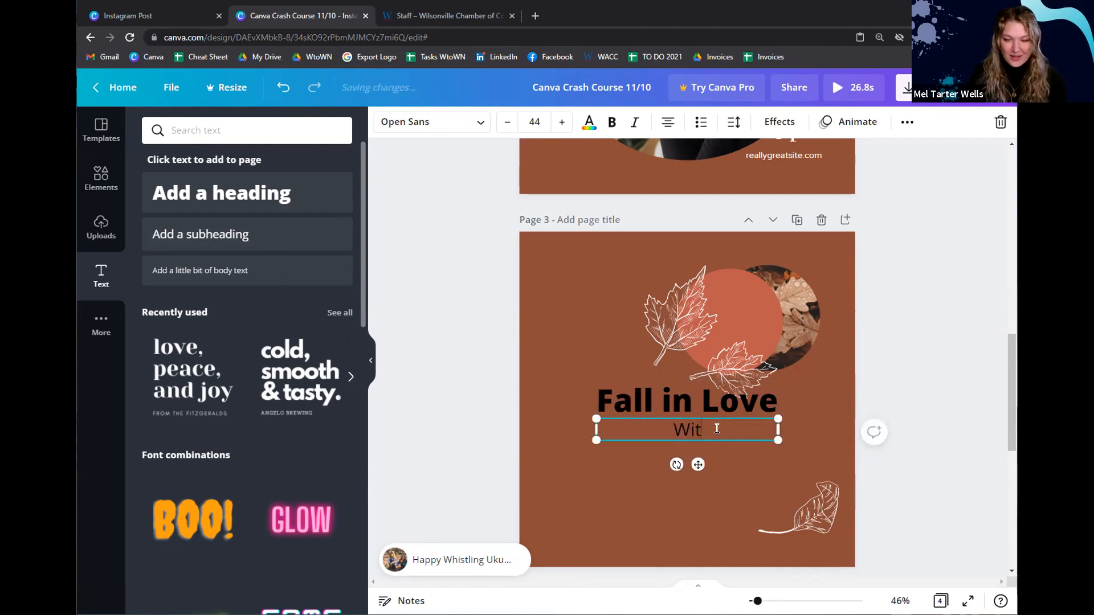
{"action": "type", "text": "h Wilsonville"}
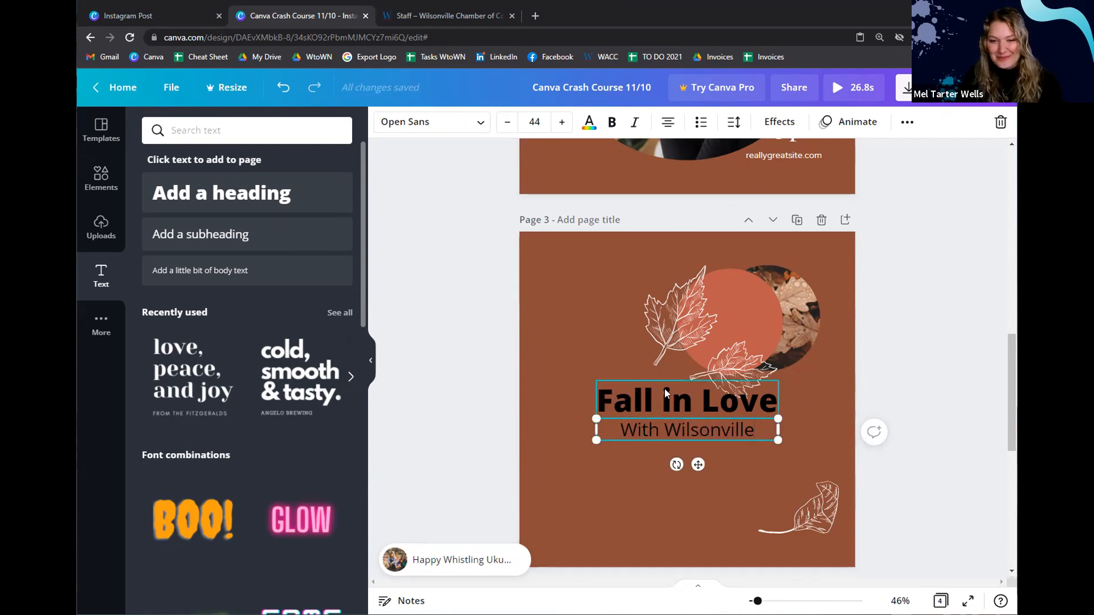
{"action": "left_click", "coordinate": [696, 515]}
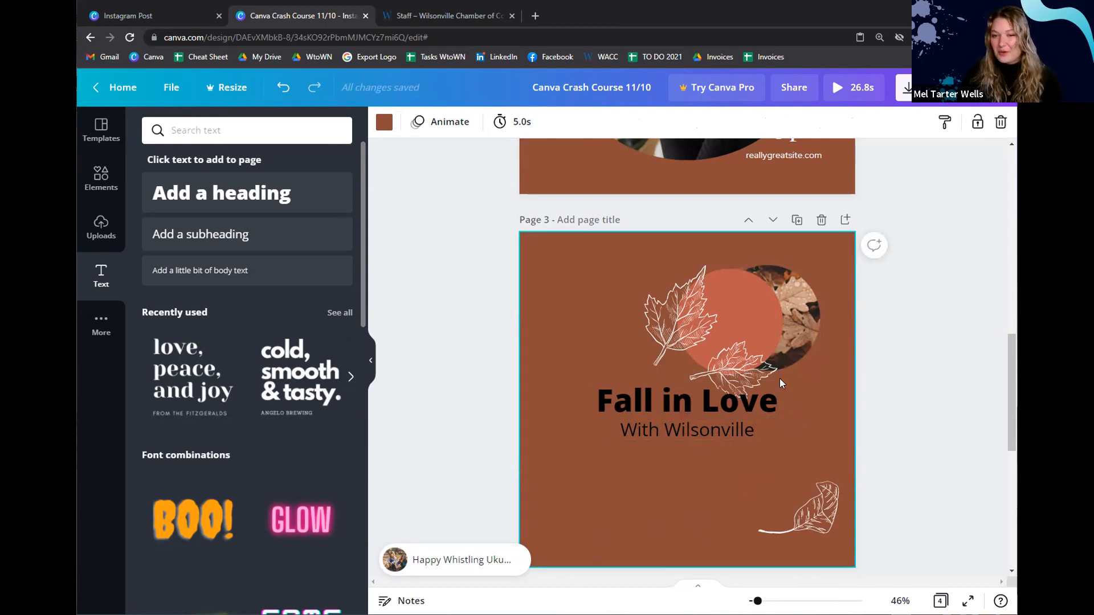
Select the page 3 heading and subheading together and change their text colour to white
{"action": "scroll", "coordinate": [779, 376], "scroll_direction": "up", "scroll_amount": 6}
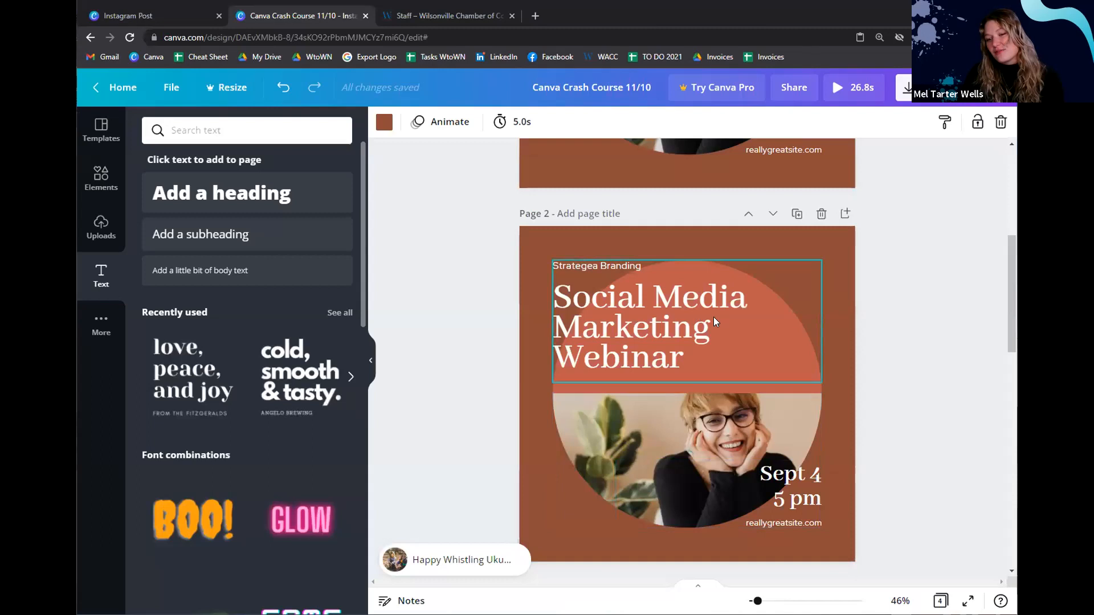
{"action": "scroll", "coordinate": [938, 361], "scroll_direction": "down", "scroll_amount": 7}
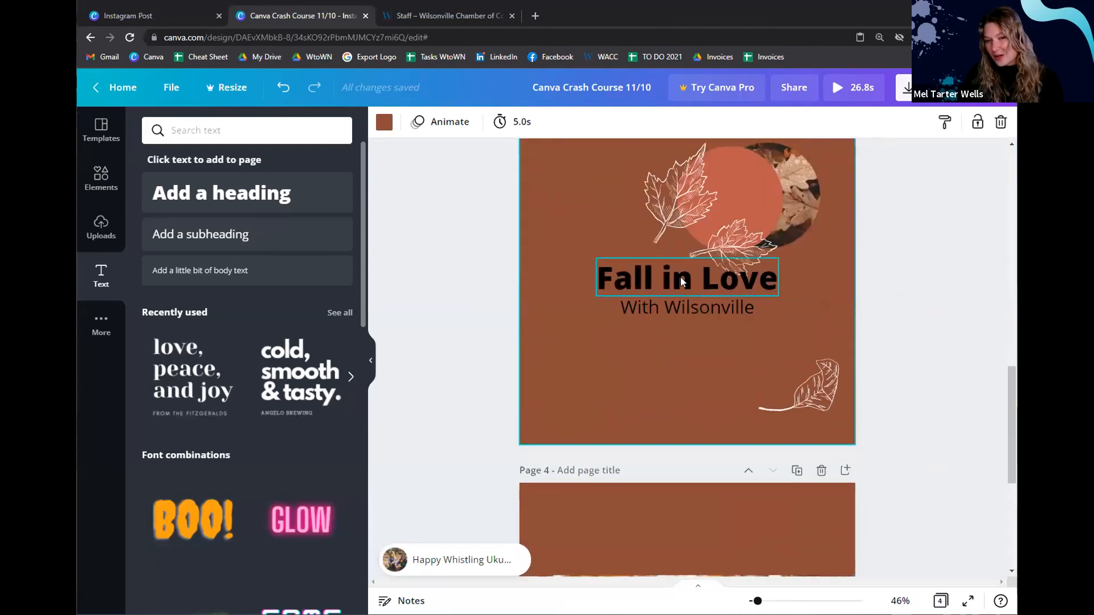
{"action": "left_click", "coordinate": [628, 307]}
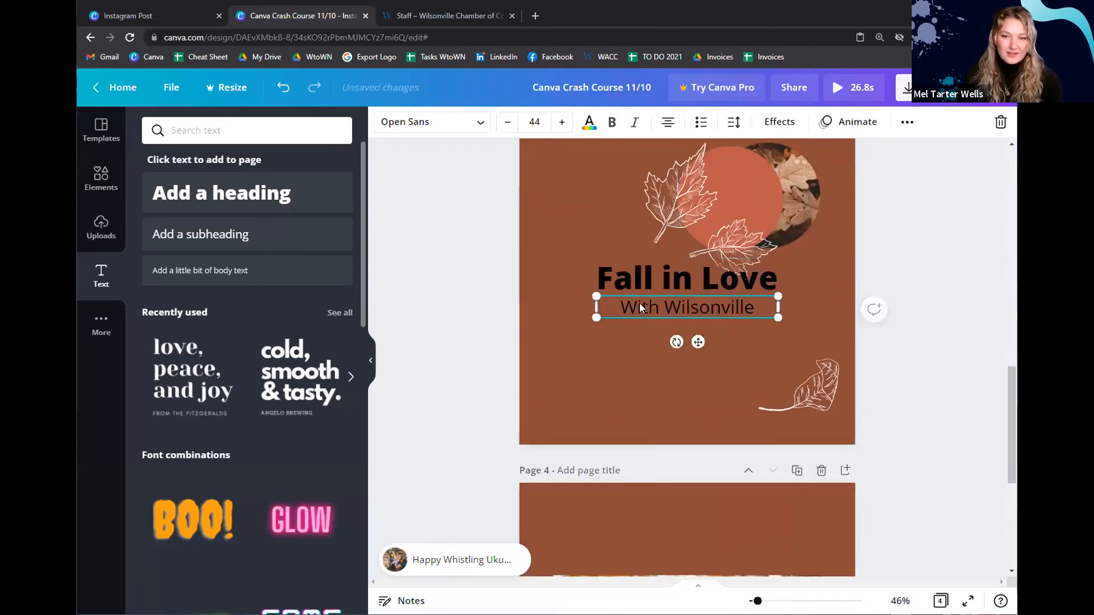
{"action": "left_click", "coordinate": [667, 274], "text": "shift"}
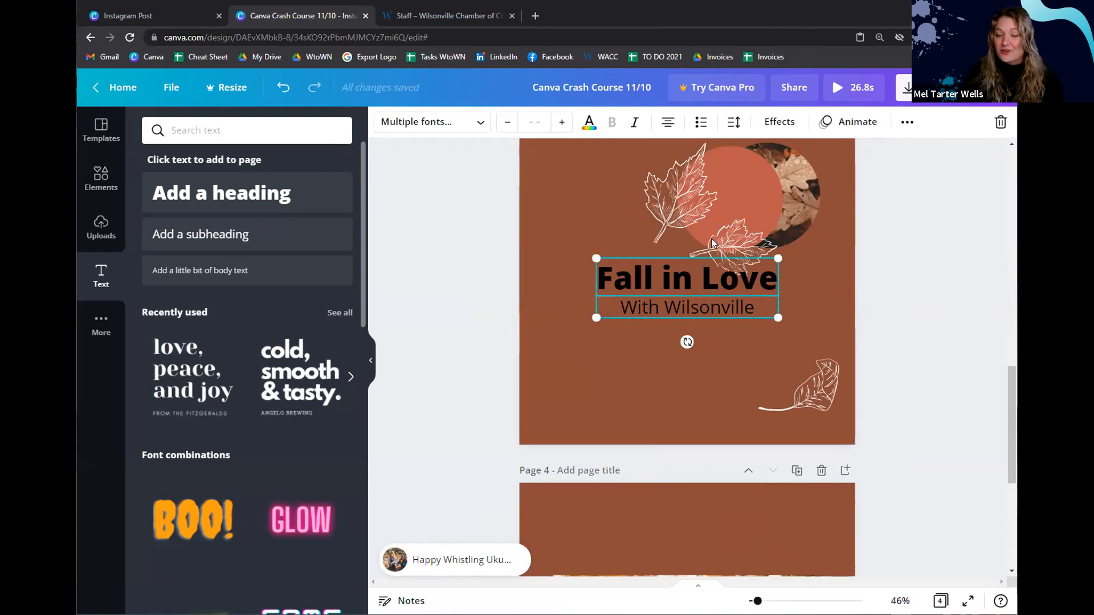
{"action": "left_click", "coordinate": [661, 294]}
{"action": "left_click", "coordinate": [656, 305]}
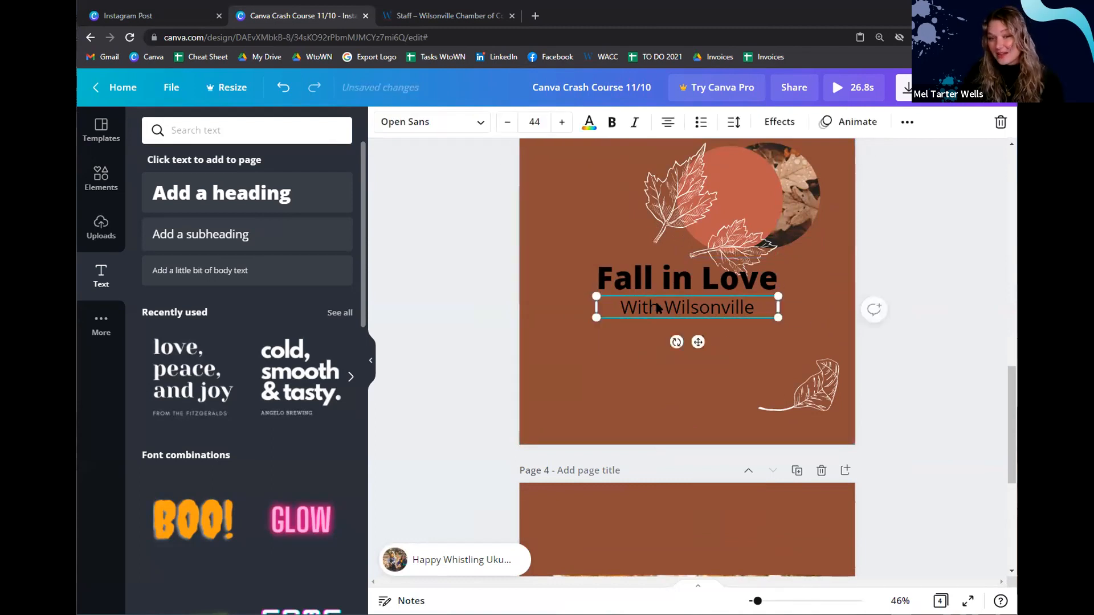
{"action": "left_click", "coordinate": [671, 274], "text": "shift"}
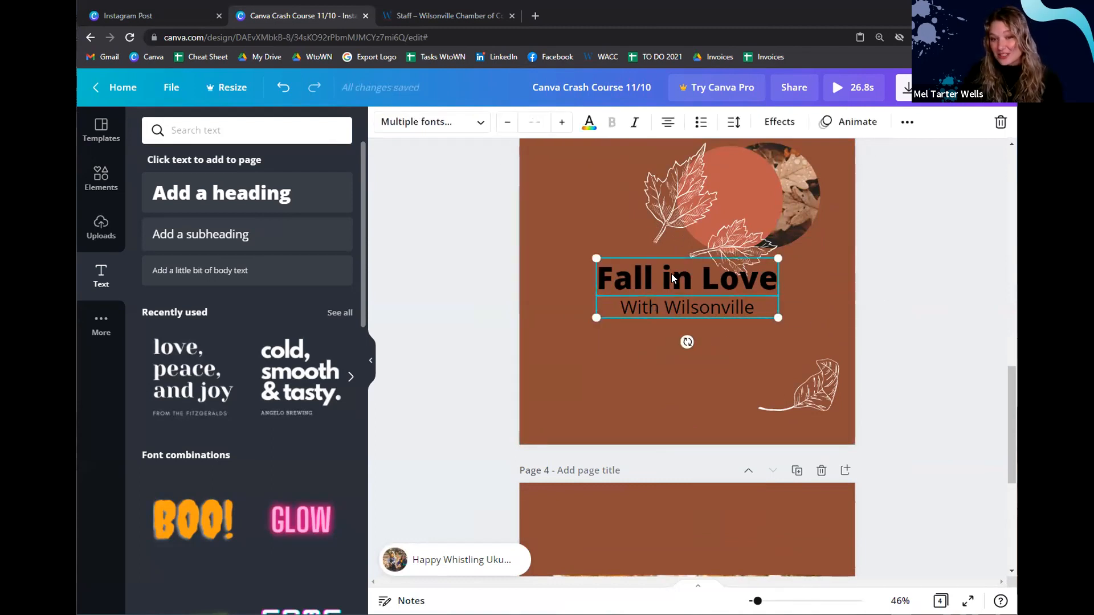
{"action": "left_click", "coordinate": [590, 124]}
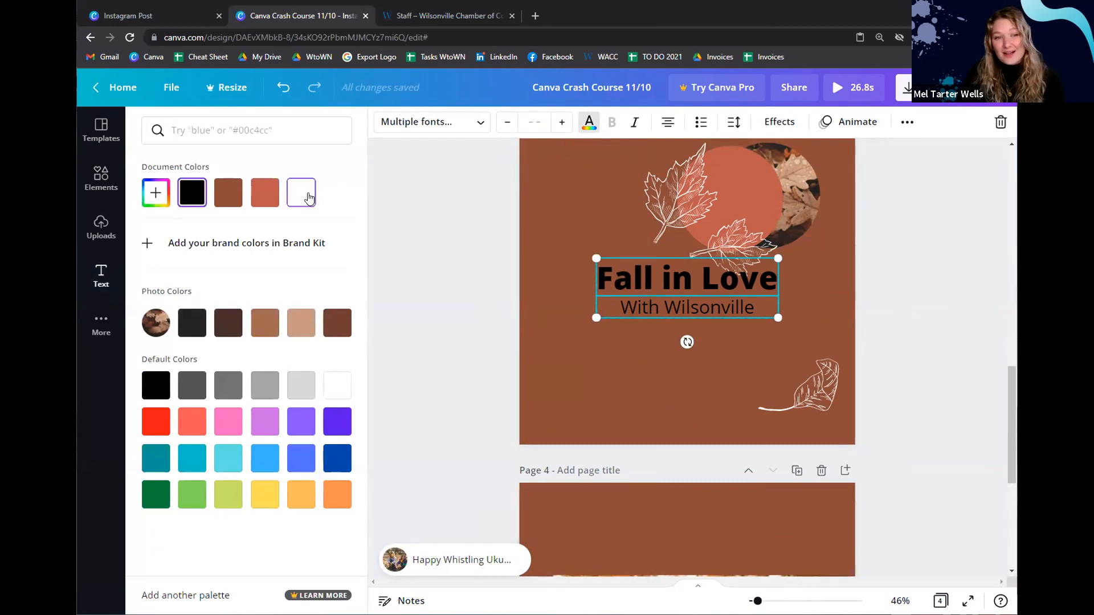
{"action": "left_click", "coordinate": [306, 198]}
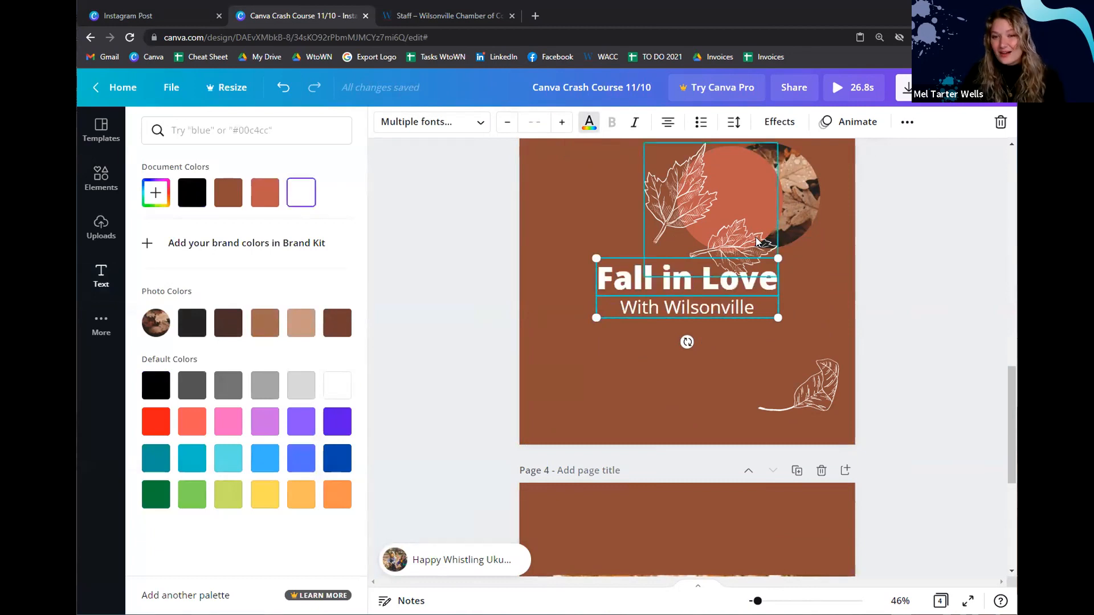
Move the heading and subheading to the lower left area of page 3 and left-align their text
{"action": "left_click_drag", "start_coordinate": [654, 325], "coordinate": [601, 394]}
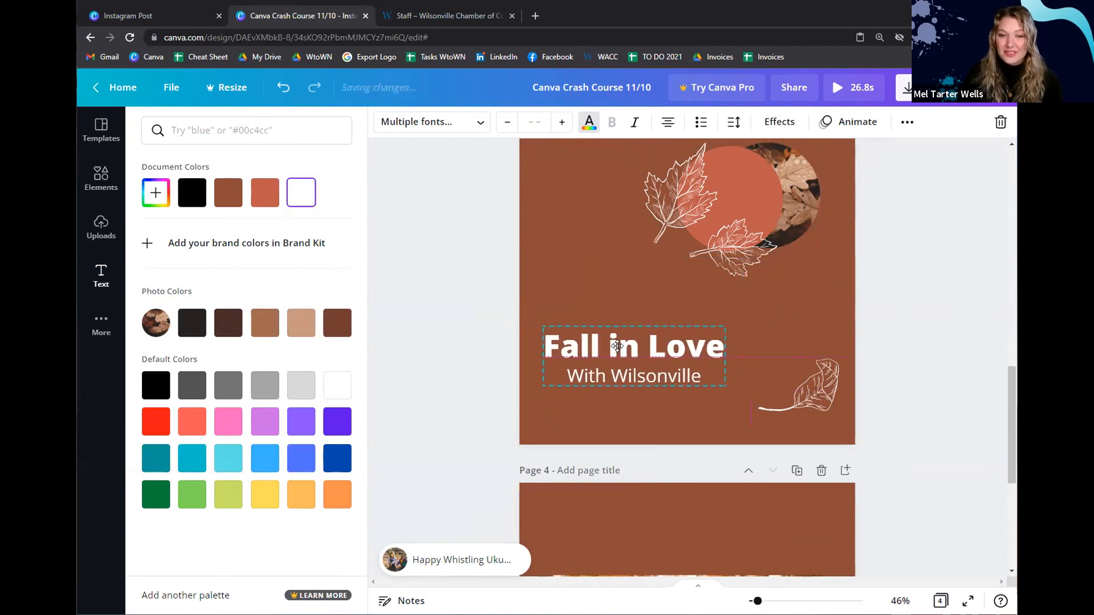
{"action": "left_click", "coordinate": [670, 124]}
{"action": "left_click", "coordinate": [671, 125]}
{"action": "left_click", "coordinate": [670, 125]}
{"action": "left_click", "coordinate": [670, 124]}
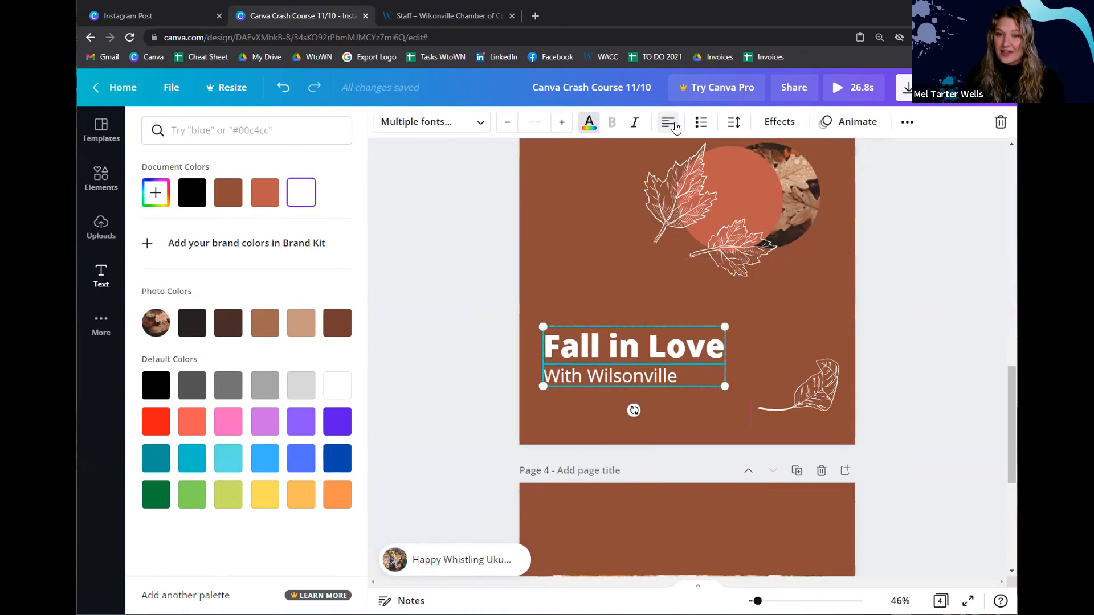
Set the letter spacing of the heading and subheading to 36
{"action": "left_click", "coordinate": [735, 121]}
{"action": "mouse_move", "coordinate": [842, 169]}
{"action": "left_mouse_down"}
{"action": "mouse_move", "coordinate": [870, 168]}
{"action": "mouse_move", "coordinate": [838, 167]}
{"action": "left_mouse_up"}
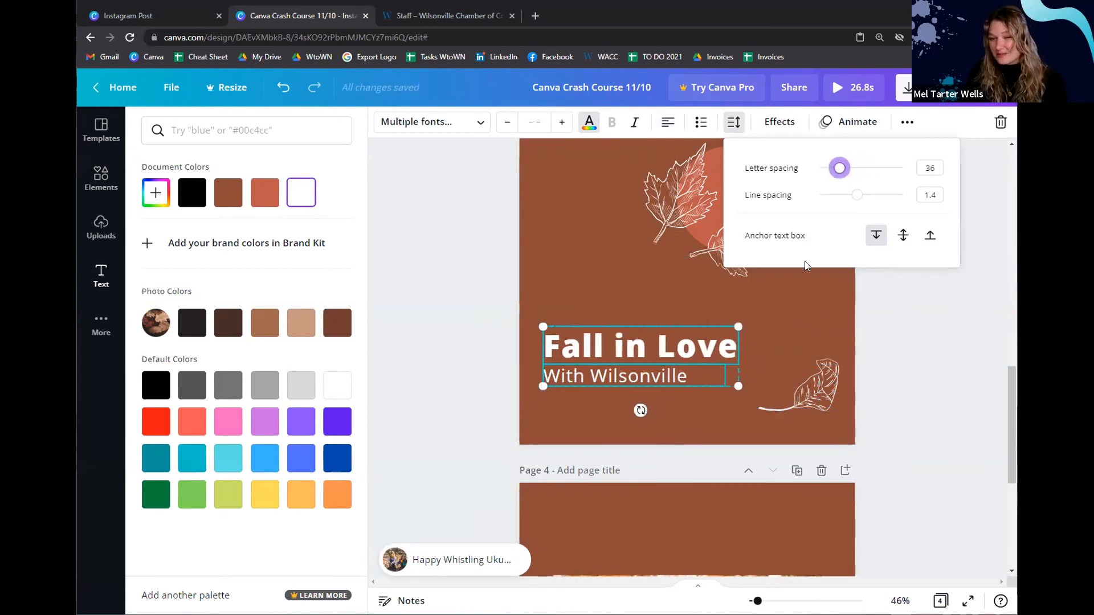
{"action": "left_click", "coordinate": [713, 407]}
Add a second line reading "Now!" to the "With Wilsonville" subheading
{"action": "left_click", "coordinate": [687, 371]}
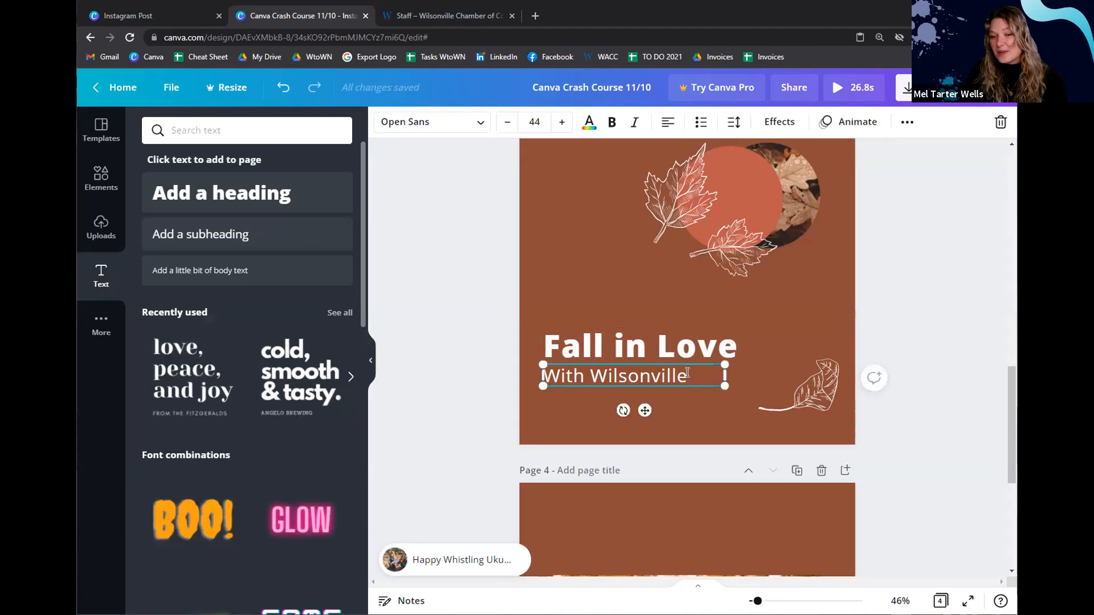
{"action": "key", "text": "Return"}
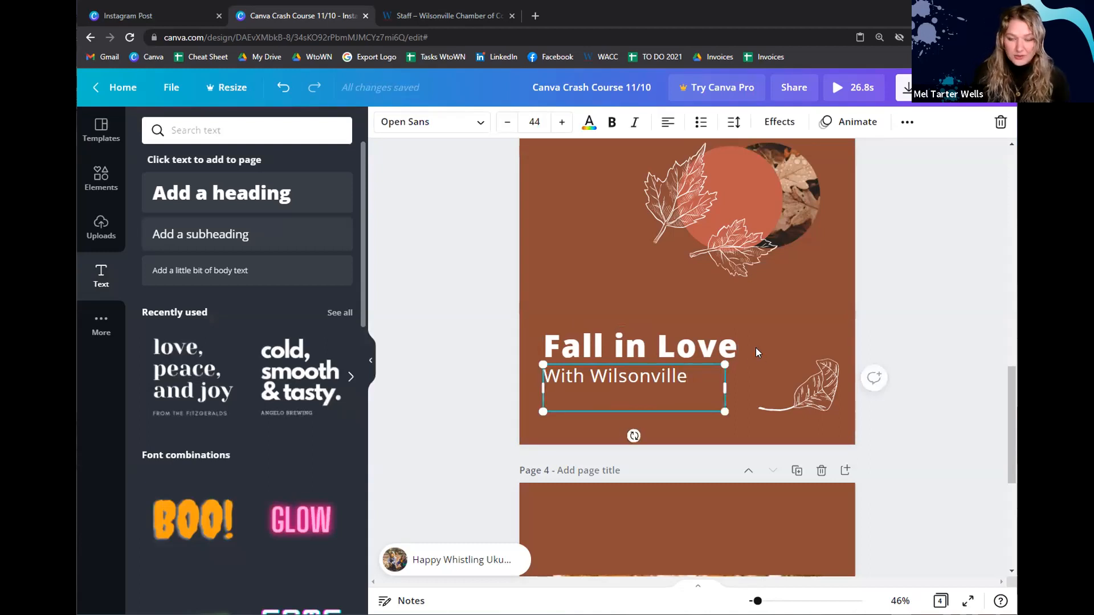
{"action": "type", "text": "Now!"}
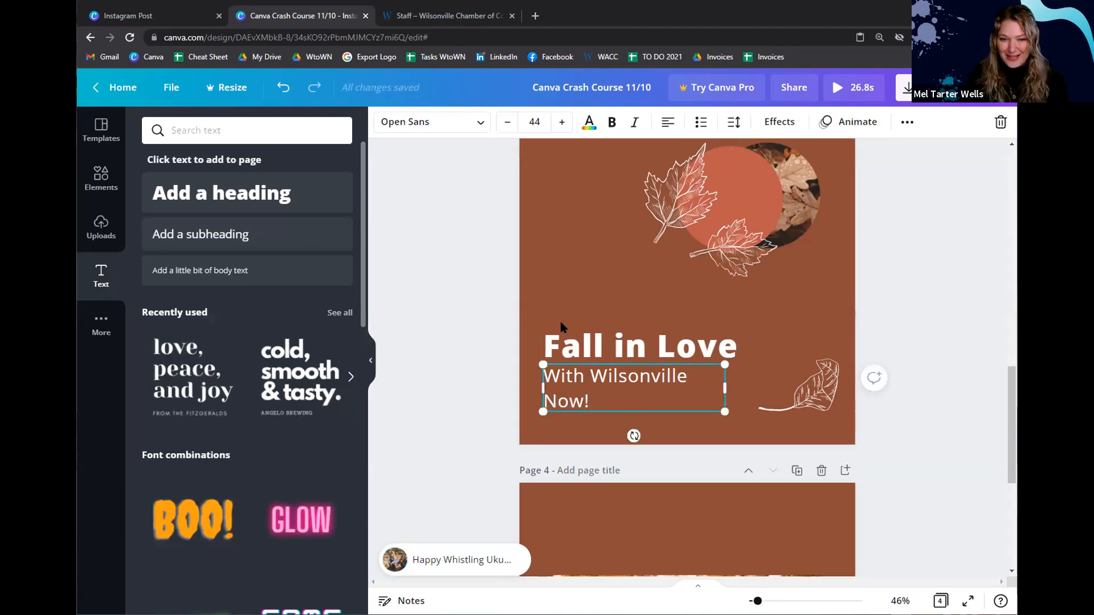
Set the line spacing of the whole two-line subheading to 0.96
{"action": "left_click_drag", "start_coordinate": [603, 408], "coordinate": [531, 387]}
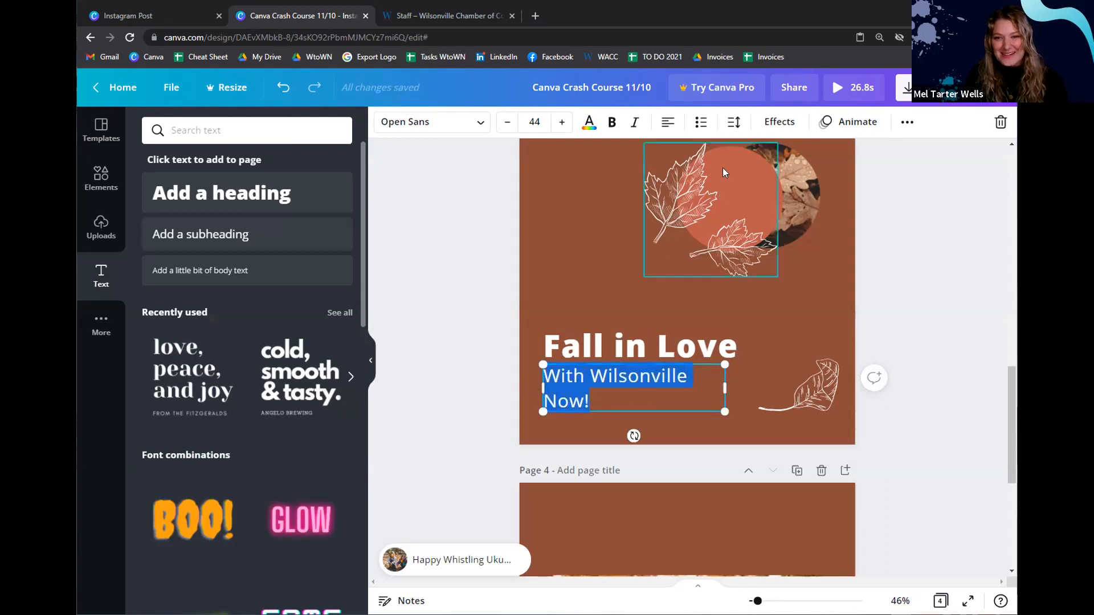
{"action": "left_click", "coordinate": [734, 122]}
{"action": "left_click_drag", "start_coordinate": [853, 201], "coordinate": [839, 198]}
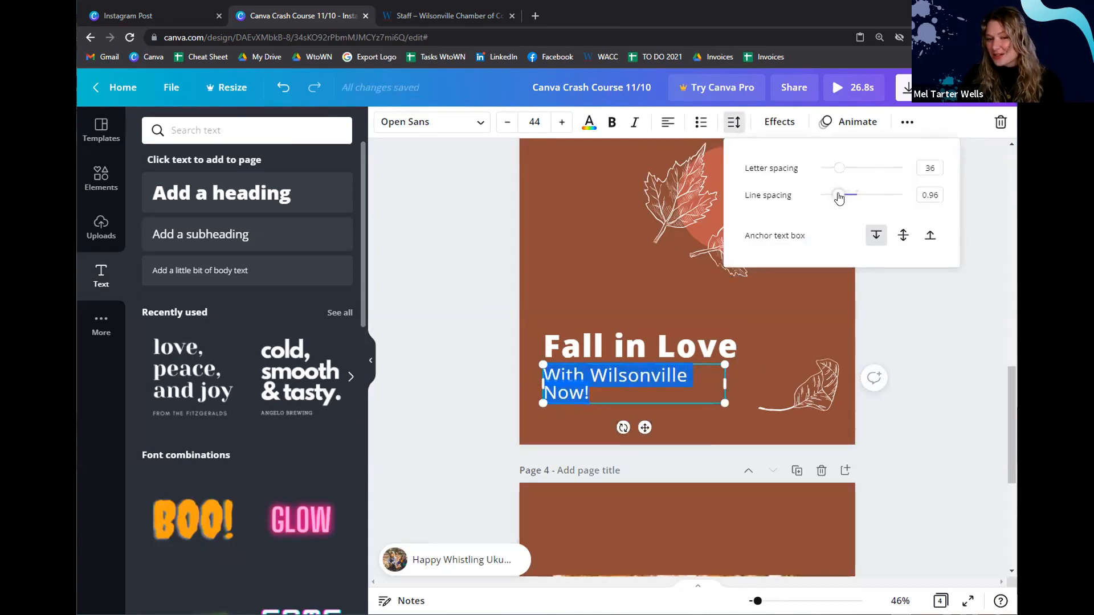
{"action": "left_click", "coordinate": [666, 390]}
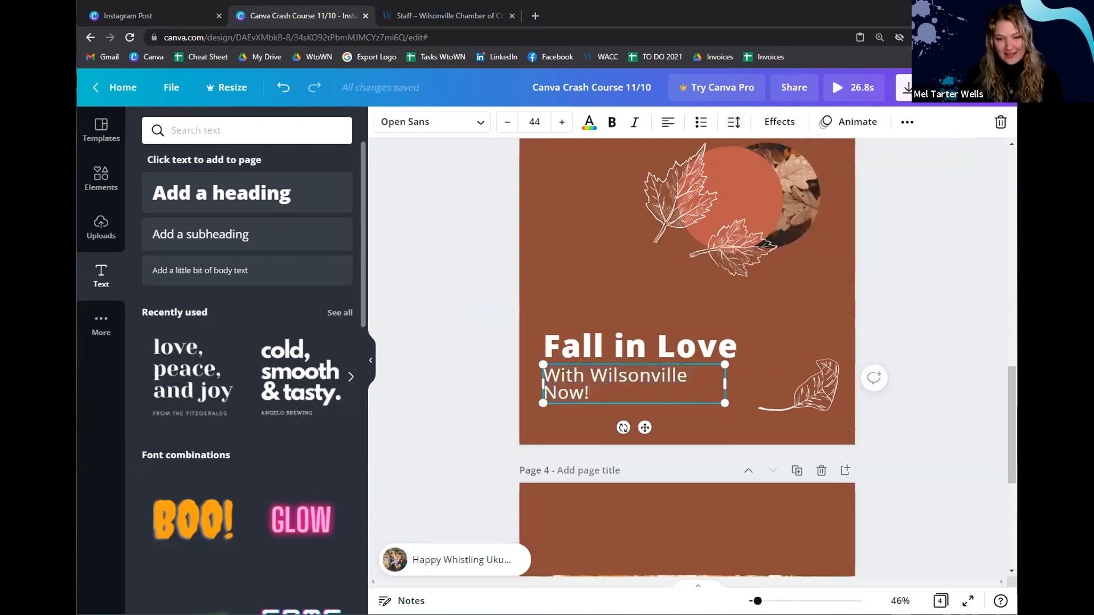
Undo and redo the subheading's line spacing change, and open its letter and line spacing options
{"action": "key", "text": "ctrl+z"}
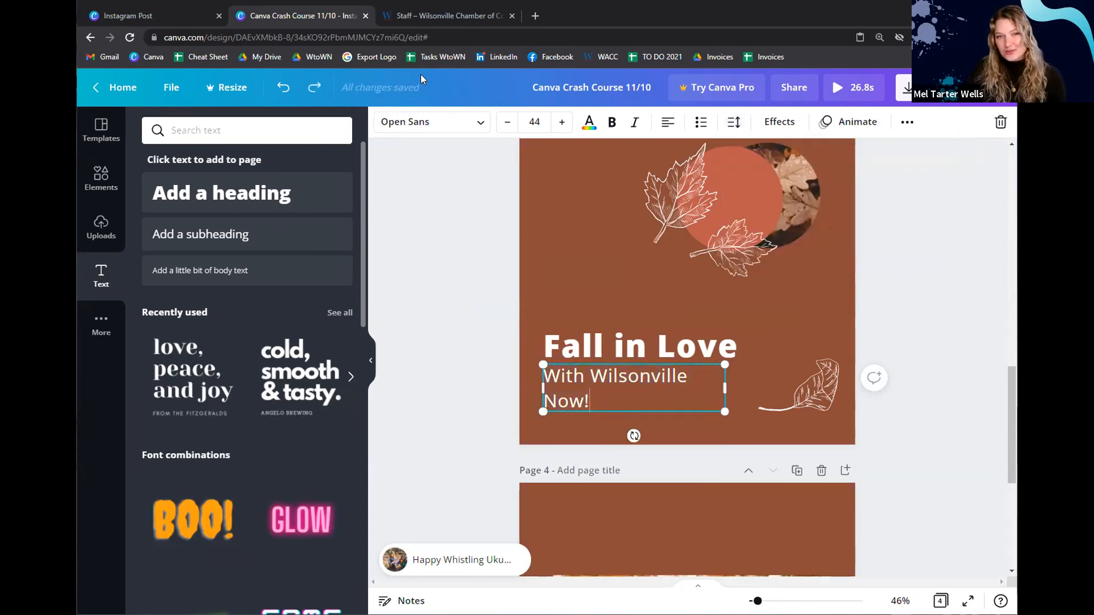
{"action": "left_click", "coordinate": [315, 87]}
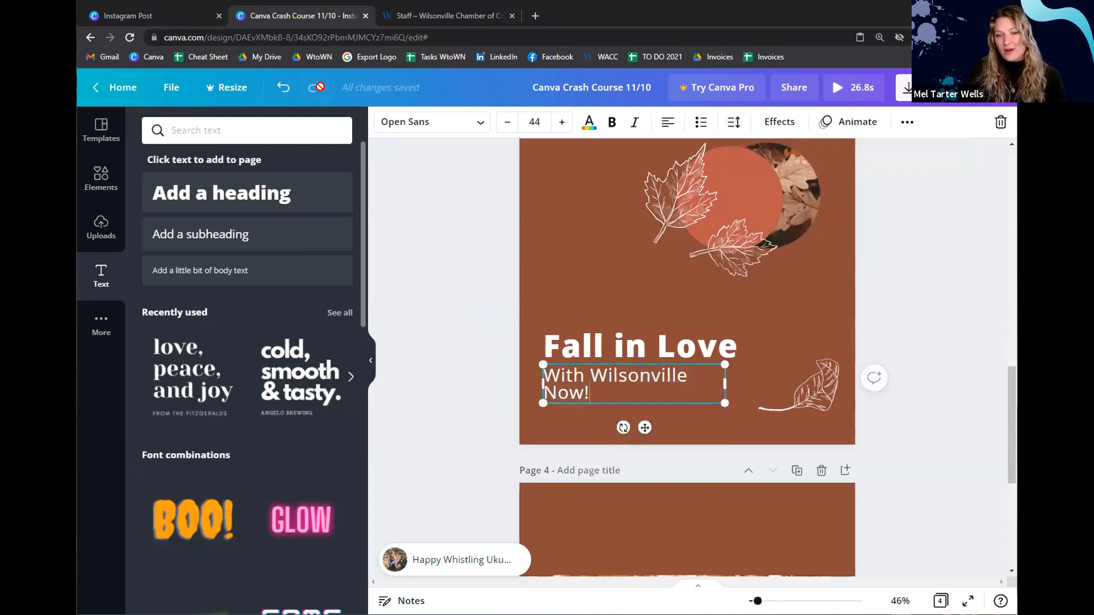
{"action": "left_click", "coordinate": [842, 293]}
{"action": "left_click", "coordinate": [618, 385]}
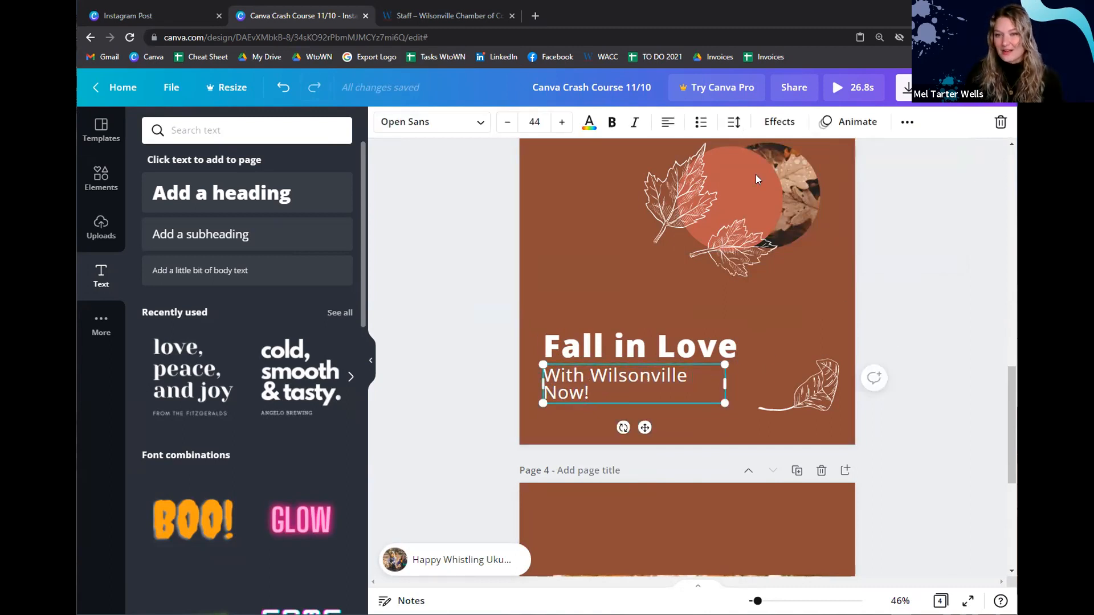
{"action": "left_click", "coordinate": [734, 122]}
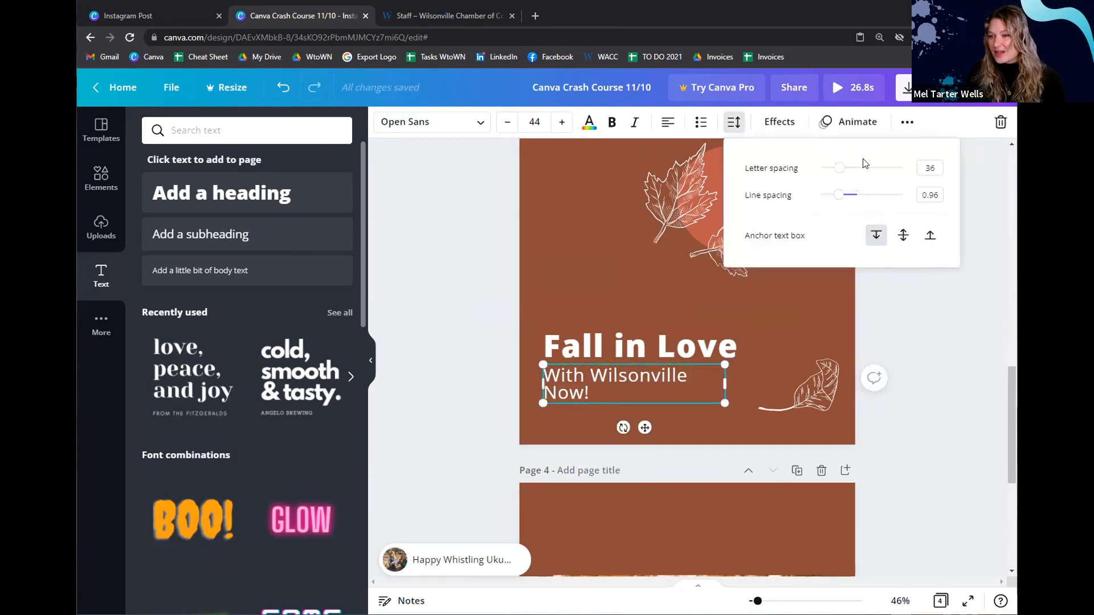
Delete the second line "Now!" from the subheading so it reads only "With Wilsonville"
{"action": "left_click", "coordinate": [593, 396]}
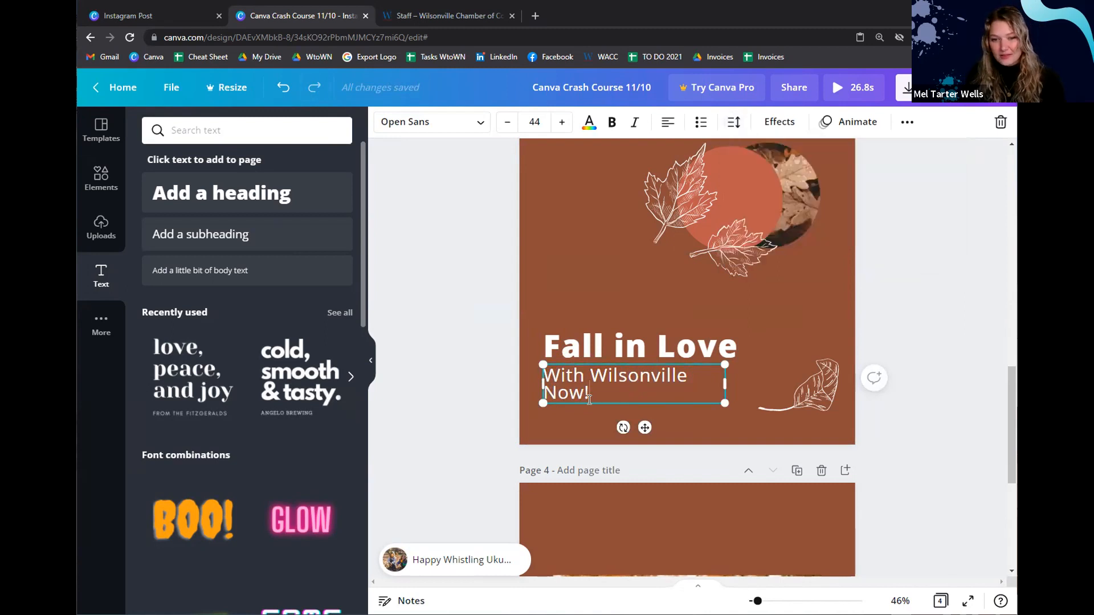
{"action": "key", "text": "BackSpace"}
{"action": "key", "text": "BackSpace"}
{"action": "key", "text": "BackSpace"}
{"action": "key", "text": "BackSpace"}
{"action": "key", "text": "BackSpace"}
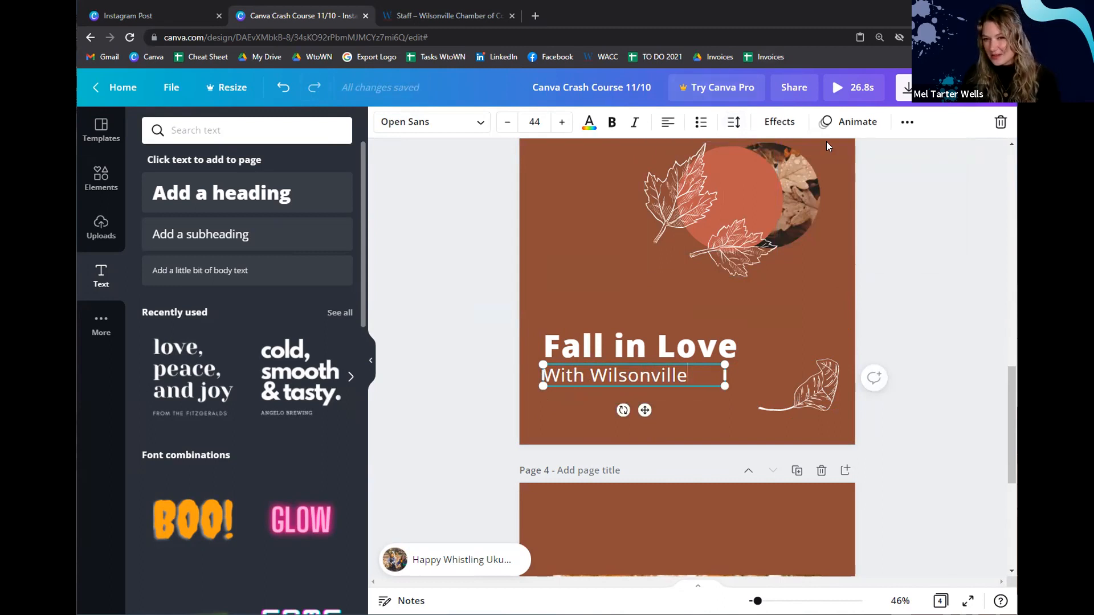
{"action": "left_click", "coordinate": [795, 328]}
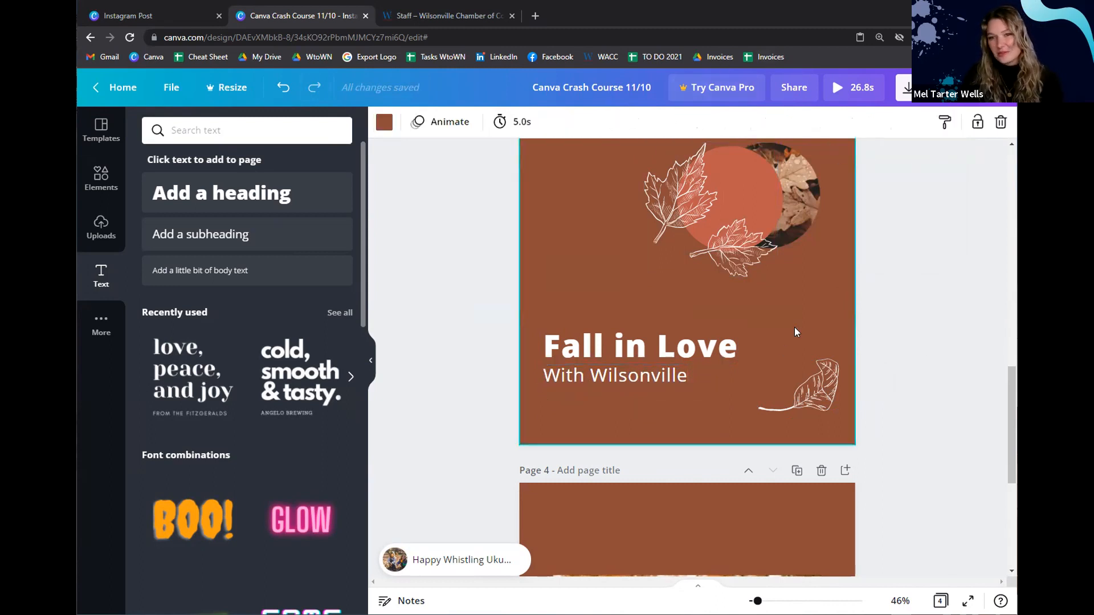
Browse the font combinations, add the "DAZZLE eau de parfum" one to page 3, and place it above the "Fall in Love" heading
{"action": "left_click", "coordinate": [662, 374]}
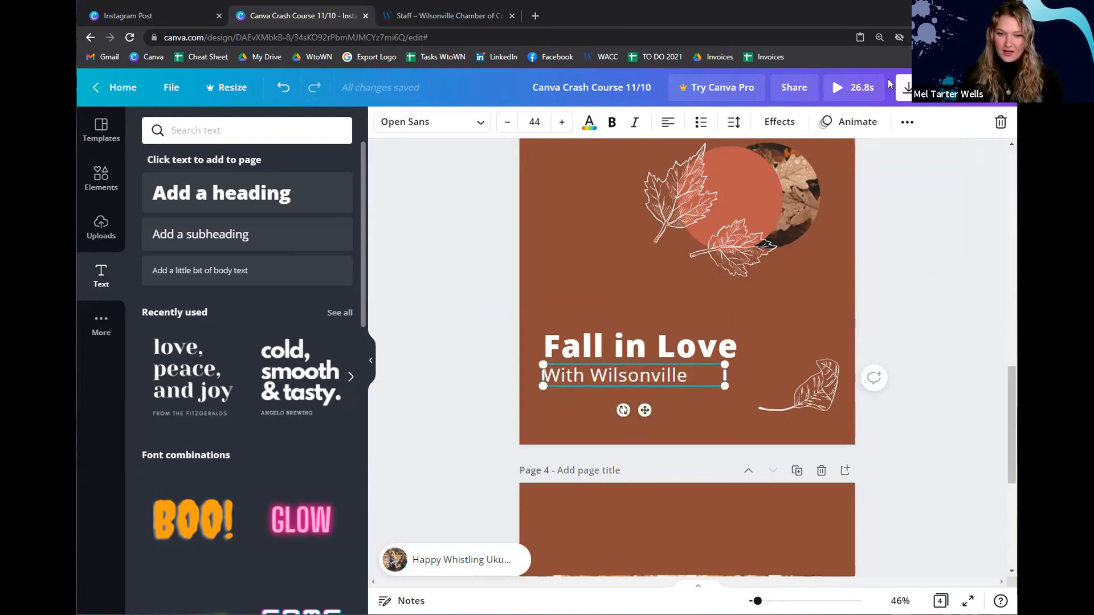
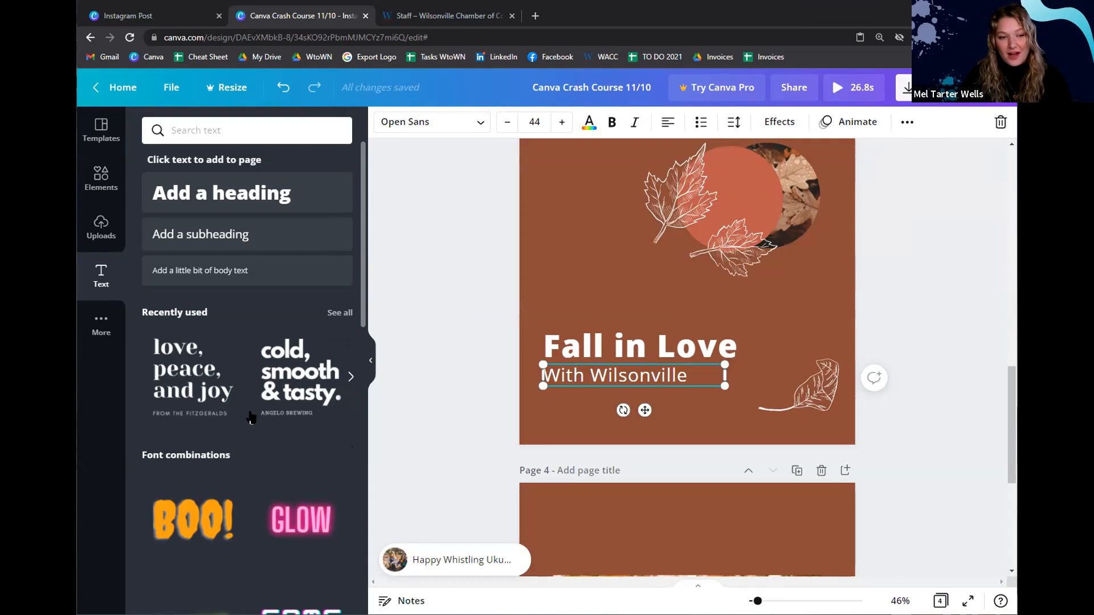
{"action": "scroll", "coordinate": [300, 449], "scroll_direction": "down", "scroll_amount": 3}
{"action": "scroll", "coordinate": [290, 274], "scroll_direction": "down", "scroll_amount": 9}
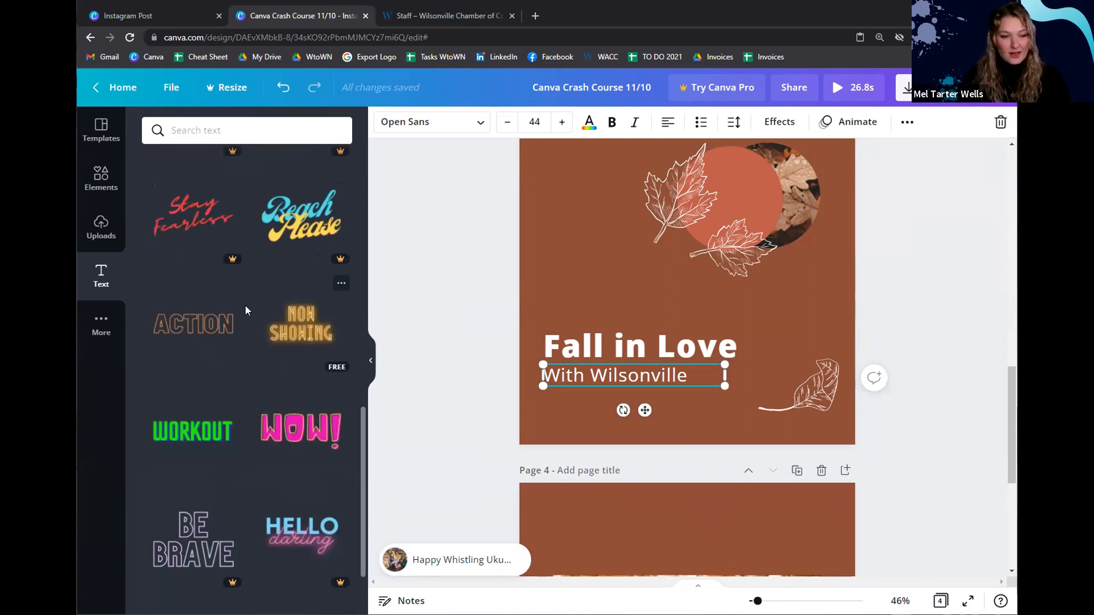
{"action": "scroll", "coordinate": [246, 311], "scroll_direction": "down", "scroll_amount": 8}
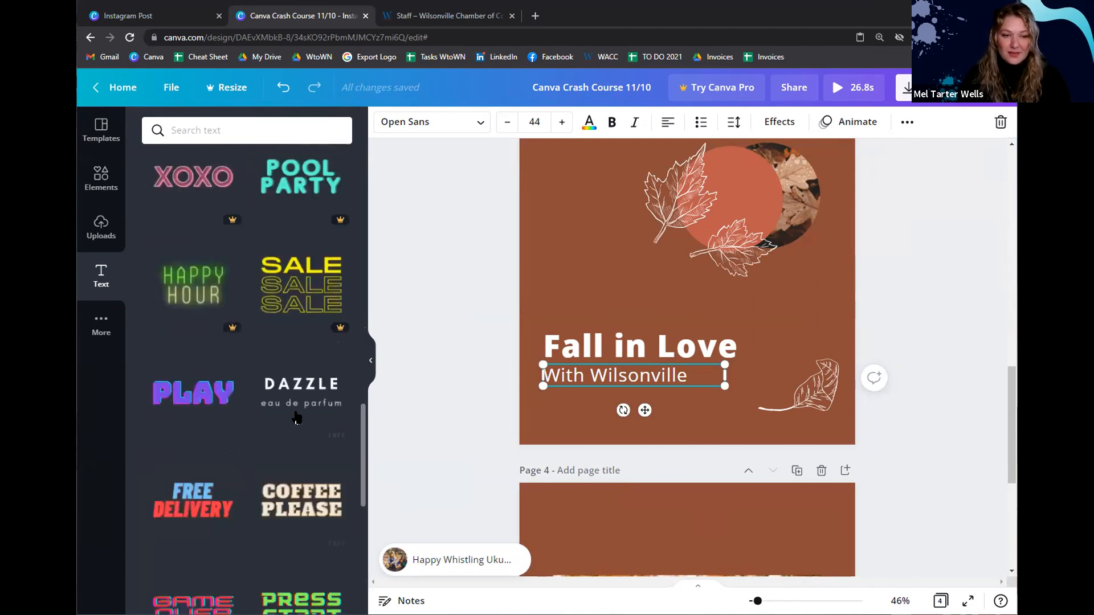
{"action": "left_click", "coordinate": [300, 398]}
{"action": "left_click_drag", "start_coordinate": [720, 269], "coordinate": [646, 290]}
Delete the "DAZZLE" title and clear the "eau de parfum" text of the added font combination
{"action": "key", "text": "Delete"}
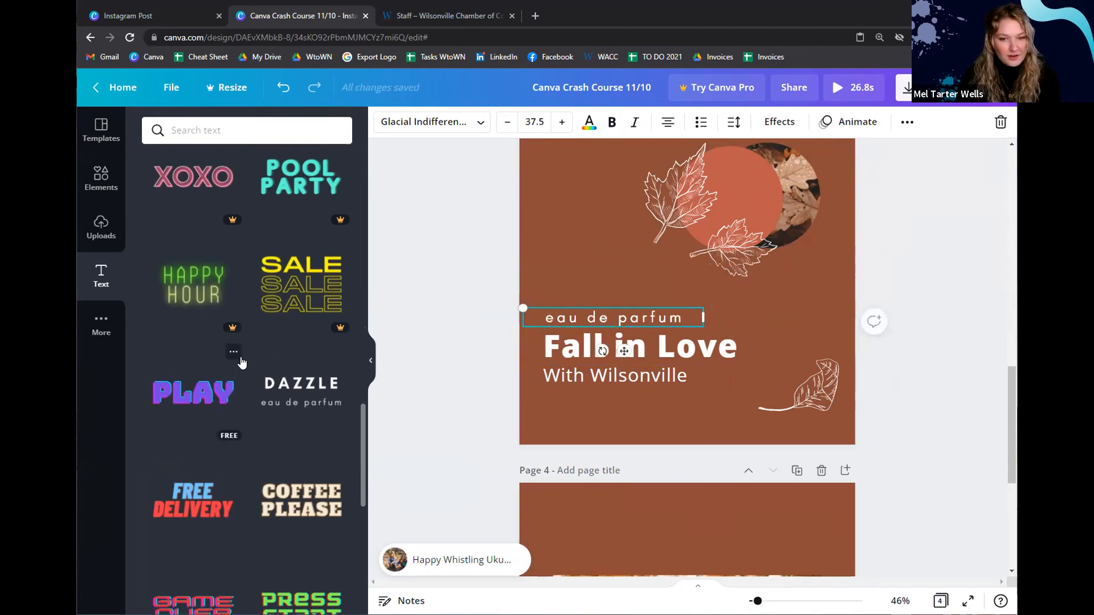
{"action": "scroll", "coordinate": [241, 363], "scroll_direction": "down", "scroll_amount": 3}
{"action": "key", "text": "ctrl+a"}
{"action": "key", "text": "BackSpace"}
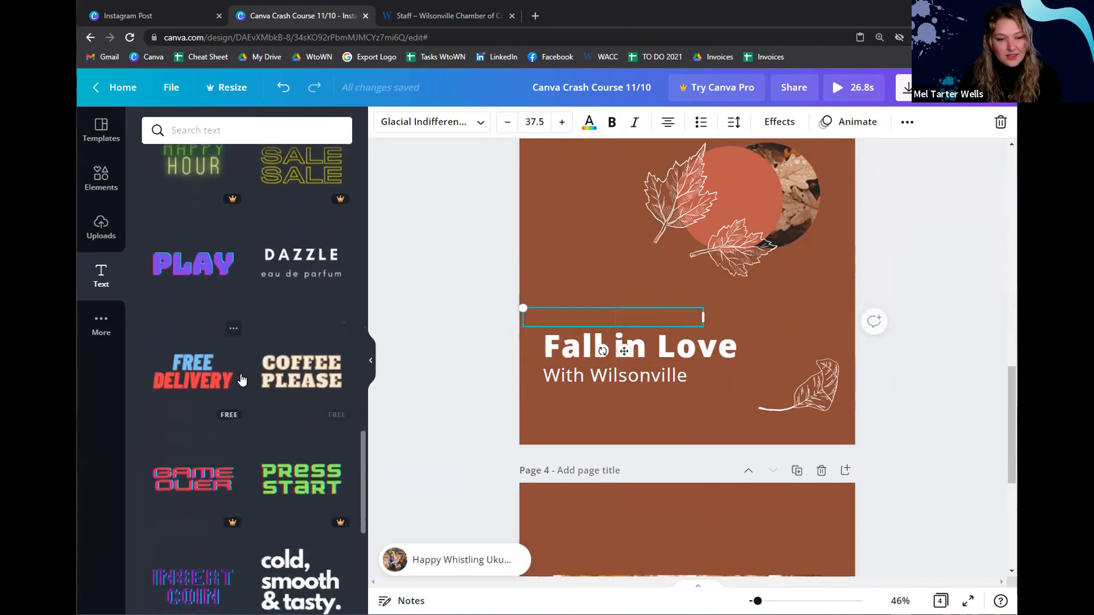
Add the "love, peace, and joy" font combination to page 3 and change its title to "Fall in Love"
{"action": "scroll", "coordinate": [244, 393], "scroll_direction": "down", "scroll_amount": 3}
{"action": "scroll", "coordinate": [249, 410], "scroll_direction": "up", "scroll_amount": 10}
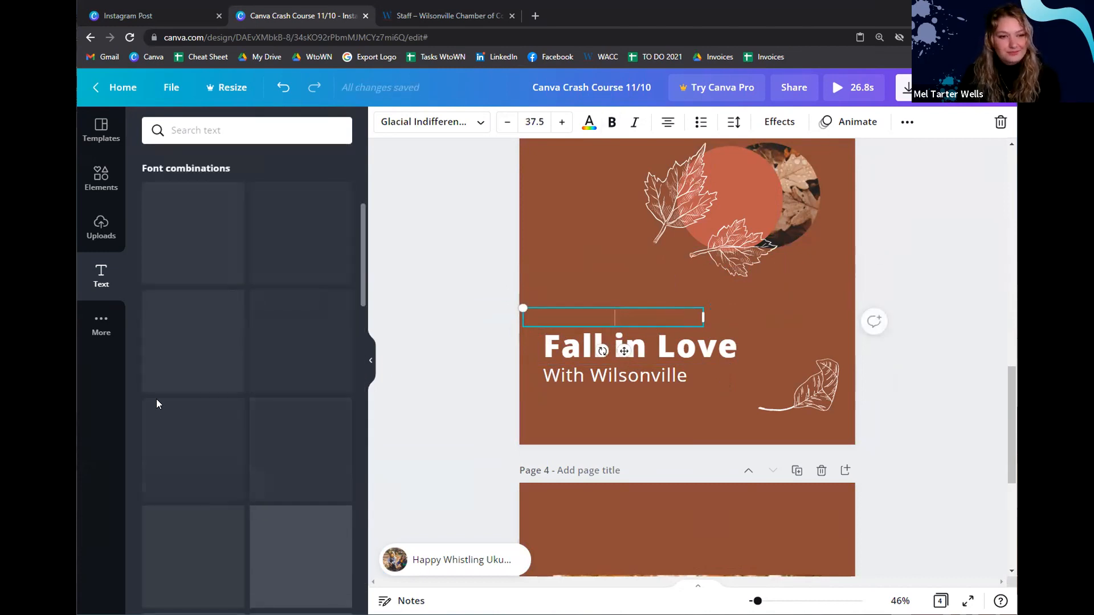
{"action": "scroll", "coordinate": [248, 299], "scroll_direction": "up", "scroll_amount": 7}
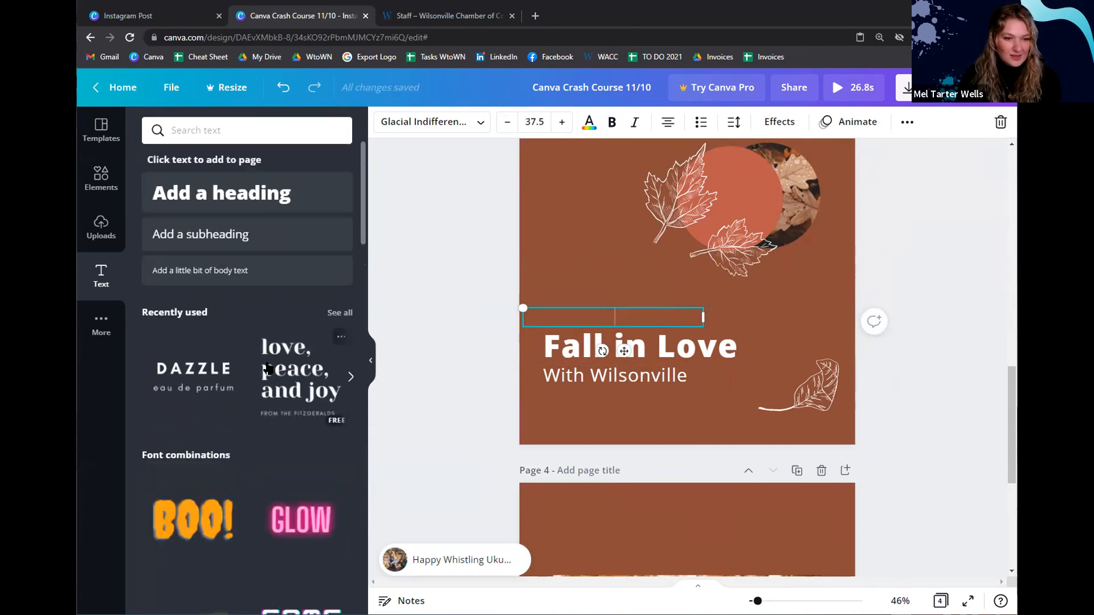
{"action": "left_click", "coordinate": [268, 369]}
{"action": "left_click", "coordinate": [699, 301]}
{"action": "triple_click", "coordinate": [700, 301]}
{"action": "left_click", "coordinate": [731, 295]}
{"action": "left_click_drag", "start_coordinate": [731, 294], "coordinate": [603, 245]}
{"action": "type", "text": "Fall in"}
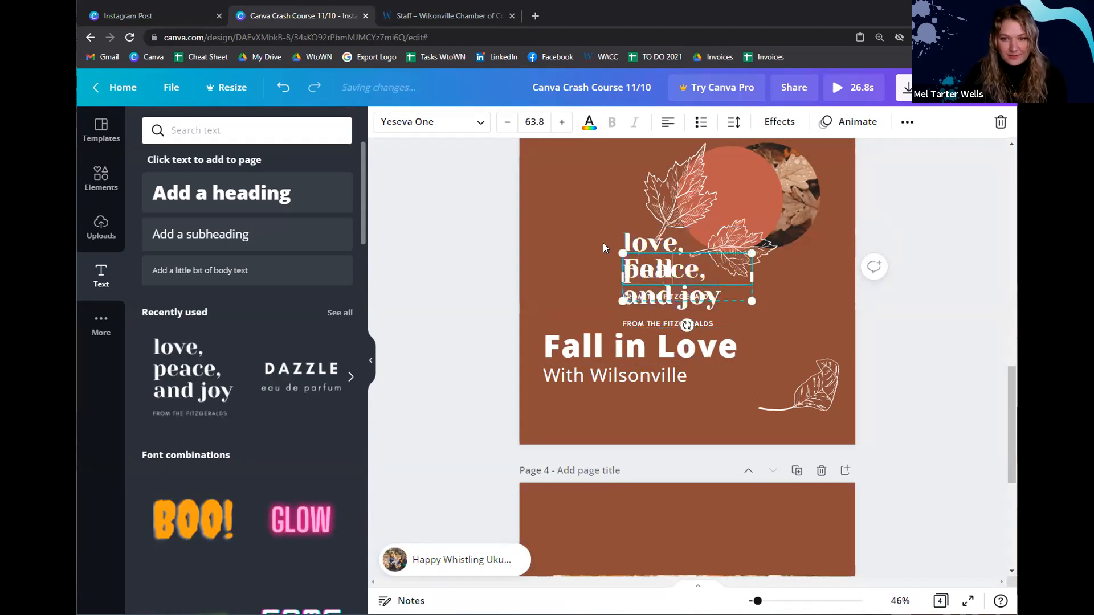
{"action": "type", "text": " Love"}
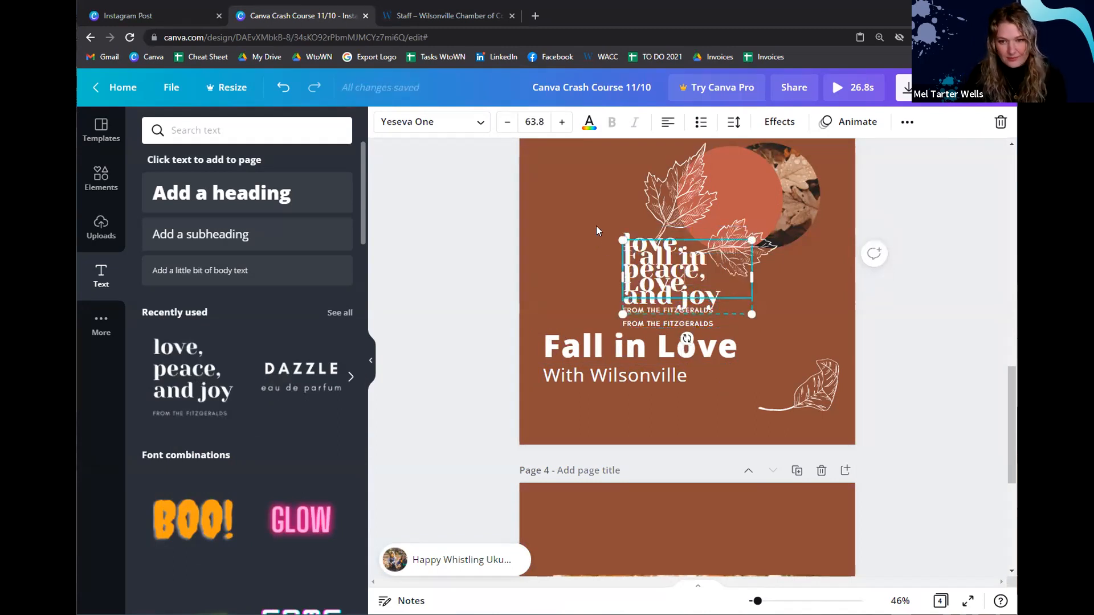
Move the new "Fall in Love" combination just above the old heading and delete the duplicate "love, peace, and joy" copy
{"action": "left_click_drag", "start_coordinate": [678, 269], "coordinate": [579, 294]}
{"action": "left_click", "coordinate": [692, 287]}
{"action": "key", "text": "Delete"}
{"action": "left_click", "coordinate": [694, 300]}
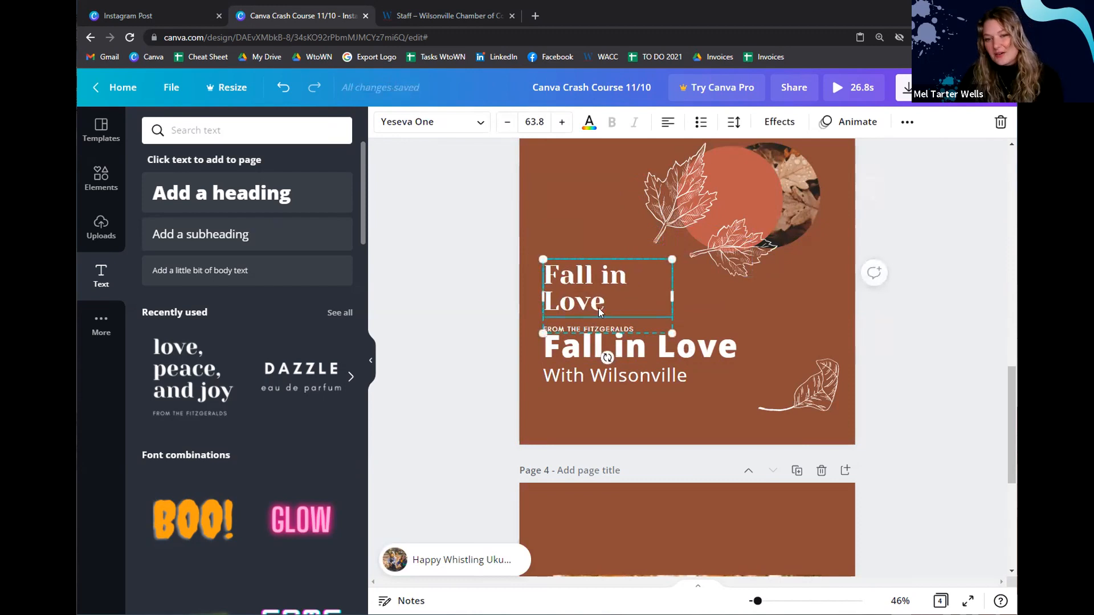
Widen the new title so it fits on one line and replace the small text beneath it with "WITH WILSONVILLE"
{"action": "left_click_drag", "start_coordinate": [669, 296], "coordinate": [737, 296]}
{"action": "left_click", "coordinate": [796, 309]}
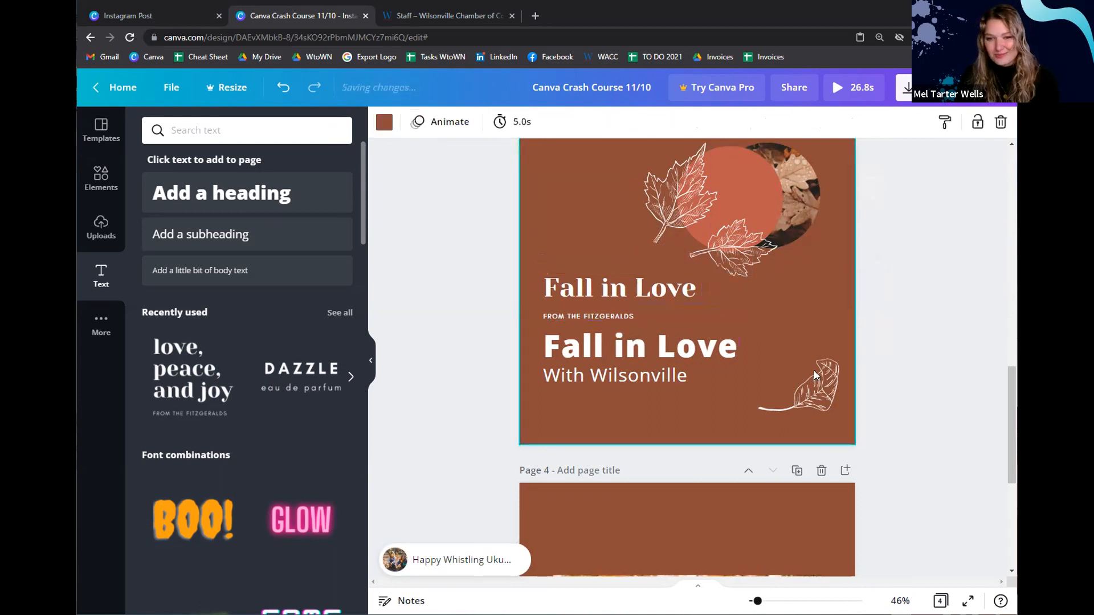
{"action": "left_click", "coordinate": [633, 283]}
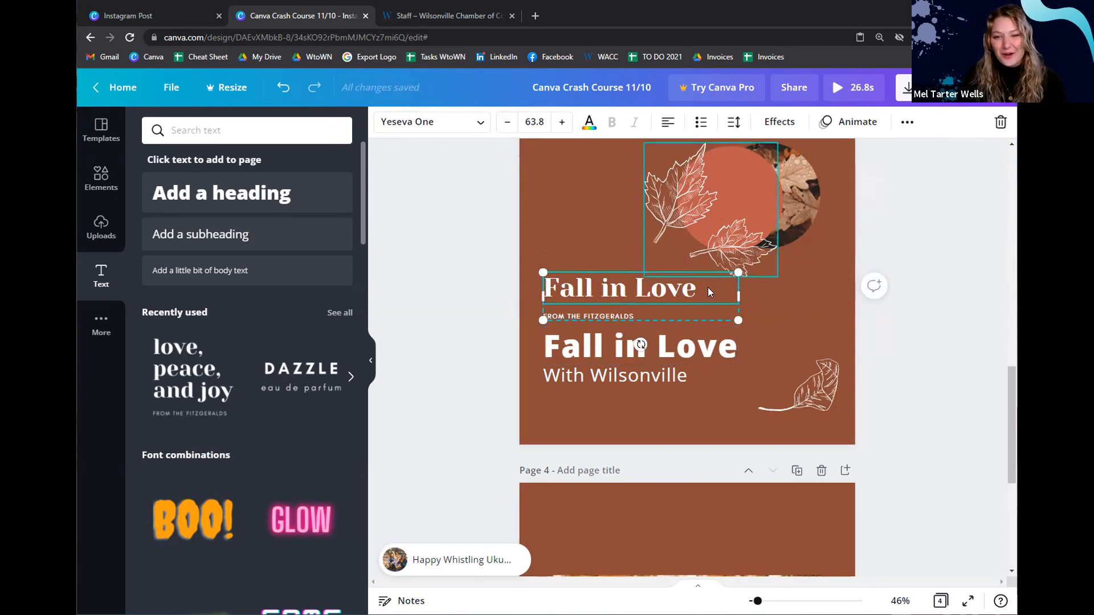
{"action": "double_click", "coordinate": [620, 315]}
{"action": "type", "text": "WITH "}
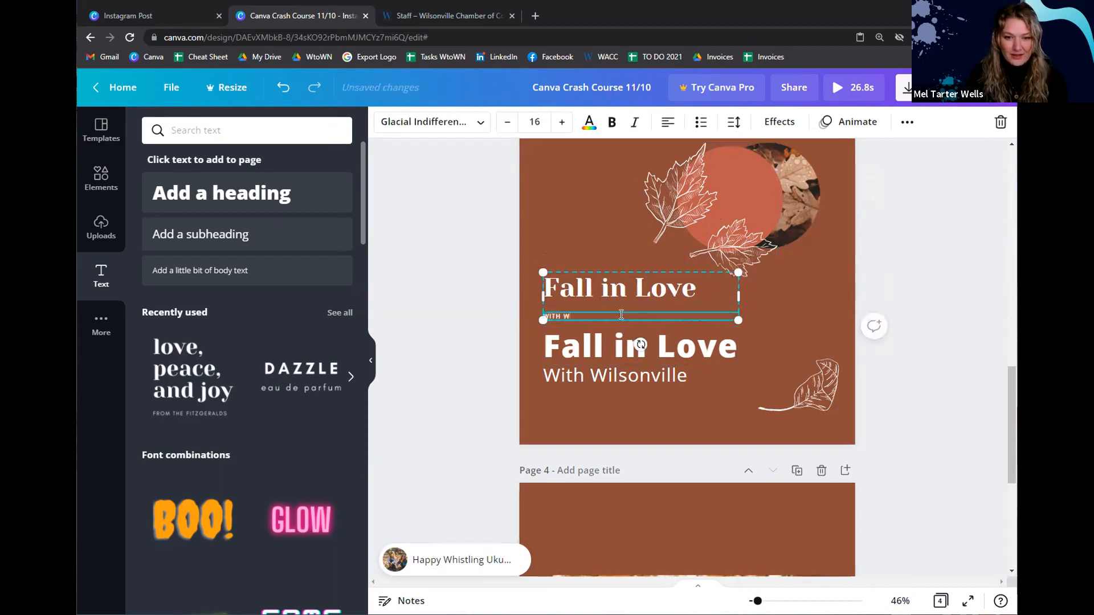
{"action": "type", "text": "WILSONVILLE"}
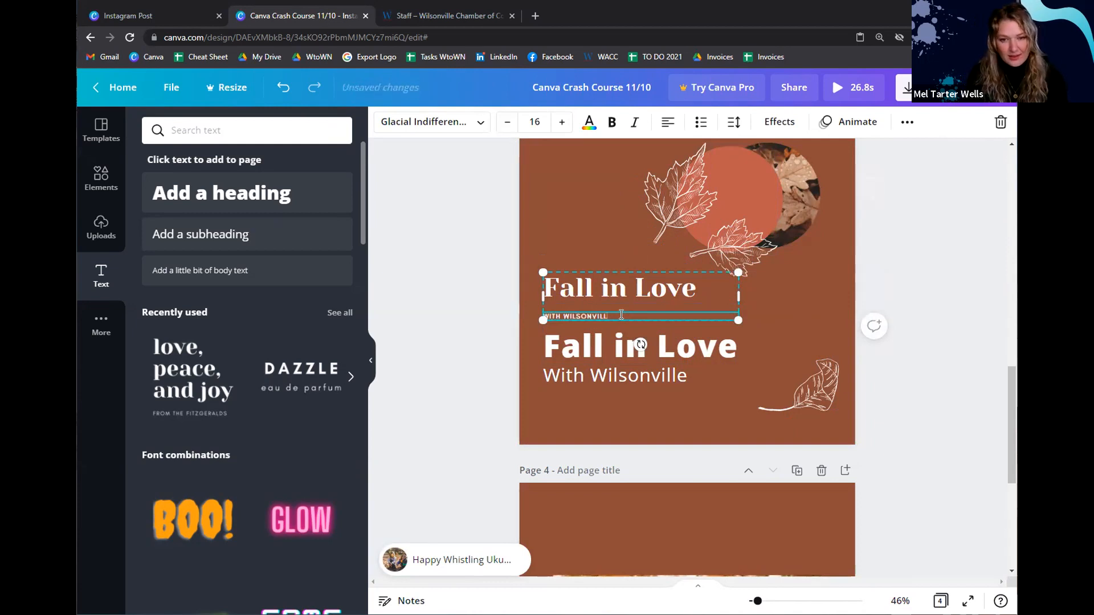
Delete the old heading and subheading, and move the new text combination into the lower-left area of page 3
{"action": "left_click", "coordinate": [633, 375]}
{"action": "left_click", "coordinate": [593, 348], "text": "shift"}
{"action": "key", "text": "Delete"}
{"action": "left_click", "coordinate": [597, 288]}
{"action": "left_click_drag", "start_coordinate": [597, 286], "coordinate": [675, 333]}
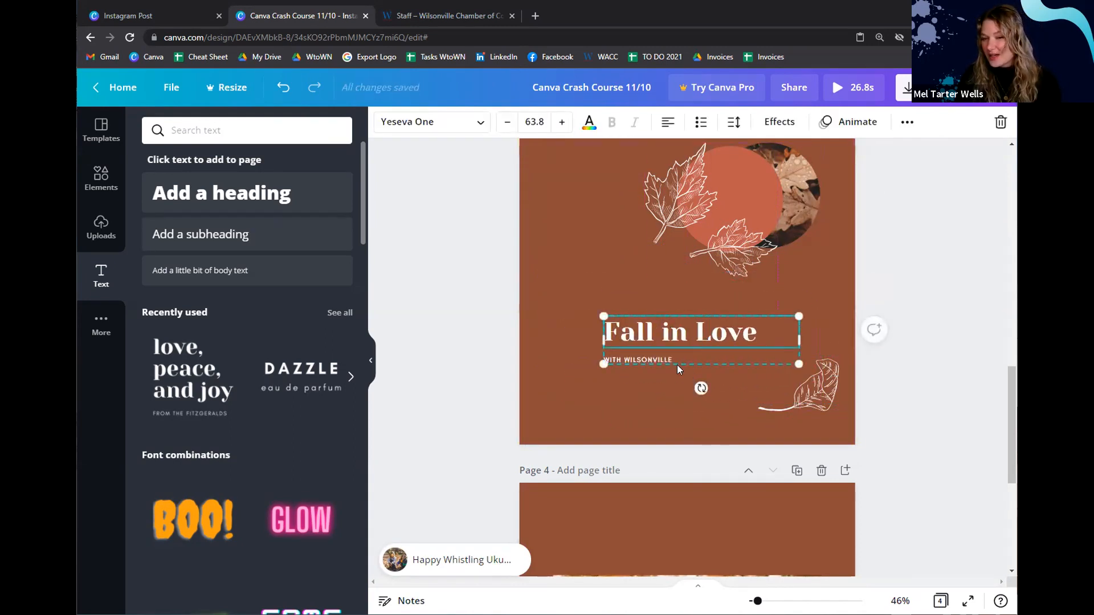
{"action": "left_click_drag", "start_coordinate": [677, 324], "coordinate": [627, 370]}
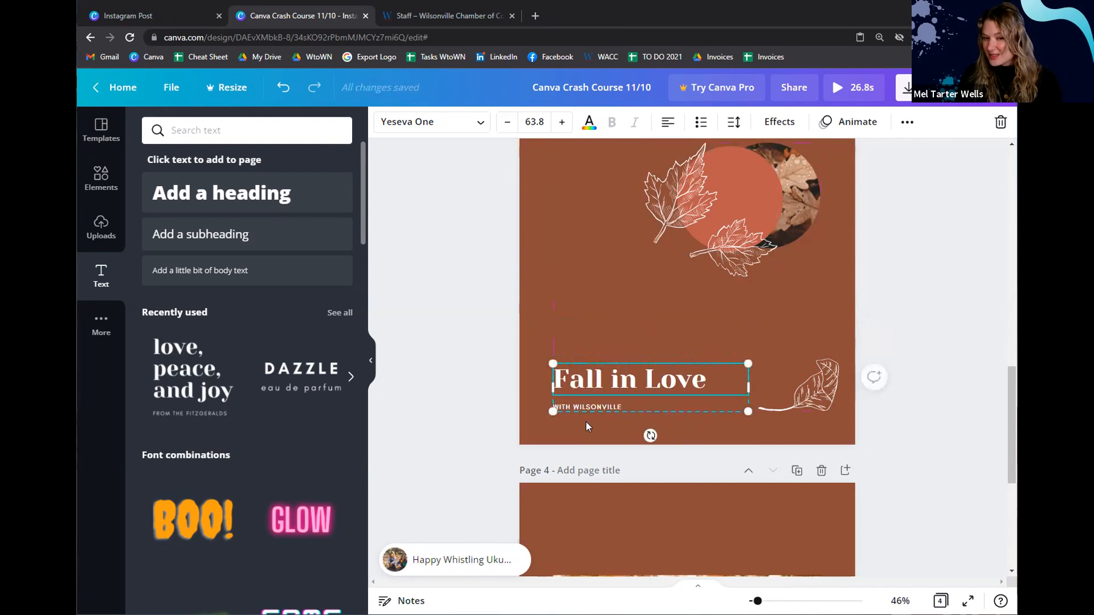
Ungroup the text combination and move "WITH WILSONVILLE" up close beneath the "Fall in Love" title
{"action": "left_click", "coordinate": [907, 123]}
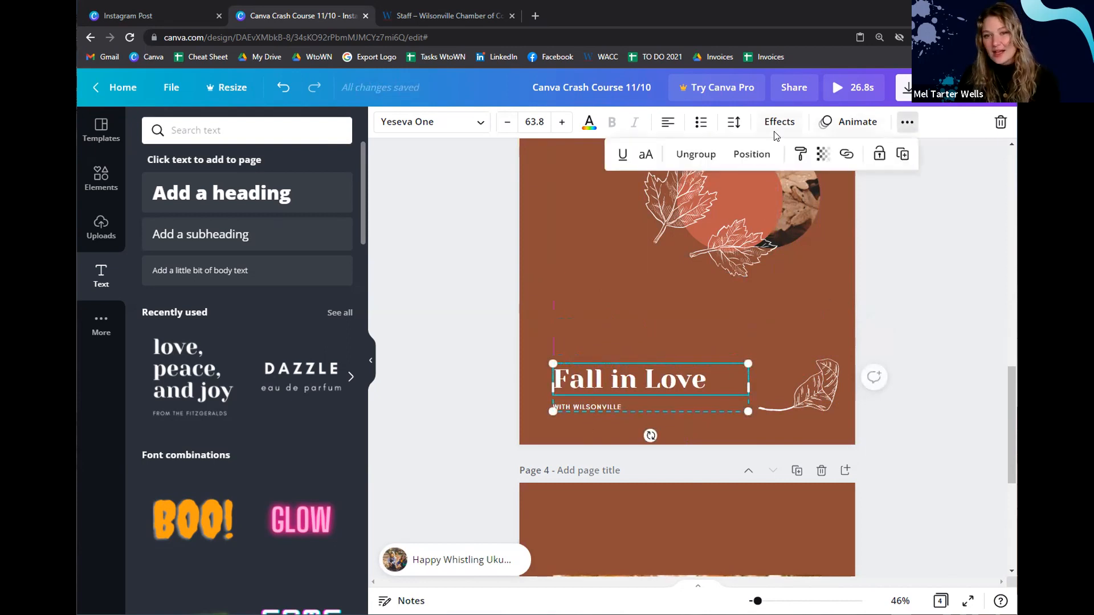
{"action": "left_click", "coordinate": [694, 154]}
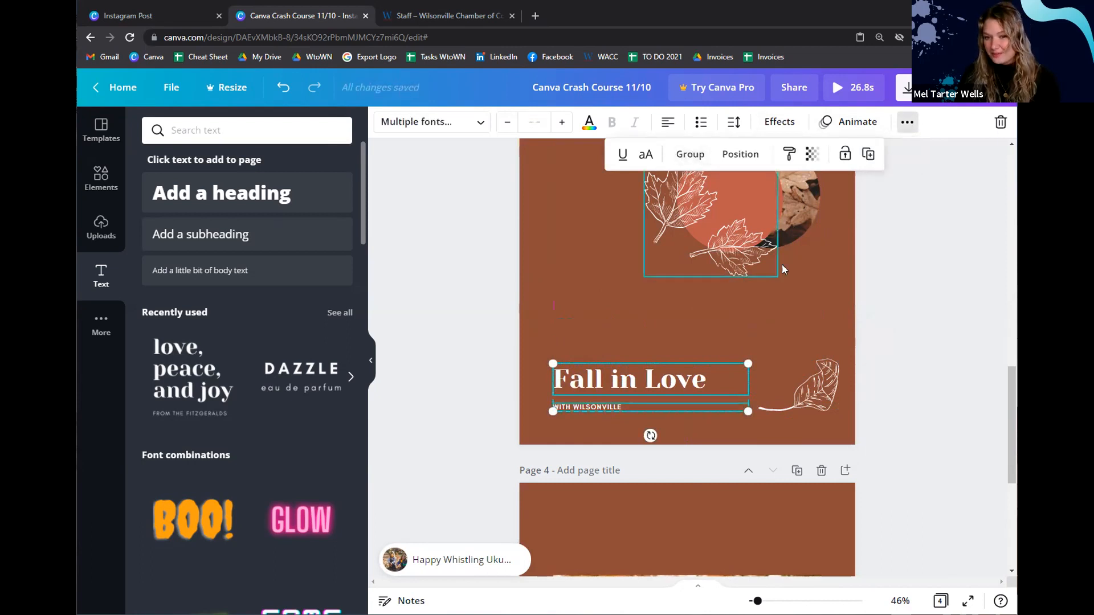
{"action": "left_click", "coordinate": [837, 303]}
{"action": "left_click_drag", "start_coordinate": [583, 405], "coordinate": [583, 394]}
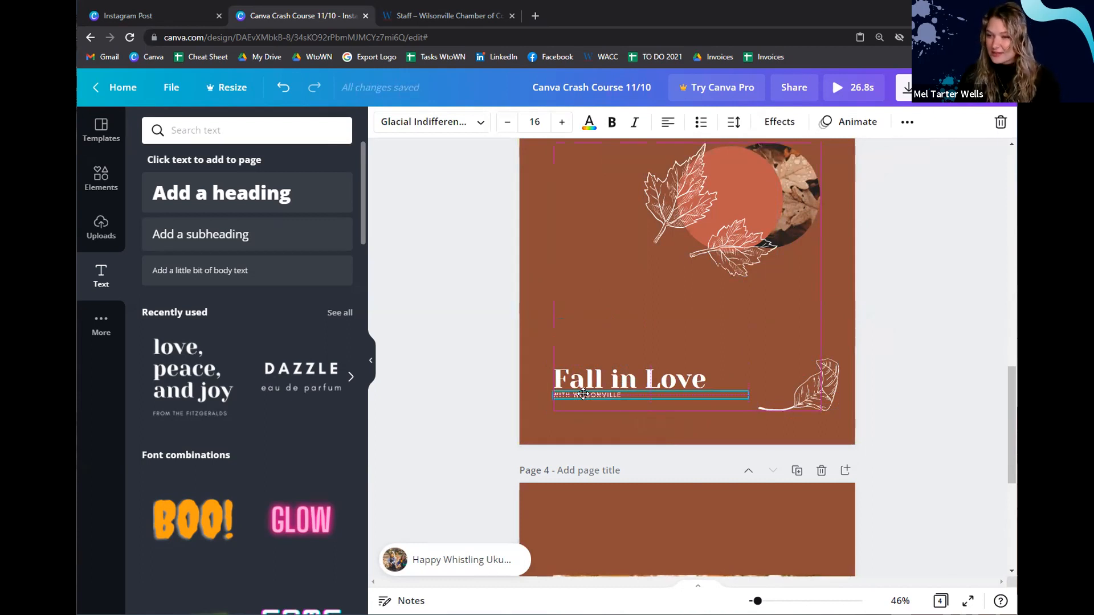
{"action": "left_click_drag", "start_coordinate": [583, 394], "coordinate": [583, 394]}
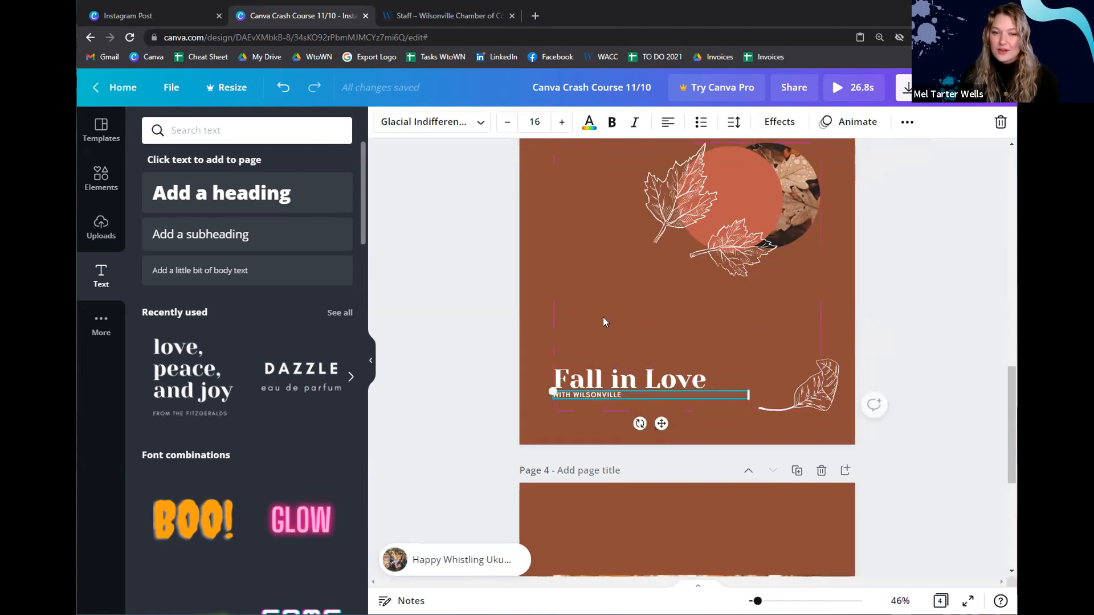
Enlarge the title and "WITH WILSONVILLE" together, to font sizes of about 91.5 and 23
{"action": "left_click", "coordinate": [615, 373], "text": "shift"}
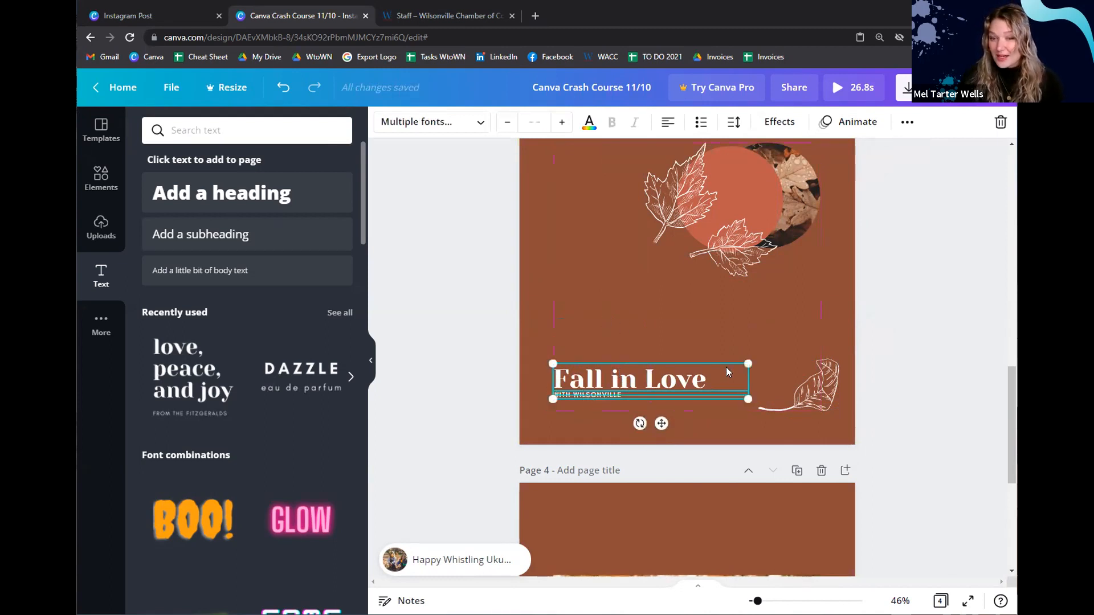
{"action": "left_click_drag", "start_coordinate": [748, 363], "coordinate": [834, 349]}
{"action": "left_click", "coordinate": [567, 319]}
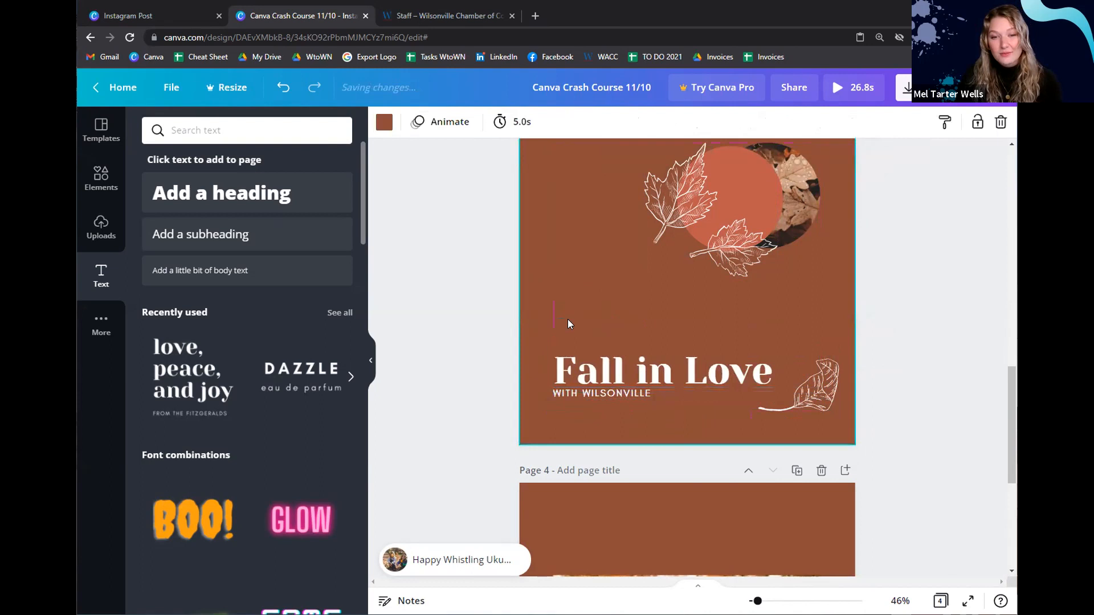
Raise the "Fall in Love" title slightly above "WITH WILSONVILLE" and align the left edges of both lines
{"action": "left_click", "coordinate": [573, 366]}
{"action": "mouse_move", "coordinate": [568, 361]}
{"action": "left_mouse_down"}
{"action": "mouse_move", "coordinate": [554, 358]}
{"action": "mouse_move", "coordinate": [578, 360]}
{"action": "left_mouse_up"}
{"action": "left_click", "coordinate": [609, 394]}
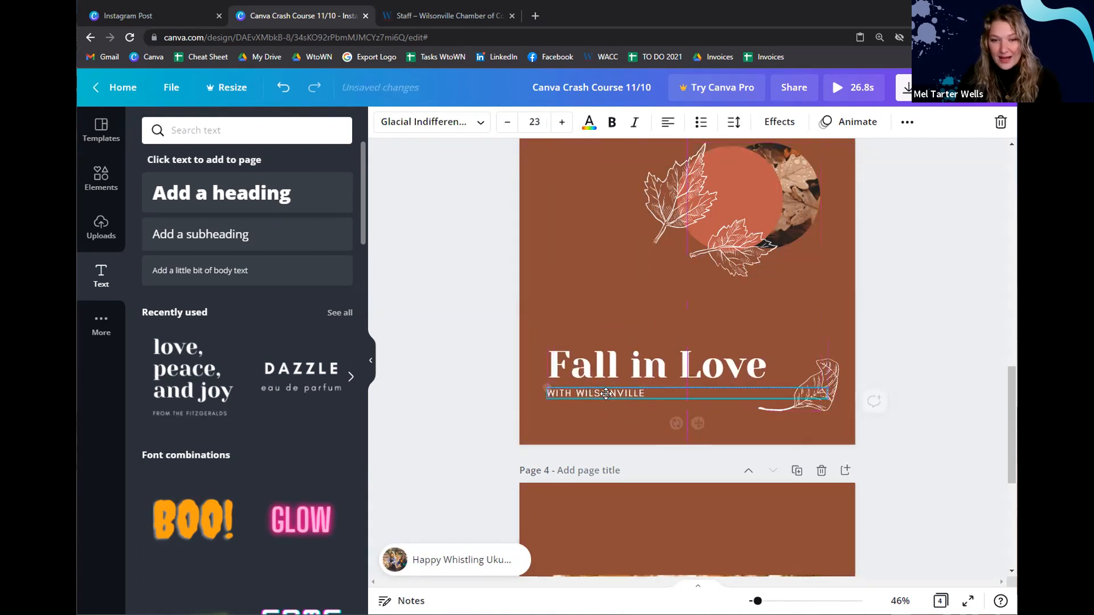
{"action": "left_click_drag", "start_coordinate": [571, 390], "coordinate": [575, 390]}
{"action": "left_click", "coordinate": [577, 365]}
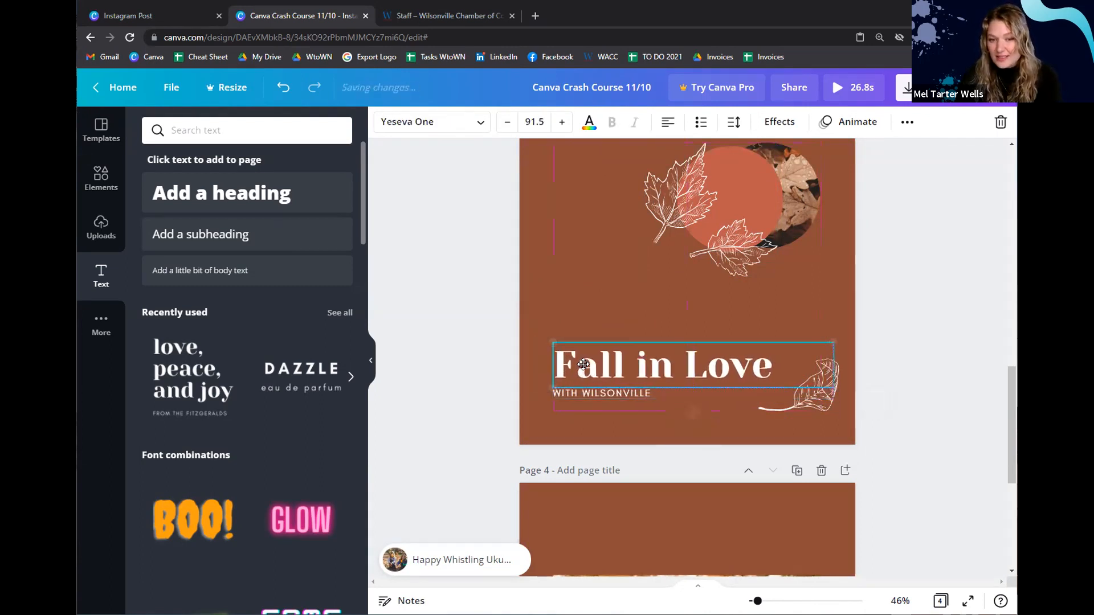
{"action": "left_click", "coordinate": [616, 416]}
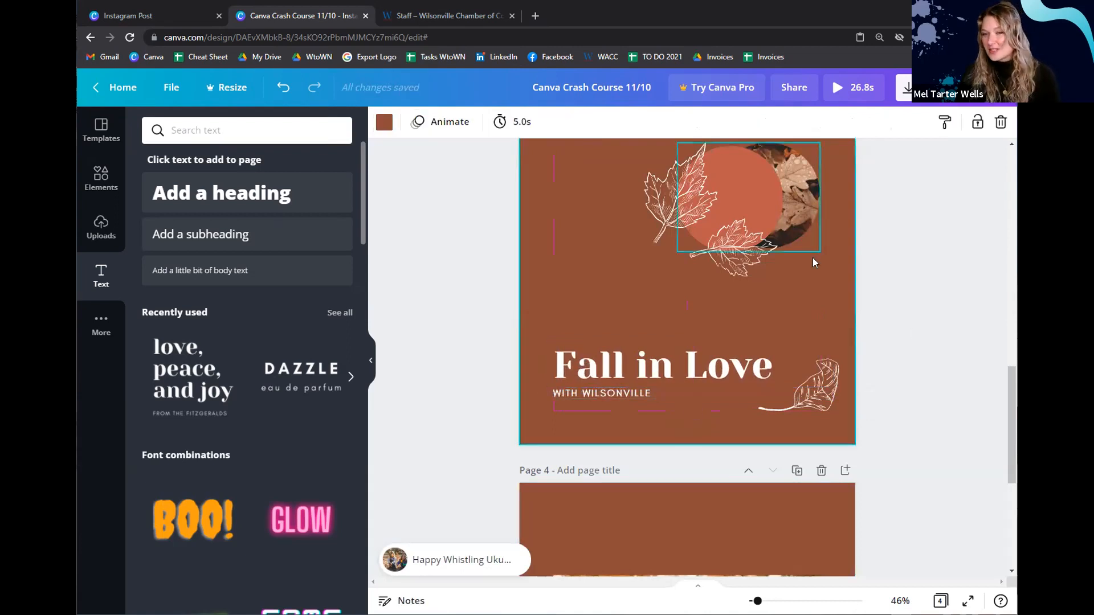
{"action": "scroll", "coordinate": [900, 268], "scroll_direction": "up", "scroll_amount": 2}
{"action": "scroll", "coordinate": [867, 357], "scroll_direction": "down", "scroll_amount": 2}
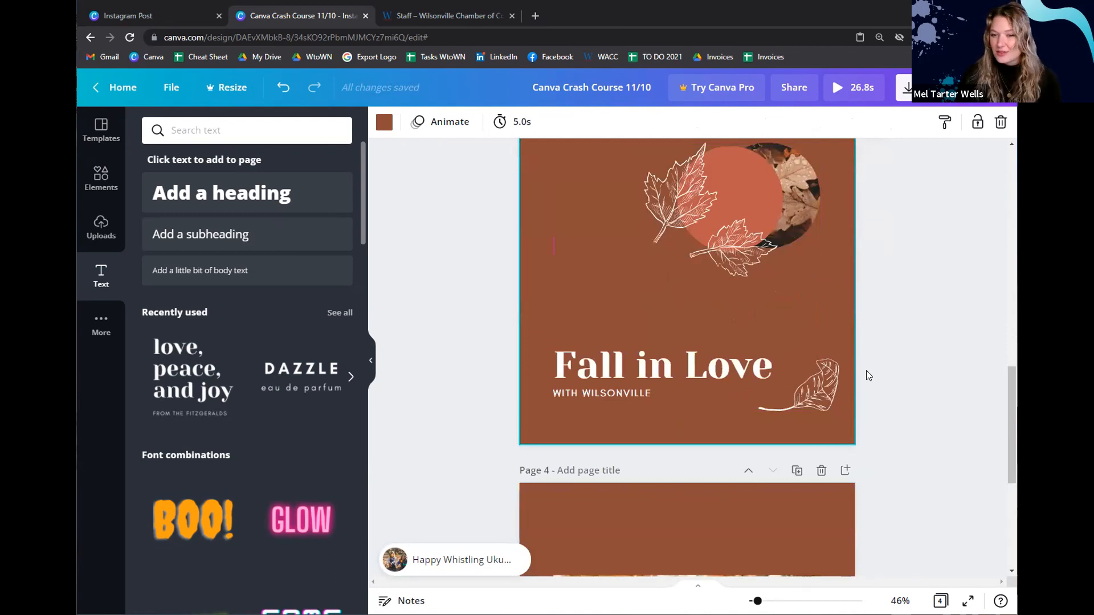
{"action": "scroll", "coordinate": [871, 341], "scroll_direction": "up", "scroll_amount": 3}
{"action": "scroll", "coordinate": [877, 319], "scroll_direction": "down", "scroll_amount": 3}
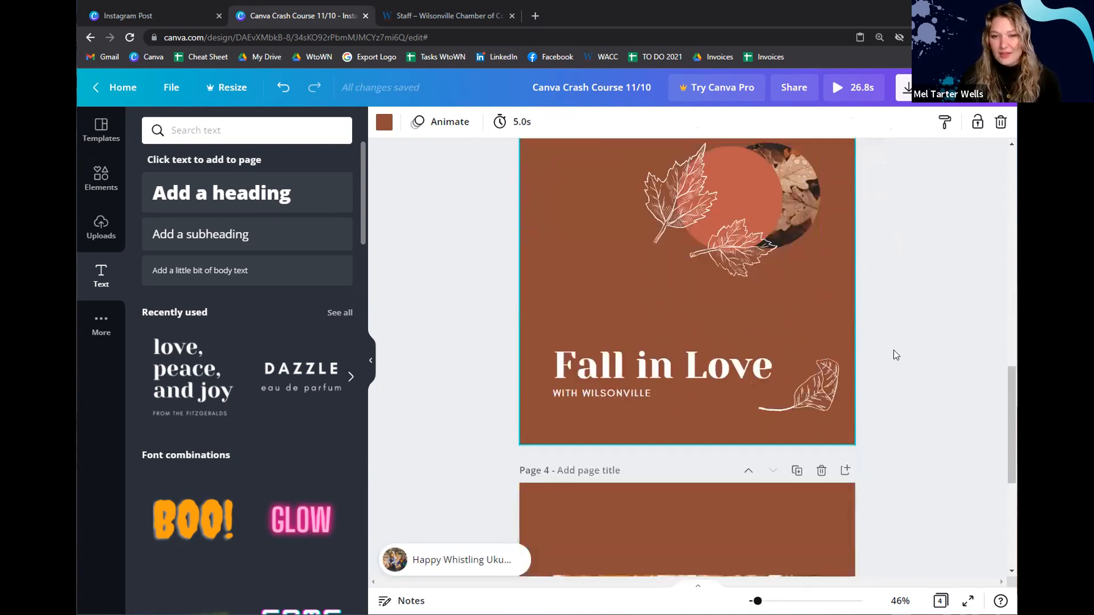
{"action": "scroll", "coordinate": [895, 342], "scroll_direction": "up", "scroll_amount": 1}
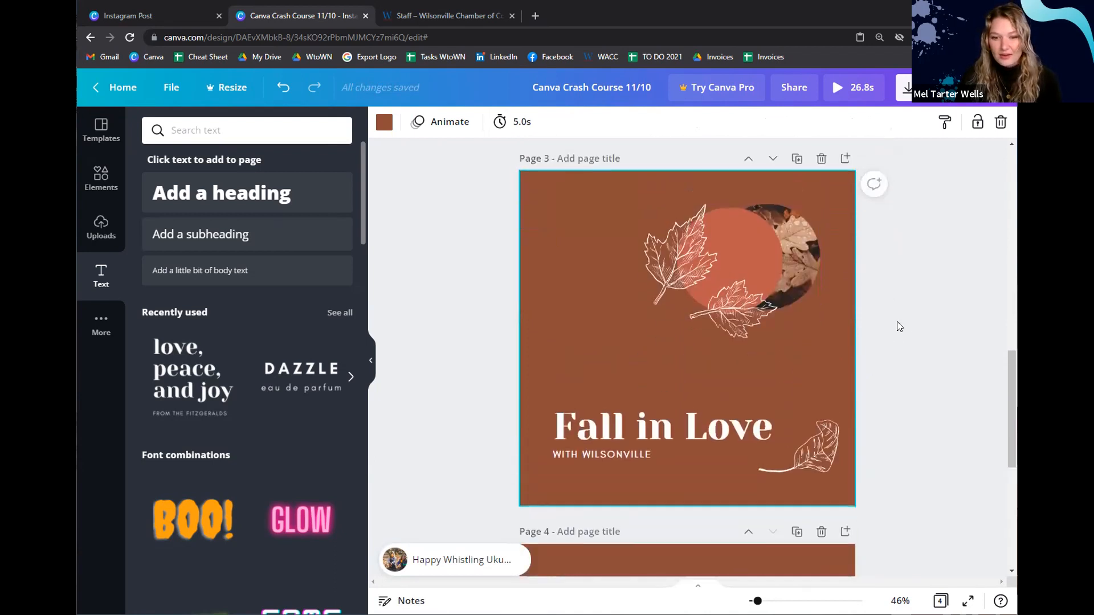
Try the Shadow, Lift and Glitch effects on the "Fall in Love" title, with a Glitch offset of 71, and settle on Lift
{"action": "left_click", "coordinate": [700, 430]}
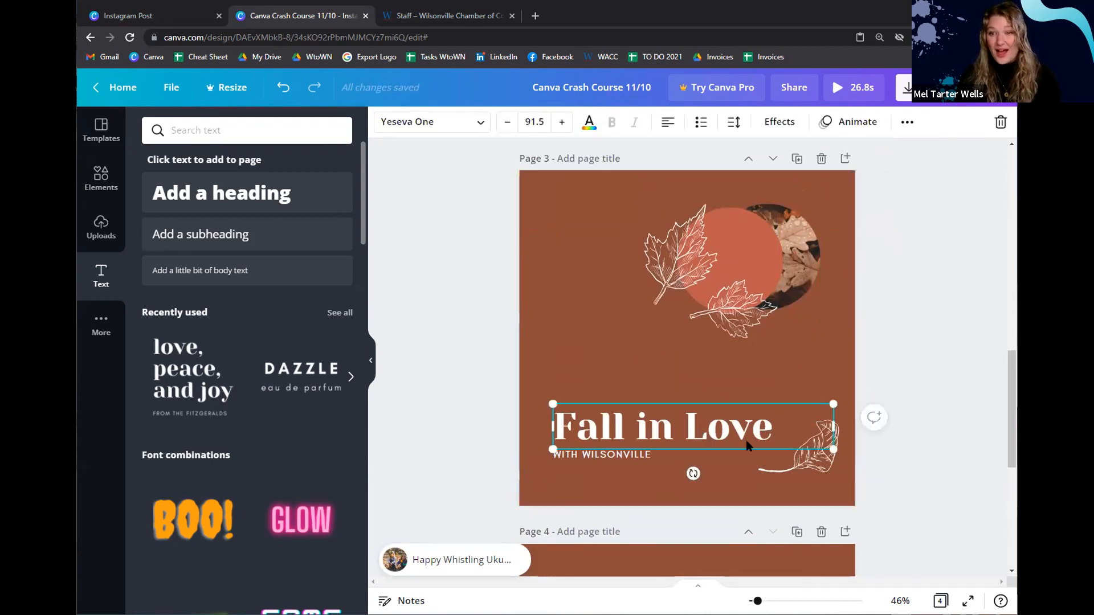
{"action": "left_click", "coordinate": [780, 122]}
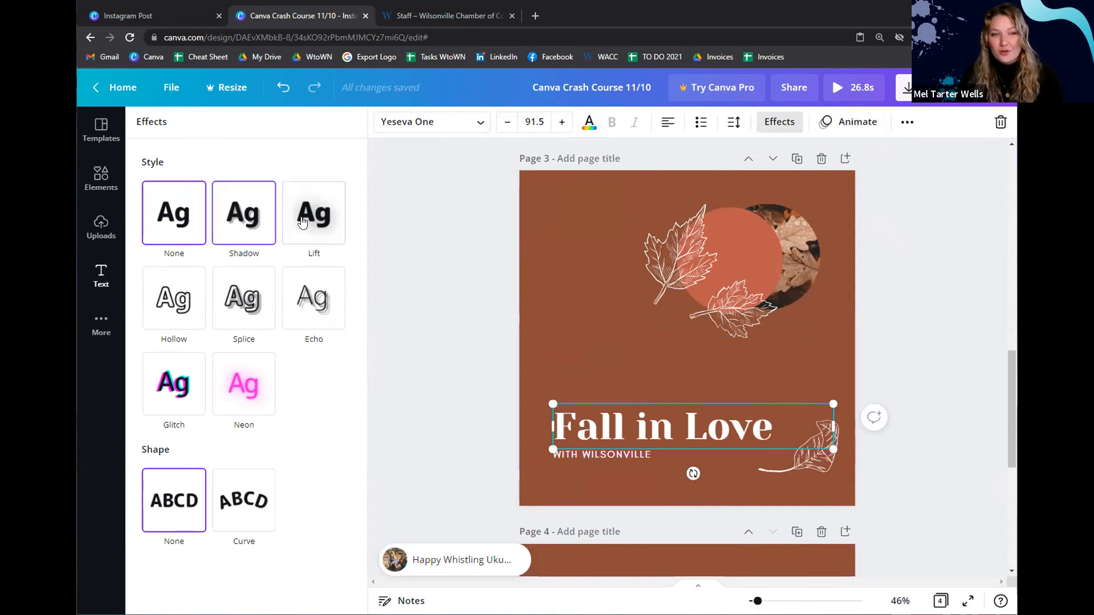
{"action": "left_click", "coordinate": [258, 222]}
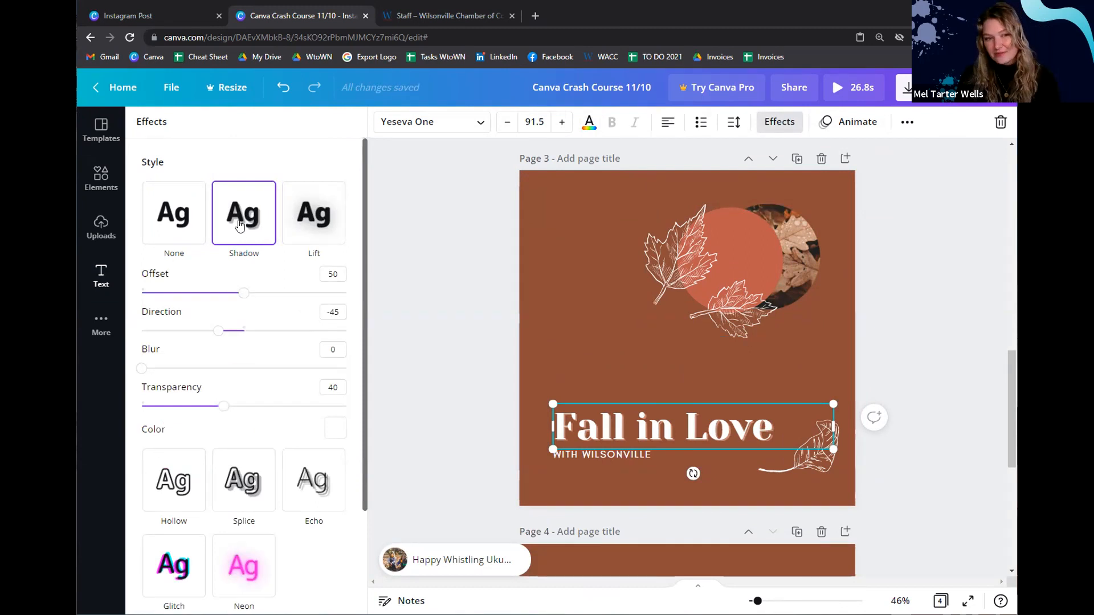
{"action": "left_click", "coordinate": [313, 224]}
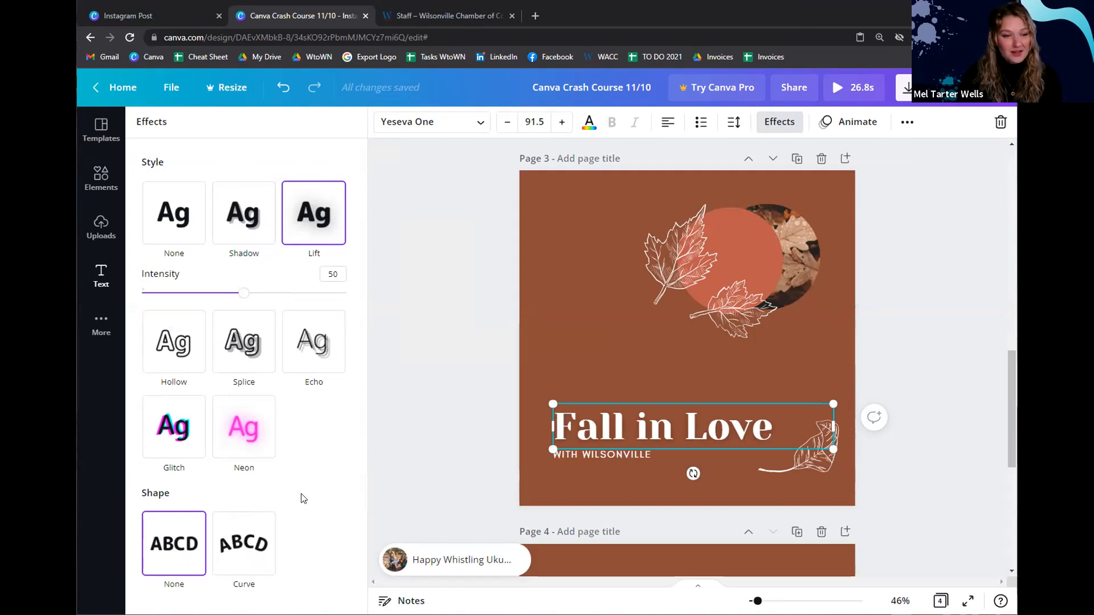
{"action": "left_click", "coordinate": [171, 427]}
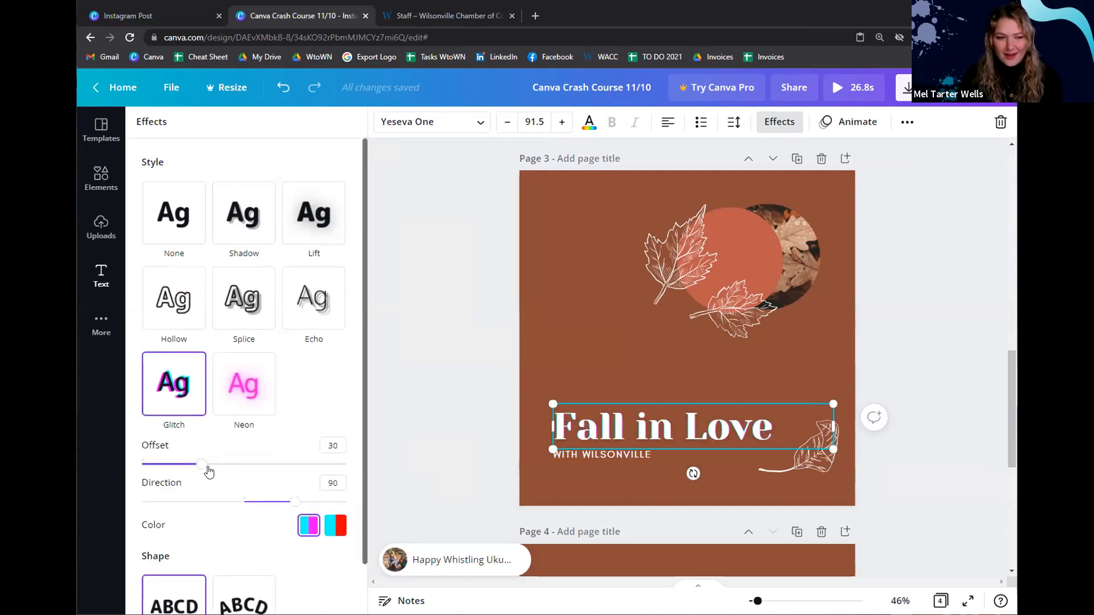
{"action": "left_click_drag", "start_coordinate": [202, 462], "coordinate": [286, 466]}
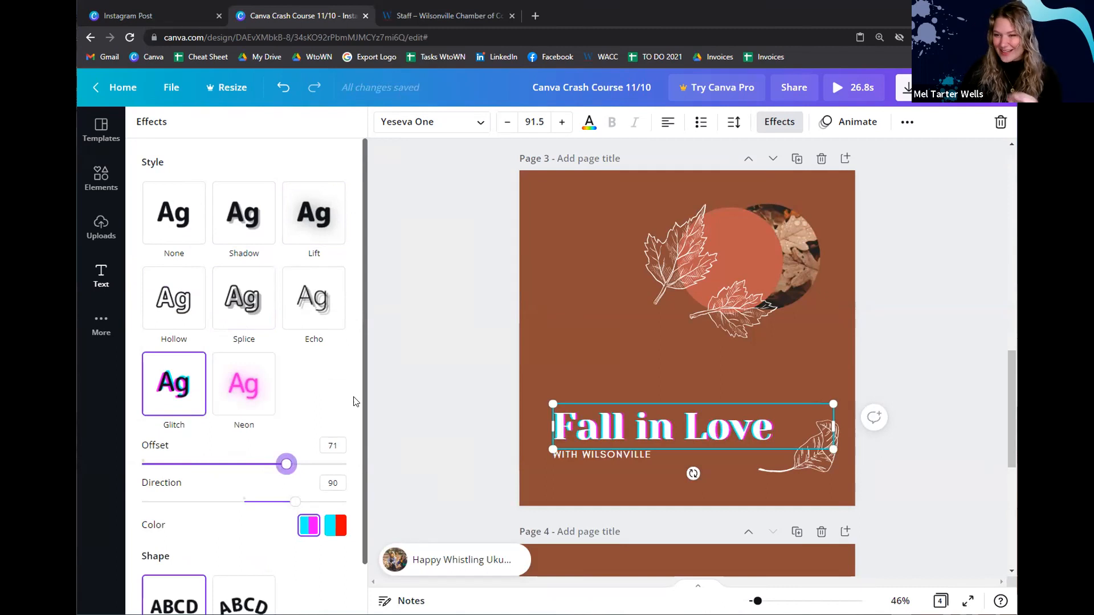
{"action": "left_click", "coordinate": [308, 212]}
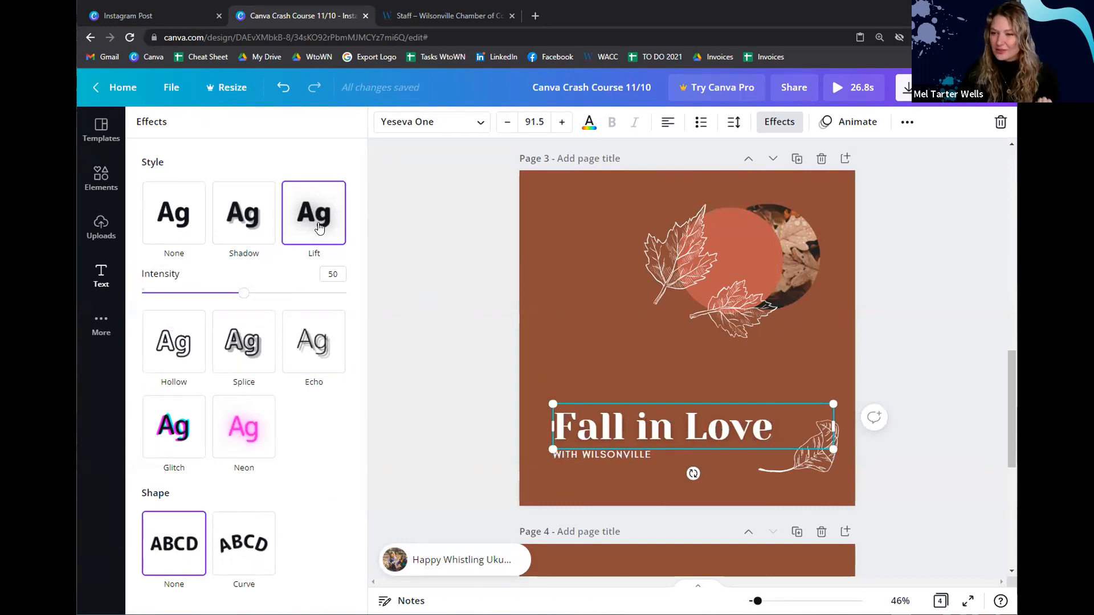
Try the Curve shape on the "Fall in Love" title and undo it
{"action": "left_click", "coordinate": [254, 552]}
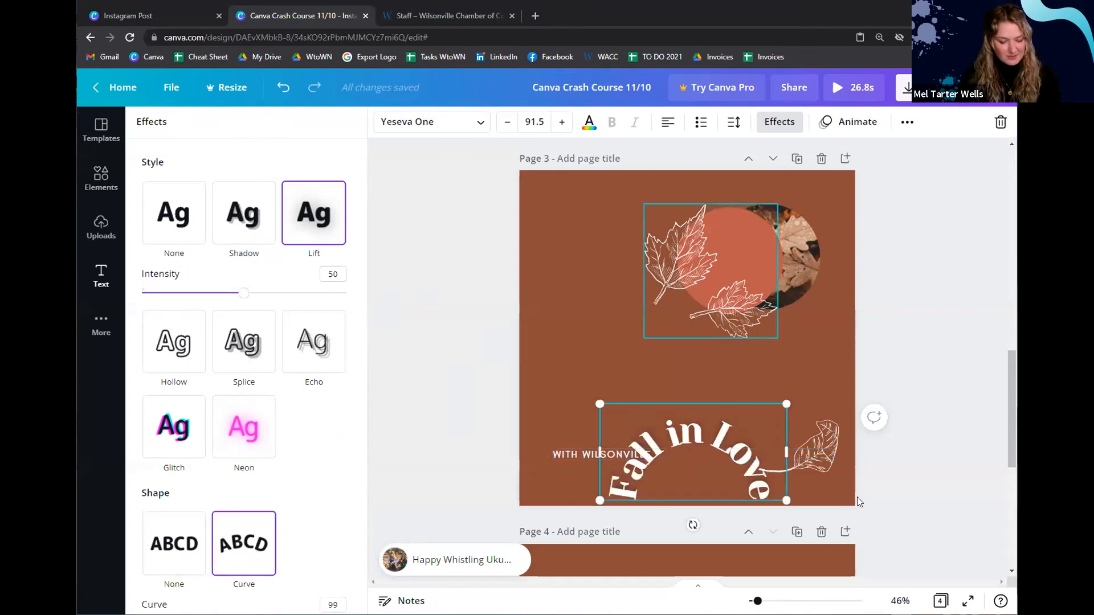
{"action": "key", "text": "ctrl+z"}
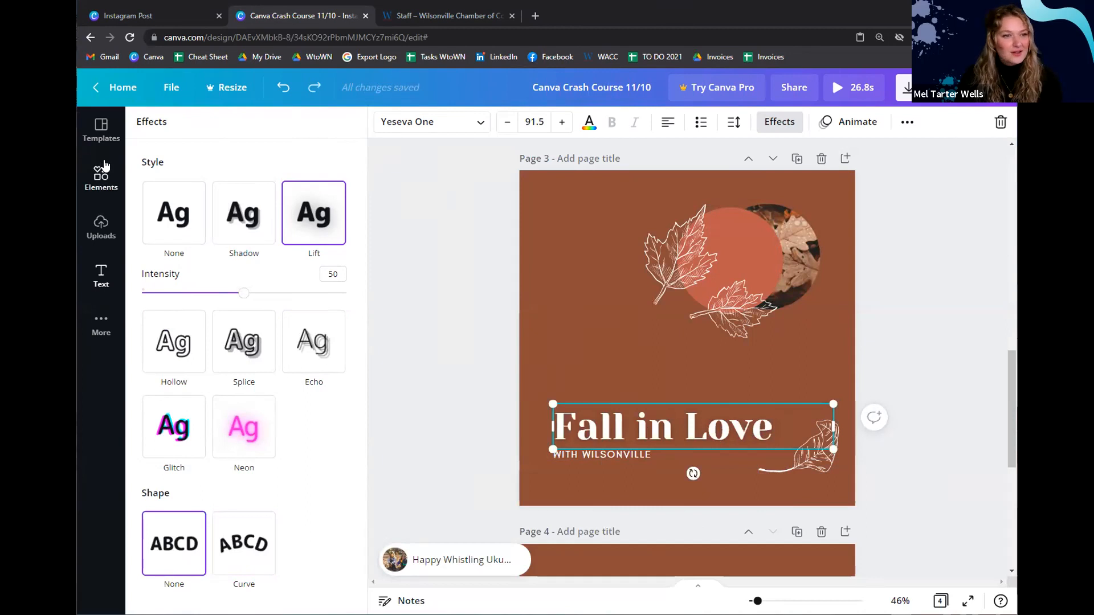
Add a heading reading "Swipe for More" to page 3 and place it between the leaf artwork and the "Fall in Love" title
{"action": "left_click", "coordinate": [102, 282]}
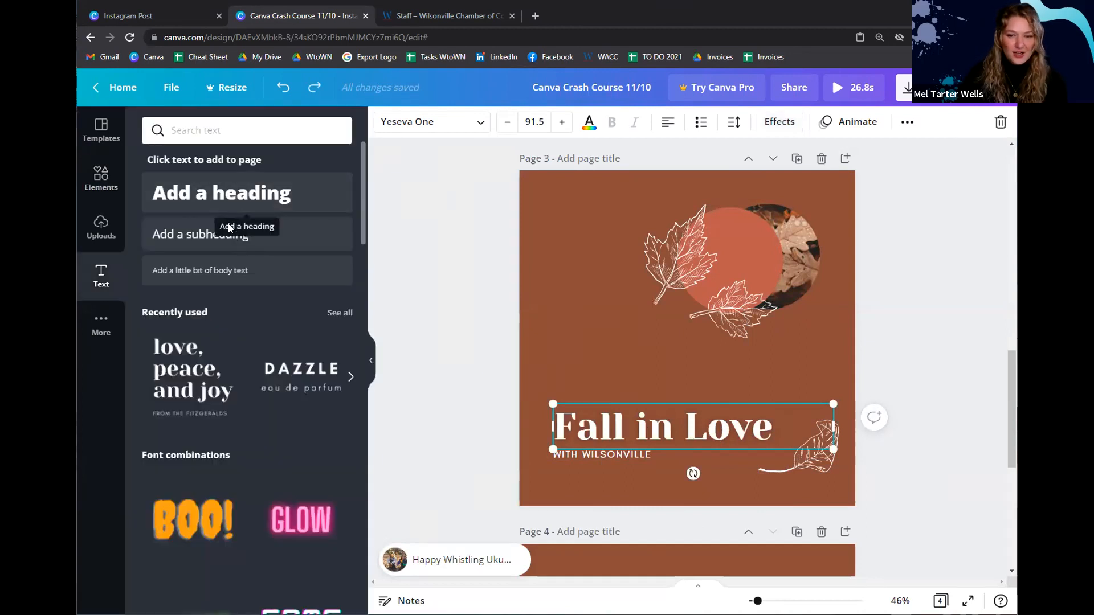
{"action": "left_click", "coordinate": [215, 200]}
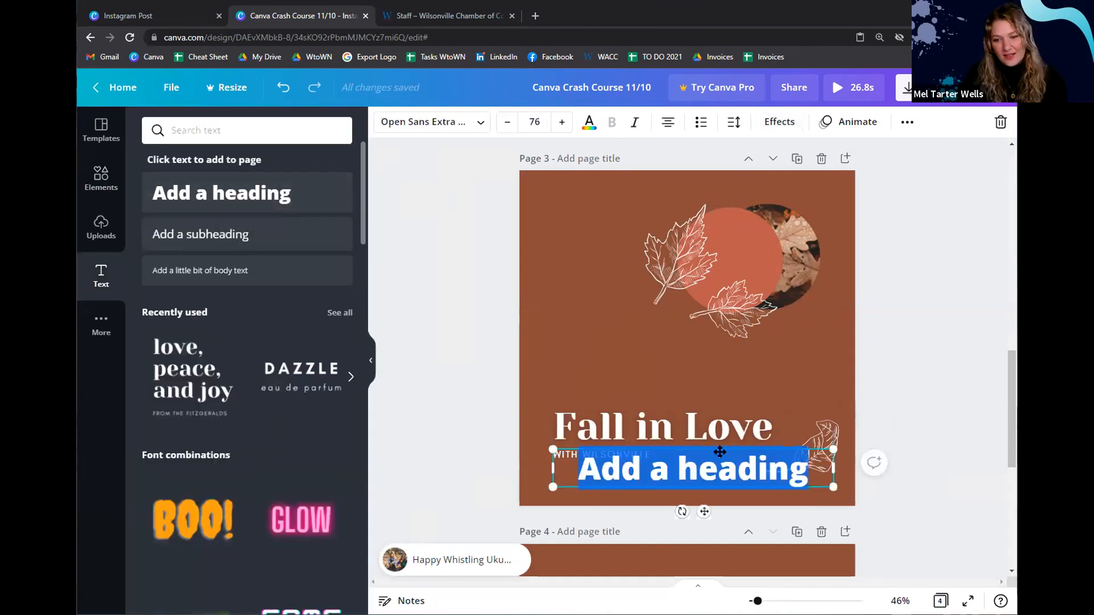
{"action": "type", "text": "S"}
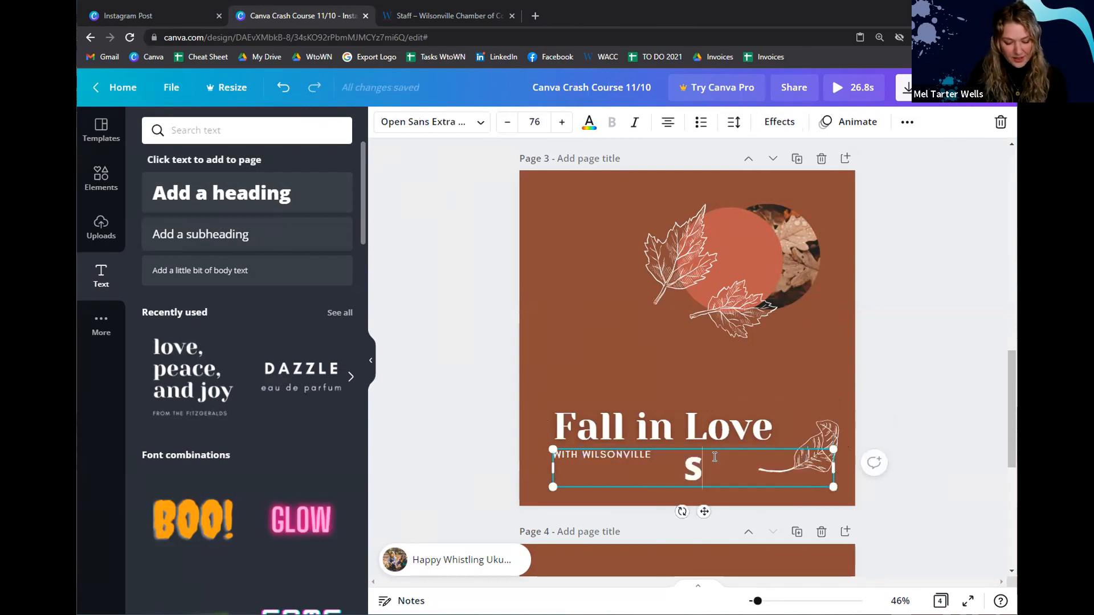
{"action": "type", "text": "wipe for More"}
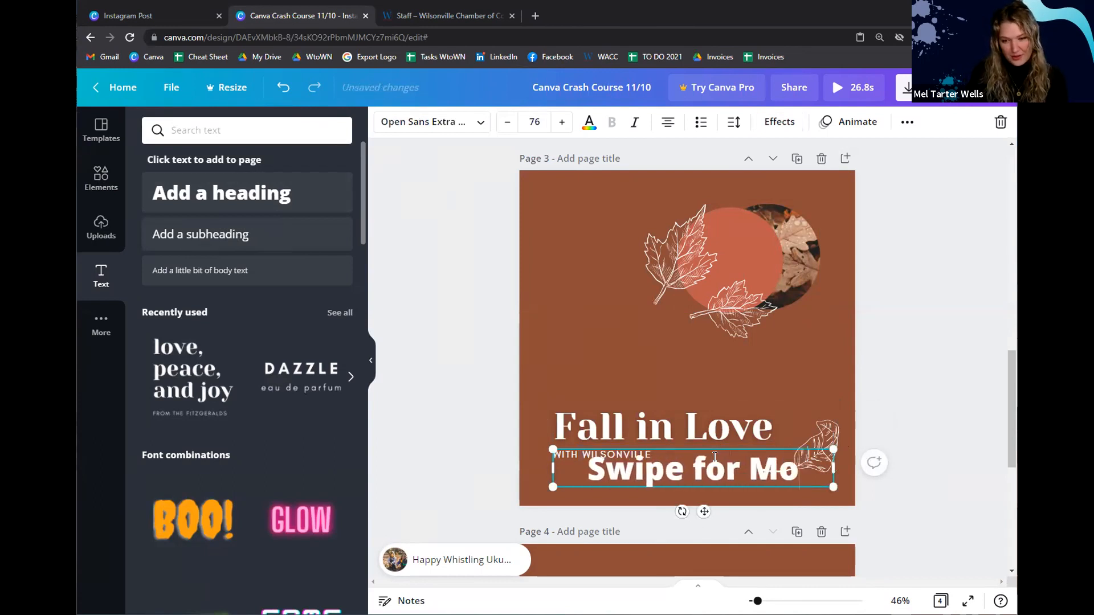
{"action": "left_click", "coordinate": [673, 365]}
{"action": "left_click_drag", "start_coordinate": [687, 472], "coordinate": [684, 362]}
{"action": "left_click", "coordinate": [685, 368]}
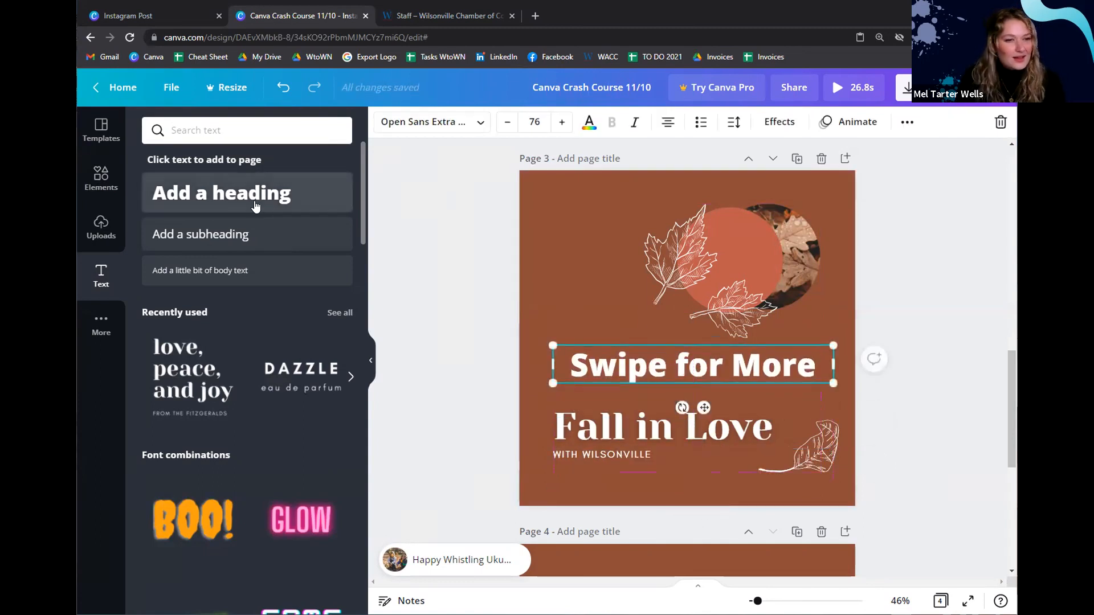
Apply the Curve shape effect to the "Swipe for More" heading
{"action": "left_click", "coordinate": [776, 119]}
{"action": "left_click", "coordinate": [236, 501]}
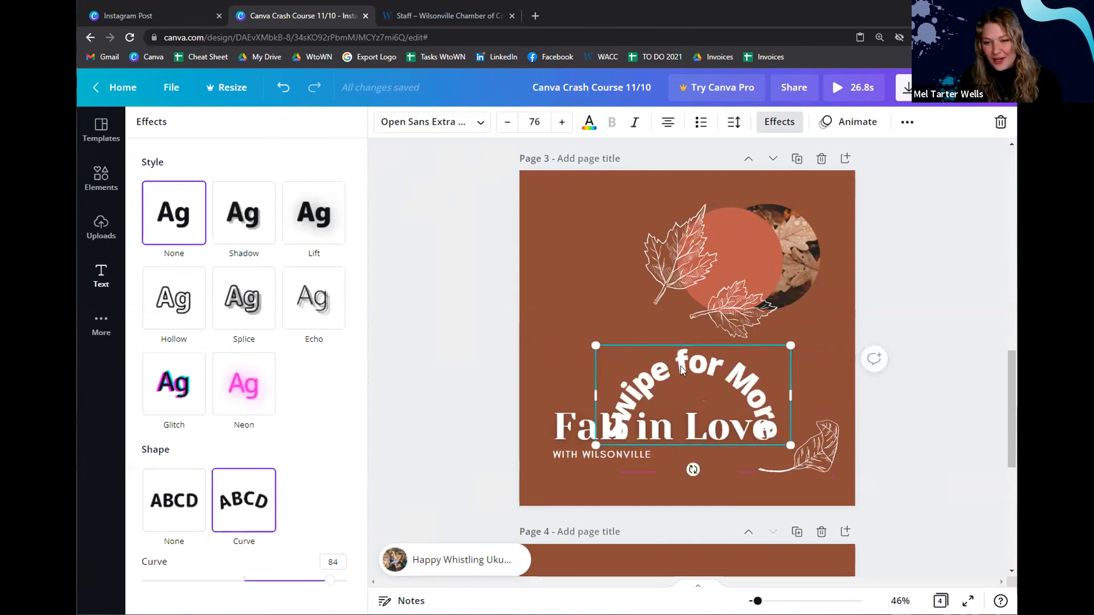
Shrink the curved "Swipe for More" text into page 3's lower-right corner and move the "Fall in Love" heading with its subtitle up
{"action": "left_click_drag", "start_coordinate": [594, 344], "coordinate": [805, 449]}
{"action": "left_click", "coordinate": [596, 454]}
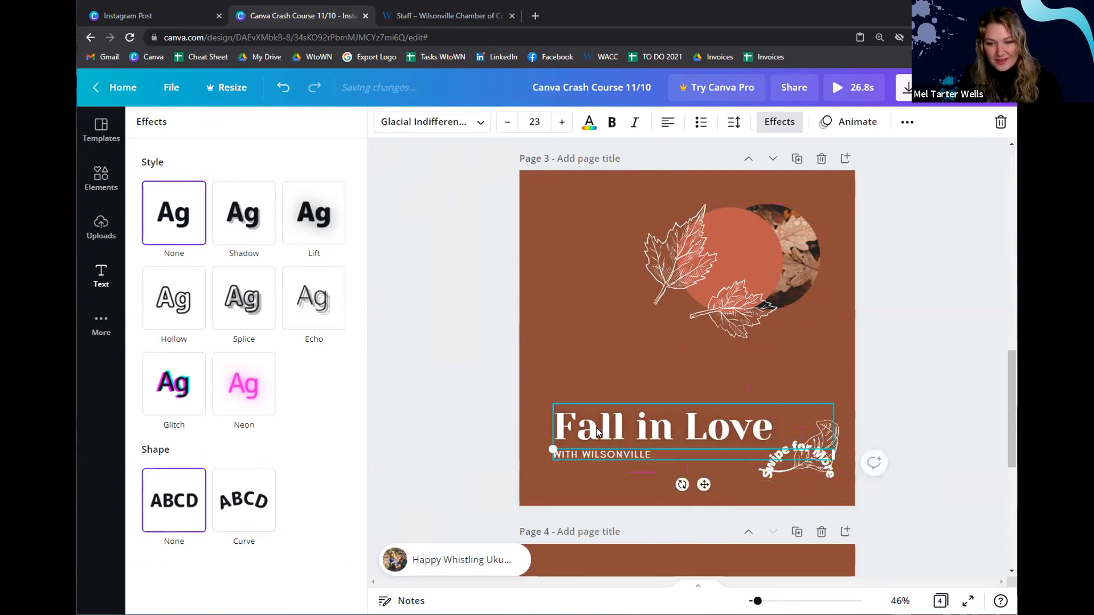
{"action": "left_click_drag", "start_coordinate": [599, 429], "coordinate": [599, 394]}
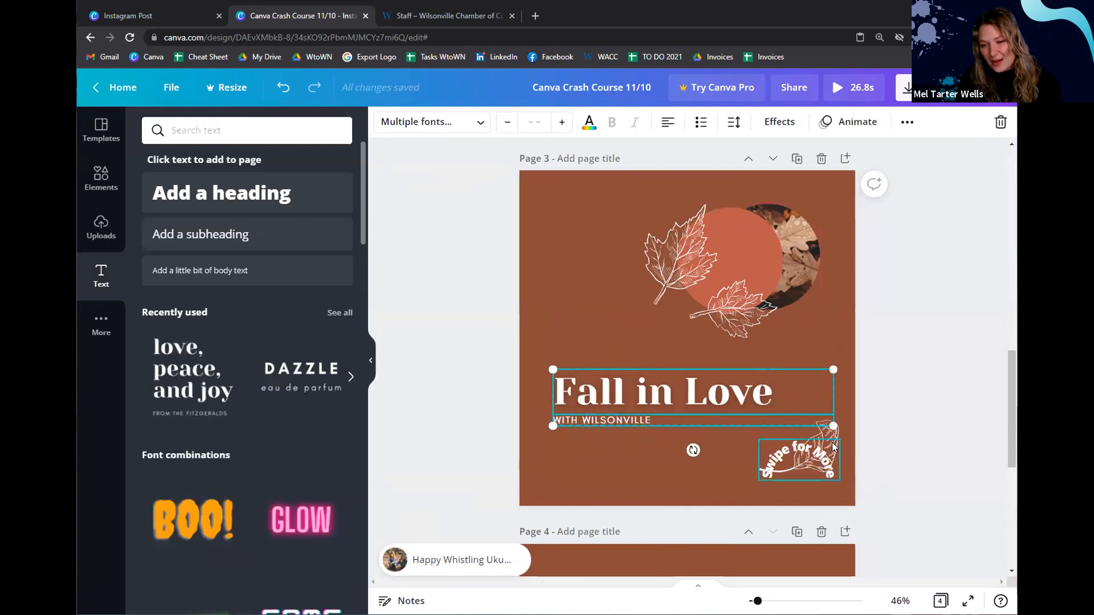
Move the leaf outline from page 3's lower-right corner onto the upper-right corner of the forest photo on page 4
{"action": "left_click", "coordinate": [714, 444]}
{"action": "left_click_drag", "start_coordinate": [832, 429], "coordinate": [800, 439]}
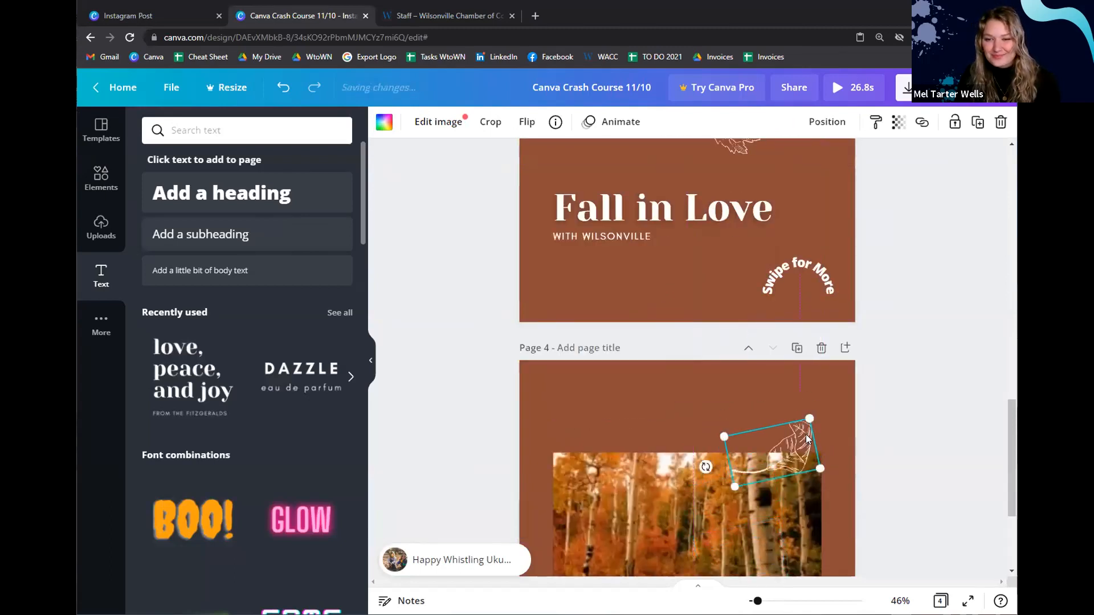
{"action": "scroll", "coordinate": [781, 157], "scroll_direction": "up", "scroll_amount": 2}
{"action": "left_click_drag", "start_coordinate": [594, 418], "coordinate": [618, 420]}
{"action": "left_click", "coordinate": [639, 421]}
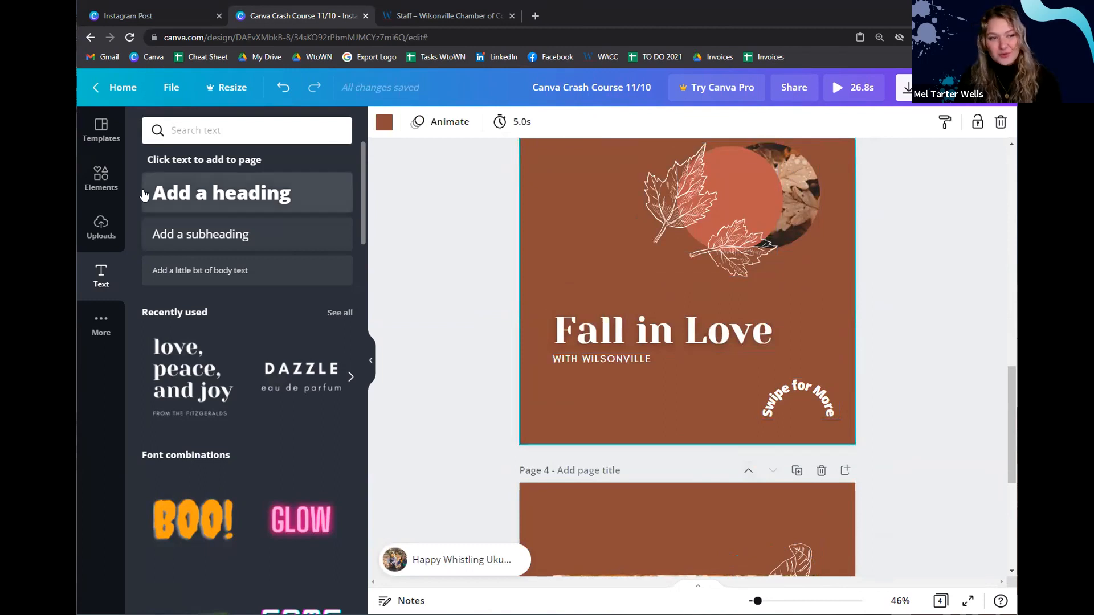
View all the design's pages in grid view, and return to the regular page editor
{"action": "left_click", "coordinate": [101, 176]}
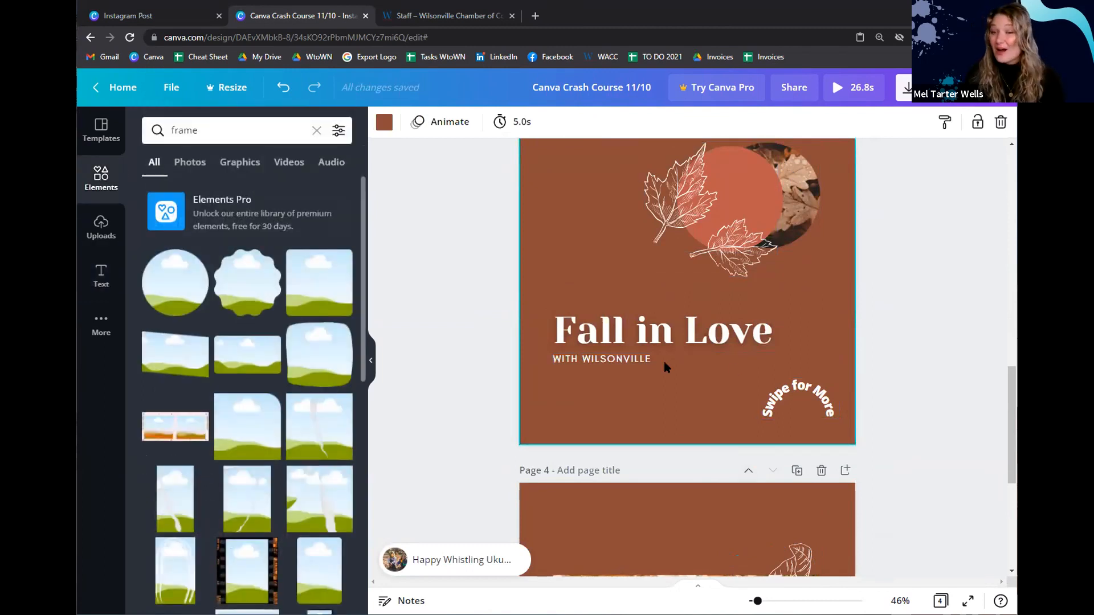
{"action": "left_click", "coordinate": [933, 295]}
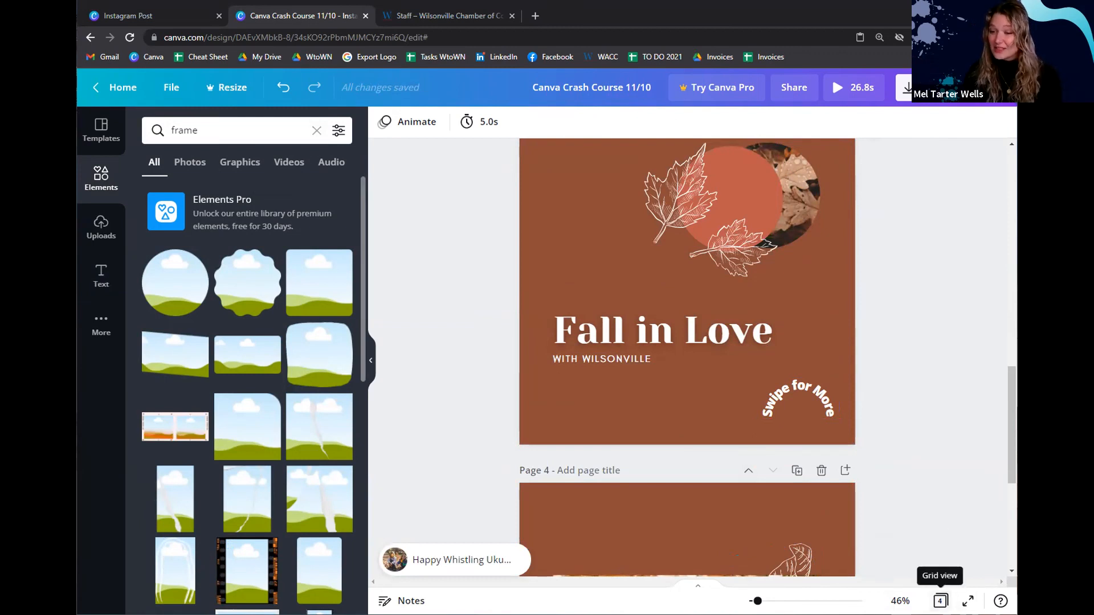
{"action": "left_click", "coordinate": [946, 601]}
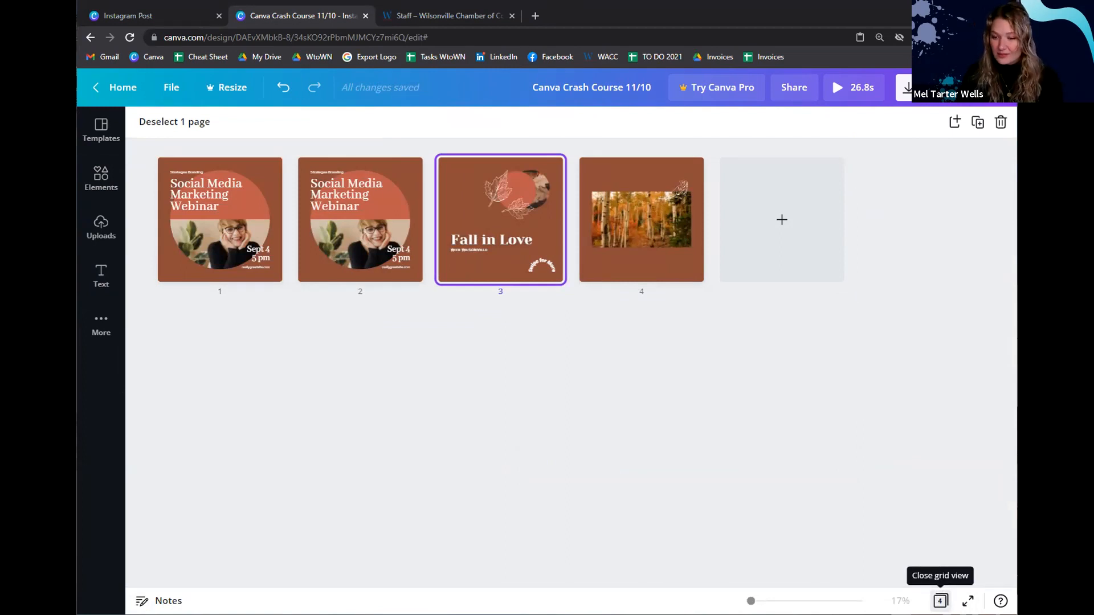
{"action": "left_click", "coordinate": [941, 601]}
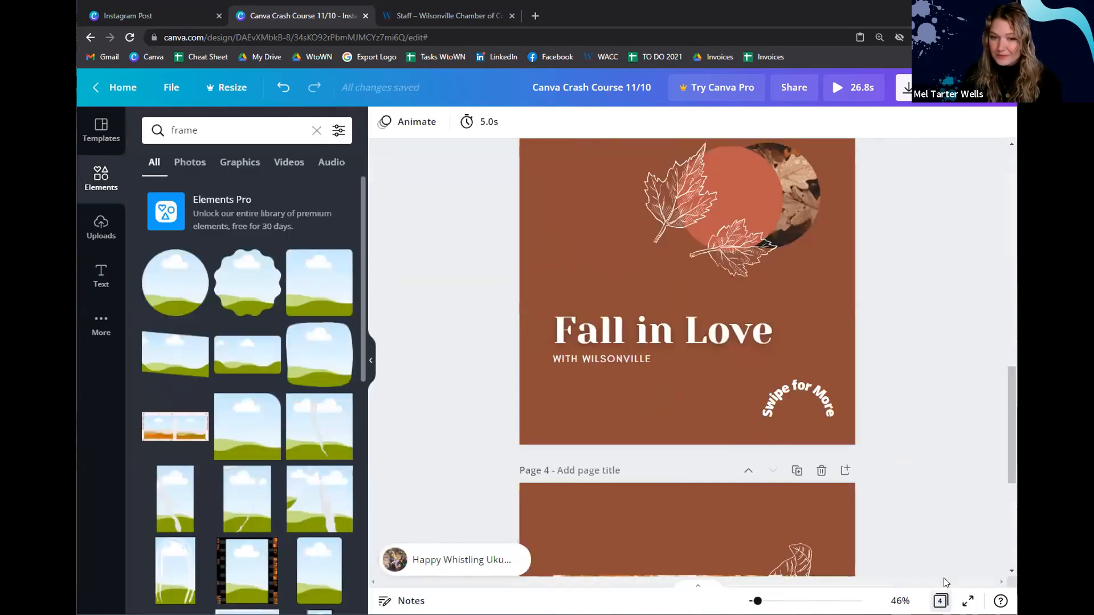
Search the elements library for "arrow" and browse the graphics for a hand-drawn arrow
{"action": "left_click", "coordinate": [153, 126]}
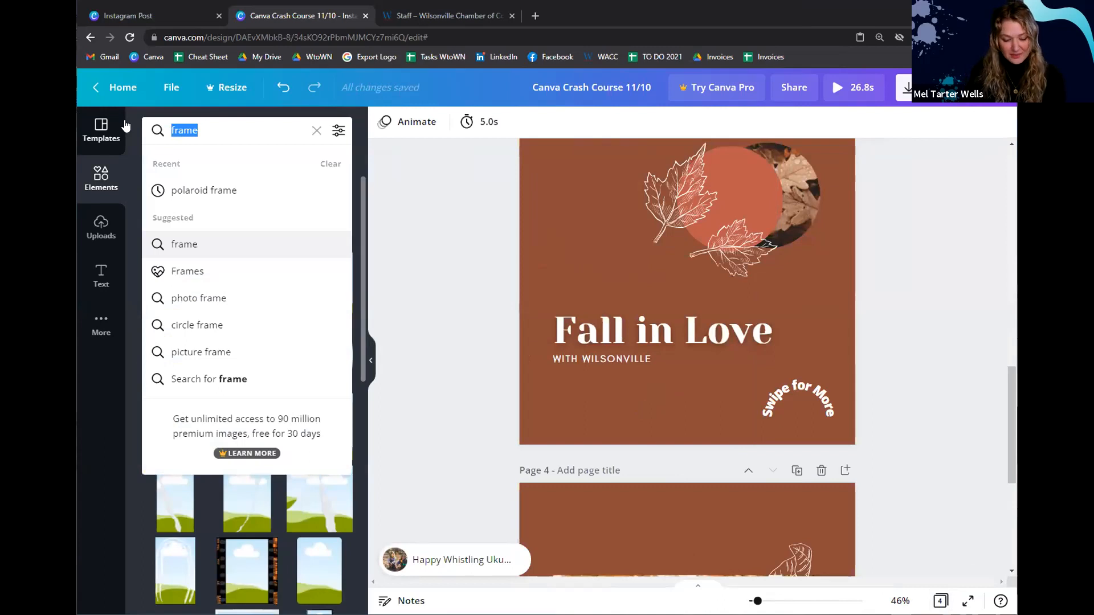
{"action": "type", "text": "arrow"}
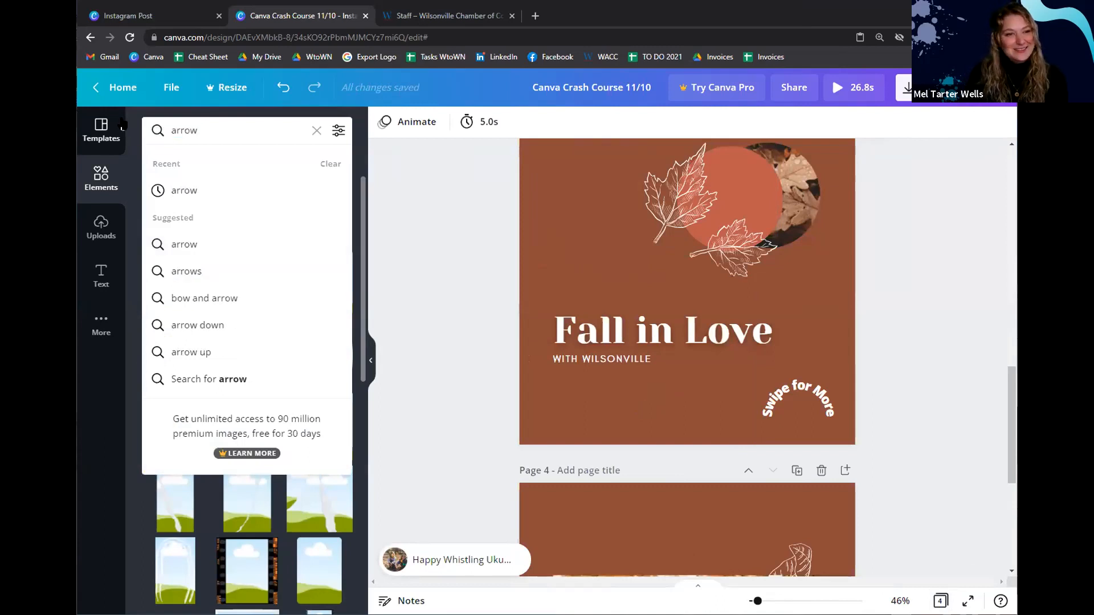
{"action": "left_click", "coordinate": [183, 190]}
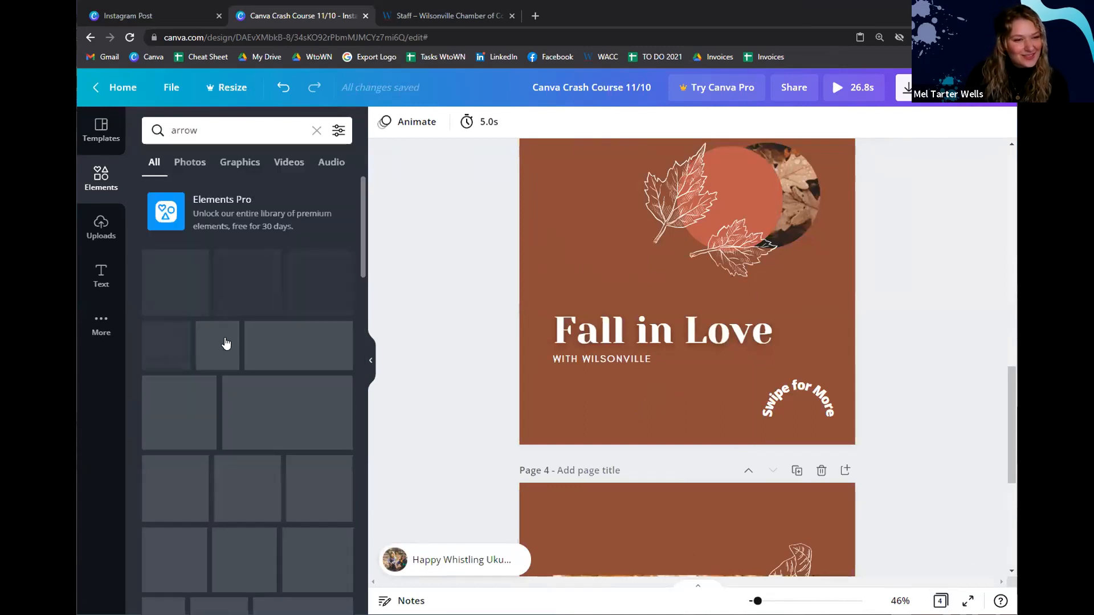
{"action": "scroll", "coordinate": [188, 299], "scroll_direction": "down", "scroll_amount": 2}
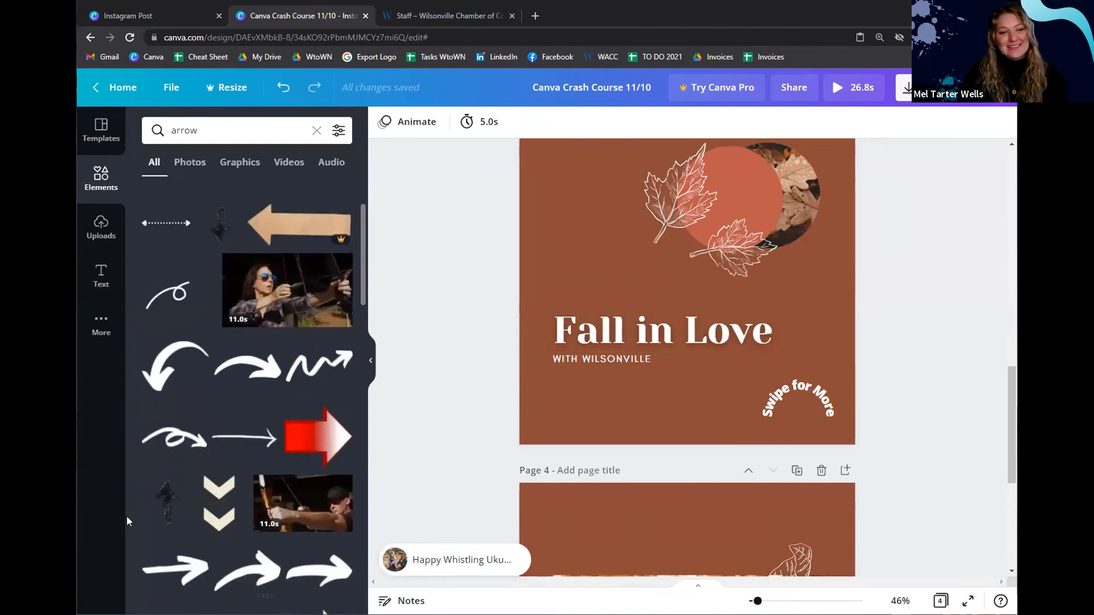
Add the looping hand-drawn arrow to page 3 and shrink it to fit beneath the curved "Swipe for More" text
{"action": "left_click", "coordinate": [180, 304]}
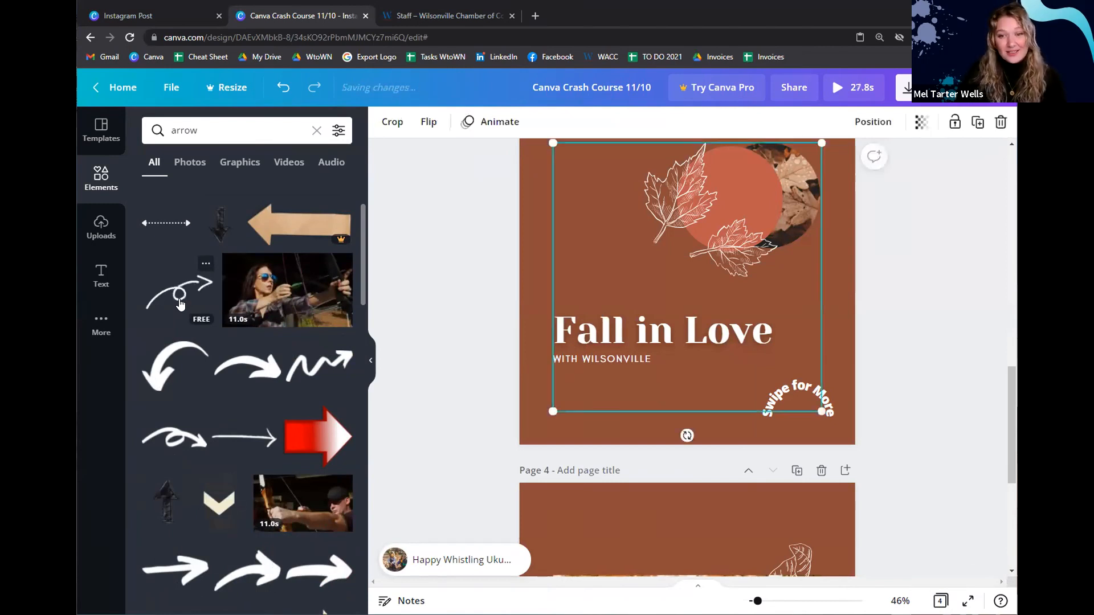
{"action": "left_click_drag", "start_coordinate": [821, 143], "coordinate": [799, 404]}
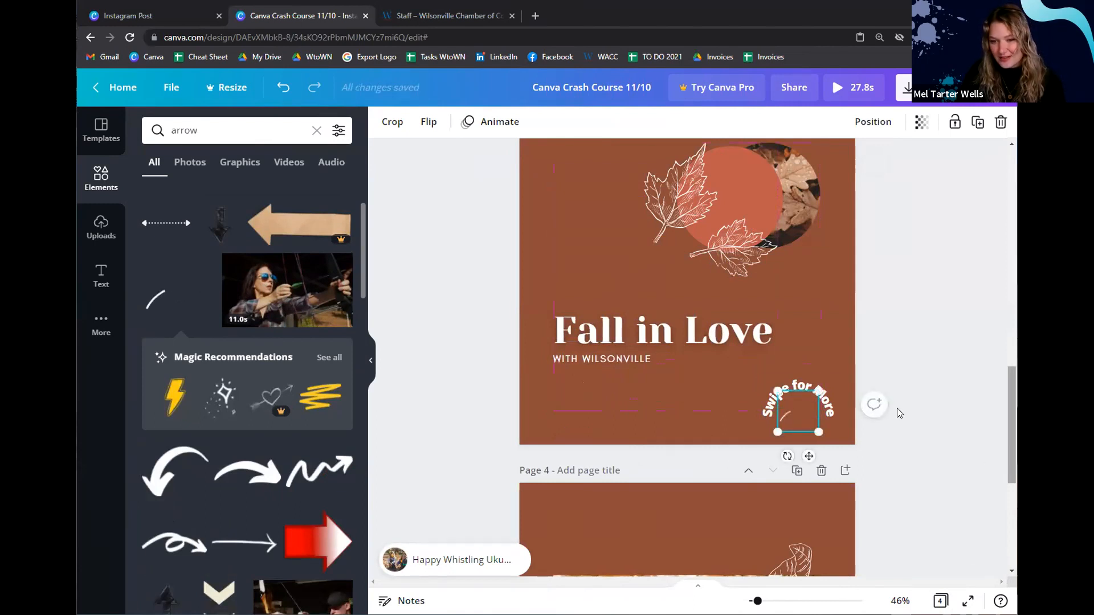
{"action": "left_click", "coordinate": [841, 295]}
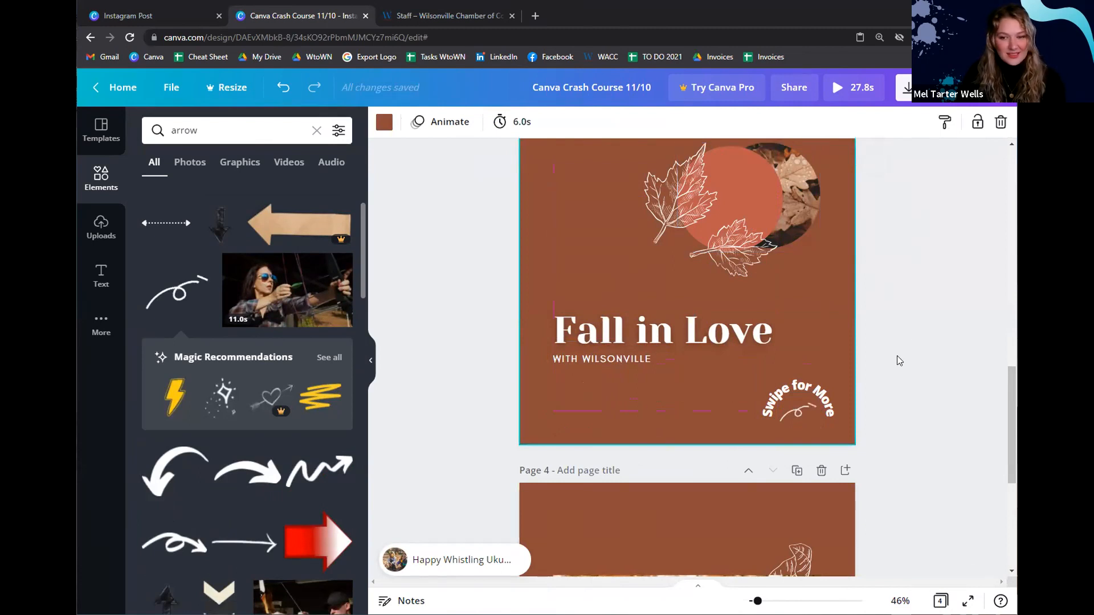
{"action": "scroll", "coordinate": [905, 260], "scroll_direction": "down", "scroll_amount": 3}
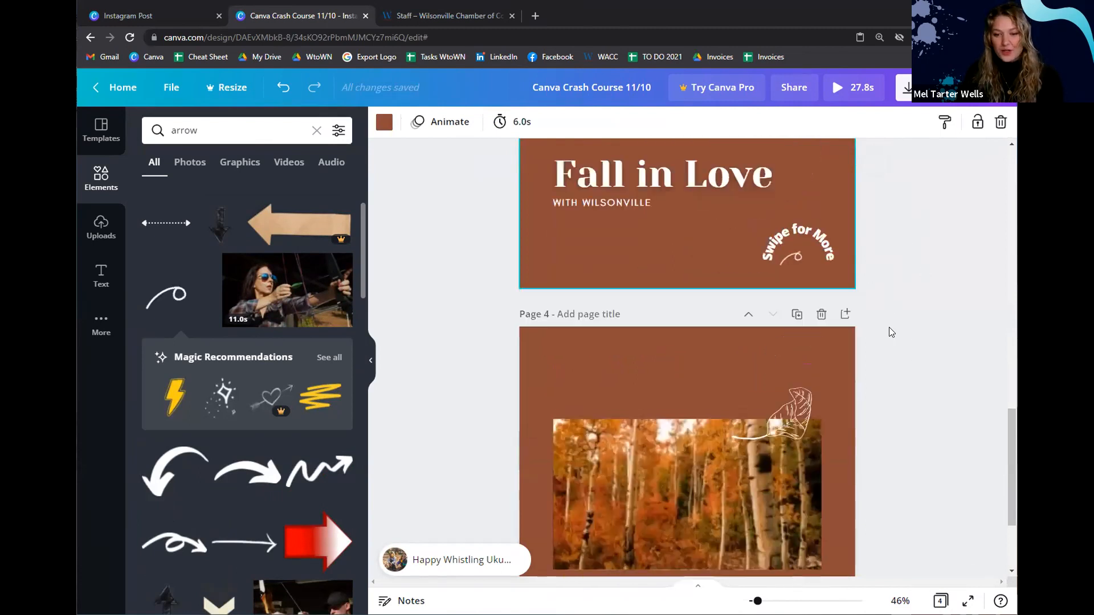
{"action": "scroll", "coordinate": [916, 301], "scroll_direction": "up", "scroll_amount": 4}
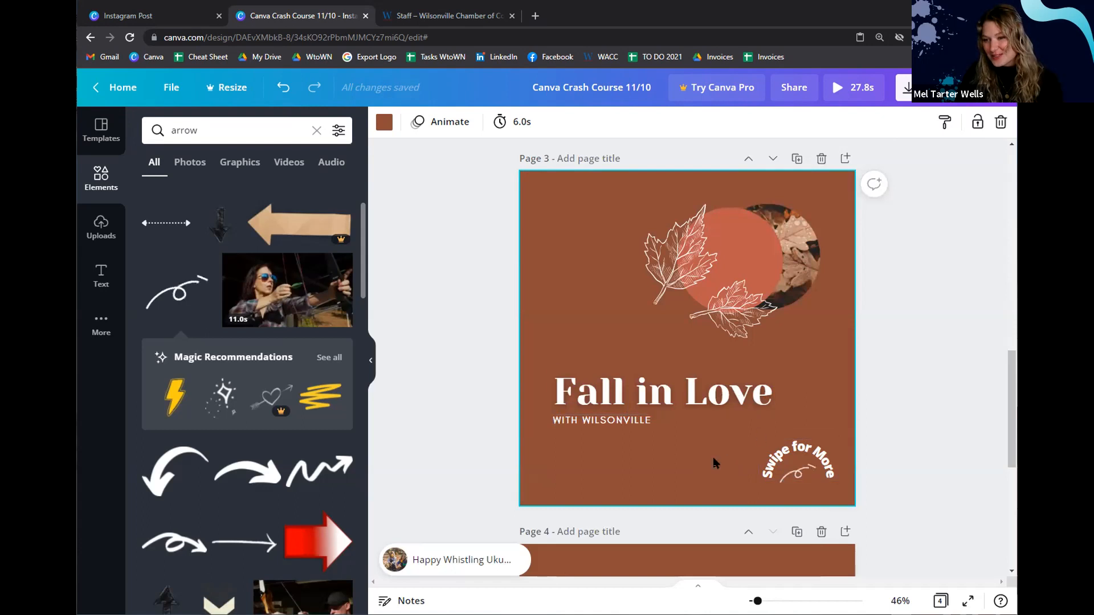
{"action": "left_click", "coordinate": [1003, 409]}
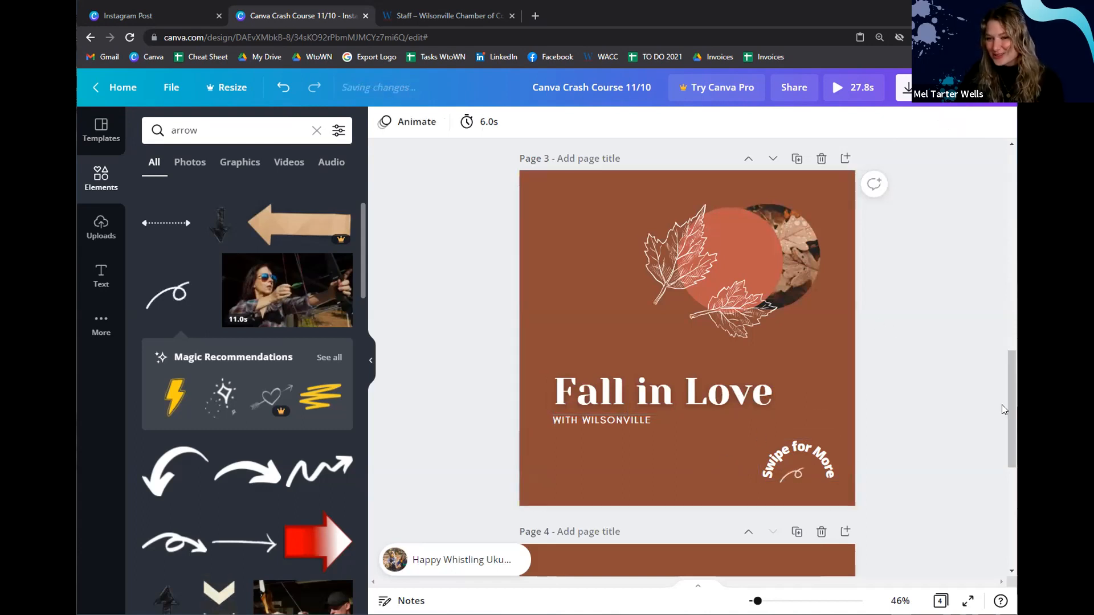
Copy the "Fall in Love" heading's style onto the "Swipe for More" text and scale that text down to about size 34.2
{"action": "left_click", "coordinate": [723, 398]}
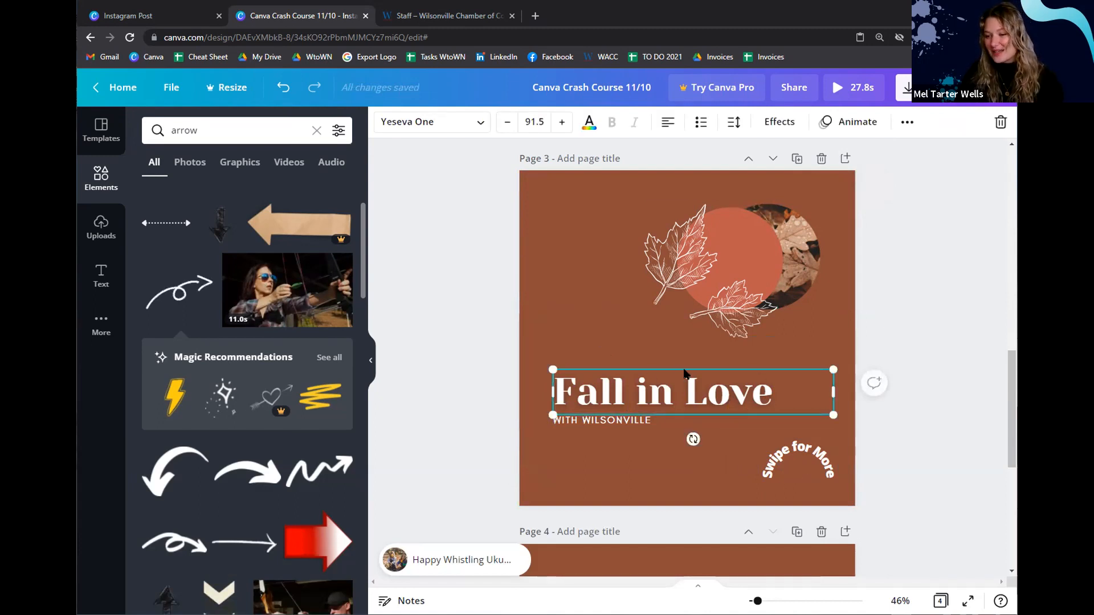
{"action": "left_click", "coordinate": [906, 125]}
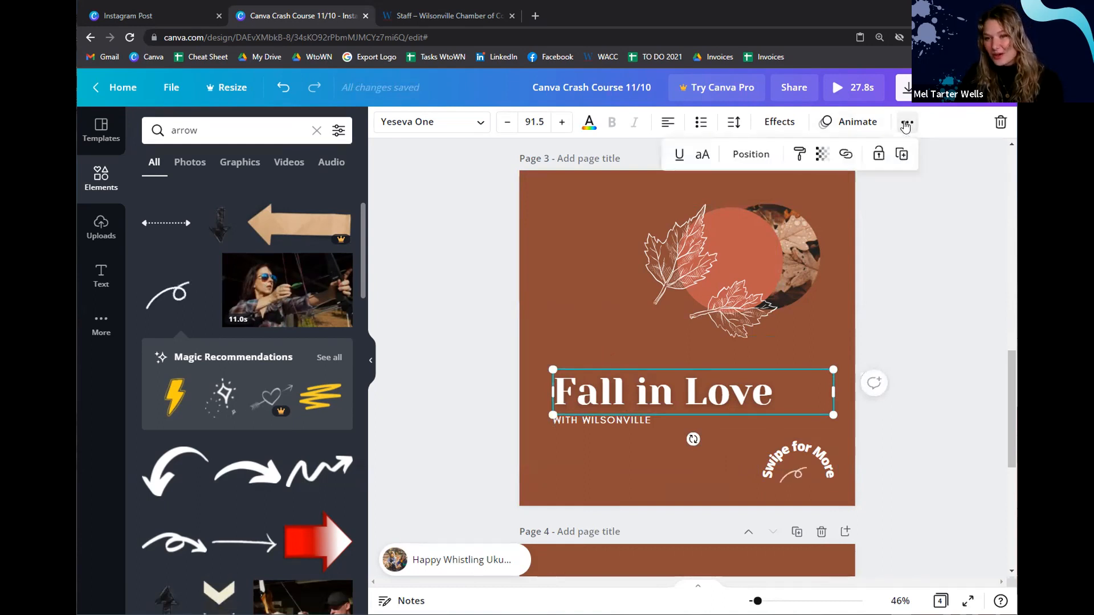
{"action": "left_click", "coordinate": [796, 164]}
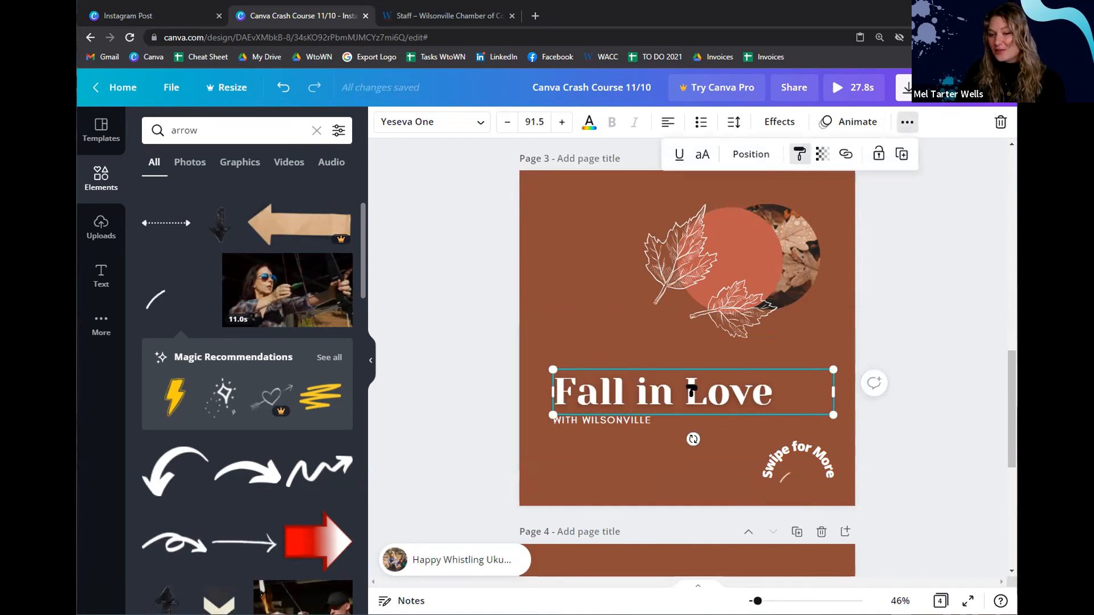
{"action": "left_click", "coordinate": [794, 450]}
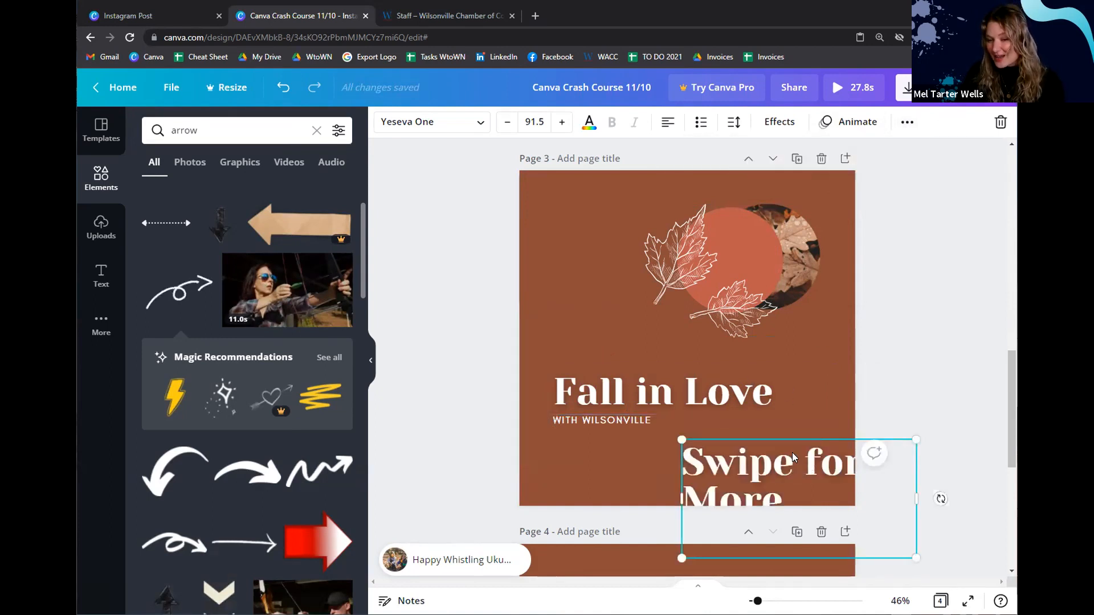
{"action": "triple_click", "coordinate": [760, 460]}
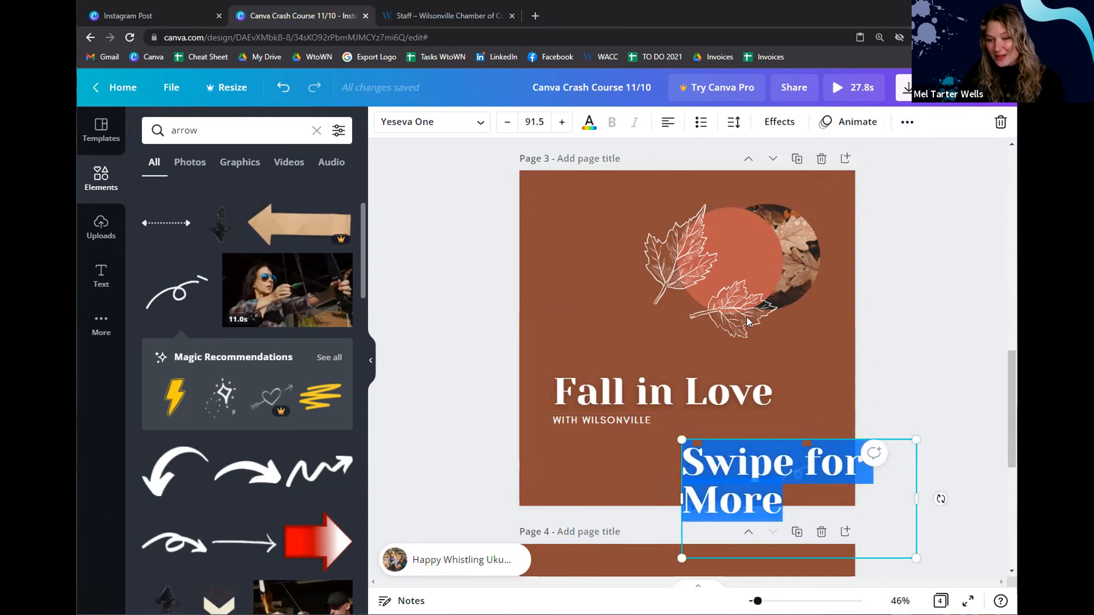
{"action": "left_click_drag", "start_coordinate": [915, 557], "coordinate": [755, 467]}
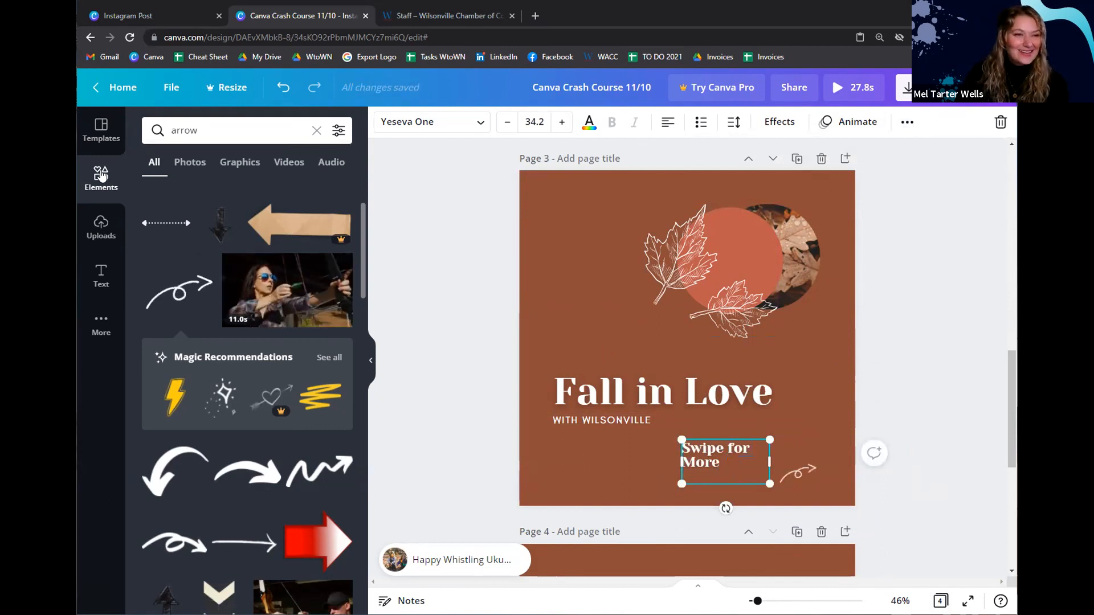
Apply the Curve shape effect to the "Swipe for More" text and place it around the arrow in page 3's lower-right corner
{"action": "left_click", "coordinate": [100, 275]}
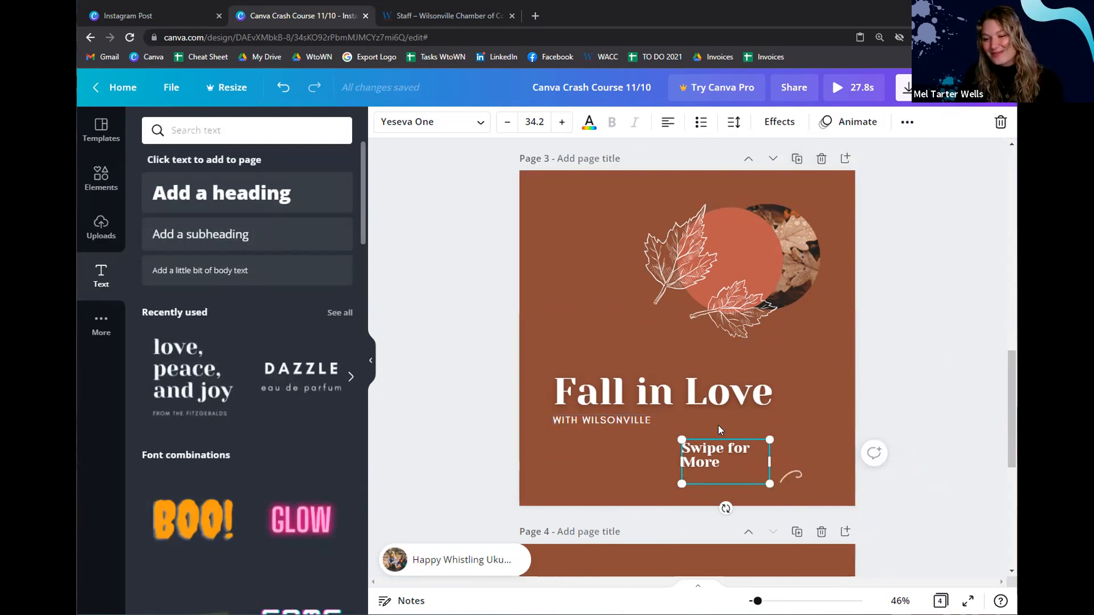
{"action": "left_click", "coordinate": [779, 121]}
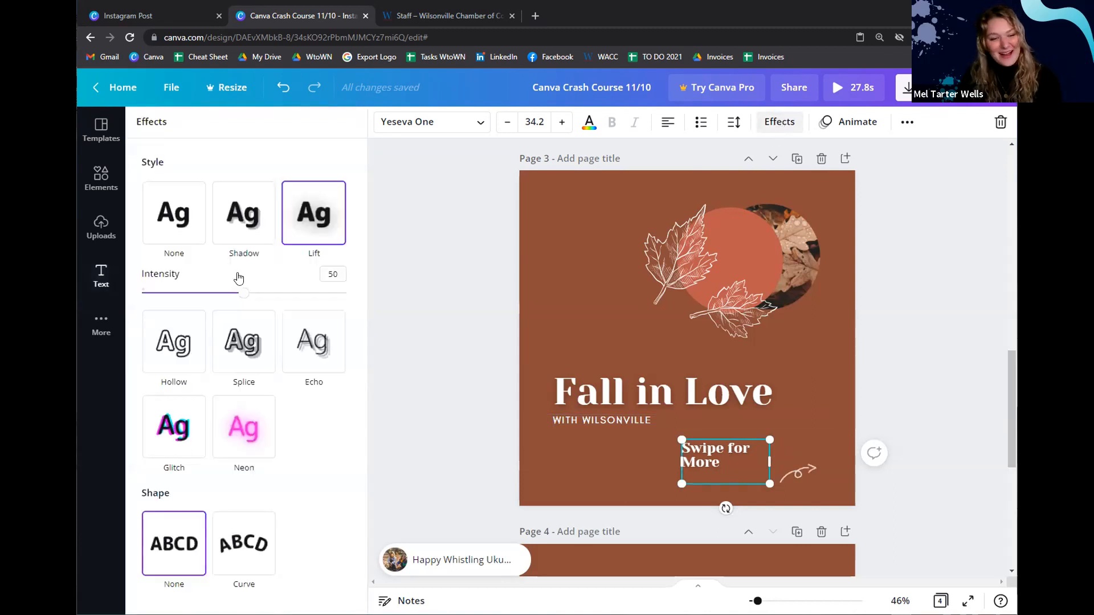
{"action": "left_click", "coordinate": [230, 538]}
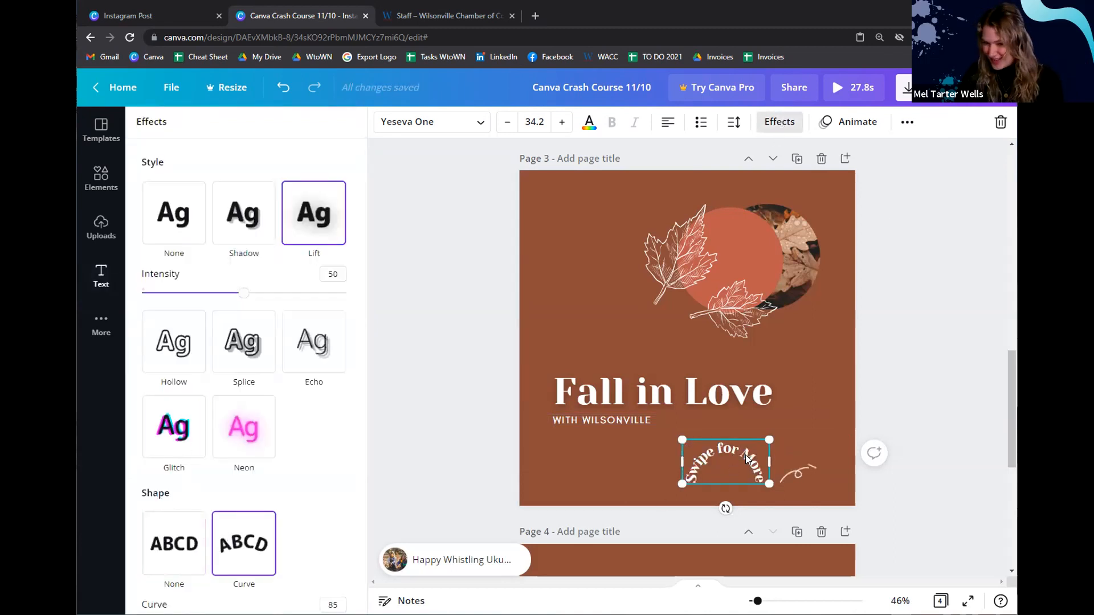
{"action": "left_click_drag", "start_coordinate": [740, 451], "coordinate": [812, 452]}
{"action": "left_click", "coordinate": [838, 377]}
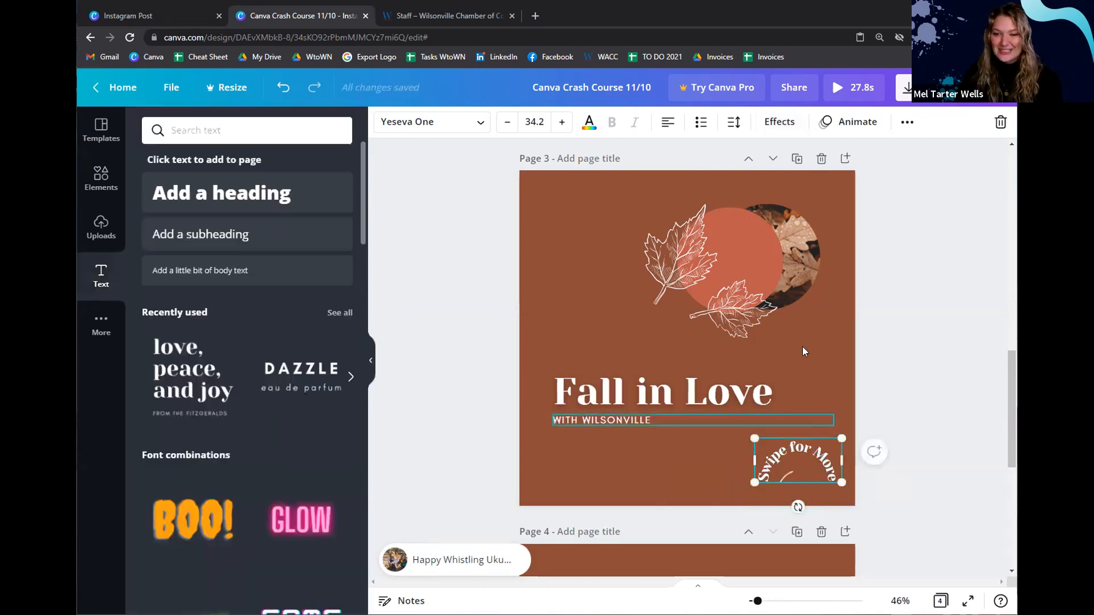
{"action": "left_click", "coordinate": [839, 315]}
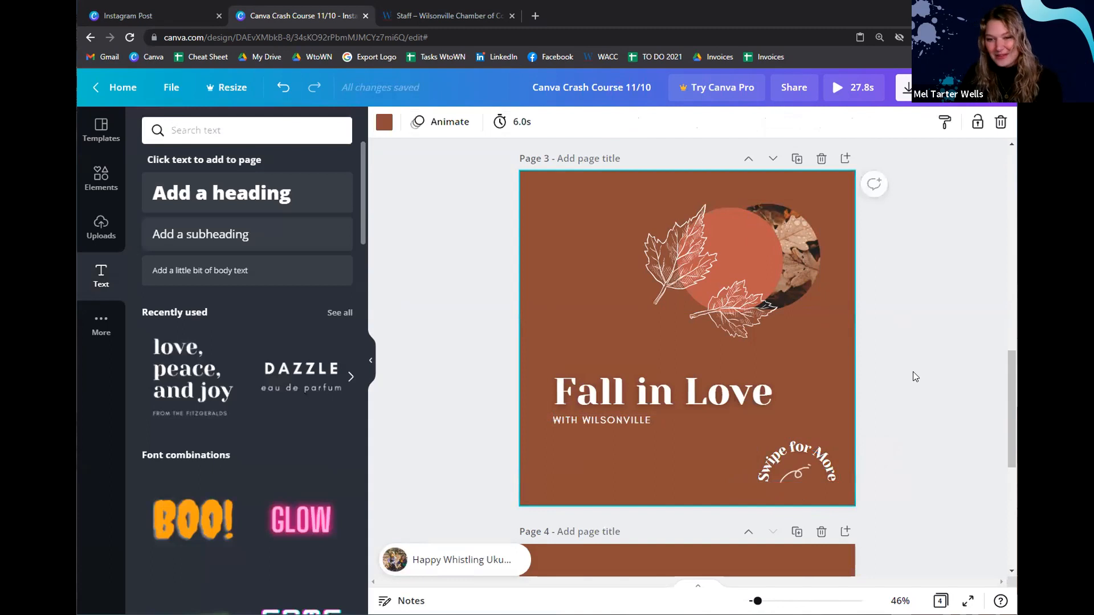
Copy the "Fall in Love" heading's style onto the "Social Media Marketing Webinar" title on page 2
{"action": "scroll", "coordinate": [920, 346], "scroll_direction": "up", "scroll_amount": 3}
{"action": "scroll", "coordinate": [920, 346], "scroll_direction": "up", "scroll_amount": 3}
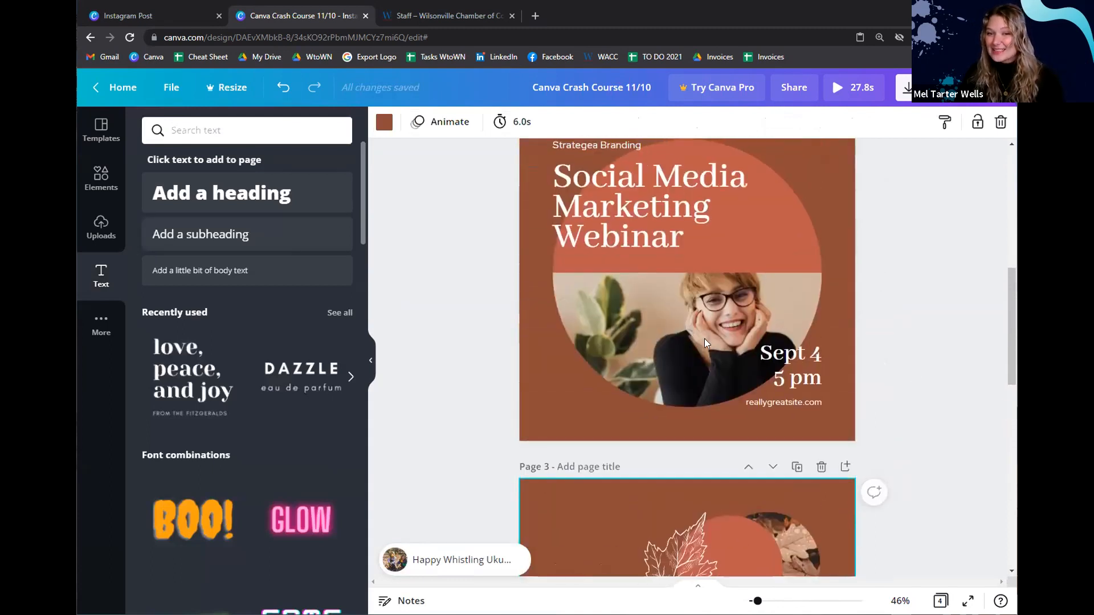
{"action": "scroll", "coordinate": [794, 268], "scroll_direction": "down", "scroll_amount": 3}
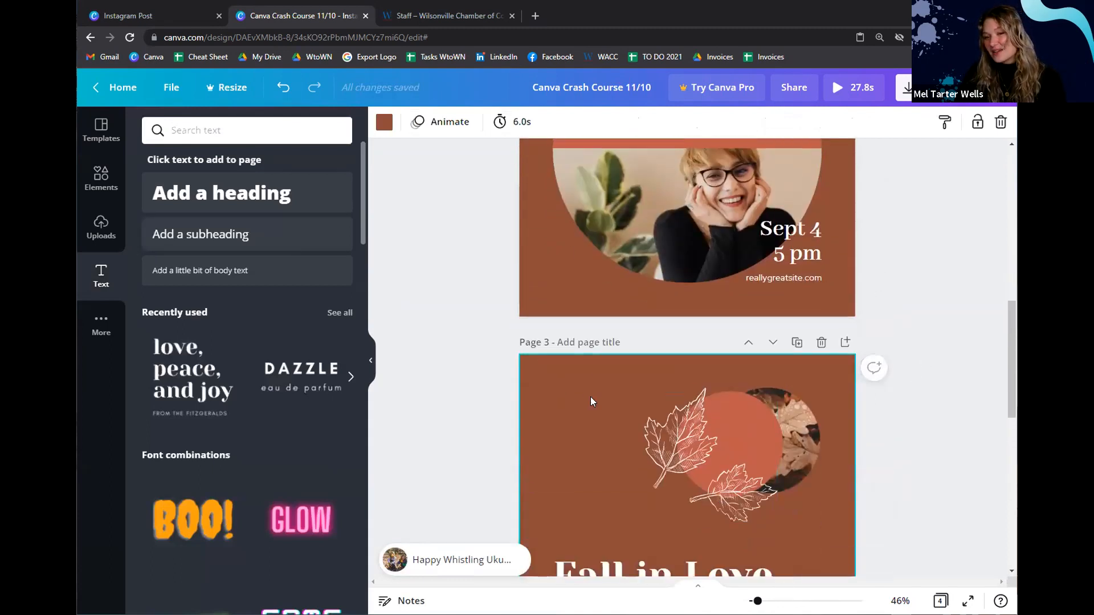
{"action": "scroll", "coordinate": [694, 404], "scroll_direction": "down", "scroll_amount": 3}
{"action": "left_click", "coordinate": [693, 407]}
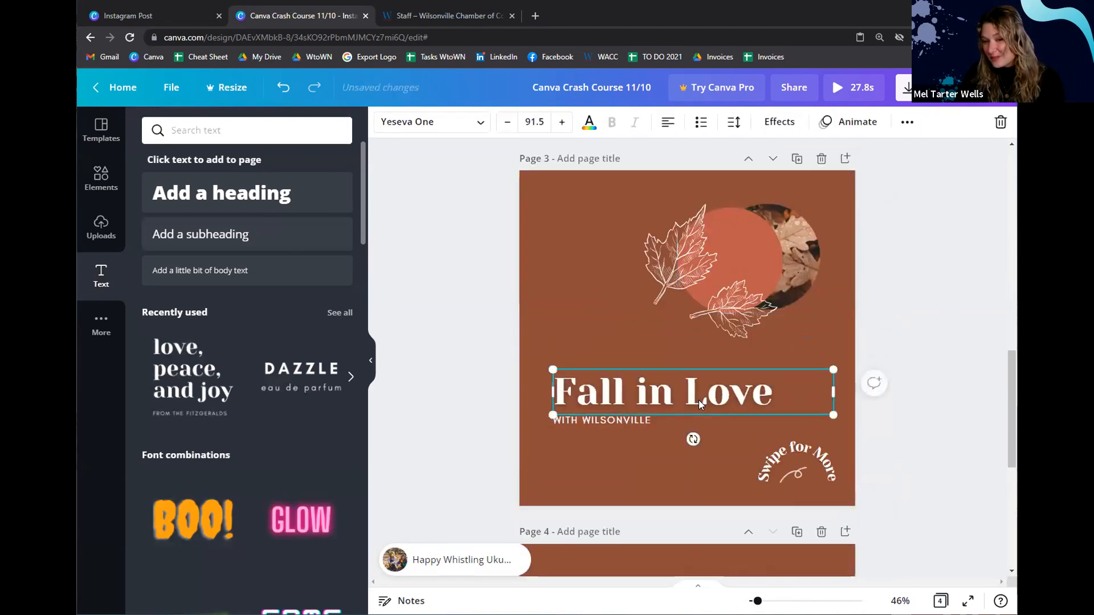
{"action": "left_click", "coordinate": [907, 123]}
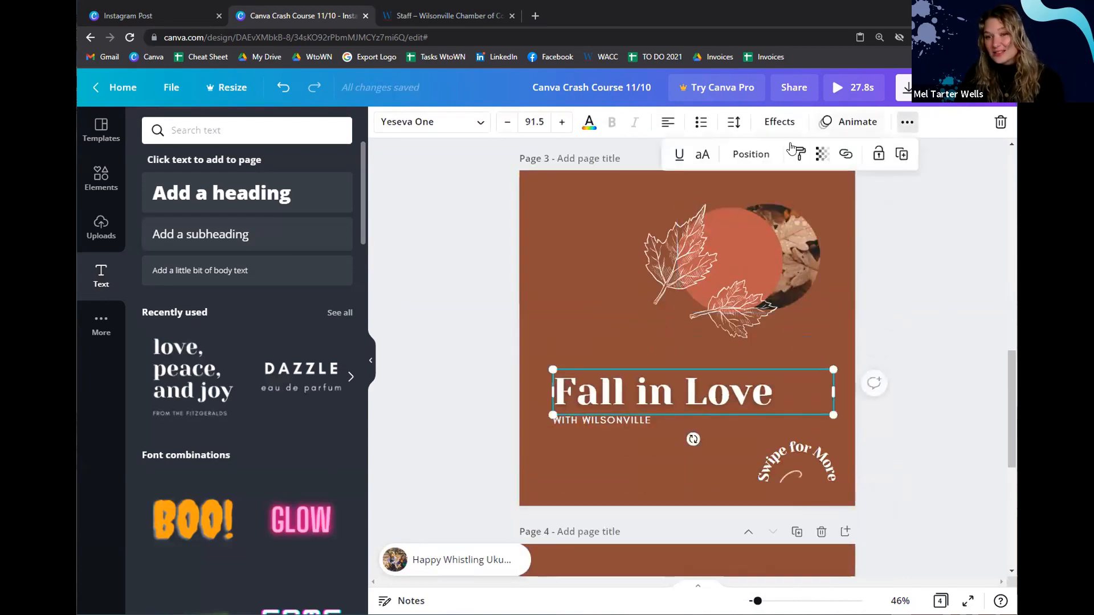
{"action": "left_click", "coordinate": [797, 155]}
{"action": "scroll", "coordinate": [625, 208], "scroll_direction": "up", "scroll_amount": 5}
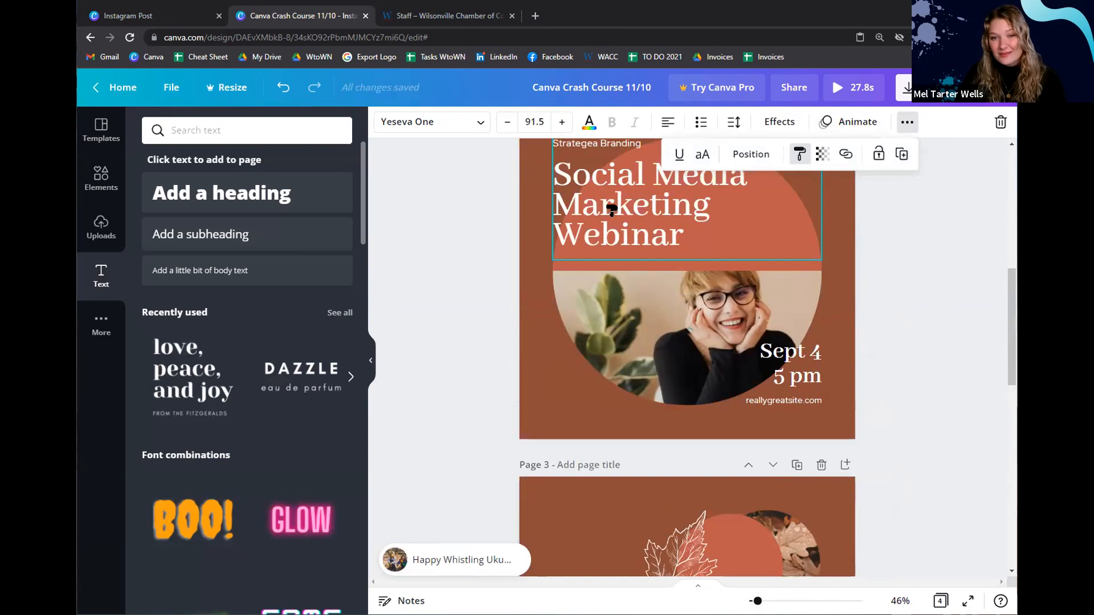
{"action": "left_click", "coordinate": [753, 227]}
{"action": "left_click", "coordinate": [963, 365]}
{"action": "scroll", "coordinate": [916, 347], "scroll_direction": "up", "scroll_amount": 3}
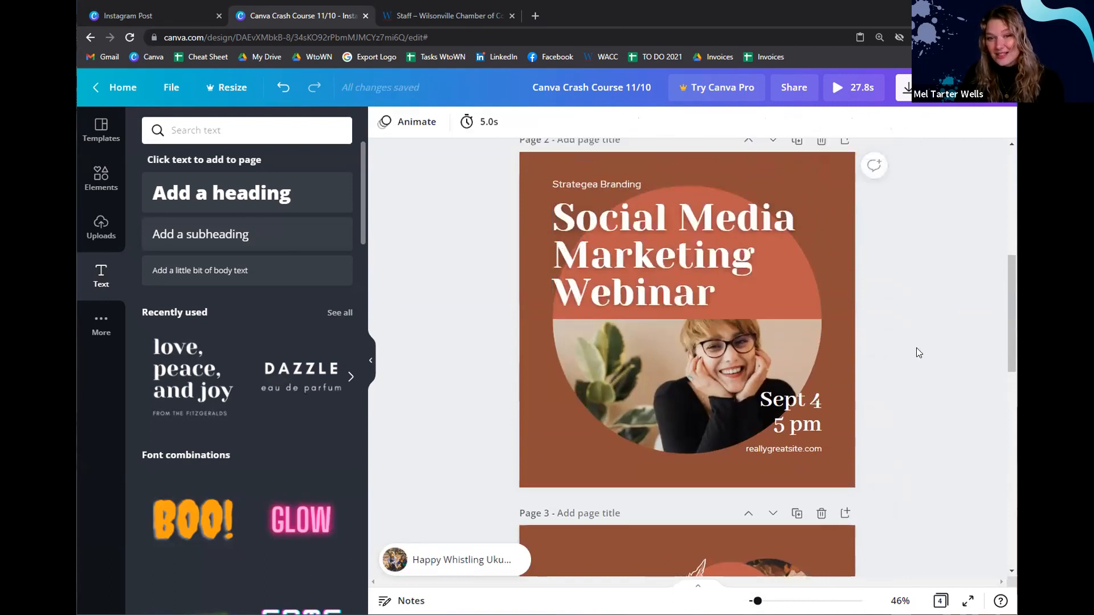
Add a vertical line about 658 long to page 3, running up from the "Fall in Love" heading to the page's upper edge
{"action": "scroll", "coordinate": [913, 296], "scroll_direction": "down", "scroll_amount": 9}
{"action": "scroll", "coordinate": [914, 342], "scroll_direction": "up", "scroll_amount": 4}
{"action": "scroll", "coordinate": [914, 336], "scroll_direction": "down", "scroll_amount": 3}
{"action": "scroll", "coordinate": [904, 289], "scroll_direction": "down", "scroll_amount": 3}
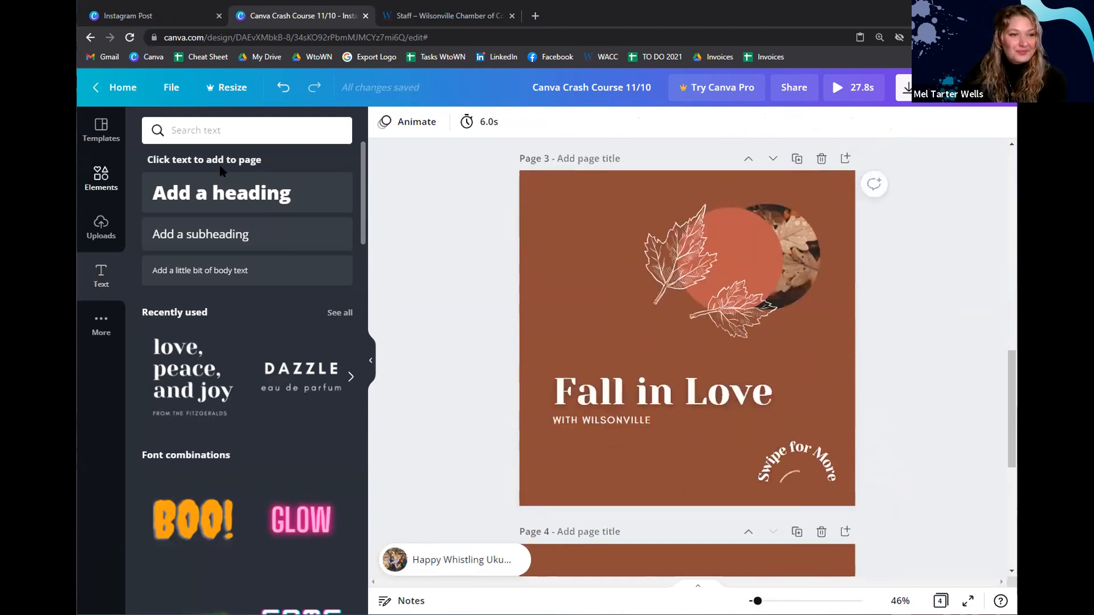
{"action": "left_click", "coordinate": [101, 179]}
{"action": "left_click", "coordinate": [247, 327]}
{"action": "left_click_drag", "start_coordinate": [677, 363], "coordinate": [712, 348]}
{"action": "left_click_drag", "start_coordinate": [684, 204], "coordinate": [558, 159]}
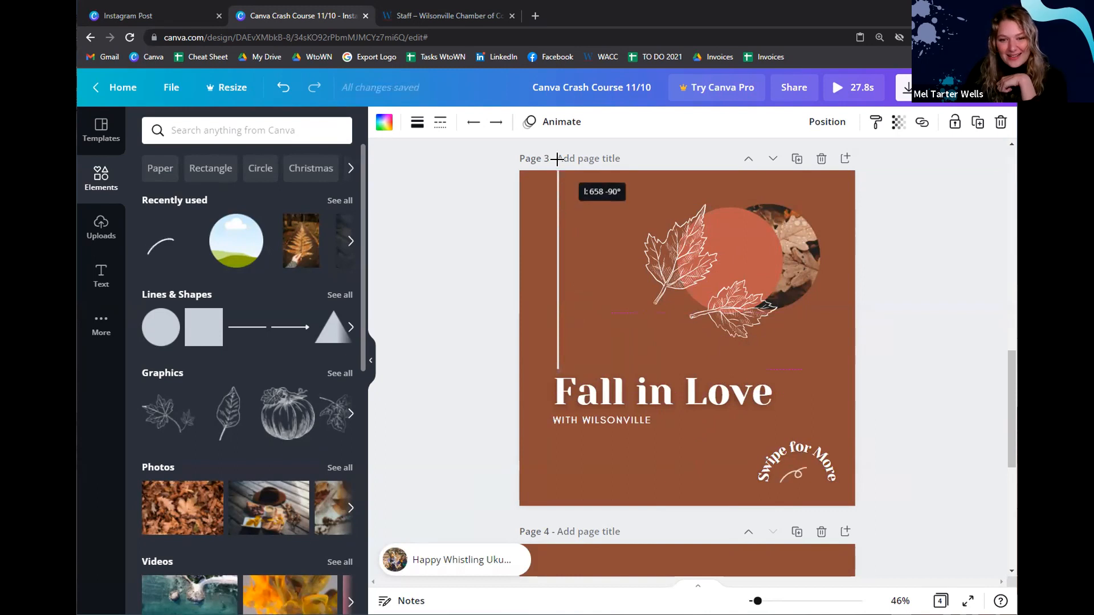
{"action": "left_click", "coordinate": [1001, 247]}
Search the elements for "frame", add the torn-edge square frame to page 4 and fill it with the autumn forest picture
{"action": "scroll", "coordinate": [909, 319], "scroll_direction": "up", "scroll_amount": 5}
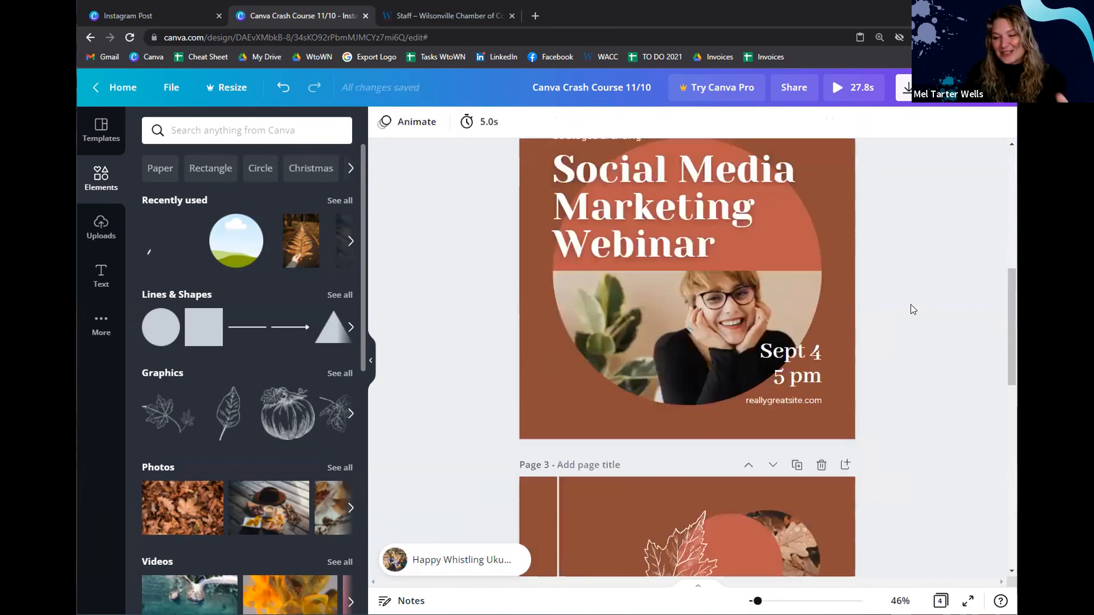
{"action": "scroll", "coordinate": [907, 335], "scroll_direction": "down", "scroll_amount": 5}
{"action": "scroll", "coordinate": [906, 331], "scroll_direction": "down", "scroll_amount": 5}
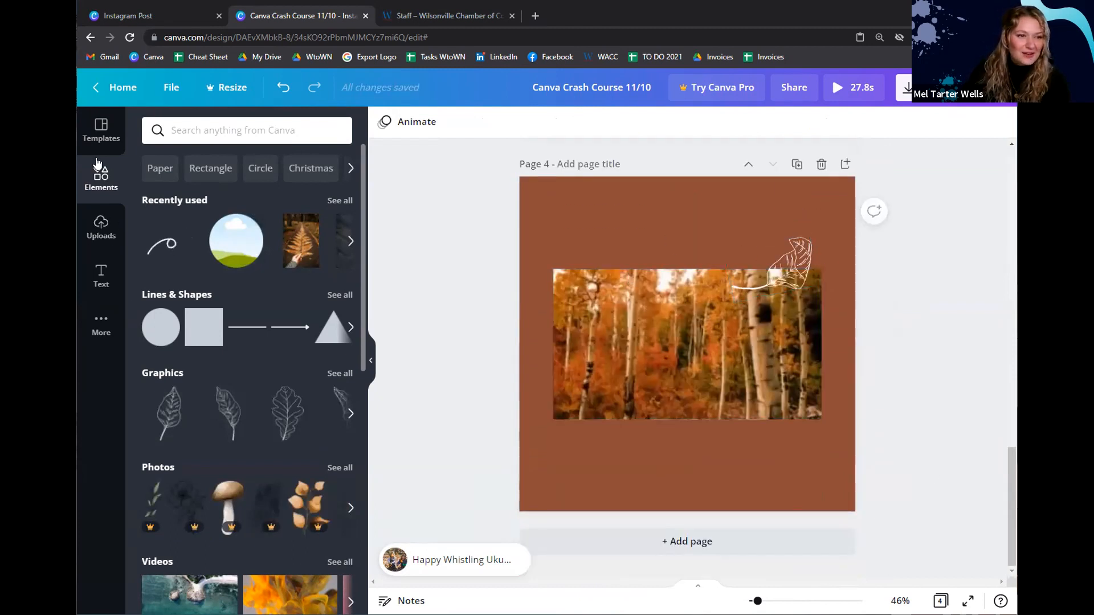
{"action": "left_click", "coordinate": [209, 128]}
{"action": "type", "text": "frame"}
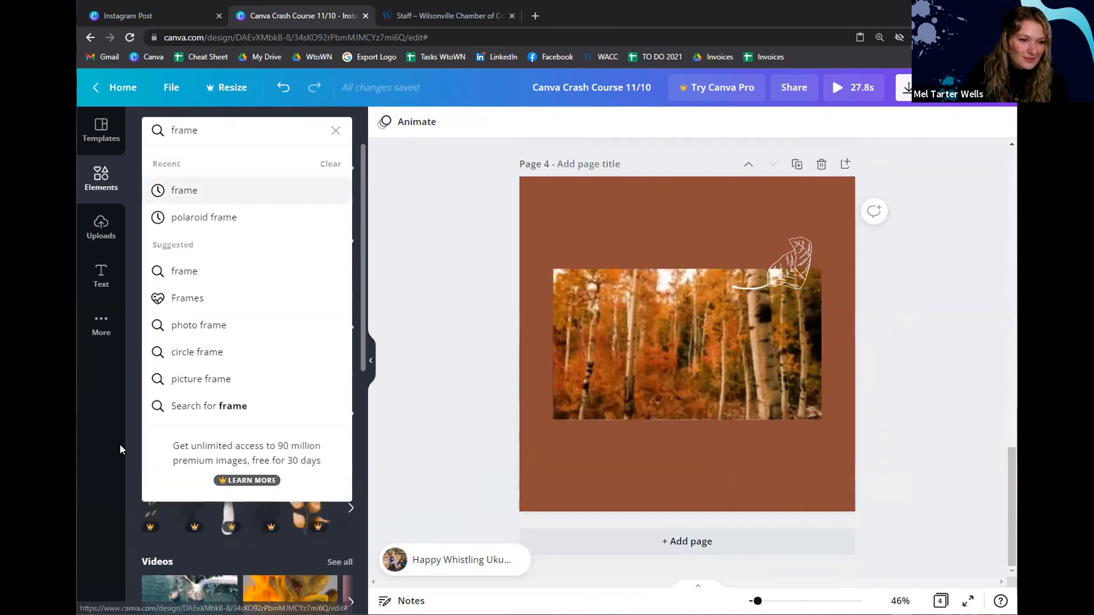
{"action": "left_click", "coordinate": [214, 189]}
{"action": "scroll", "coordinate": [206, 453], "scroll_direction": "down", "scroll_amount": 10}
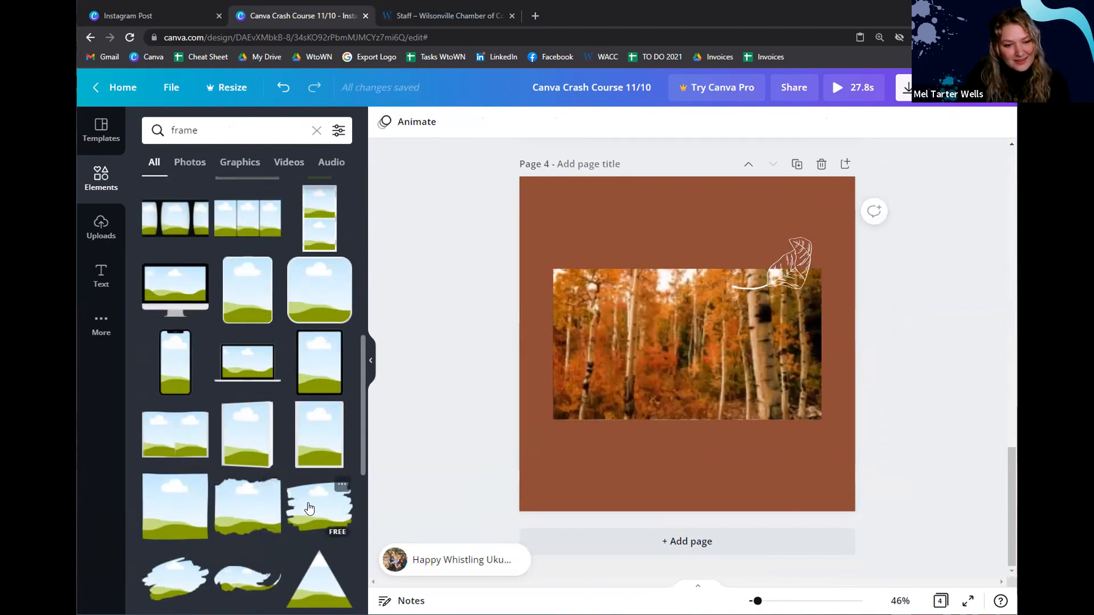
{"action": "left_click", "coordinate": [277, 515]}
{"action": "left_click_drag", "start_coordinate": [581, 347], "coordinate": [621, 353]}
Bring the leaf graphic on page 4 forward so it sits in front of the framed forest picture
{"action": "left_click", "coordinate": [803, 271]}
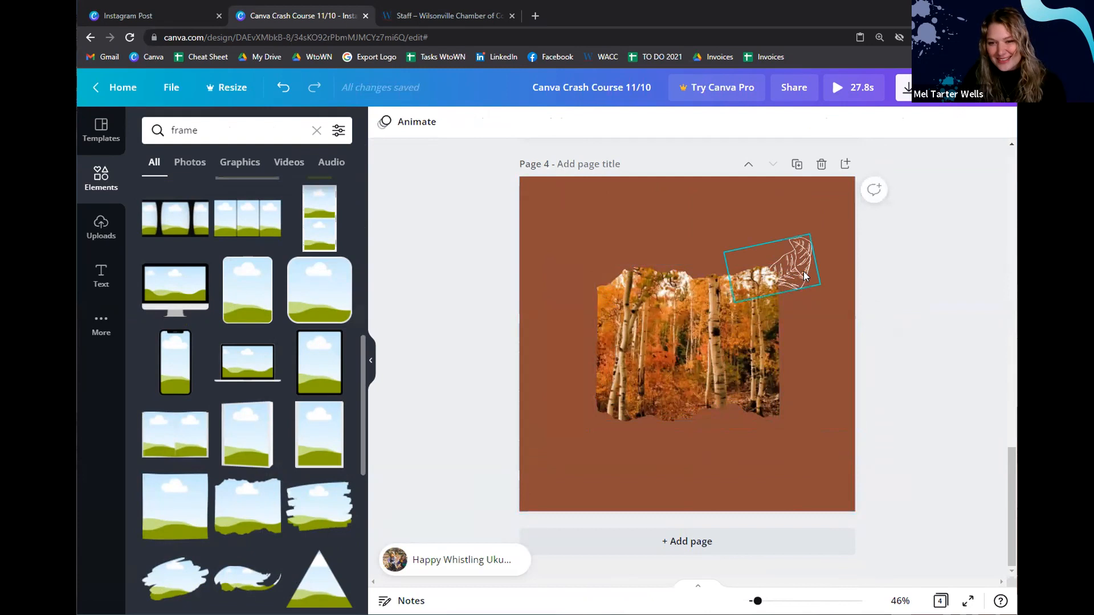
{"action": "left_click", "coordinate": [826, 122]}
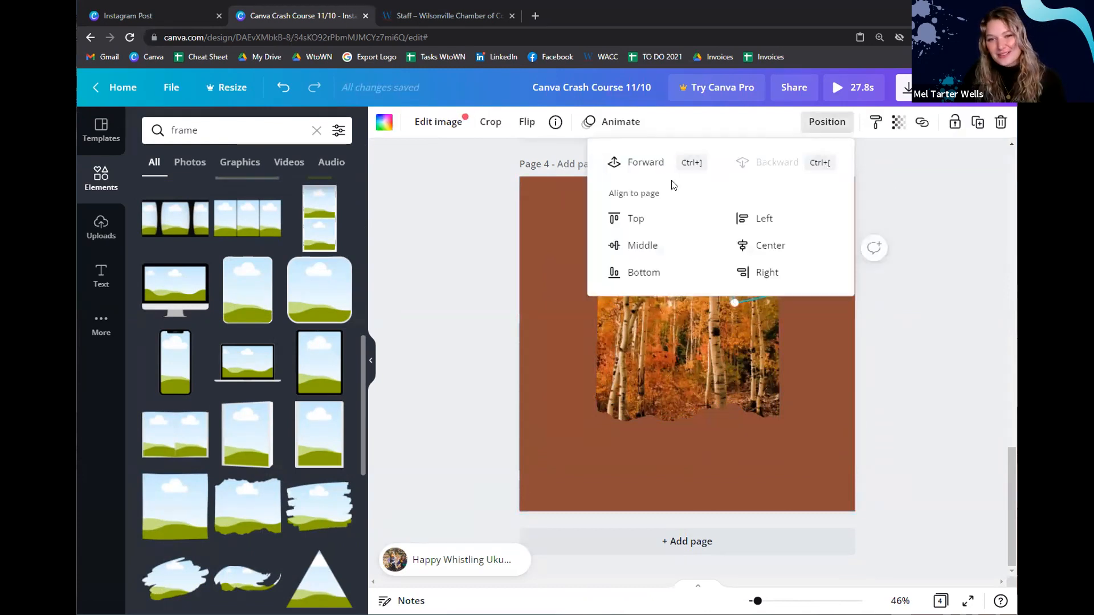
{"action": "left_click", "coordinate": [647, 163]}
{"action": "left_click", "coordinate": [851, 441]}
Place two large circles on page 4, a light pink one over its left edge and a coral one over its upper-right corner
{"action": "scroll", "coordinate": [806, 411], "scroll_direction": "up", "scroll_amount": 5}
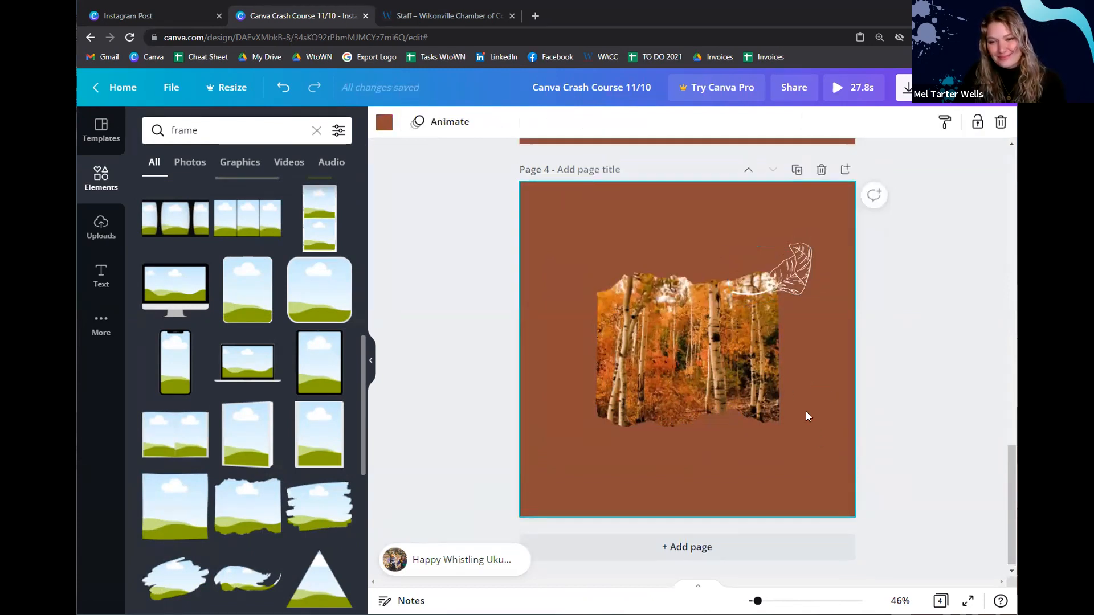
{"action": "scroll", "coordinate": [796, 385], "scroll_direction": "up", "scroll_amount": 2}
{"action": "left_click", "coordinate": [761, 309]}
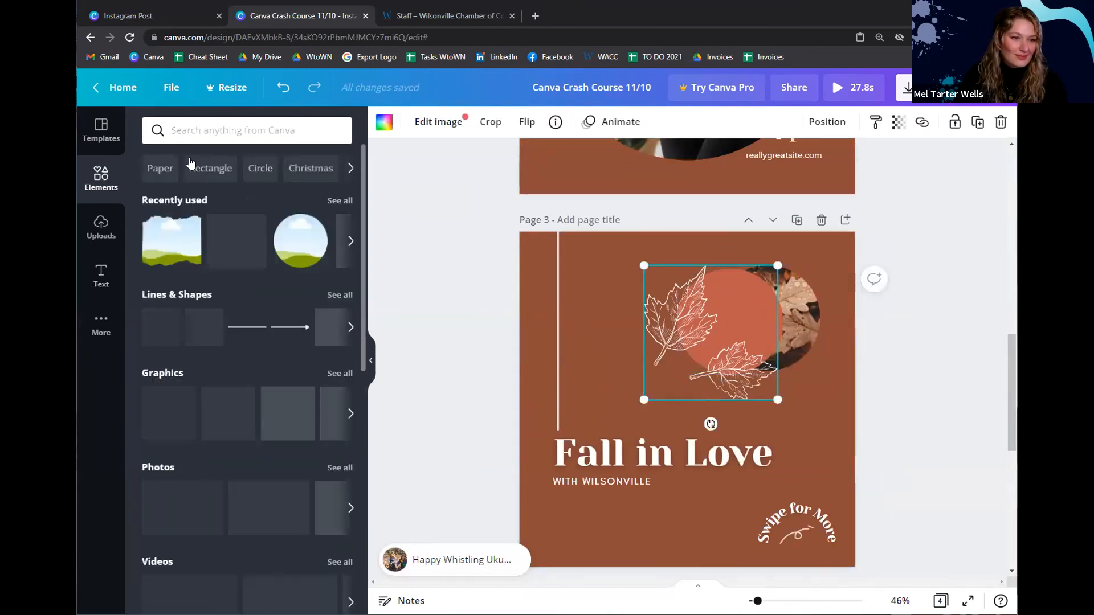
{"action": "left_click", "coordinate": [159, 328]}
{"action": "left_click_drag", "start_coordinate": [709, 395], "coordinate": [786, 396]}
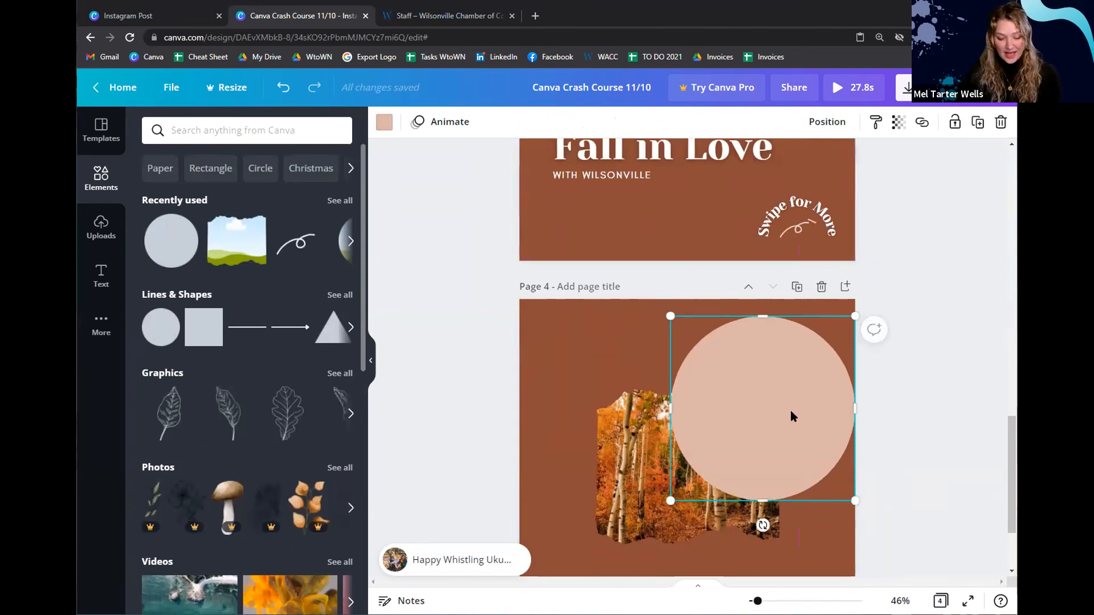
{"action": "left_click_drag", "start_coordinate": [806, 369], "coordinate": [831, 355]}
{"action": "left_click", "coordinate": [383, 122]}
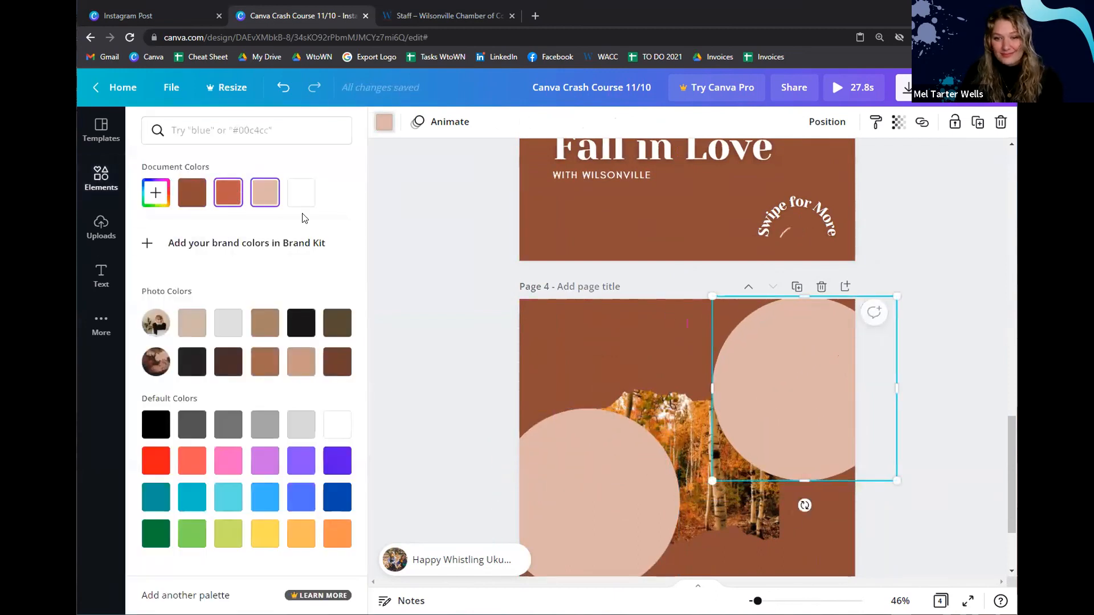
{"action": "left_click", "coordinate": [228, 192]}
Send both circles on page 4 to the back, behind the forest picture and the leaf
{"action": "left_click", "coordinate": [572, 492], "text": "shift"}
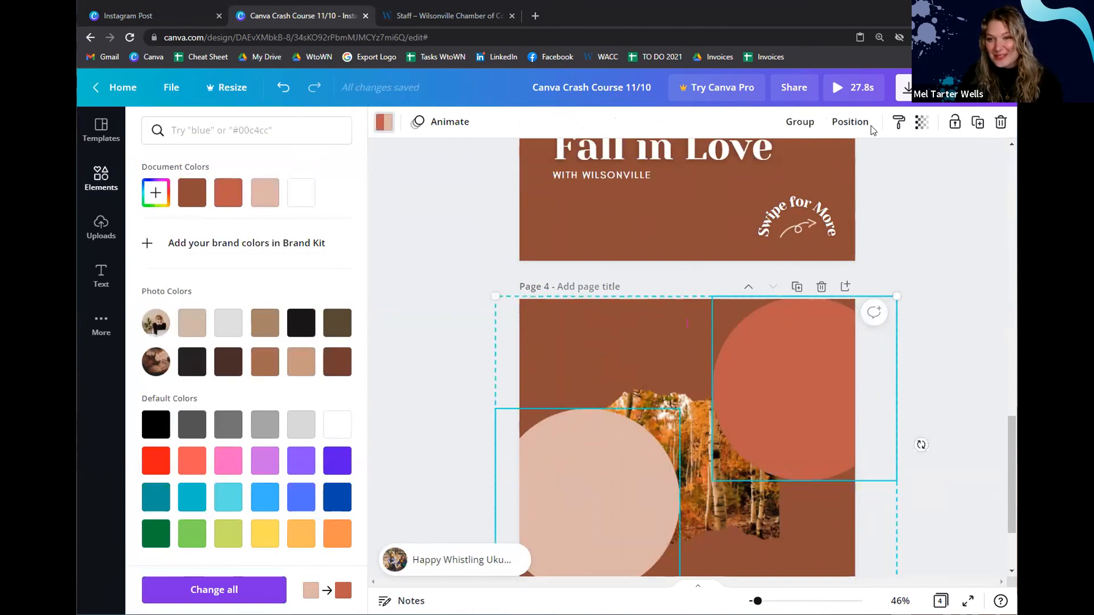
{"action": "left_click", "coordinate": [850, 122]}
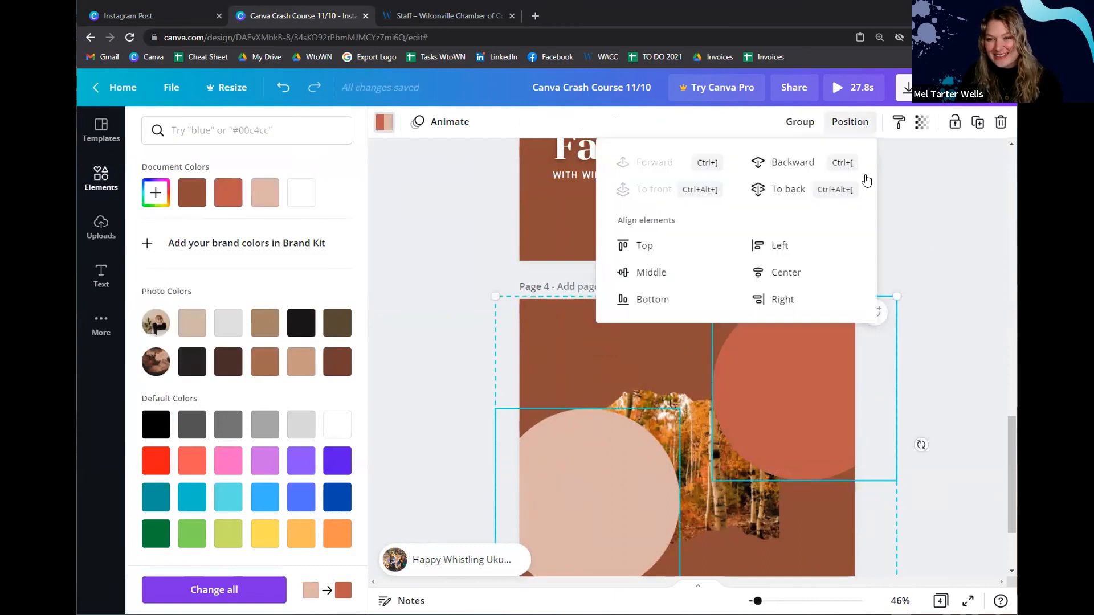
{"action": "left_click", "coordinate": [796, 189]}
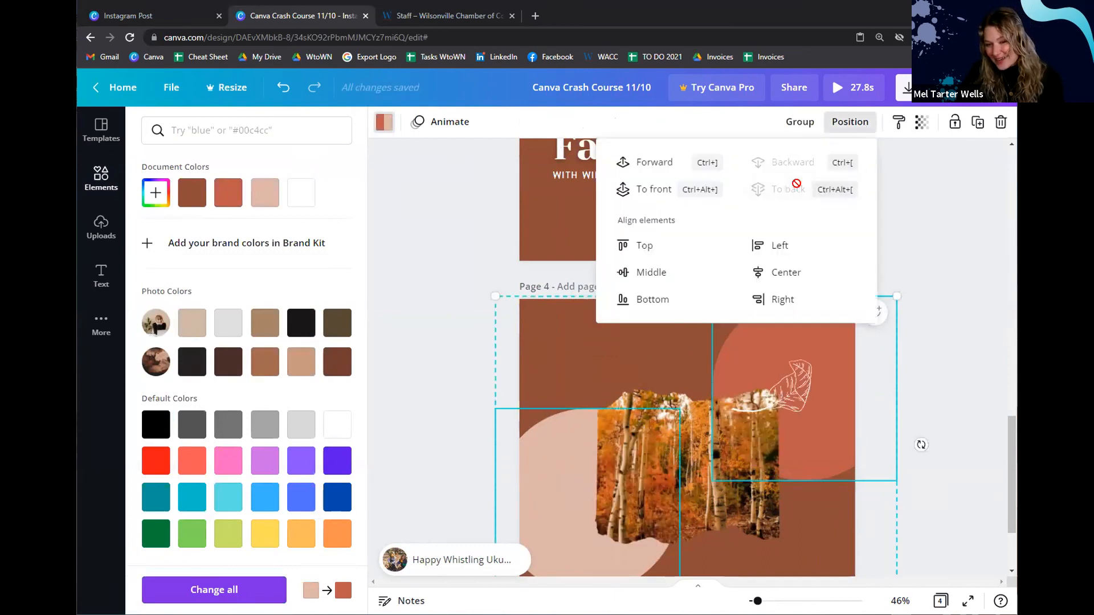
{"action": "left_click", "coordinate": [936, 423]}
{"action": "scroll", "coordinate": [937, 271], "scroll_direction": "down", "scroll_amount": 3}
{"action": "left_click", "coordinate": [943, 441]}
{"action": "left_click", "coordinate": [797, 502]}
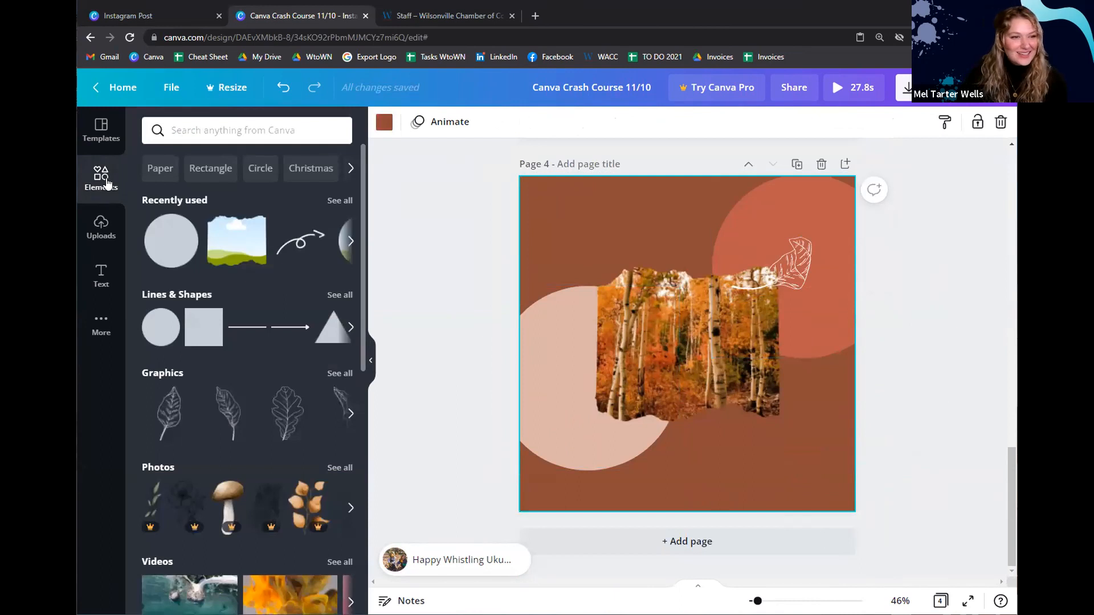
Search the elements for "social media" icons
{"action": "left_click", "coordinate": [238, 130]}
{"action": "type", "text": "facebook"}
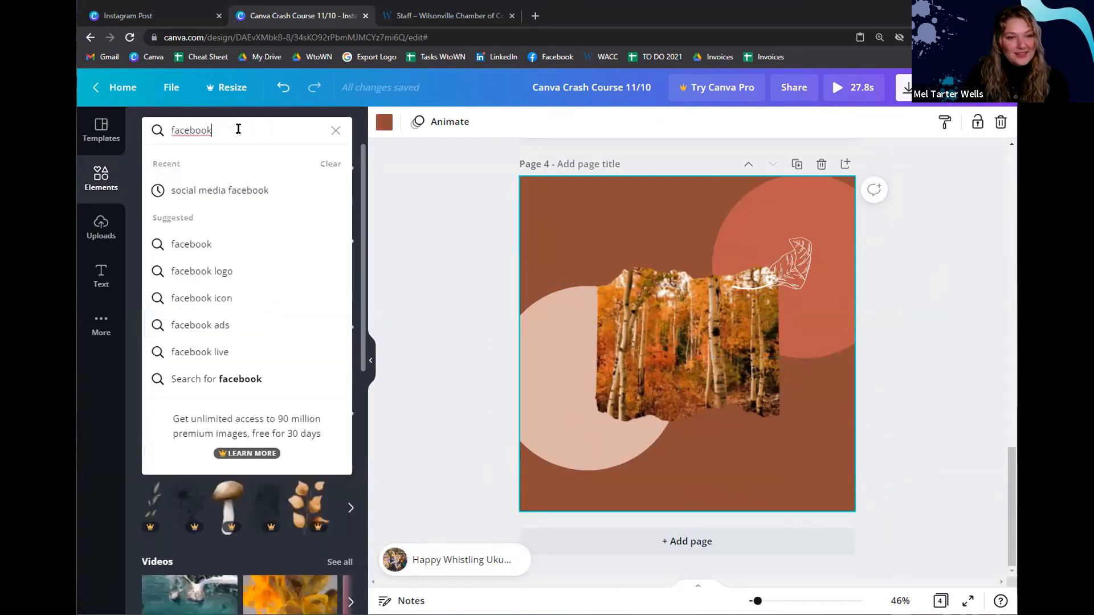
{"action": "left_click_drag", "start_coordinate": [229, 134], "coordinate": [108, 133]}
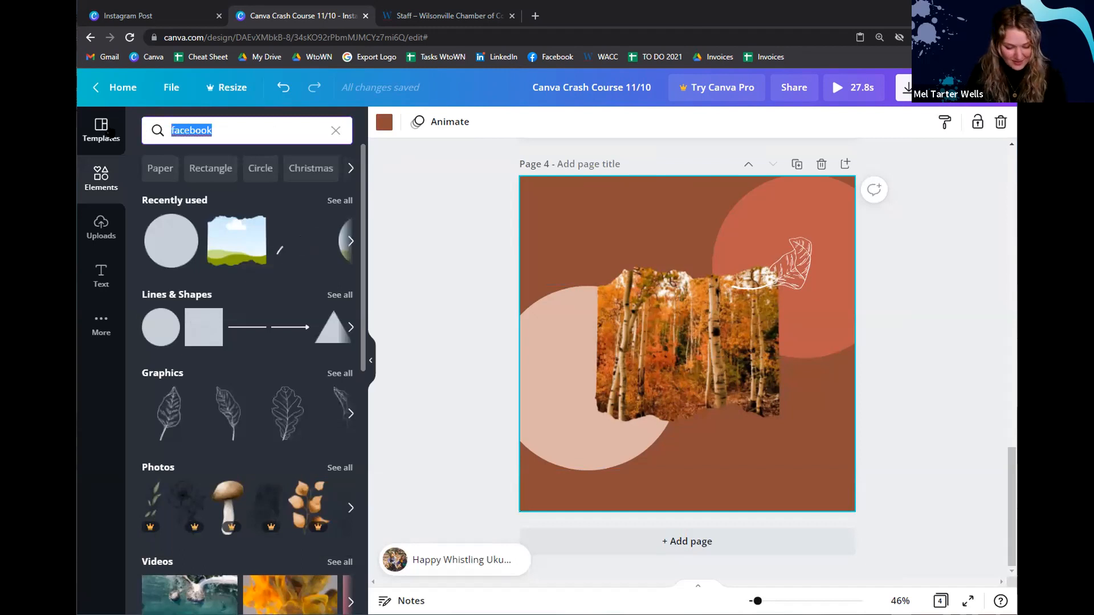
{"action": "type", "text": "social"}
{"action": "key", "text": "Return"}
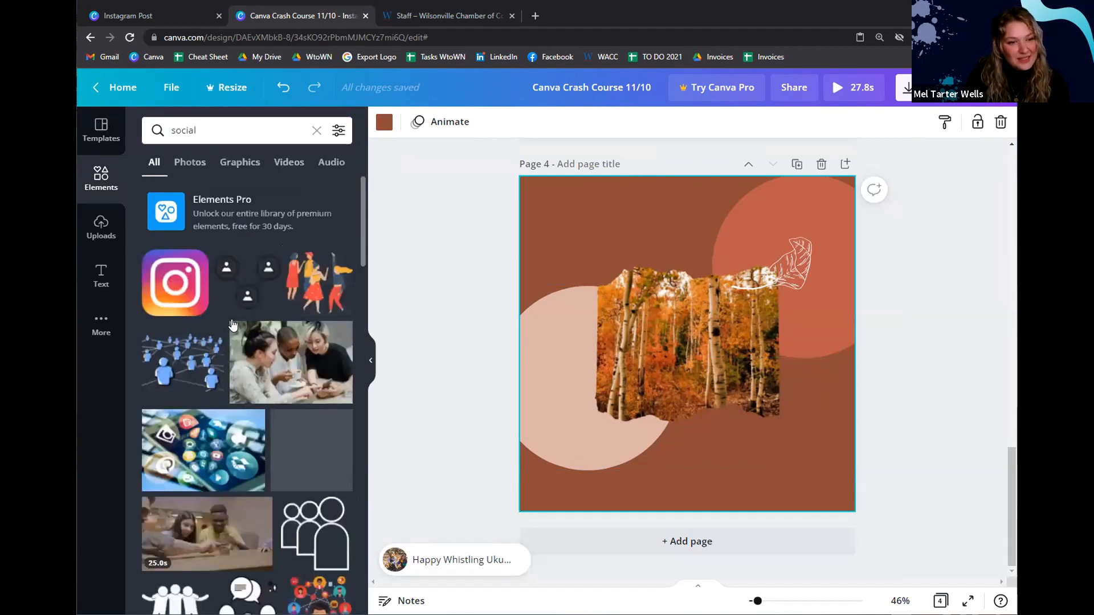
{"action": "left_click", "coordinate": [222, 132]}
{"action": "type", "text": "media"}
{"action": "key", "text": "Return"}
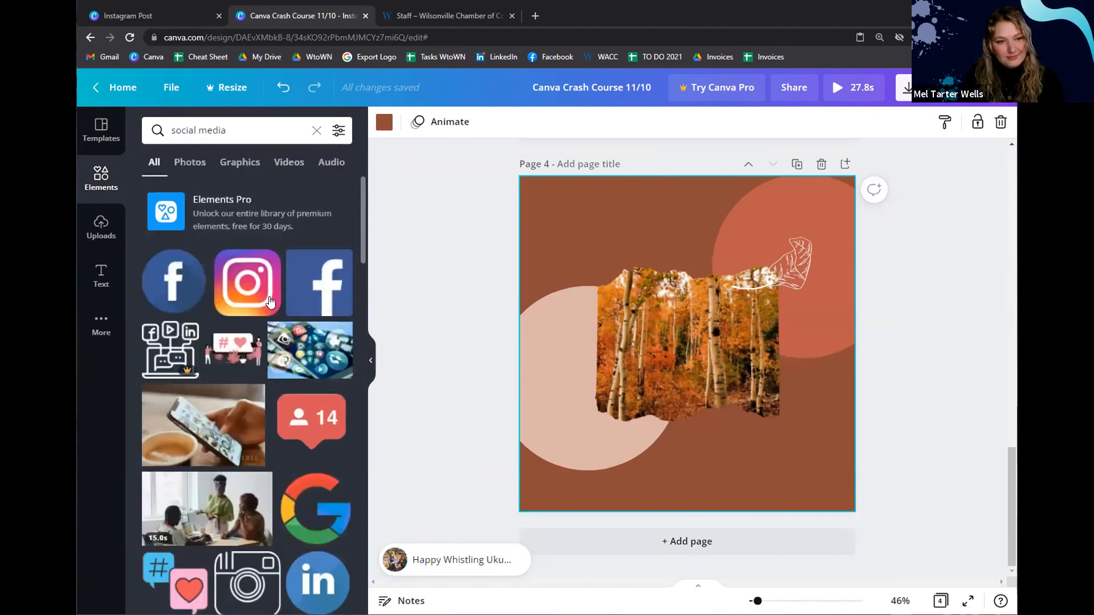
Add the square Facebook icon to page 4, shrink it near the page's lower-right corner and recolour its blue background light pink
{"action": "left_click", "coordinate": [312, 281]}
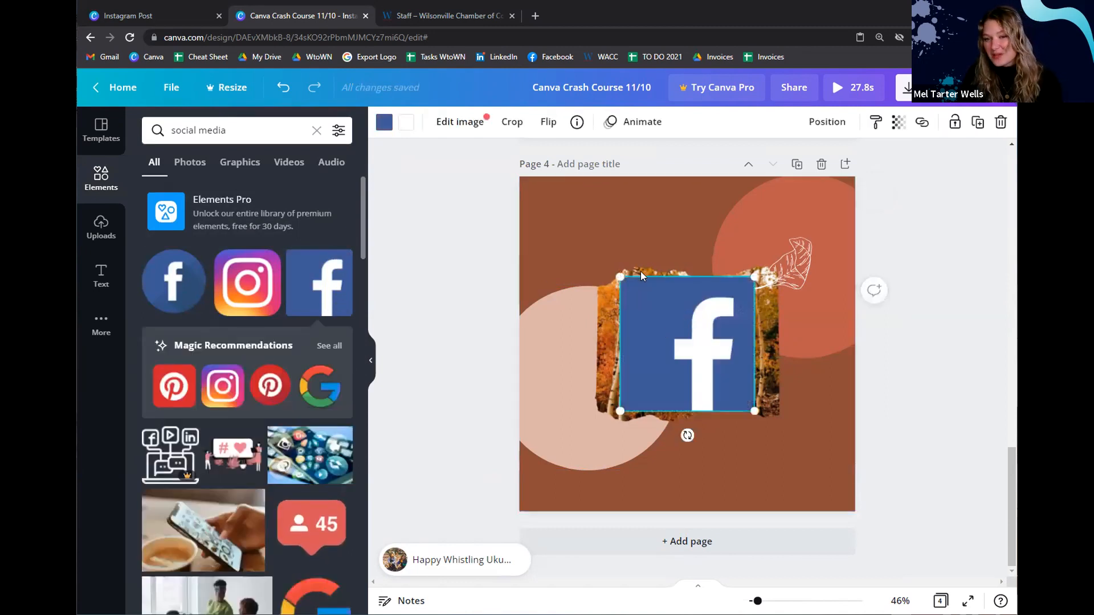
{"action": "left_click_drag", "start_coordinate": [620, 277], "coordinate": [770, 468]}
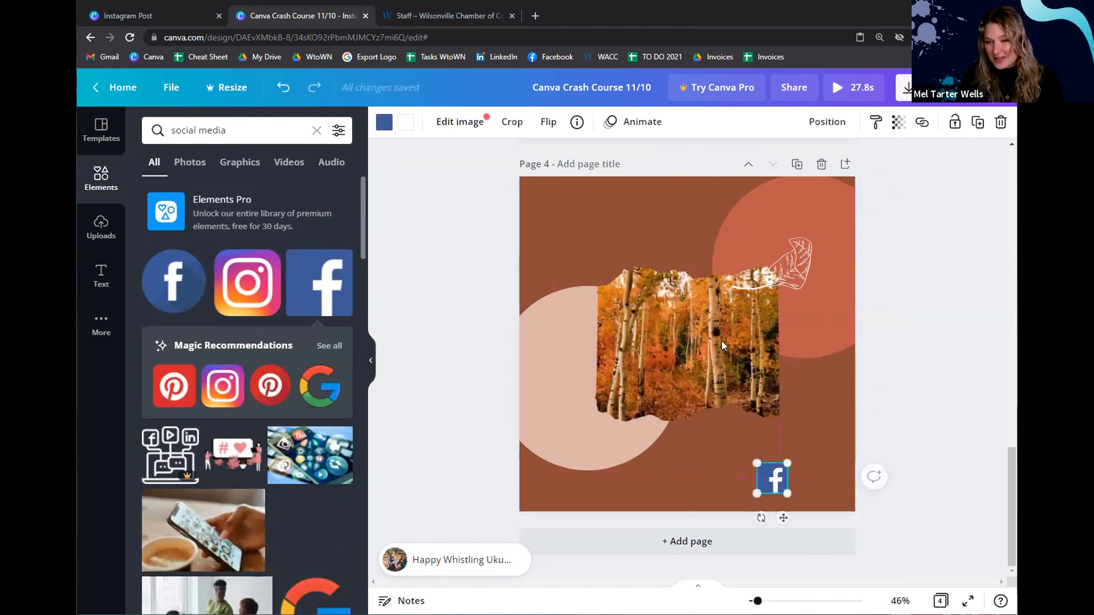
{"action": "left_click", "coordinate": [384, 121]}
{"action": "left_click", "coordinate": [301, 196]}
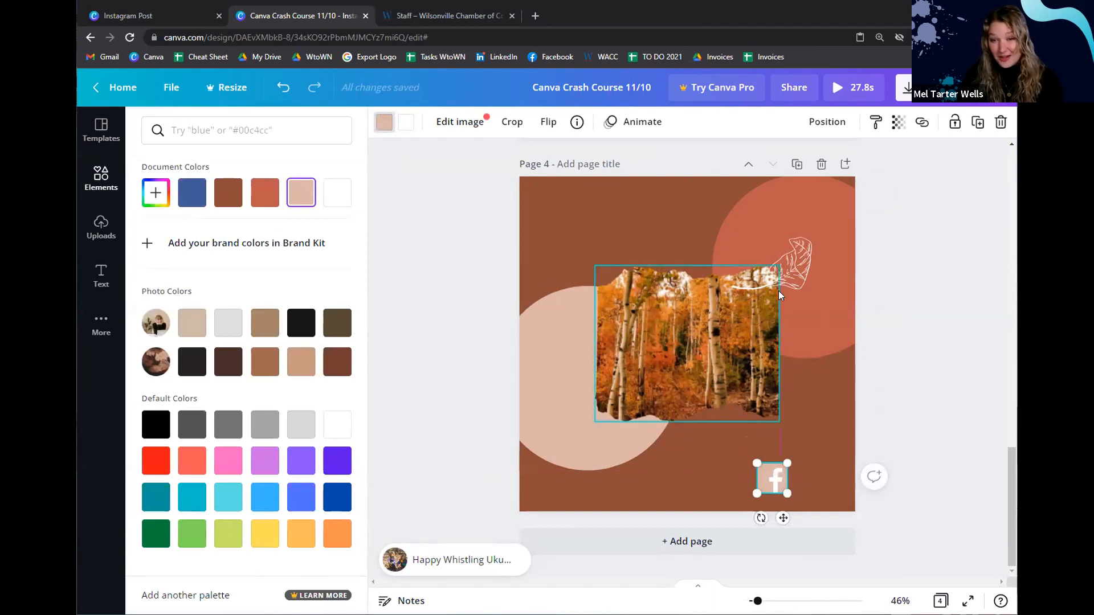
{"action": "left_click", "coordinate": [105, 179]}
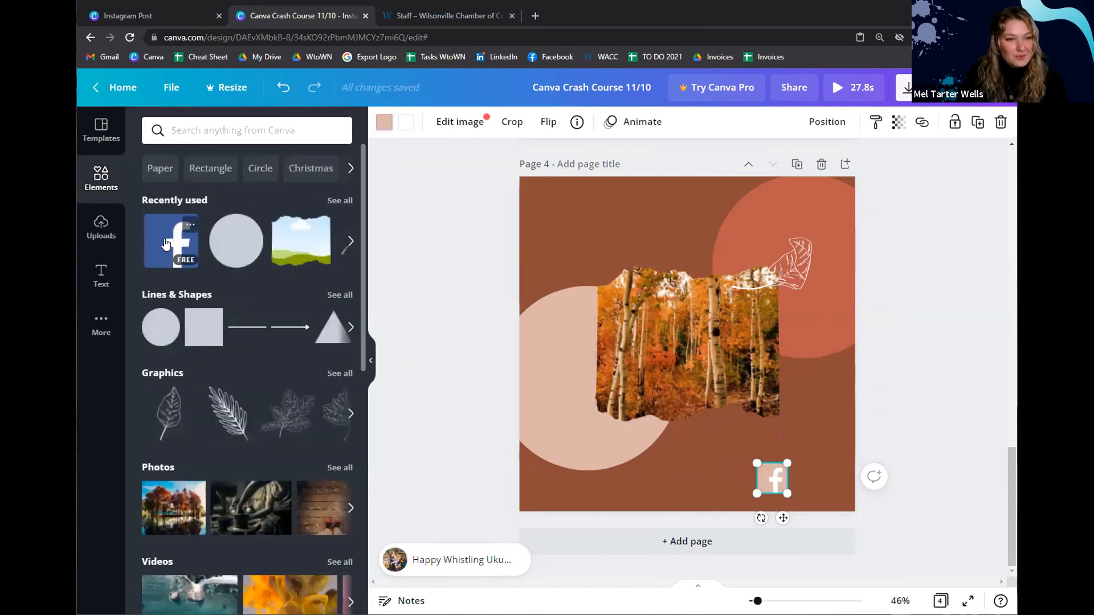
{"action": "left_click", "coordinate": [180, 244]}
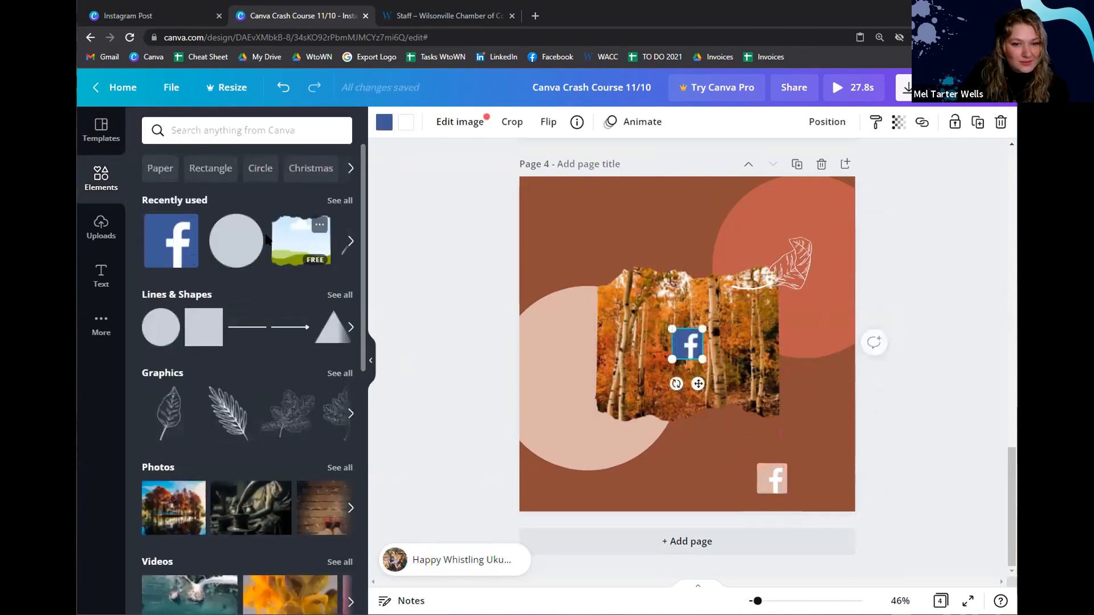
{"action": "key", "text": "Delete"}
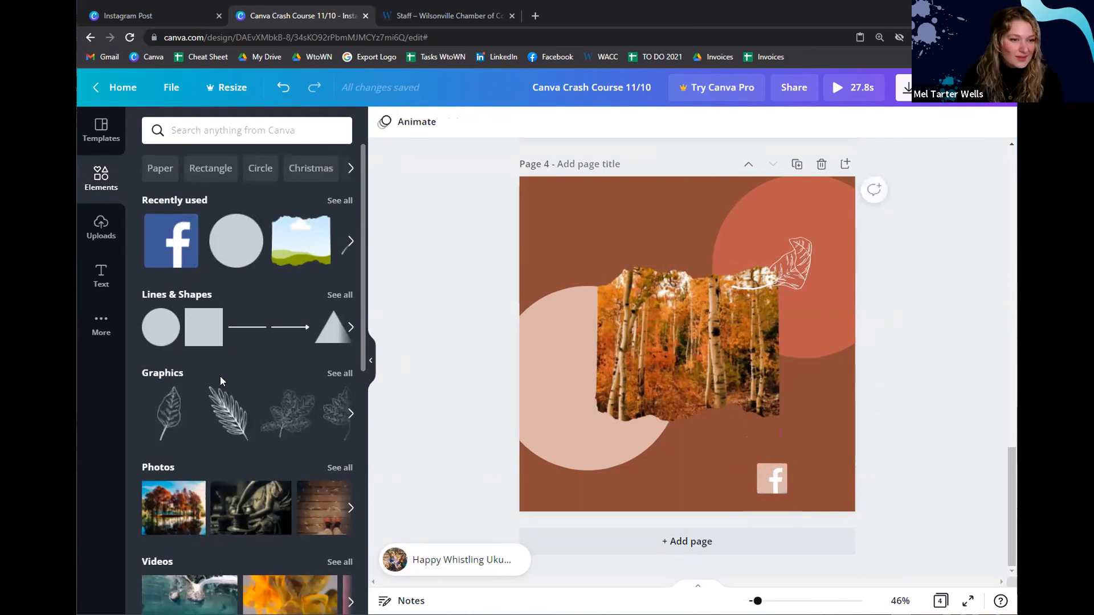
Search the graphics for "pinterest", add the square red Pinterest icon to page 4 and recolour its background light pink
{"action": "left_click", "coordinate": [339, 374]}
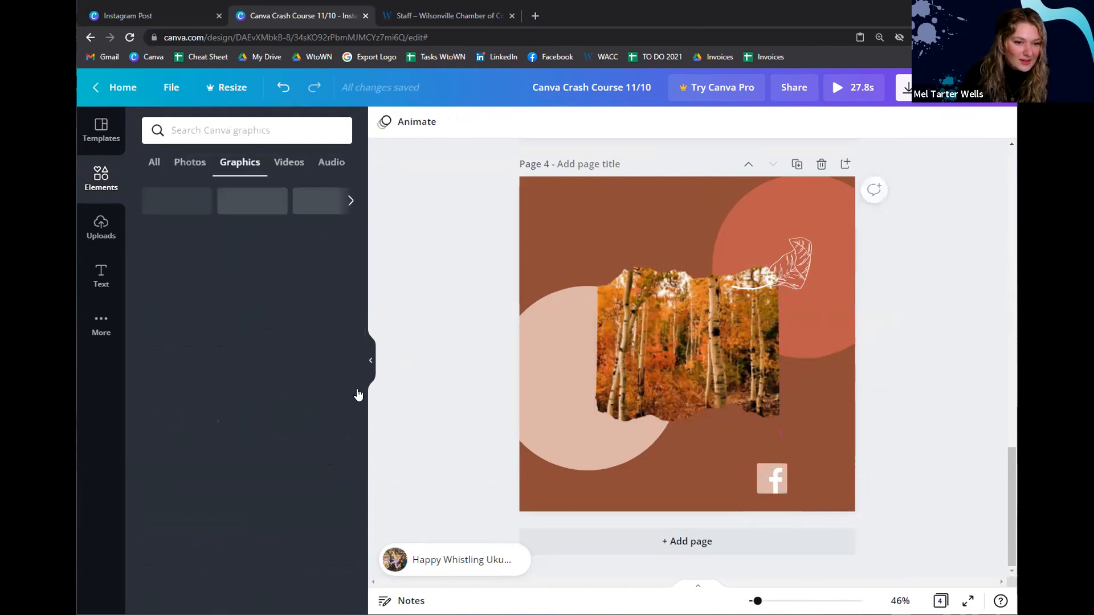
{"action": "left_click", "coordinate": [206, 132]}
{"action": "type", "text": "pinter"}
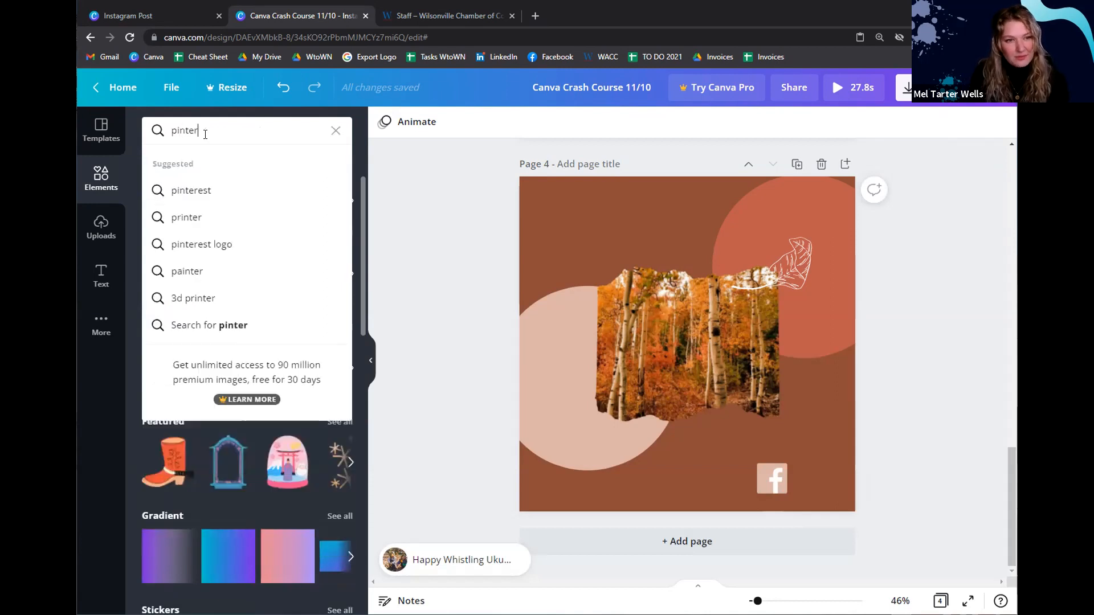
{"action": "type", "text": "est"}
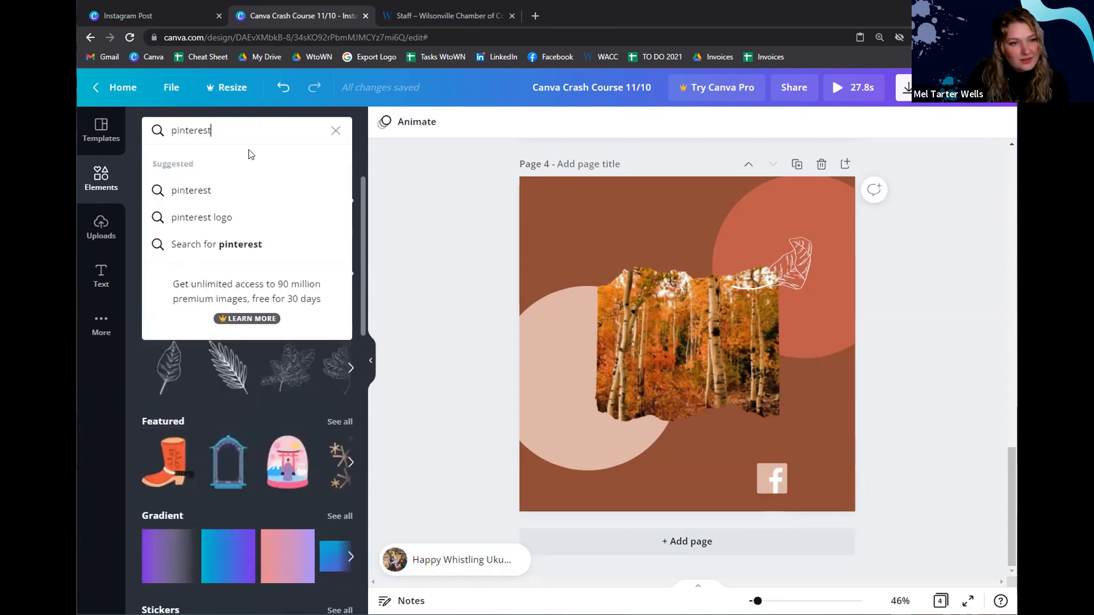
{"action": "left_click", "coordinate": [207, 190]}
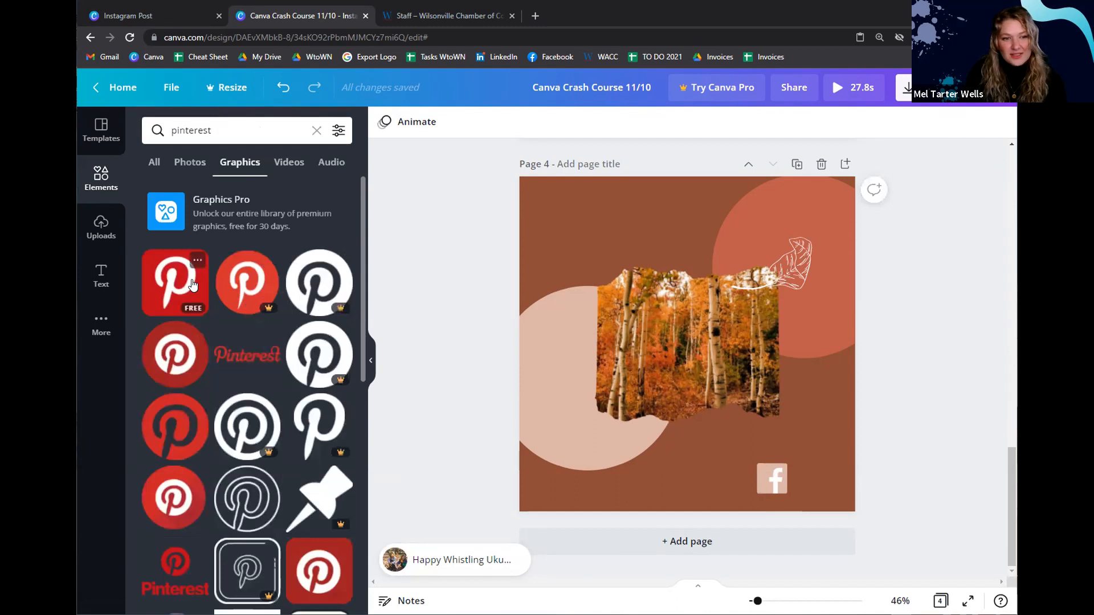
{"action": "left_click", "coordinate": [175, 282]}
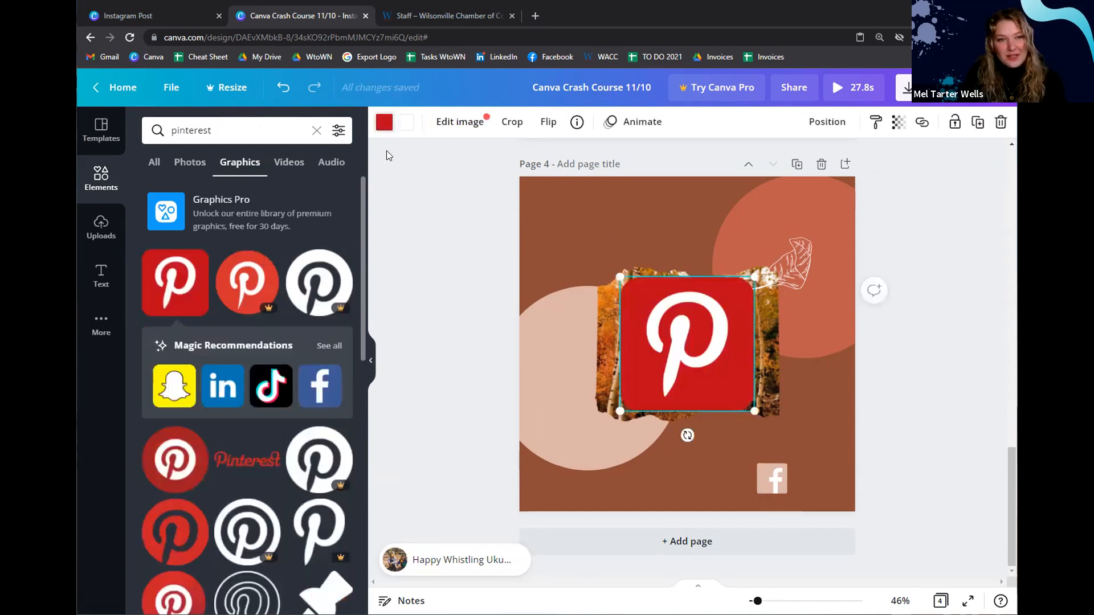
{"action": "left_click", "coordinate": [383, 122]}
{"action": "left_click", "coordinate": [298, 195]}
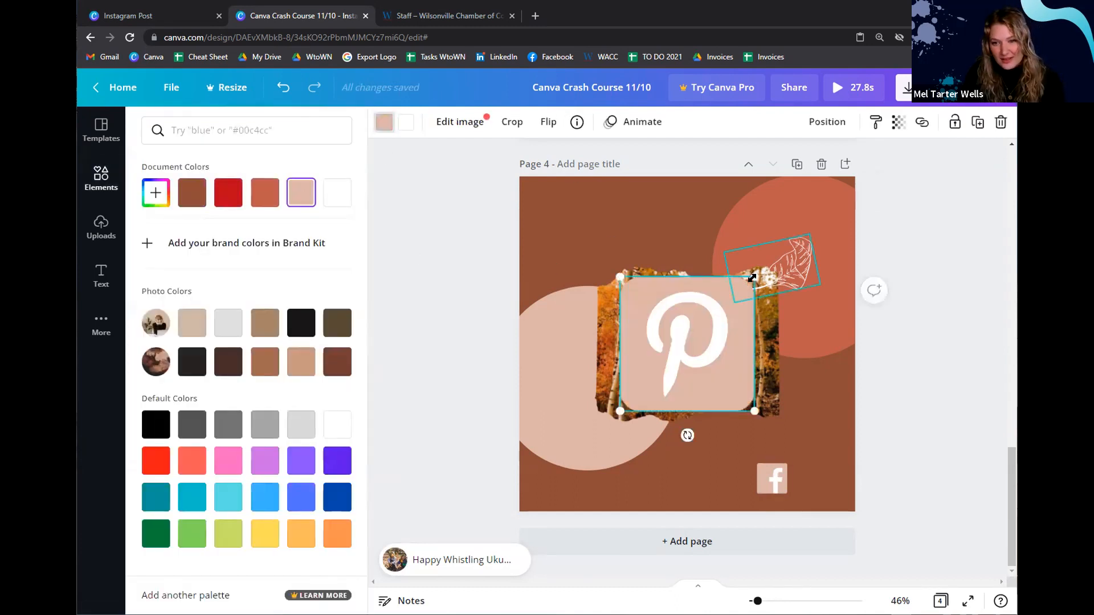
Shrink the Pinterest icon to the Facebook icon's size, place it to that icon's left and paste a copy to its right
{"action": "left_click_drag", "start_coordinate": [696, 330], "coordinate": [686, 406]}
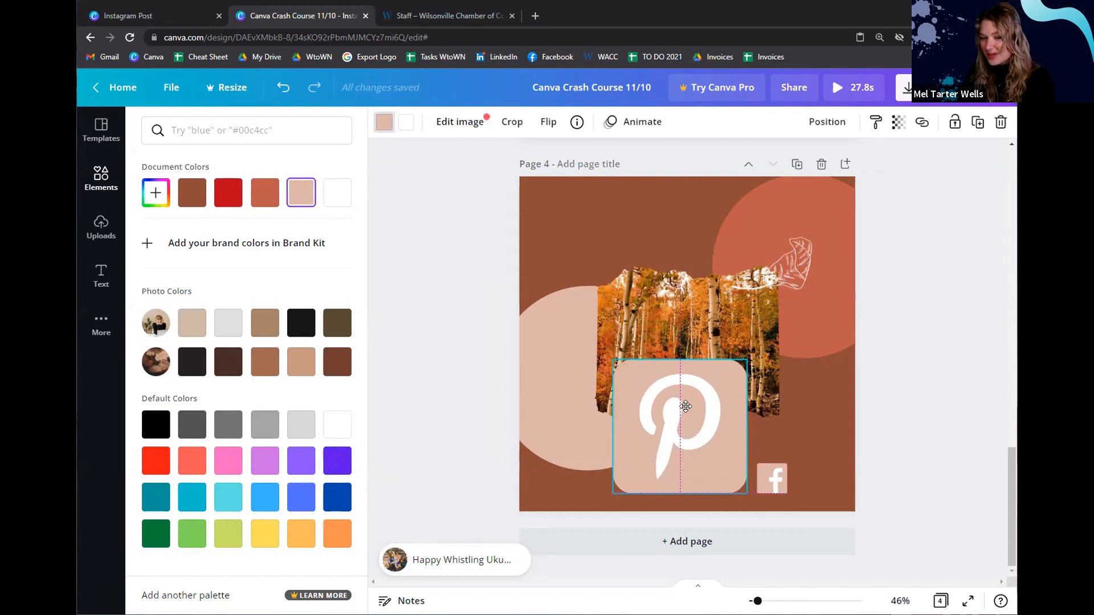
{"action": "left_click_drag", "start_coordinate": [685, 407], "coordinate": [709, 468]}
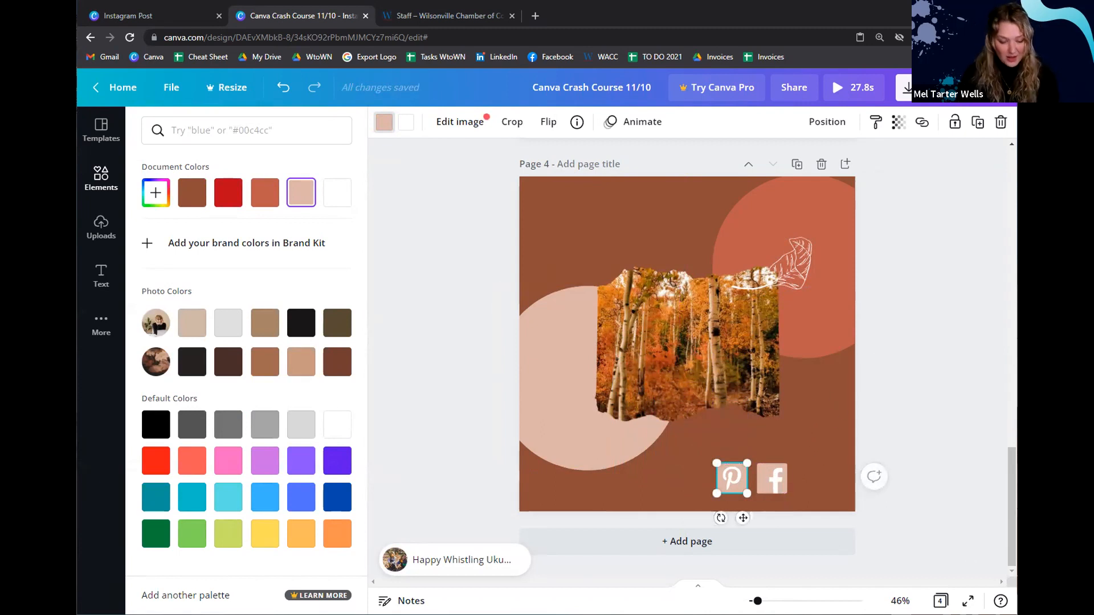
{"action": "key", "text": "ctrl+v"}
{"action": "left_click_drag", "start_coordinate": [744, 481], "coordinate": [822, 473]}
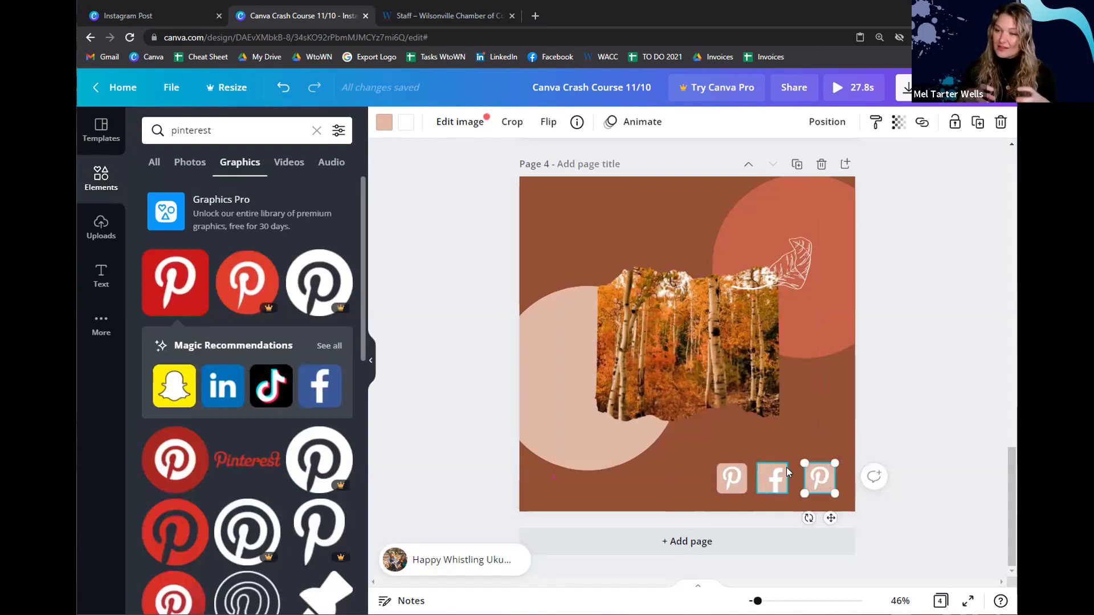
Tidy up the spacing of the three social media icons on page 4 so they are evenly distributed
{"action": "left_click", "coordinate": [822, 406]}
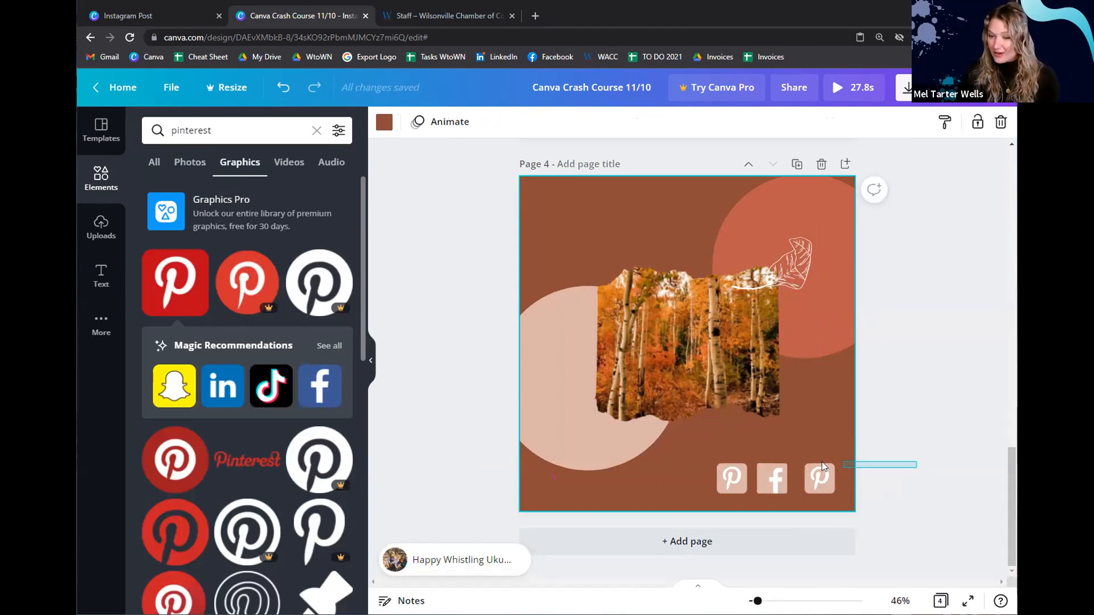
{"action": "left_click", "coordinate": [899, 454]}
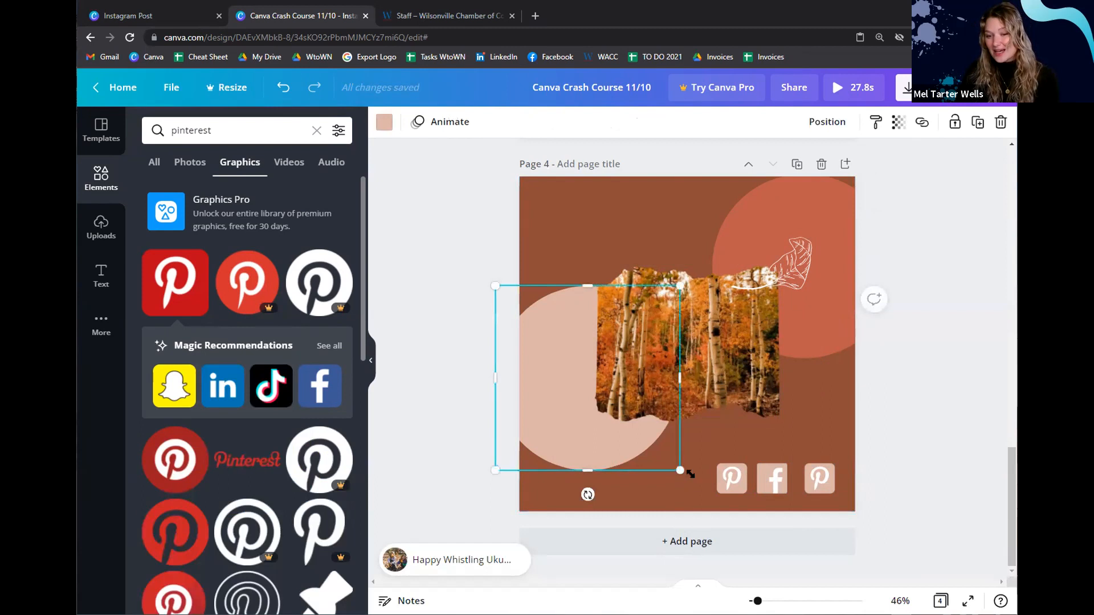
{"action": "left_click", "coordinate": [694, 482]}
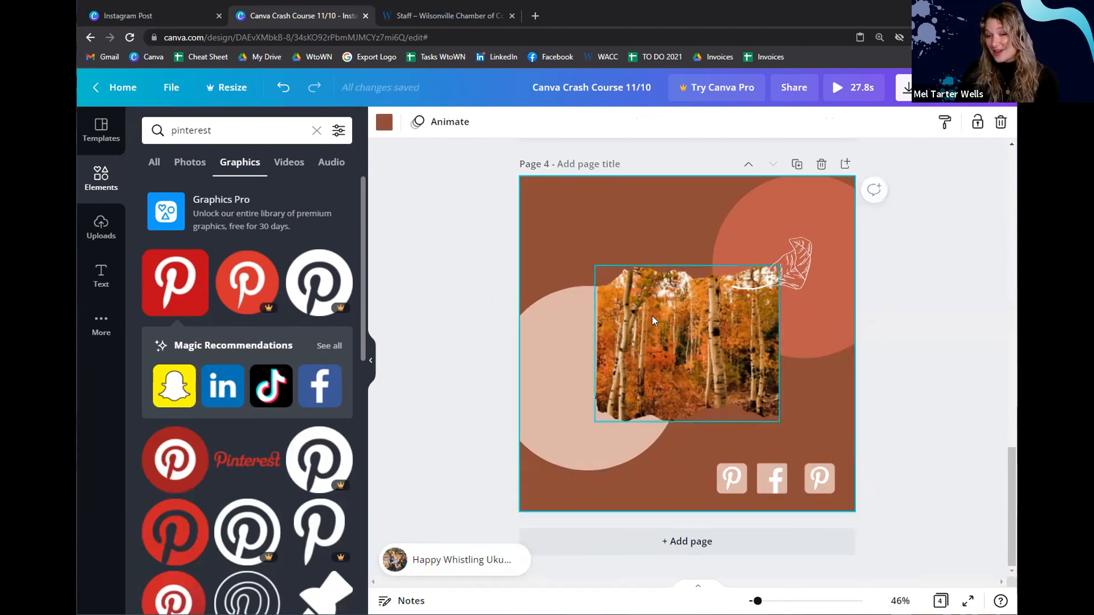
{"action": "left_click_drag", "start_coordinate": [751, 487], "coordinate": [883, 488]}
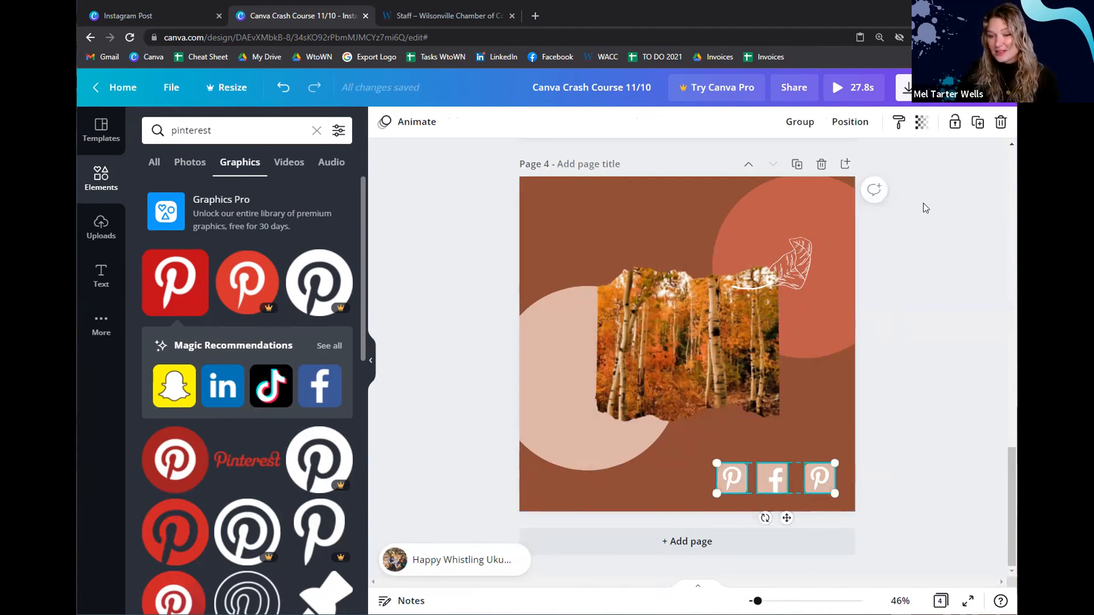
{"action": "left_click", "coordinate": [847, 123]}
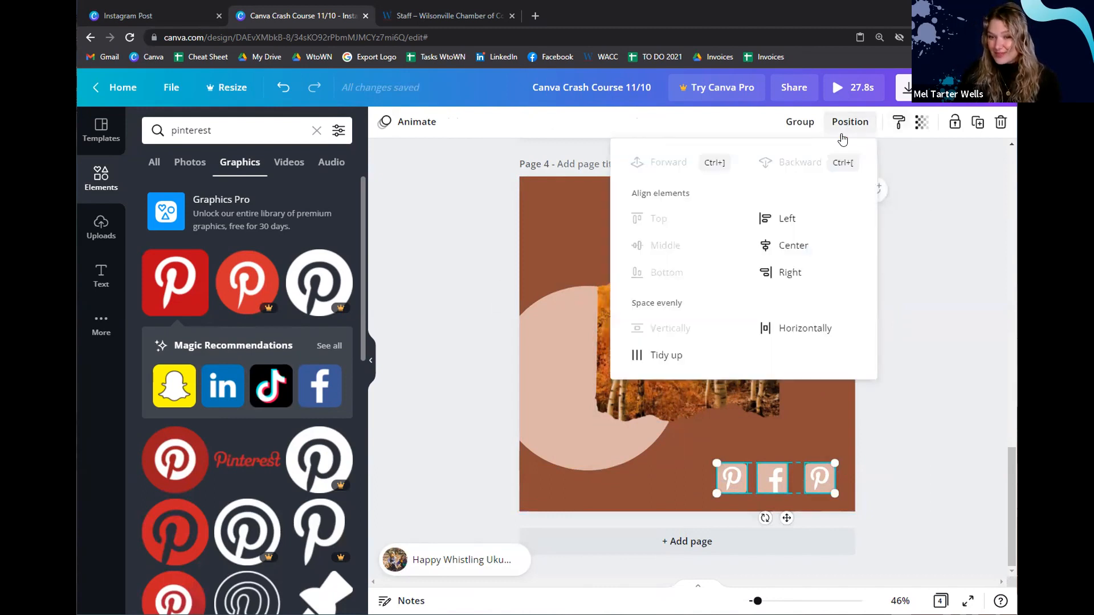
{"action": "left_click", "coordinate": [655, 356]}
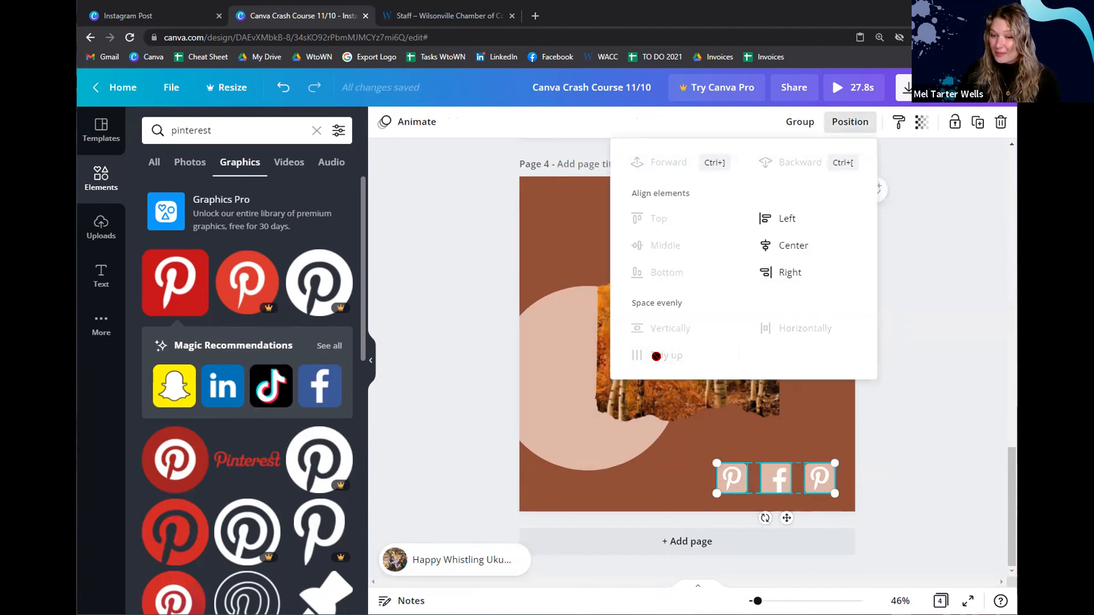
{"action": "left_click", "coordinate": [811, 416]}
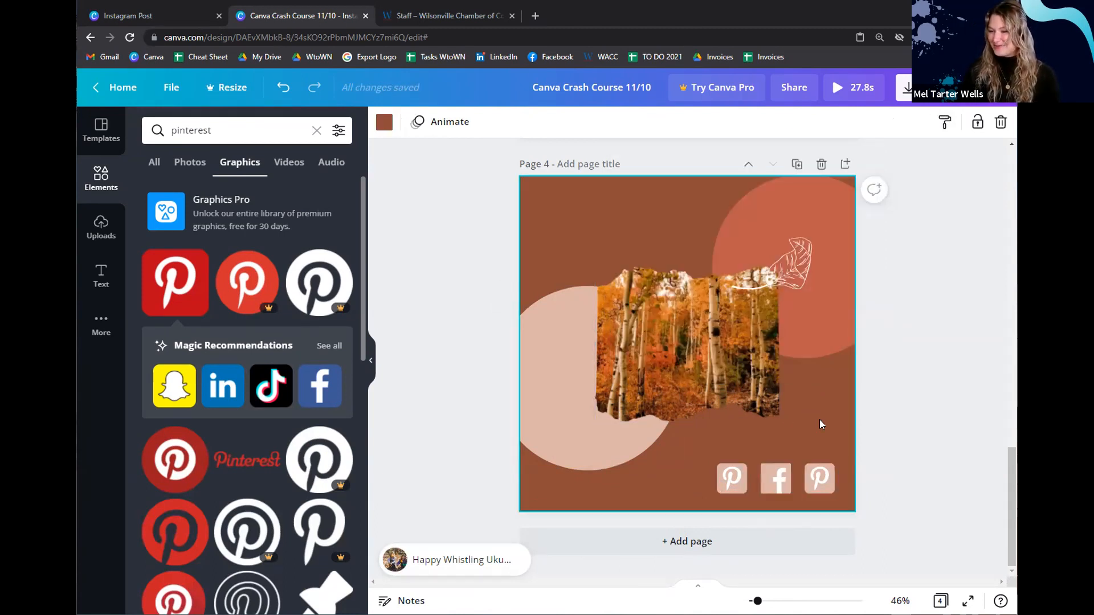
Group the three social media icons, shrink the group and place it in page 4's lower-right corner
{"action": "left_click_drag", "start_coordinate": [694, 489], "coordinate": [839, 481]}
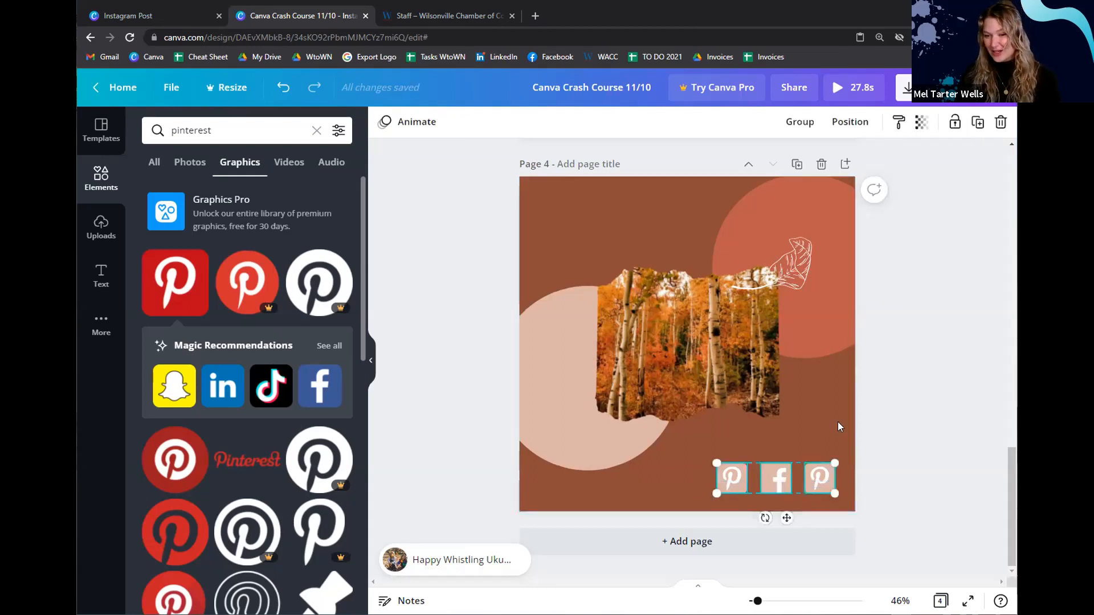
{"action": "left_click", "coordinate": [799, 122]}
{"action": "left_click_drag", "start_coordinate": [833, 477], "coordinate": [692, 329]}
{"action": "left_click_drag", "start_coordinate": [877, 462], "coordinate": [798, 454]}
{"action": "left_click", "coordinate": [871, 399]}
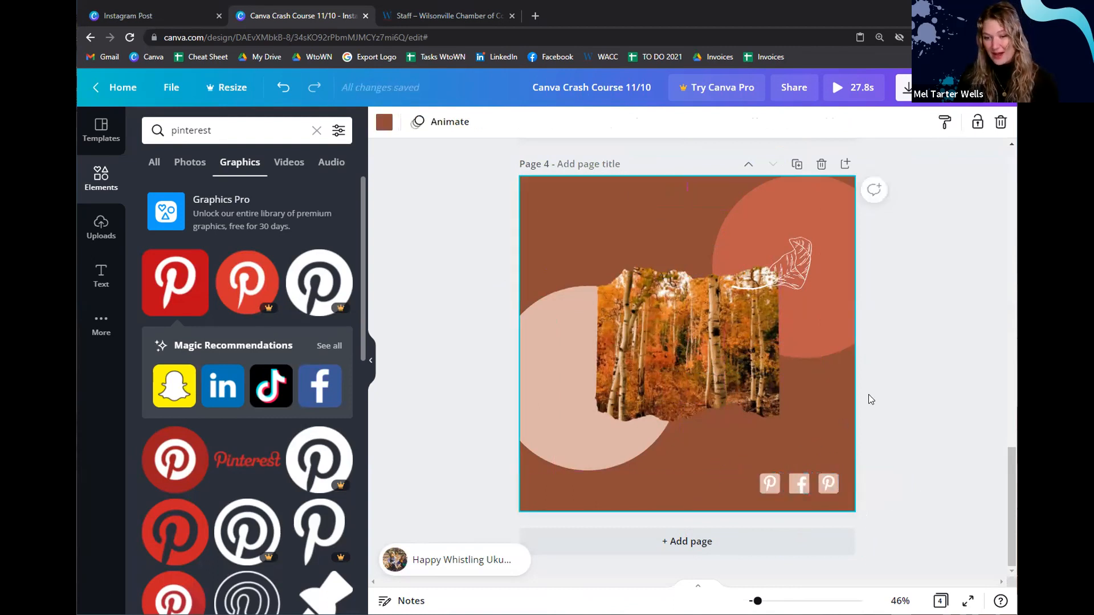
Shift the framed forest picture toward the lower left of page 4, and align it to the page's center and middle
{"action": "left_click", "coordinate": [683, 333]}
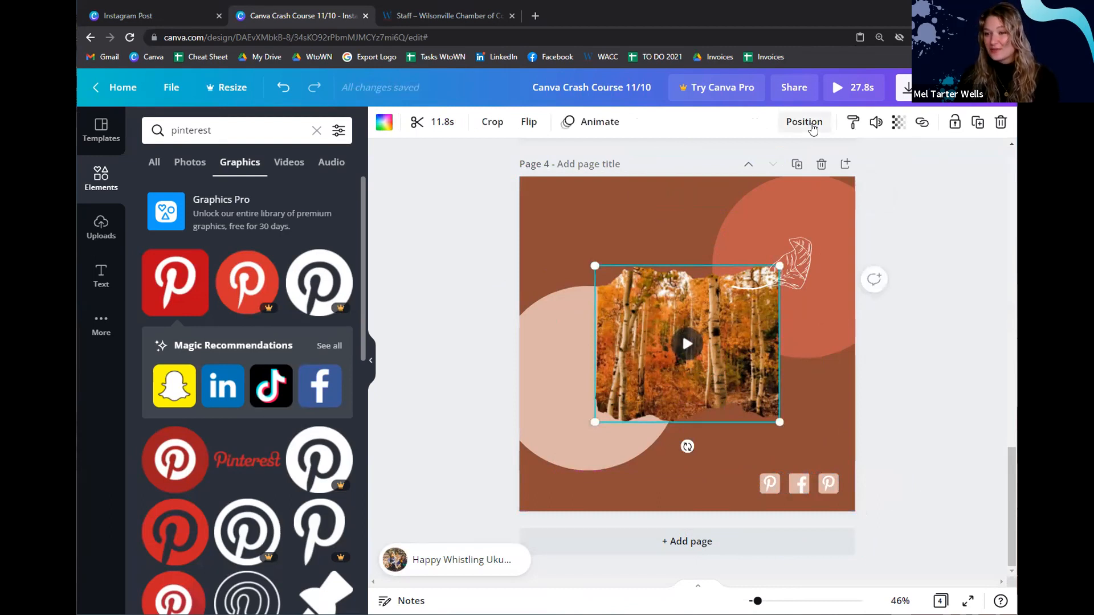
{"action": "left_click", "coordinate": [813, 123]}
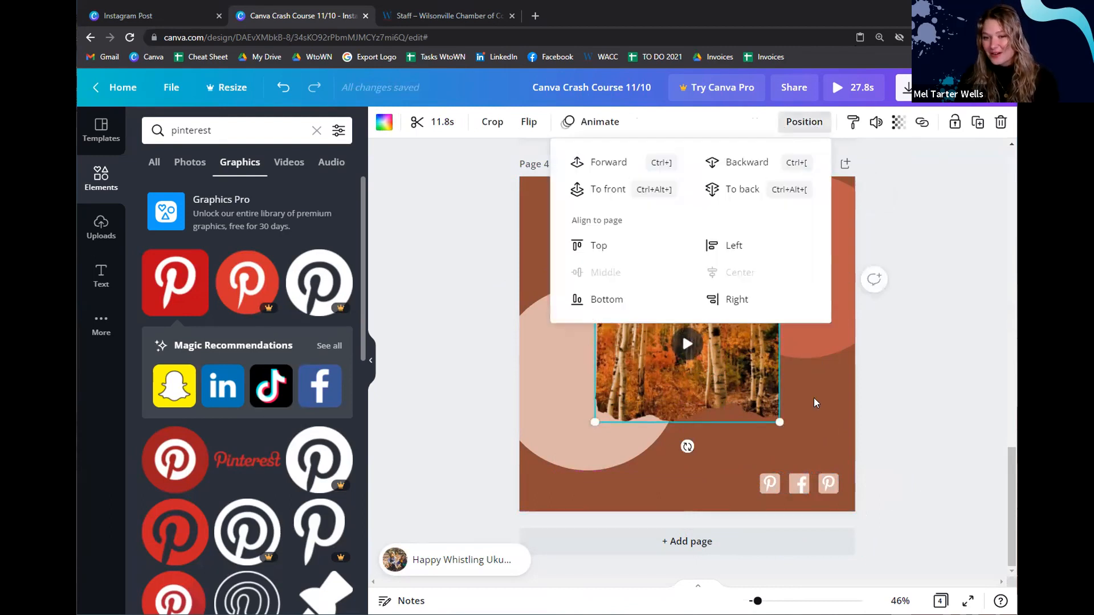
{"action": "left_click", "coordinate": [682, 333]}
{"action": "left_click_drag", "start_coordinate": [682, 334], "coordinate": [645, 394]}
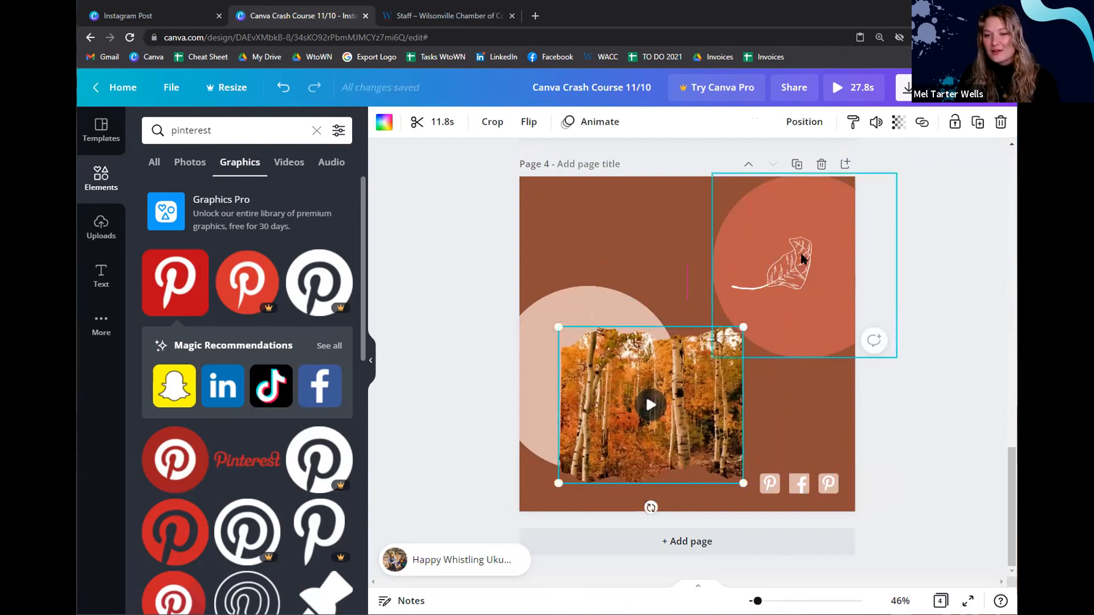
{"action": "left_click", "coordinate": [804, 122]}
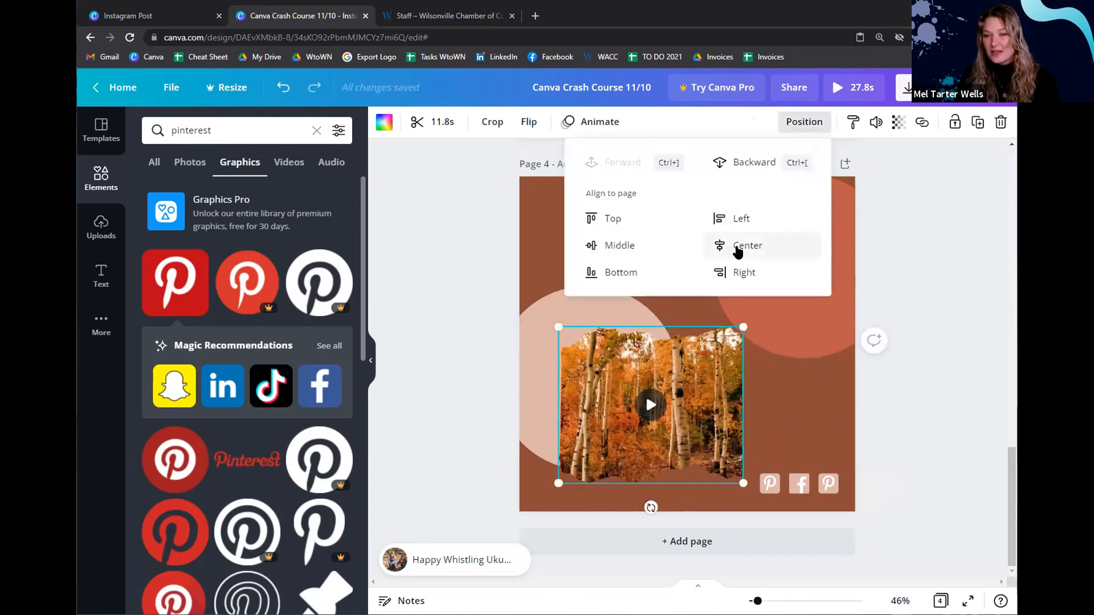
{"action": "left_click", "coordinate": [738, 251]}
{"action": "left_click", "coordinate": [644, 273]}
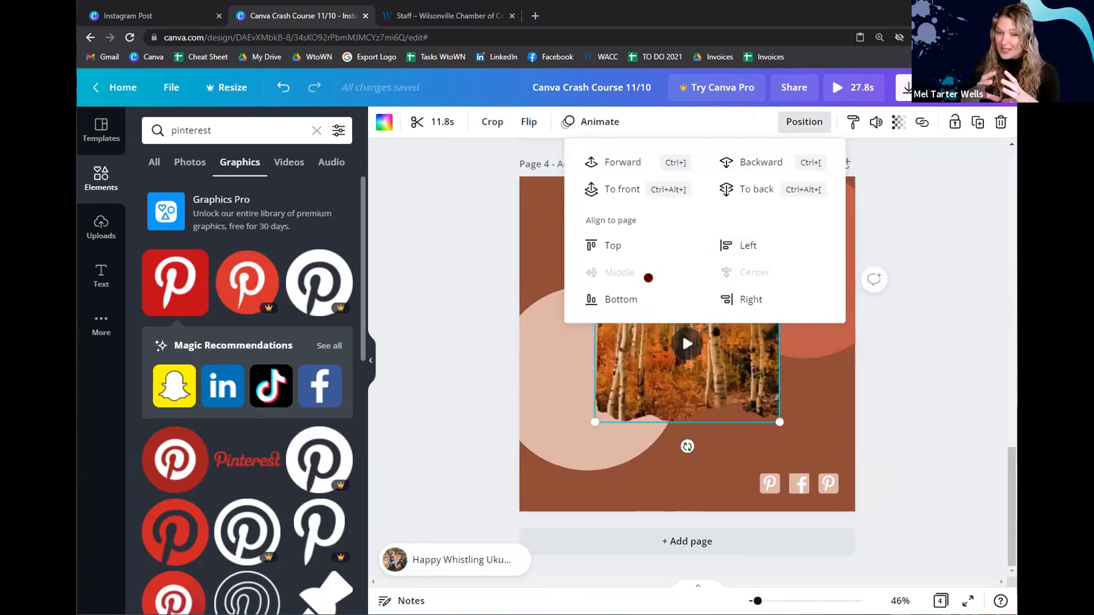
{"action": "left_click", "coordinate": [923, 414]}
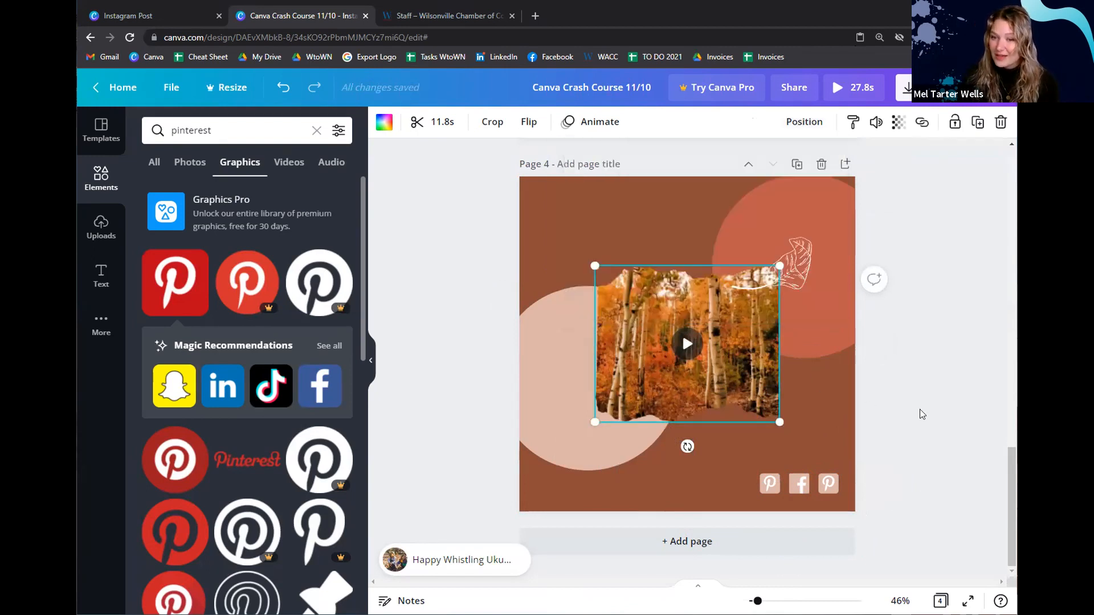
Move the light pink circle higher along page 4's left edge and recolour it terracotta from the document colors
{"action": "left_click_drag", "start_coordinate": [569, 370], "coordinate": [579, 296]}
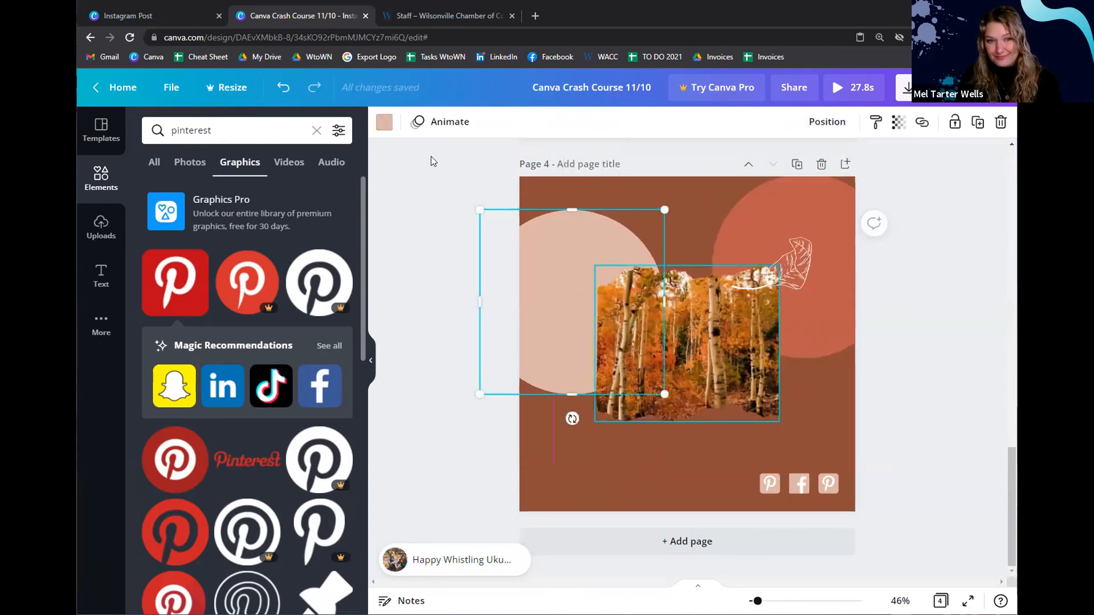
{"action": "left_click", "coordinate": [384, 121]}
{"action": "left_click", "coordinate": [228, 192]}
Recolour page 4's upper-right circle light pink and lower the left circle slightly behind the forest picture
{"action": "left_click", "coordinate": [793, 210]}
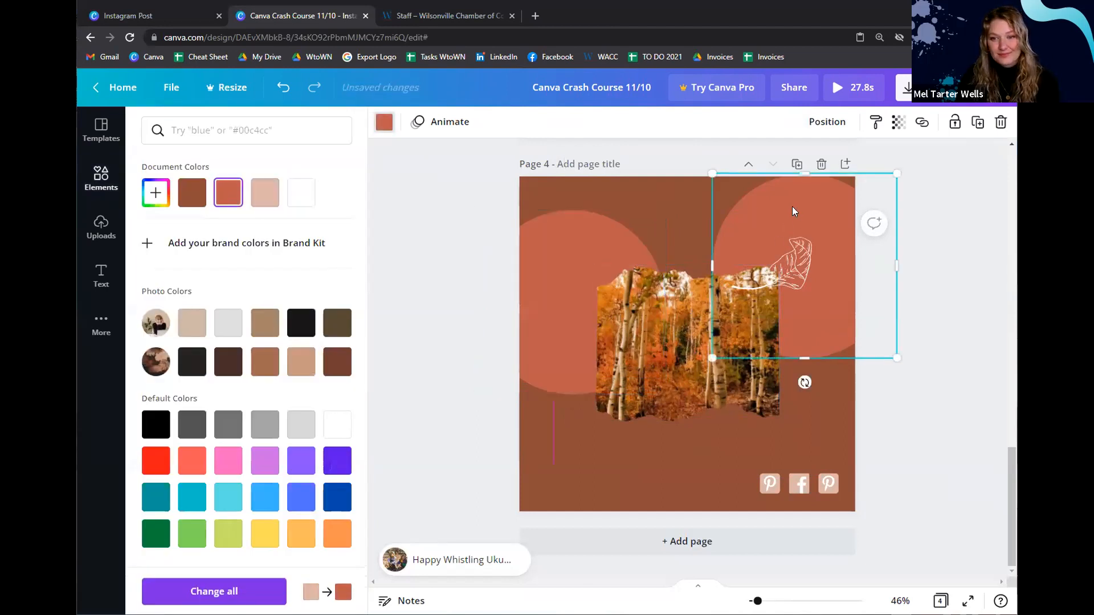
{"action": "left_click", "coordinate": [384, 122]}
{"action": "left_click", "coordinate": [384, 121]}
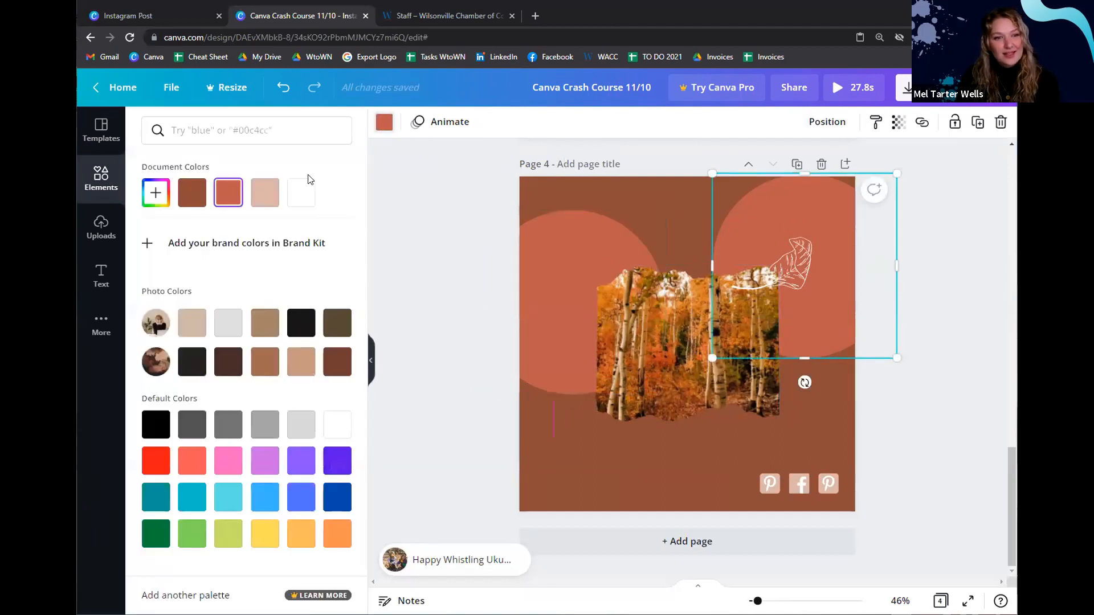
{"action": "left_click", "coordinate": [270, 196]}
{"action": "left_click", "coordinate": [550, 347]}
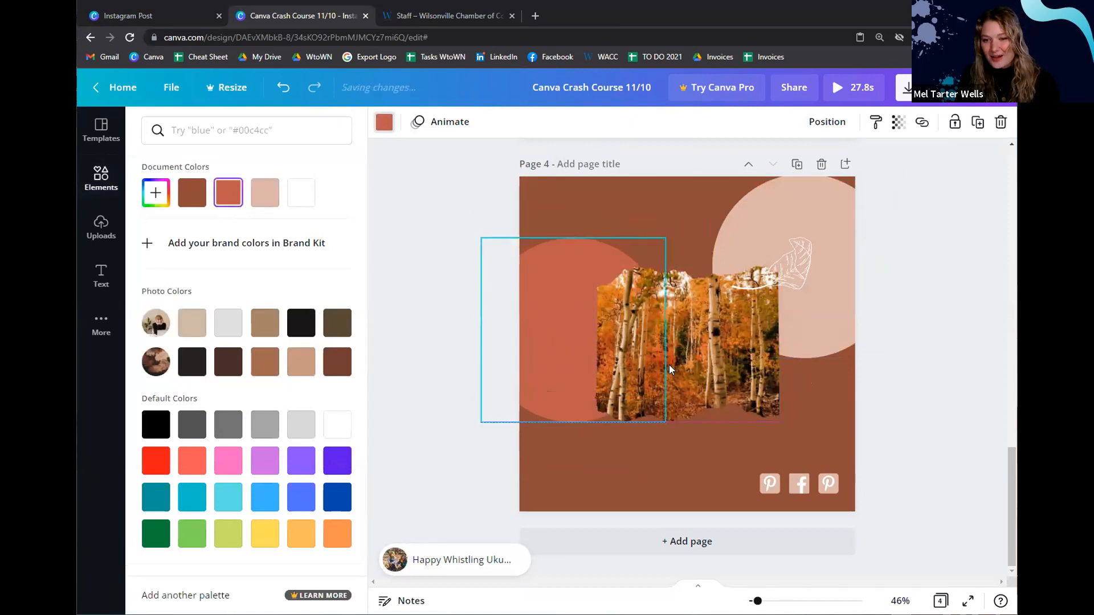
Link the Facebook icon within the icon group to facebook.com/wilsonvillechamber
{"action": "left_click", "coordinate": [796, 488]}
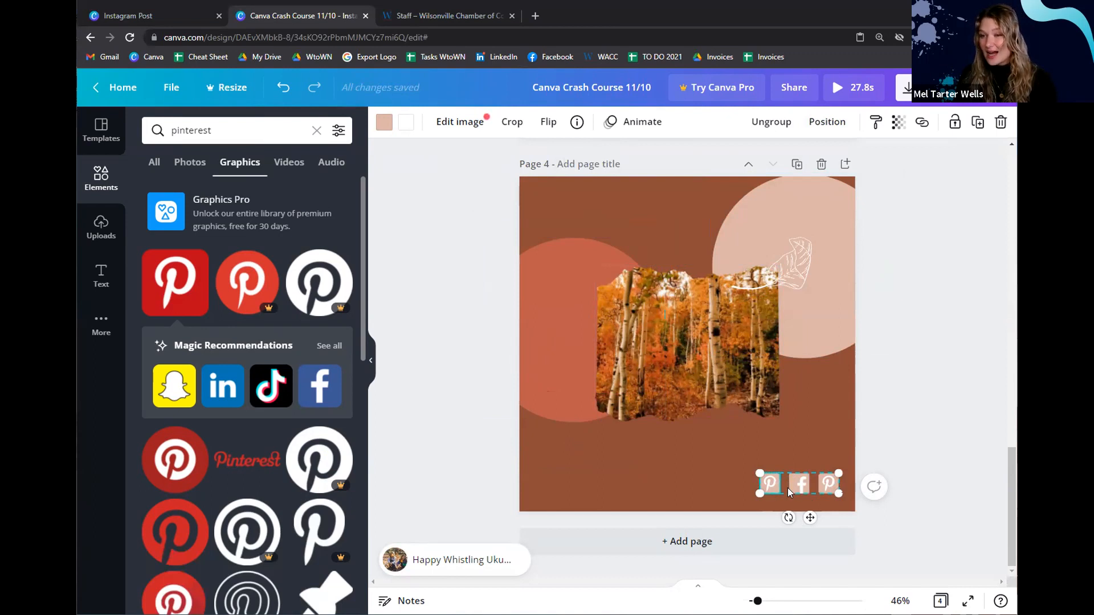
{"action": "left_click", "coordinate": [921, 126]}
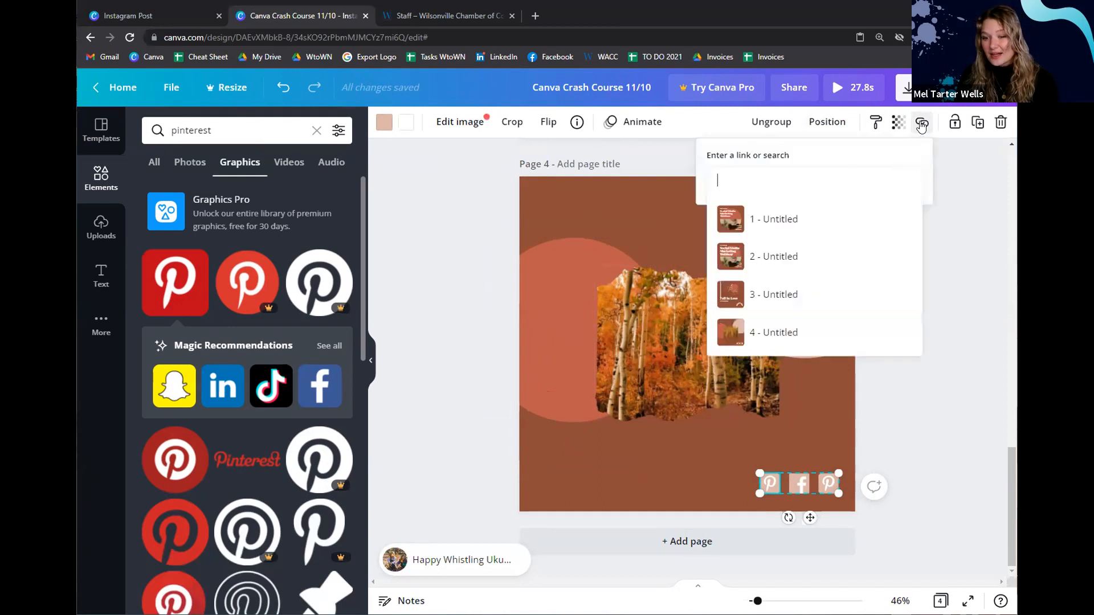
{"action": "left_click", "coordinate": [802, 485]}
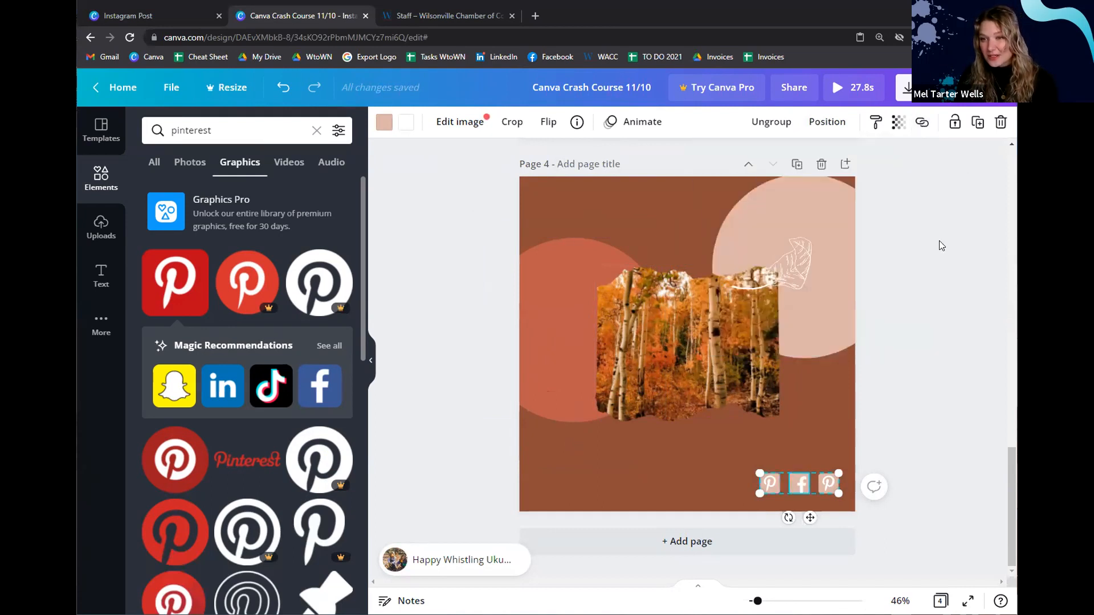
{"action": "left_click", "coordinate": [921, 122]}
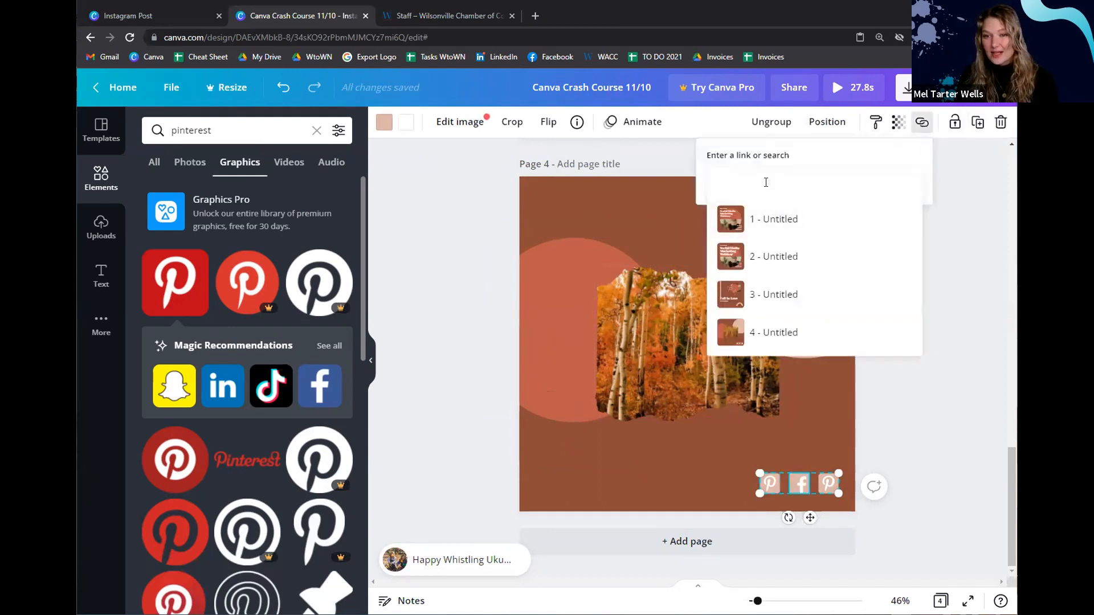
{"action": "type", "text": "facebook"}
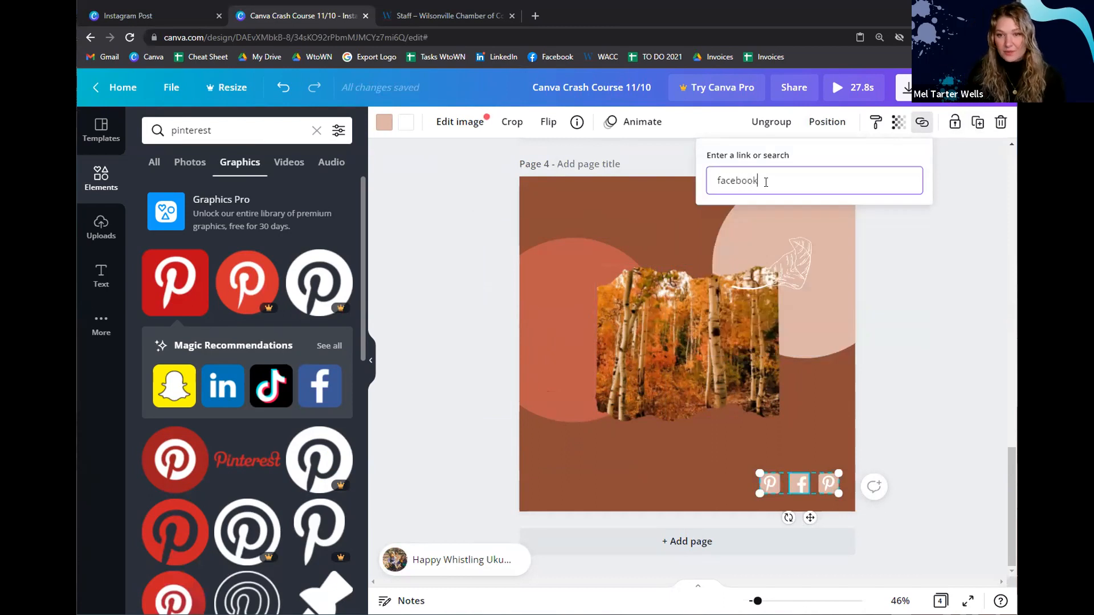
{"action": "type", "text": ".com/wilson"}
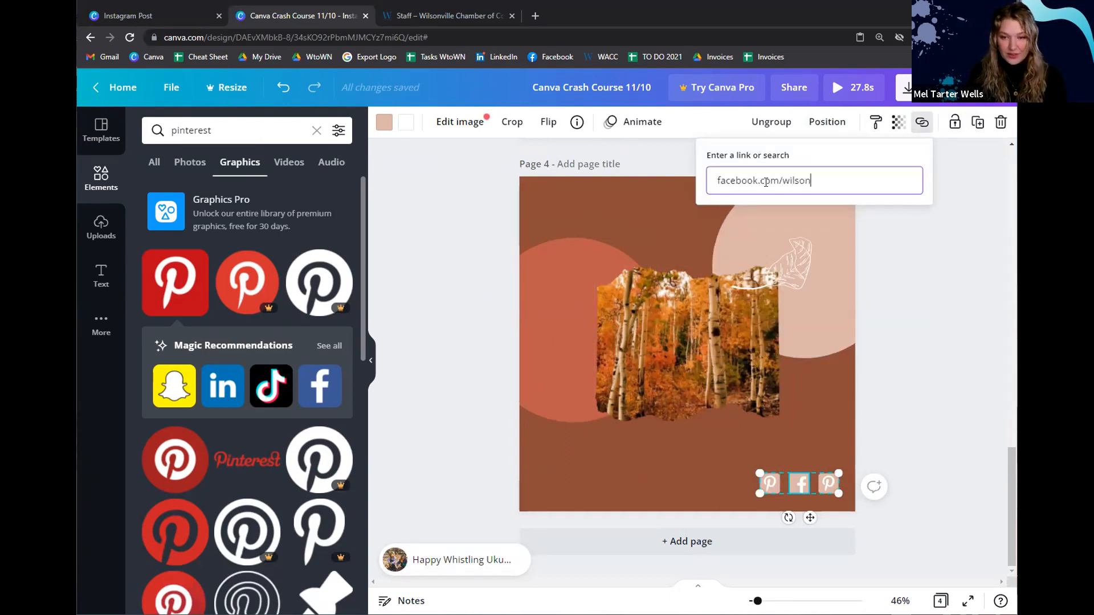
{"action": "type", "text": "villechamber"}
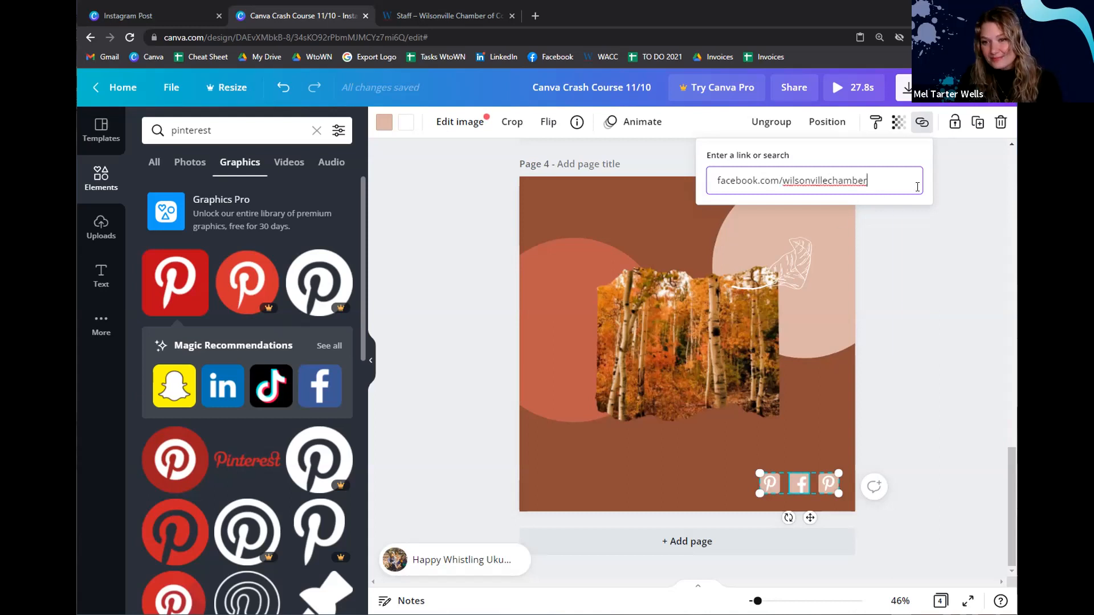
{"action": "key", "text": "Return"}
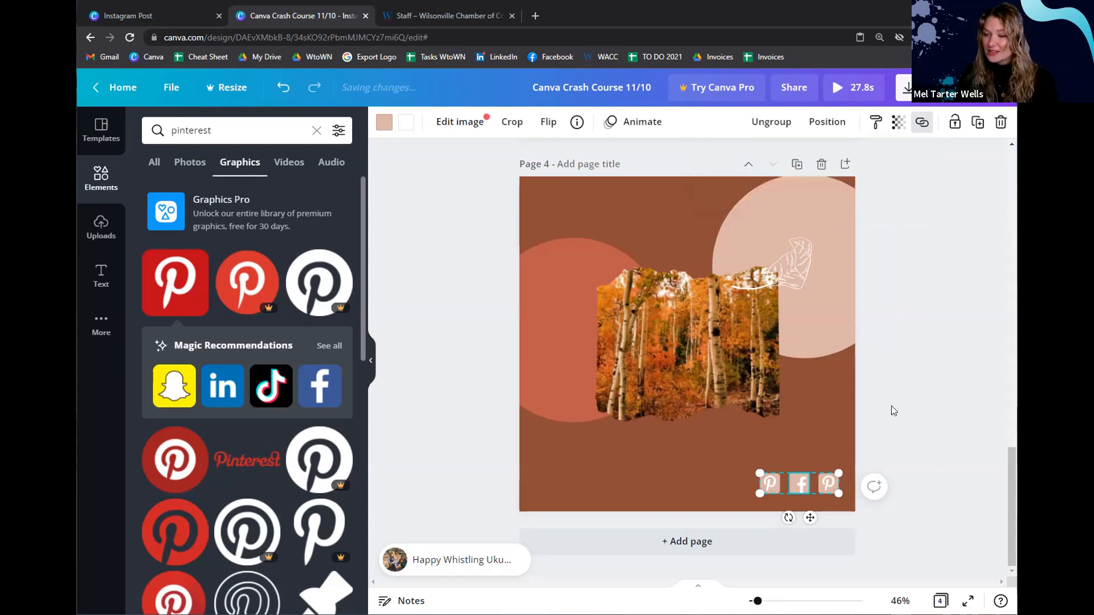
{"action": "left_click", "coordinate": [854, 471]}
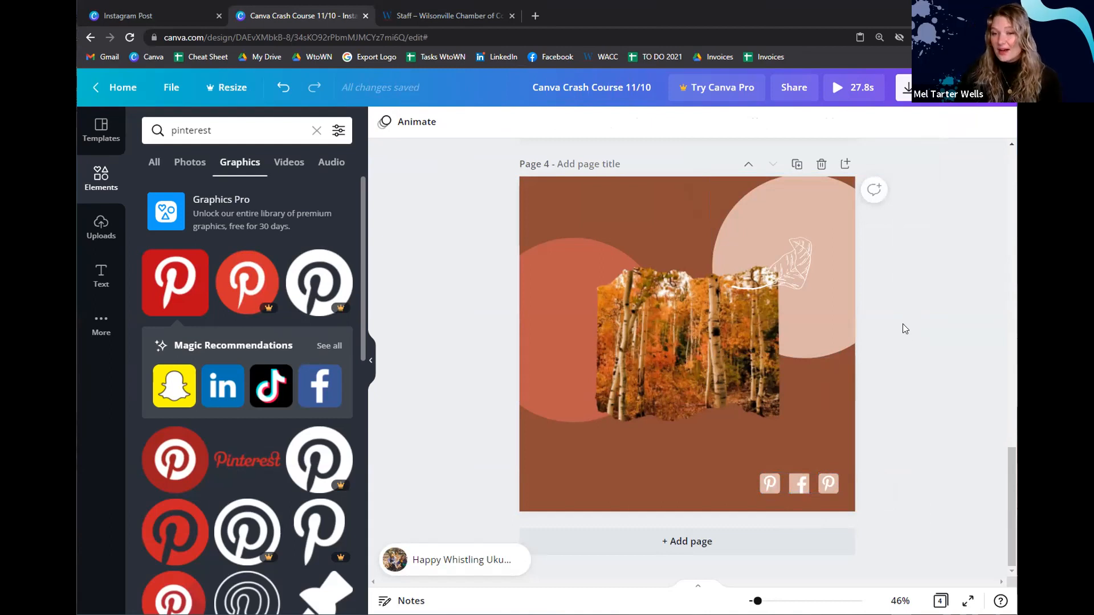
Delete page 1, the first version of the Social Media Marketing Webinar post
{"action": "scroll", "coordinate": [923, 317], "scroll_direction": "up", "scroll_amount": 15}
{"action": "scroll", "coordinate": [934, 311], "scroll_direction": "up", "scroll_amount": 2}
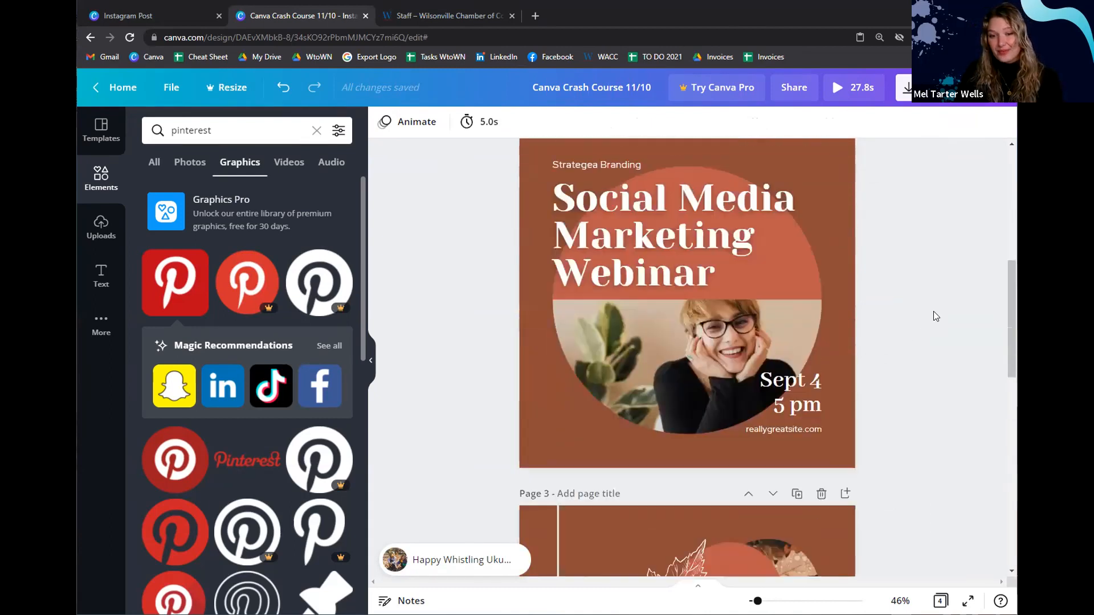
{"action": "scroll", "coordinate": [912, 285], "scroll_direction": "down", "scroll_amount": 2}
{"action": "scroll", "coordinate": [837, 194], "scroll_direction": "up", "scroll_amount": 3}
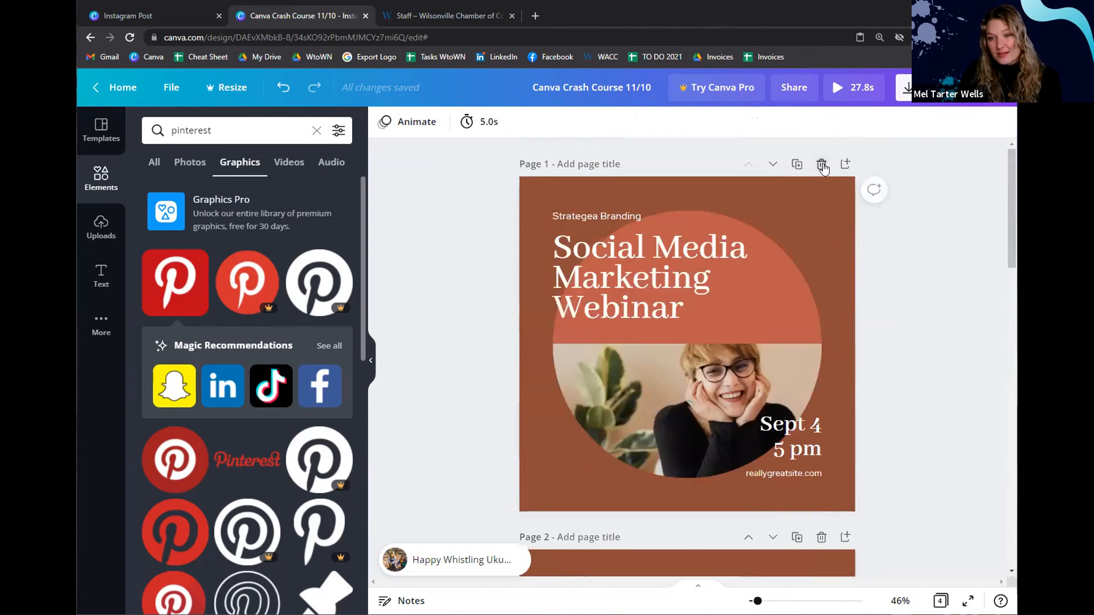
{"action": "left_click", "coordinate": [821, 165]}
Recolour the white leaf outline on the forest picture page terracotta from the document colors
{"action": "scroll", "coordinate": [911, 251], "scroll_direction": "down", "scroll_amount": 8}
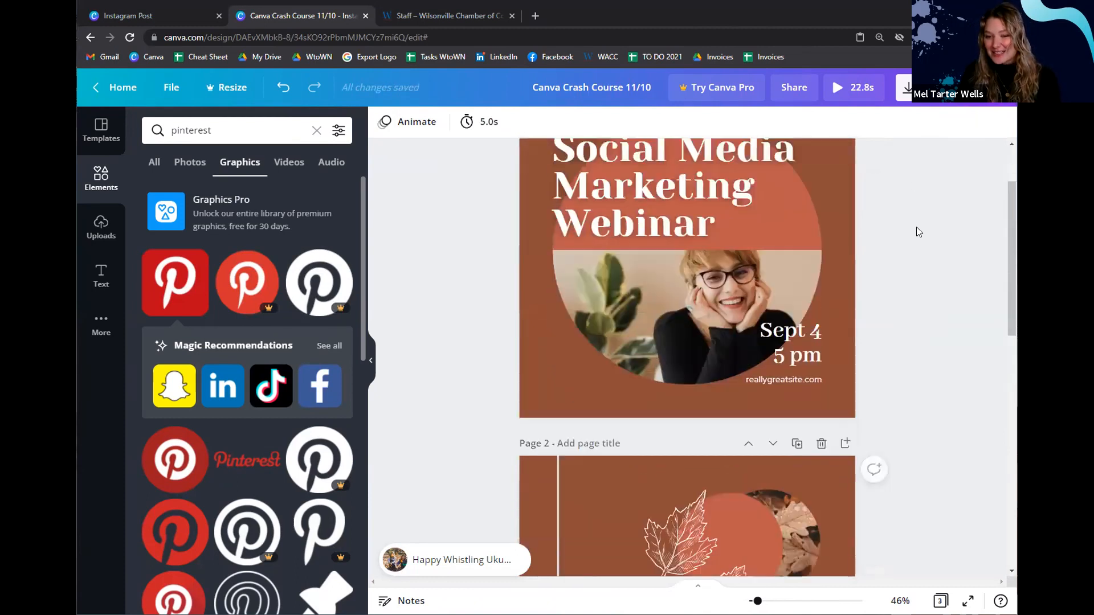
{"action": "scroll", "coordinate": [941, 355], "scroll_direction": "down", "scroll_amount": 5}
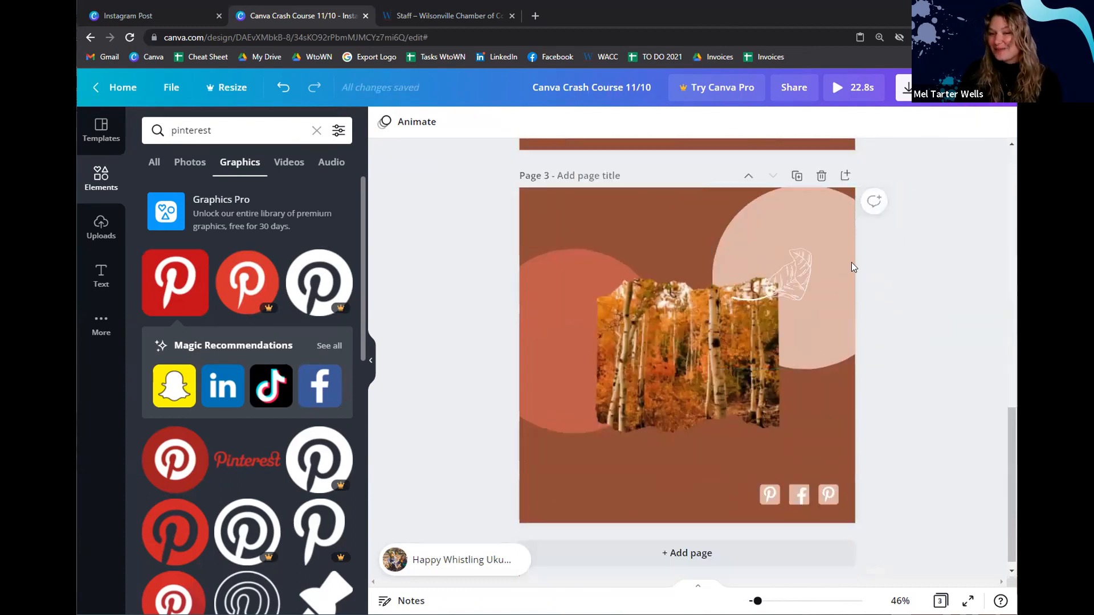
{"action": "left_click", "coordinate": [804, 279]}
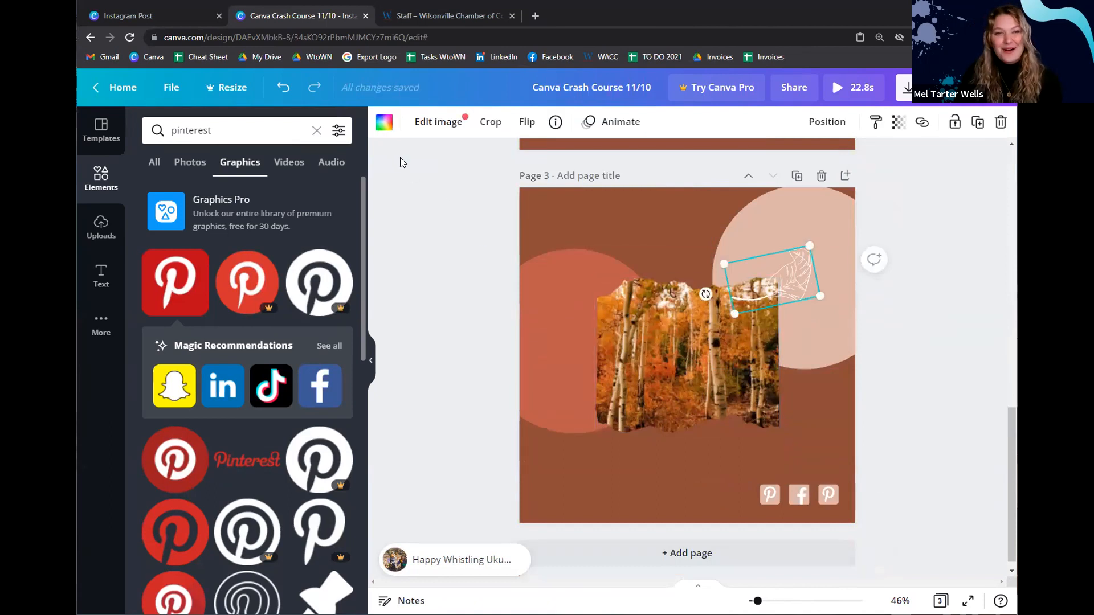
{"action": "left_click", "coordinate": [384, 121]}
{"action": "left_click", "coordinate": [228, 190]}
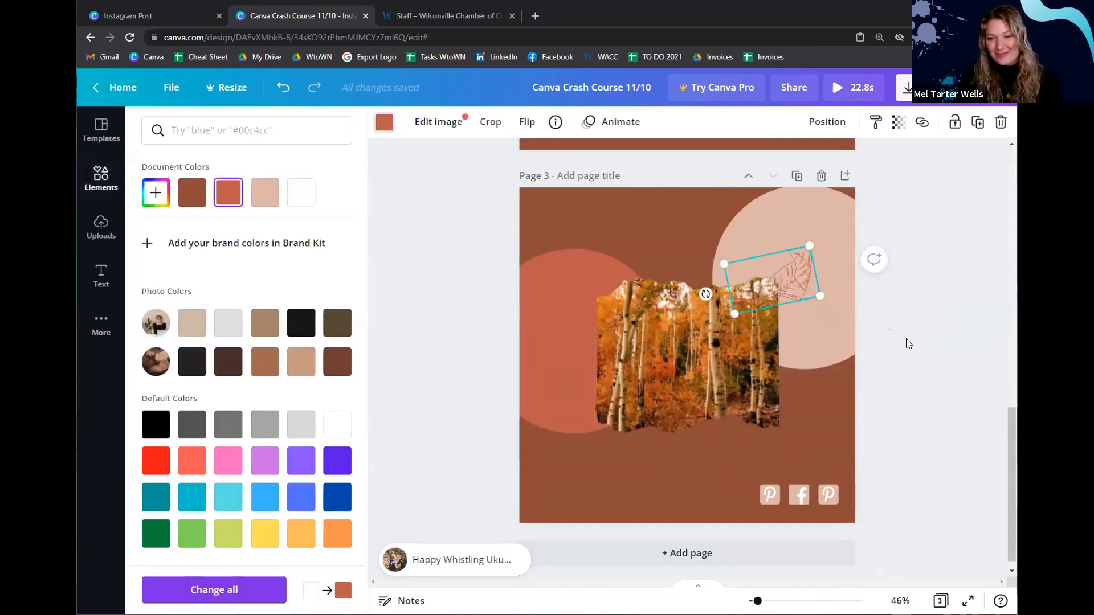
{"action": "scroll", "coordinate": [953, 363], "scroll_direction": "up", "scroll_amount": 8}
{"action": "scroll", "coordinate": [952, 364], "scroll_direction": "up", "scroll_amount": 4}
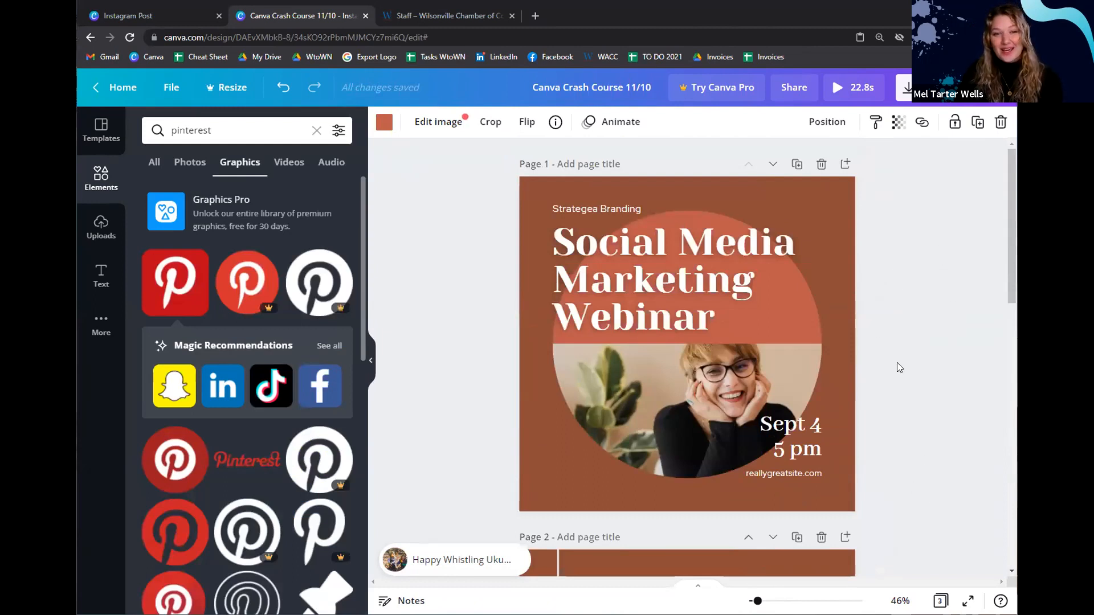
Preview the Pop, Rise, Pan and Tumble page animations on page 1 and apply Breathe to it
{"action": "left_click", "coordinate": [895, 251]}
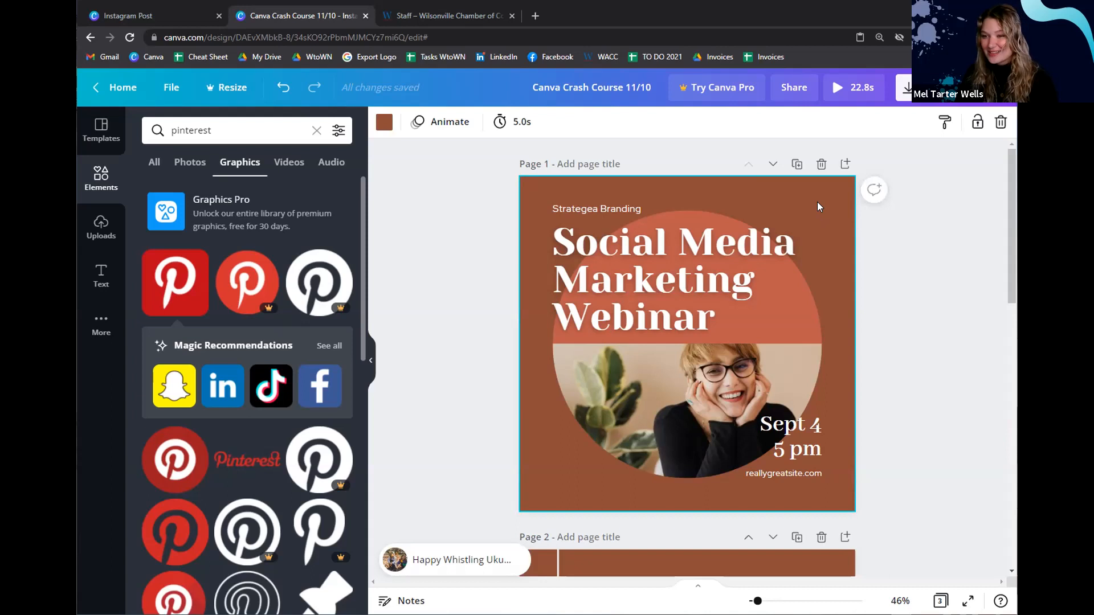
{"action": "left_click", "coordinate": [427, 123]}
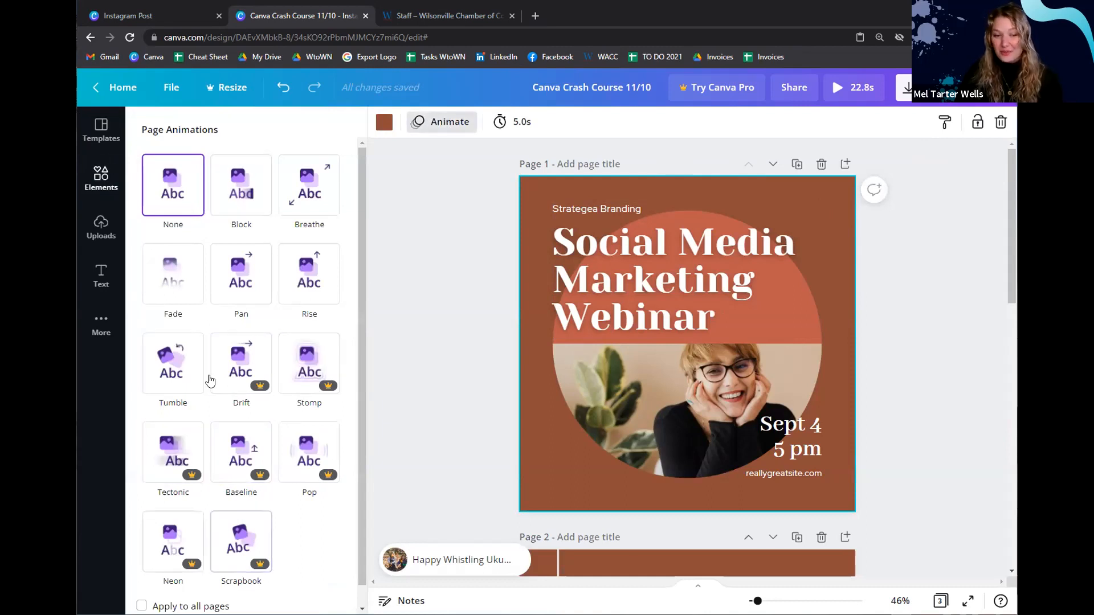
{"action": "left_click", "coordinate": [308, 438]}
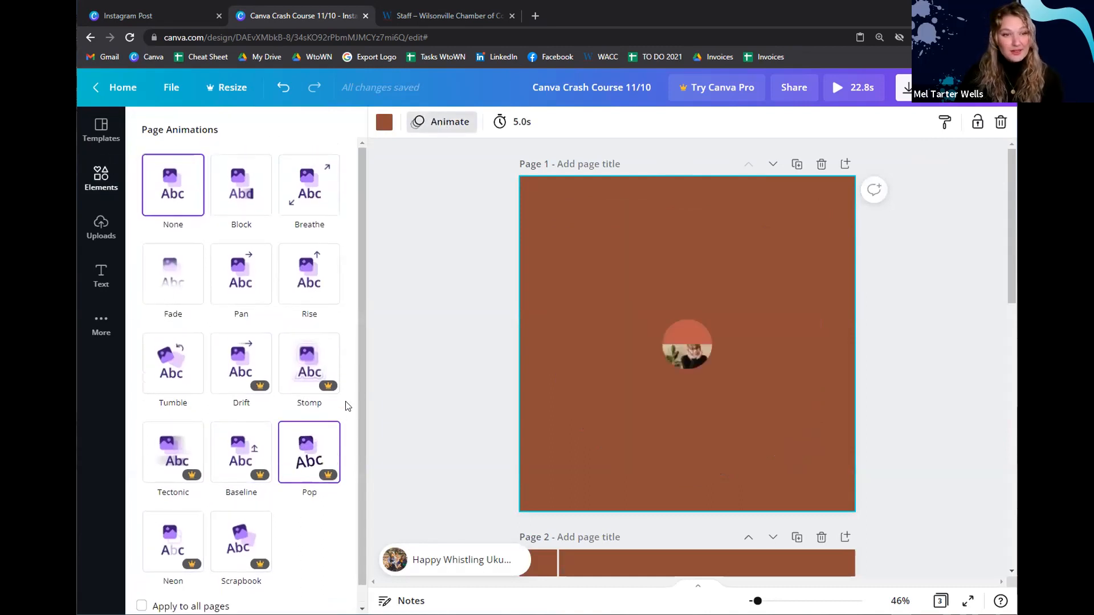
{"action": "left_click", "coordinate": [311, 184]}
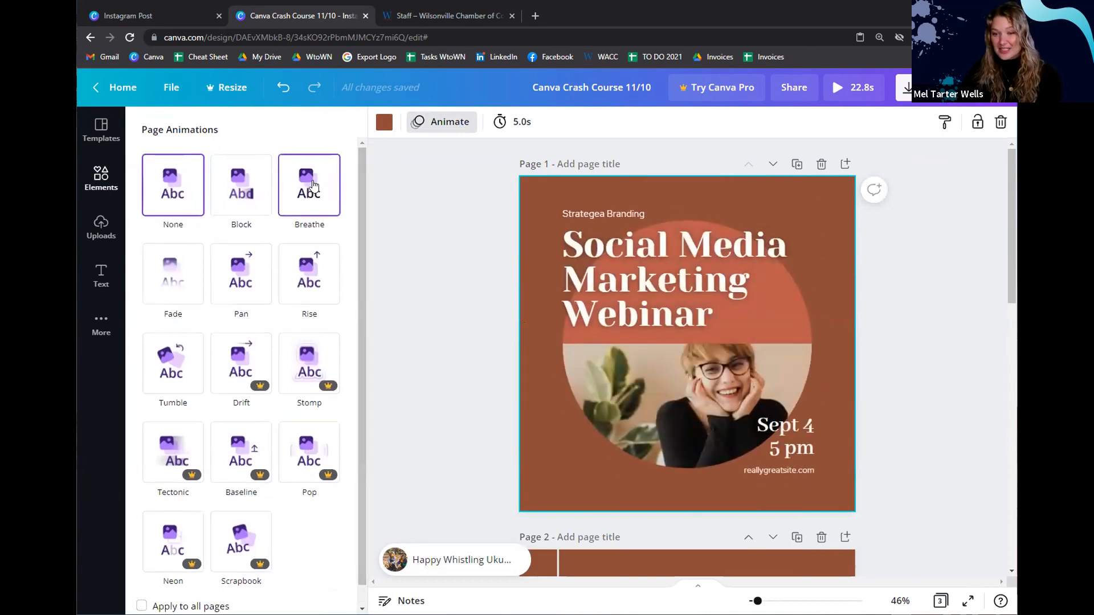
{"action": "left_click", "coordinate": [312, 292]}
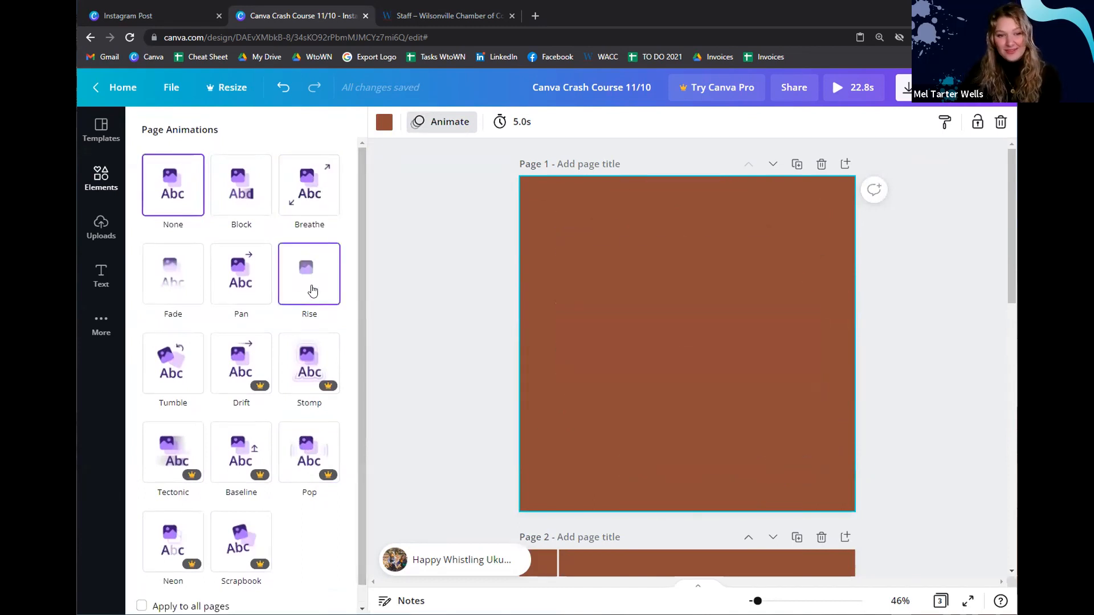
{"action": "left_click", "coordinate": [224, 293]}
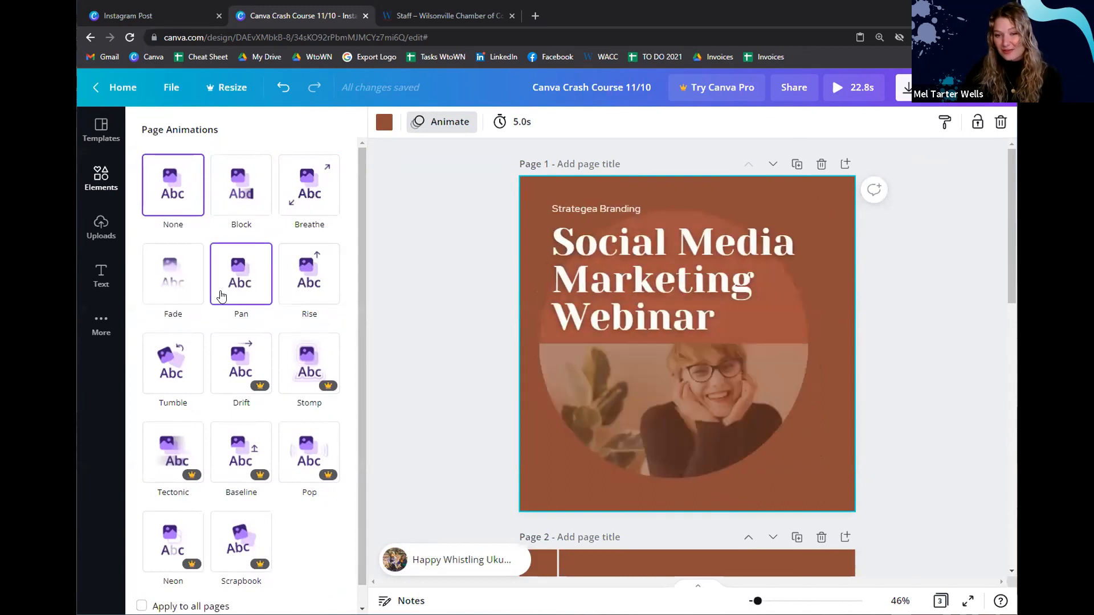
{"action": "left_click", "coordinate": [230, 365]}
{"action": "left_click", "coordinate": [182, 374]}
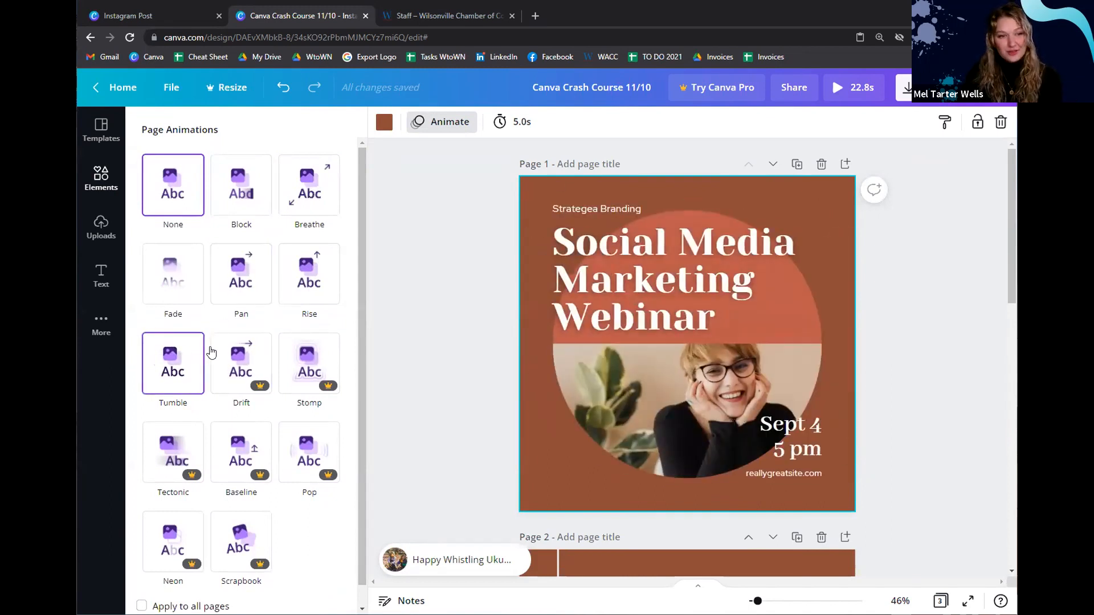
{"action": "left_click", "coordinate": [323, 191]}
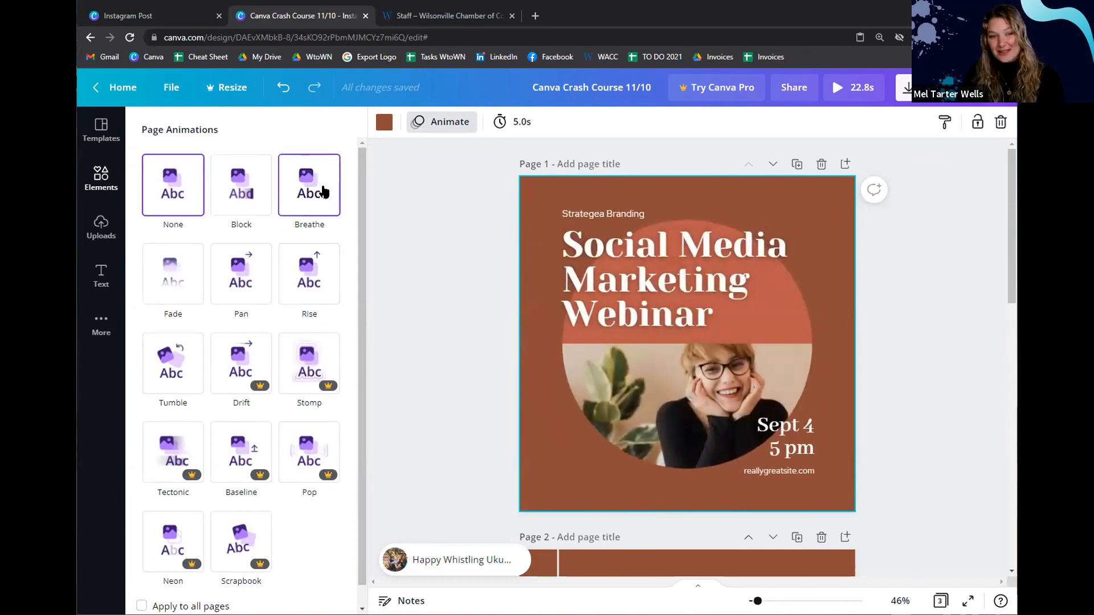
Apply the Breathe page animation to page 2 and to the forest picture page
{"action": "scroll", "coordinate": [843, 375], "scroll_direction": "down", "scroll_amount": 3}
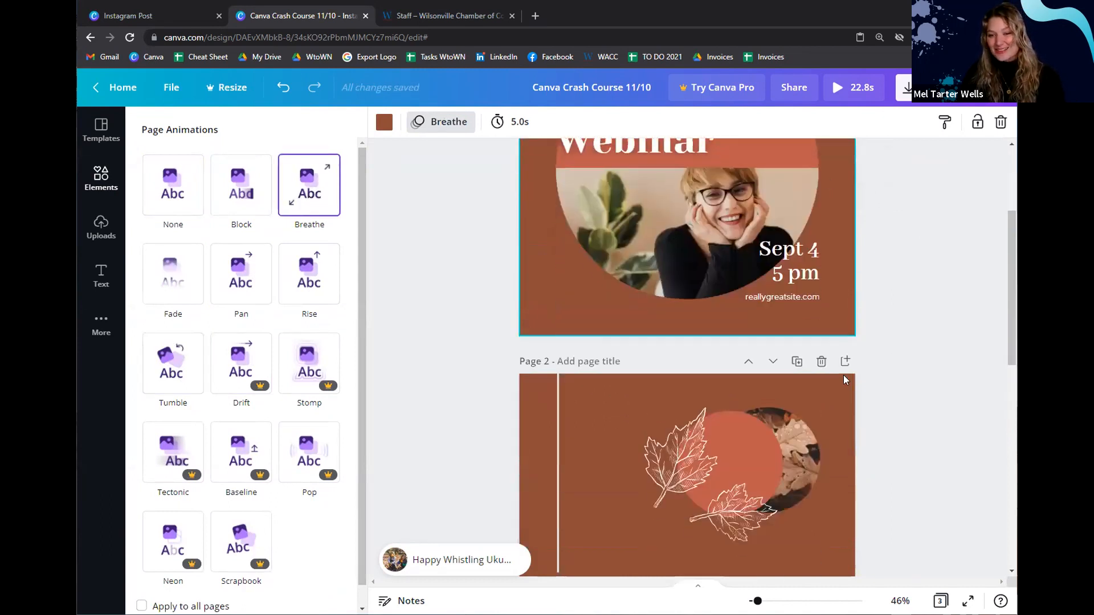
{"action": "left_click", "coordinate": [839, 371]}
{"action": "left_click", "coordinate": [302, 184]}
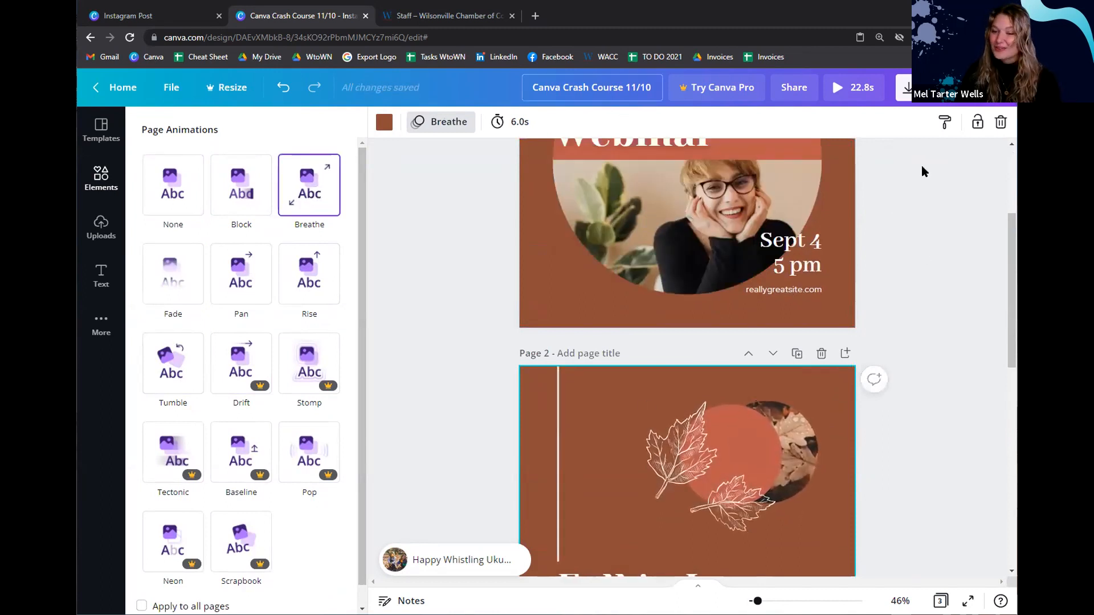
{"action": "scroll", "coordinate": [923, 170], "scroll_direction": "down", "scroll_amount": 8}
{"action": "left_click", "coordinate": [588, 339]}
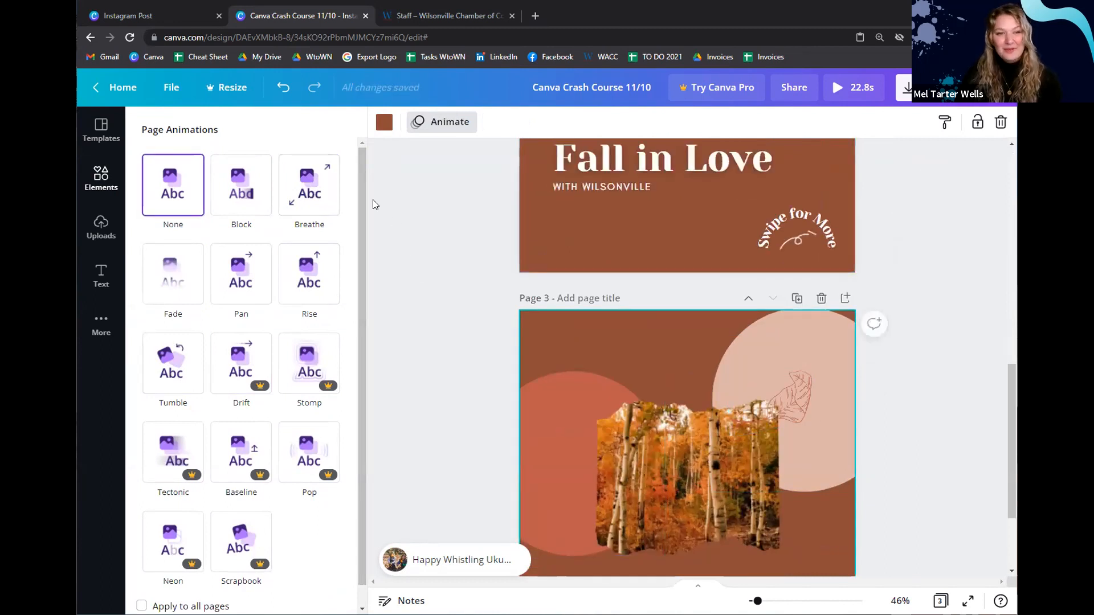
{"action": "left_click", "coordinate": [304, 195]}
{"action": "scroll", "coordinate": [922, 260], "scroll_direction": "down", "scroll_amount": 2}
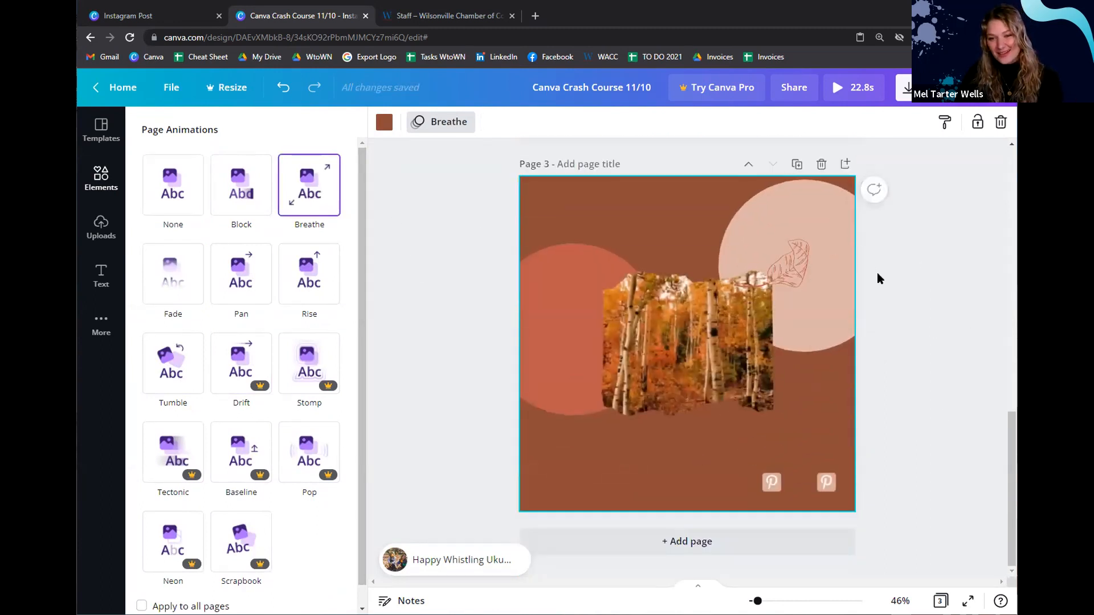
{"action": "scroll", "coordinate": [815, 505], "scroll_direction": "up", "scroll_amount": 1}
{"action": "scroll", "coordinate": [889, 456], "scroll_direction": "up", "scroll_amount": 11}
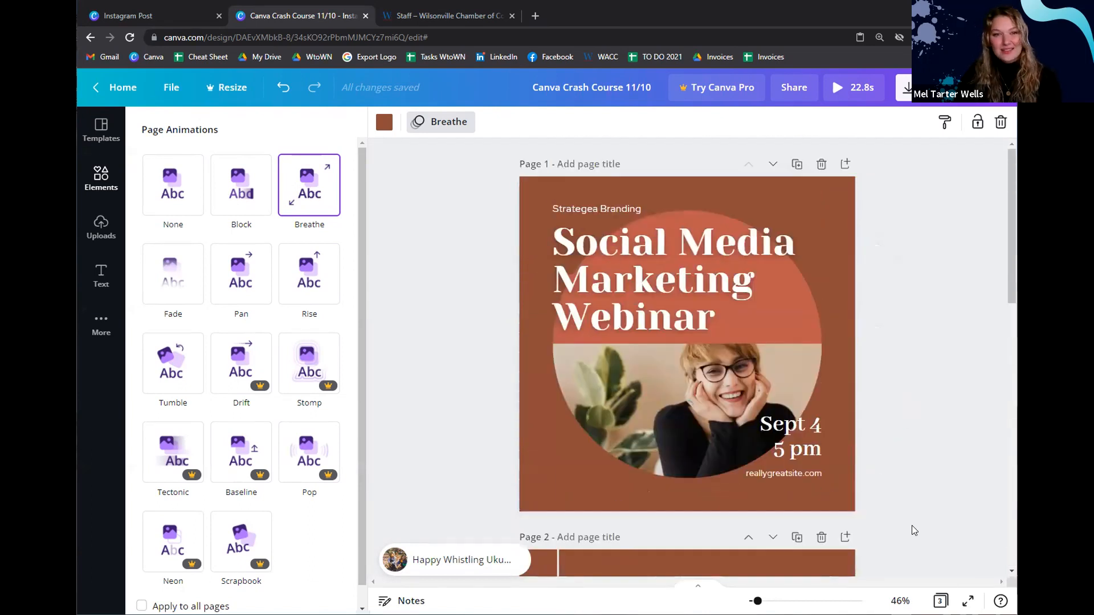
Examine the download file types and page selection, keeping MP4 Video and all pages, and leave the download settings
{"action": "left_click", "coordinate": [921, 341]}
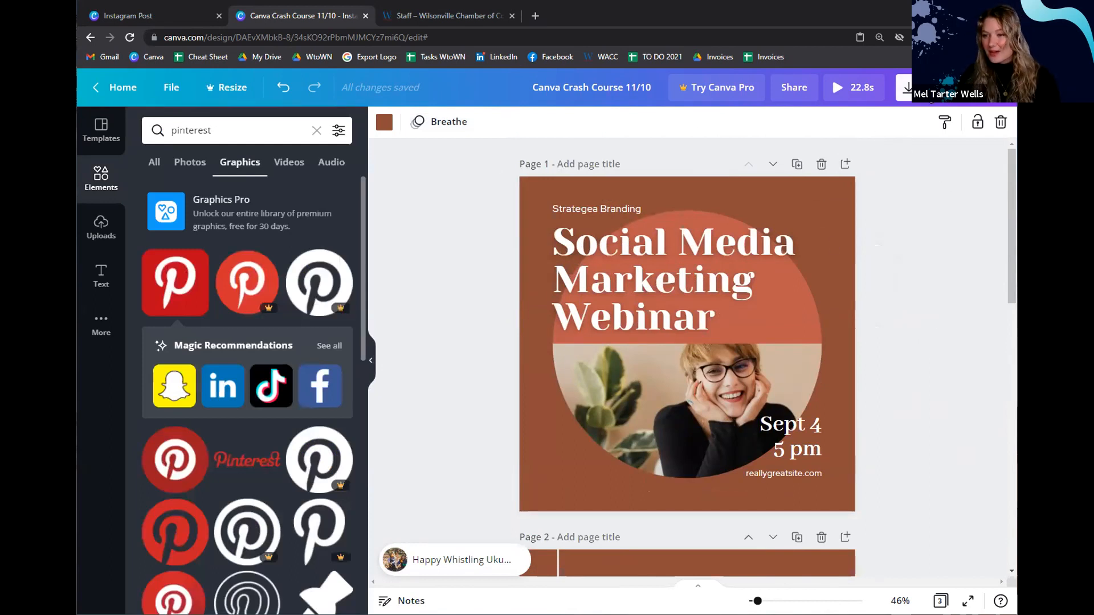
{"action": "left_click", "coordinate": [906, 87]}
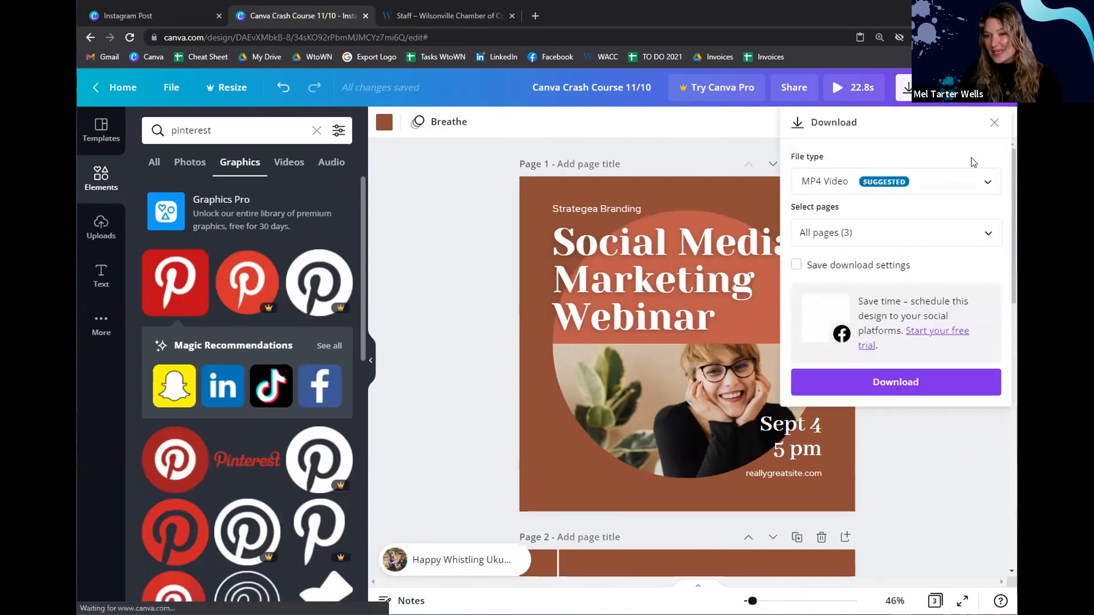
{"action": "left_click", "coordinate": [987, 185]}
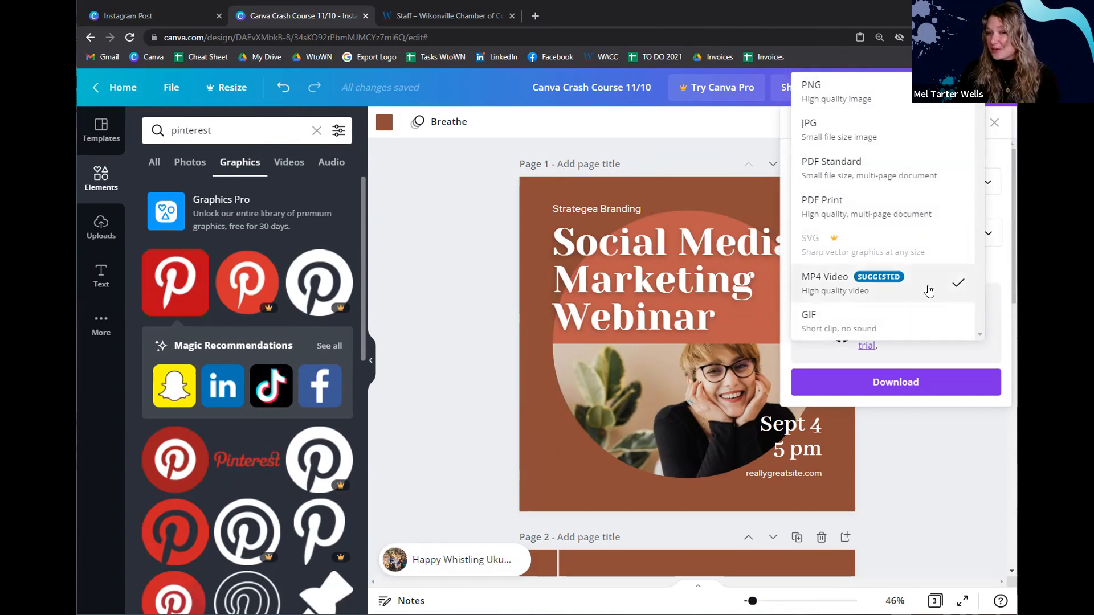
{"action": "left_click", "coordinate": [791, 282]}
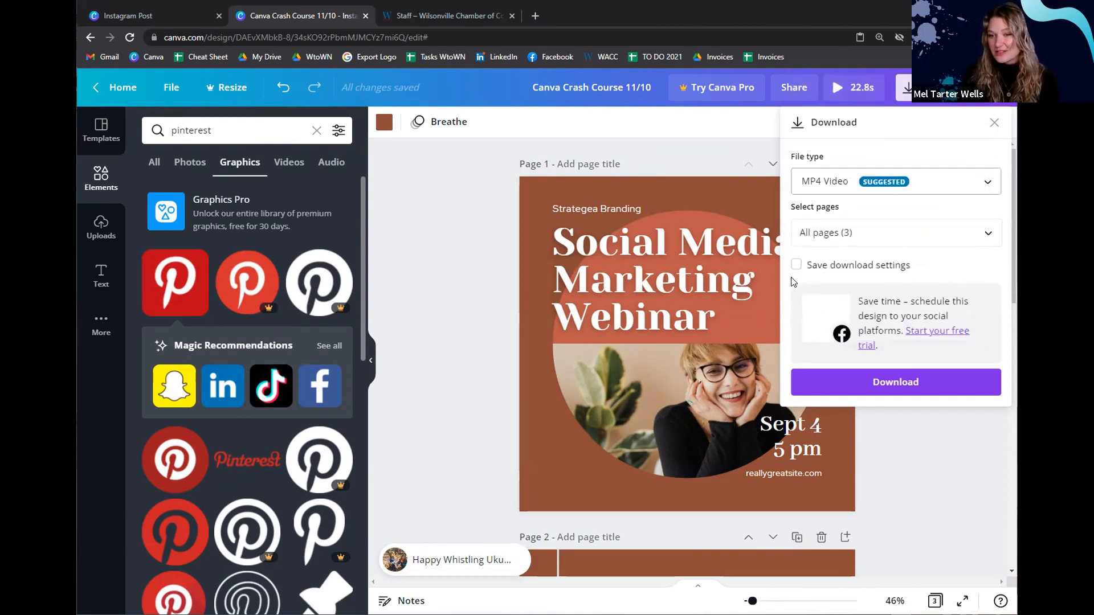
{"action": "left_click", "coordinate": [991, 232]}
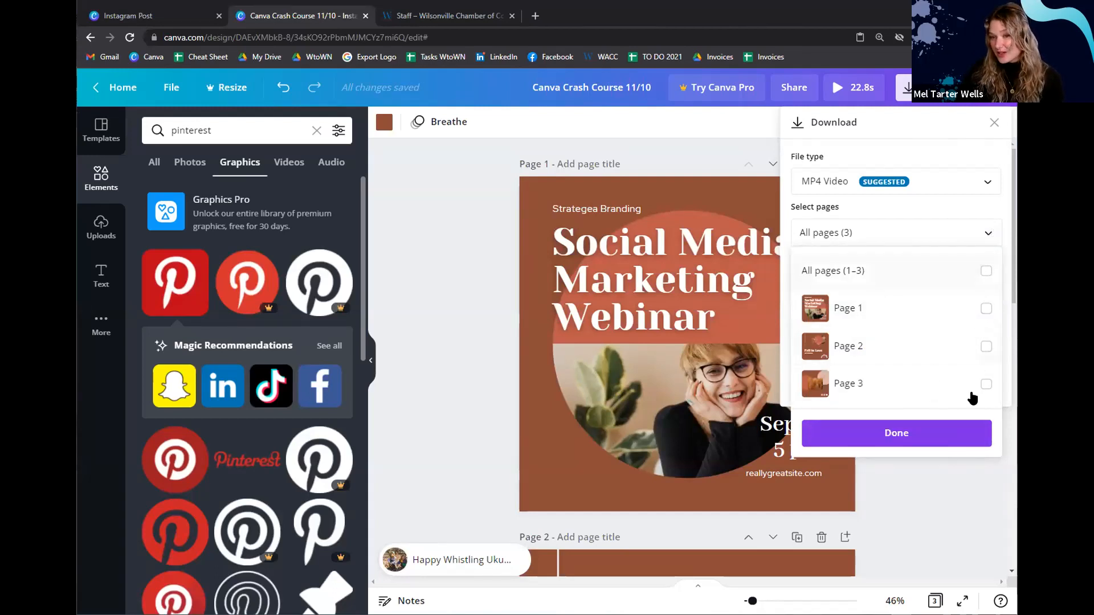
{"action": "left_click", "coordinate": [950, 424]}
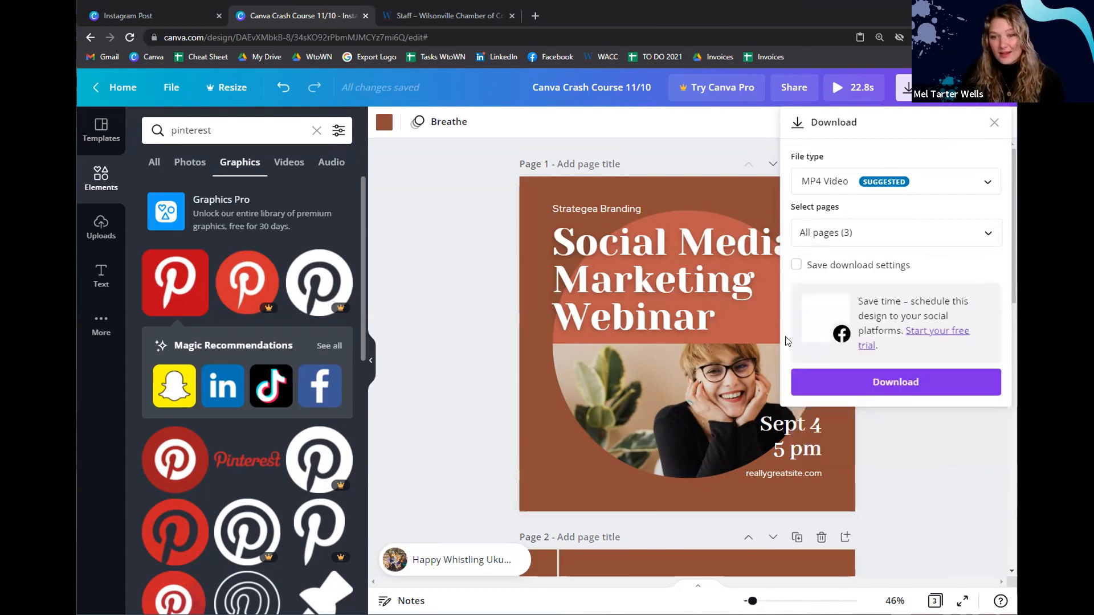
{"action": "left_click", "coordinate": [429, 338]}
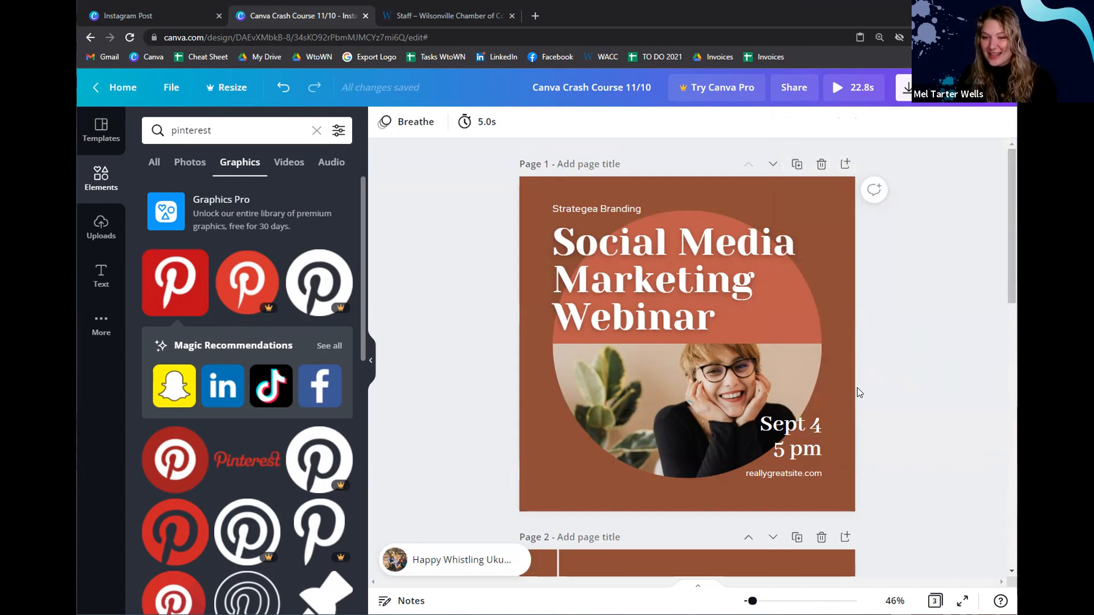
Enlarge and rotate the terracotta leaf outline on page 3 and place it over the forest picture's upper-right corner
{"action": "scroll", "coordinate": [802, 404], "scroll_direction": "down", "scroll_amount": 5}
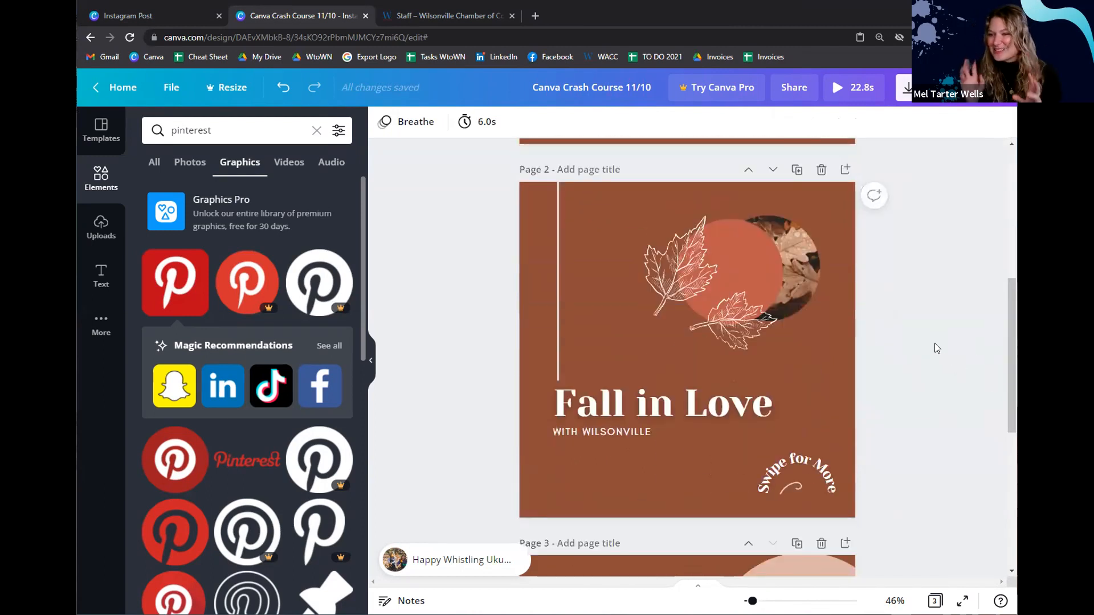
{"action": "scroll", "coordinate": [928, 336], "scroll_direction": "down", "scroll_amount": 4}
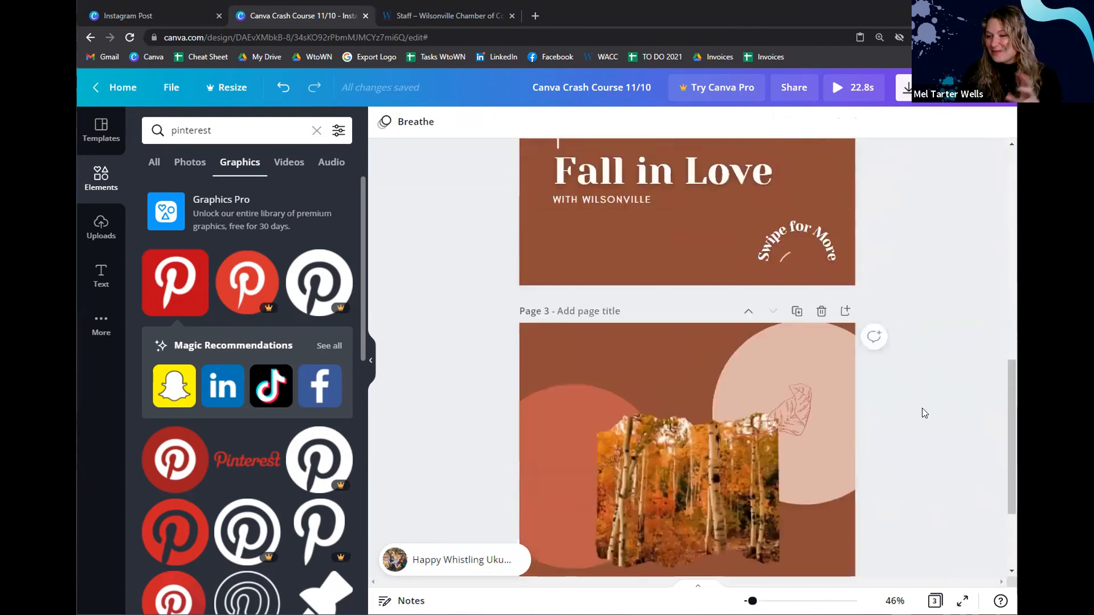
{"action": "scroll", "coordinate": [907, 356], "scroll_direction": "up", "scroll_amount": 2}
{"action": "scroll", "coordinate": [865, 393], "scroll_direction": "down", "scroll_amount": 1}
{"action": "left_click", "coordinate": [799, 449]}
{"action": "left_click_drag", "start_coordinate": [819, 431], "coordinate": [839, 404]}
{"action": "left_click_drag", "start_coordinate": [701, 468], "coordinate": [821, 528]}
{"action": "left_click_drag", "start_coordinate": [765, 432], "coordinate": [756, 443]}
{"action": "scroll", "coordinate": [889, 405], "scroll_direction": "down", "scroll_amount": 3}
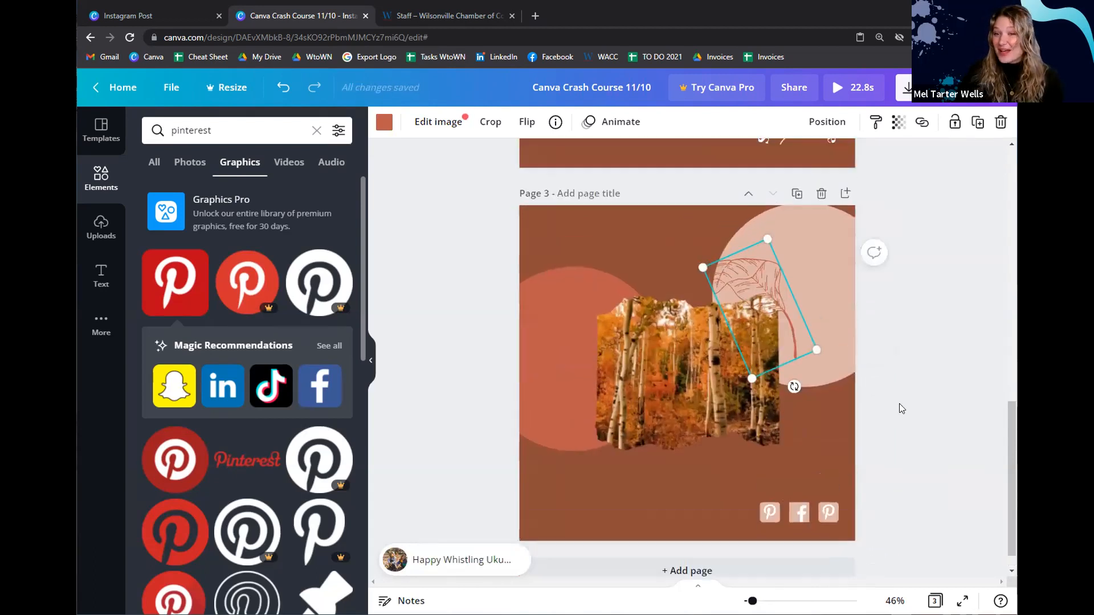
{"action": "scroll", "coordinate": [906, 371], "scroll_direction": "up", "scroll_amount": 10}
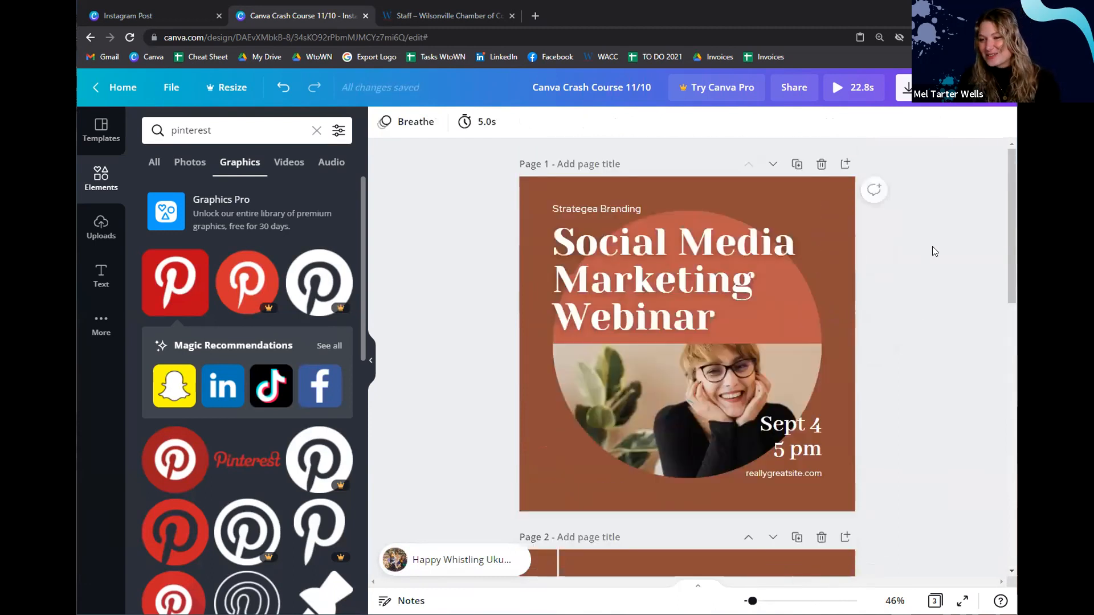
{"action": "scroll", "coordinate": [909, 215], "scroll_direction": "down", "scroll_amount": 8}
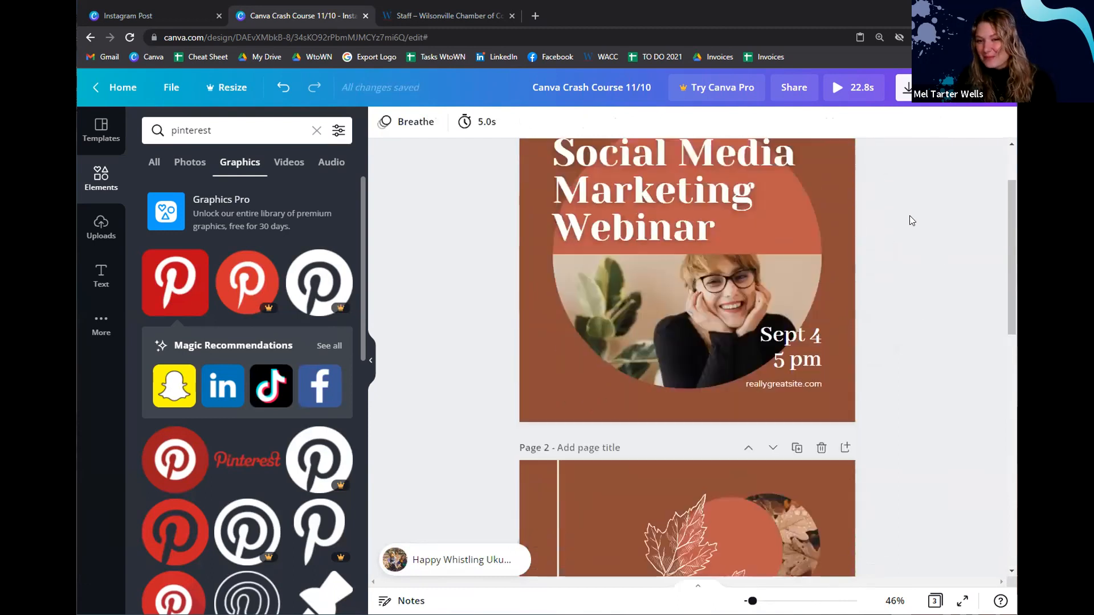
{"action": "scroll", "coordinate": [900, 388], "scroll_direction": "up", "scroll_amount": 9}
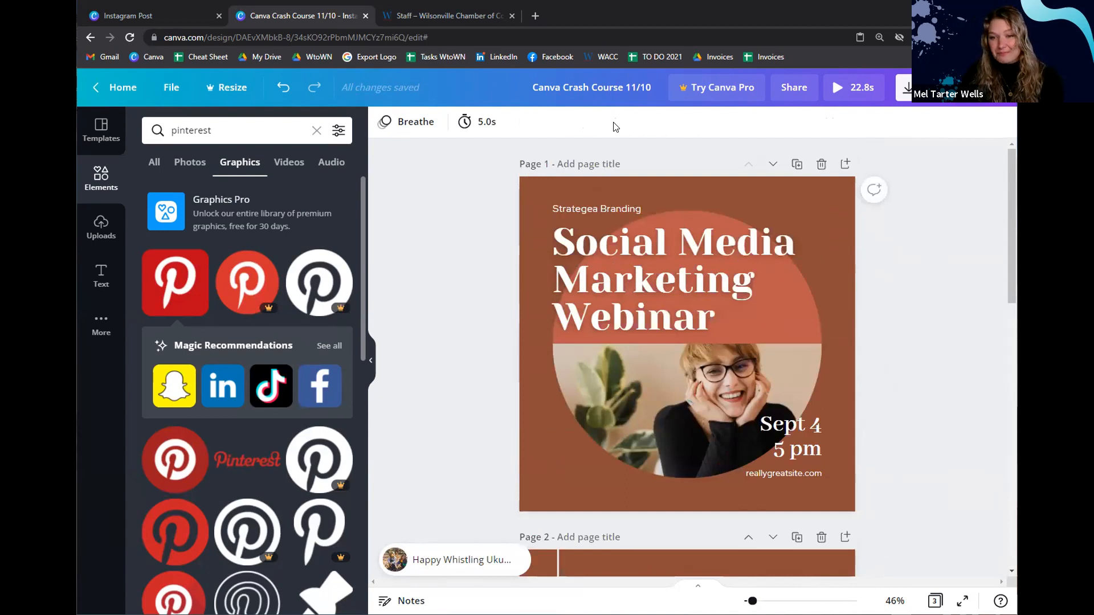
{"action": "double_click", "coordinate": [885, 23]}
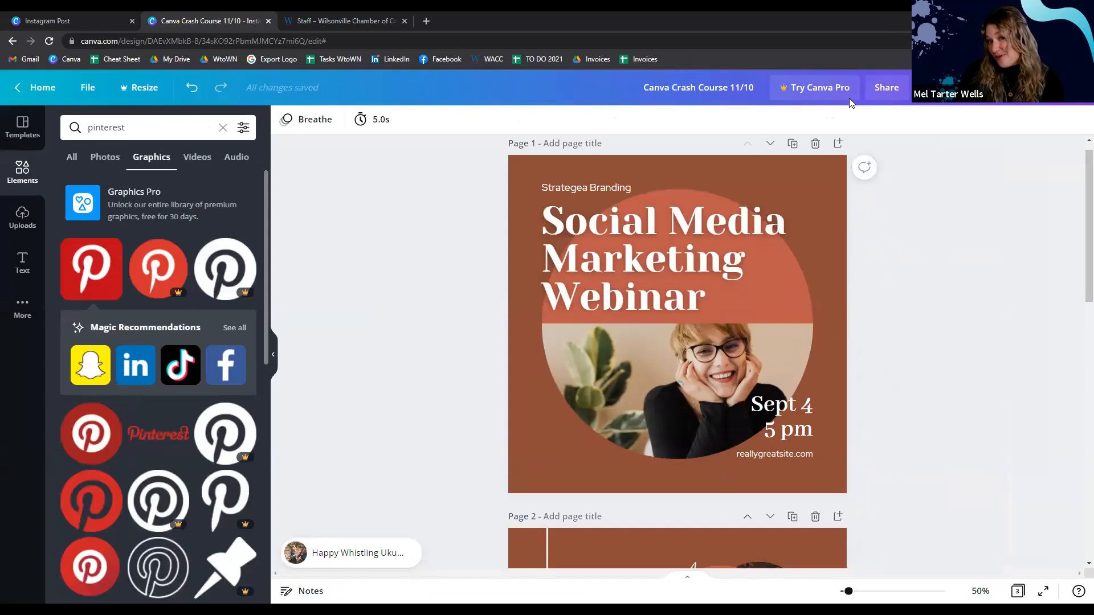
{"action": "double_click", "coordinate": [854, 23]}
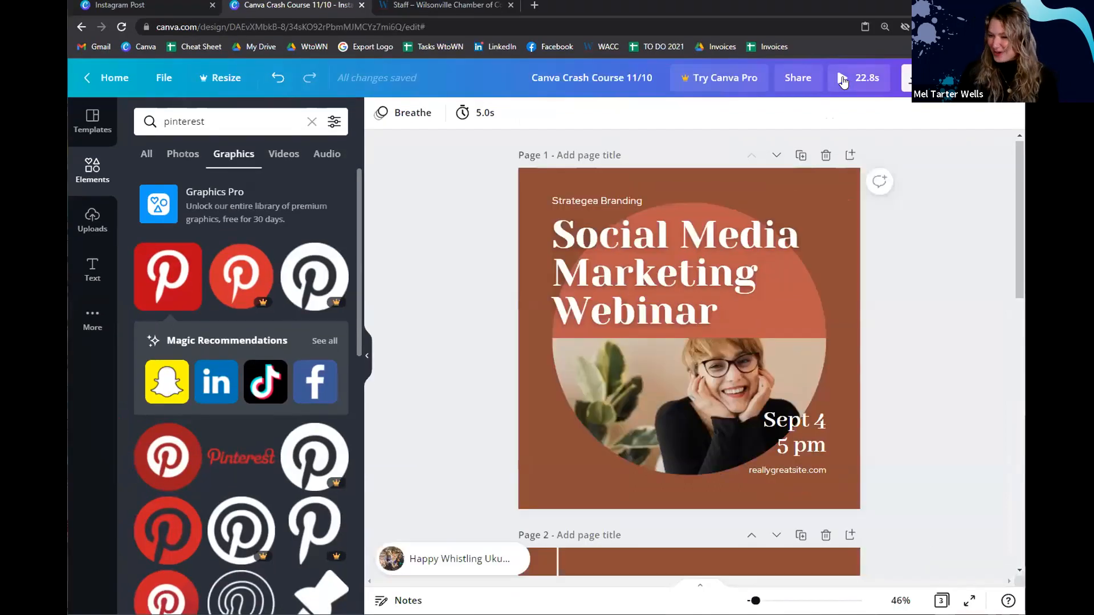
Play the animated preview of the whole design, pause it on the forest picture page and close it
{"action": "left_click", "coordinate": [843, 81]}
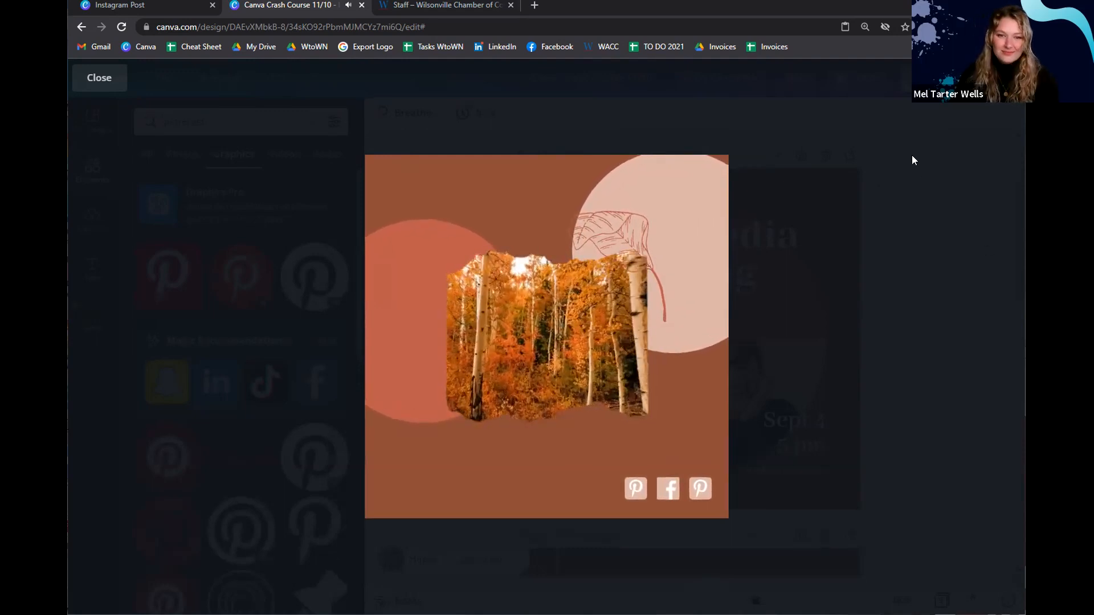
{"action": "mouse_move", "coordinate": [607, 234]}
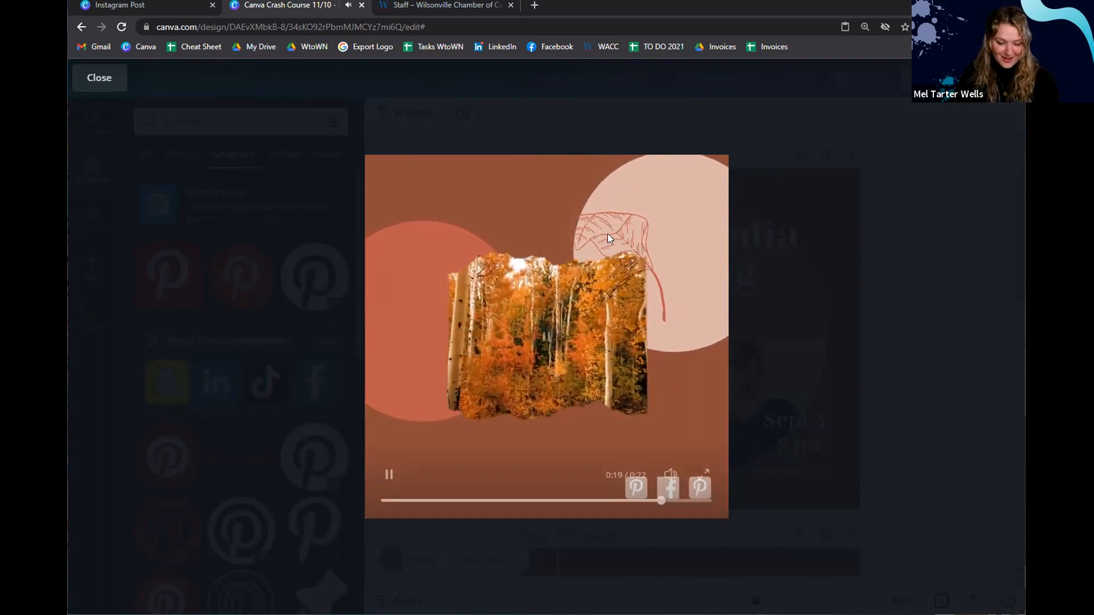
{"action": "left_click", "coordinate": [543, 338]}
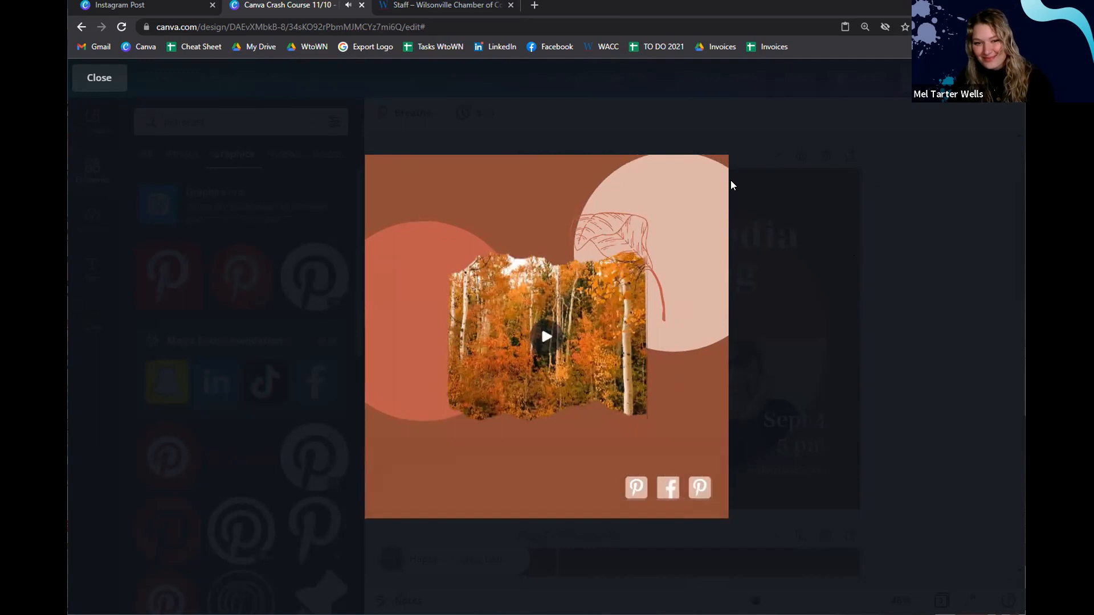
{"action": "left_click", "coordinate": [906, 174]}
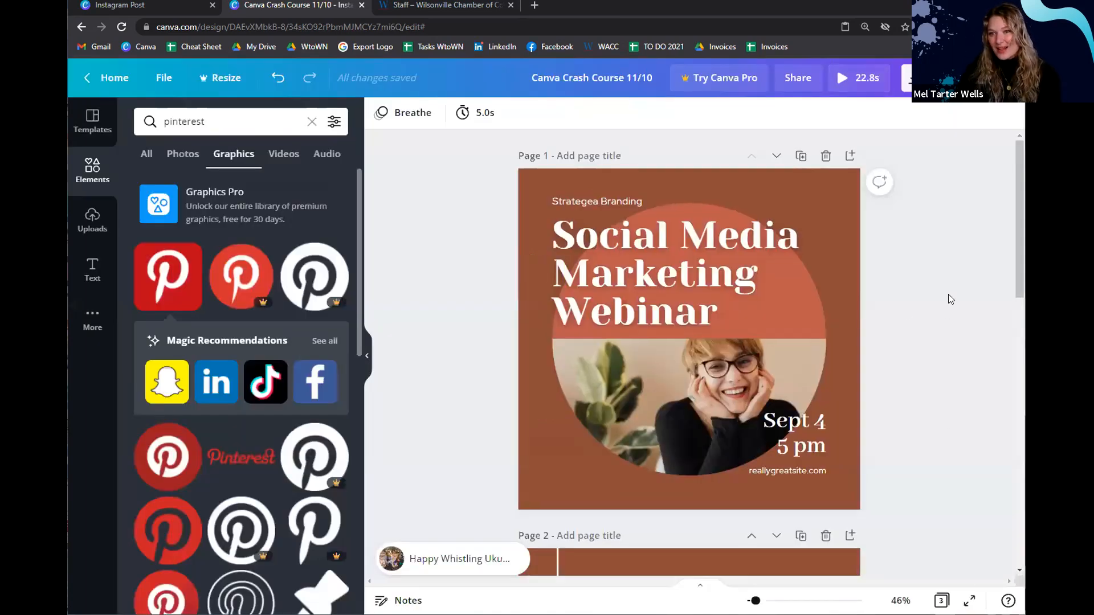
Look through the design's download and publishing options and return to the Canva home page
{"action": "left_click", "coordinate": [915, 77]}
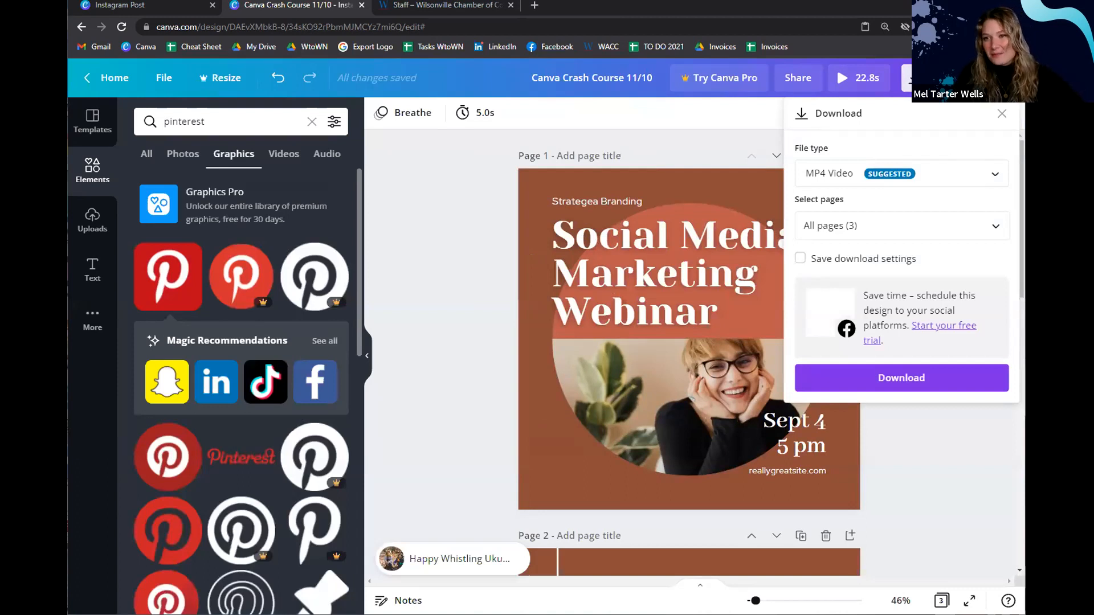
{"action": "left_click", "coordinate": [1002, 78]}
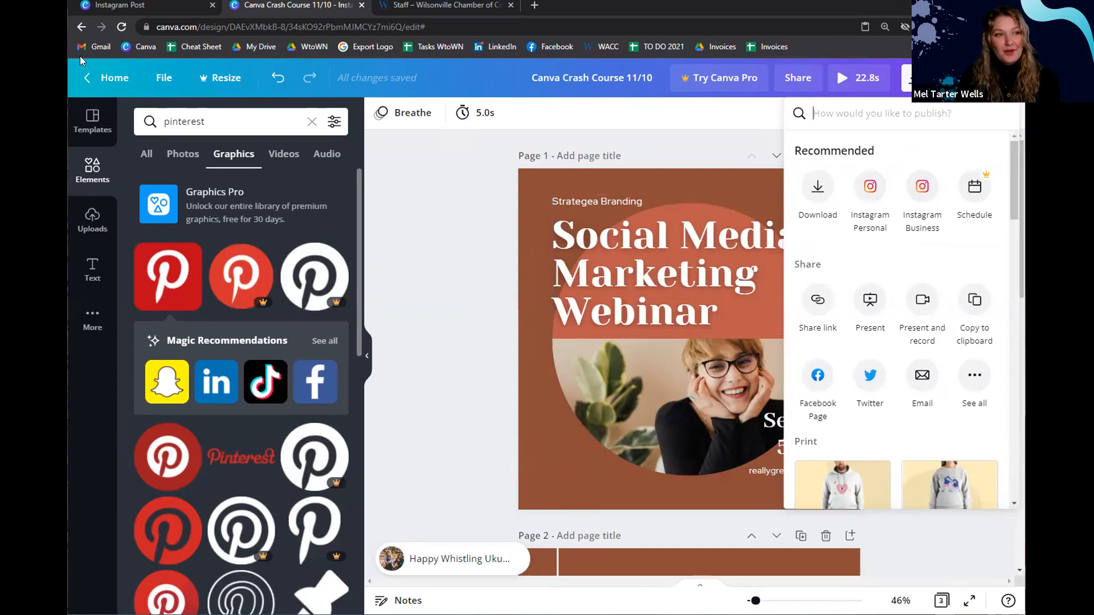
{"action": "left_click", "coordinate": [110, 87]}
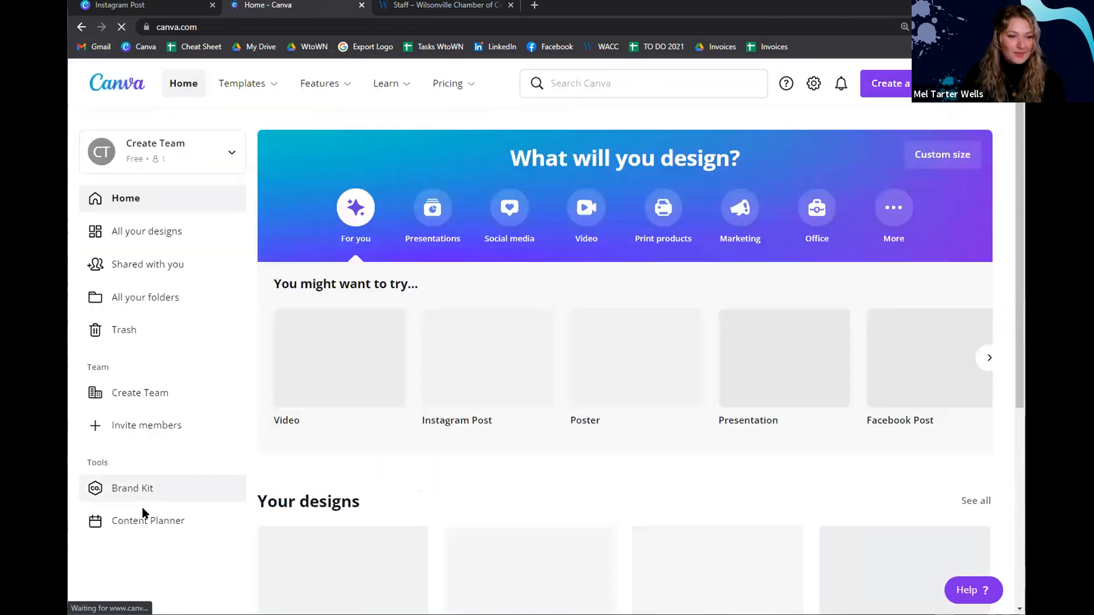
Look over the November 2021 calendar in the Content Planner and return to the home page
{"action": "left_click", "coordinate": [137, 524]}
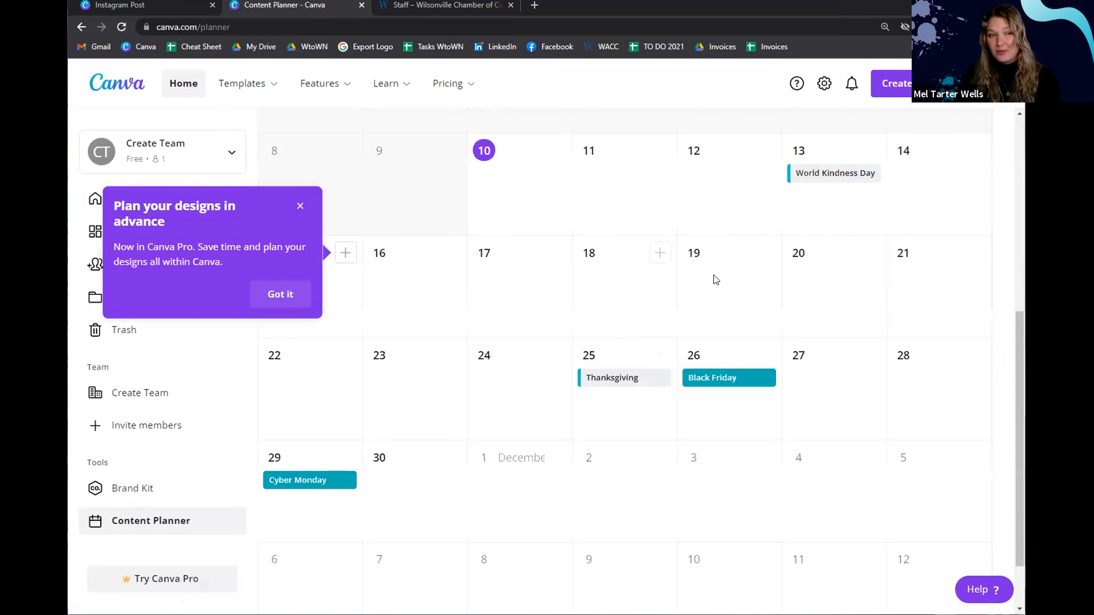
{"action": "scroll", "coordinate": [670, 384], "scroll_direction": "up", "scroll_amount": 6}
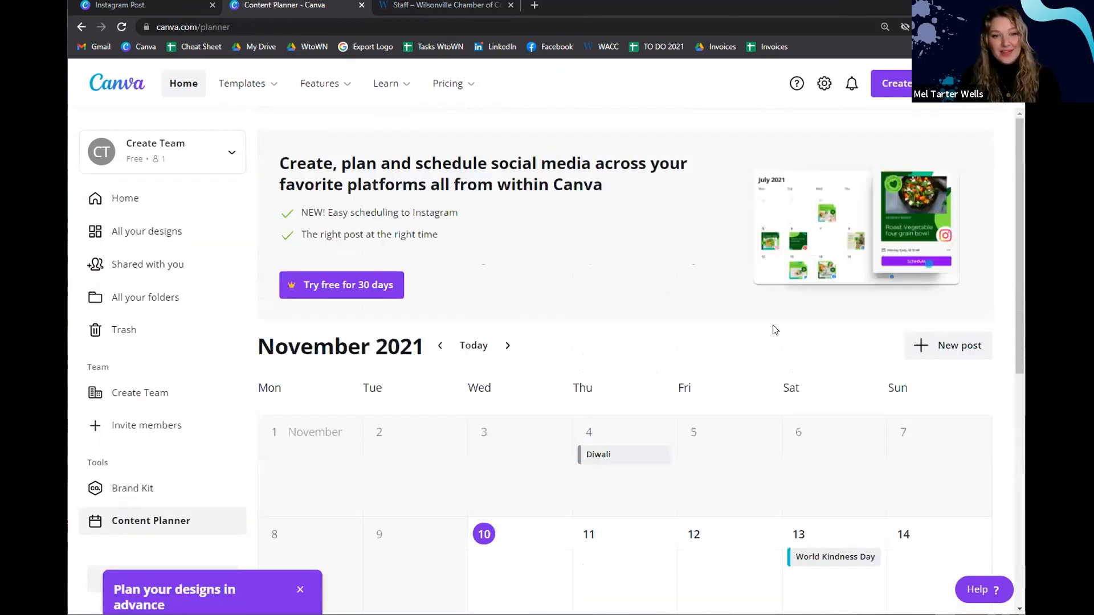
{"action": "scroll", "coordinate": [643, 312], "scroll_direction": "down", "scroll_amount": 4}
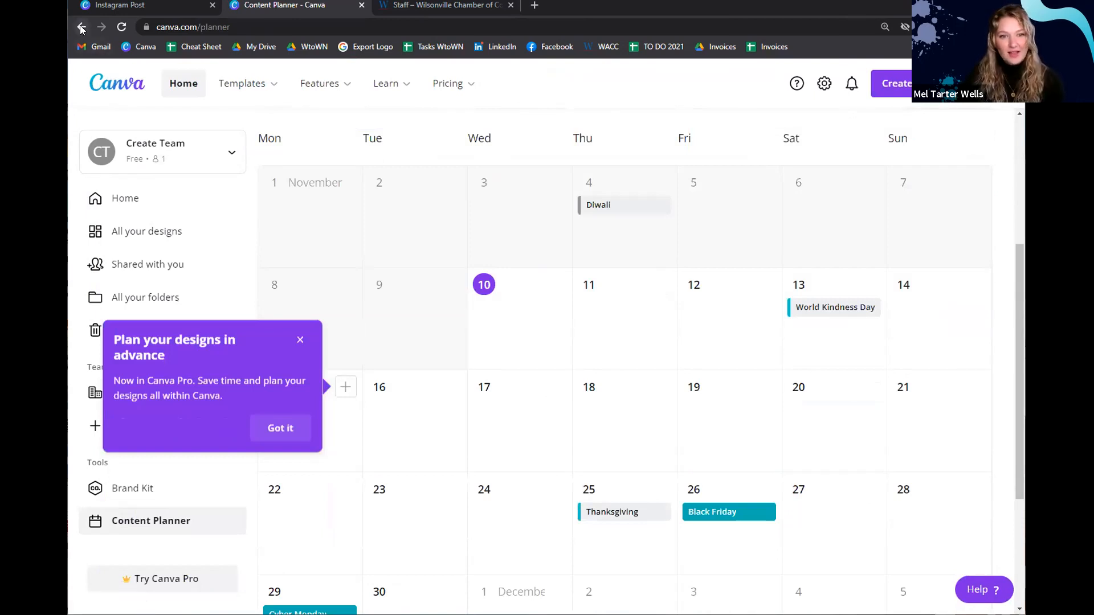
{"action": "key", "text": "alt+Left"}
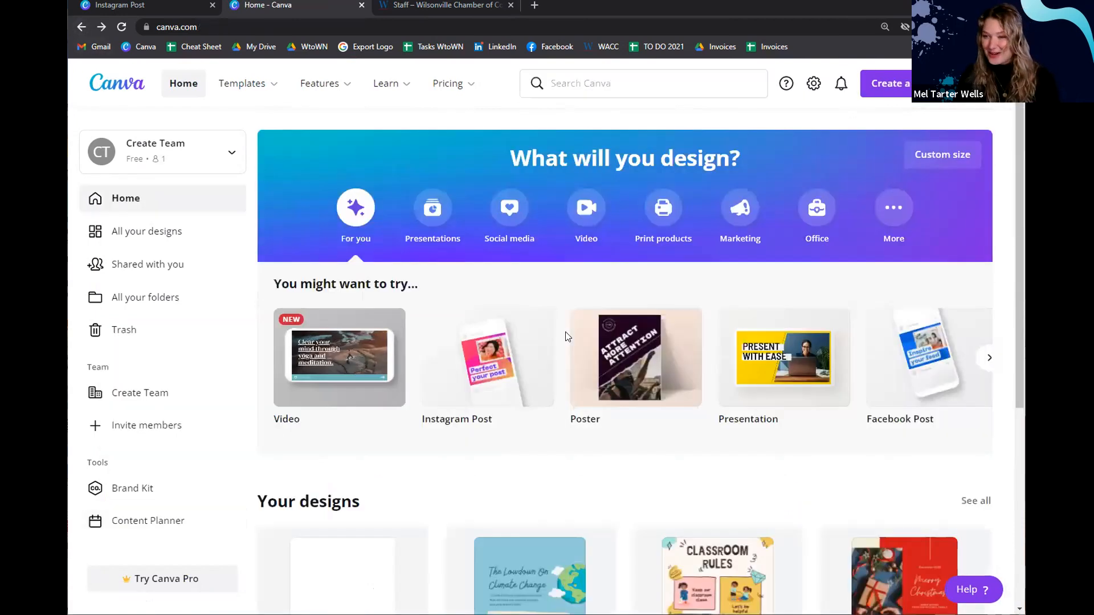
Open the Canva Crash Course 11/10 design from the recent designs and look over its publishing options
{"action": "scroll", "coordinate": [504, 360], "scroll_direction": "down", "scroll_amount": 5}
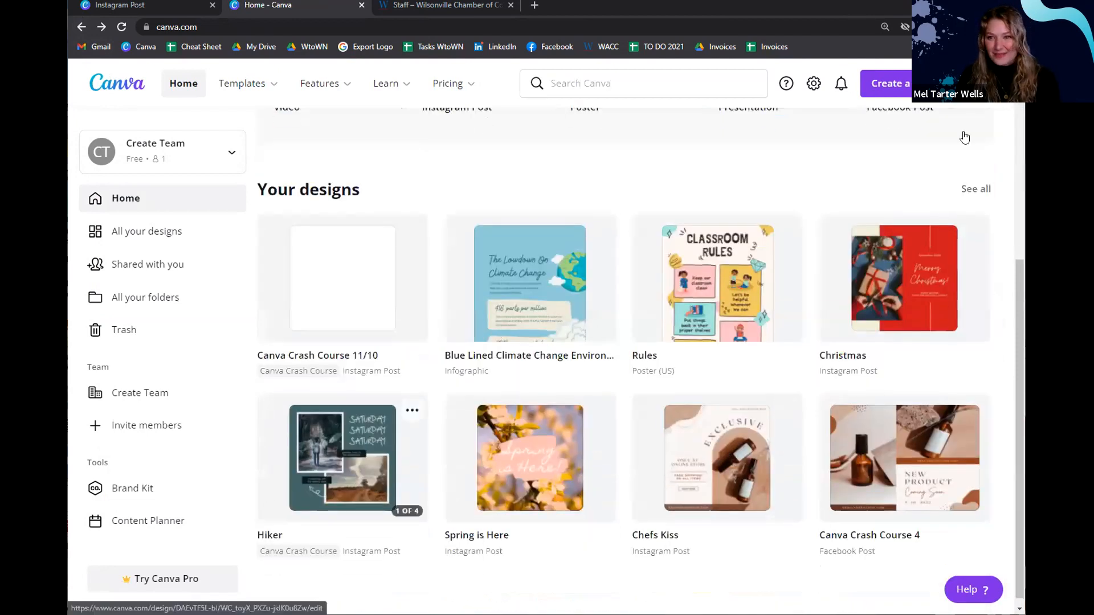
{"action": "scroll", "coordinate": [192, 426], "scroll_direction": "up", "scroll_amount": 5}
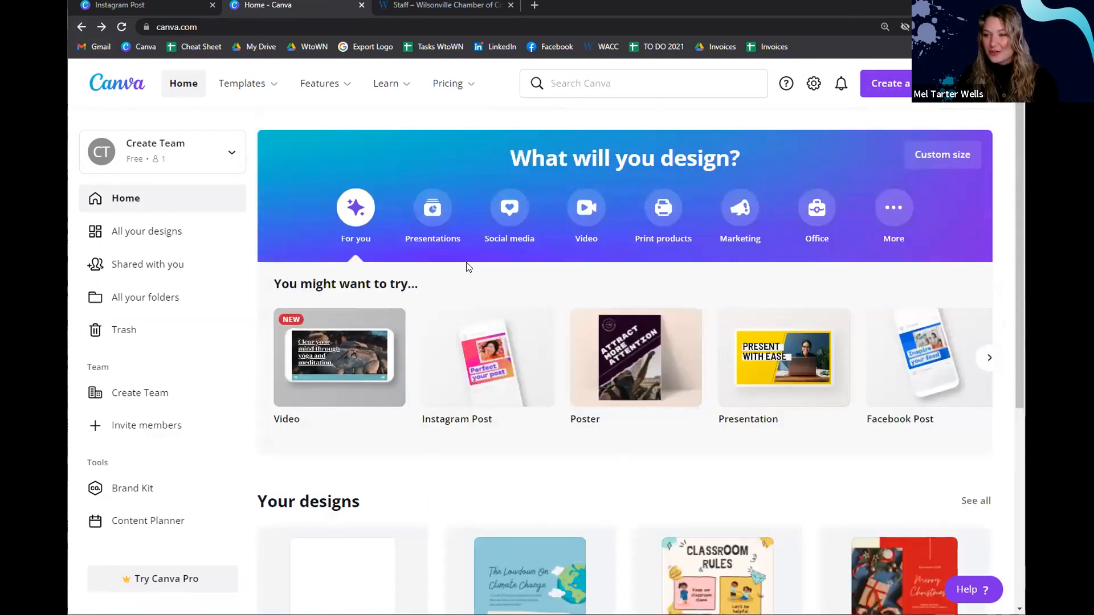
{"action": "scroll", "coordinate": [341, 410], "scroll_direction": "down", "scroll_amount": 3}
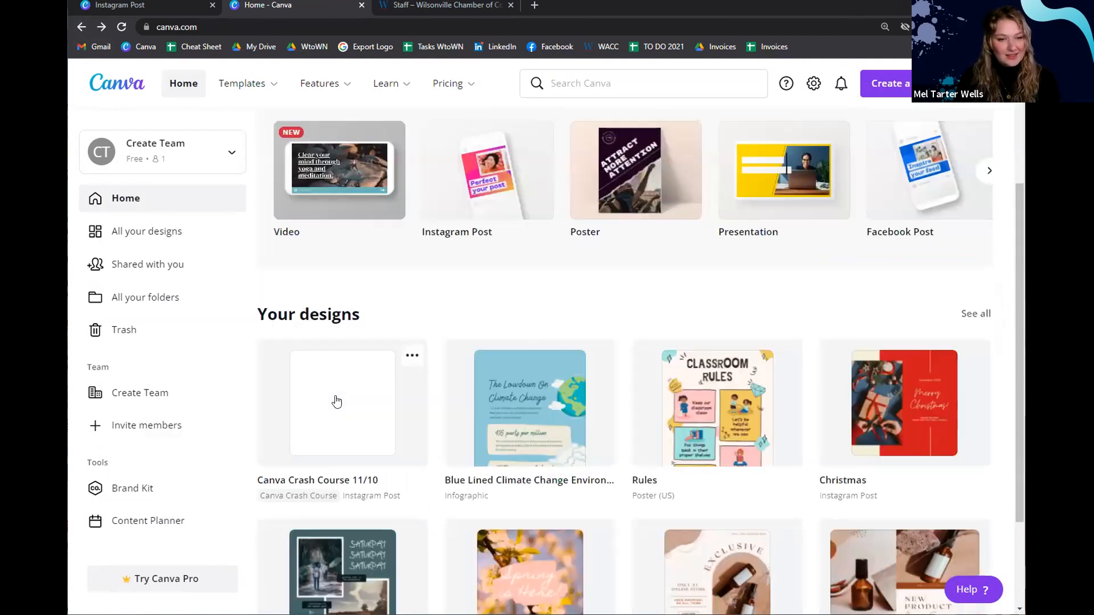
{"action": "left_click", "coordinate": [335, 399]}
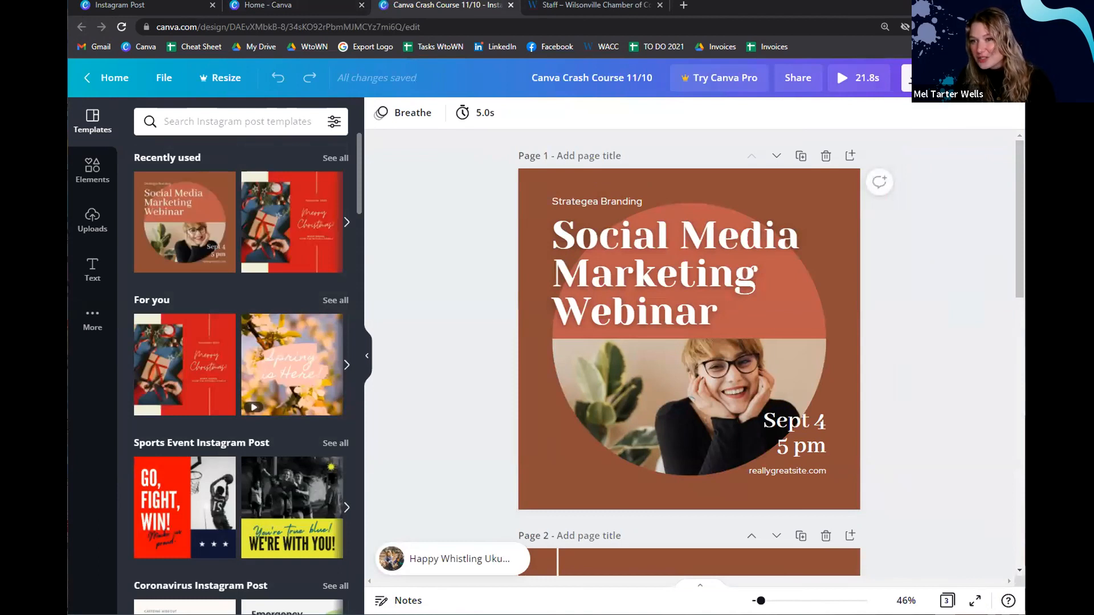
{"action": "left_click", "coordinate": [1004, 78]}
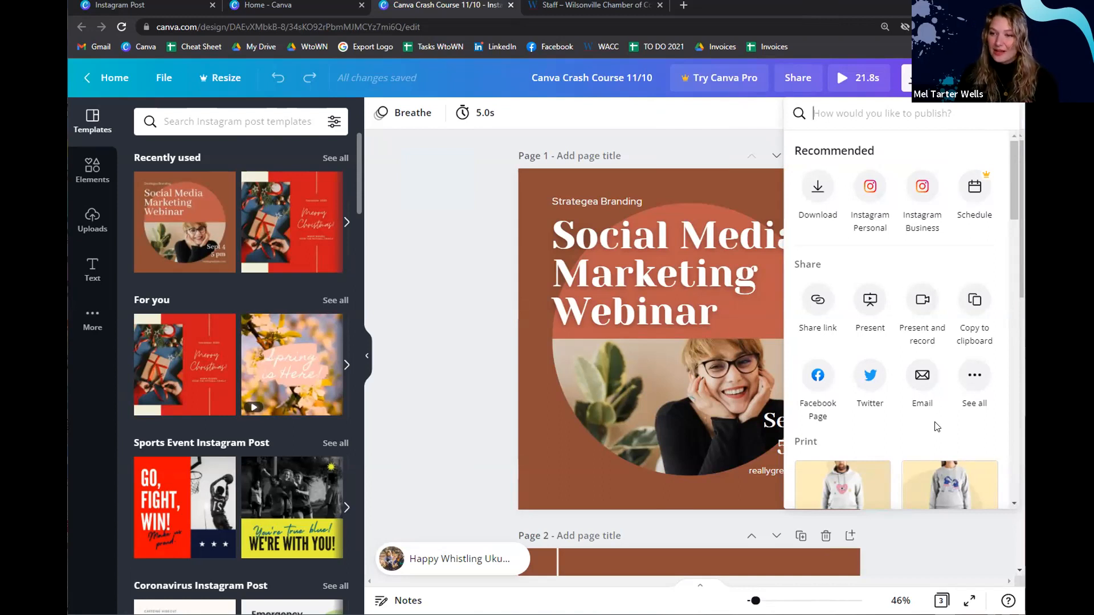
{"action": "left_click", "coordinate": [444, 170]}
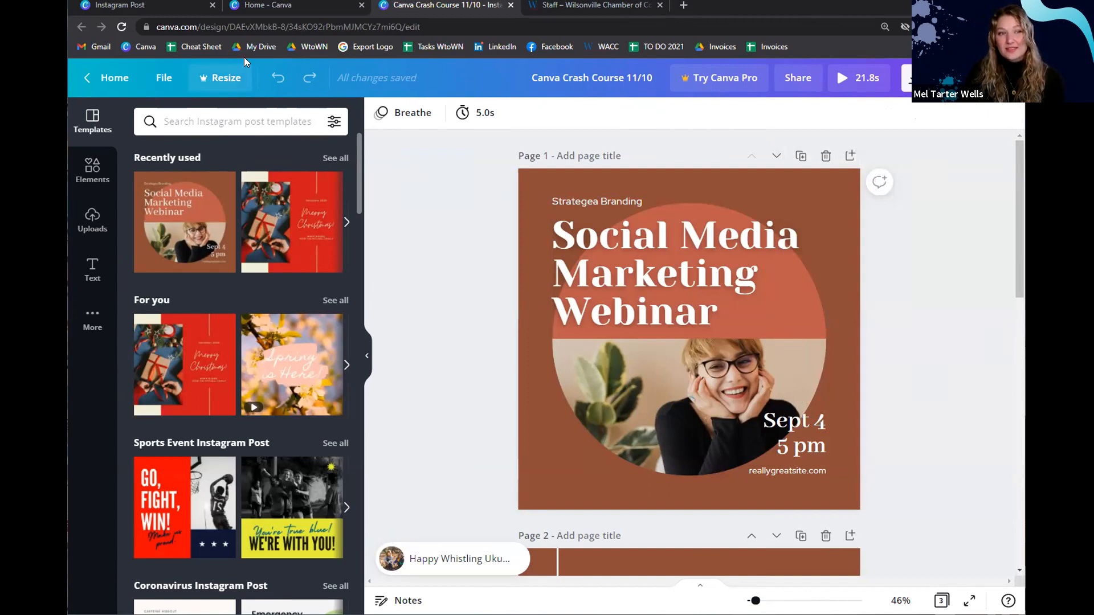
Explore the Resize formats by searching facebook, selecting Facebook Post, and searching youtube cover, leaving the design's size as it is
{"action": "left_click", "coordinate": [216, 78]}
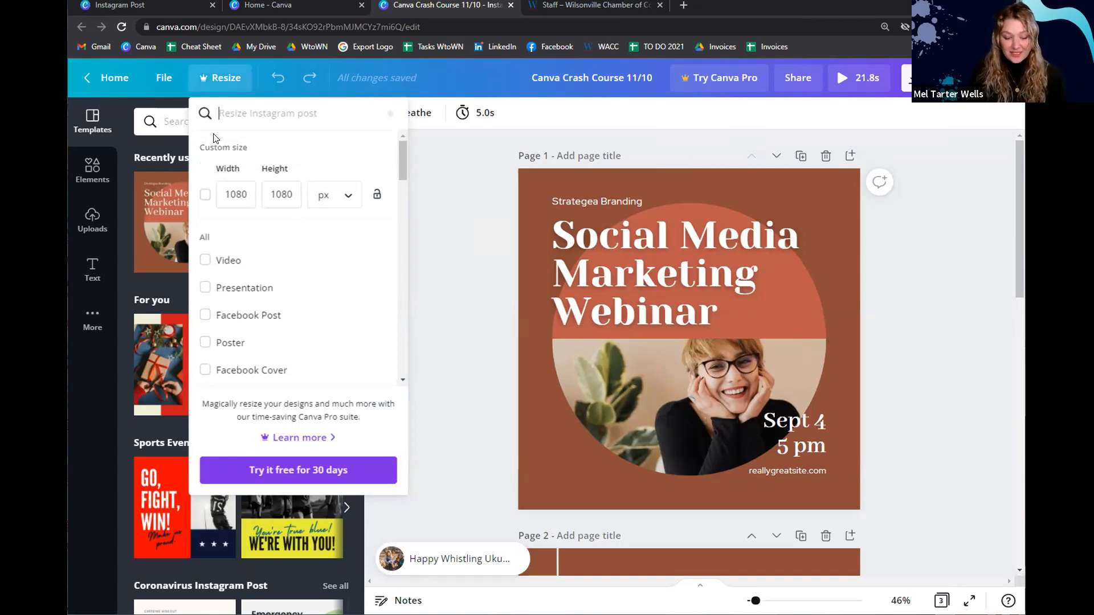
{"action": "type", "text": "facebook"}
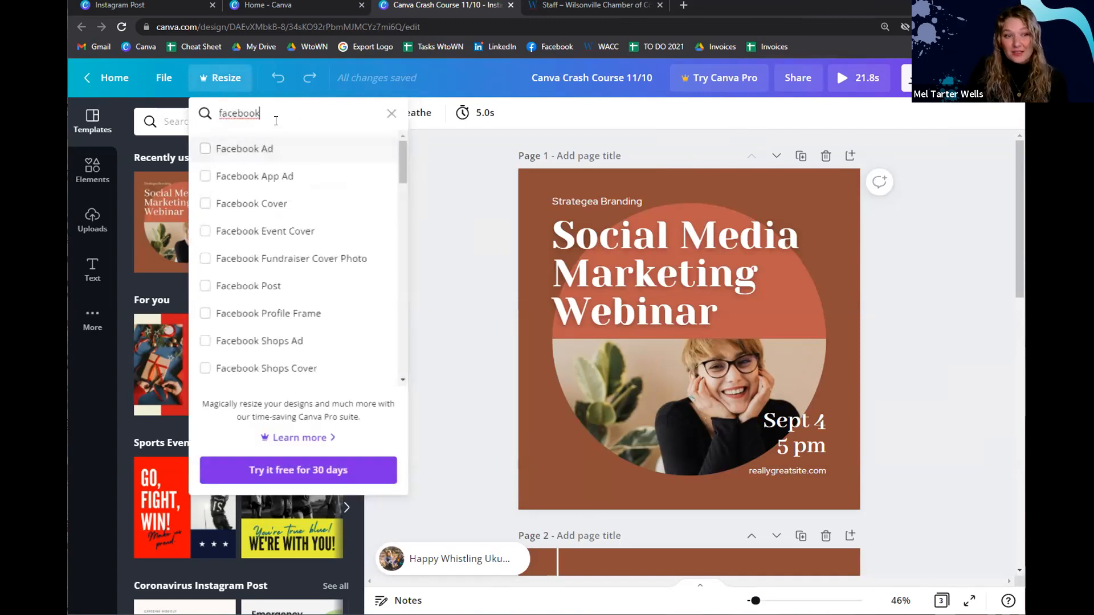
{"action": "left_click", "coordinate": [245, 290]}
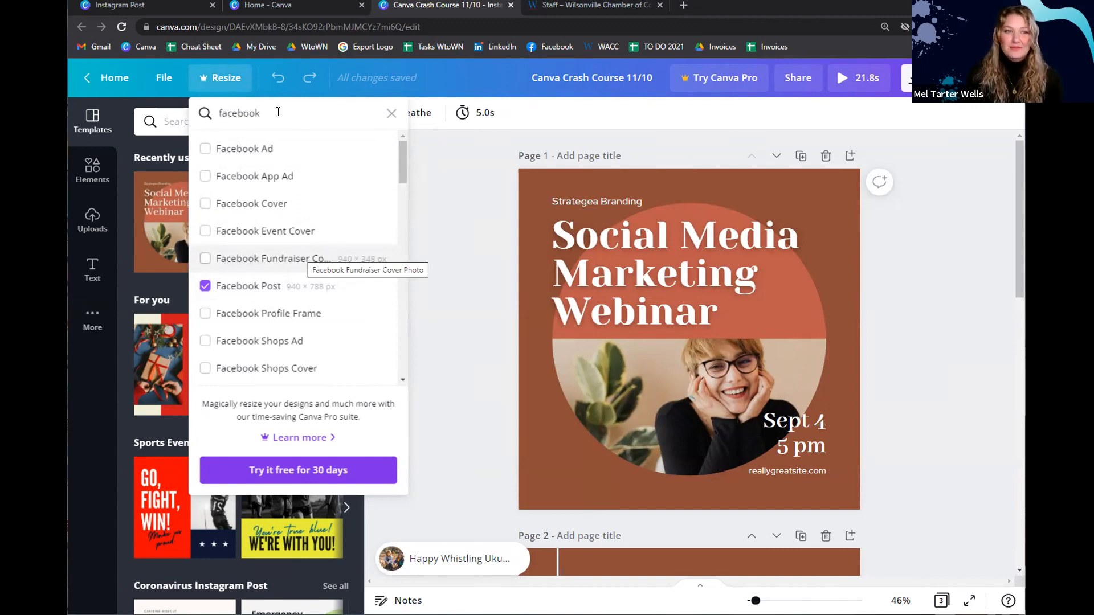
{"action": "double_click", "coordinate": [259, 113]}
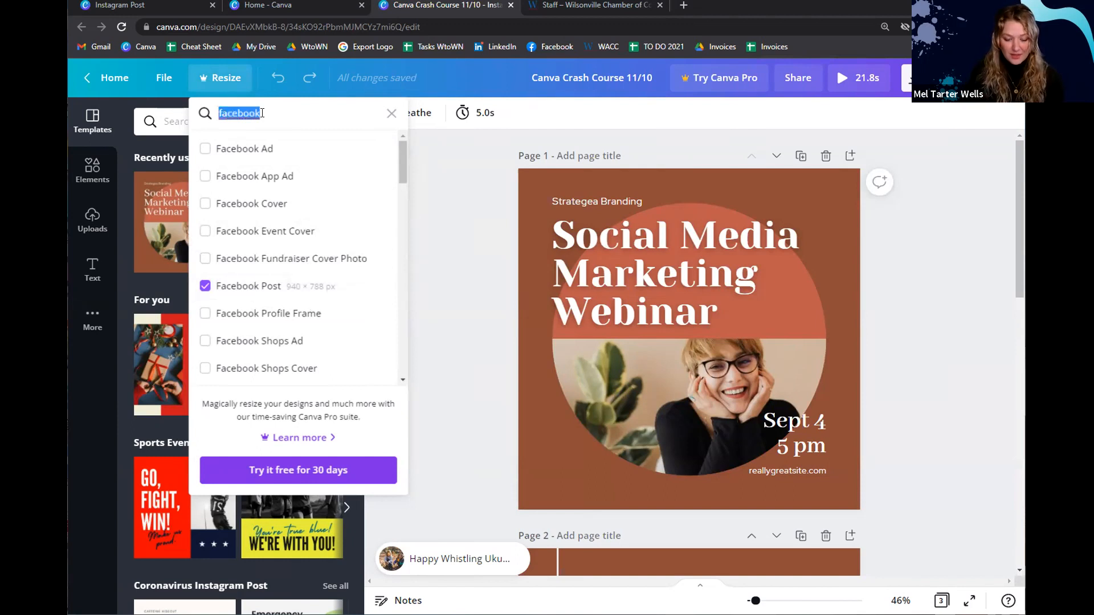
{"action": "type", "text": "youtube"}
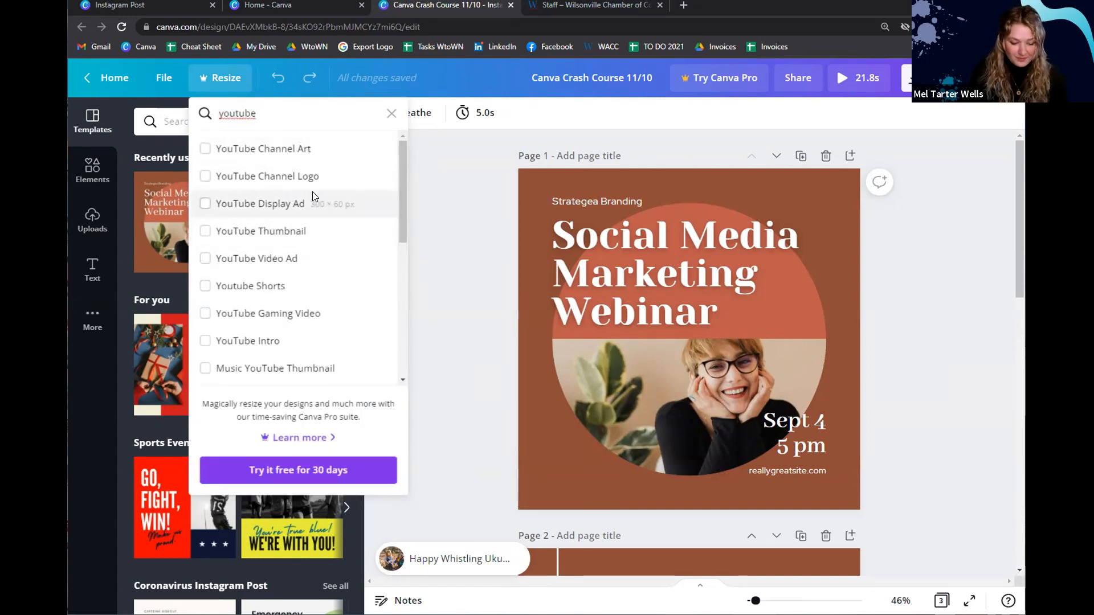
{"action": "type", "text": " cover"}
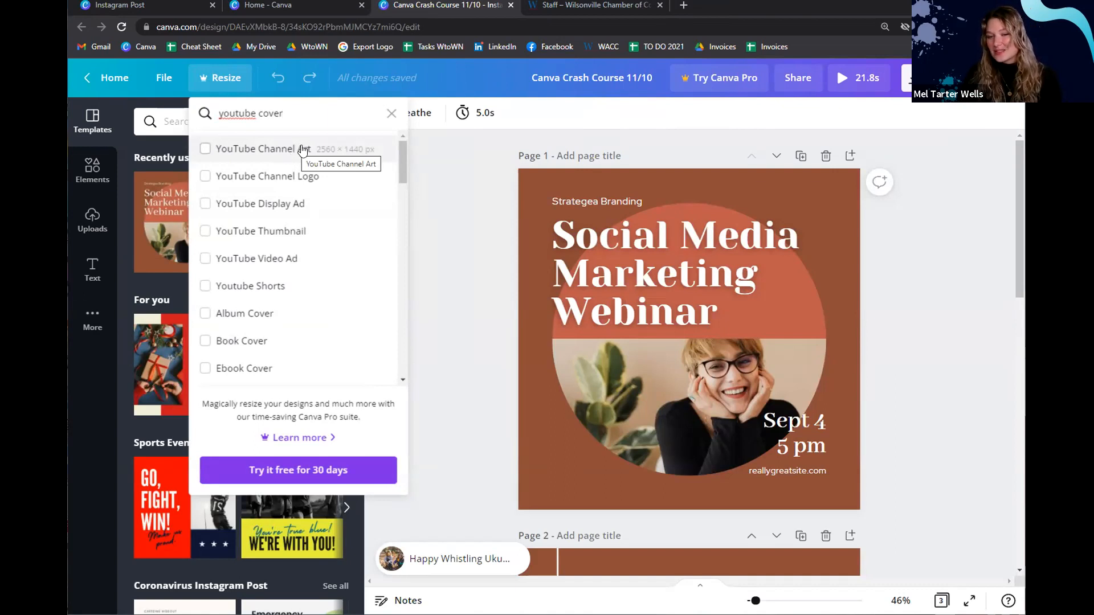
{"action": "left_click", "coordinate": [915, 233]}
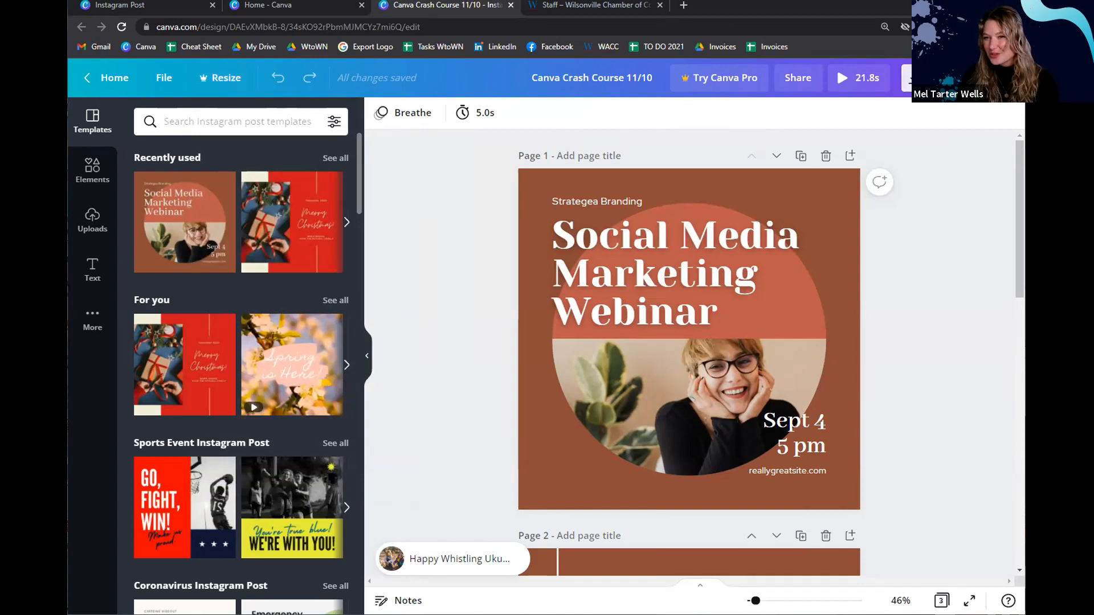
Review the design's download settings and publishing options, and go back to the home page
{"action": "left_click", "coordinate": [906, 78]}
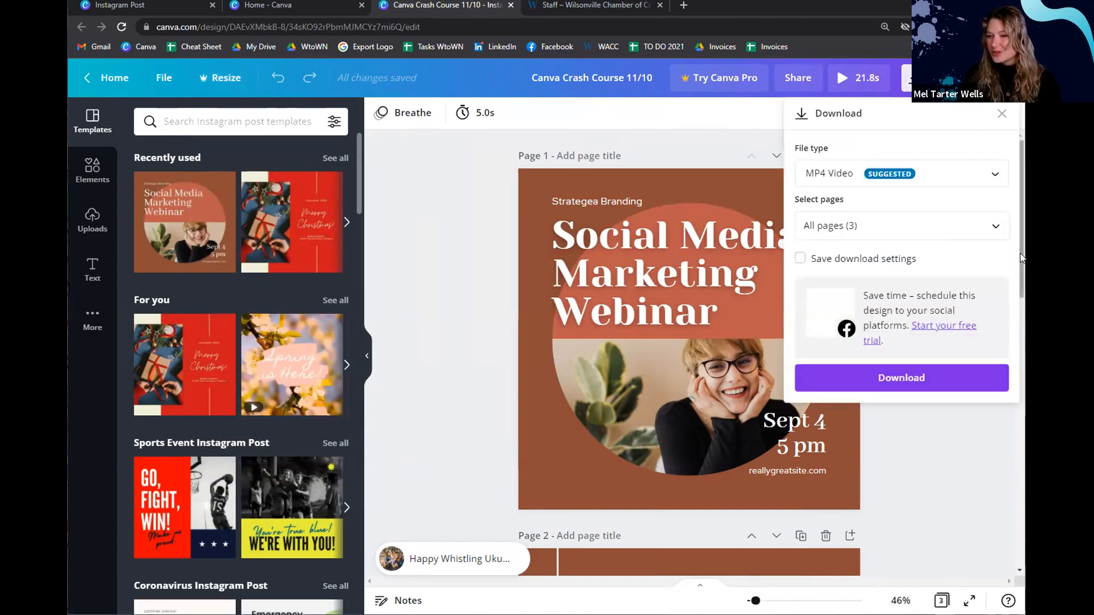
{"action": "left_click", "coordinate": [1004, 78]}
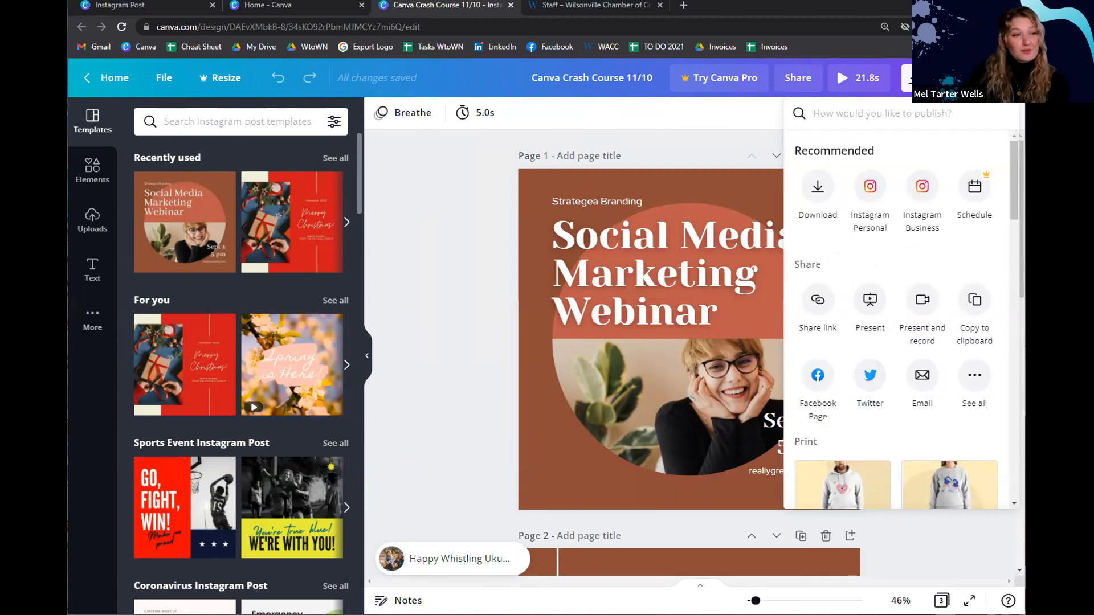
{"action": "left_click", "coordinate": [102, 90]}
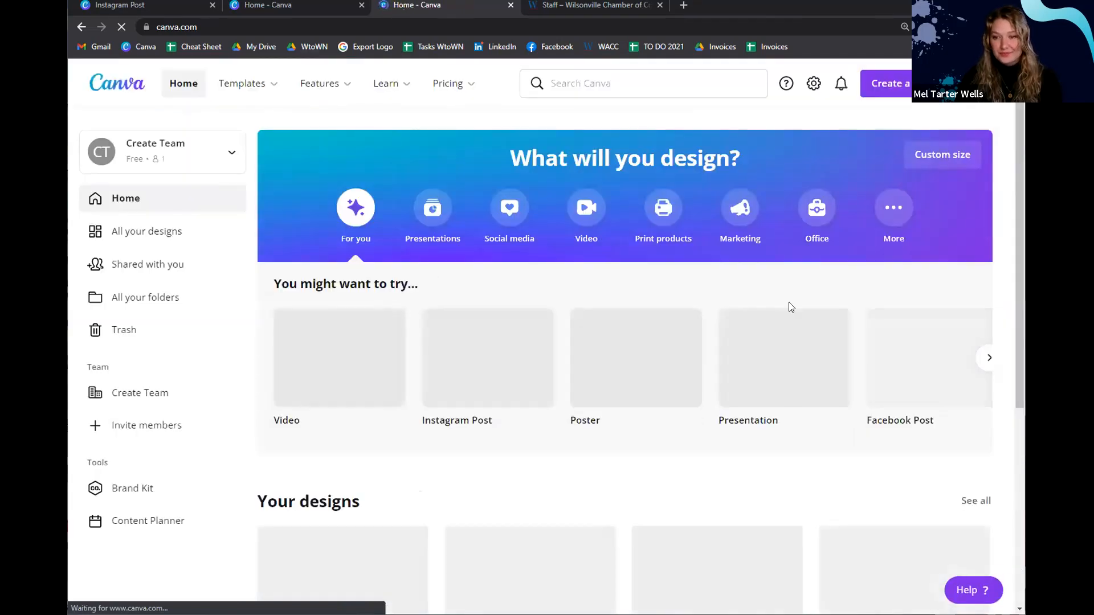
{"action": "scroll", "coordinate": [775, 316], "scroll_direction": "down", "scroll_amount": 5}
{"action": "scroll", "coordinate": [771, 321], "scroll_direction": "down", "scroll_amount": 1}
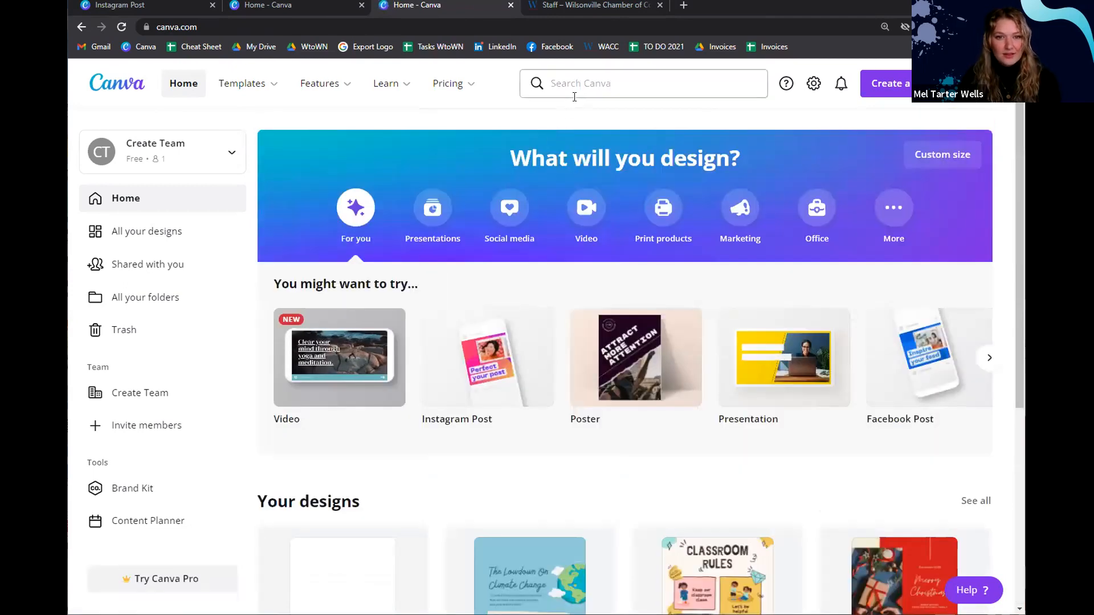
Search for presentation templates and open the Olive Green Pasta Food Recipe Creative Presentation as a new design
{"action": "left_click", "coordinate": [576, 84]}
{"action": "type", "text": "presentation"}
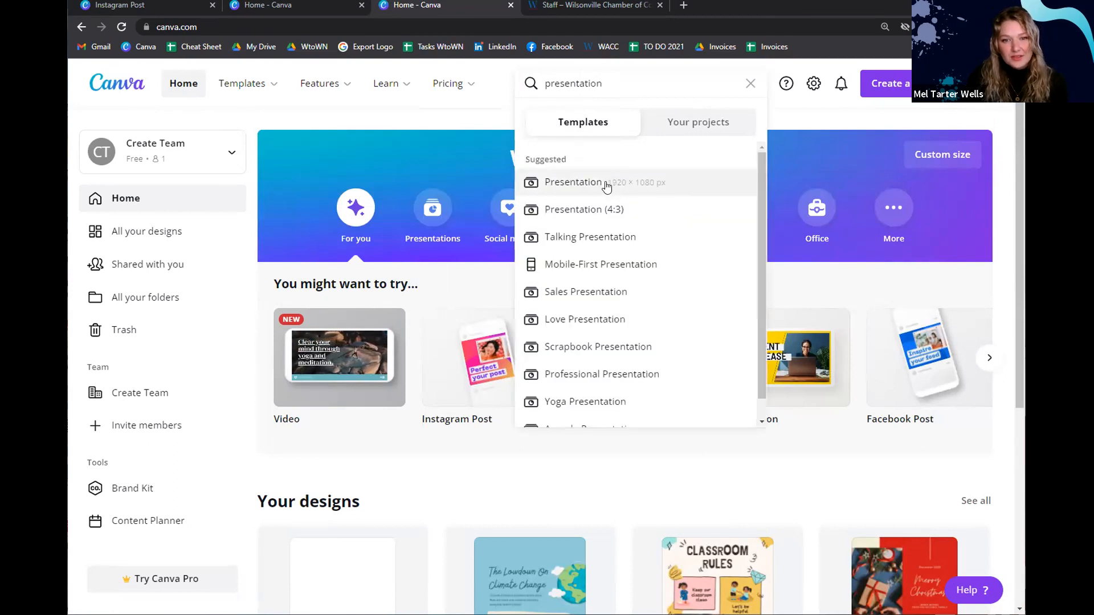
{"action": "left_click", "coordinate": [605, 181]}
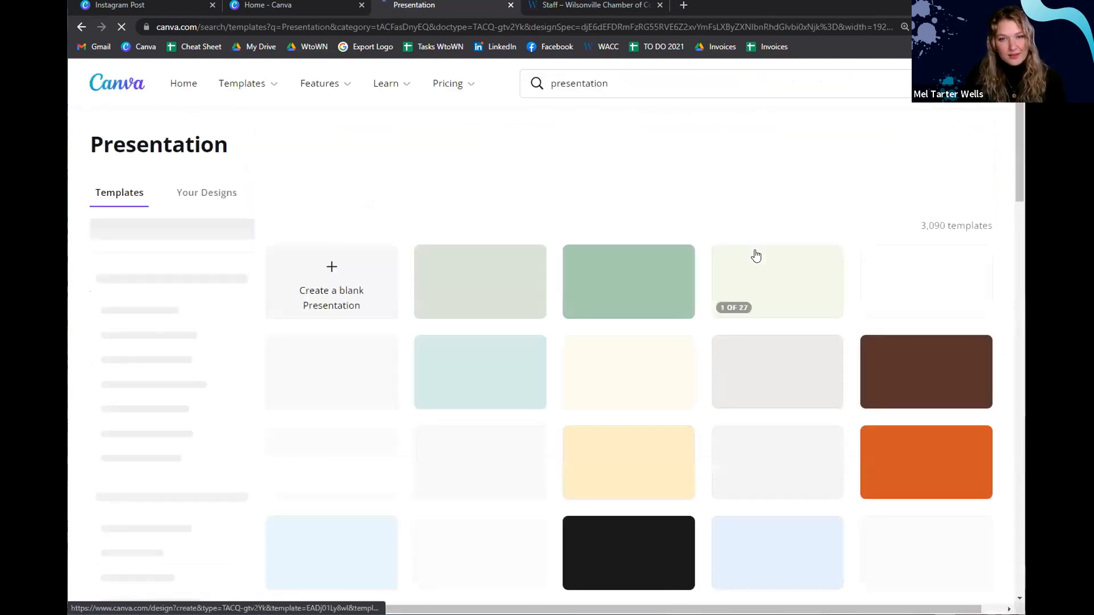
{"action": "left_click", "coordinate": [752, 254]}
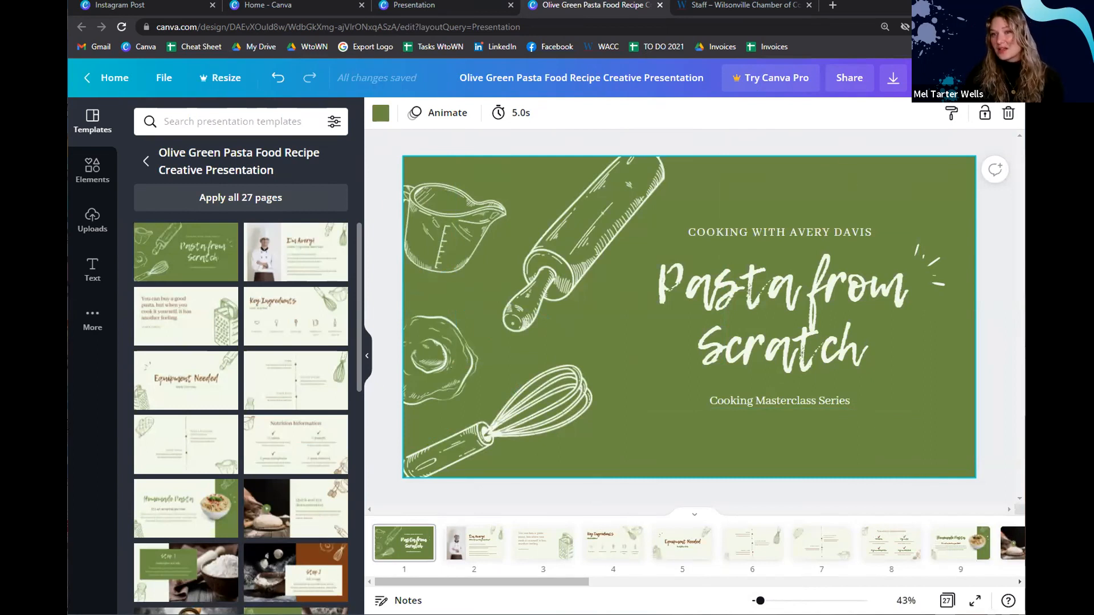
Present the pasta slides full screen in Standard mode with watermarks, advance to slide 7, and exit the presentation
{"action": "left_click", "coordinate": [949, 79]}
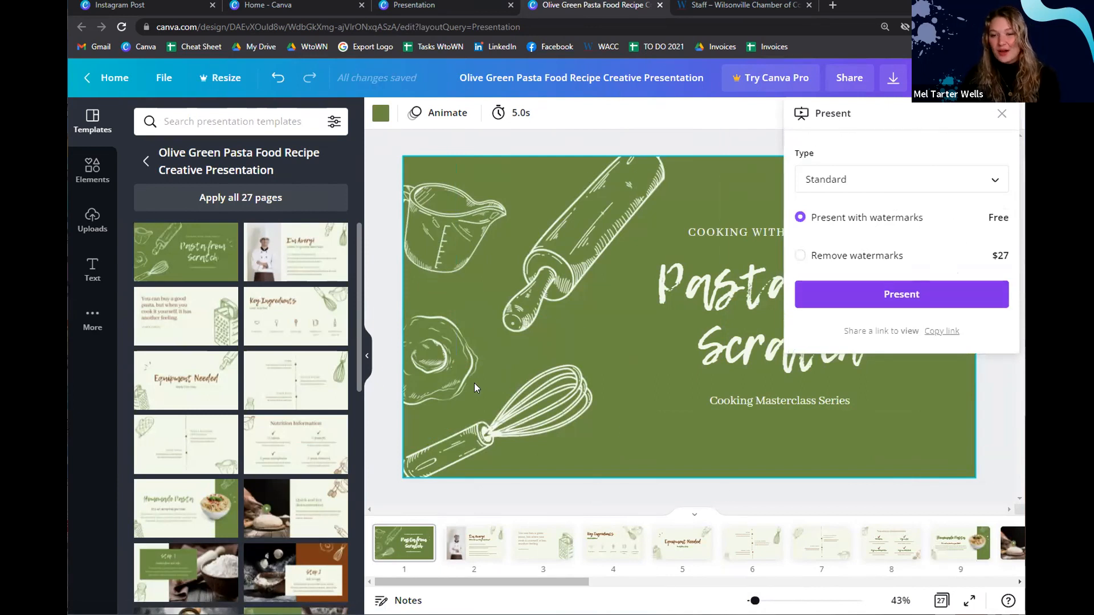
{"action": "left_click", "coordinate": [905, 300]}
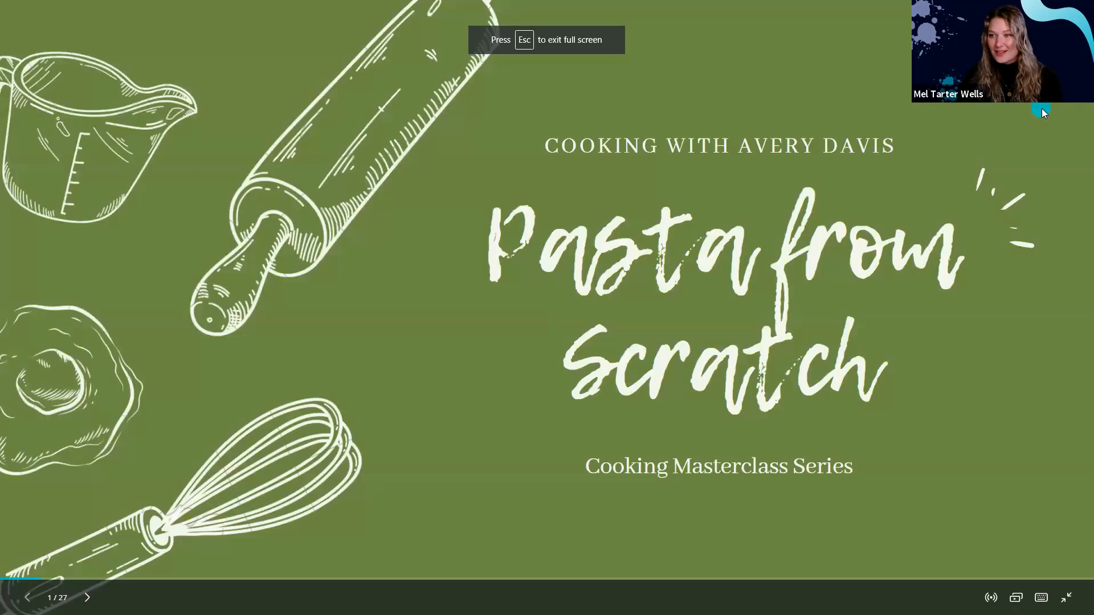
{"action": "key", "text": "Right"}
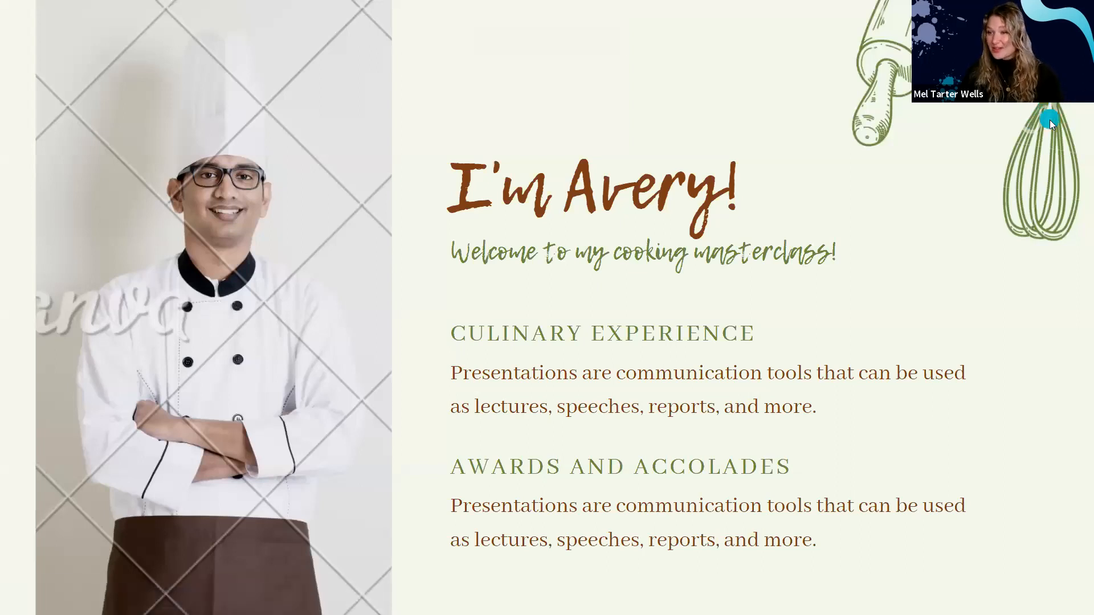
{"action": "left_click", "coordinate": [1050, 121]}
{"action": "left_click", "coordinate": [1050, 121]}
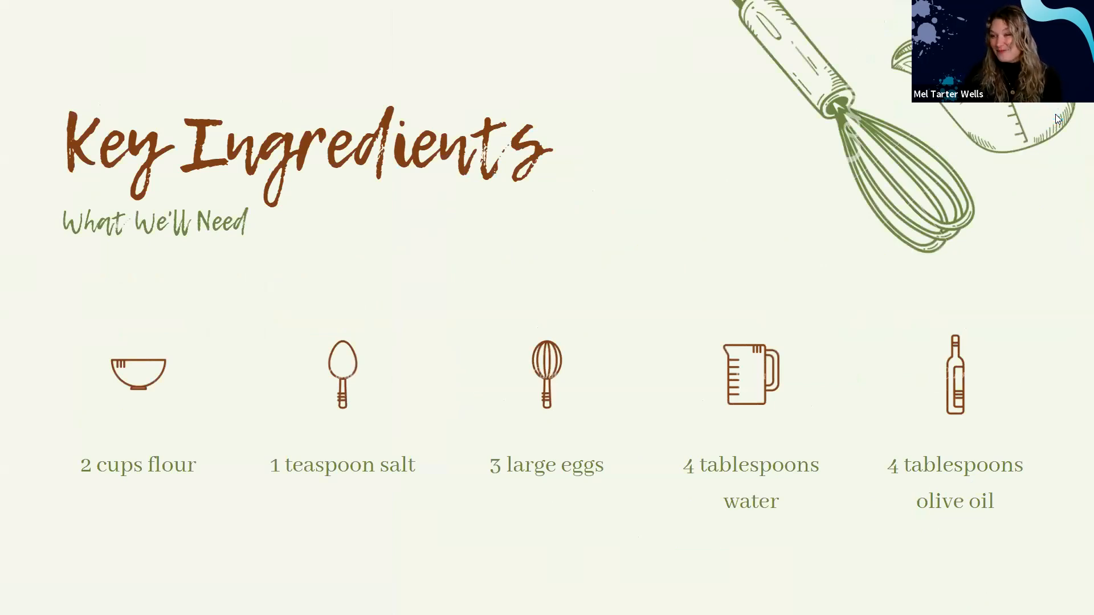
{"action": "left_click", "coordinate": [1057, 118]}
{"action": "left_click", "coordinate": [1056, 115]}
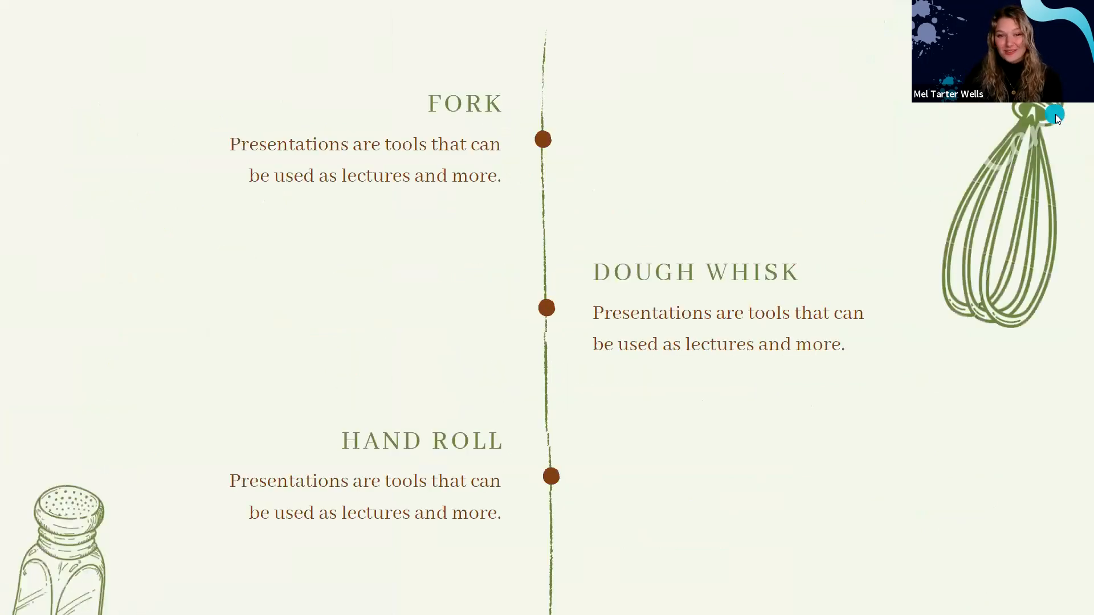
{"action": "left_click", "coordinate": [1055, 114]}
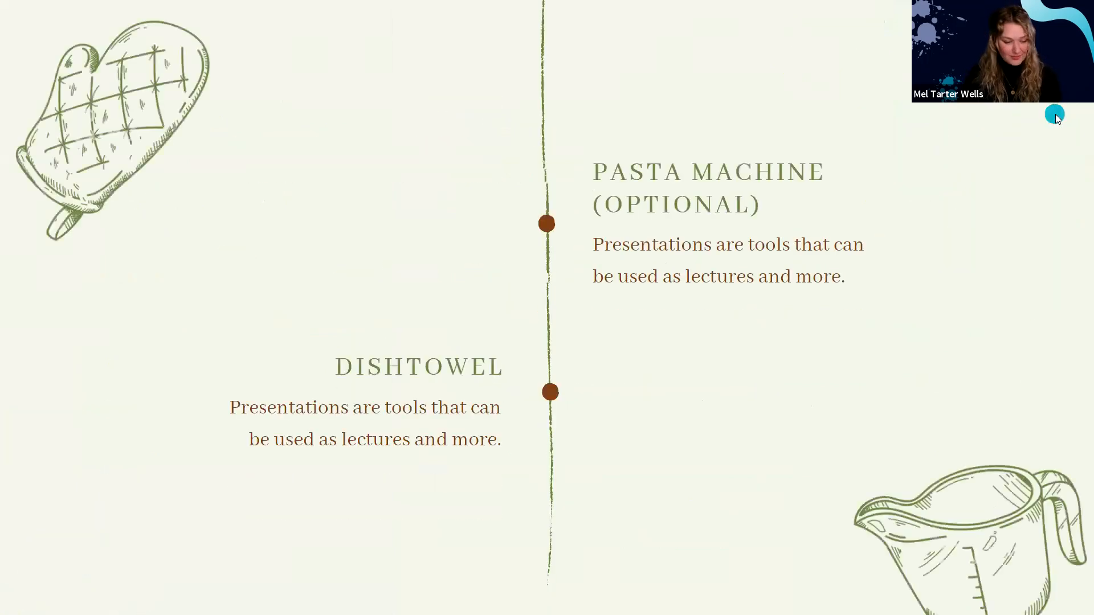
{"action": "key", "text": "Escape"}
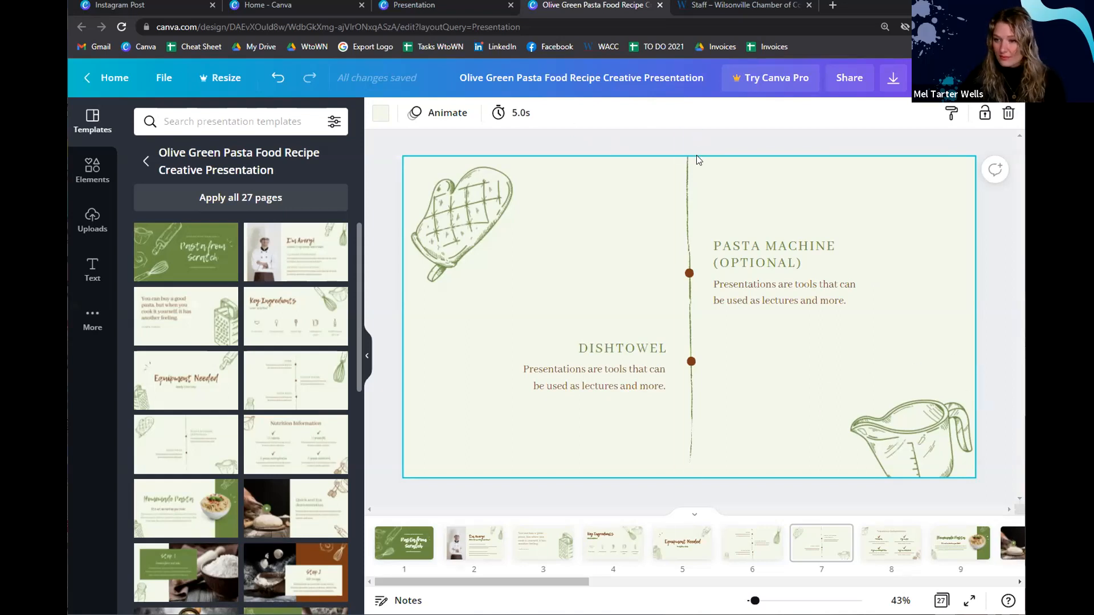
{"action": "left_click", "coordinate": [876, 153]}
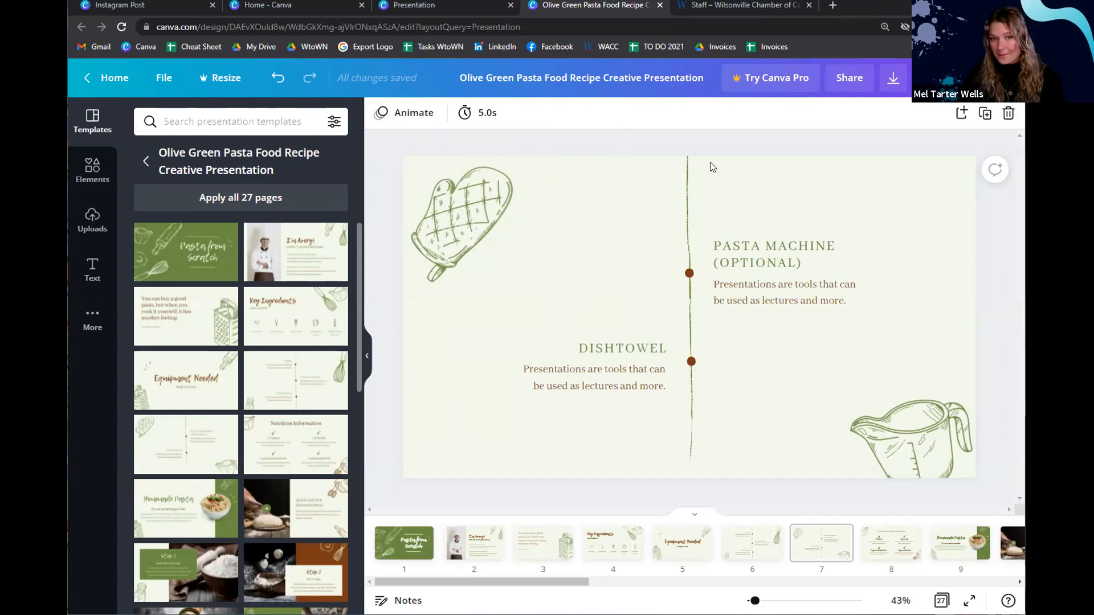
Reopen the Canva Crash Course 11/10 design from the home page and duplicate its first page
{"action": "left_click", "coordinate": [116, 68]}
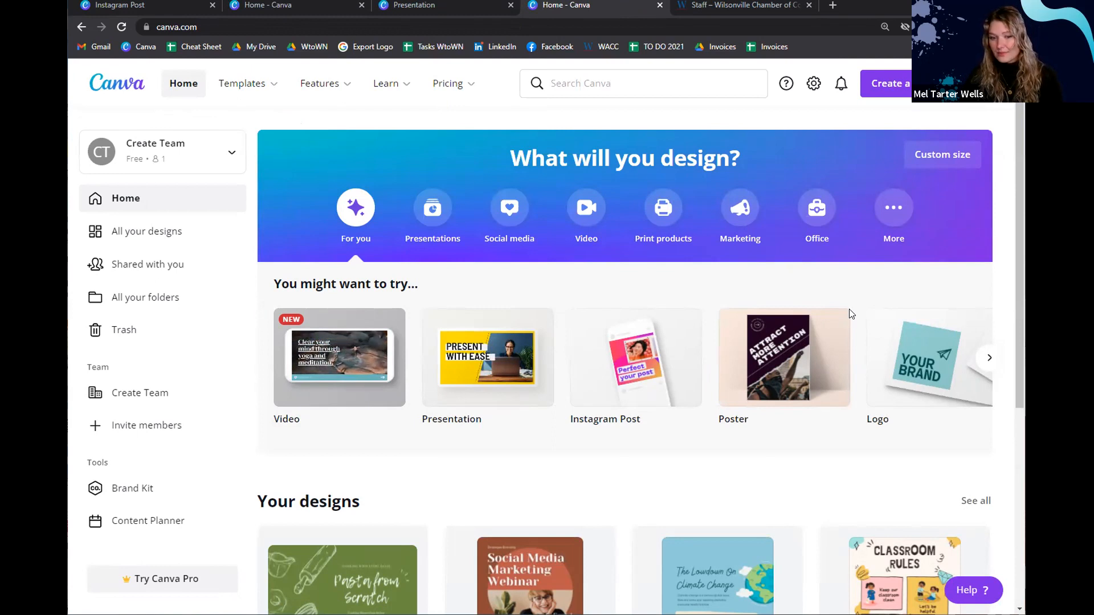
{"action": "left_click", "coordinate": [531, 564]}
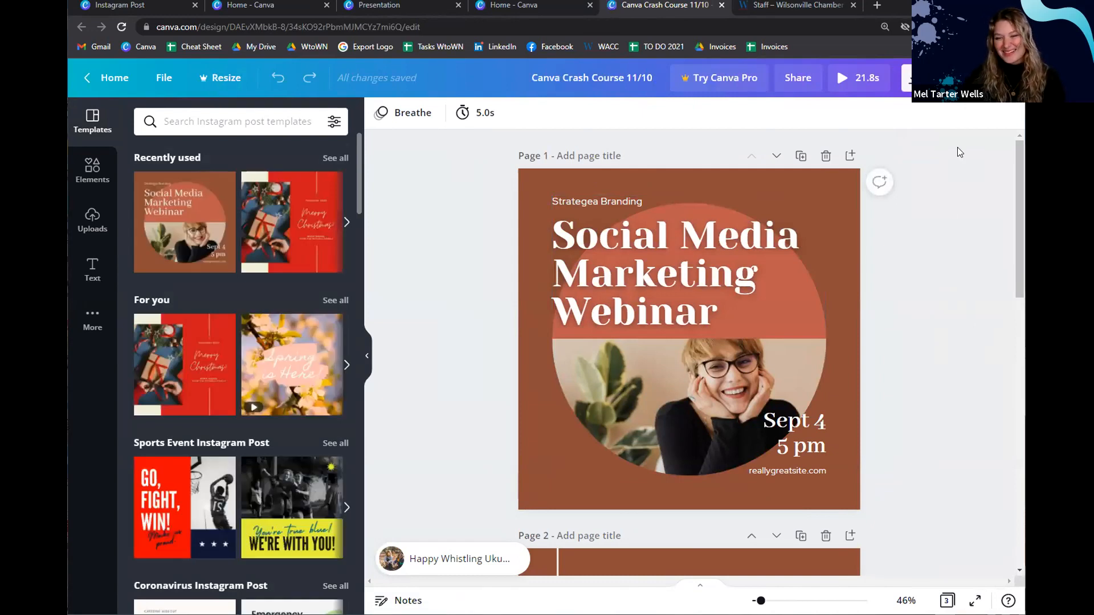
{"action": "left_click", "coordinate": [800, 156]}
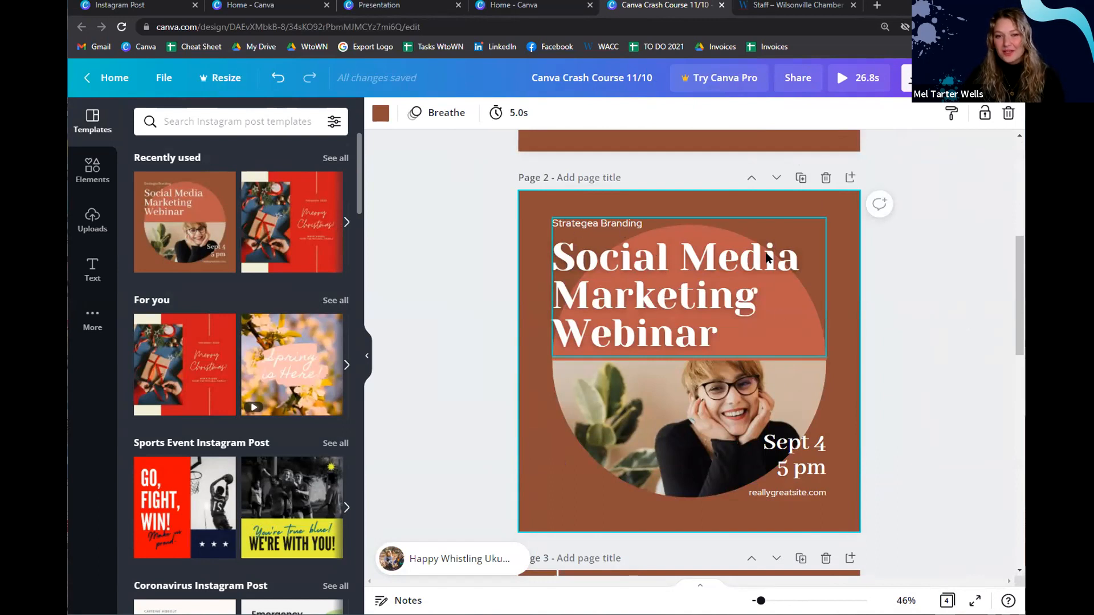
Move the grouped Social Media Marketing Webinar heading and Strategea Branding line on page 2 as one unit
{"action": "left_click", "coordinate": [606, 276]}
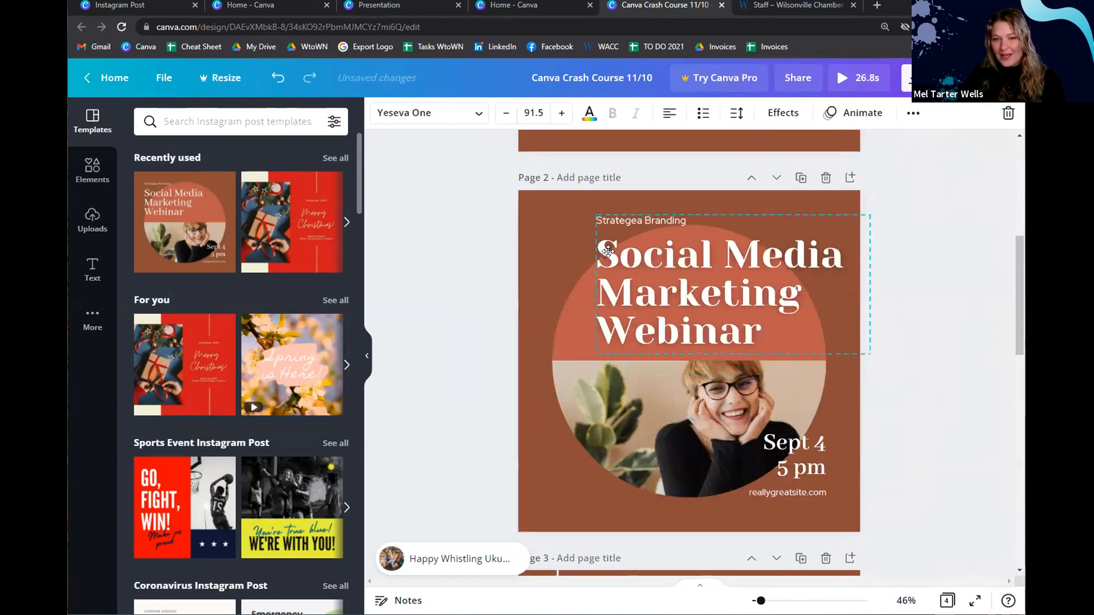
{"action": "left_click_drag", "start_coordinate": [621, 202], "coordinate": [663, 259]}
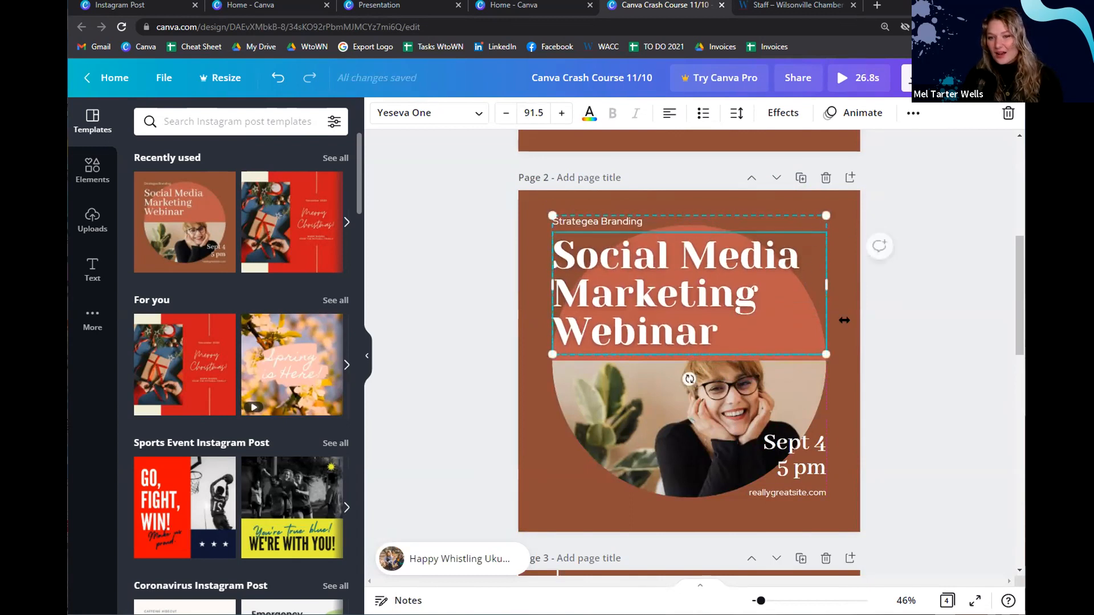
{"action": "left_click", "coordinate": [525, 402]}
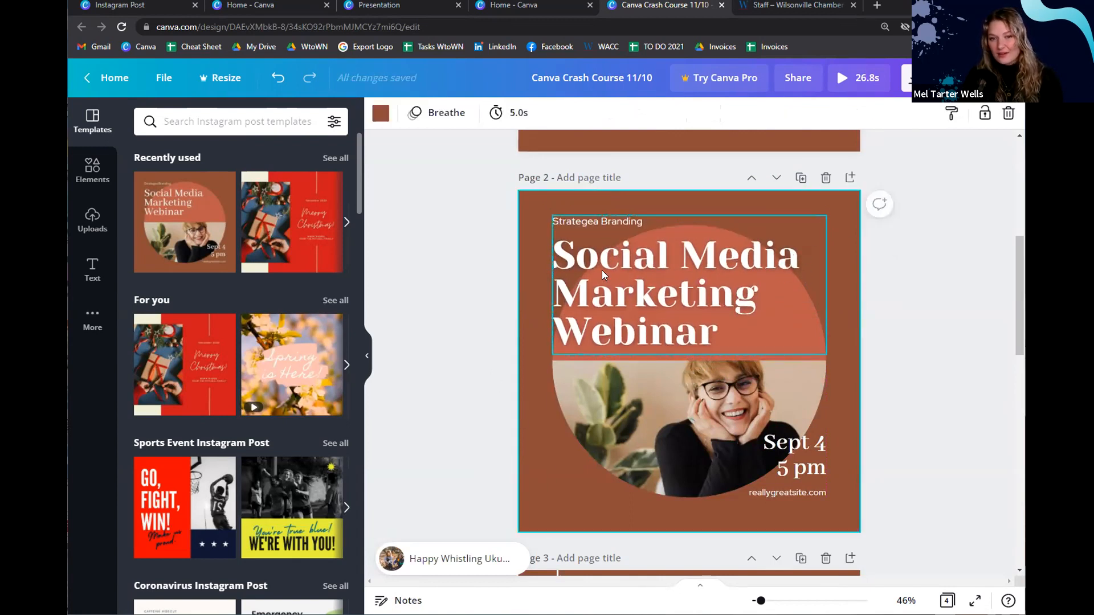
Ungroup the Social Media Marketing Webinar heading from the Strategea Branding line on page 2 and select the Strategea Branding line alone
{"action": "left_click", "coordinate": [602, 270]}
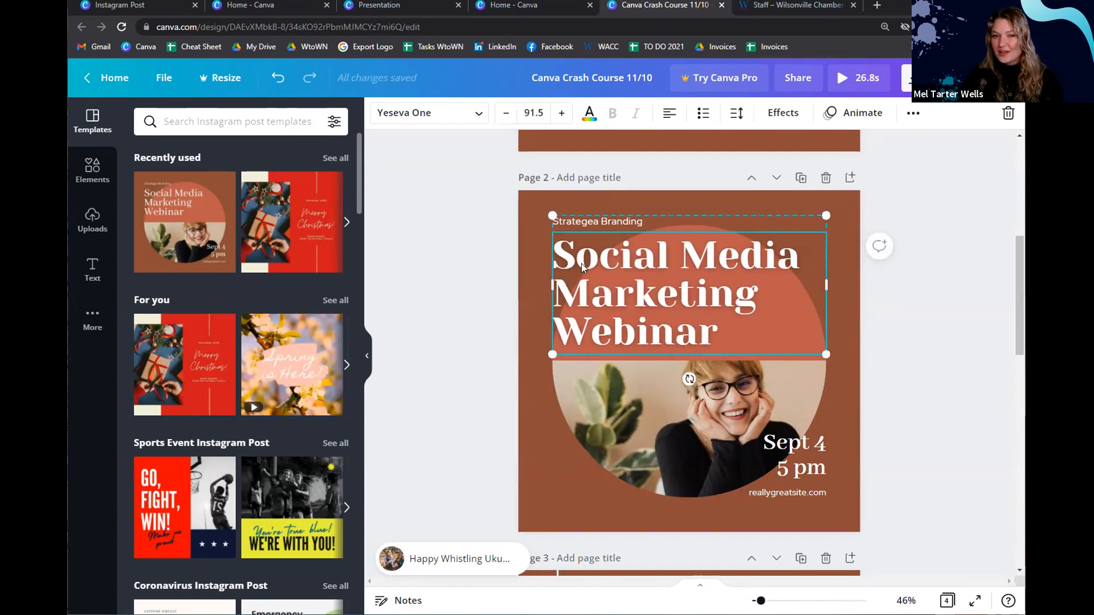
{"action": "left_click", "coordinate": [914, 113]}
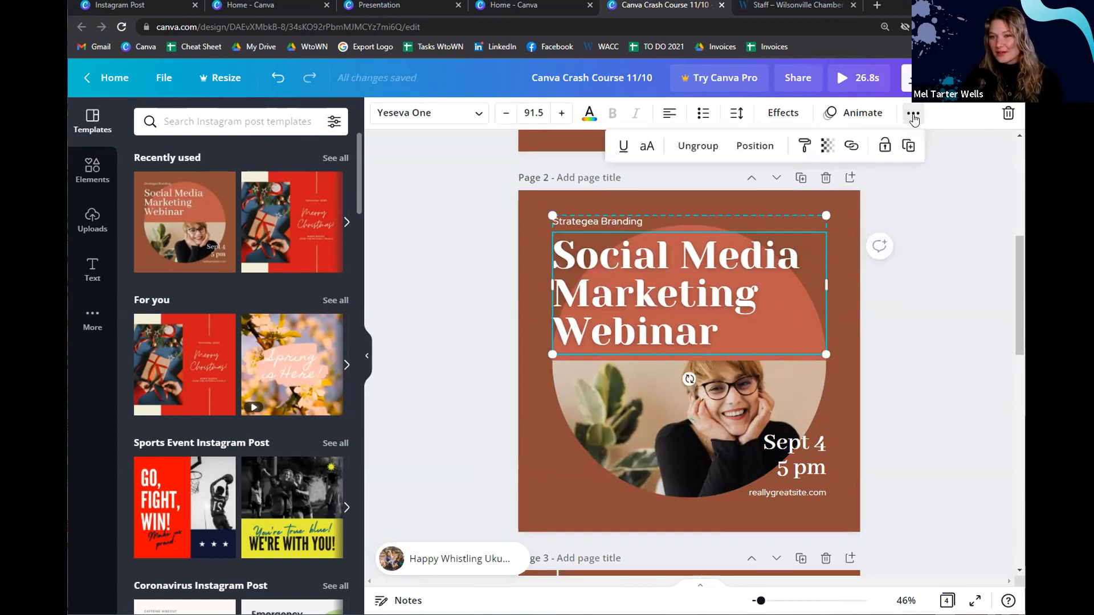
{"action": "left_click", "coordinate": [698, 146]}
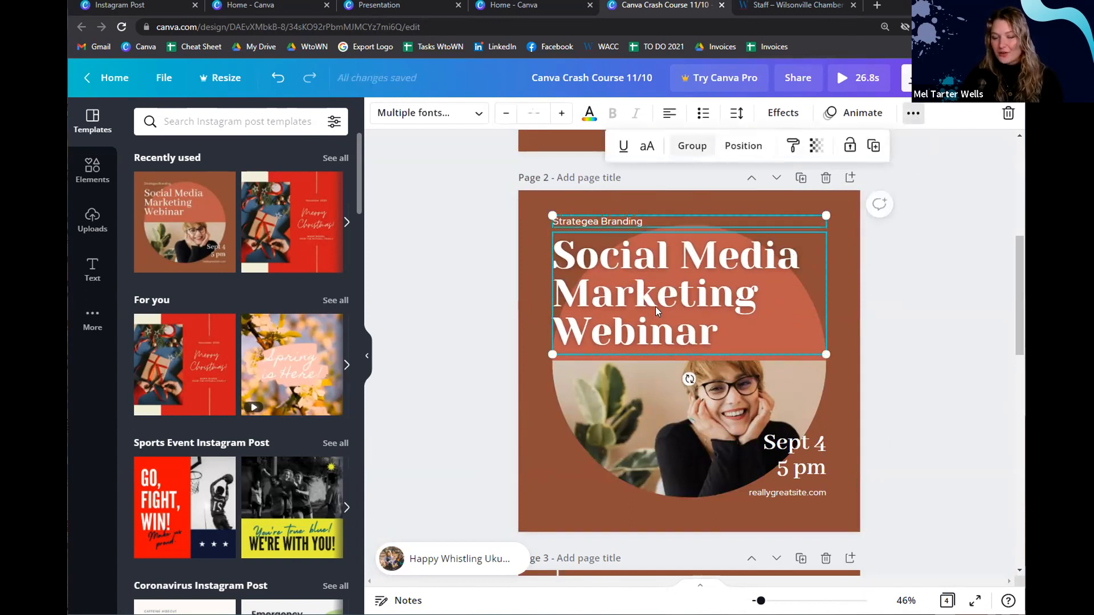
{"action": "left_click", "coordinate": [527, 349]}
{"action": "mouse_move", "coordinate": [604, 221]}
{"action": "left_mouse_down"}
{"action": "mouse_move", "coordinate": [701, 237]}
{"action": "mouse_move", "coordinate": [621, 150]}
{"action": "mouse_move", "coordinate": [605, 221]}
{"action": "left_mouse_up"}
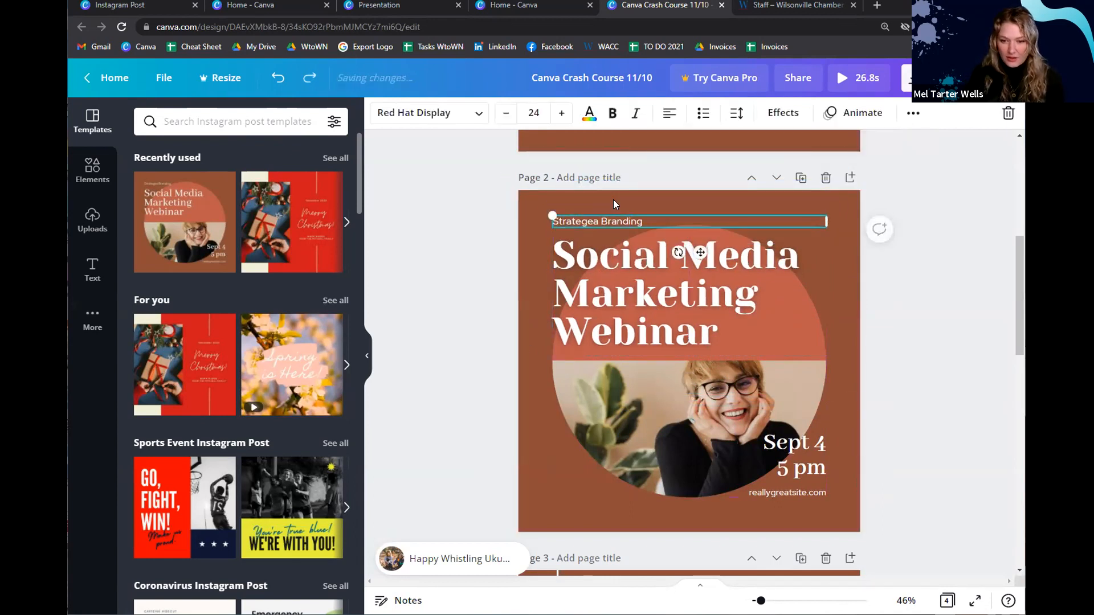
Check the layering and page alignment options for the leaf graphic on page 3
{"action": "scroll", "coordinate": [797, 296], "scroll_direction": "down", "scroll_amount": 5}
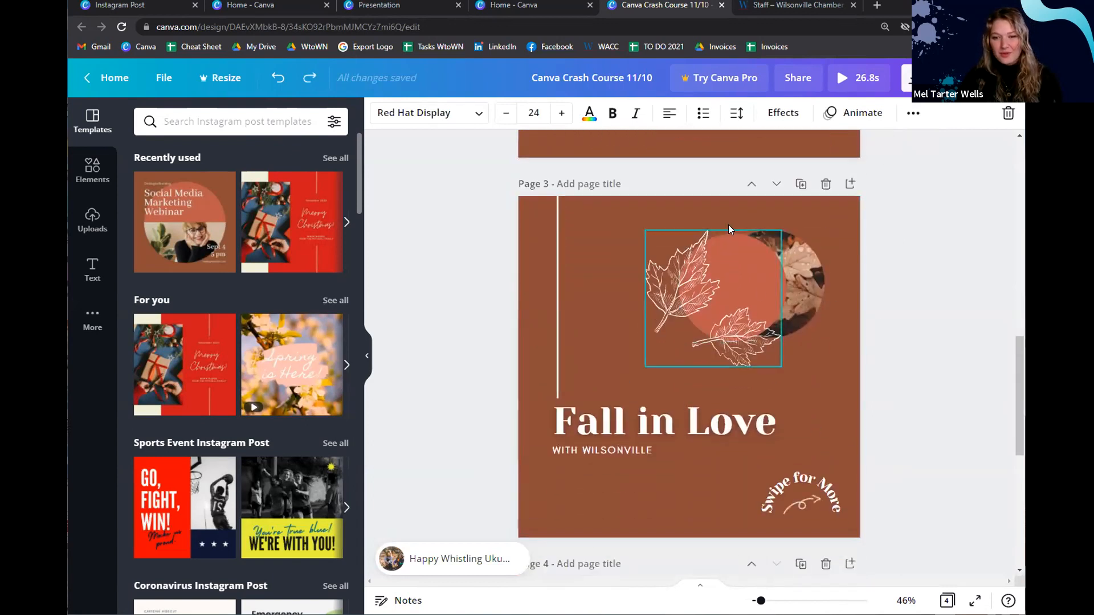
{"action": "left_click", "coordinate": [741, 299]}
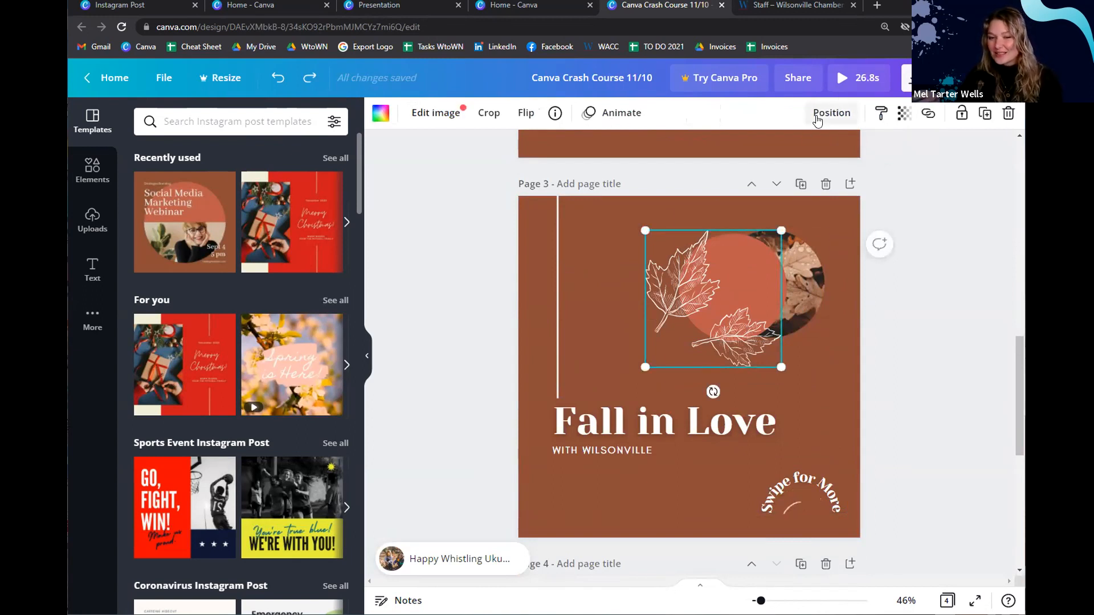
{"action": "left_click", "coordinate": [830, 113]}
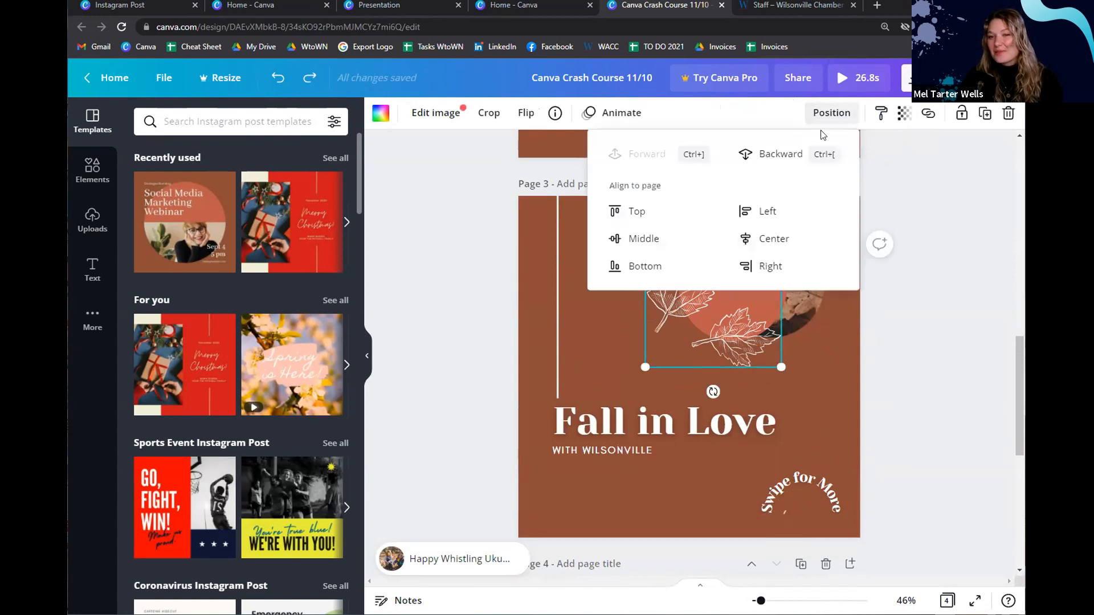
{"action": "left_click", "coordinate": [638, 153]}
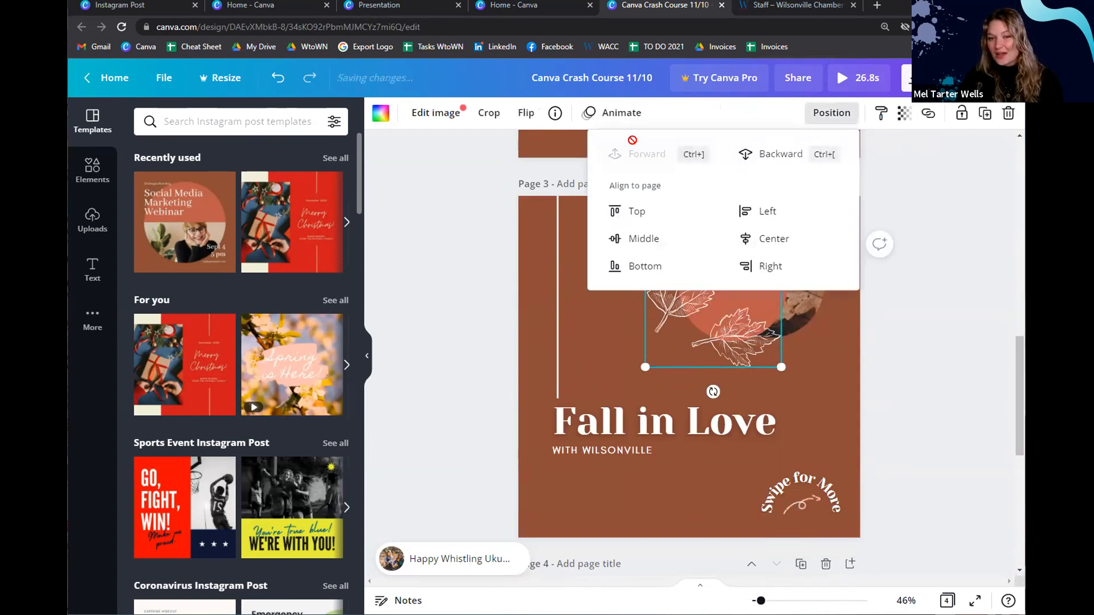
{"action": "key", "text": "Escape"}
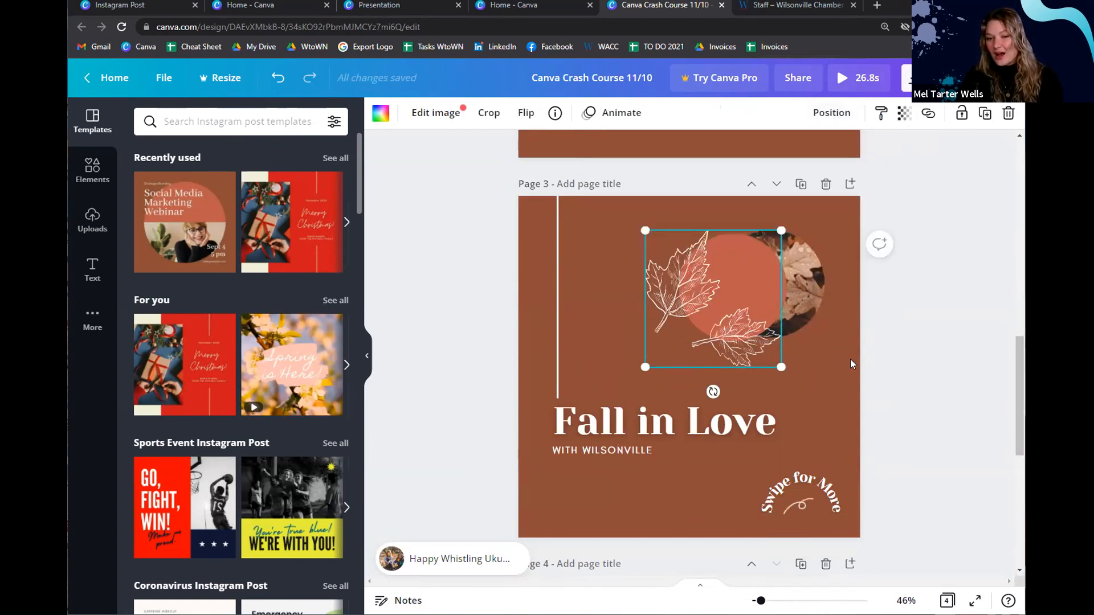
Try selecting all the elements on page 4 together, including the social media icons
{"action": "scroll", "coordinate": [897, 408], "scroll_direction": "up", "scroll_amount": 6}
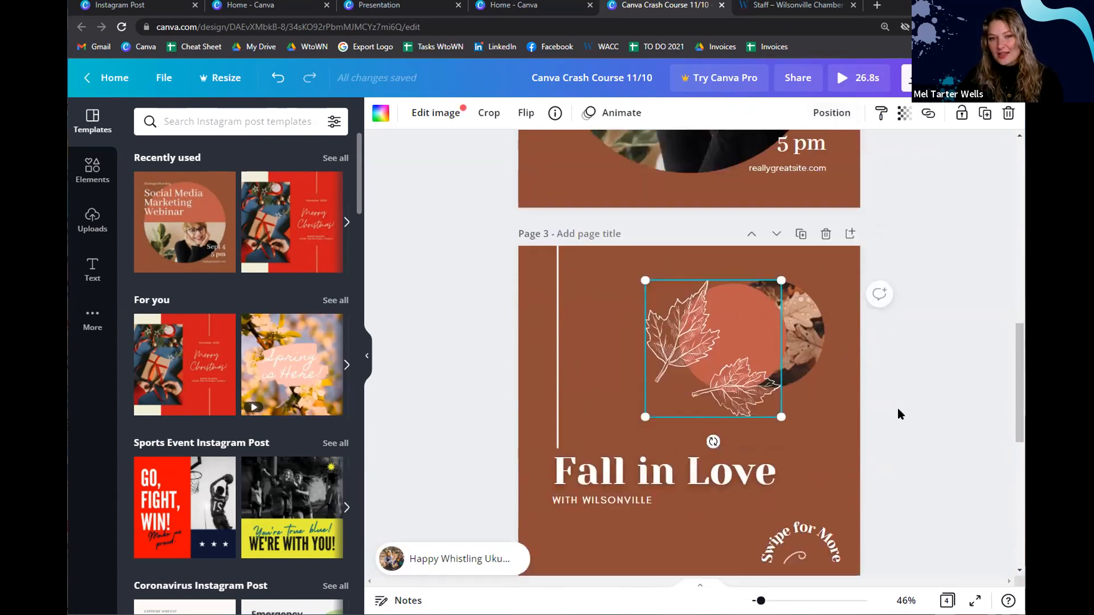
{"action": "scroll", "coordinate": [887, 352], "scroll_direction": "up", "scroll_amount": 5}
{"action": "scroll", "coordinate": [948, 277], "scroll_direction": "down", "scroll_amount": 3}
{"action": "scroll", "coordinate": [907, 241], "scroll_direction": "down", "scroll_amount": 15}
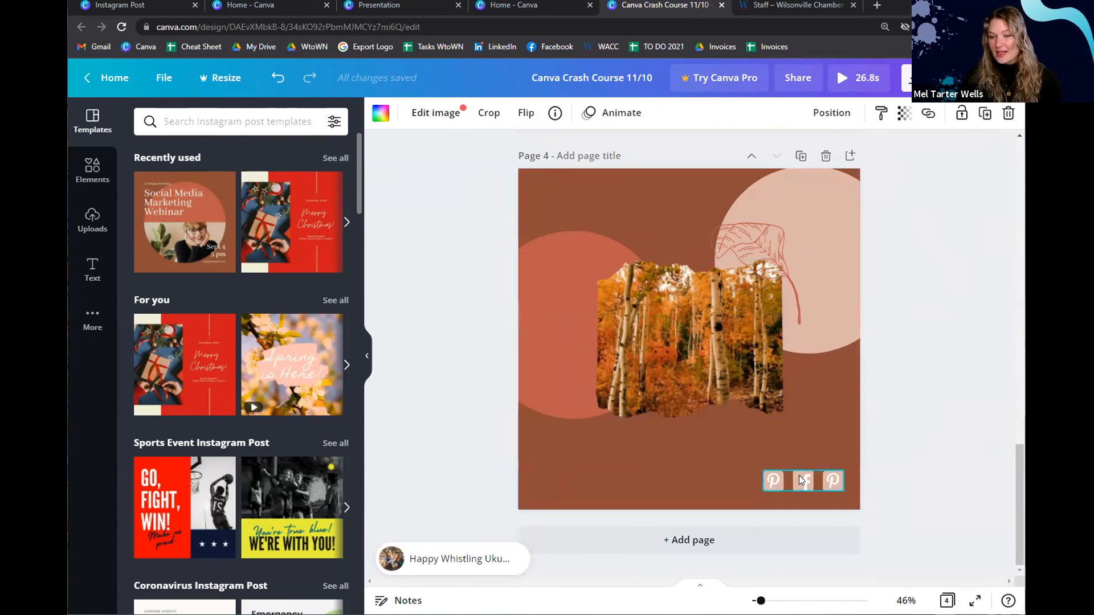
{"action": "left_click_drag", "start_coordinate": [887, 498], "coordinate": [477, 138]}
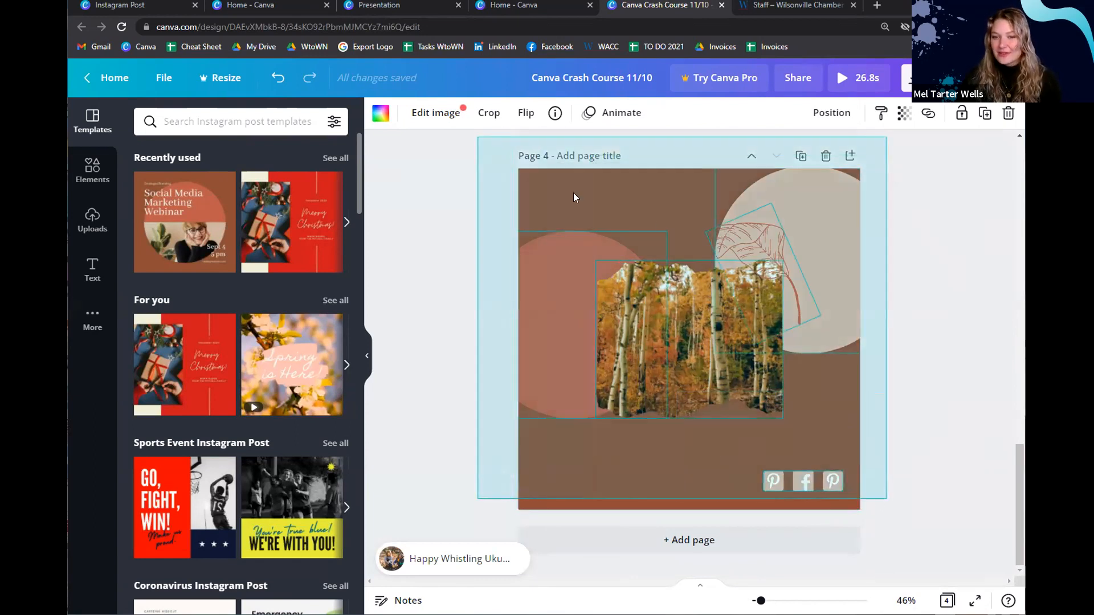
{"action": "left_click_drag", "start_coordinate": [739, 267], "coordinate": [675, 187]}
{"action": "left_click", "coordinate": [955, 373]}
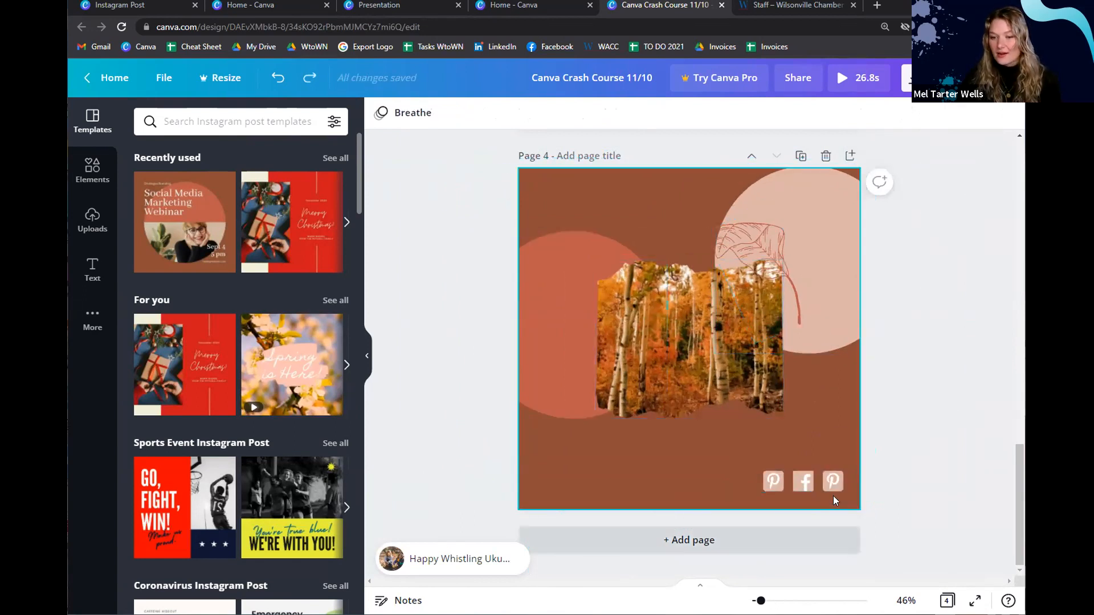
Lock the grouped social media icons on page 4 and duplicate the page
{"action": "left_click", "coordinate": [829, 482]}
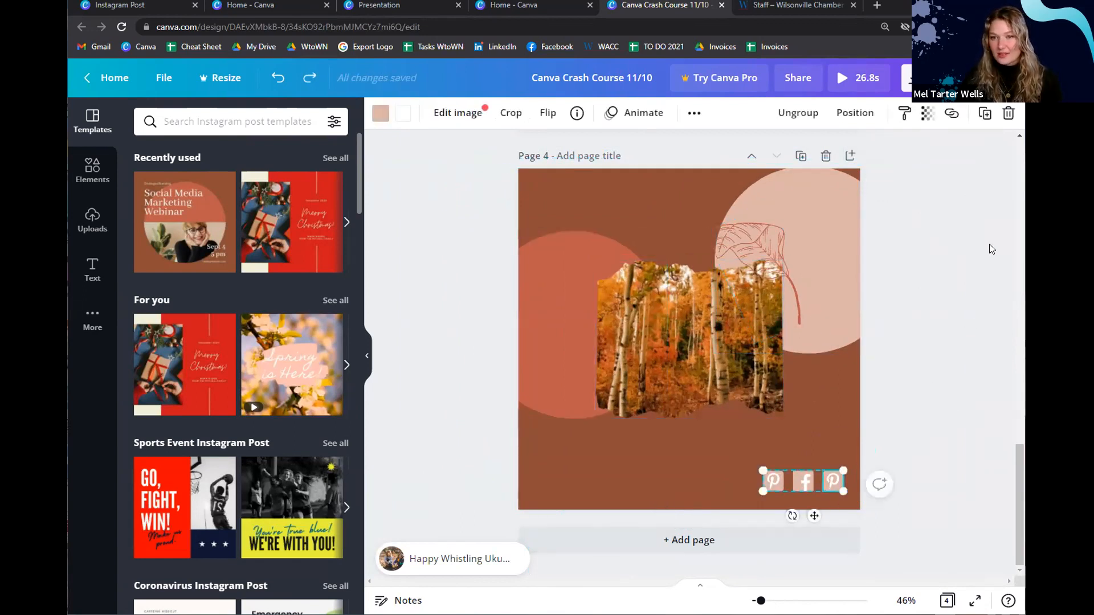
{"action": "left_click", "coordinate": [688, 114]}
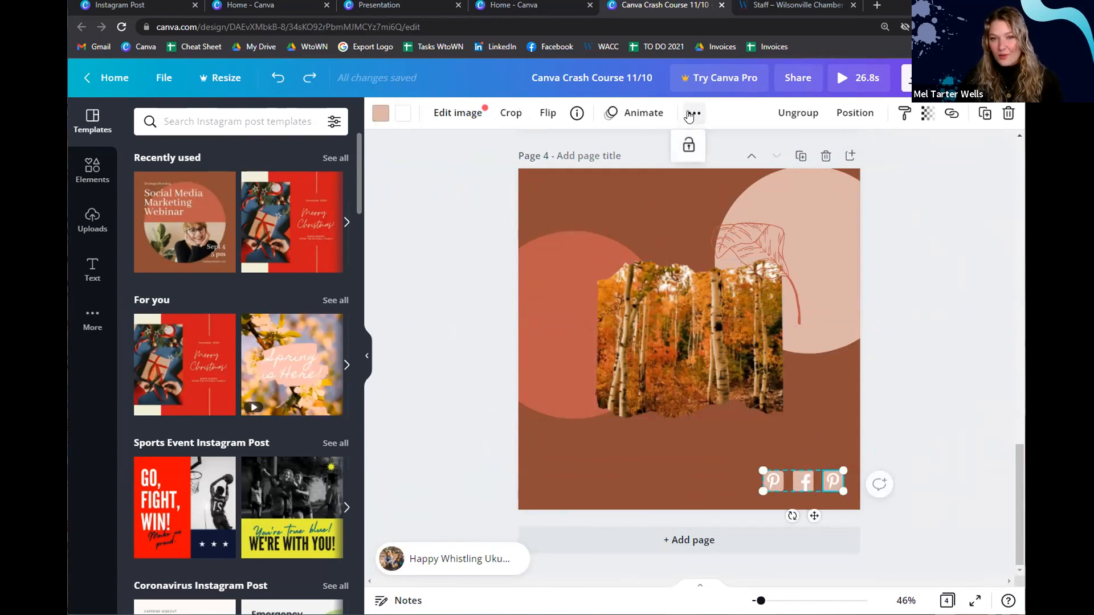
{"action": "left_click", "coordinate": [687, 148]}
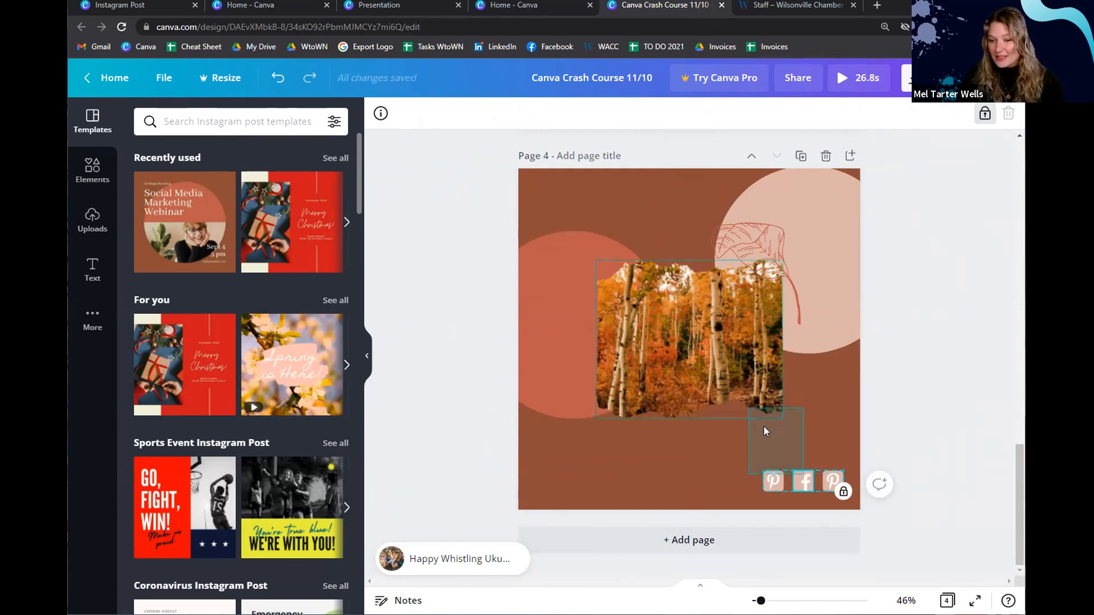
{"action": "left_click", "coordinate": [823, 432]}
{"action": "left_click", "coordinate": [778, 477]}
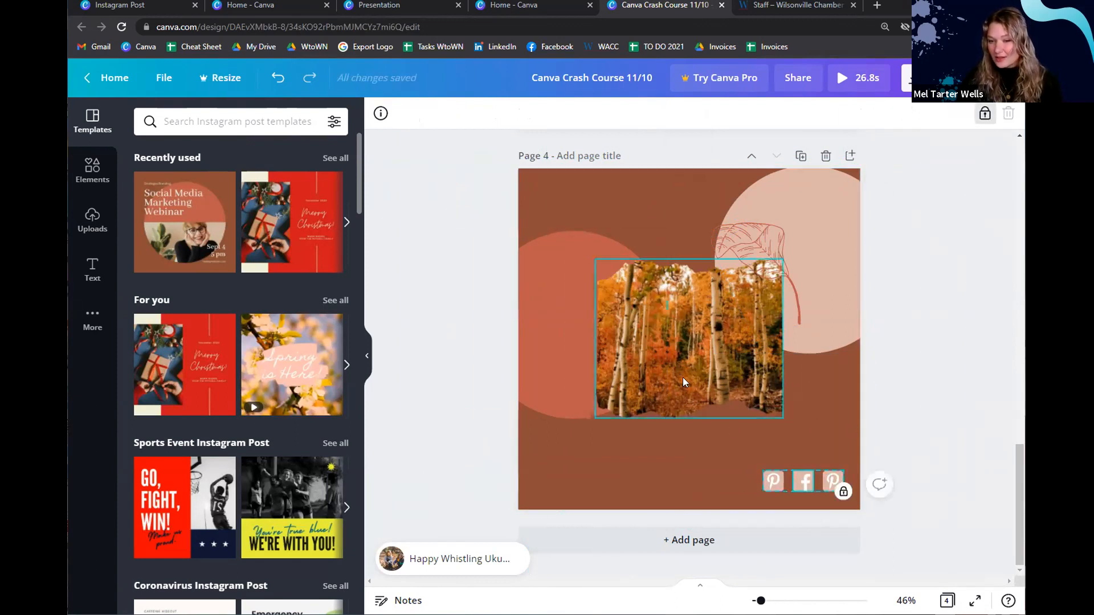
{"action": "left_click", "coordinate": [801, 156]}
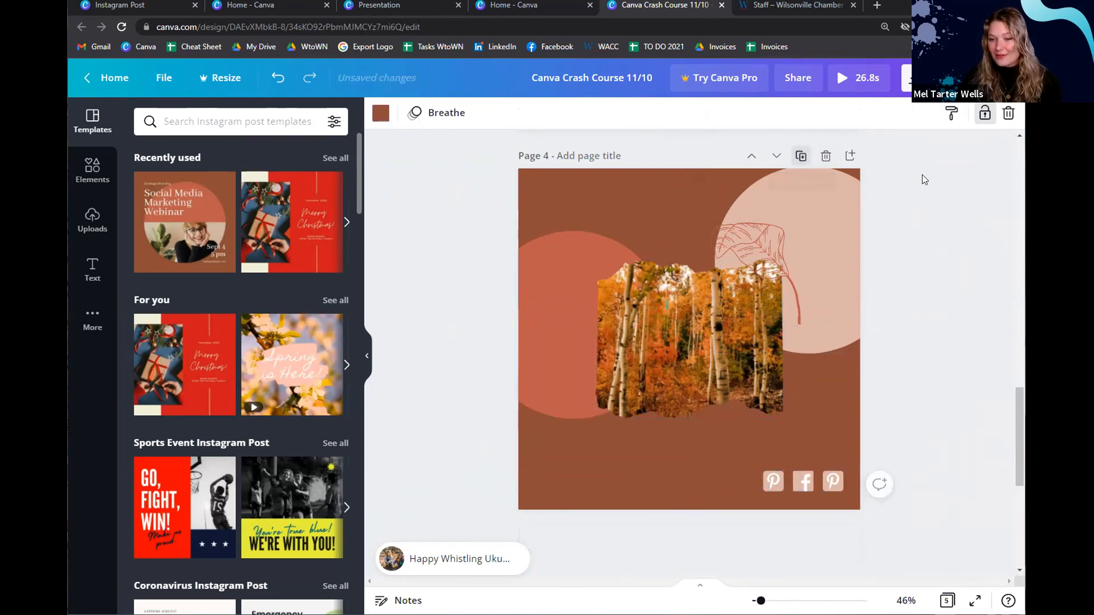
Try deleting and moving the unlocked elements on page 5 as a selection, undoing each change
{"action": "left_click_drag", "start_coordinate": [872, 437], "coordinate": [511, 198]}
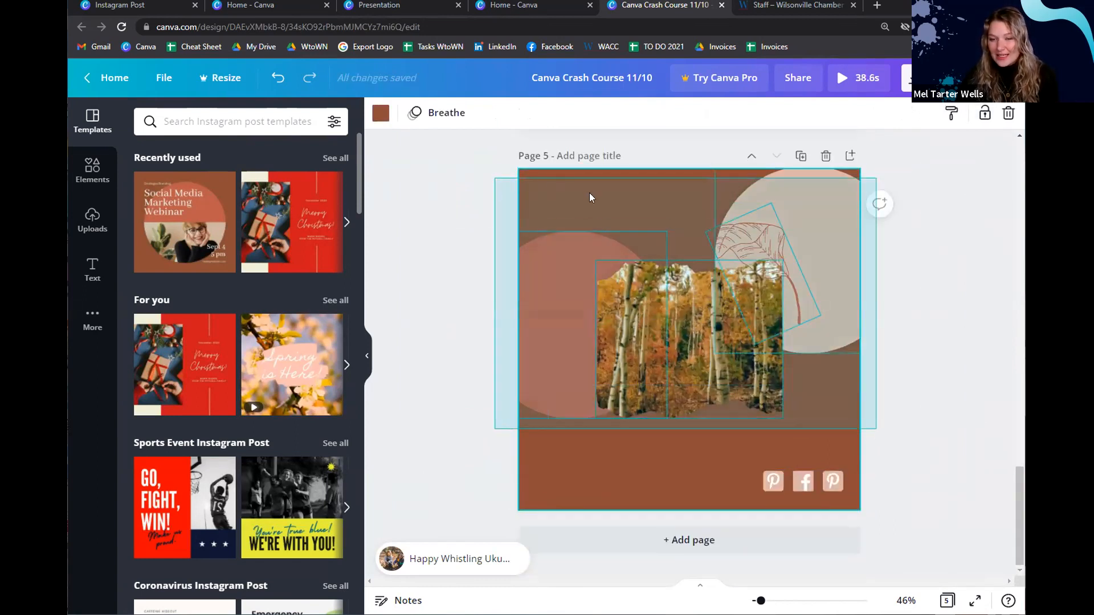
{"action": "key", "text": "Delete"}
{"action": "key", "text": "ctrl+z"}
{"action": "left_click_drag", "start_coordinate": [901, 506], "coordinate": [407, 137]}
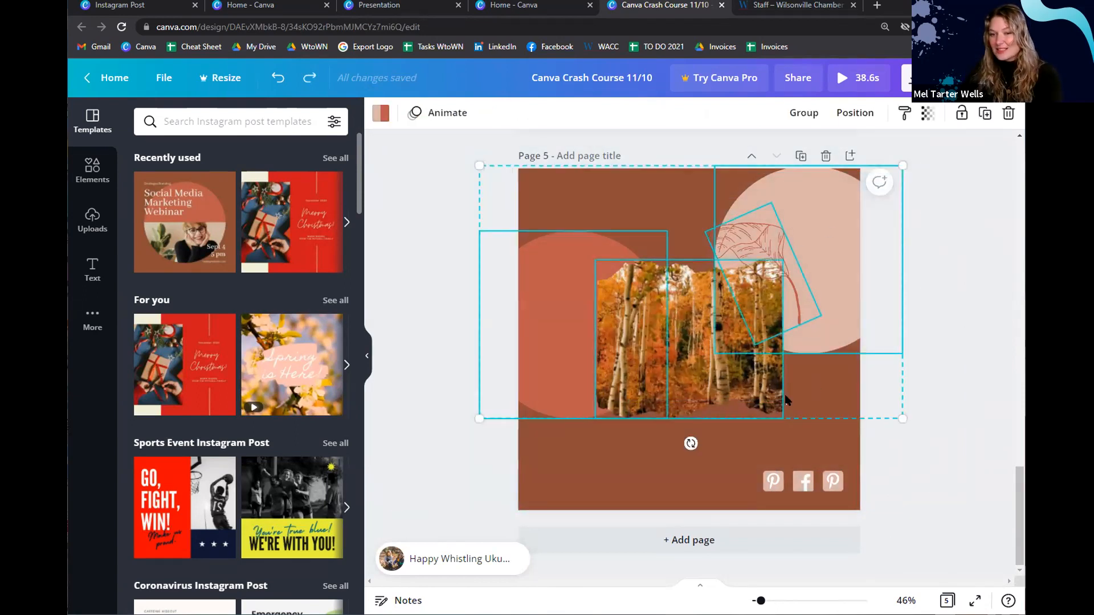
{"action": "left_click_drag", "start_coordinate": [636, 374], "coordinate": [578, 415]}
{"action": "key", "text": "ctrl+z"}
{"action": "left_click", "coordinate": [959, 317]}
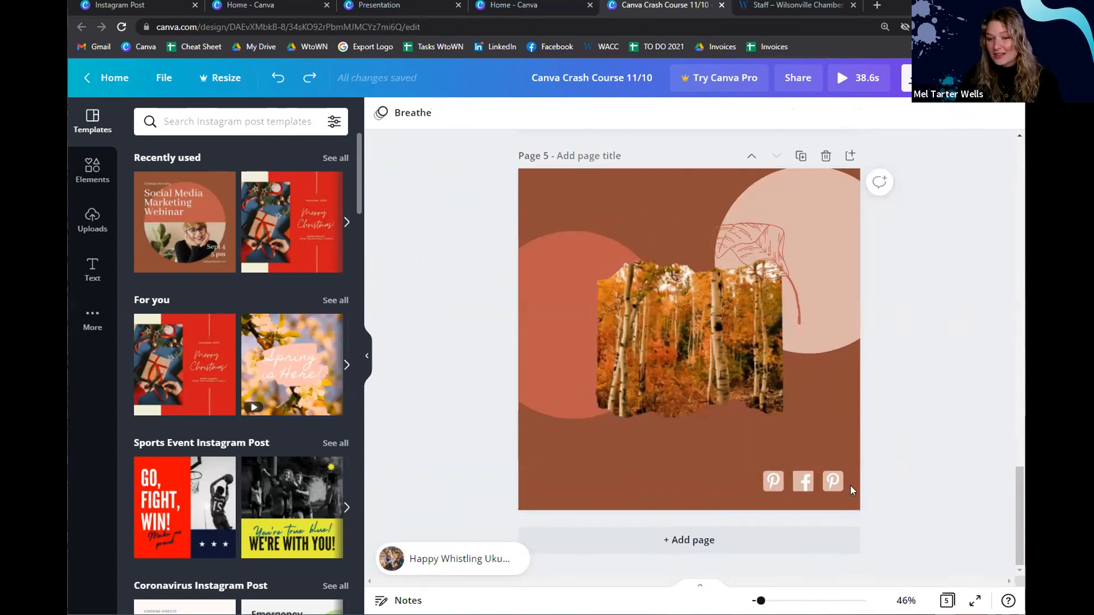
Unlock the grouped social media icons on page 5 and clear the selection
{"action": "left_click", "coordinate": [818, 490]}
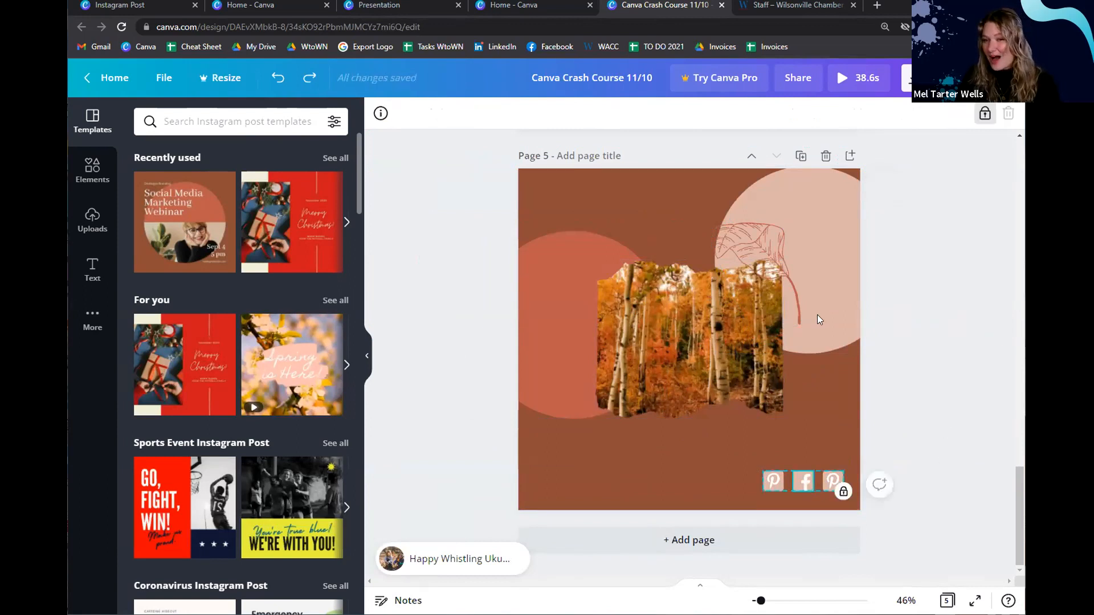
{"action": "left_click", "coordinate": [843, 493]}
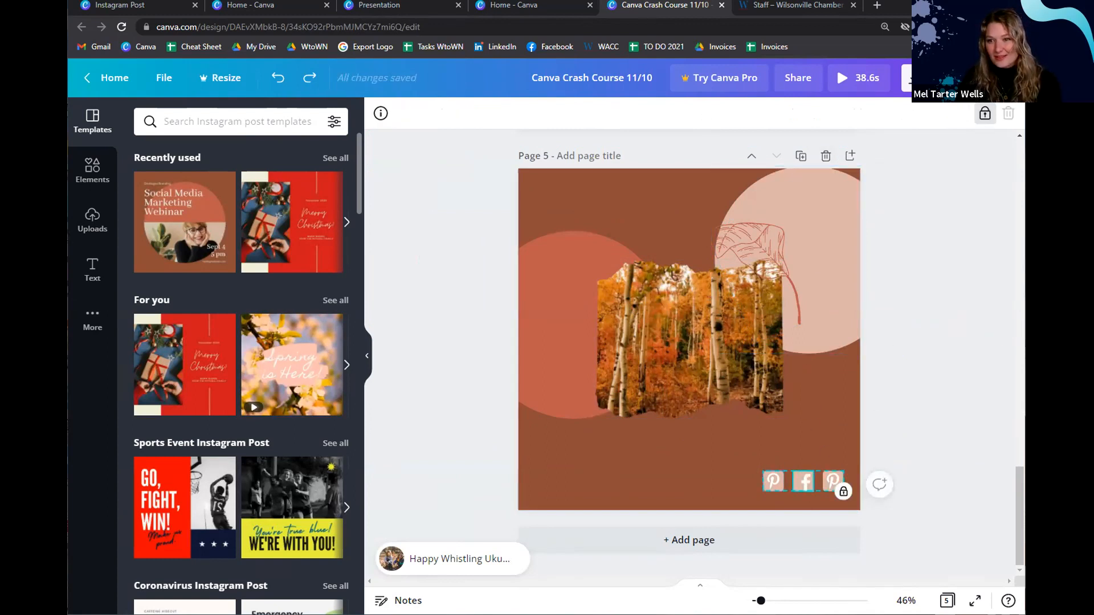
{"action": "left_click", "coordinate": [986, 113]}
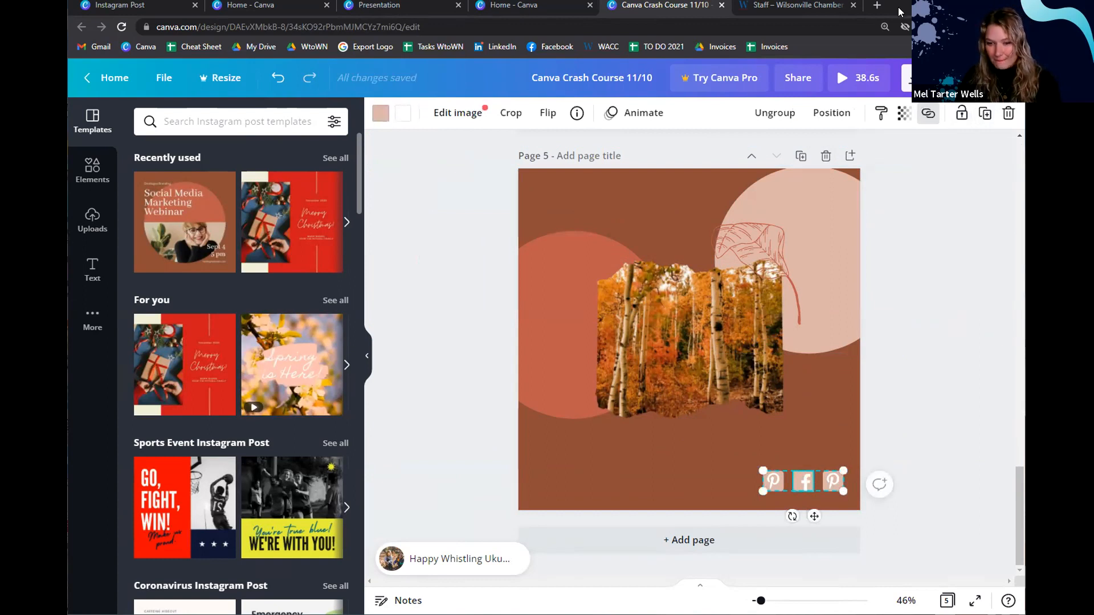
{"action": "left_click", "coordinate": [940, 309]}
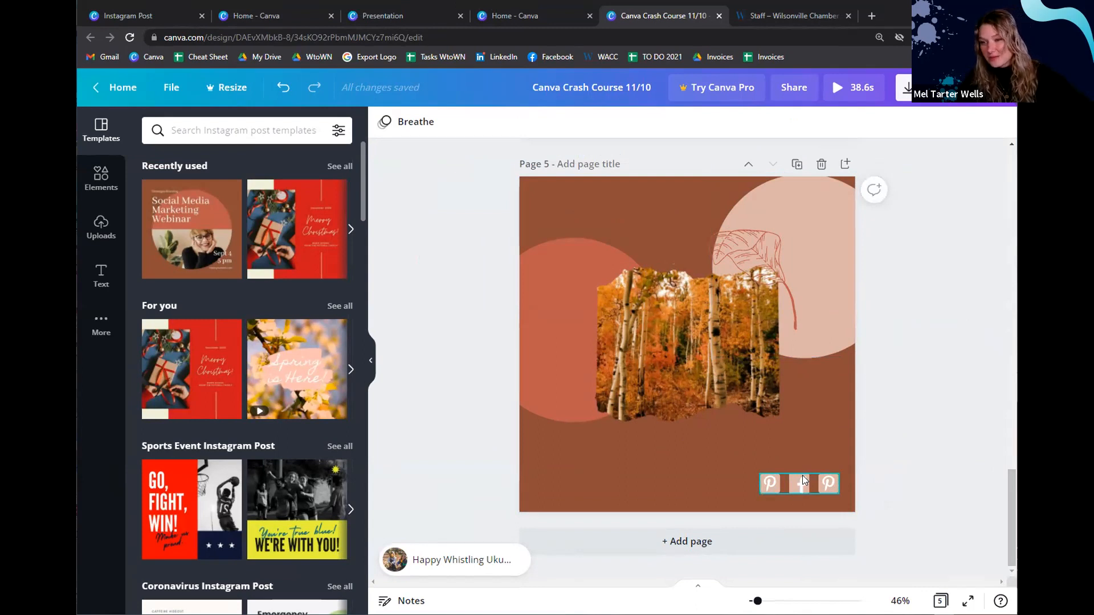
{"action": "left_click", "coordinate": [726, 462]}
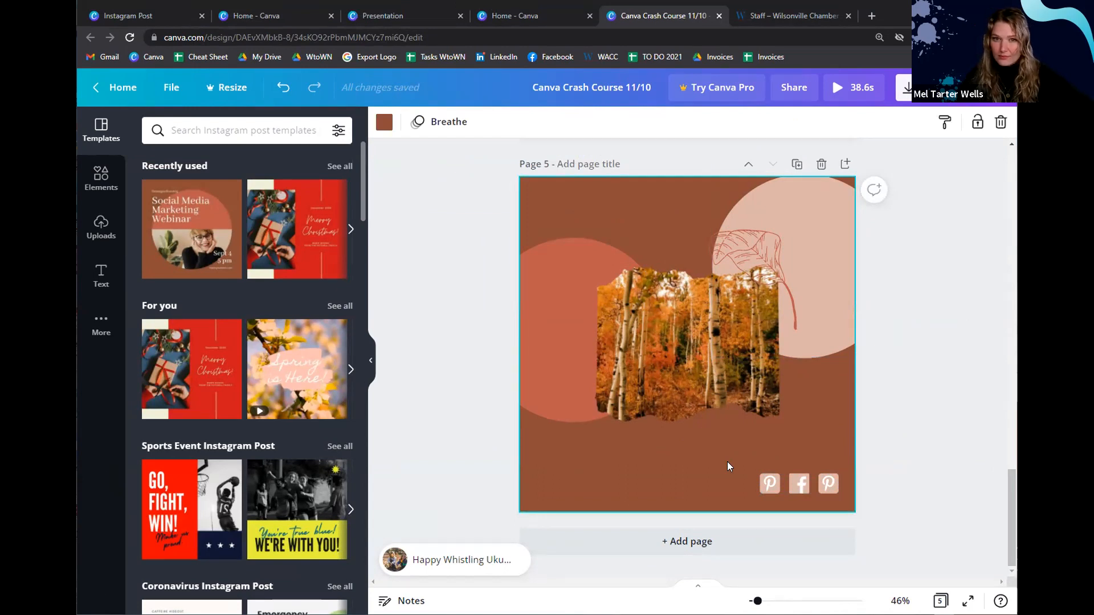
{"action": "left_click", "coordinate": [910, 315]}
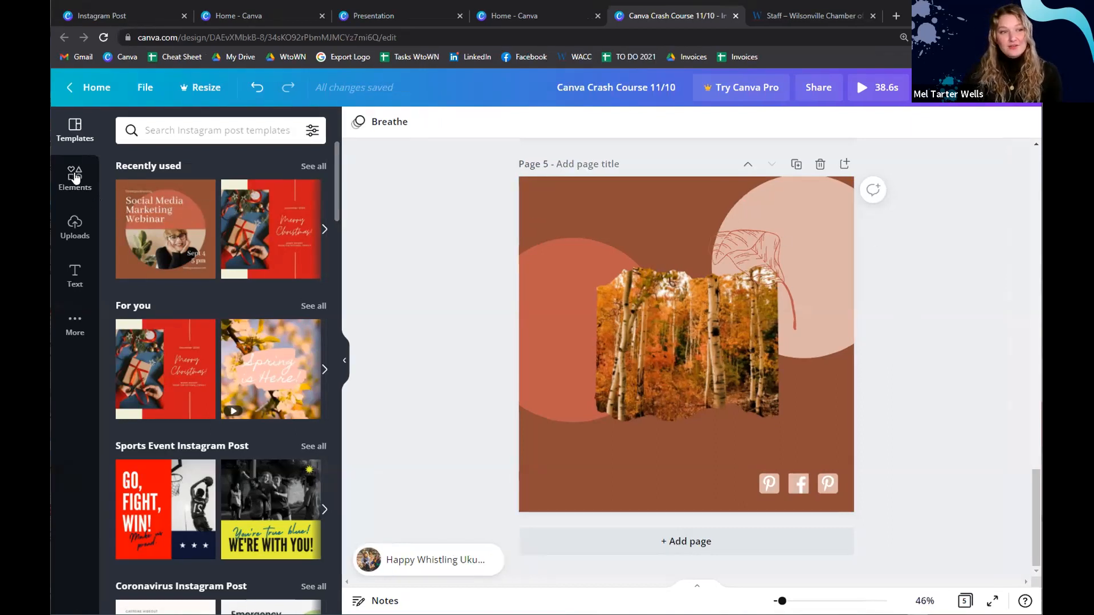
Browse the Elements library and check the context options of the outlined leaf graphic on page 4
{"action": "left_click", "coordinate": [73, 180]}
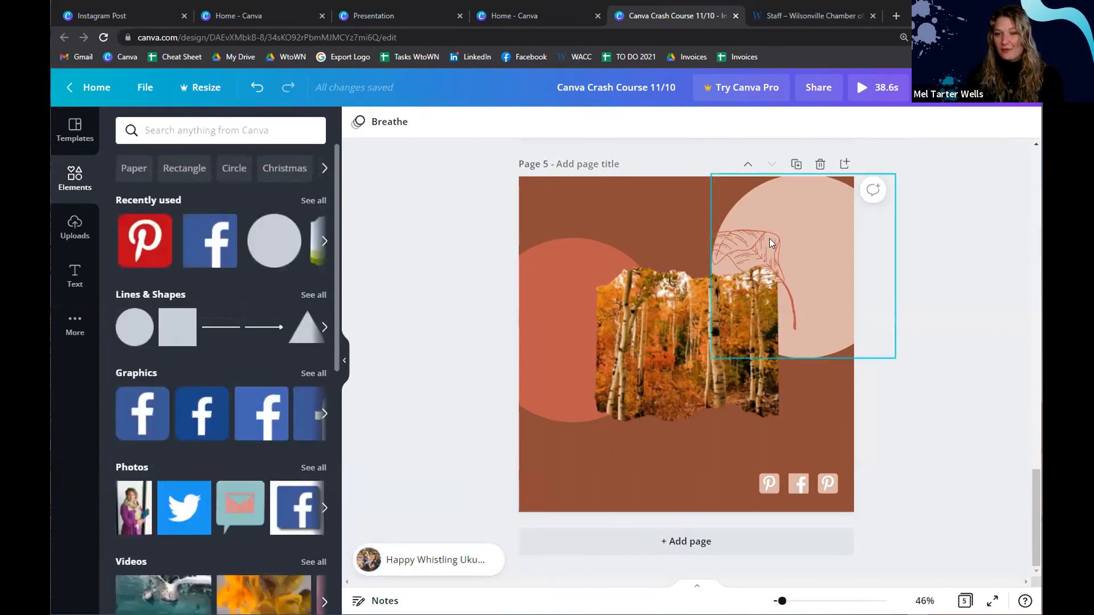
{"action": "left_click", "coordinate": [722, 253]}
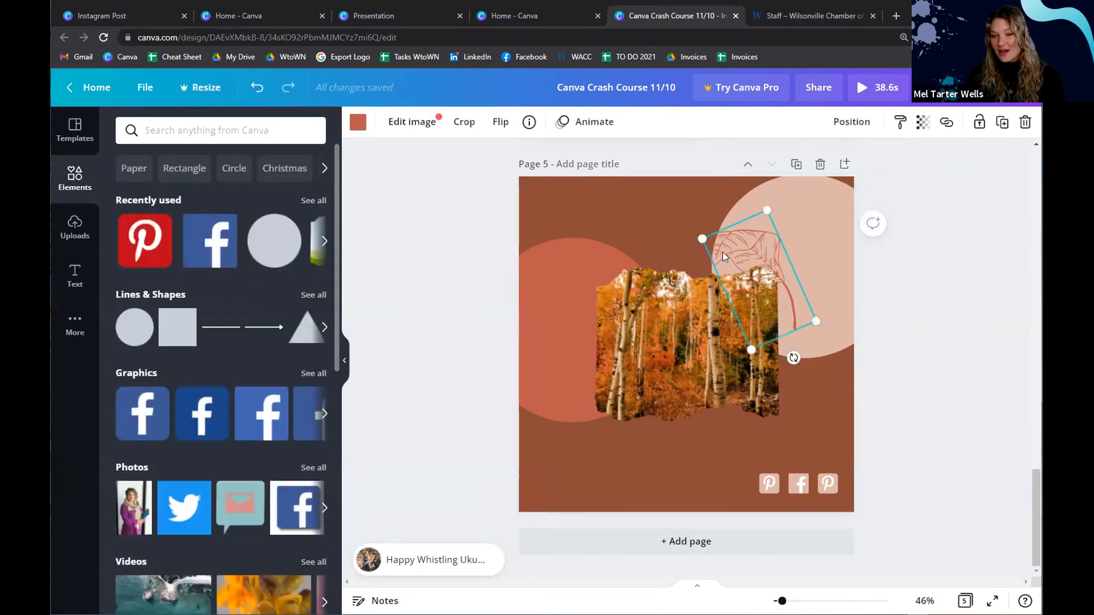
{"action": "scroll", "coordinate": [776, 284], "scroll_direction": "up", "scroll_amount": 8}
{"action": "left_click", "coordinate": [769, 414]}
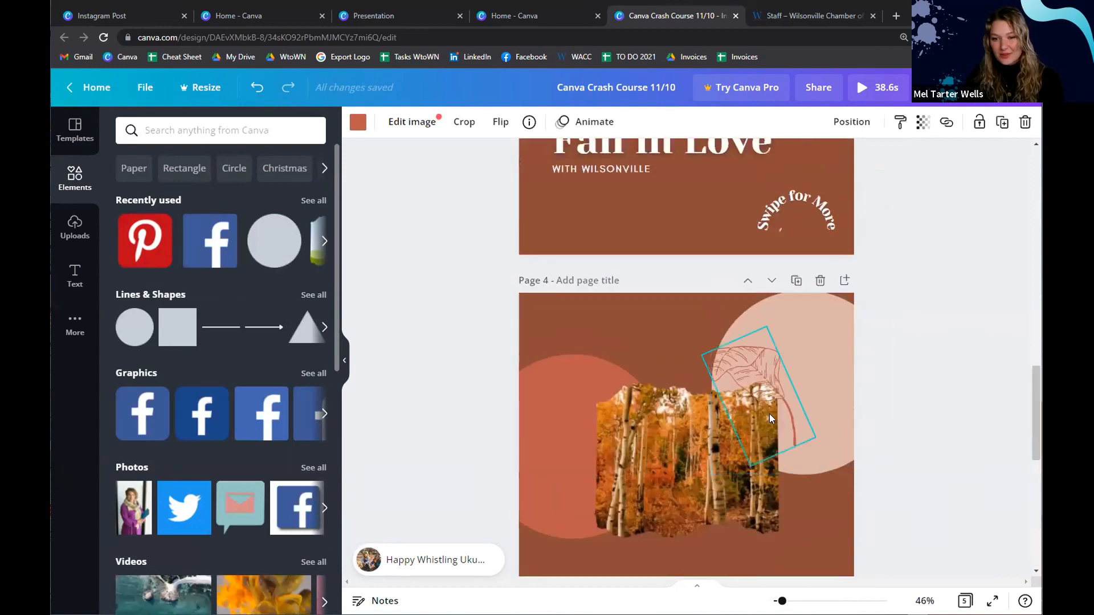
{"action": "right_click", "coordinate": [763, 374]}
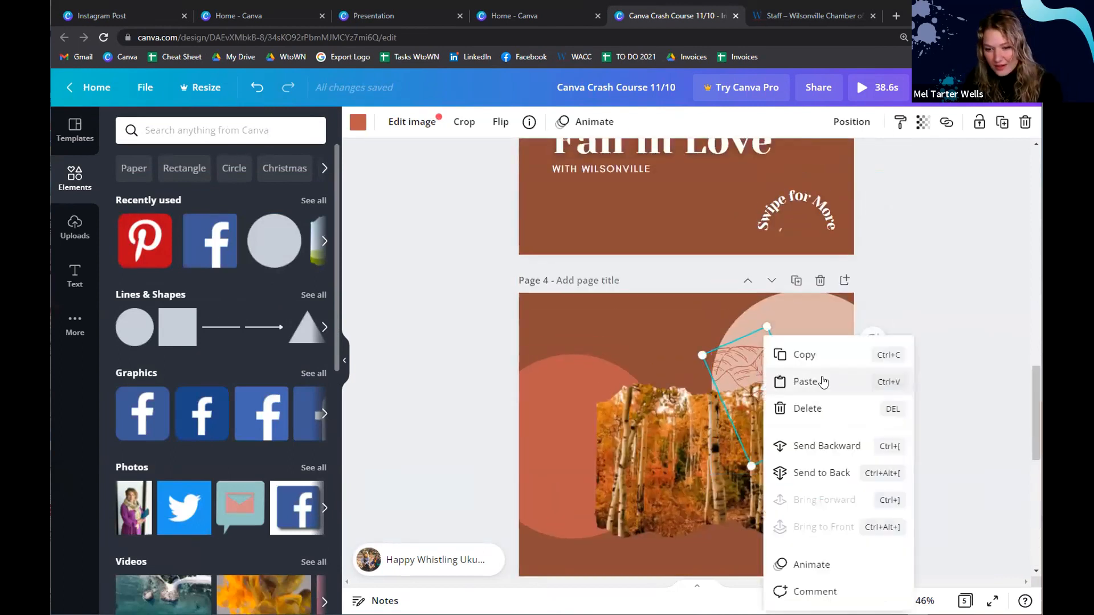
{"action": "left_click", "coordinate": [636, 338]}
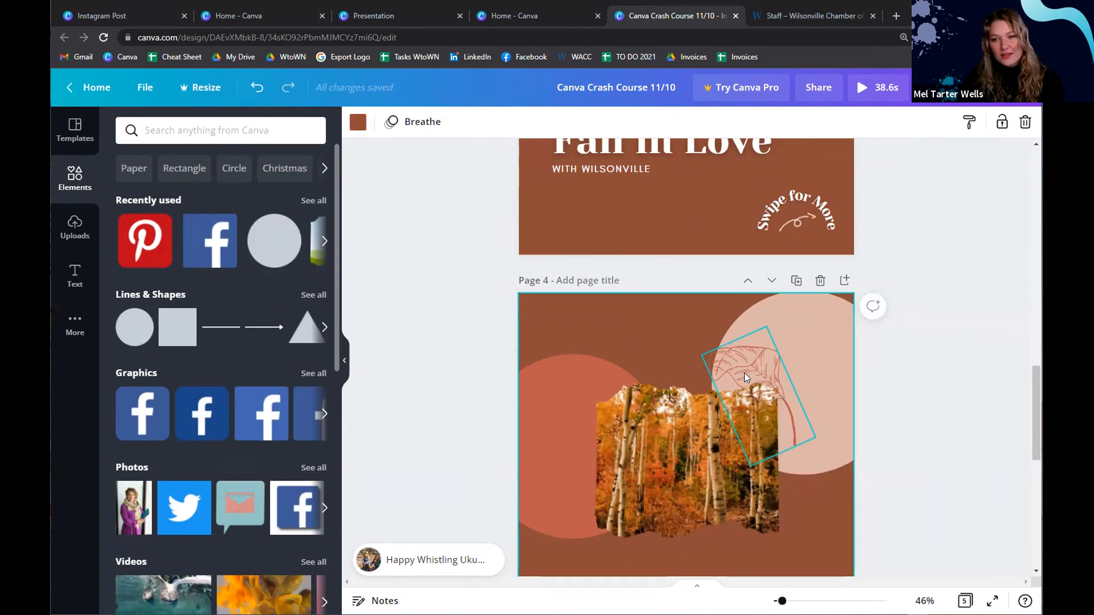
Examine which recommended elements are offered for the white leaf graphic and heading on page 3 and for page 1
{"action": "scroll", "coordinate": [741, 358], "scroll_direction": "up", "scroll_amount": 5}
{"action": "left_click", "coordinate": [688, 358]}
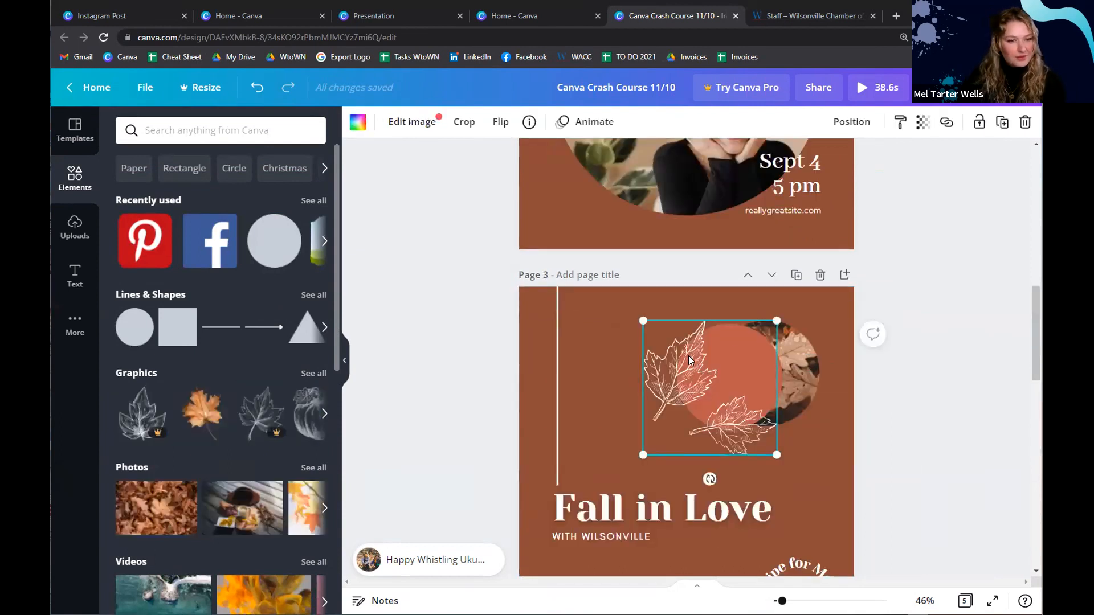
{"action": "left_click", "coordinate": [645, 504]}
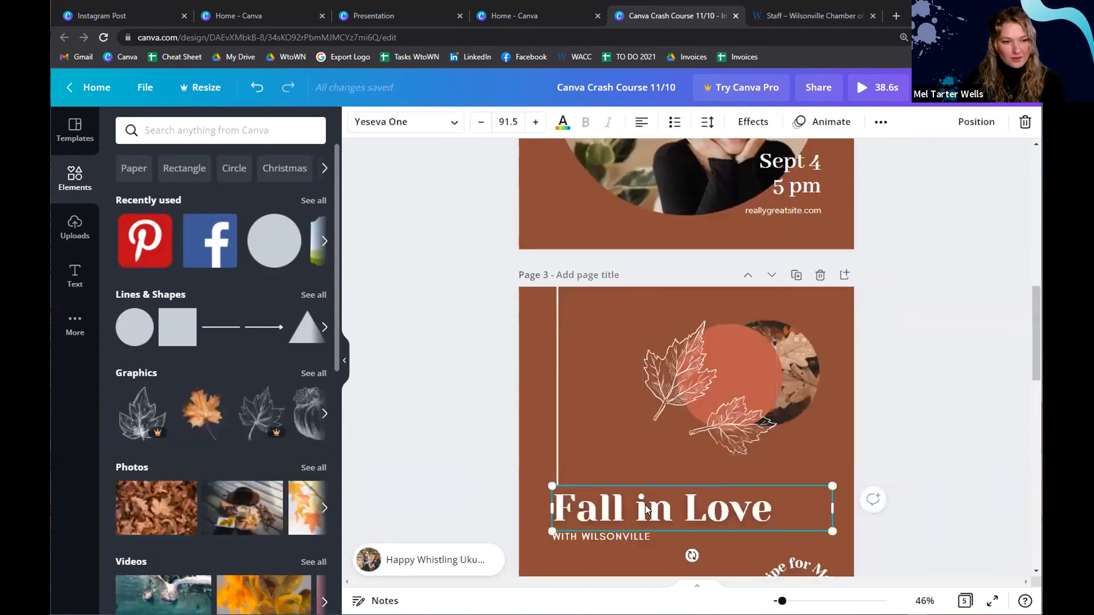
{"action": "left_click", "coordinate": [709, 379]}
{"action": "scroll", "coordinate": [791, 377], "scroll_direction": "up", "scroll_amount": 5}
{"action": "scroll", "coordinate": [744, 250], "scroll_direction": "up", "scroll_amount": 4}
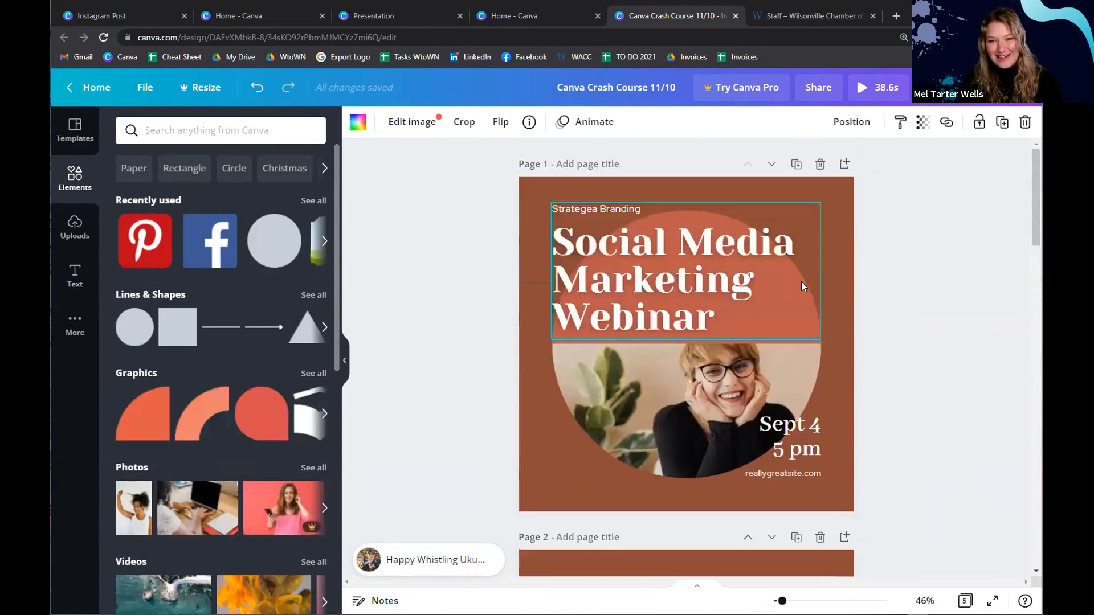
{"action": "scroll", "coordinate": [801, 283], "scroll_direction": "down", "scroll_amount": 12}
{"action": "scroll", "coordinate": [661, 379], "scroll_direction": "down", "scroll_amount": 10}
Check the context options and the suggested elements for the outlined leaf graphic on page 5
{"action": "left_click", "coordinate": [743, 317]}
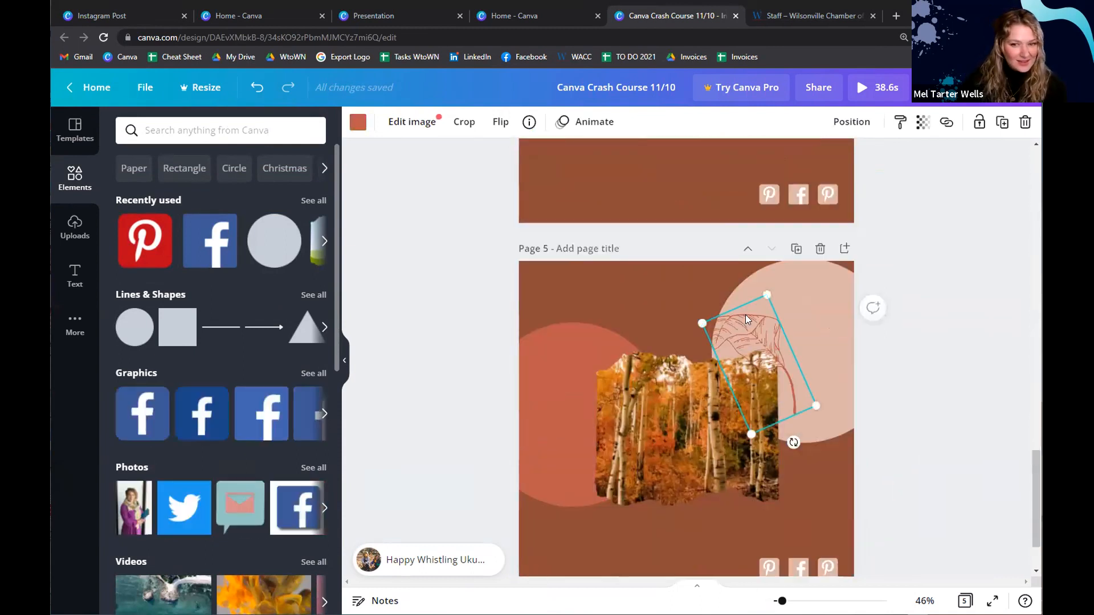
{"action": "scroll", "coordinate": [254, 447], "scroll_direction": "down", "scroll_amount": 5}
{"action": "scroll", "coordinate": [253, 447], "scroll_direction": "up", "scroll_amount": 5}
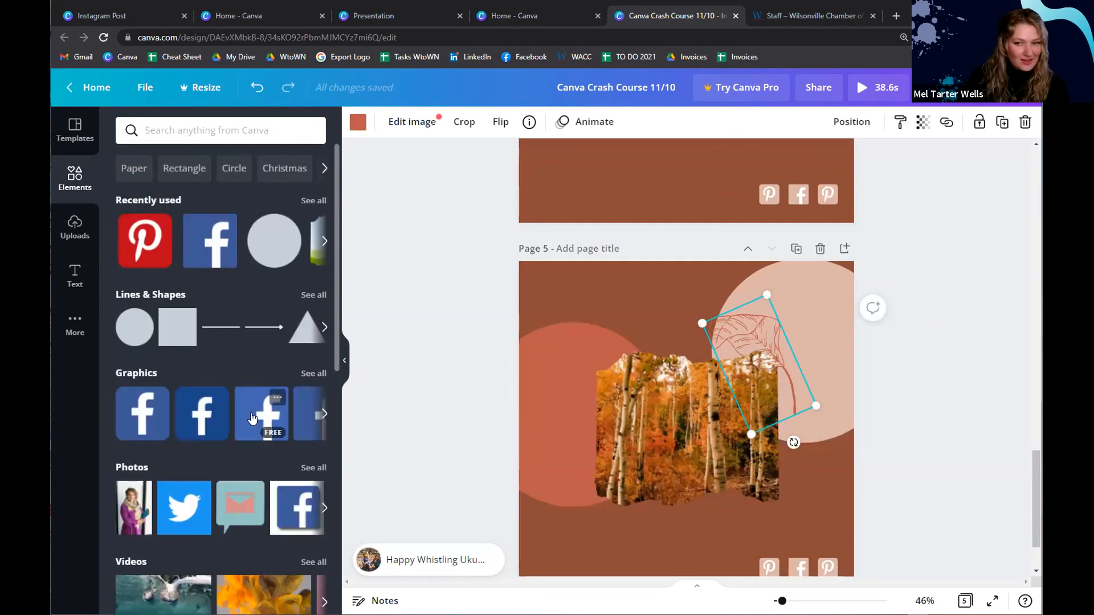
{"action": "scroll", "coordinate": [766, 368], "scroll_direction": "up", "scroll_amount": 2}
{"action": "right_click", "coordinate": [764, 406]}
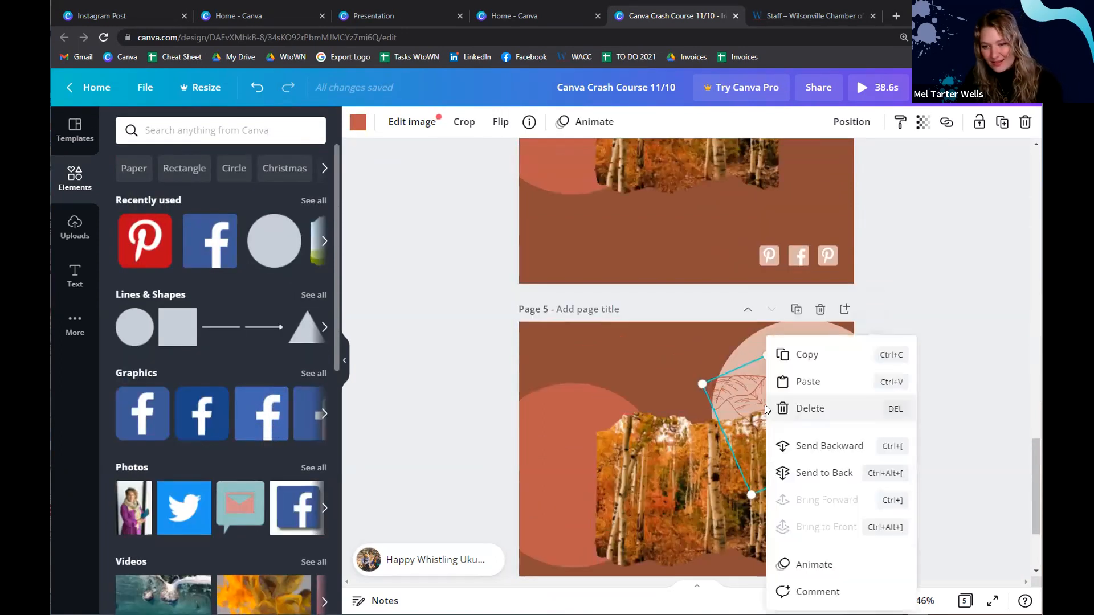
{"action": "left_click", "coordinate": [730, 398]}
{"action": "scroll", "coordinate": [753, 461], "scroll_direction": "down", "scroll_amount": 3}
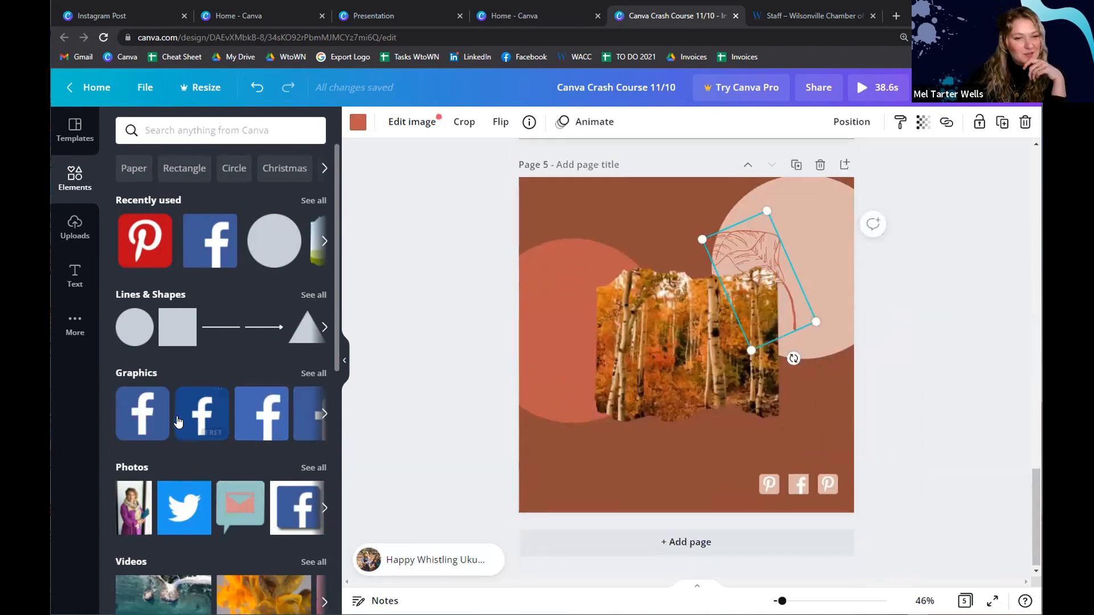
{"action": "scroll", "coordinate": [239, 389], "scroll_direction": "down", "scroll_amount": 9}
{"action": "scroll", "coordinate": [250, 436], "scroll_direction": "up", "scroll_amount": 10}
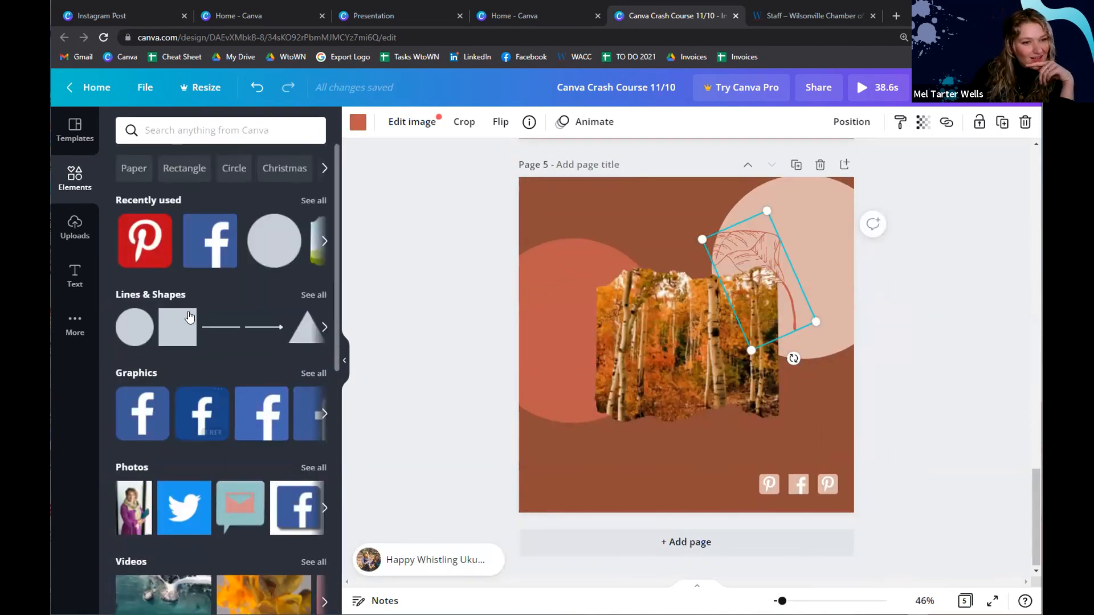
Show the full graphics library for the white leaf graphic on page 3, then clear the selection
{"action": "scroll", "coordinate": [787, 315], "scroll_direction": "up", "scroll_amount": 15}
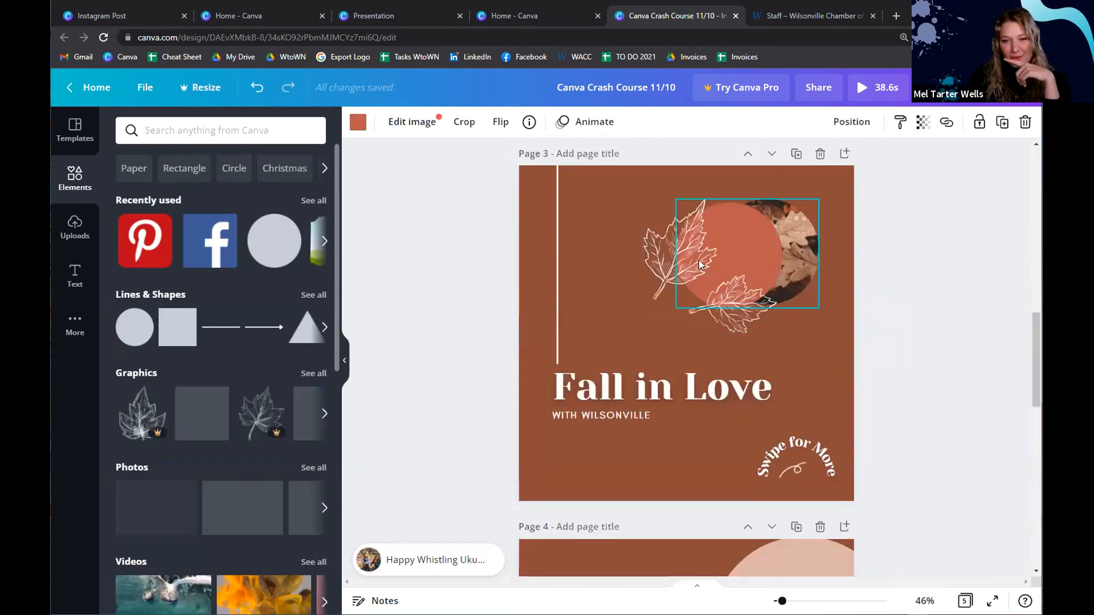
{"action": "left_click", "coordinate": [698, 260]}
{"action": "scroll", "coordinate": [805, 357], "scroll_direction": "up", "scroll_amount": 6}
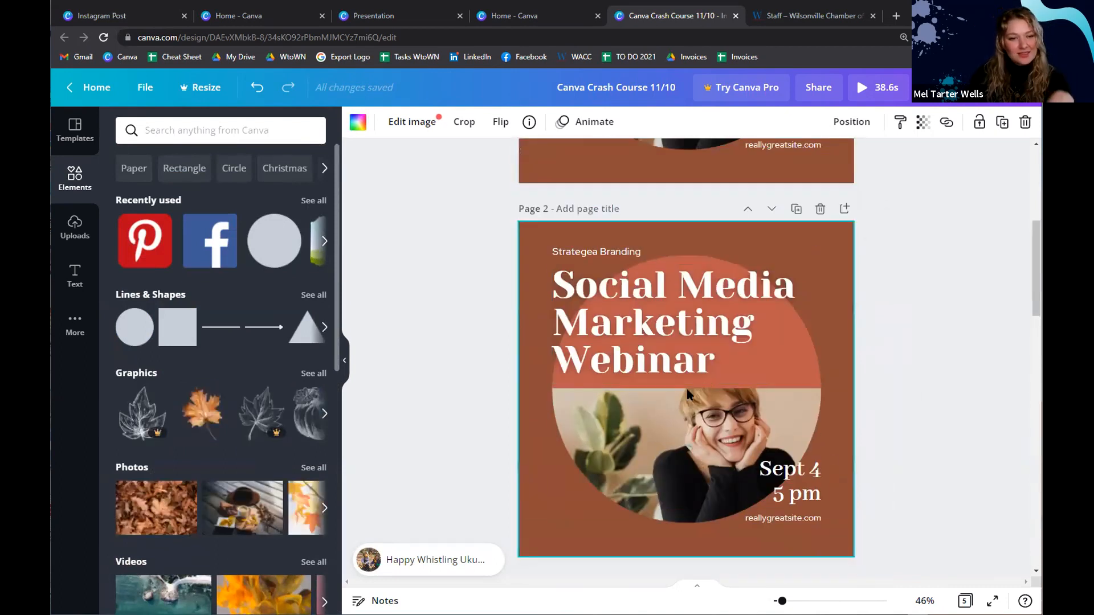
{"action": "scroll", "coordinate": [808, 371], "scroll_direction": "down", "scroll_amount": 4}
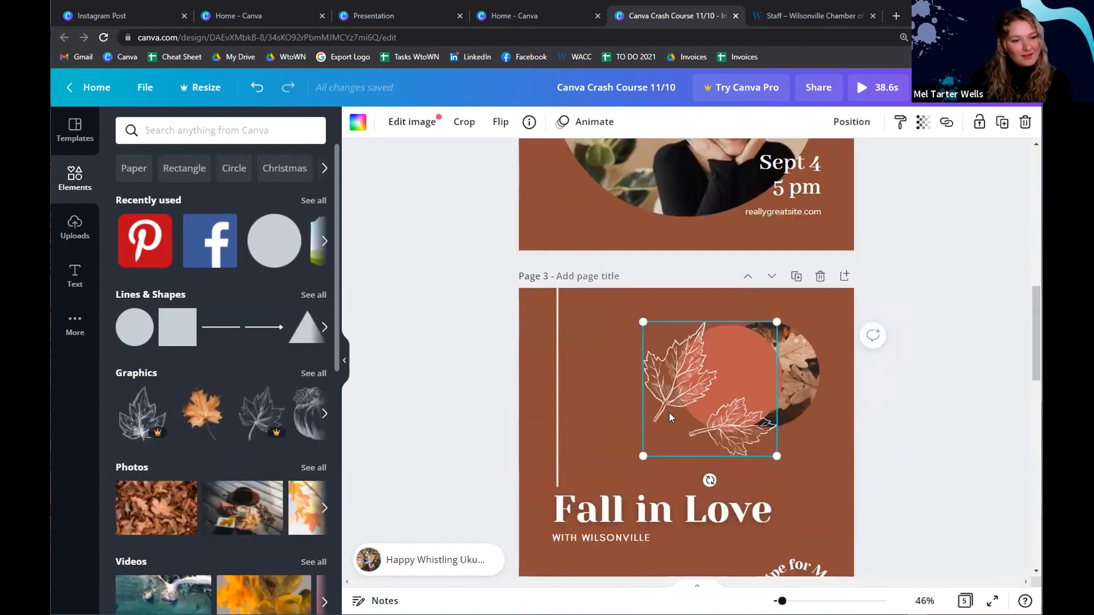
{"action": "left_click", "coordinate": [312, 373]}
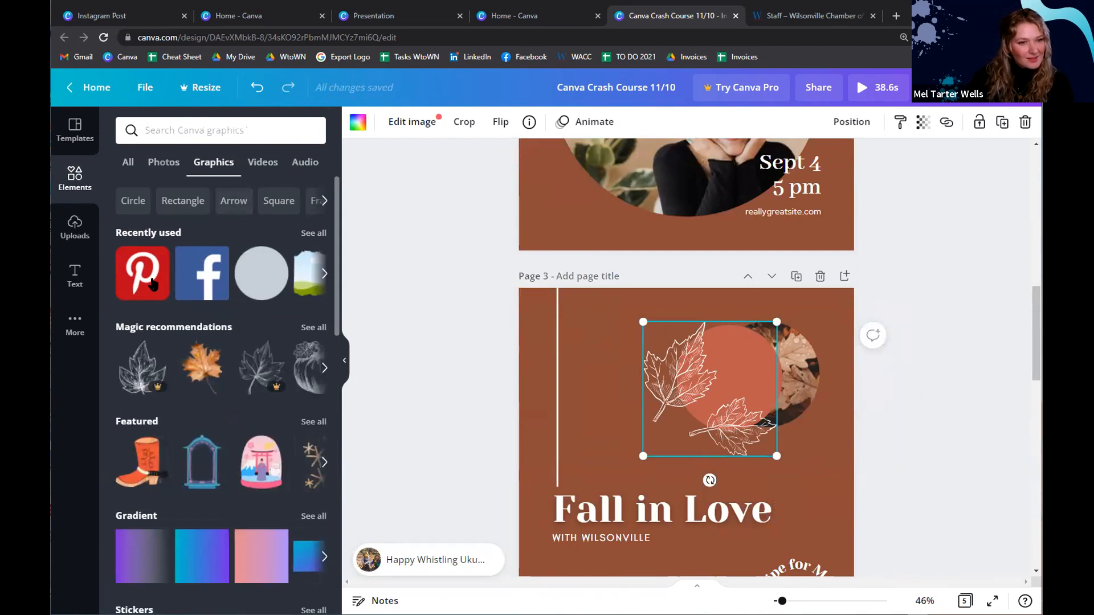
{"action": "left_click", "coordinate": [827, 458]}
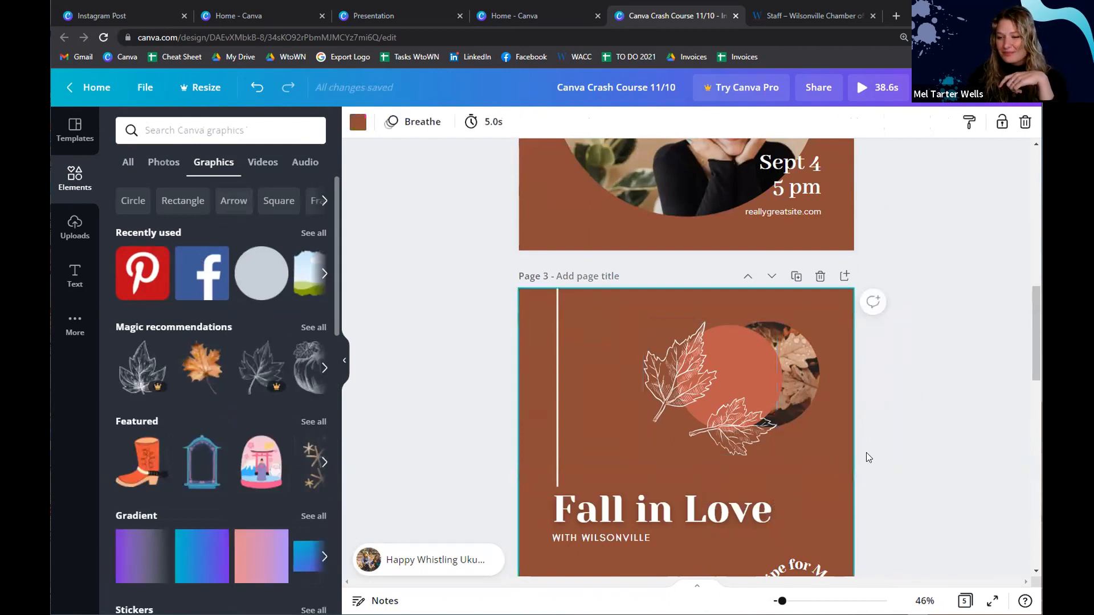
{"action": "left_click", "coordinate": [863, 464]}
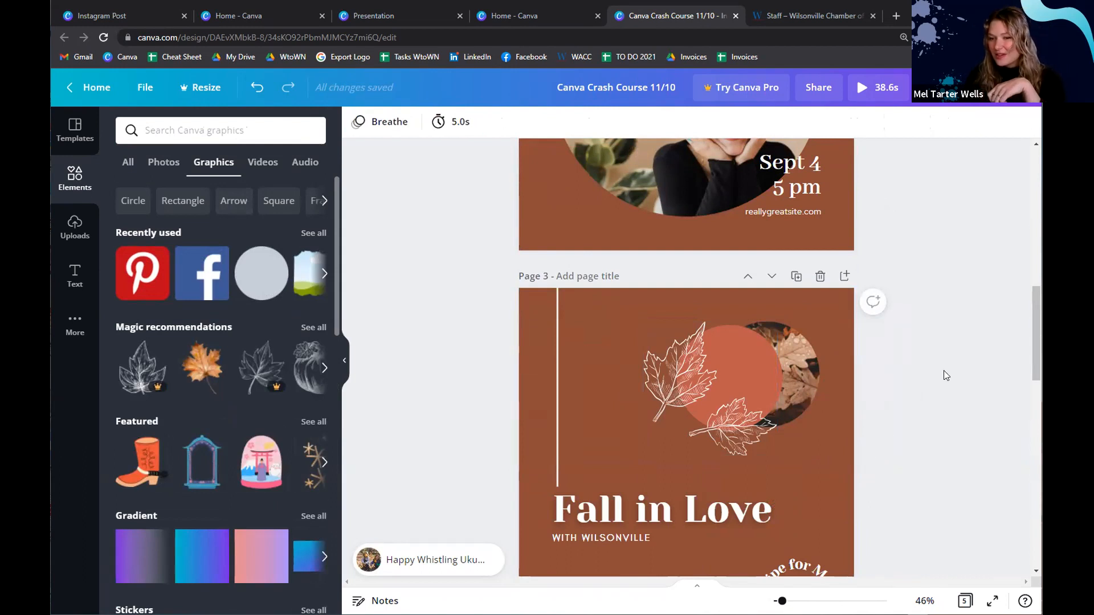
Compare the magic recommendations across the pages, using the leaf graphic on page 3 and the background of page 1
{"action": "left_click", "coordinate": [760, 432]}
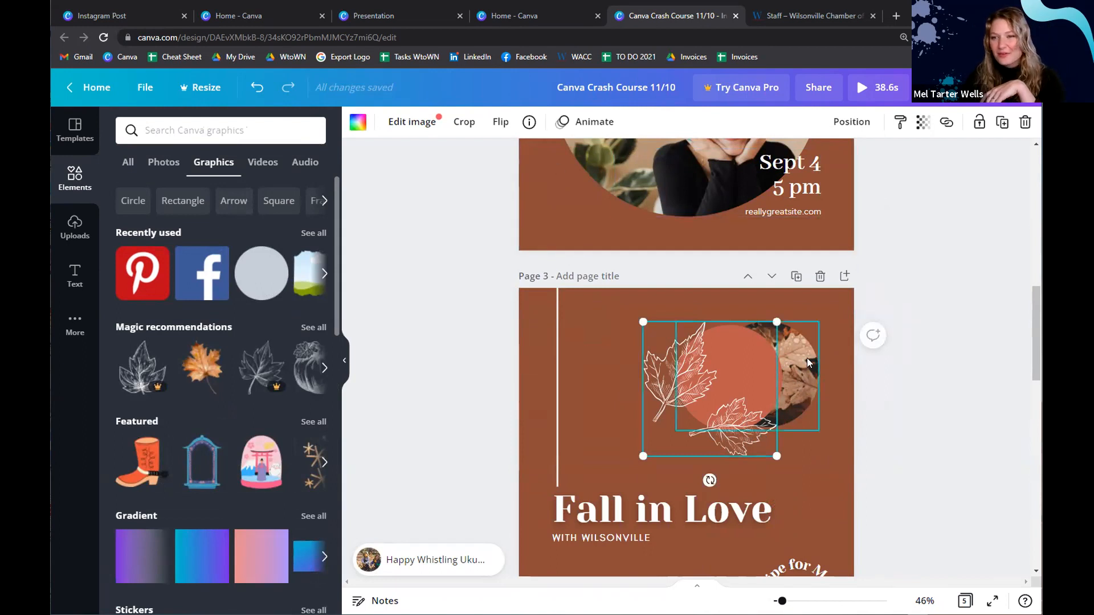
{"action": "scroll", "coordinate": [907, 276], "scroll_direction": "down", "scroll_amount": 6}
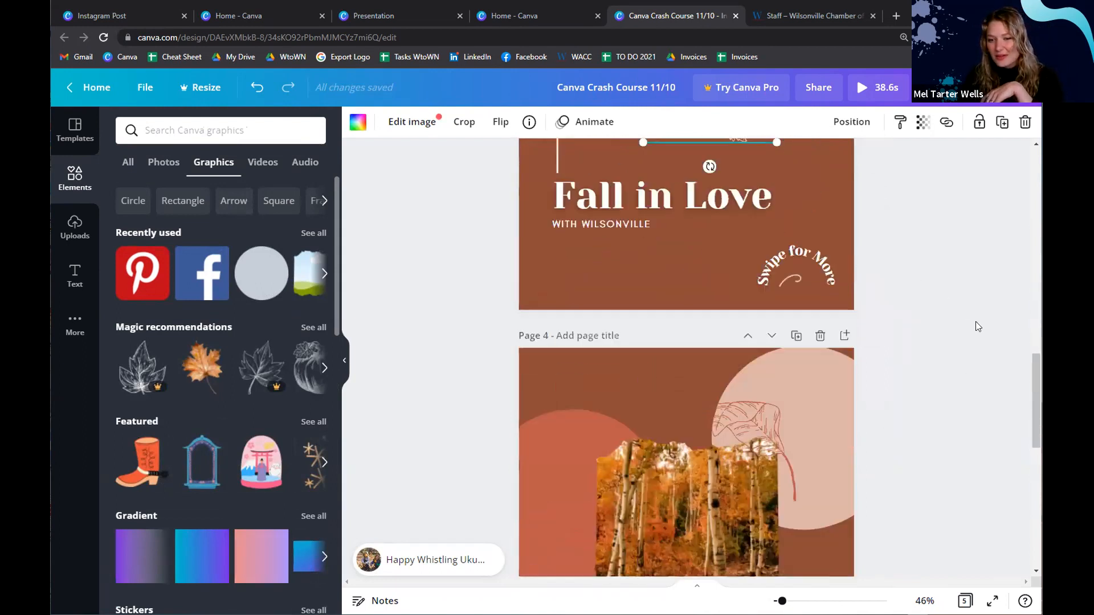
{"action": "scroll", "coordinate": [926, 319], "scroll_direction": "down", "scroll_amount": 4}
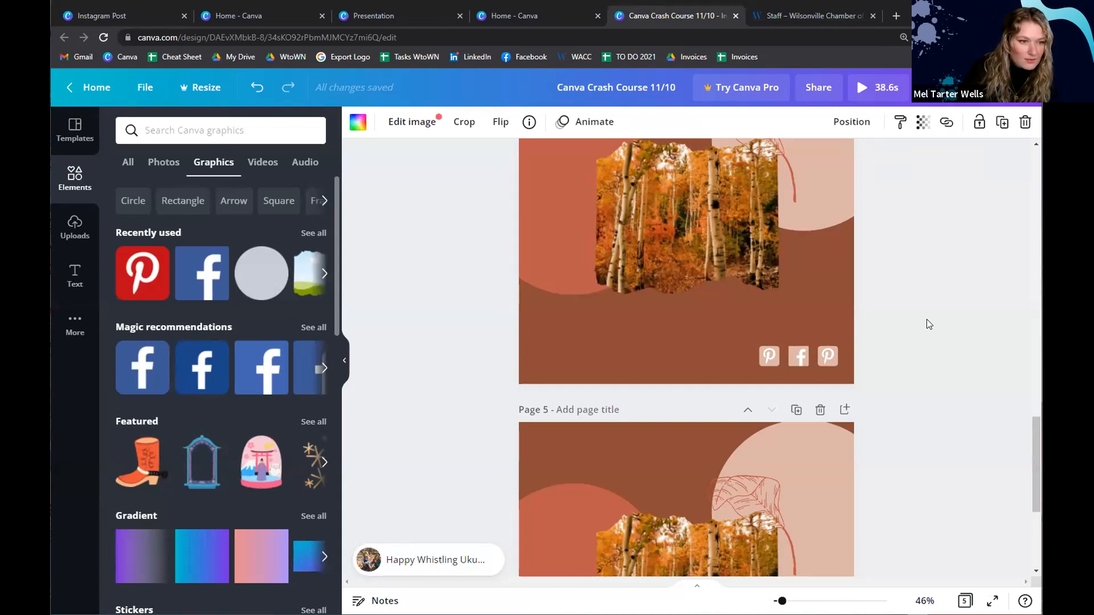
{"action": "scroll", "coordinate": [930, 315], "scroll_direction": "up", "scroll_amount": 7}
{"action": "left_click", "coordinate": [772, 269]}
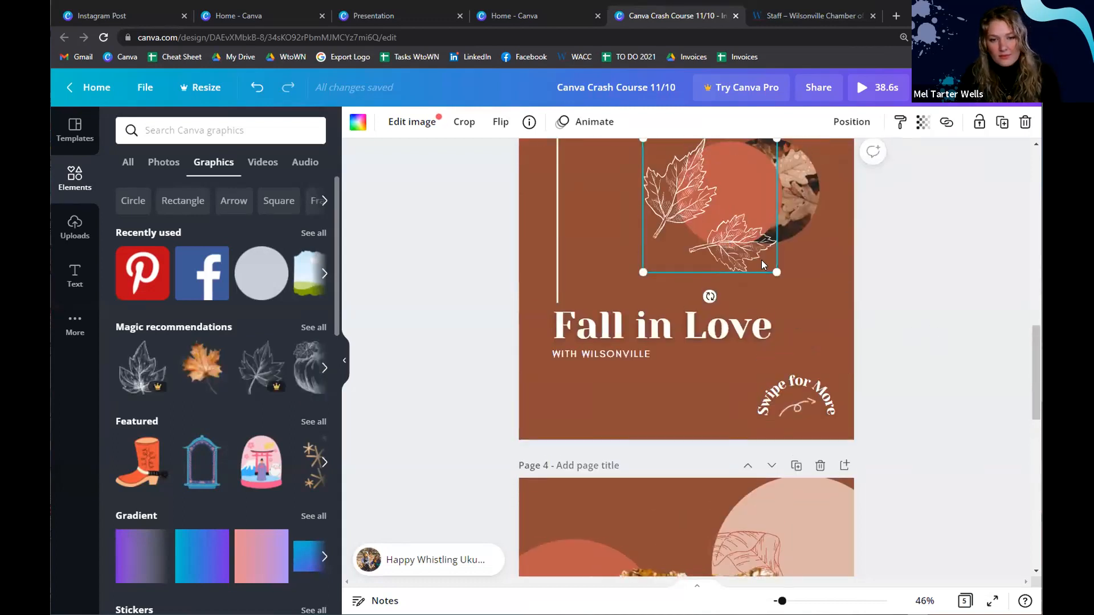
{"action": "scroll", "coordinate": [919, 280], "scroll_direction": "up", "scroll_amount": 3}
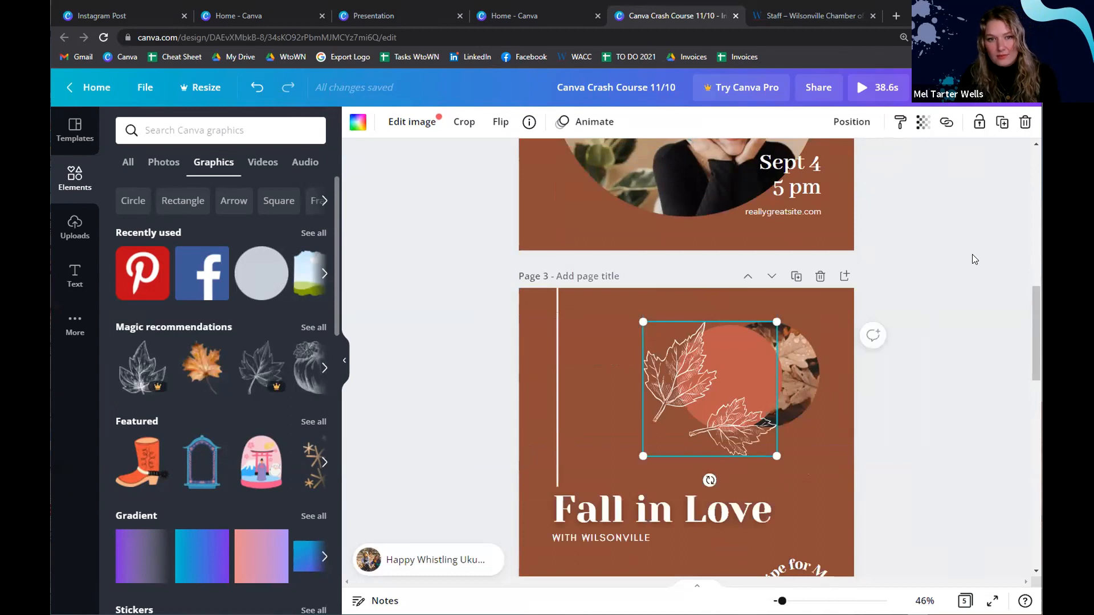
{"action": "left_click", "coordinate": [950, 290]}
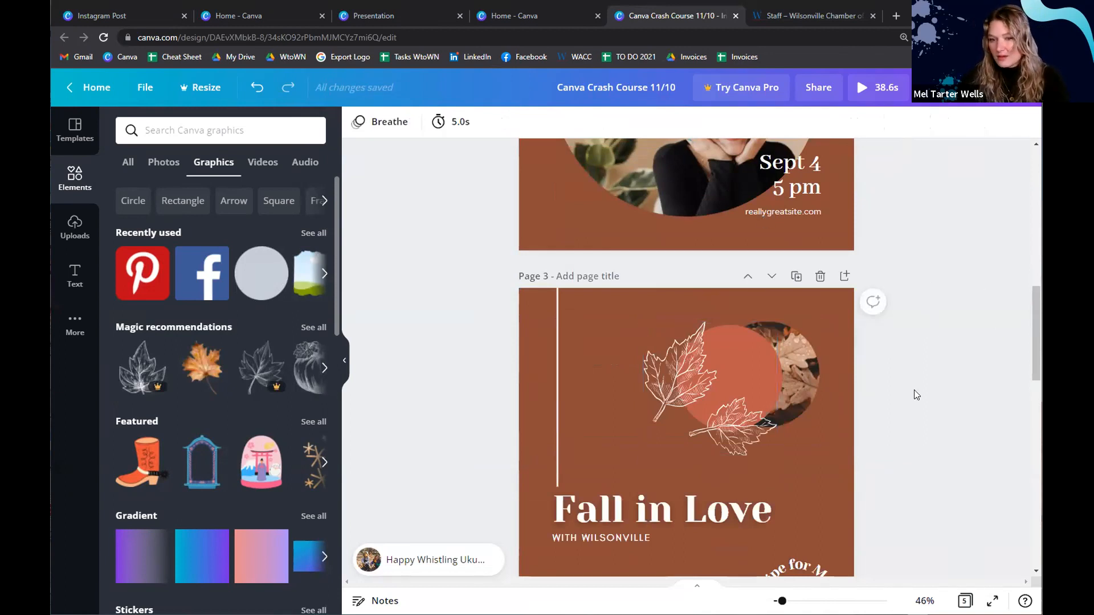
{"action": "scroll", "coordinate": [912, 349], "scroll_direction": "up", "scroll_amount": 10}
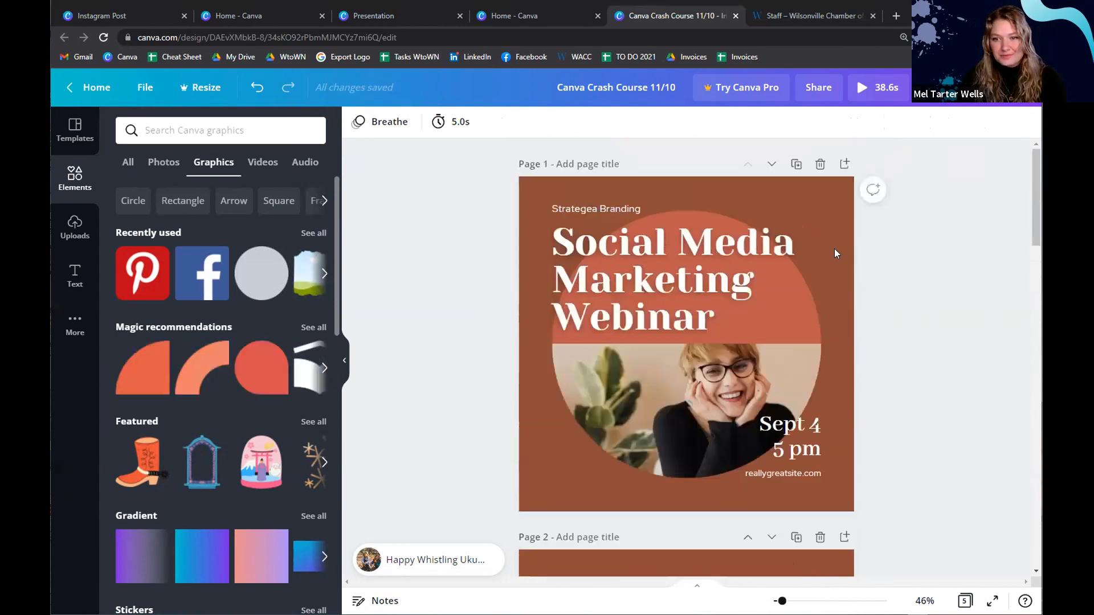
{"action": "left_click", "coordinate": [834, 248]}
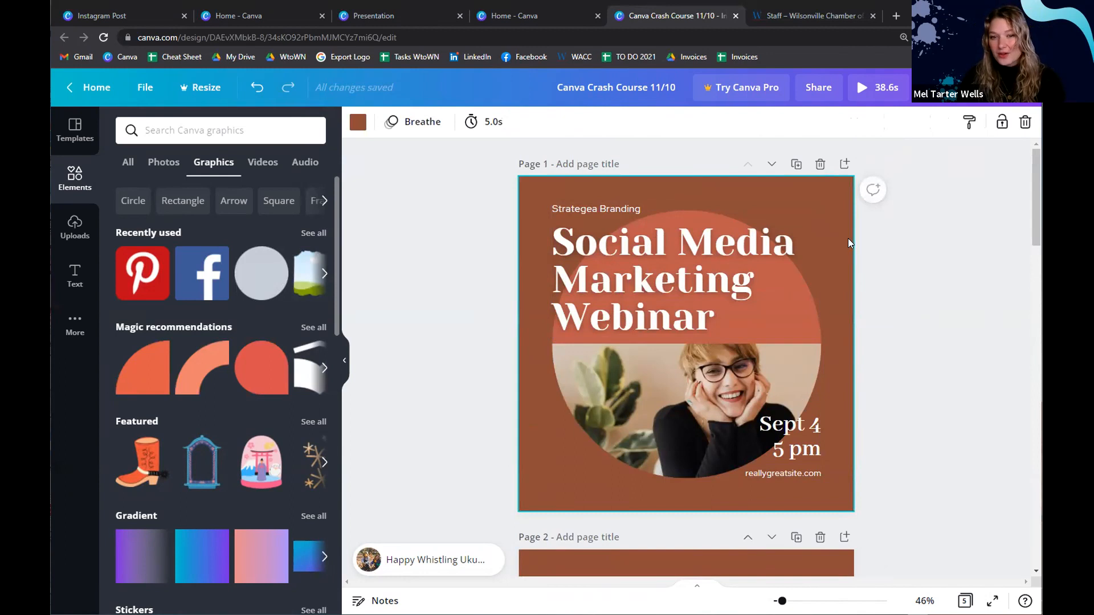
Try showing the print bleed around the pages, then hide it again
{"action": "left_click", "coordinate": [141, 89]}
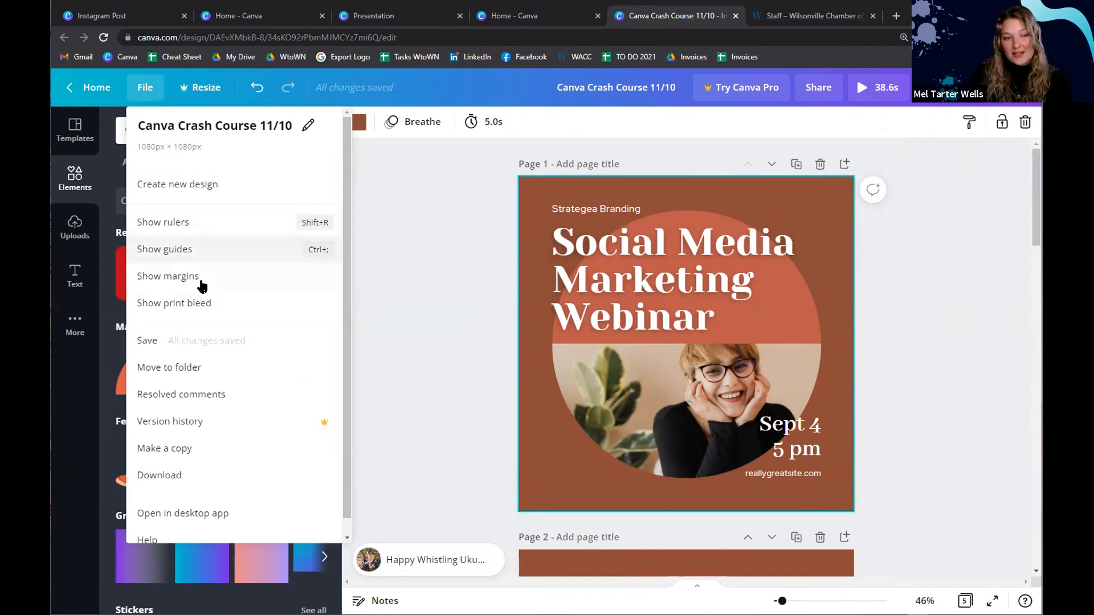
{"action": "left_click", "coordinate": [203, 313]}
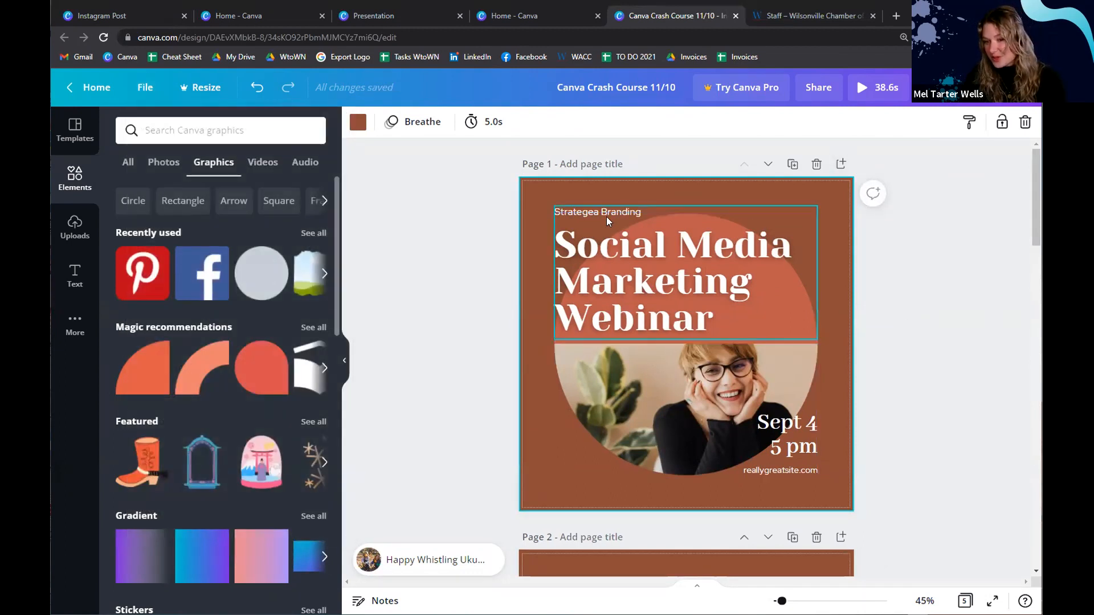
{"action": "left_click", "coordinate": [145, 88]}
{"action": "left_click", "coordinate": [223, 297]}
Show both the margins and the print bleed on the design and clear the page selection
{"action": "left_click", "coordinate": [145, 87]}
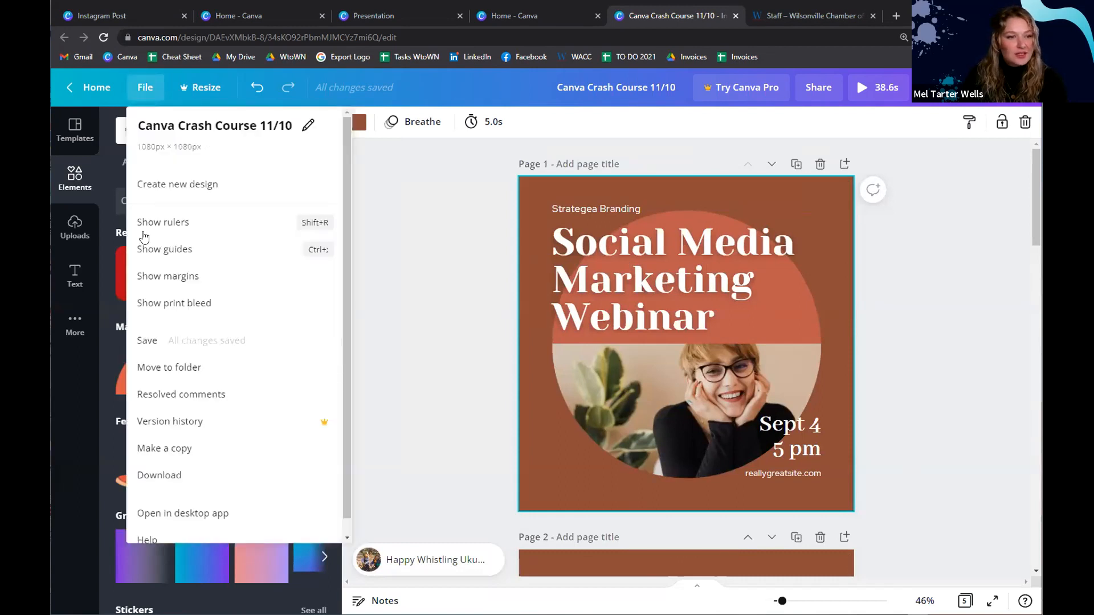
{"action": "left_click", "coordinate": [182, 277]}
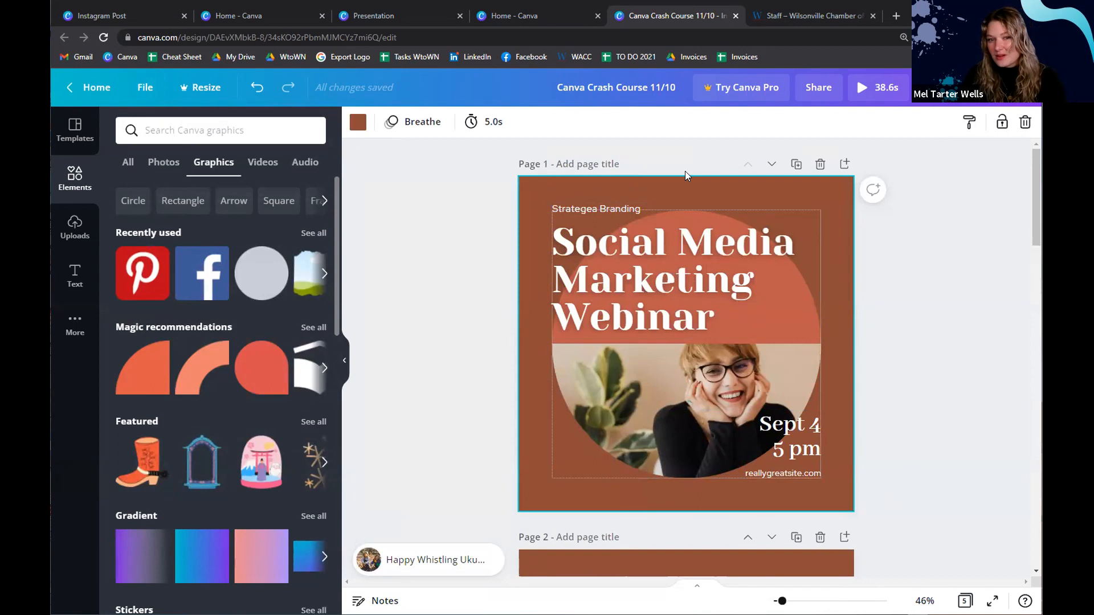
{"action": "left_click", "coordinate": [145, 87]}
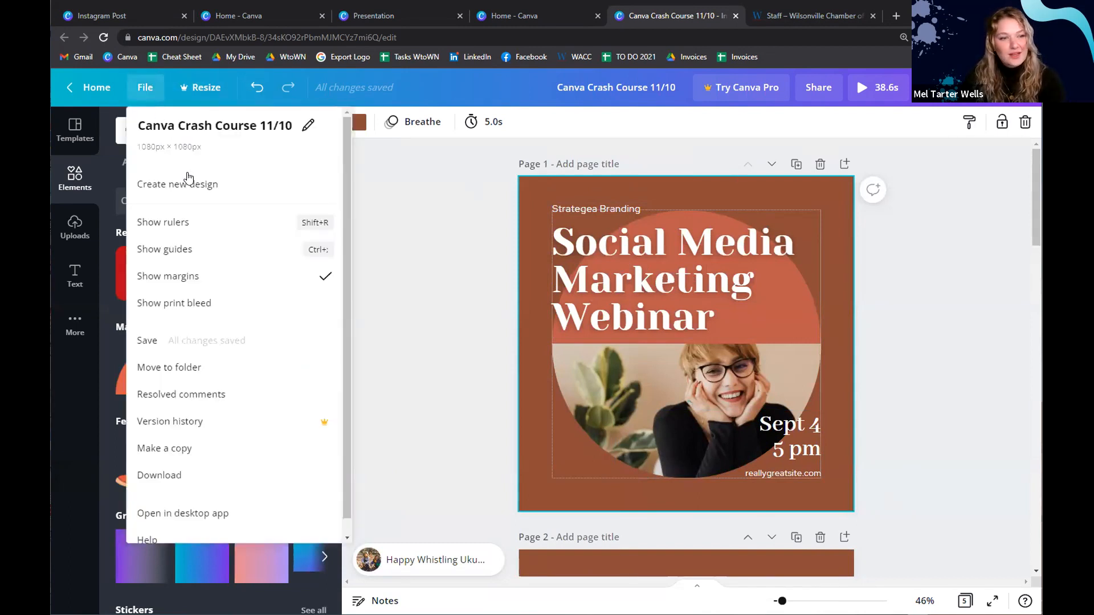
{"action": "left_click", "coordinate": [210, 307]}
{"action": "left_click", "coordinate": [904, 265]}
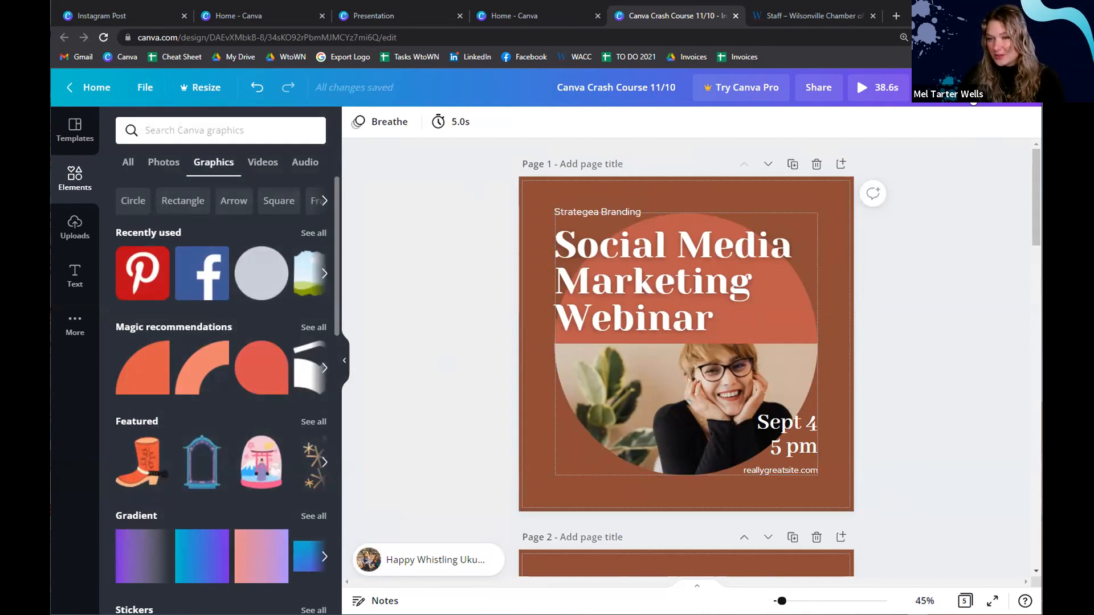
Set the download to PDF Print with crop marks and bleed, then close the download options without exporting
{"action": "left_click", "coordinate": [973, 98]}
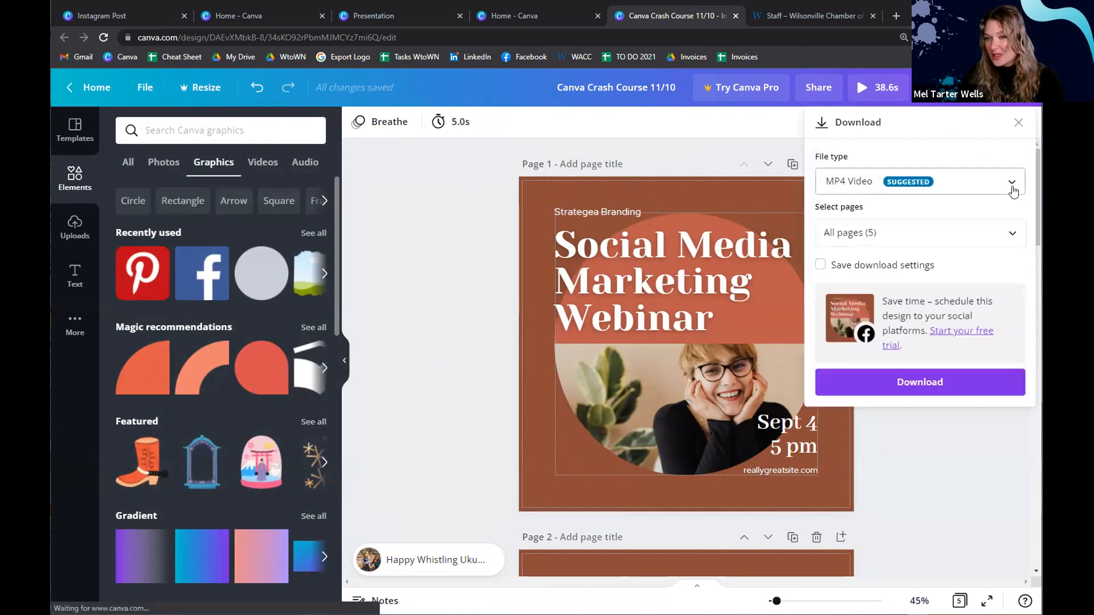
{"action": "left_click", "coordinate": [1012, 185]}
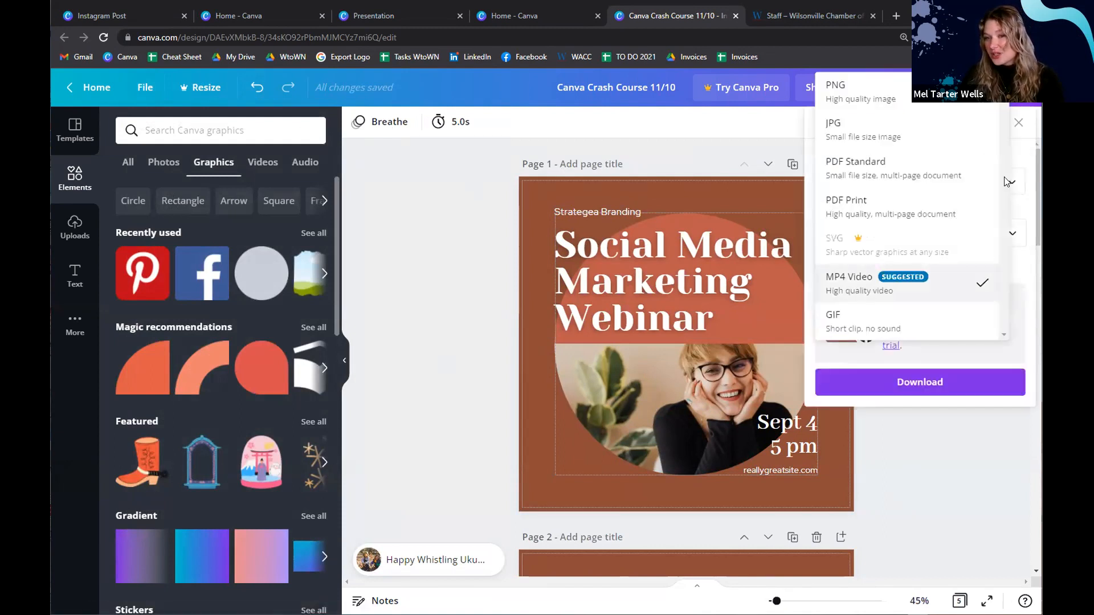
{"action": "left_click", "coordinate": [881, 209]}
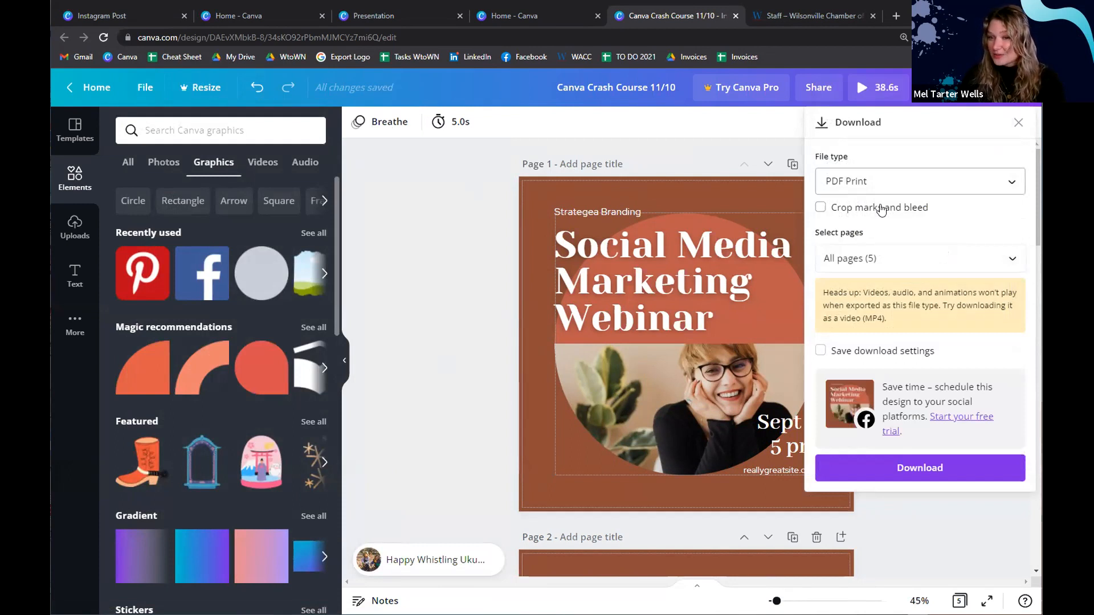
{"action": "left_click", "coordinate": [882, 209]}
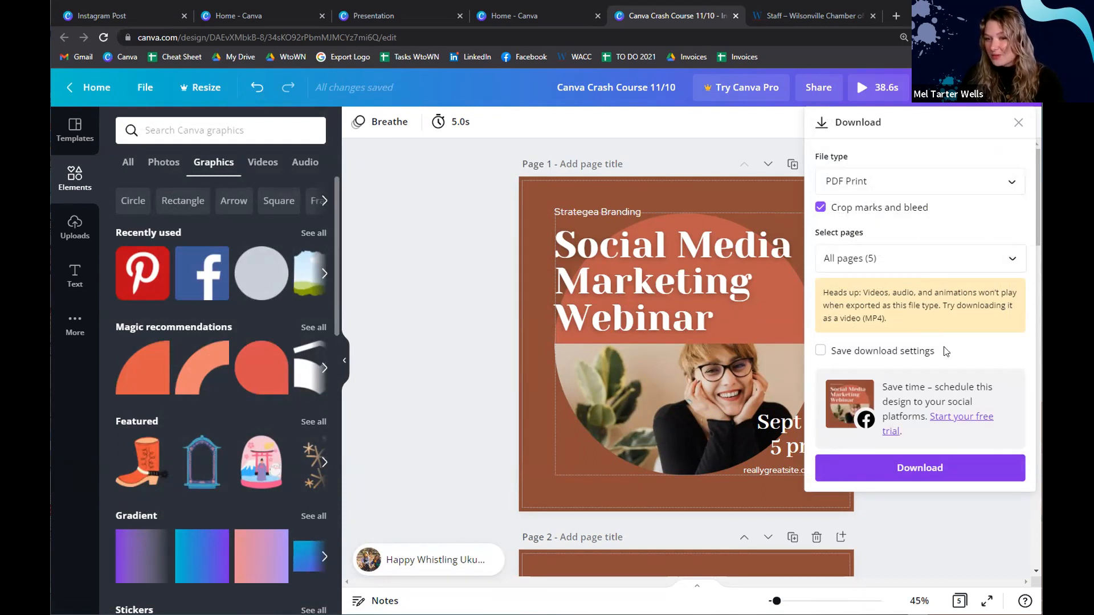
{"action": "left_click", "coordinate": [1017, 123]}
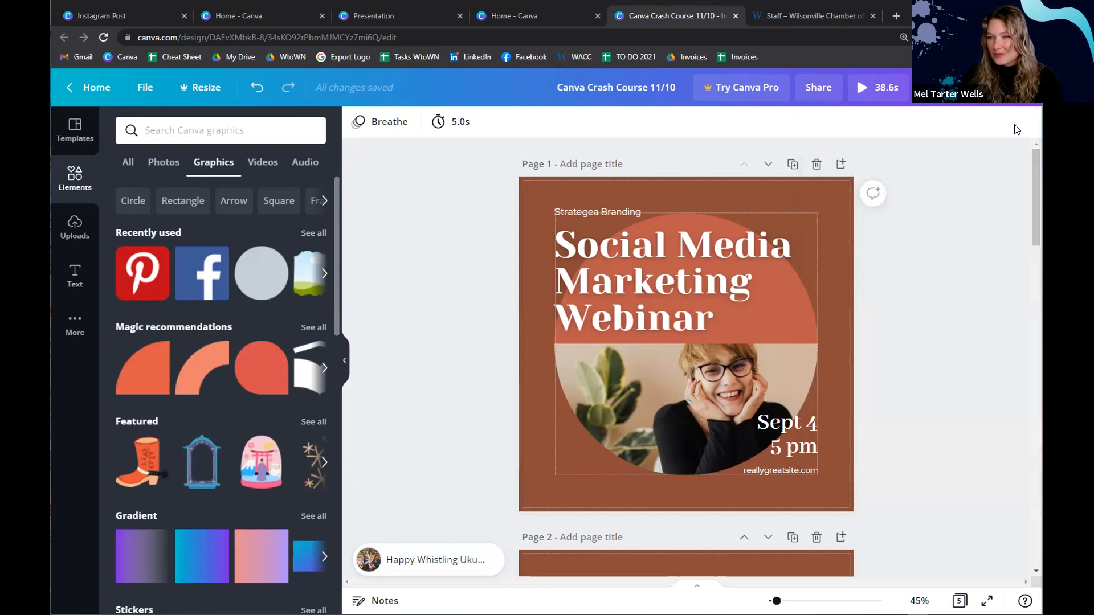
Review the download options once more, then inspect the margins and bleed on pages 3 and 4
{"action": "left_click", "coordinate": [953, 99]}
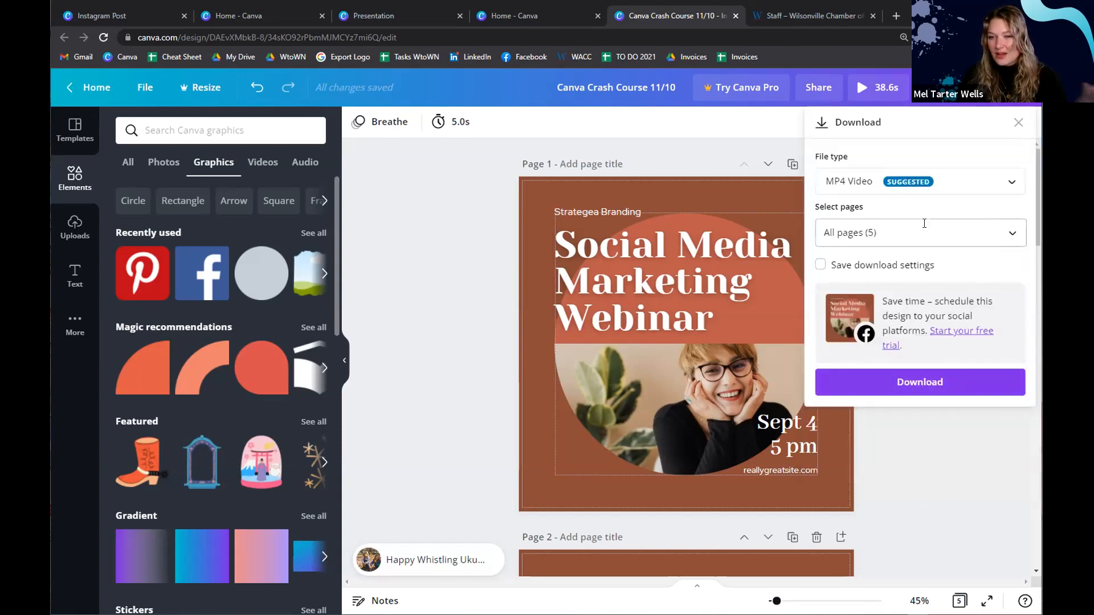
{"action": "left_click", "coordinate": [935, 467]}
{"action": "scroll", "coordinate": [946, 337], "scroll_direction": "down", "scroll_amount": 15}
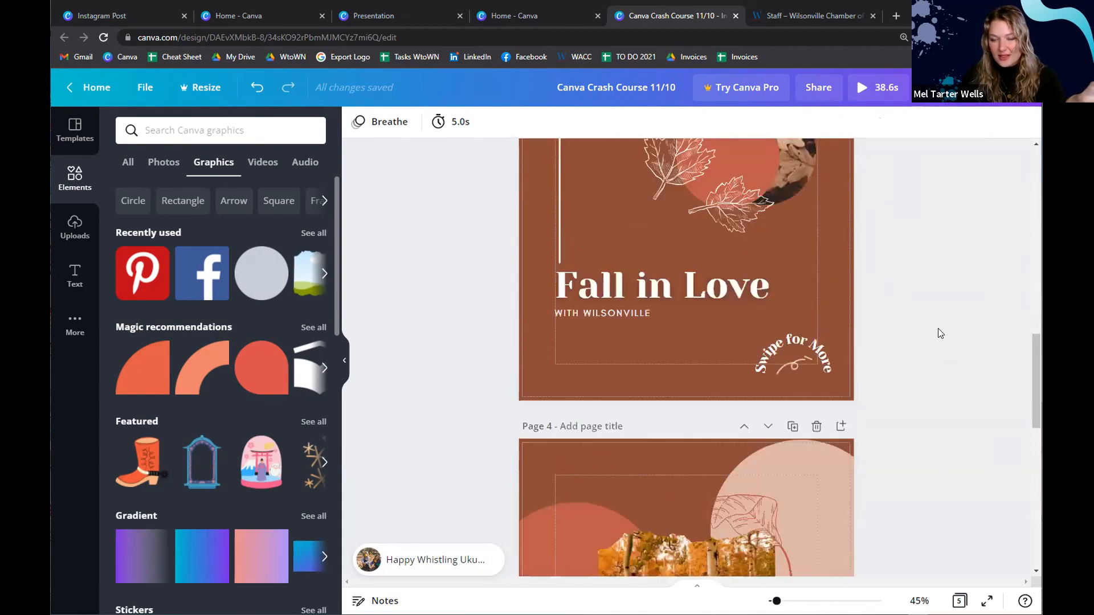
Try removing the brown background from page 4
{"action": "scroll", "coordinate": [930, 336], "scroll_direction": "up", "scroll_amount": 3}
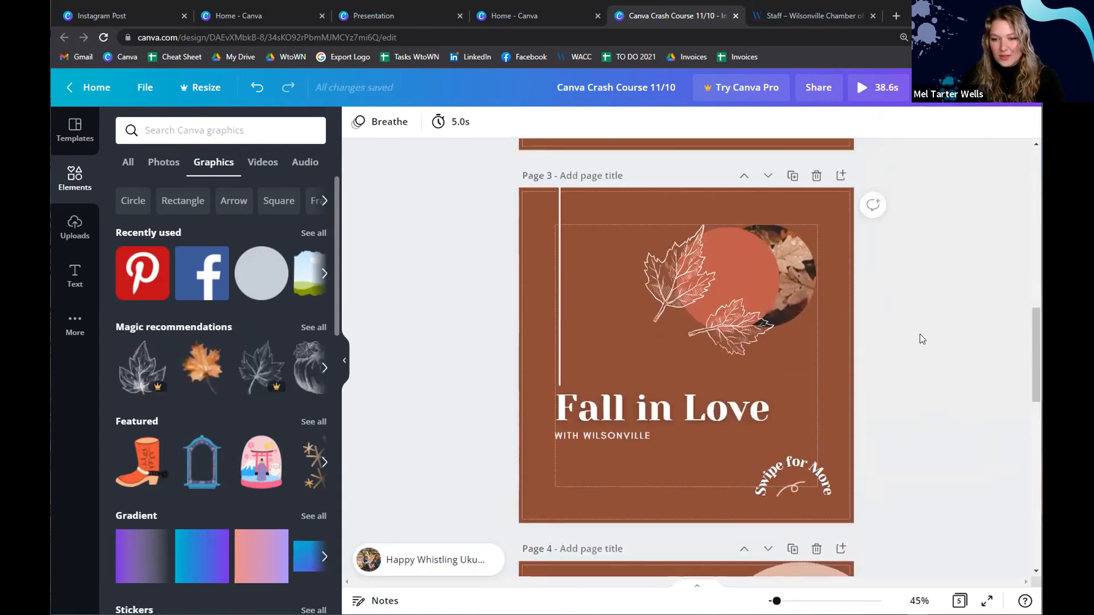
{"action": "scroll", "coordinate": [919, 334], "scroll_direction": "down", "scroll_amount": 10}
{"action": "scroll", "coordinate": [957, 284], "scroll_direction": "up", "scroll_amount": 3}
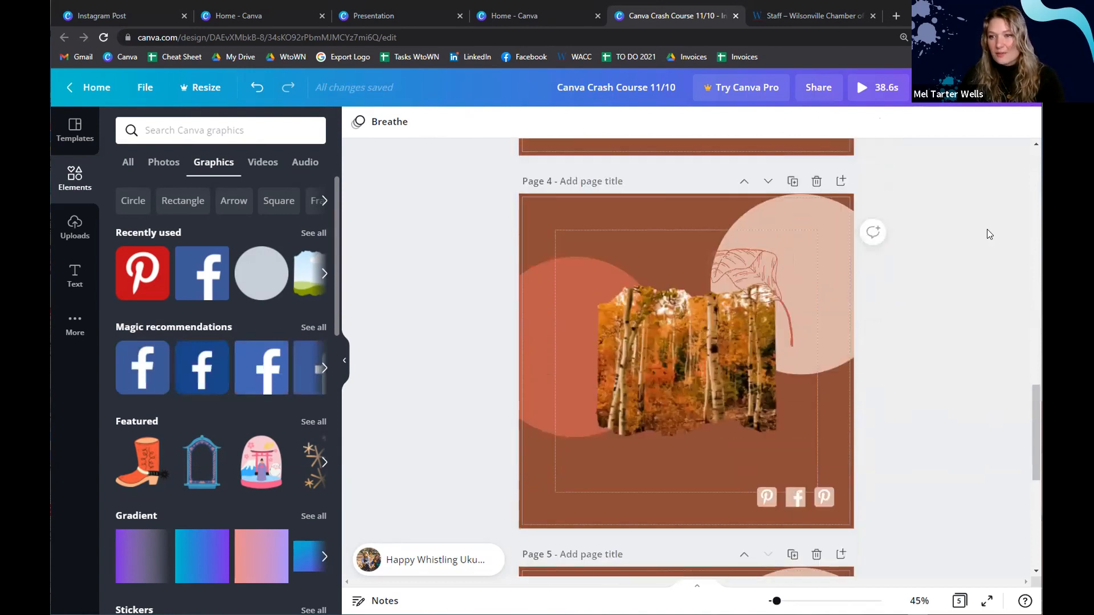
{"action": "left_click", "coordinate": [829, 444]}
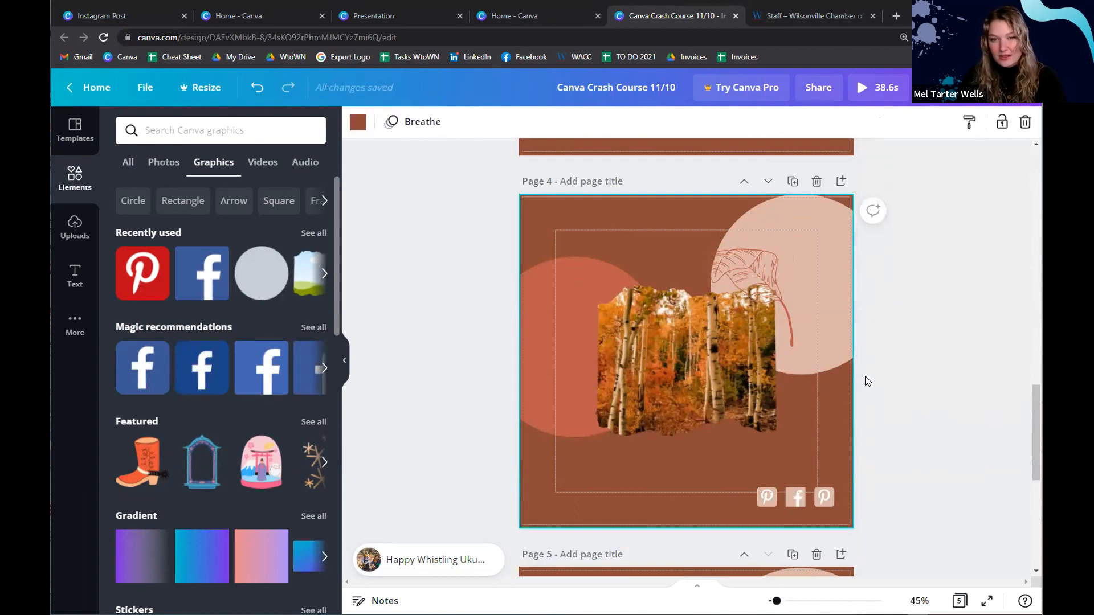
{"action": "key", "text": "Delete"}
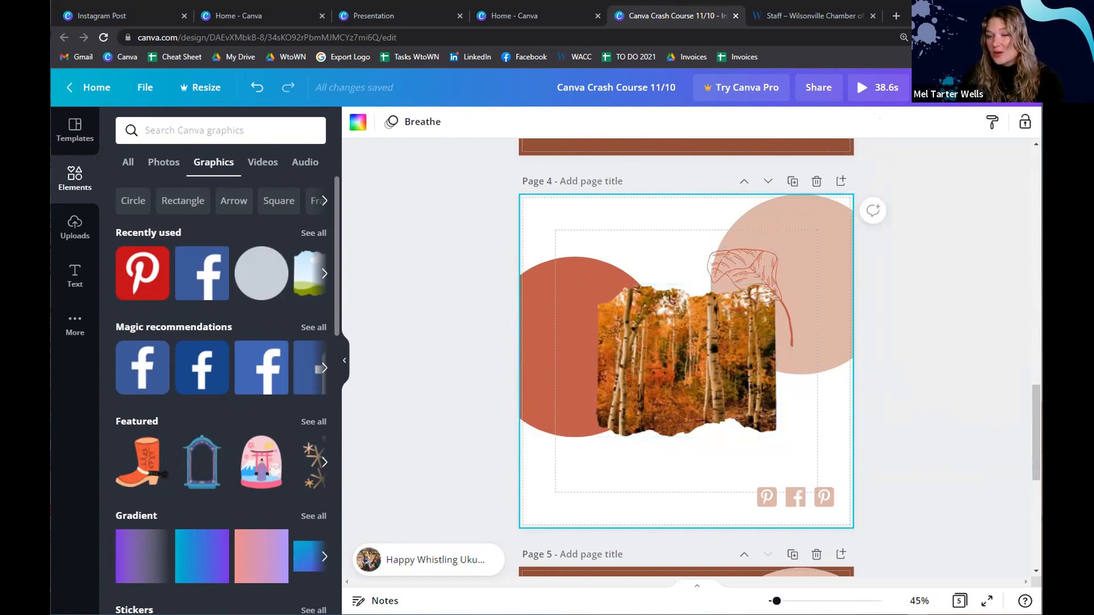
Set the download file type to PNG, try enabling a transparent background, and dismiss the Canva Pro offer
{"action": "left_click", "coordinate": [934, 88]}
{"action": "left_click", "coordinate": [1006, 183]}
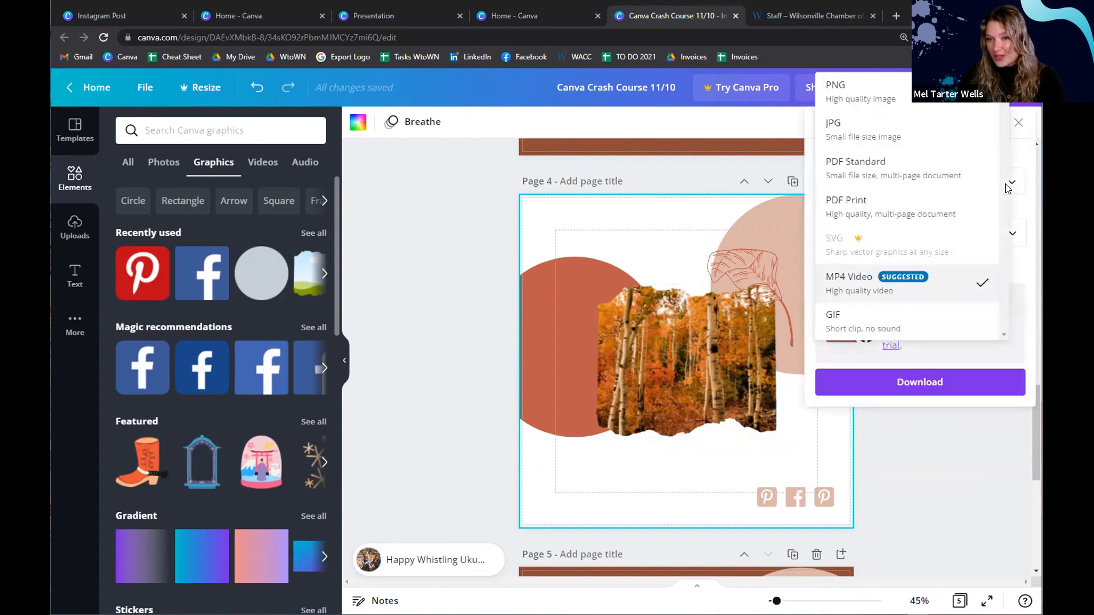
{"action": "left_click", "coordinate": [899, 85]}
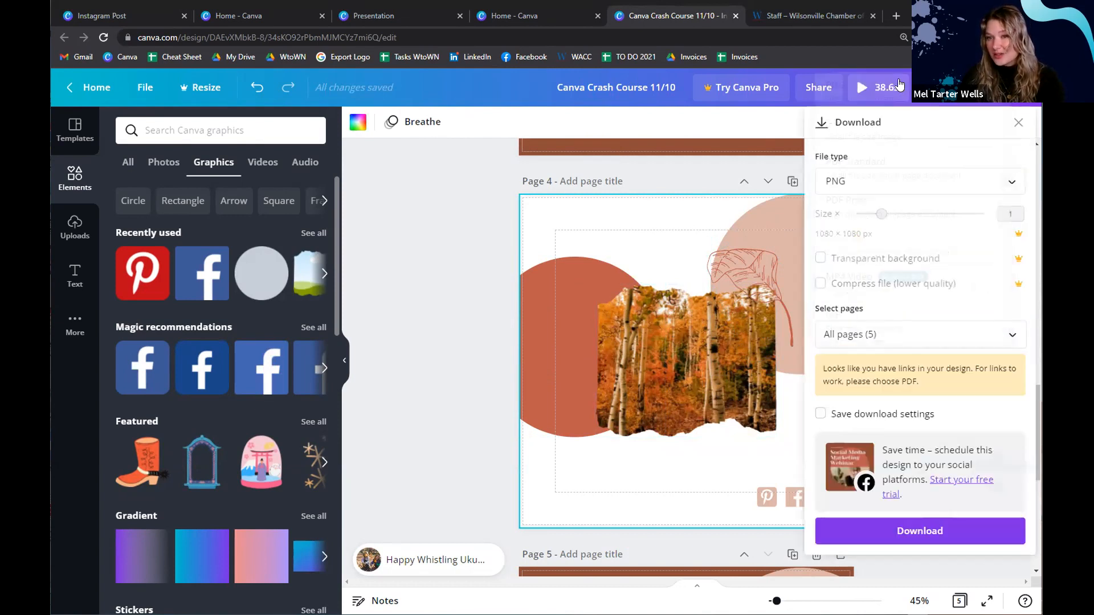
{"action": "left_click", "coordinate": [821, 259]}
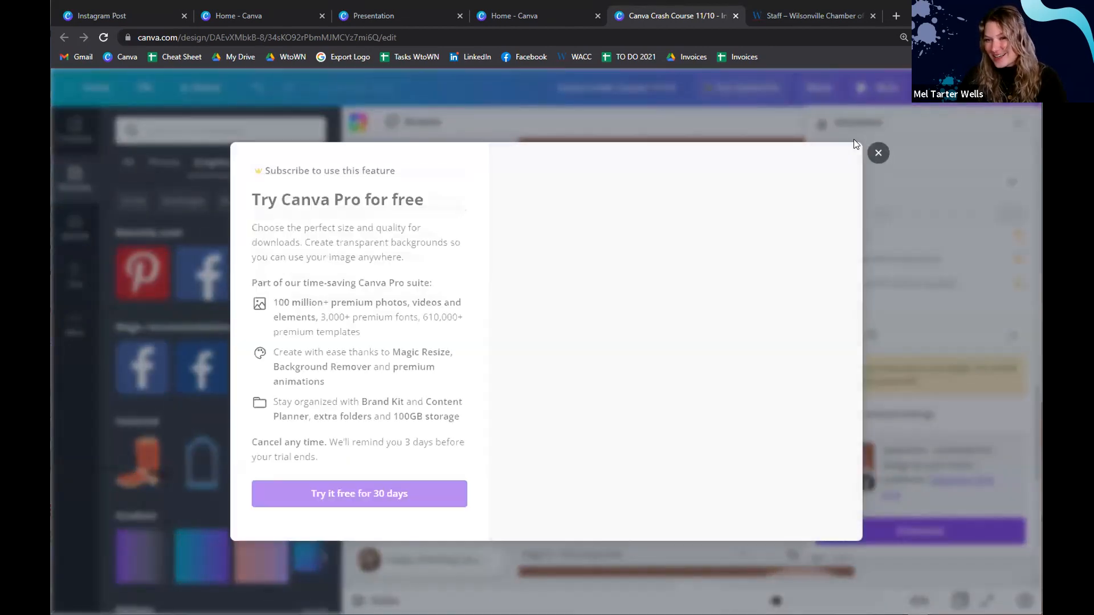
{"action": "left_click", "coordinate": [875, 152]}
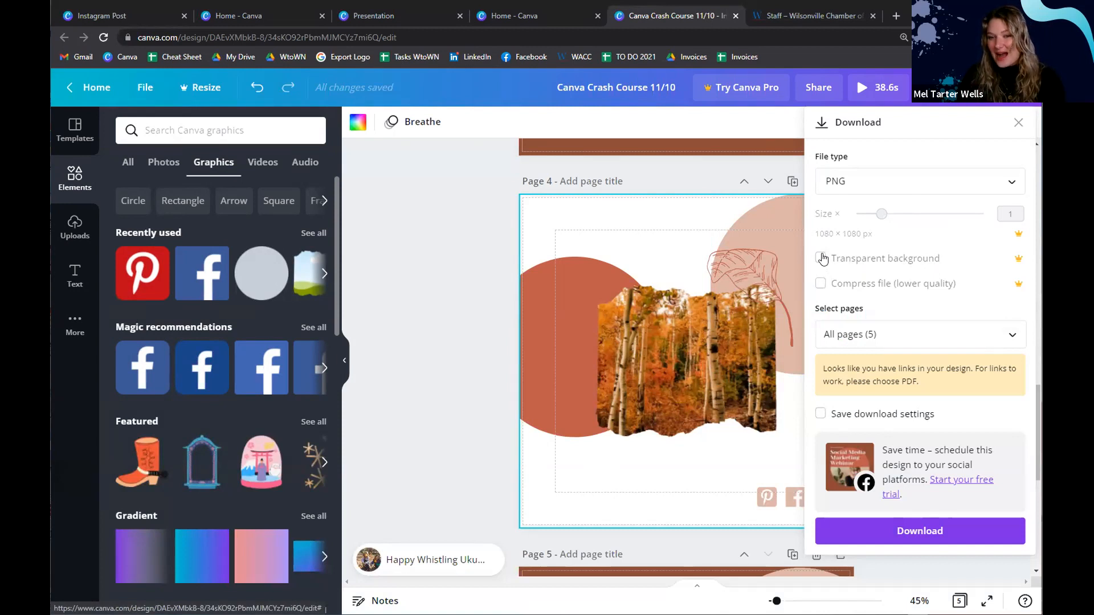
Close the download options without exporting and undo the background removal on page 4
{"action": "left_click", "coordinate": [669, 309]}
{"action": "left_click", "coordinate": [853, 233]}
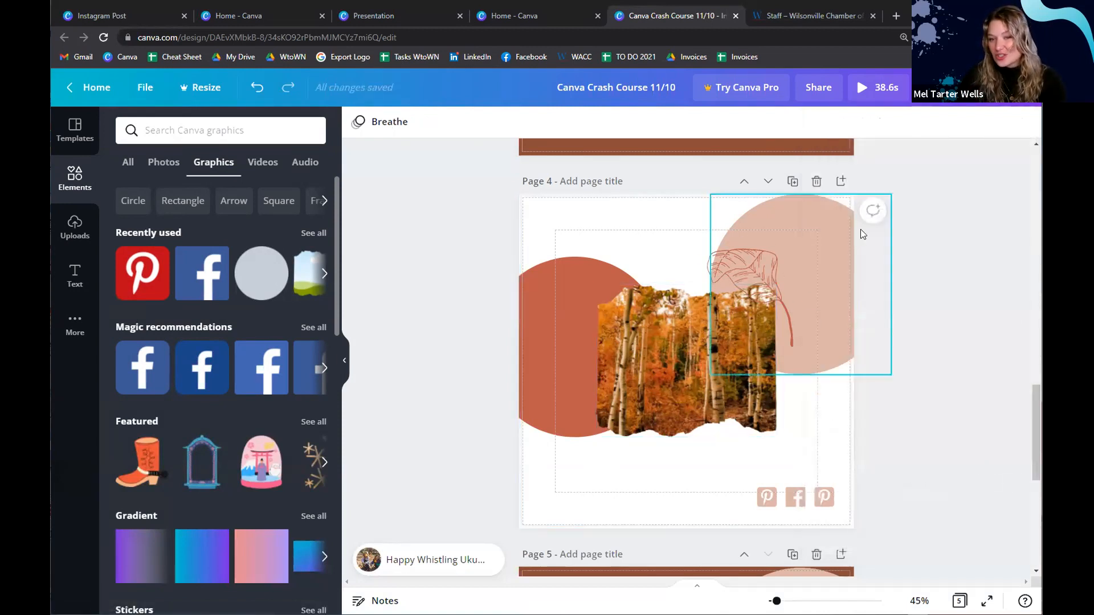
{"action": "left_click", "coordinate": [620, 378]}
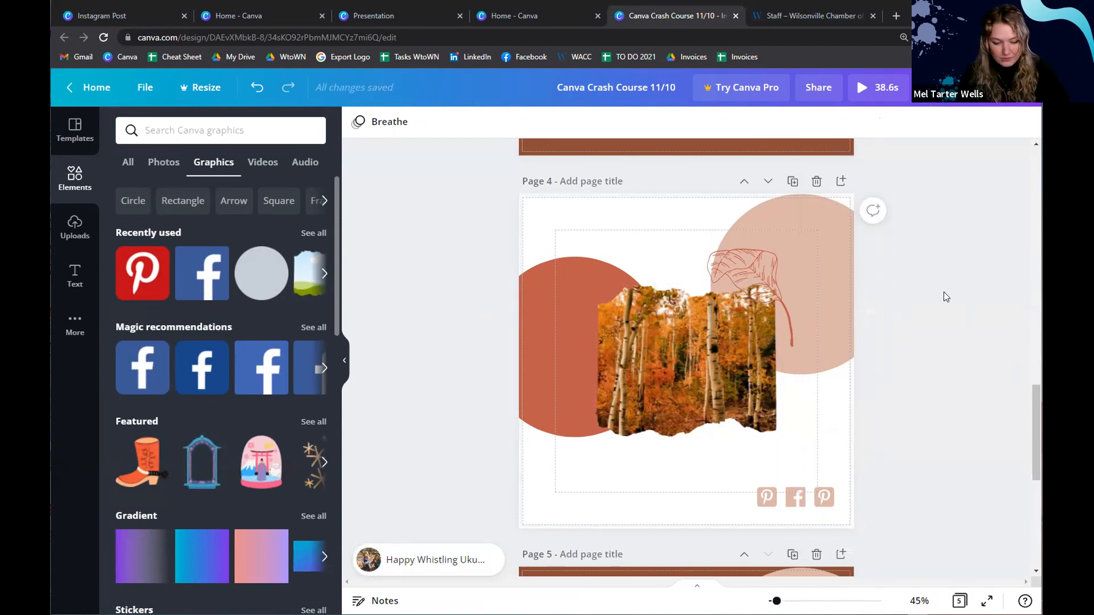
{"action": "key", "text": "ctrl+z"}
{"action": "scroll", "coordinate": [977, 363], "scroll_direction": "up", "scroll_amount": 15}
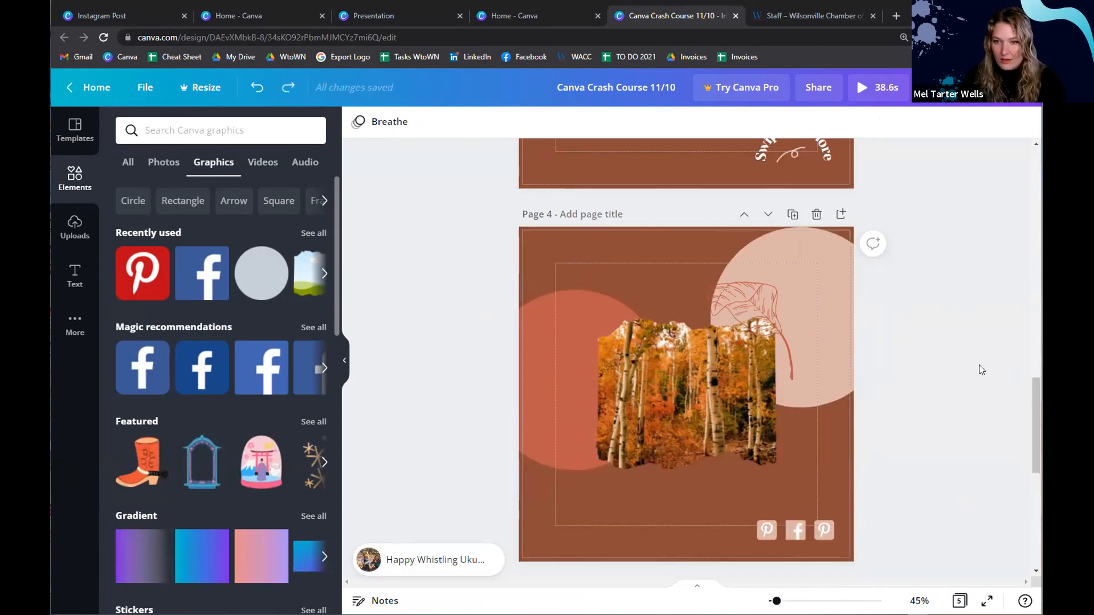
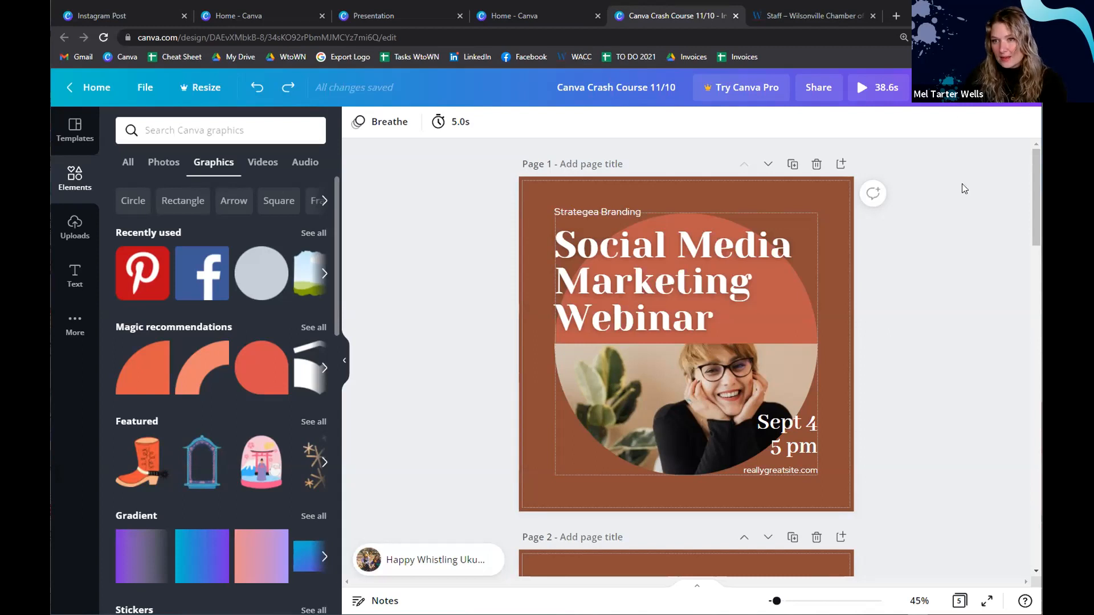
Set the download to PDF Print with crop marks and bleed, limited to page 1
{"action": "left_click", "coordinate": [945, 181]}
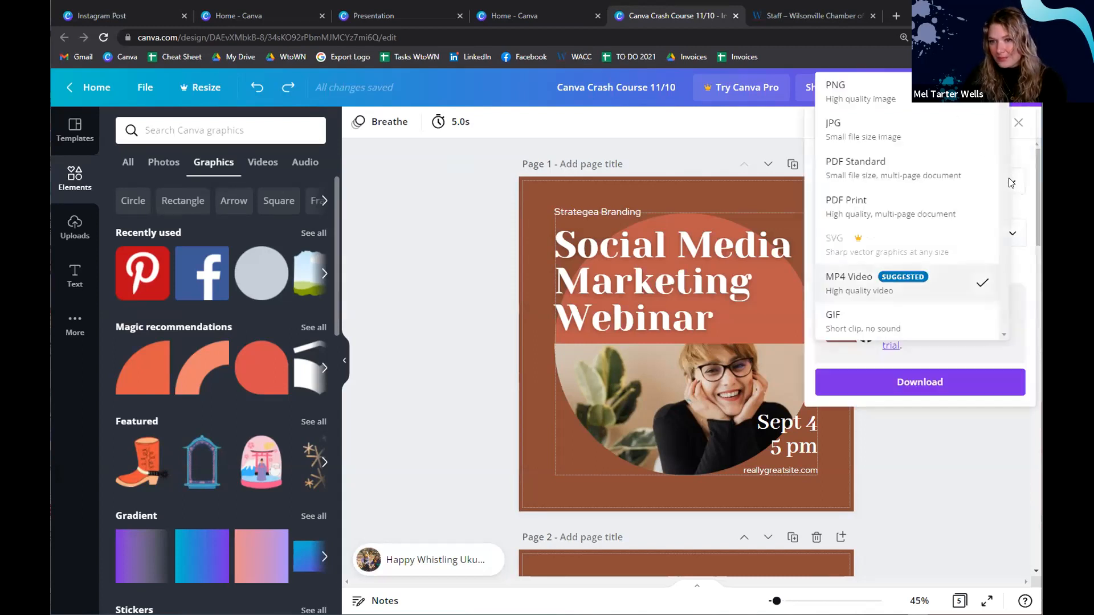
{"action": "left_click", "coordinate": [897, 206]}
{"action": "left_click", "coordinate": [894, 210]}
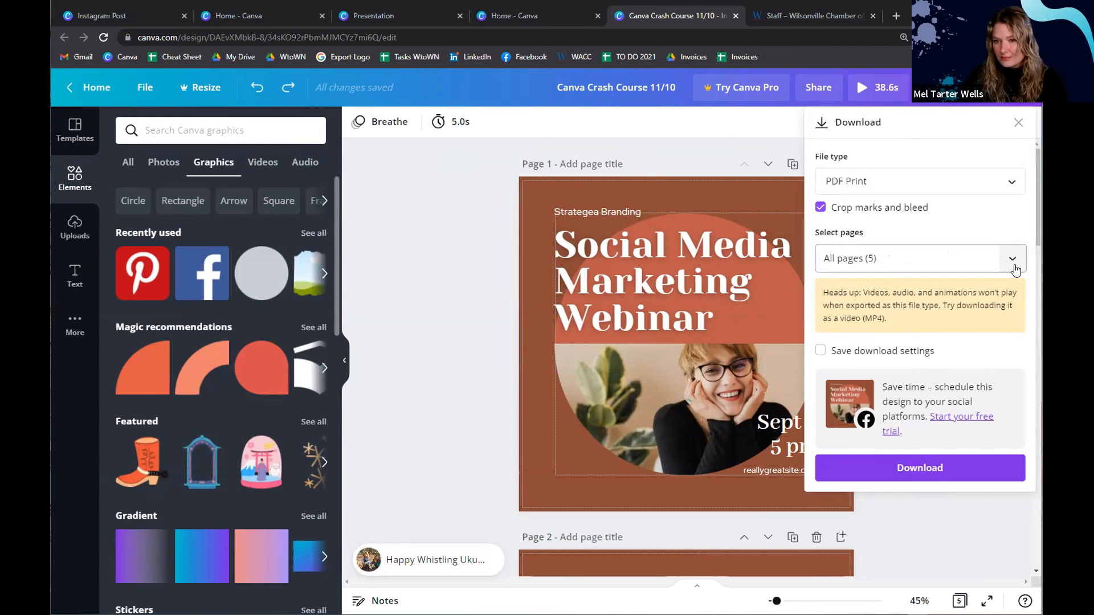
{"action": "left_click", "coordinate": [1015, 269]}
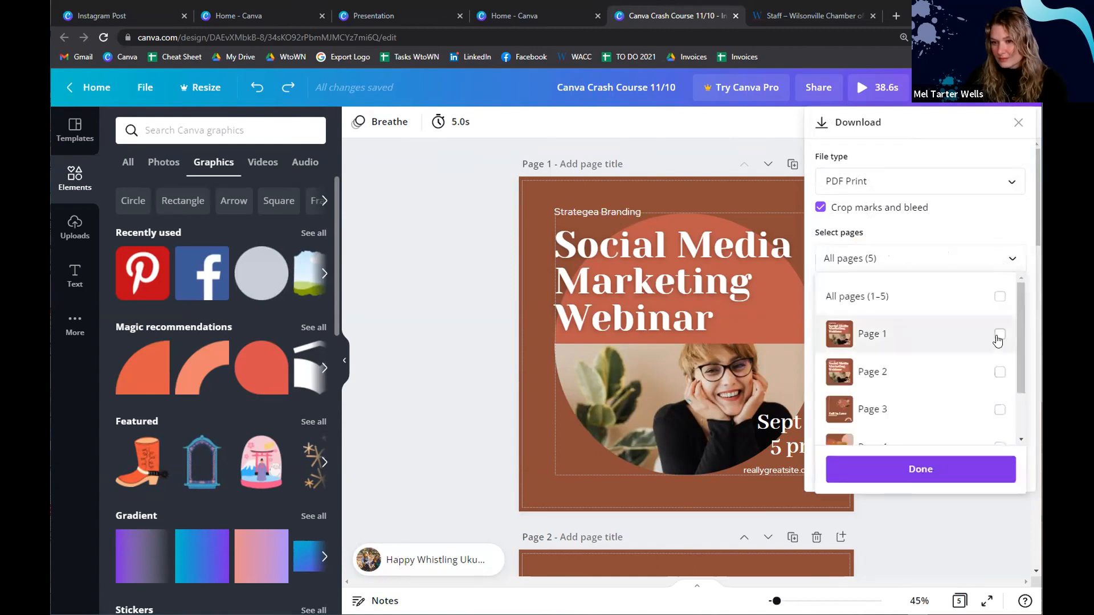
{"action": "left_click", "coordinate": [999, 335]}
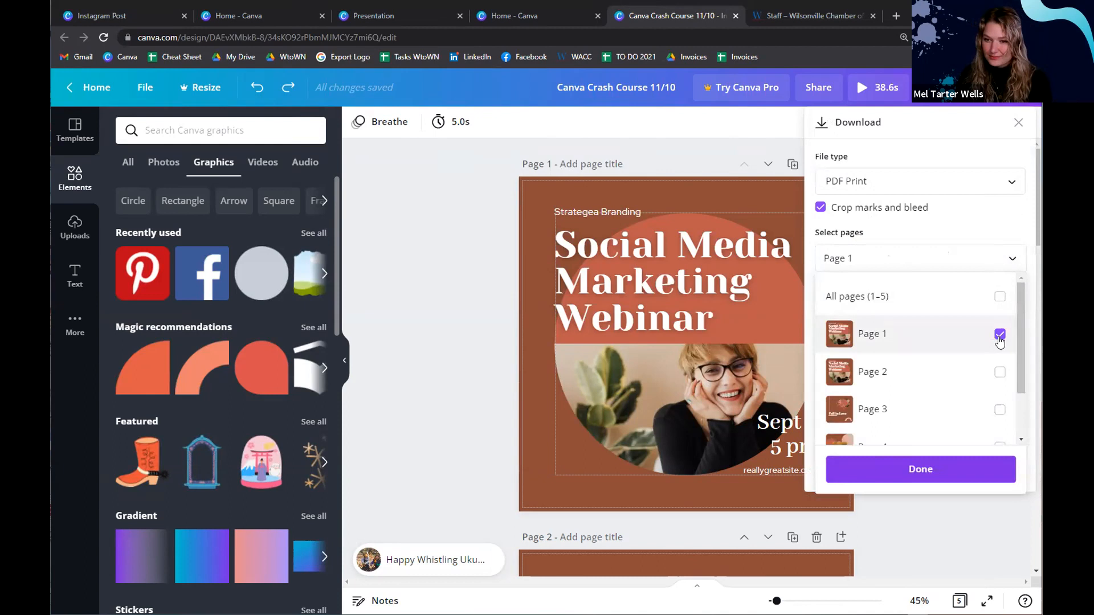
{"action": "left_click", "coordinate": [954, 213]}
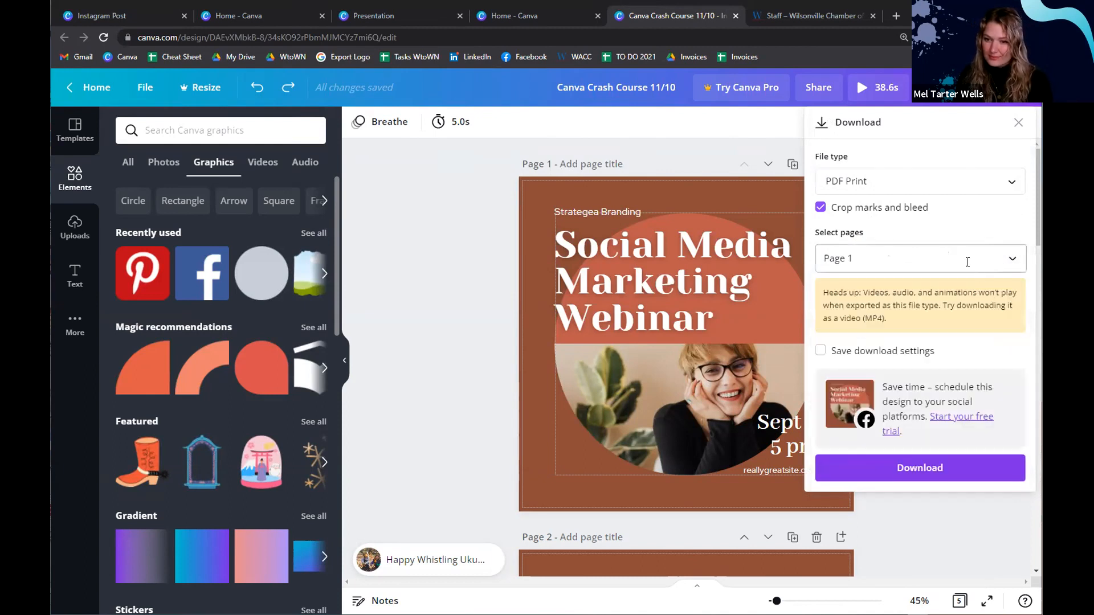
Try adding page 2 and then all pages to the download, clear the page choice and crop marks, and close the options without exporting
{"action": "left_click", "coordinate": [1011, 256]}
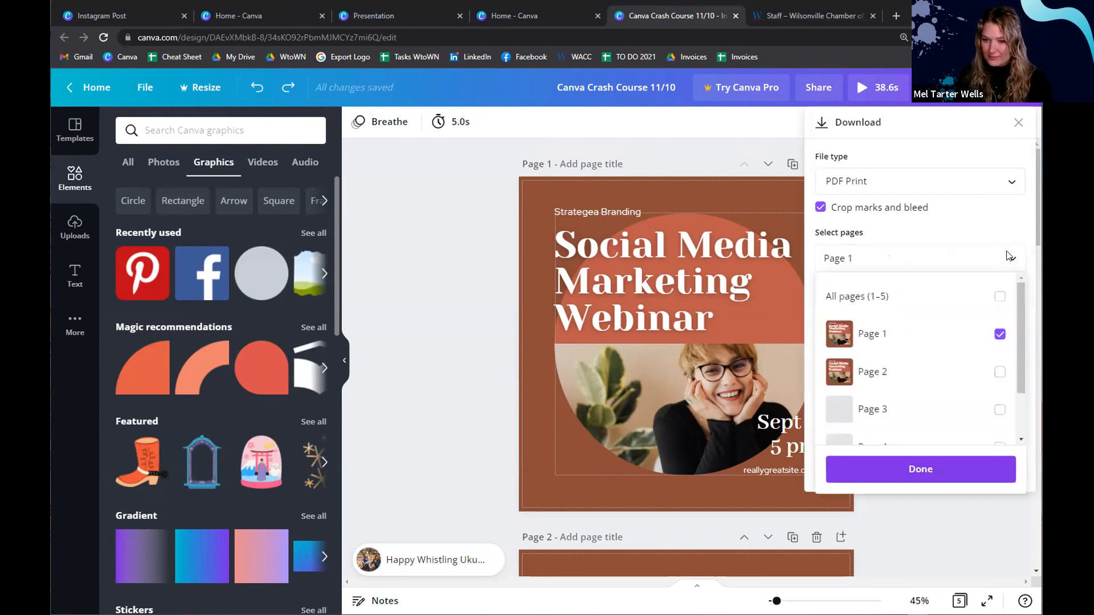
{"action": "left_click", "coordinate": [1000, 371]}
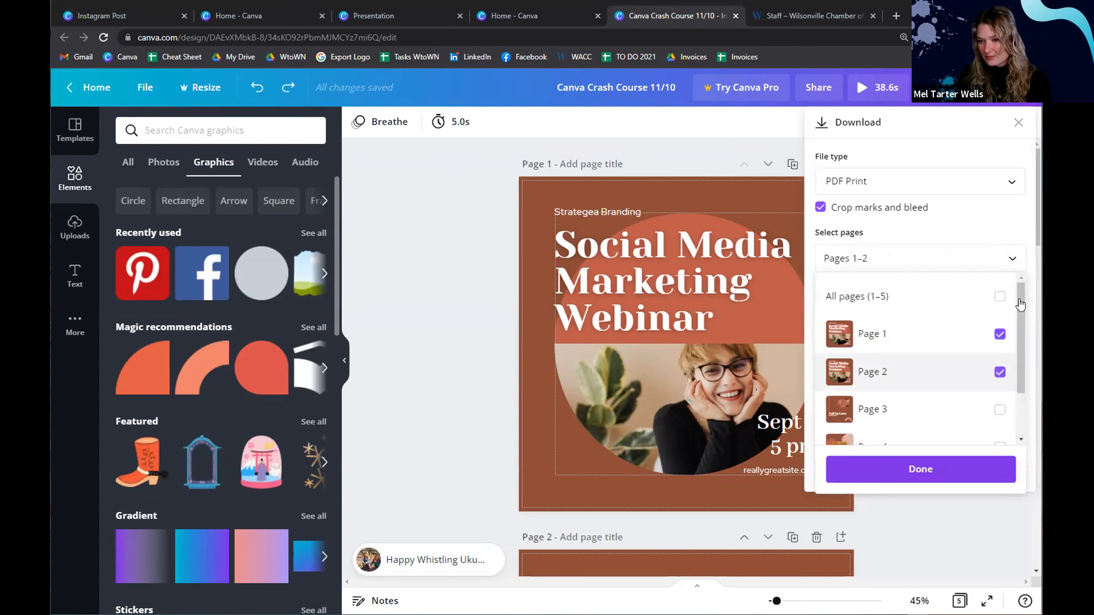
{"action": "left_click", "coordinate": [999, 297]}
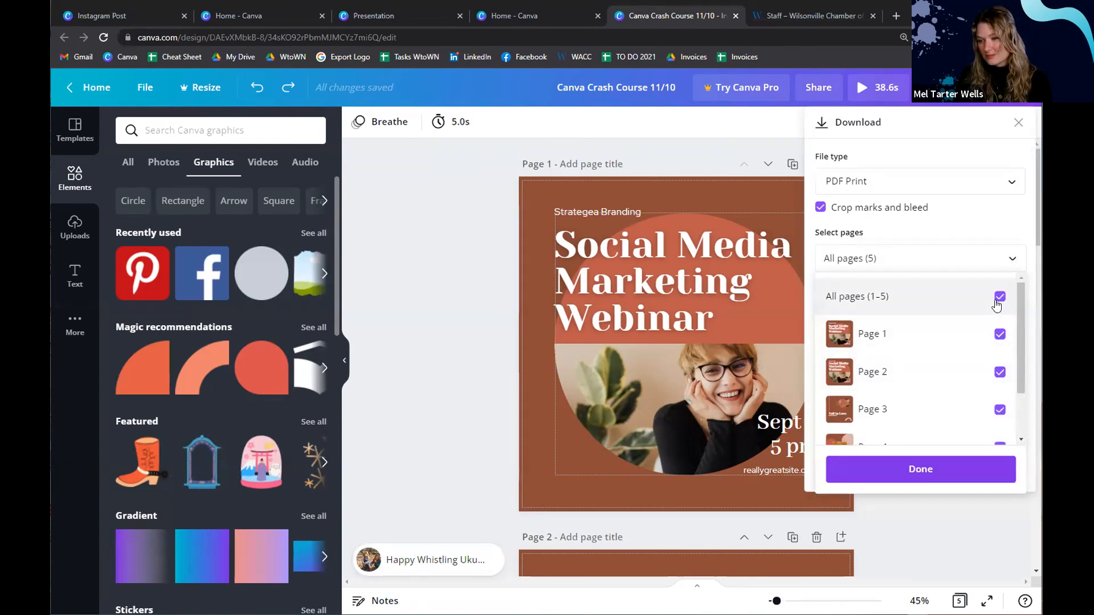
{"action": "left_click", "coordinate": [997, 302]}
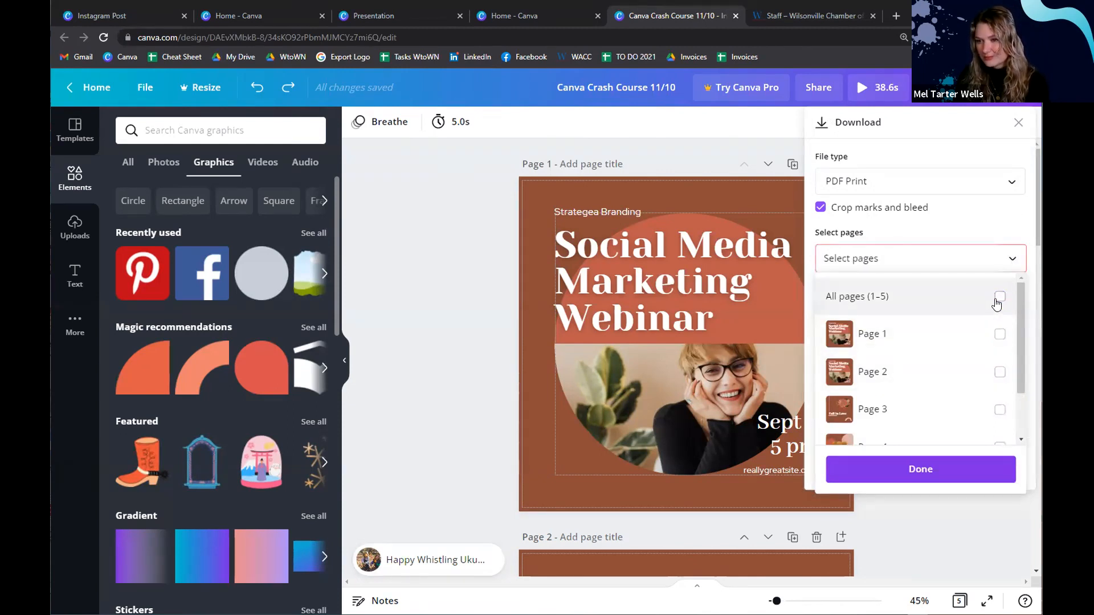
{"action": "left_click", "coordinate": [959, 213]}
{"action": "left_click", "coordinate": [966, 216]}
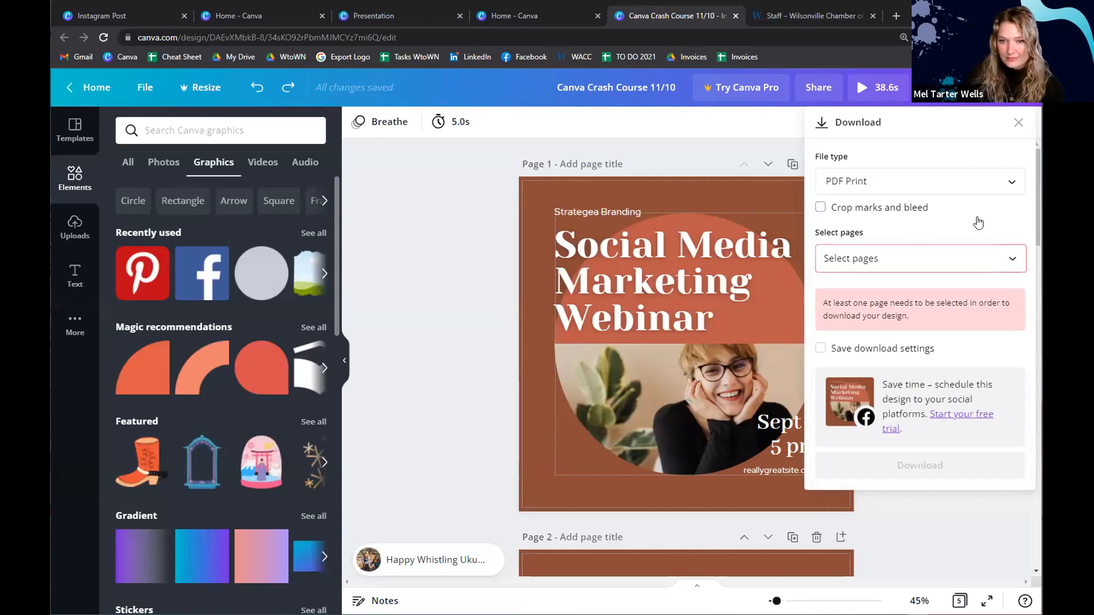
{"action": "left_click", "coordinate": [1015, 126]}
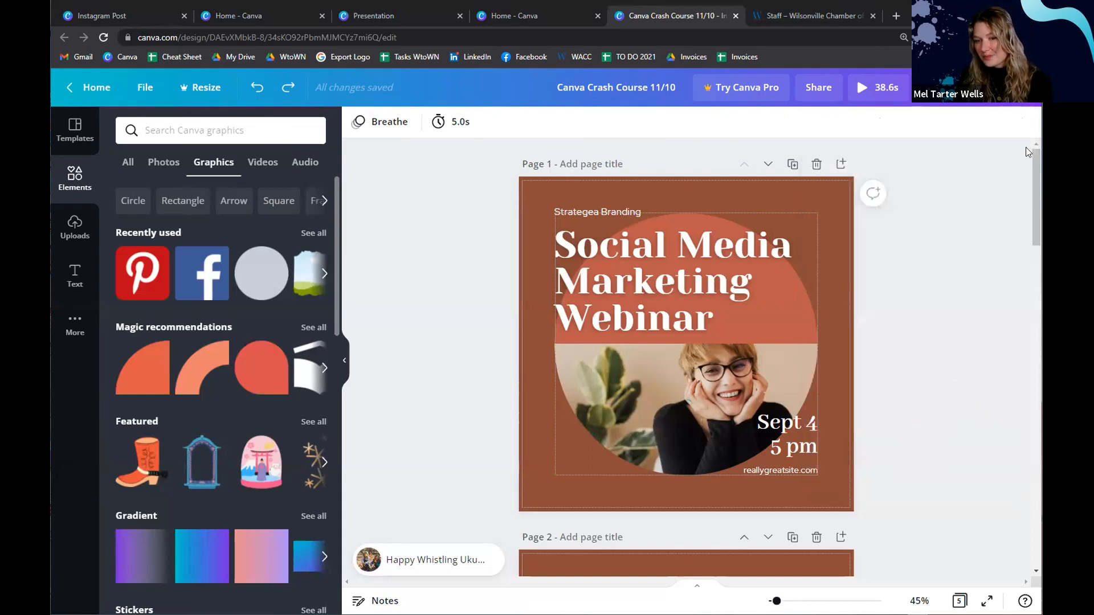
Delete page 5, the duplicate of the page with the birch forest photo
{"action": "scroll", "coordinate": [971, 280], "scroll_direction": "down", "scroll_amount": 15}
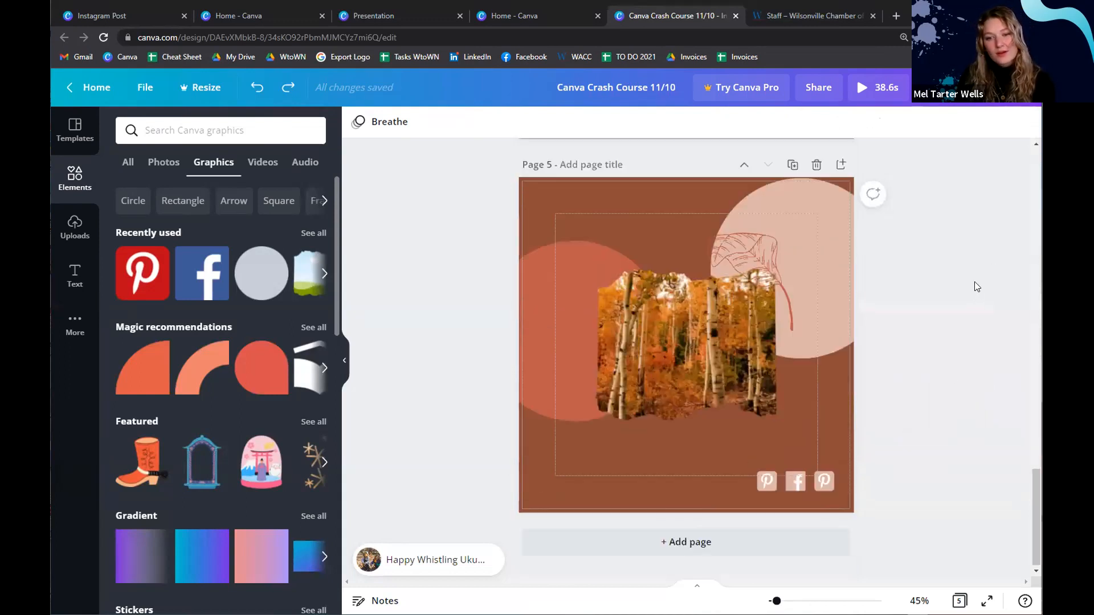
{"action": "scroll", "coordinate": [955, 308], "scroll_direction": "up", "scroll_amount": 5}
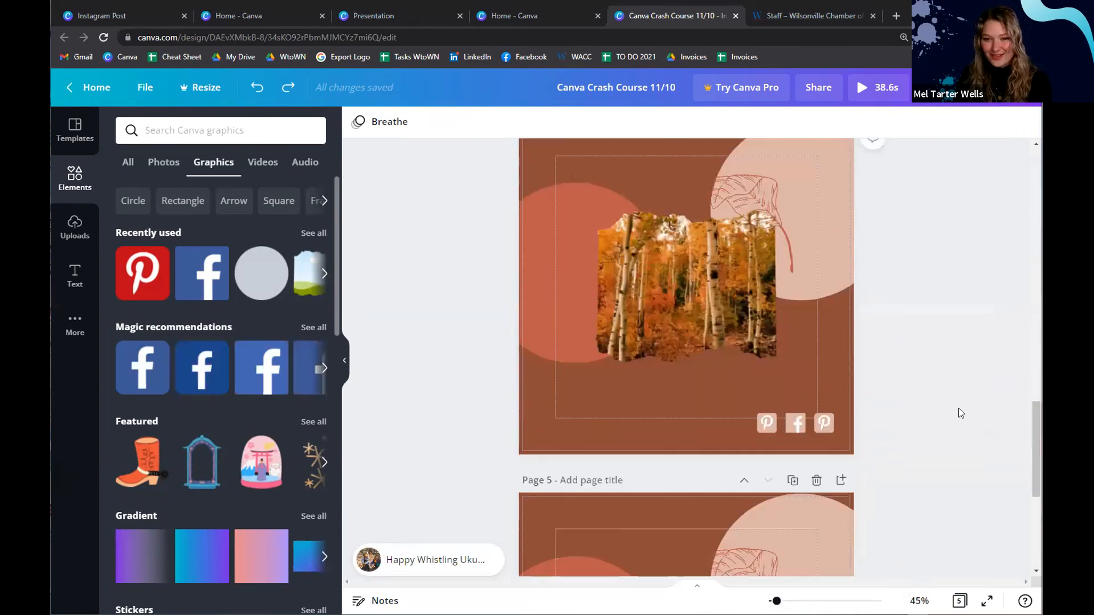
{"action": "scroll", "coordinate": [958, 408], "scroll_direction": "down", "scroll_amount": 4}
{"action": "left_click", "coordinate": [817, 227]}
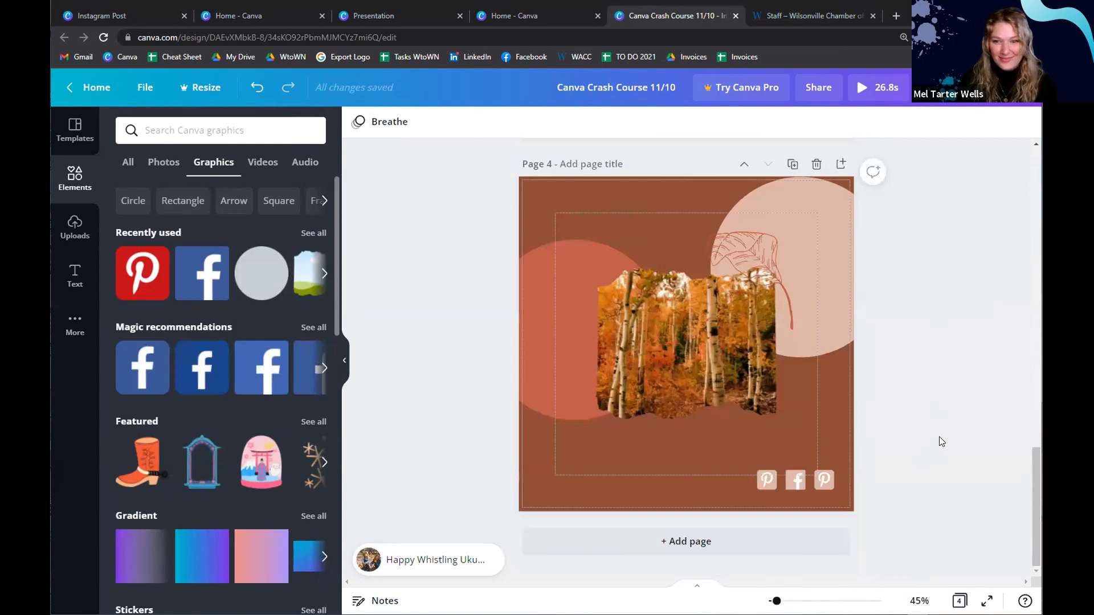
Delete page 1, the first of the two identical Social Media Marketing Webinar pages
{"action": "scroll", "coordinate": [946, 433], "scroll_direction": "up", "scroll_amount": 10}
{"action": "scroll", "coordinate": [962, 398], "scroll_direction": "up", "scroll_amount": 3}
{"action": "scroll", "coordinate": [955, 341], "scroll_direction": "down", "scroll_amount": 1}
{"action": "scroll", "coordinate": [912, 313], "scroll_direction": "up", "scroll_amount": 1}
{"action": "left_click", "coordinate": [817, 164]}
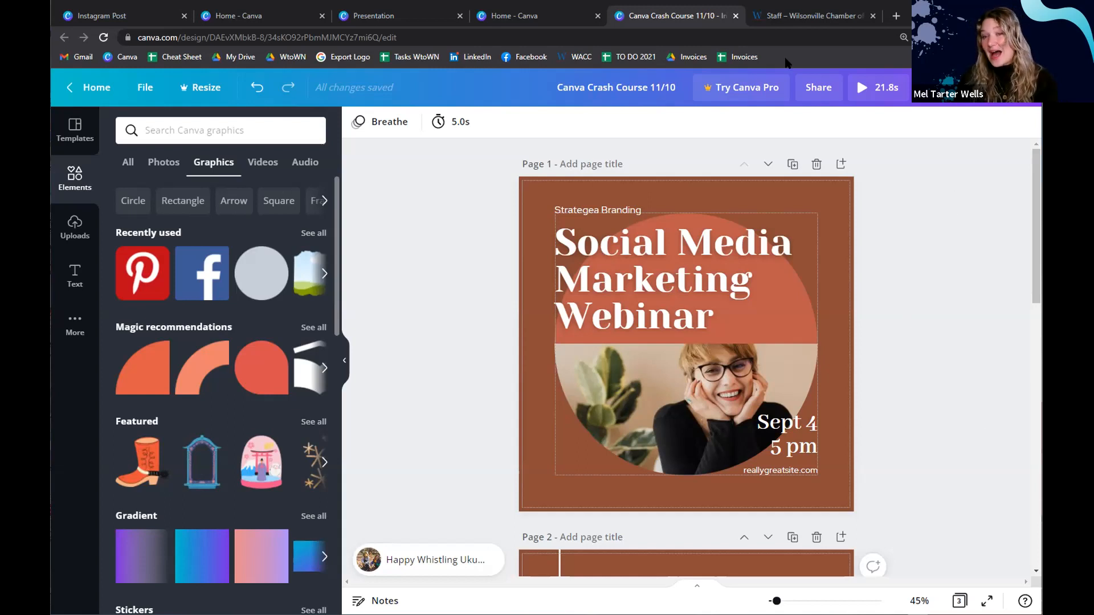
Review the design's link sharing choices for editing, template use and watching, then close the sharing options with the link kept on edit
{"action": "left_click", "coordinate": [820, 88]}
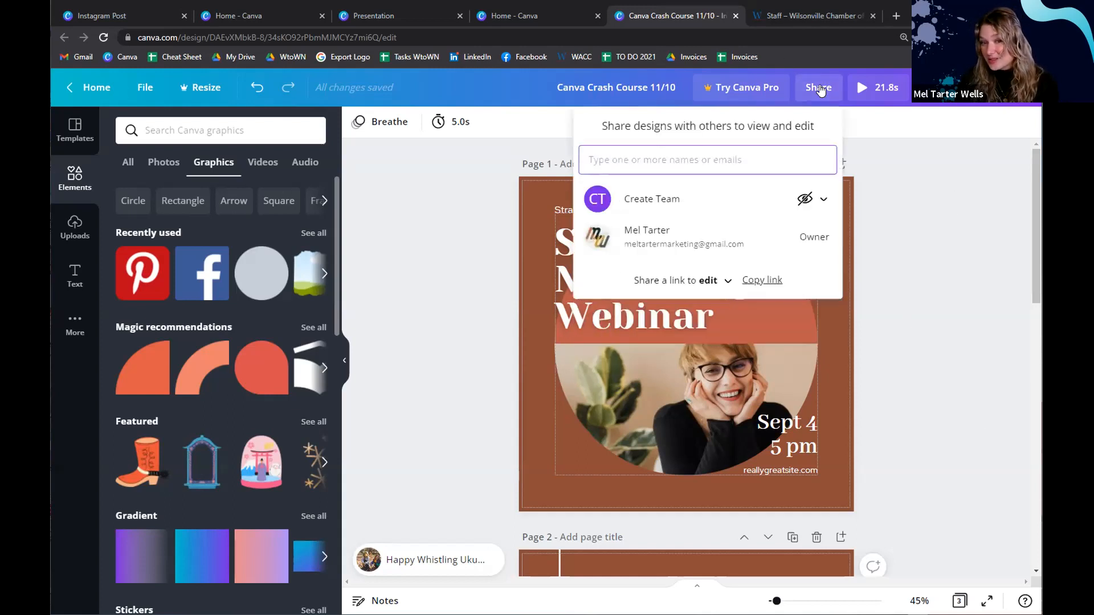
{"action": "left_click", "coordinate": [959, 266]}
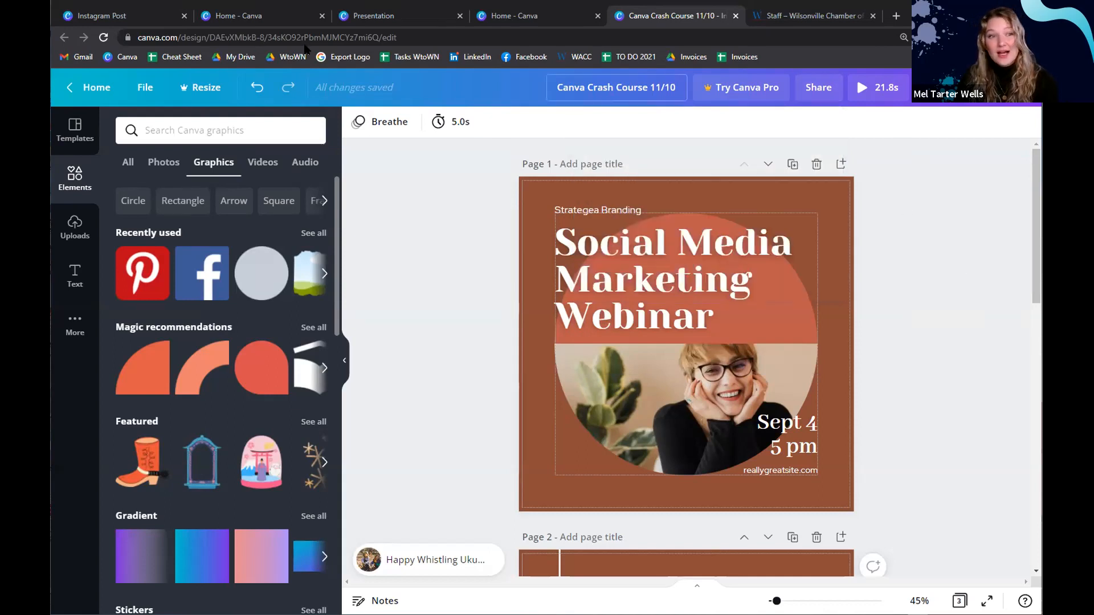
{"action": "left_click", "coordinate": [819, 90]}
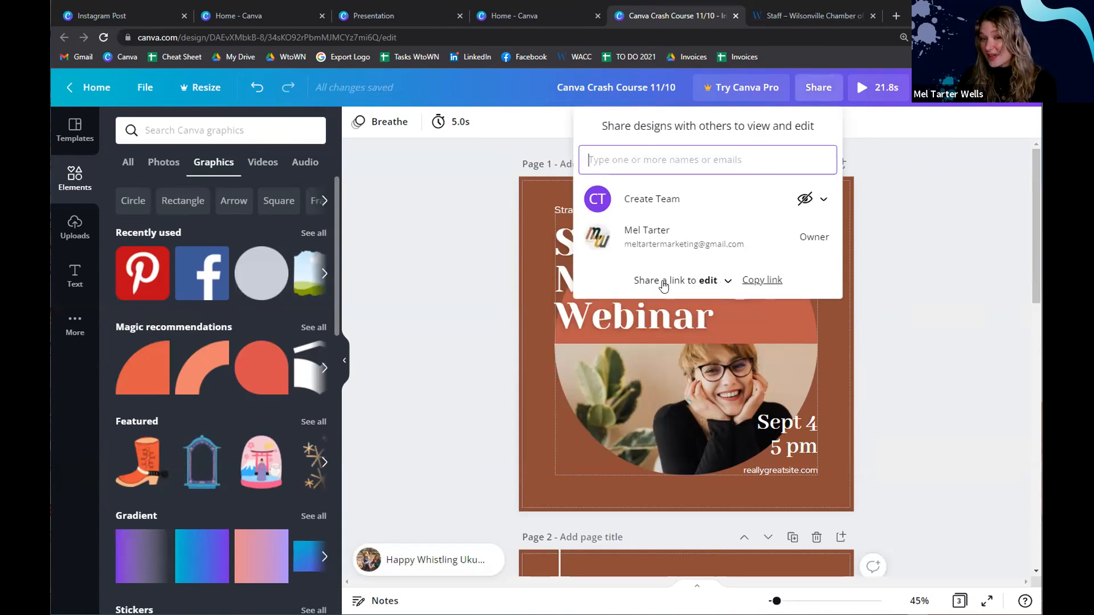
{"action": "left_click", "coordinate": [722, 282]}
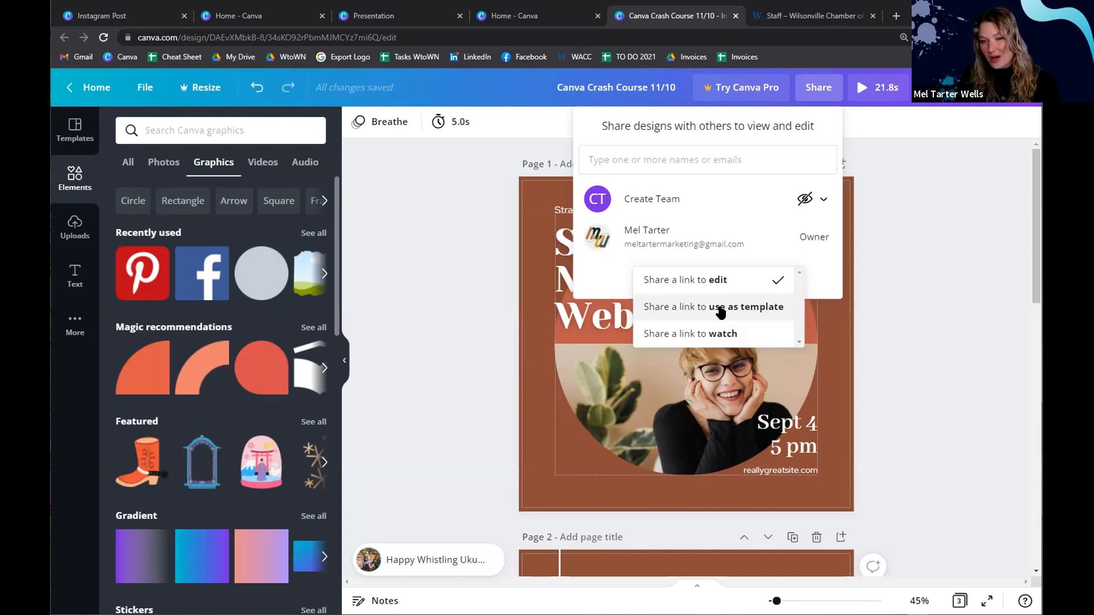
{"action": "left_click", "coordinate": [743, 229]}
{"action": "left_click", "coordinate": [718, 281]}
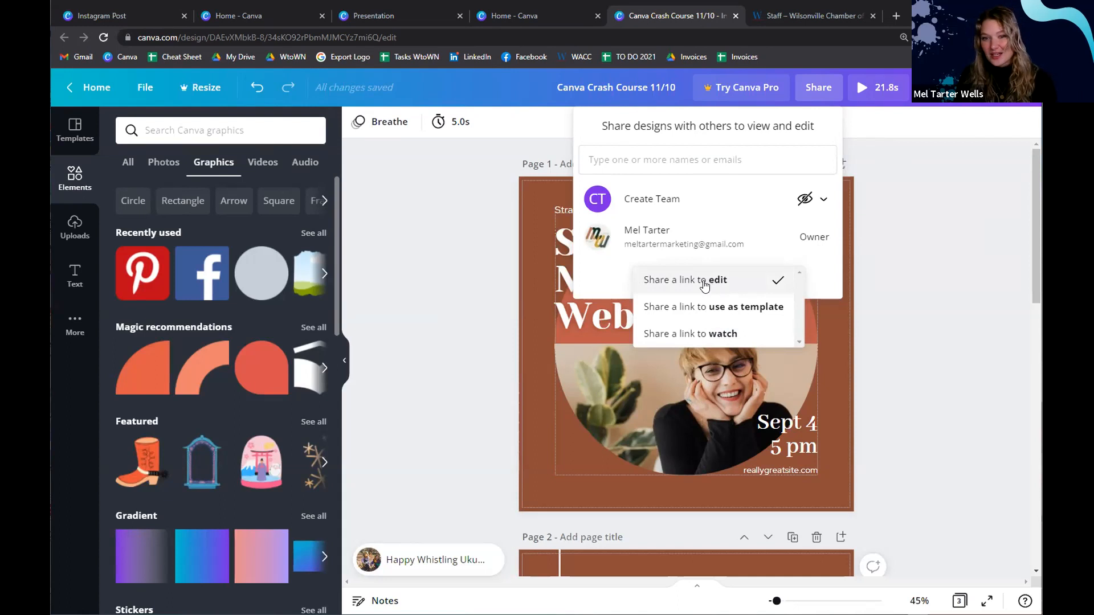
{"action": "left_click", "coordinate": [779, 222]}
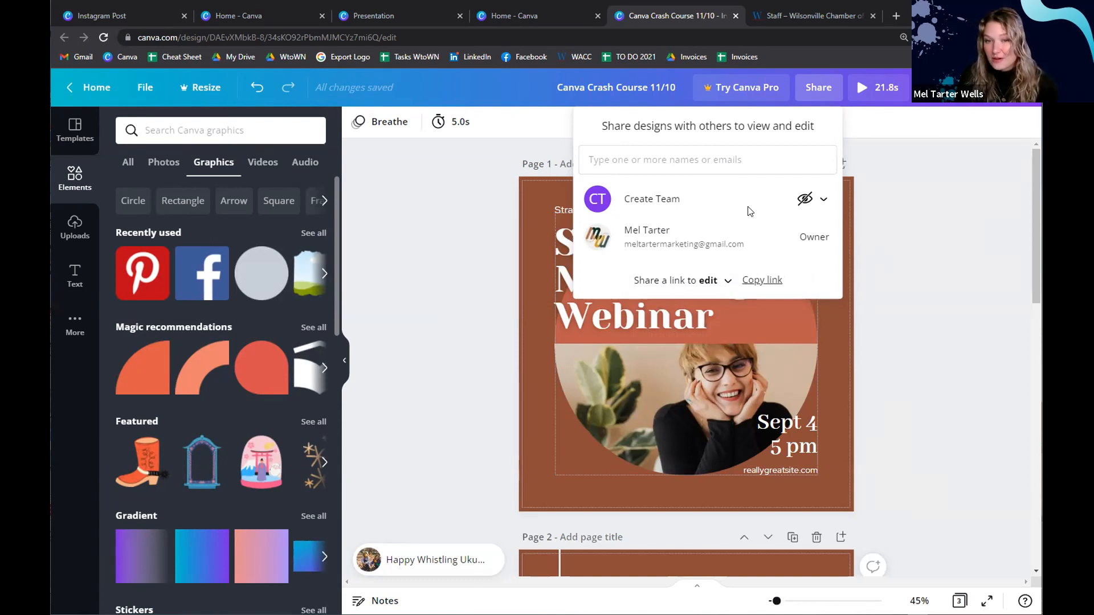
{"action": "left_click", "coordinate": [961, 220]}
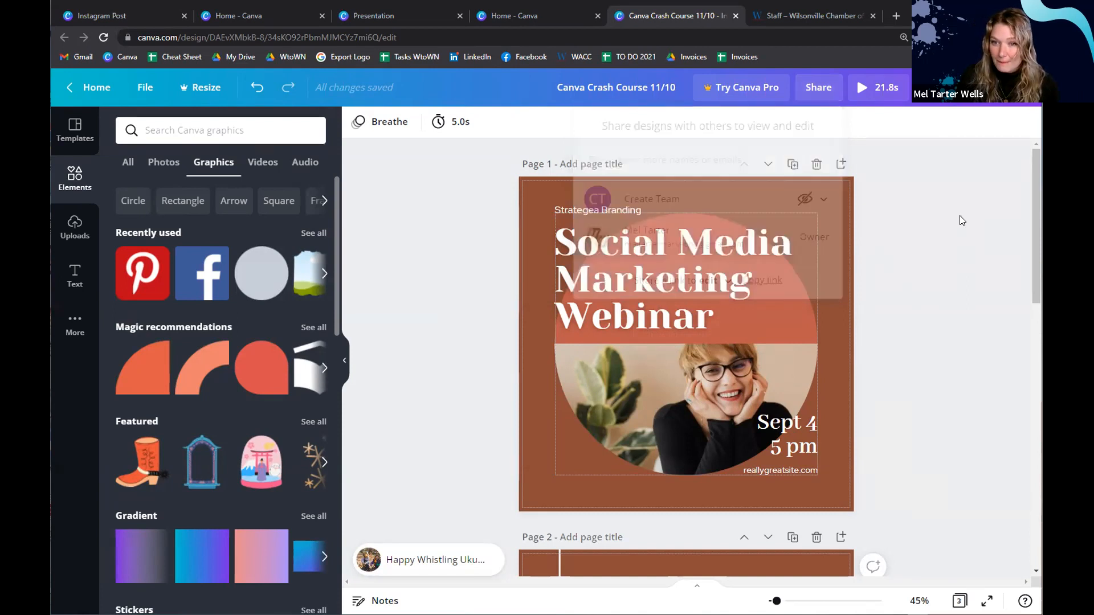